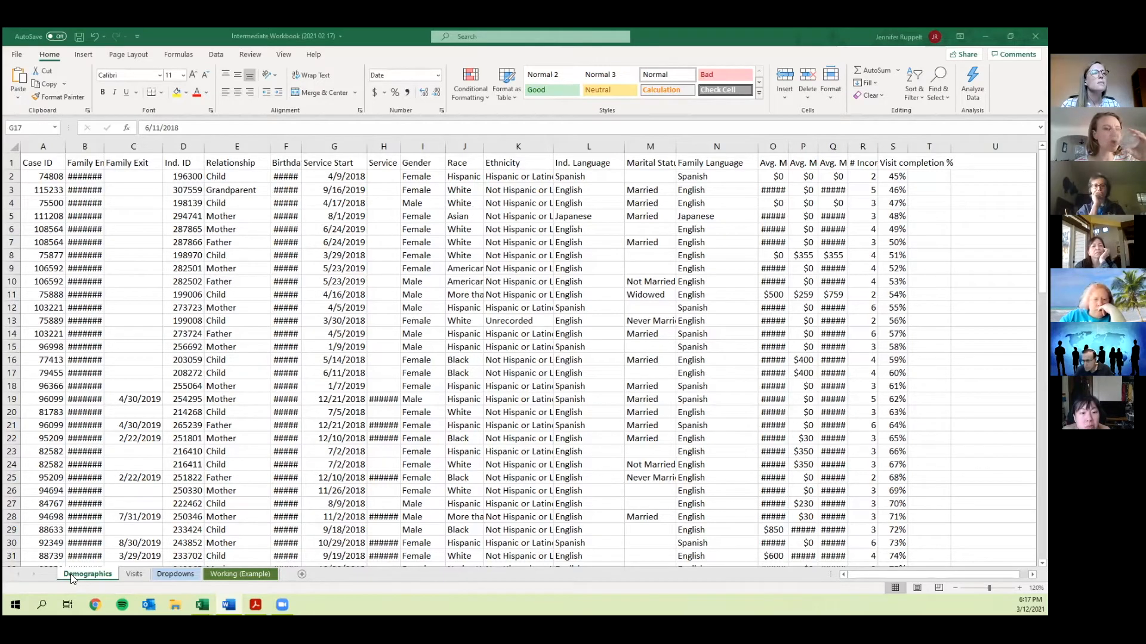
# Look through the Visits, Dropdowns and Working (Example) sheets of the workbook.
pyautogui.click(135, 576)
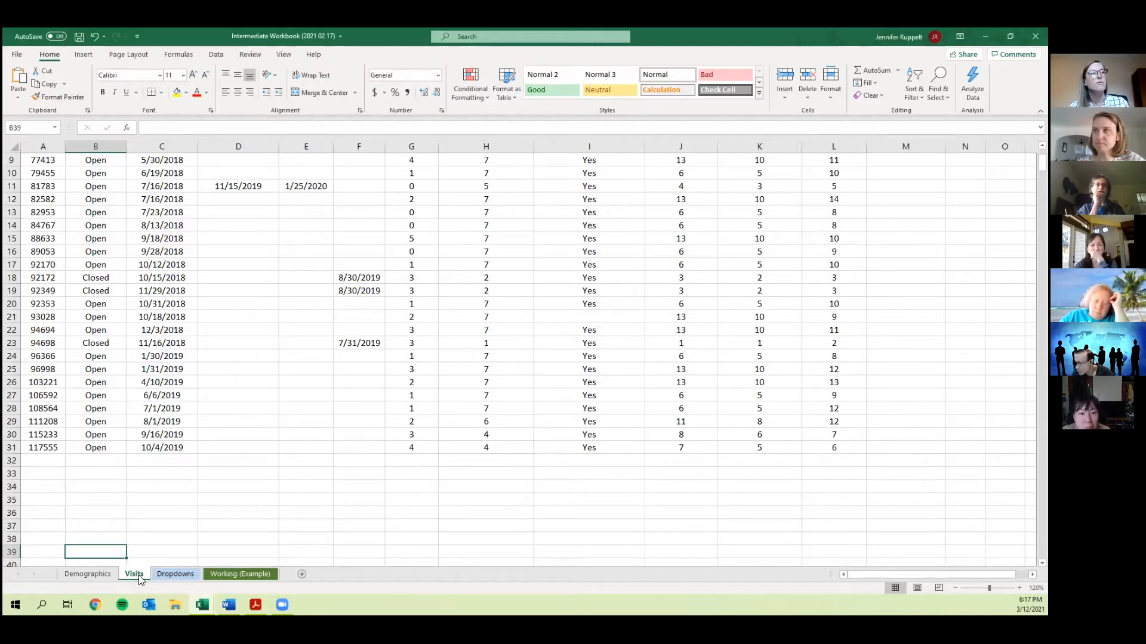
pyautogui.click(217, 460)
pyautogui.scroll(3, 213, 520)
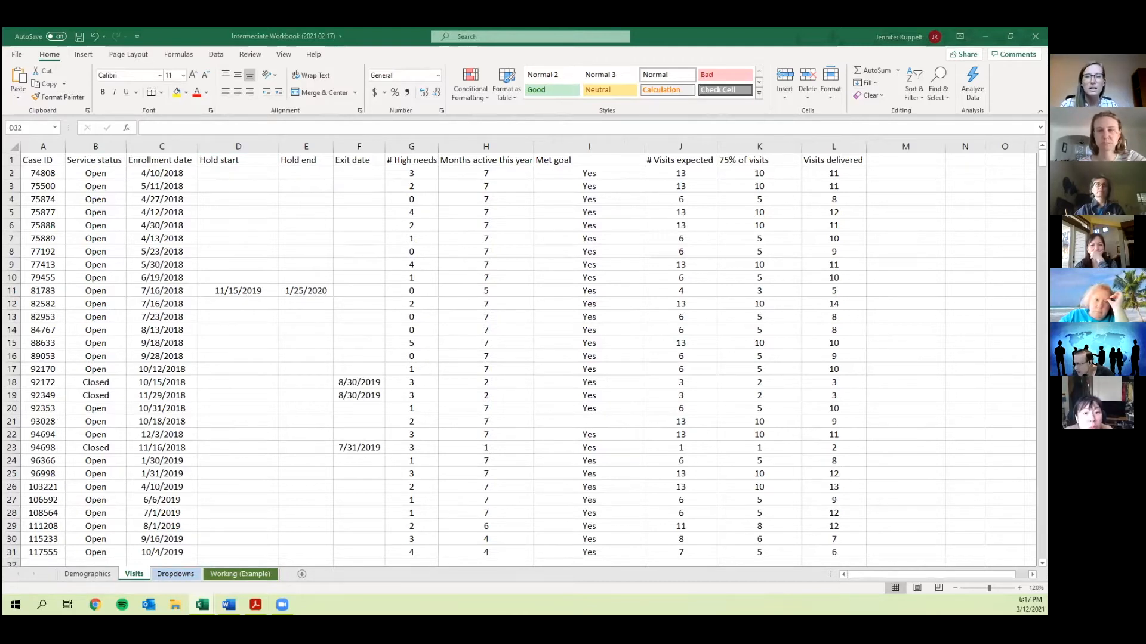
pyautogui.click(175, 575)
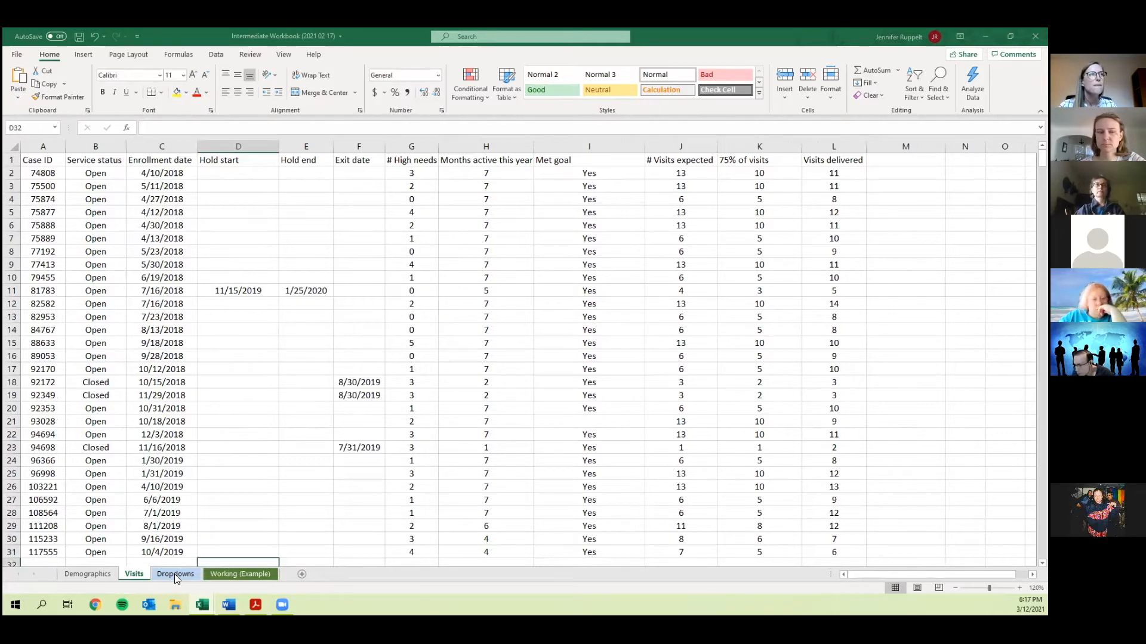
pyautogui.click(174, 574)
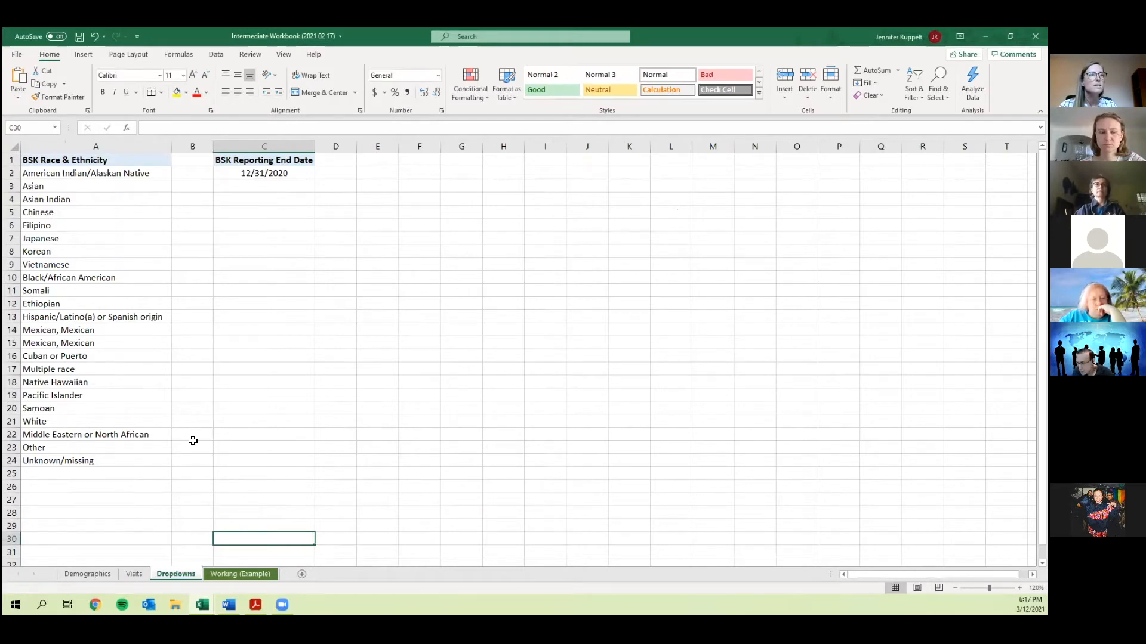
pyautogui.click(231, 581)
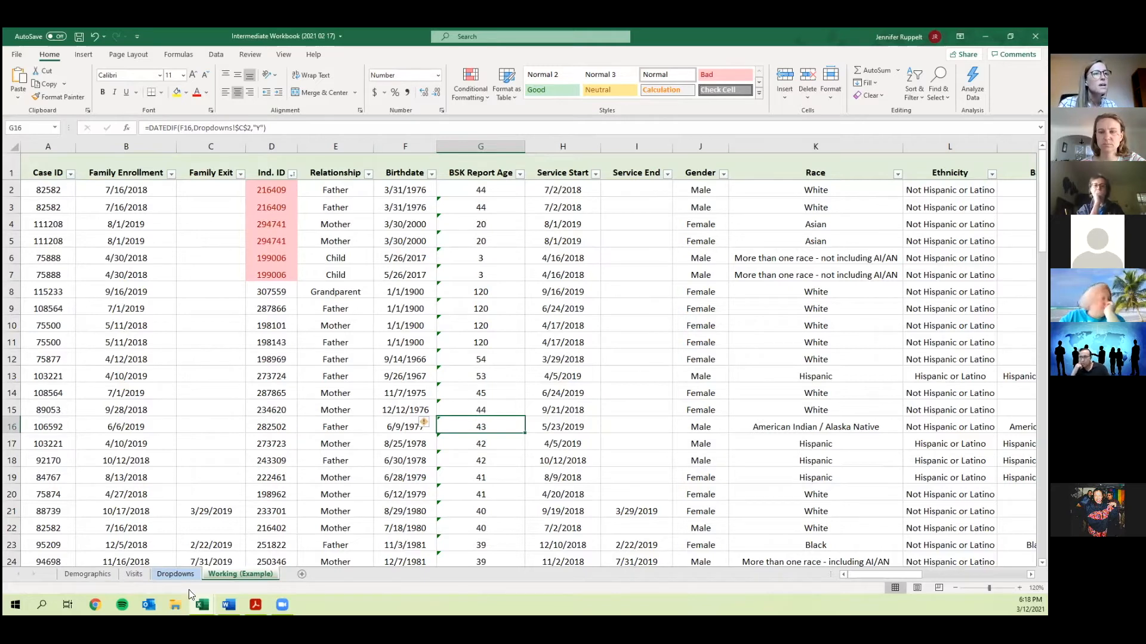
# Switch to the Intermediate ASQ Data workbook and examine the ASQ-3 sheet's rows, score columns and delay columns.
pyautogui.moveTo(202, 605)
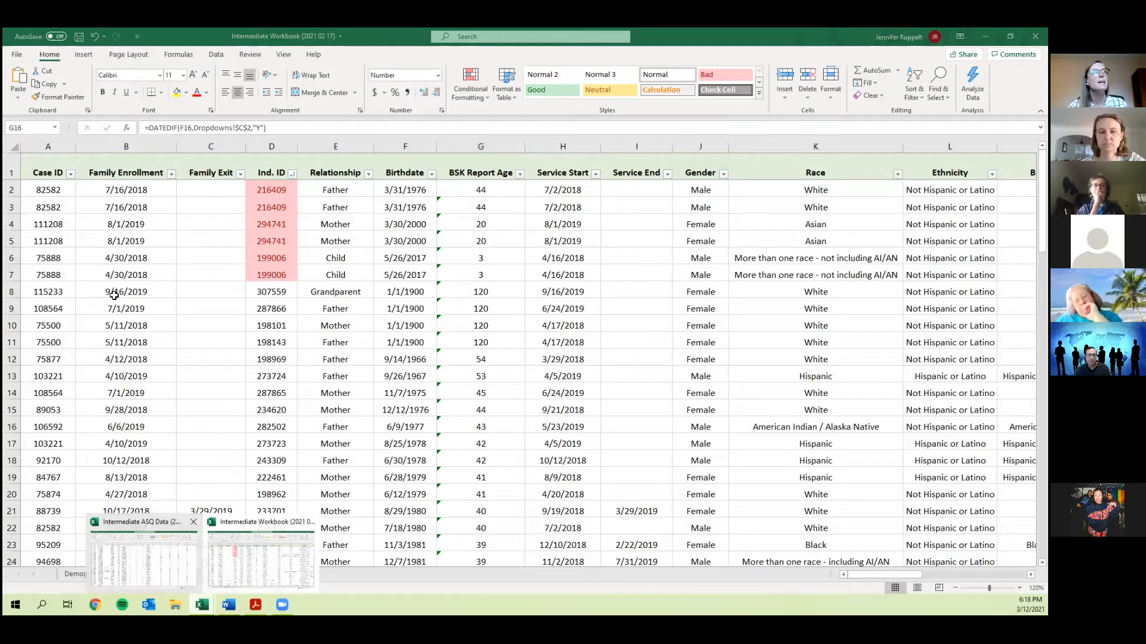
pyautogui.click(143, 557)
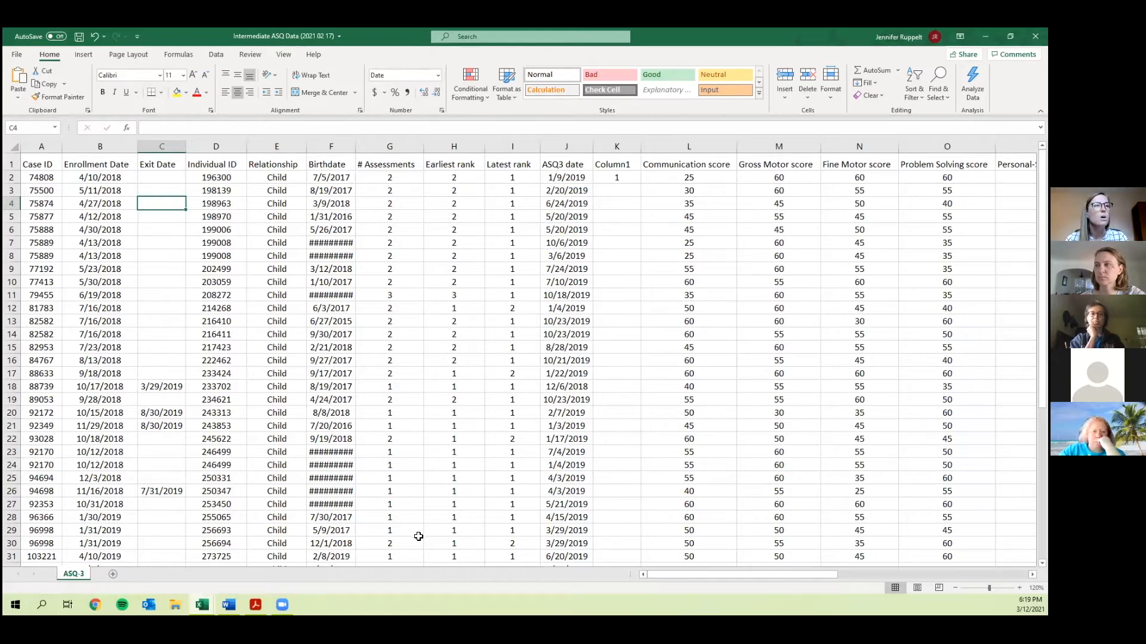
pyautogui.click(203, 516)
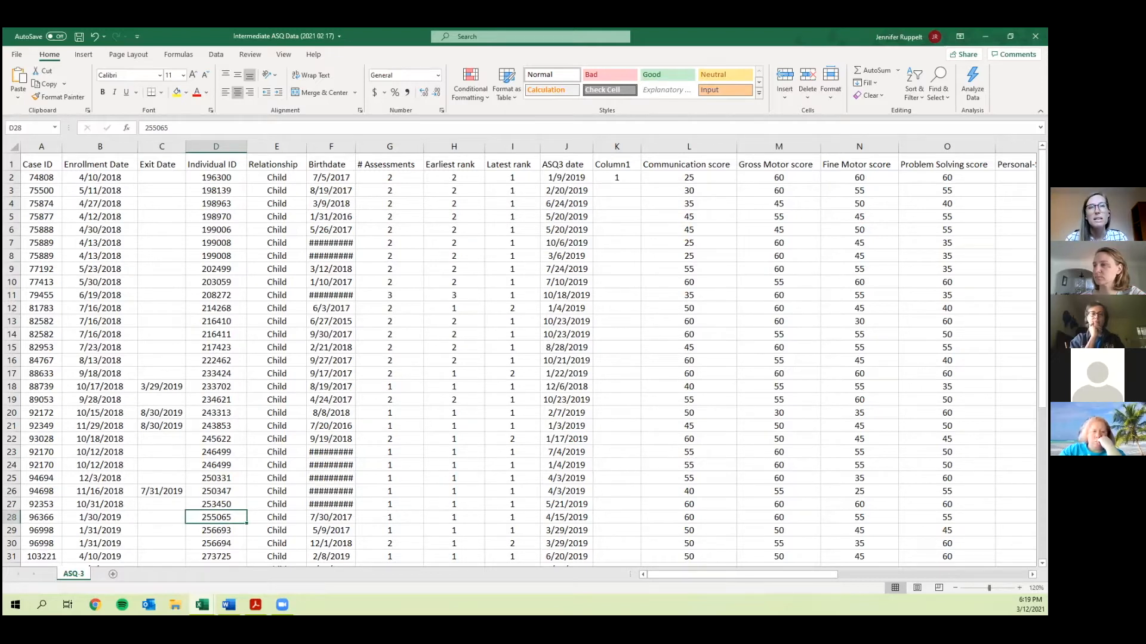
pyautogui.moveTo(947, 543); pyautogui.dragTo(29, 177)
pyautogui.scroll(-4, 883, 454)
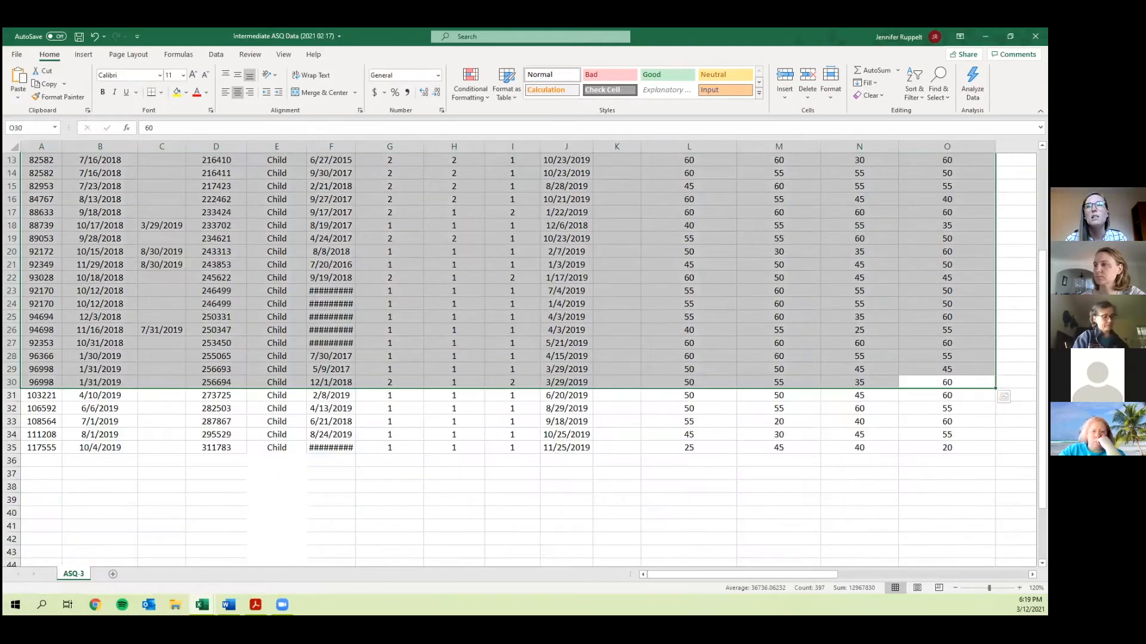
pyautogui.scroll(4, 519, 358)
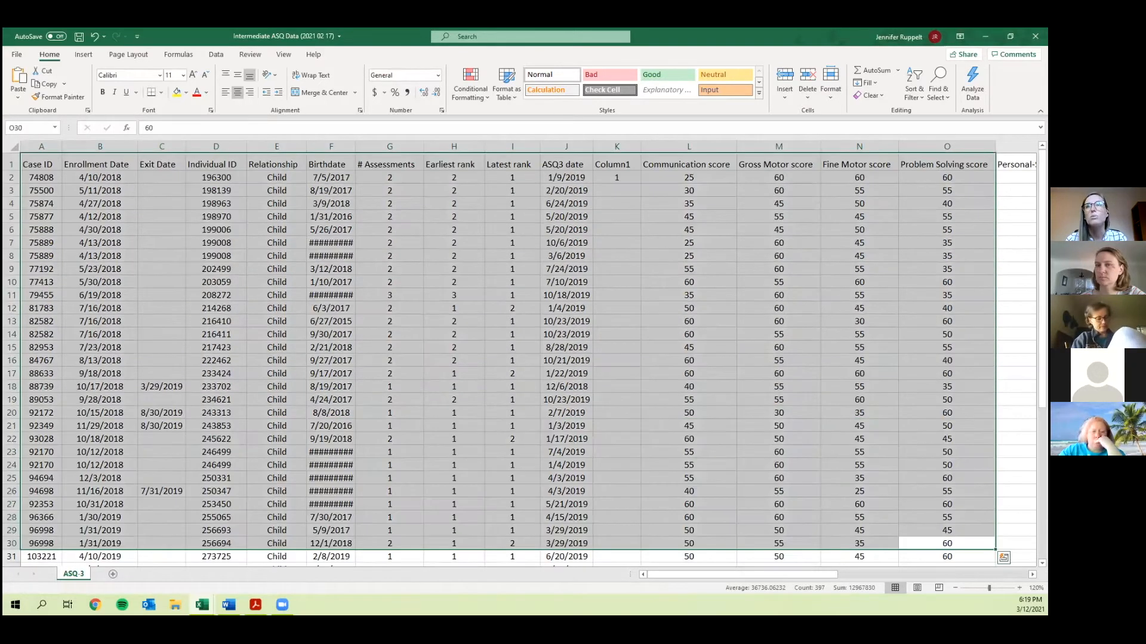
pyautogui.hscroll(2, 519, 358)
pyautogui.hscroll(2, 519, 358)
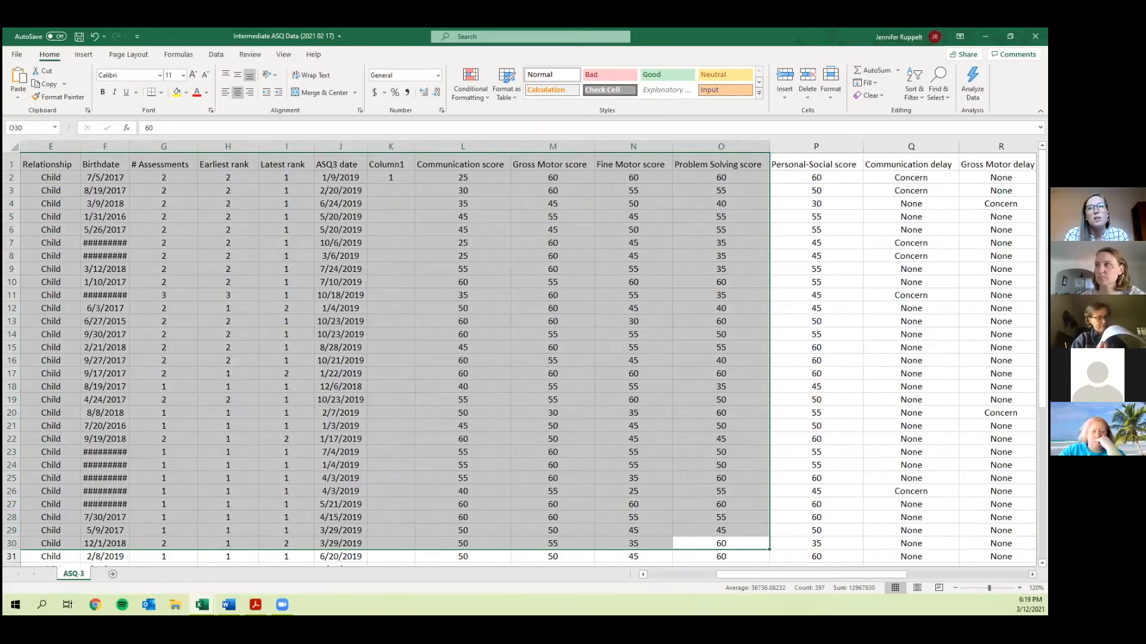
pyautogui.hscroll(3, 515, 407)
pyautogui.hscroll(-2, 515, 407)
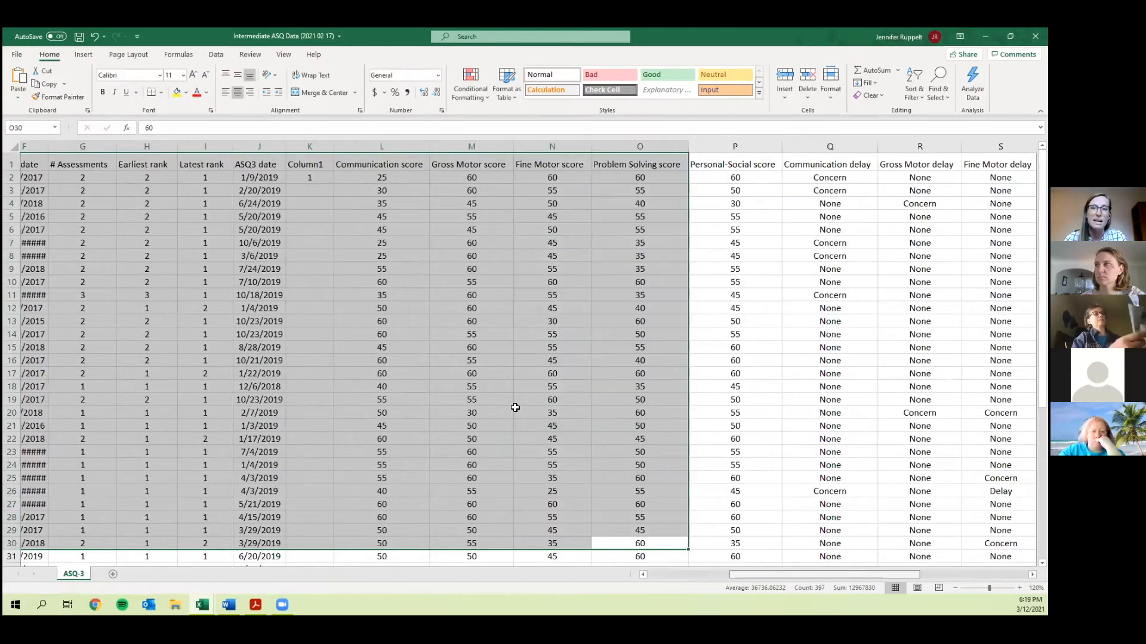
pyautogui.hscroll(-3, 511, 407)
pyautogui.click(508, 408)
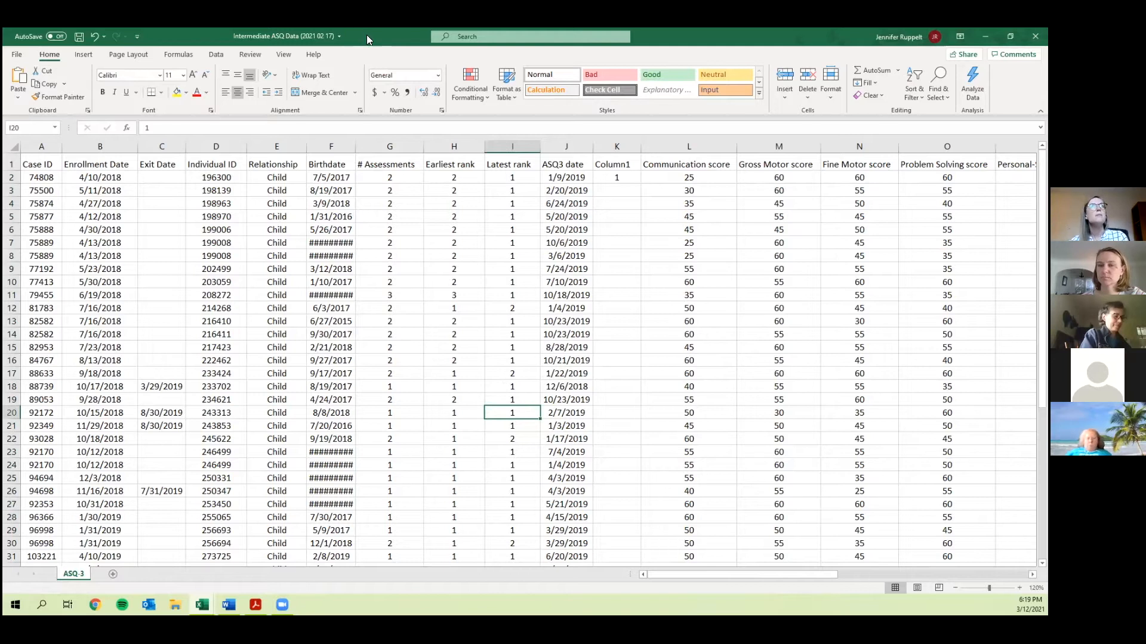
pyautogui.doubleClick(753, 36)
pyautogui.click(748, 37)
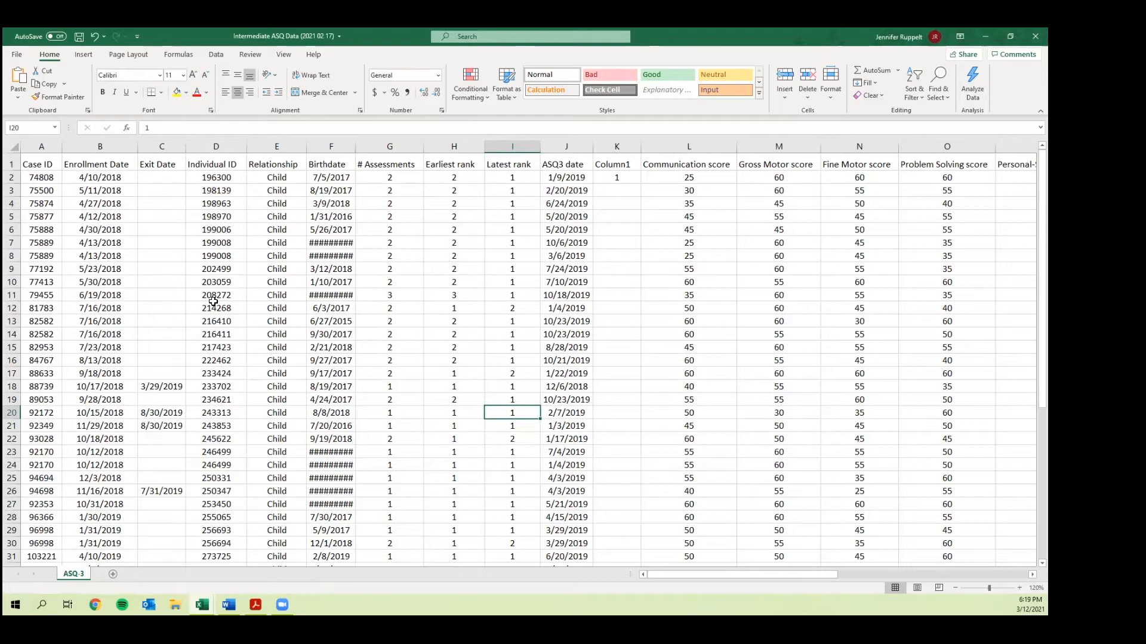
# Create a copy of the ASQ-3 sheet in Intermediate Workbook (2021 02 17).xlsx, placed before the Visits sheet.
pyautogui.rightClick(71, 576)
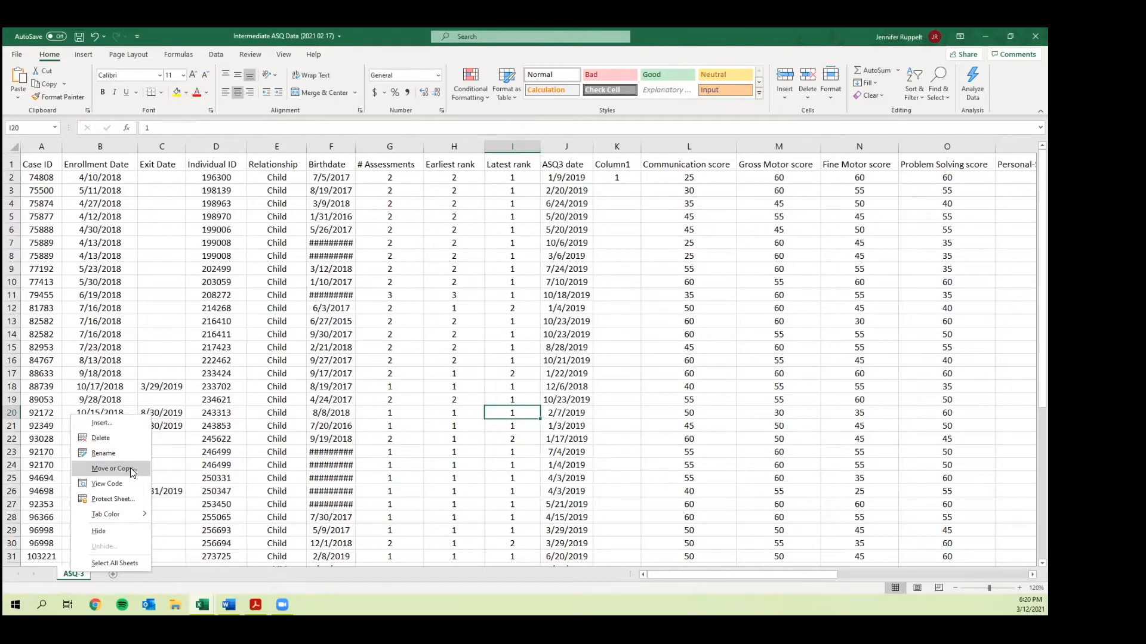
pyautogui.click(110, 470)
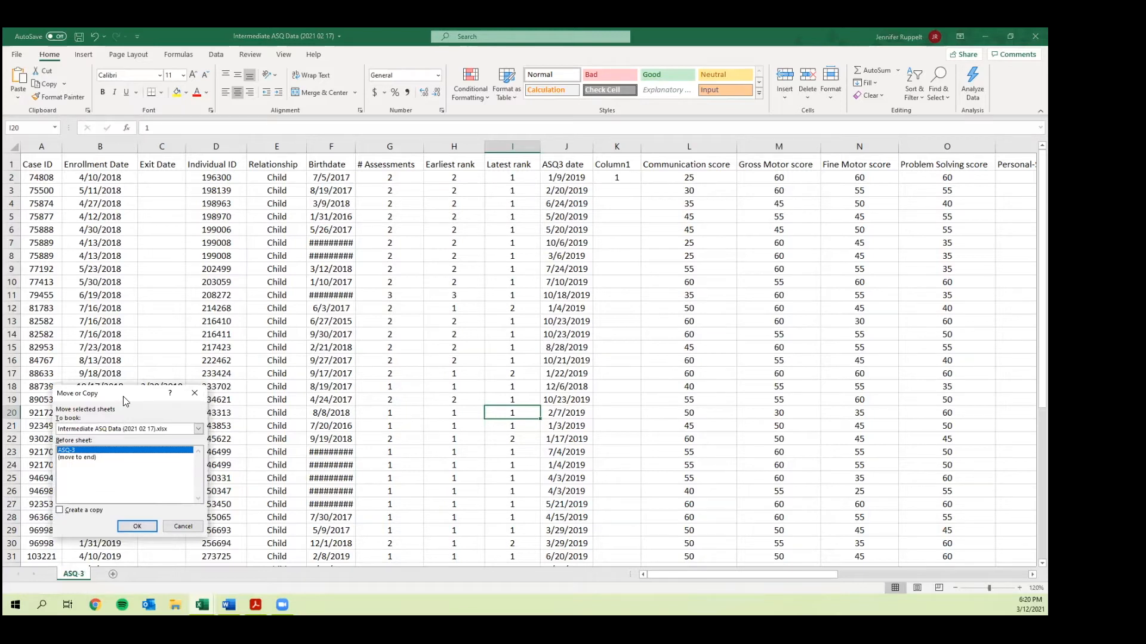
pyautogui.moveTo(125, 401); pyautogui.dragTo(218, 364)
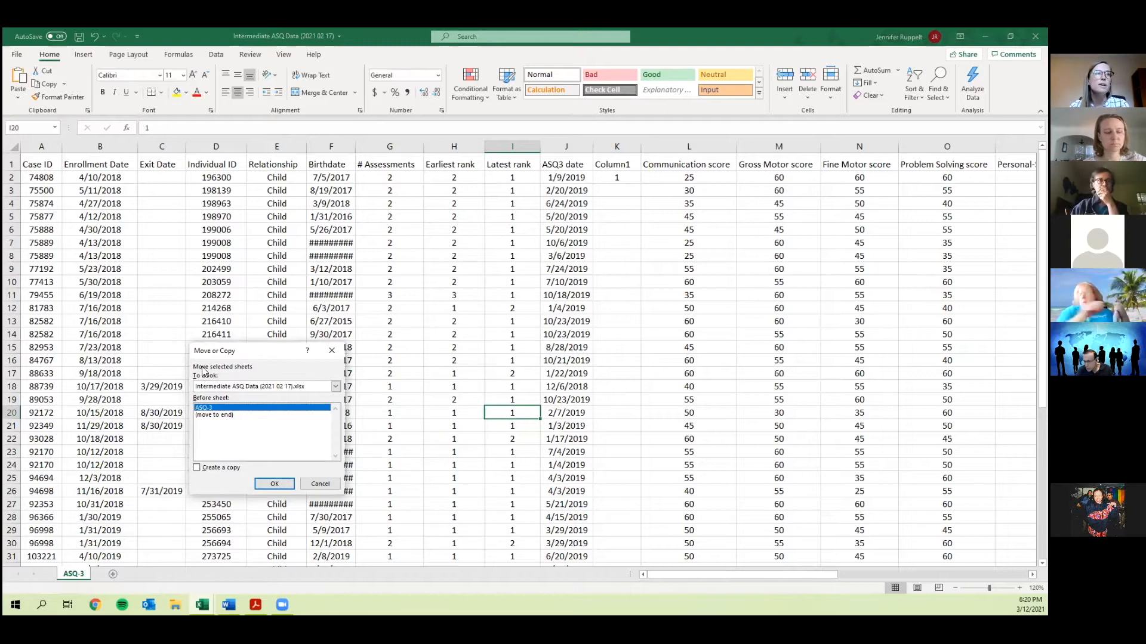
pyautogui.click(315, 389)
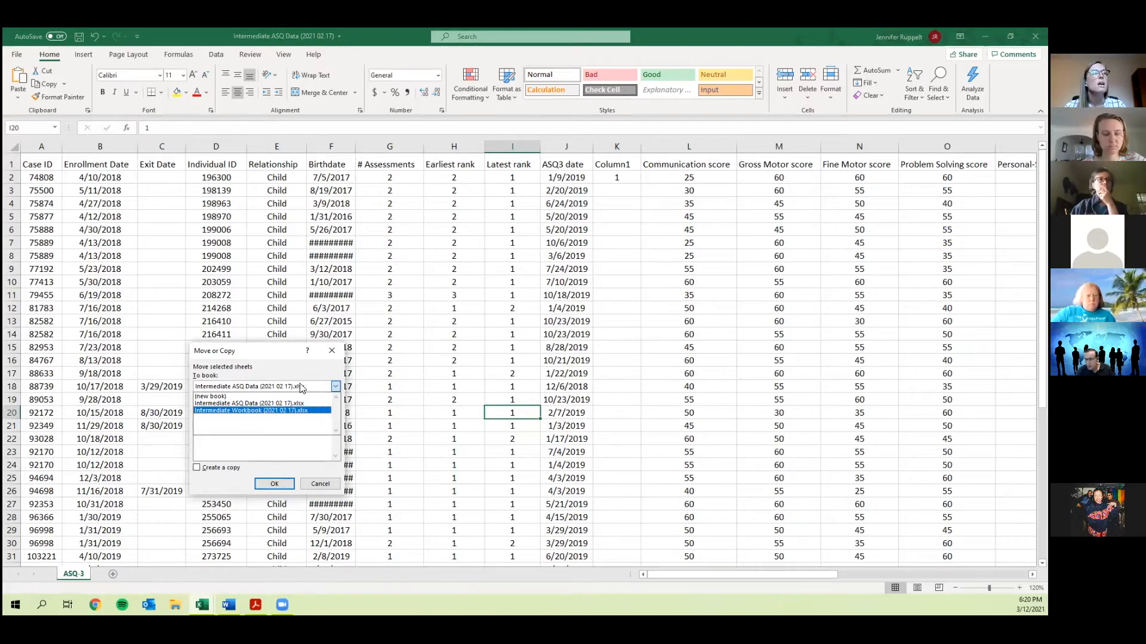
pyautogui.click(319, 411)
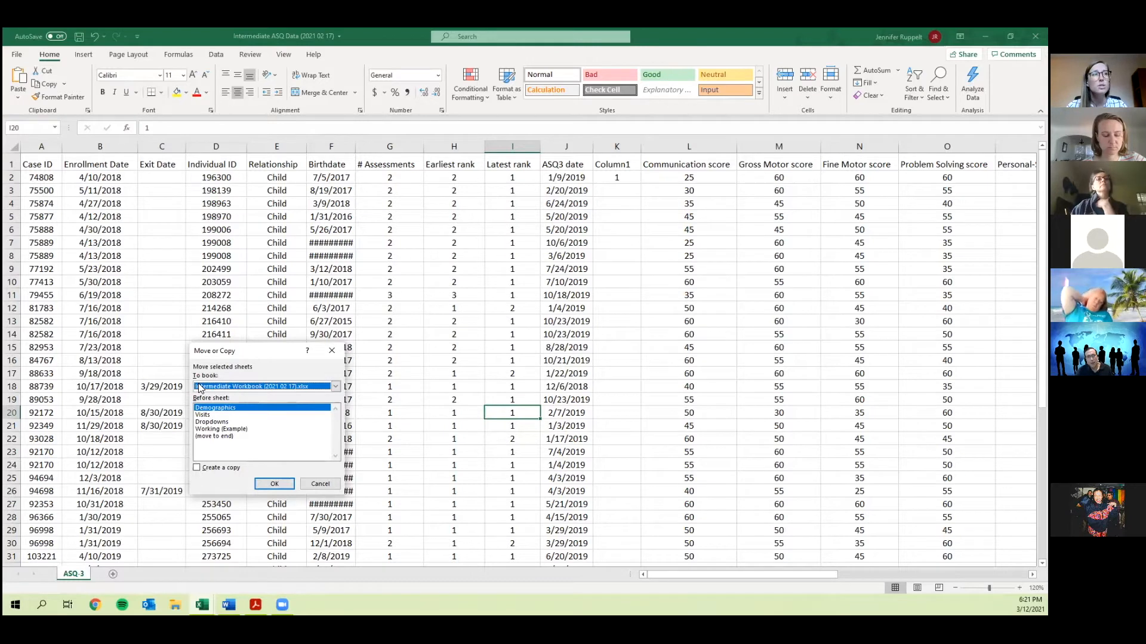
pyautogui.click(206, 415)
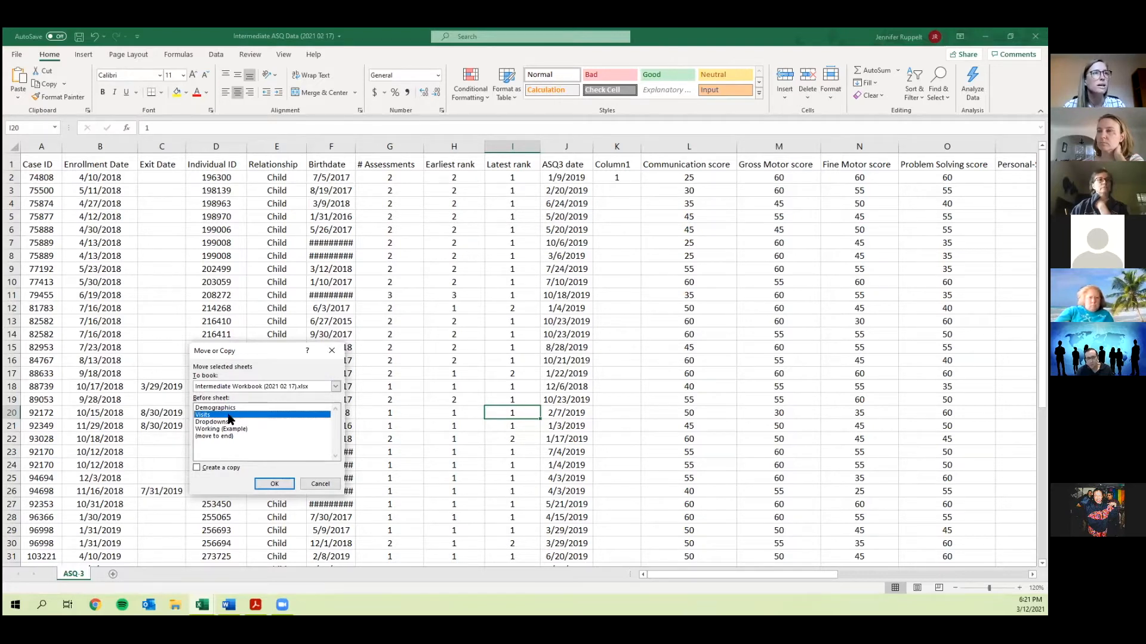
pyautogui.click(207, 471)
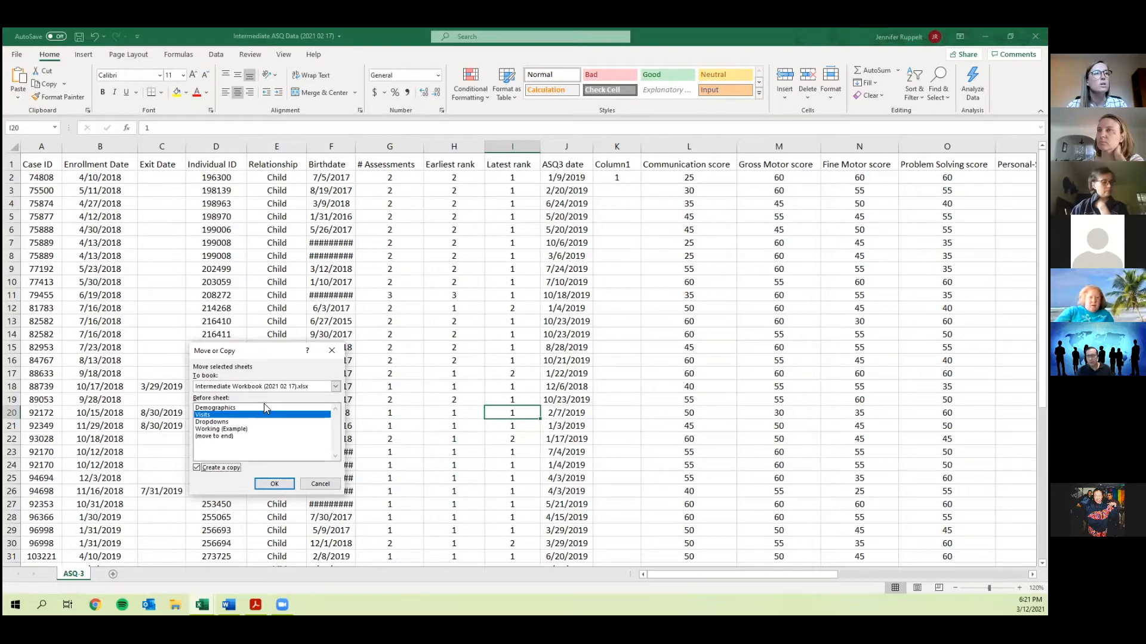
pyautogui.click(275, 484)
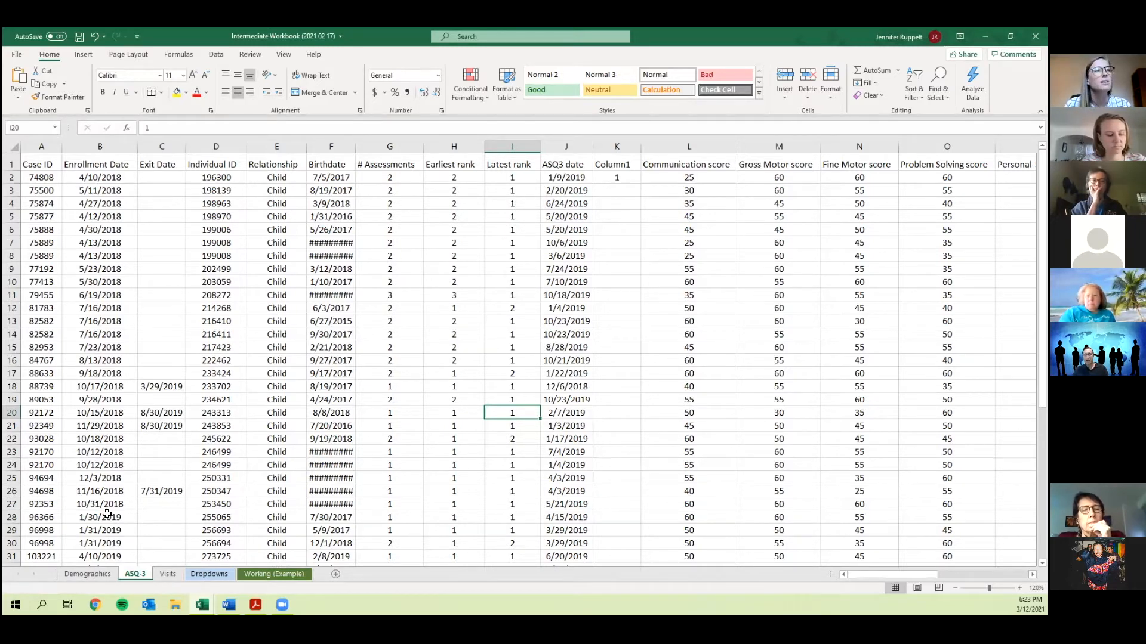
# Set the Demographics sheet's tab color to light orange from the theme colors.
pyautogui.click(95, 575)
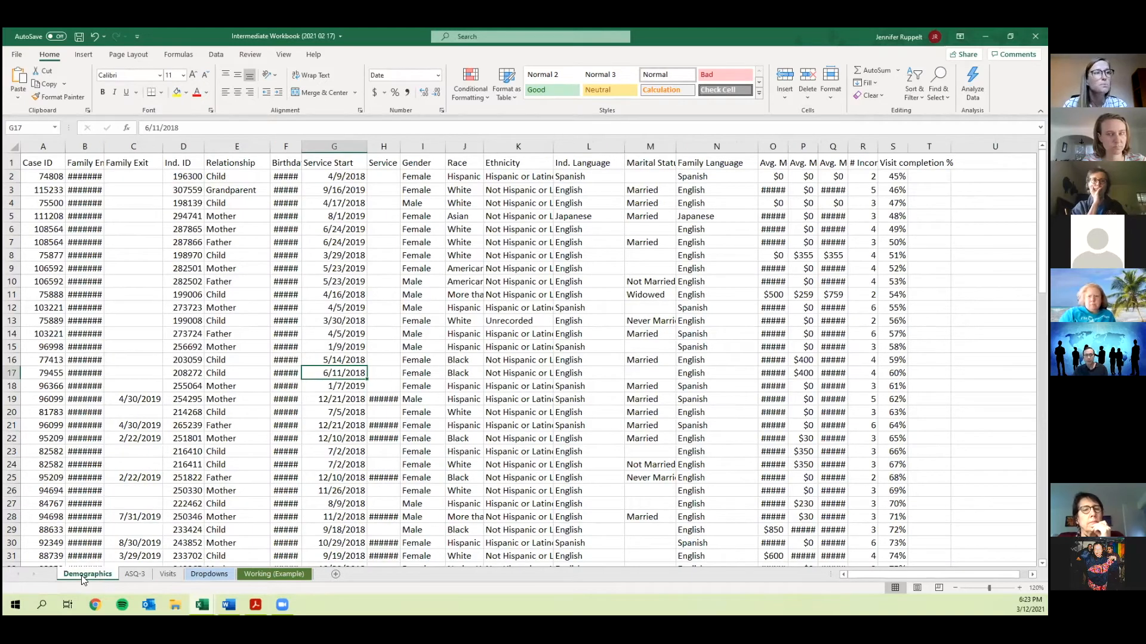
pyautogui.rightClick(87, 574)
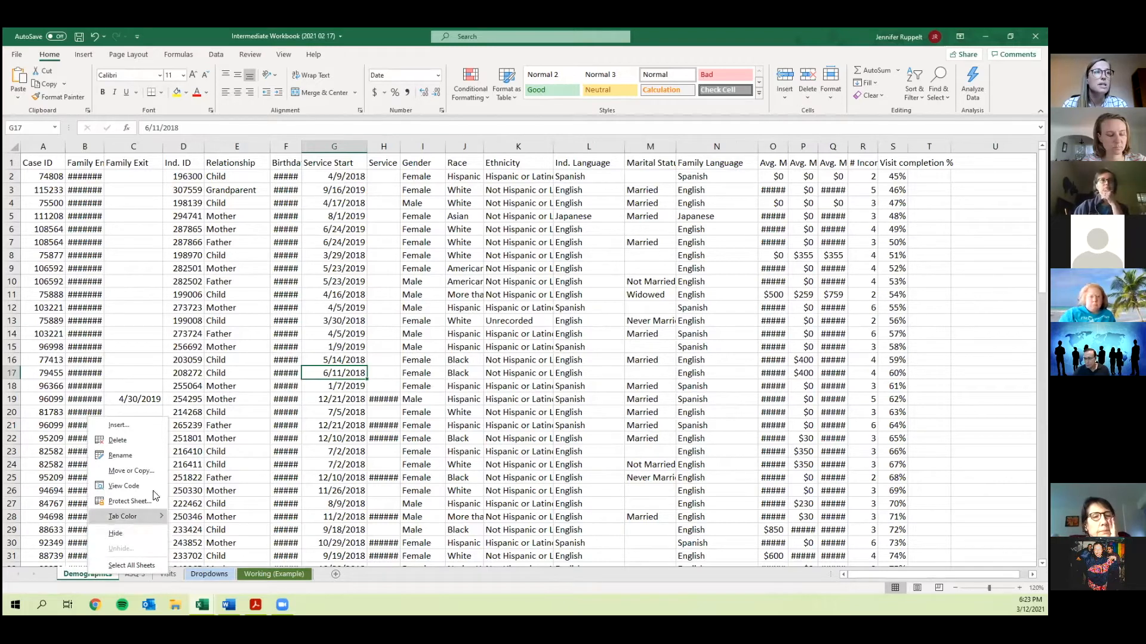
pyautogui.moveTo(147, 517)
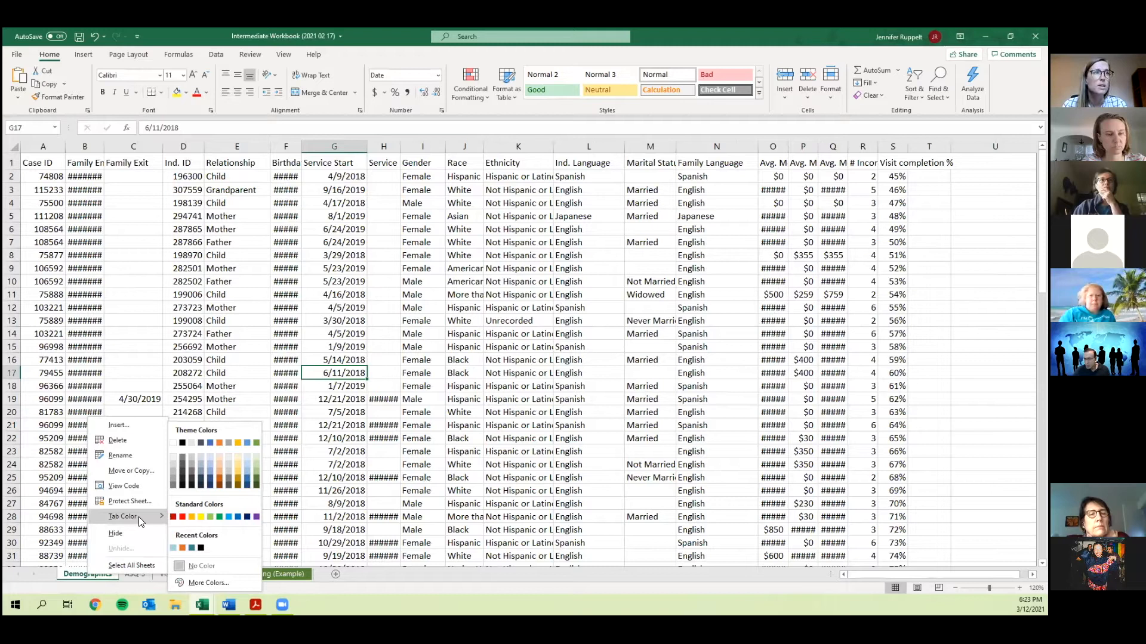
pyautogui.click(220, 475)
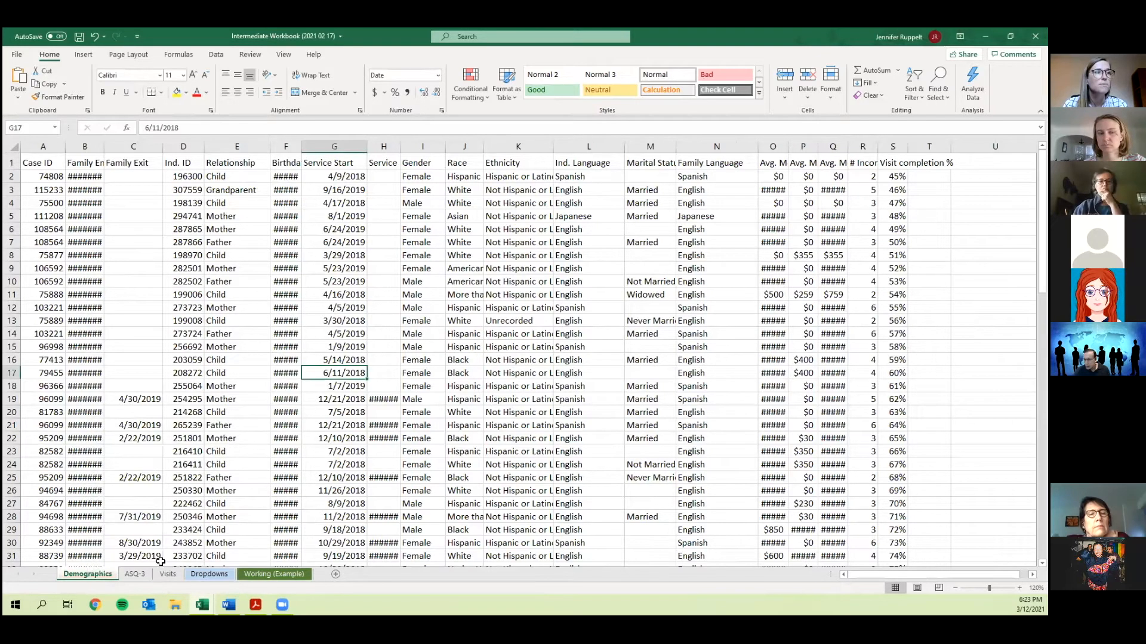
# Color the ASQ-3 sheet's tab the same light orange as the Demographics sheet's tab.
pyautogui.click(132, 572)
pyautogui.rightClick(132, 572)
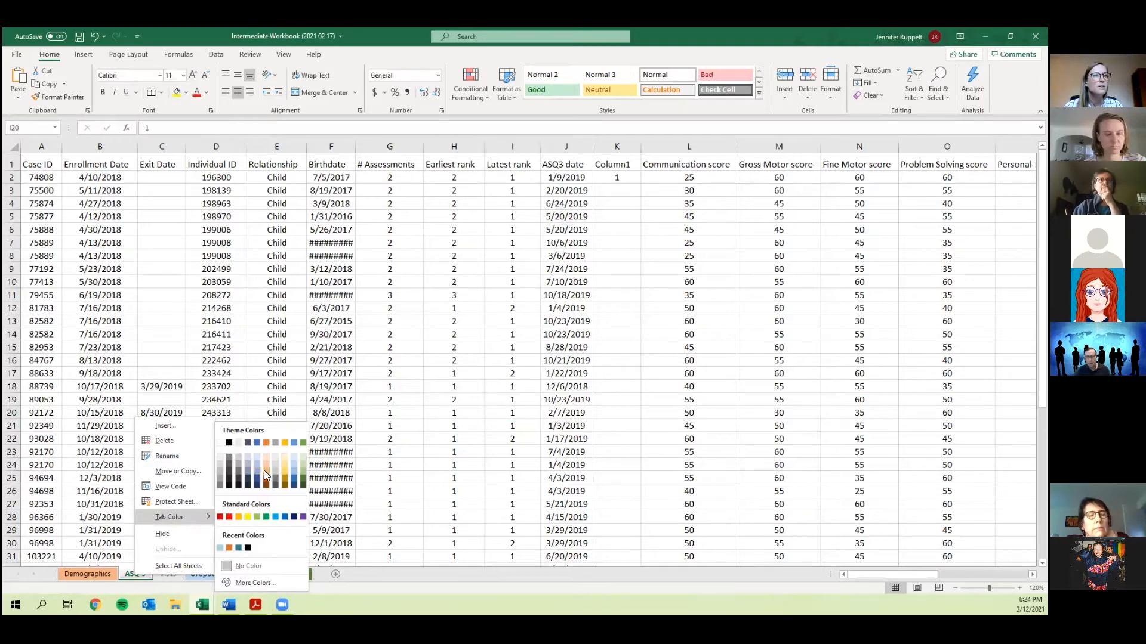
pyautogui.press('Escape')
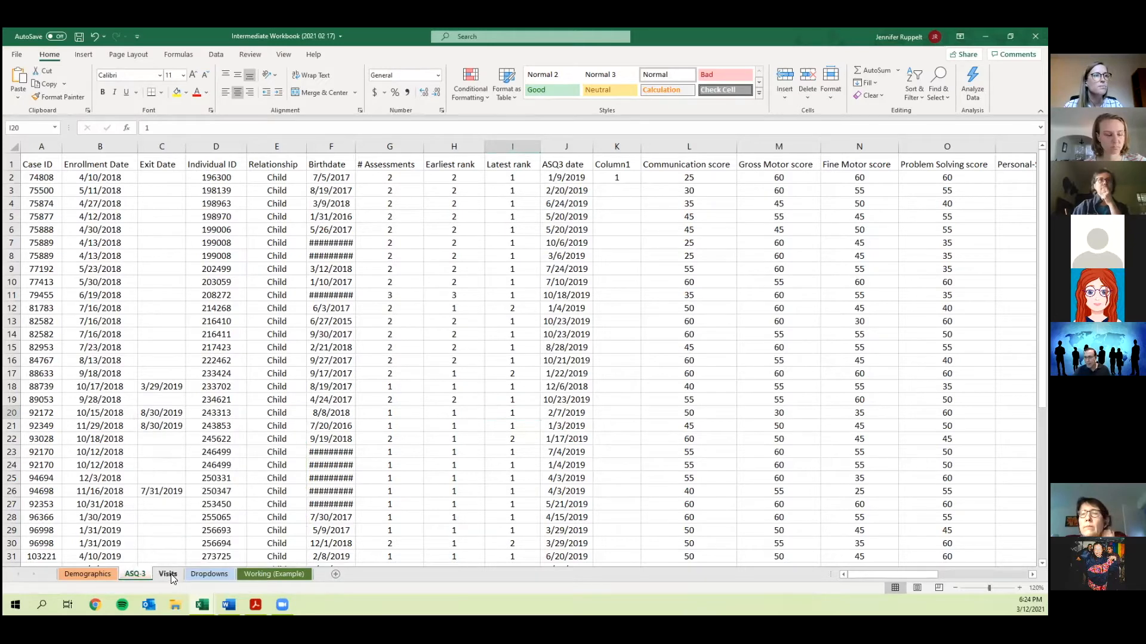
# Apply the matching light orange tab color to the Visits sheet.
pyautogui.click(169, 574)
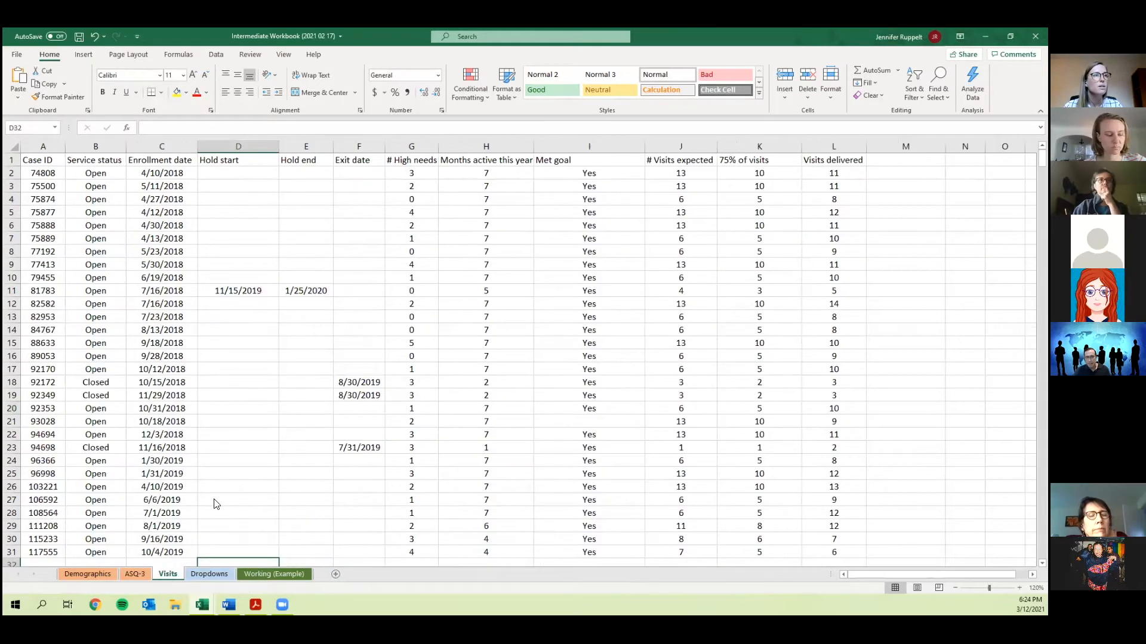
pyautogui.rightClick(168, 574)
pyautogui.moveTo(222, 516)
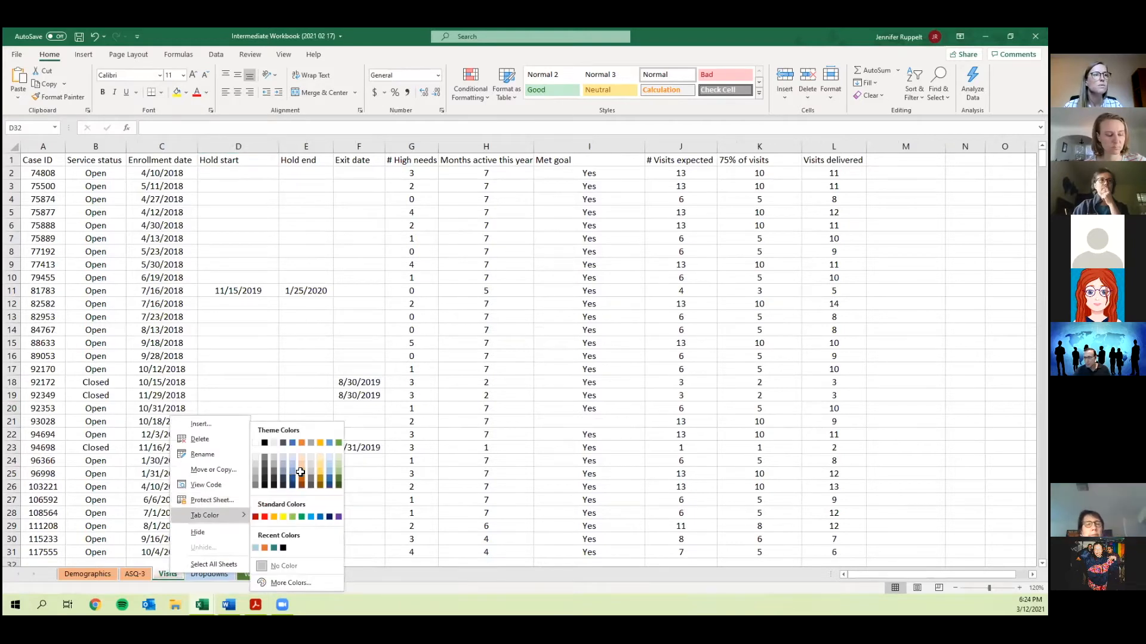
pyautogui.click(99, 575)
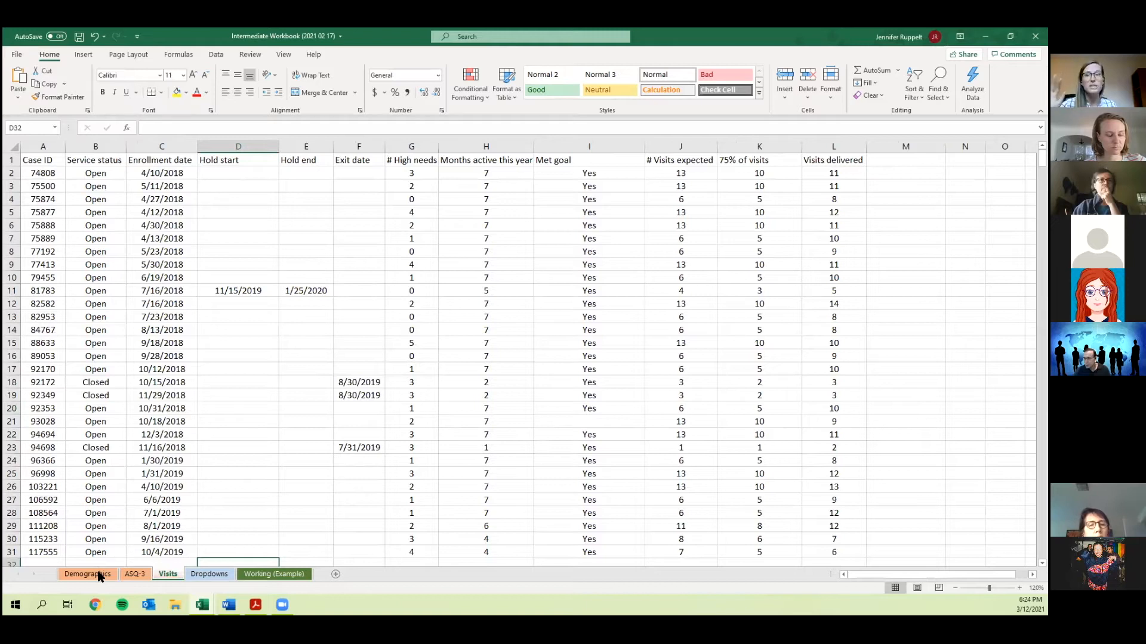
# Create a copy of the Demographics sheet in Intermediate Workbook (2021 02 17).xlsx, placed before the original Demographics sheet.
pyautogui.click(88, 574)
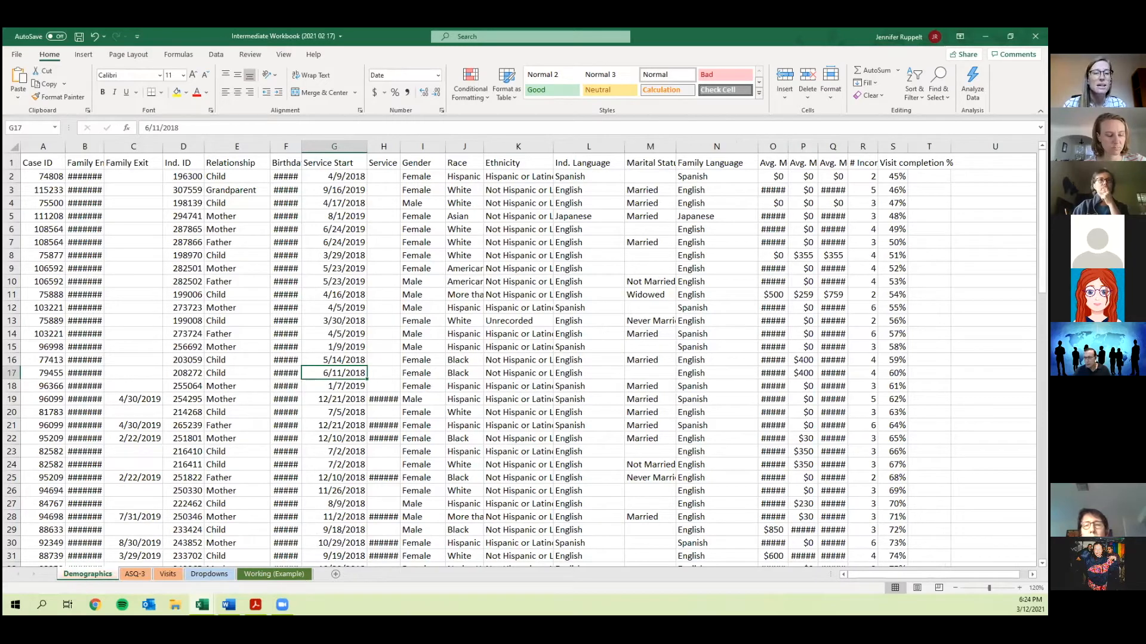
pyautogui.hotkey('alt', 'Tab')
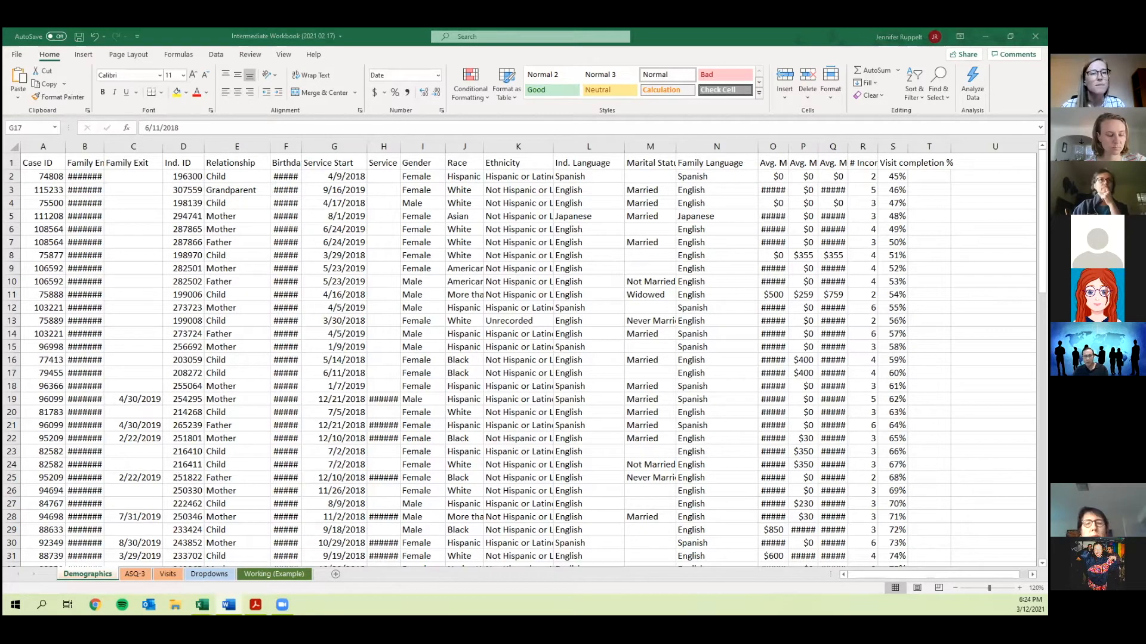
pyautogui.click(76, 574)
pyautogui.rightClick(69, 575)
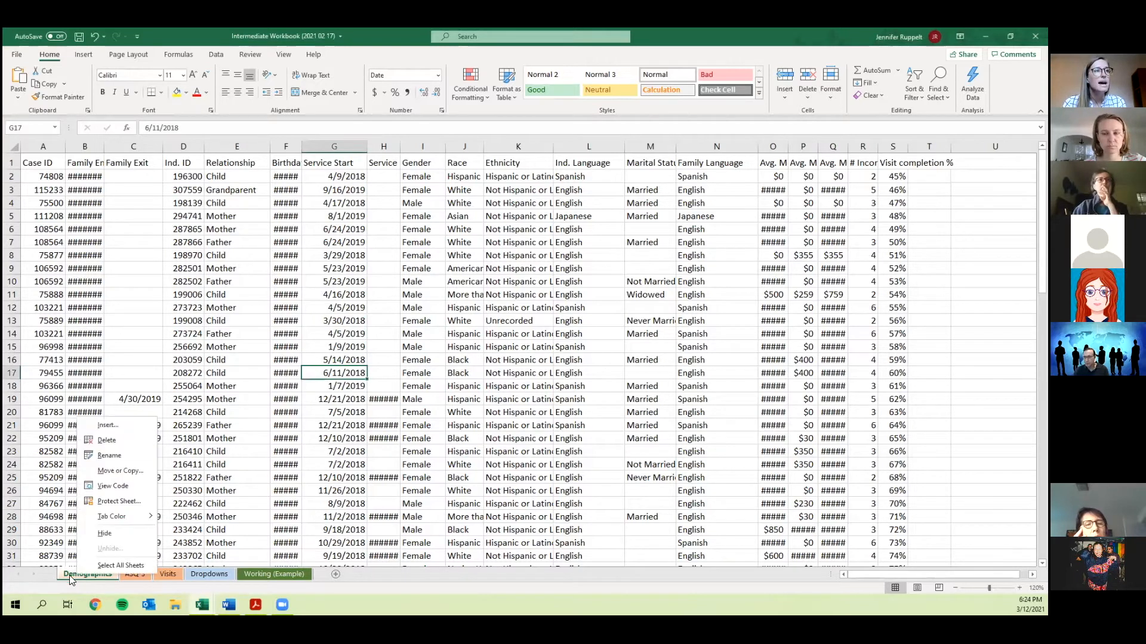
pyautogui.click(136, 473)
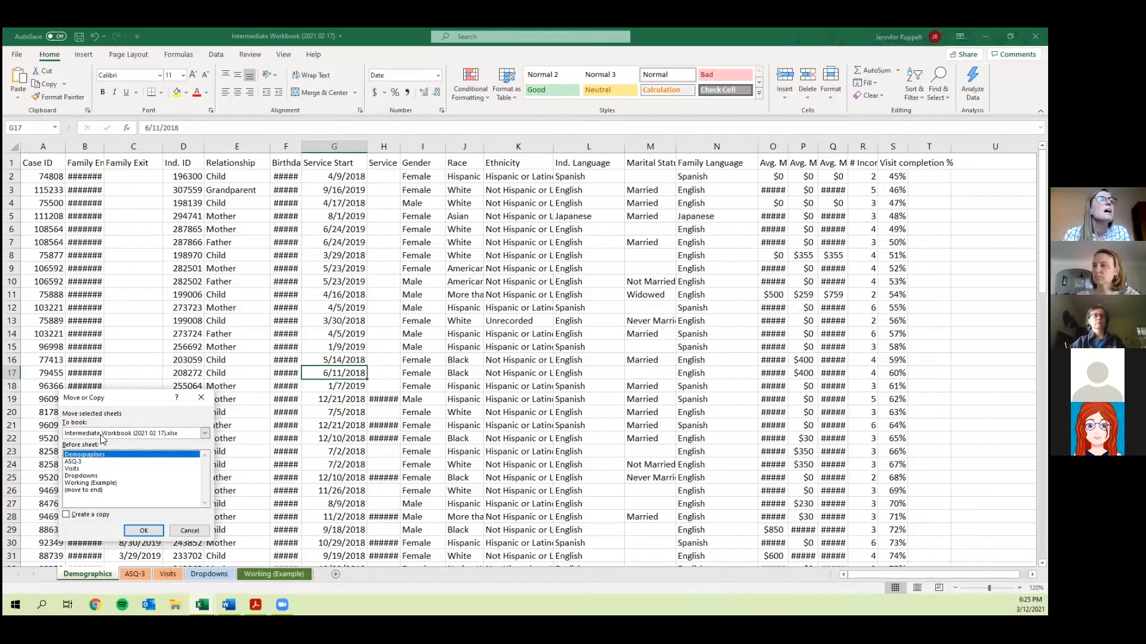
pyautogui.click(83, 517)
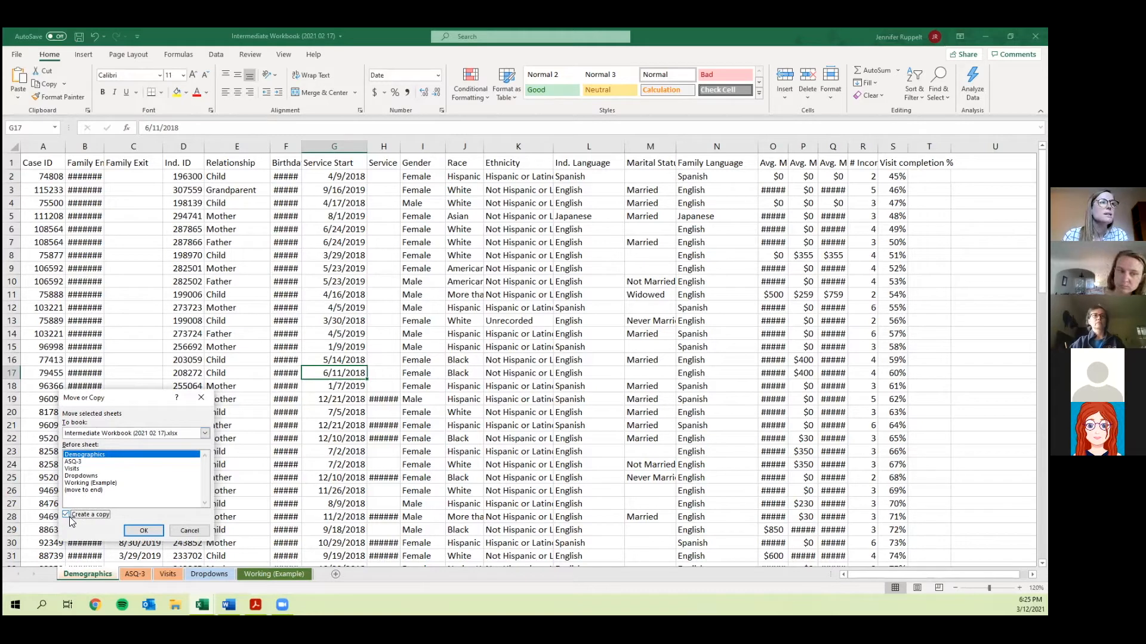
pyautogui.click(142, 531)
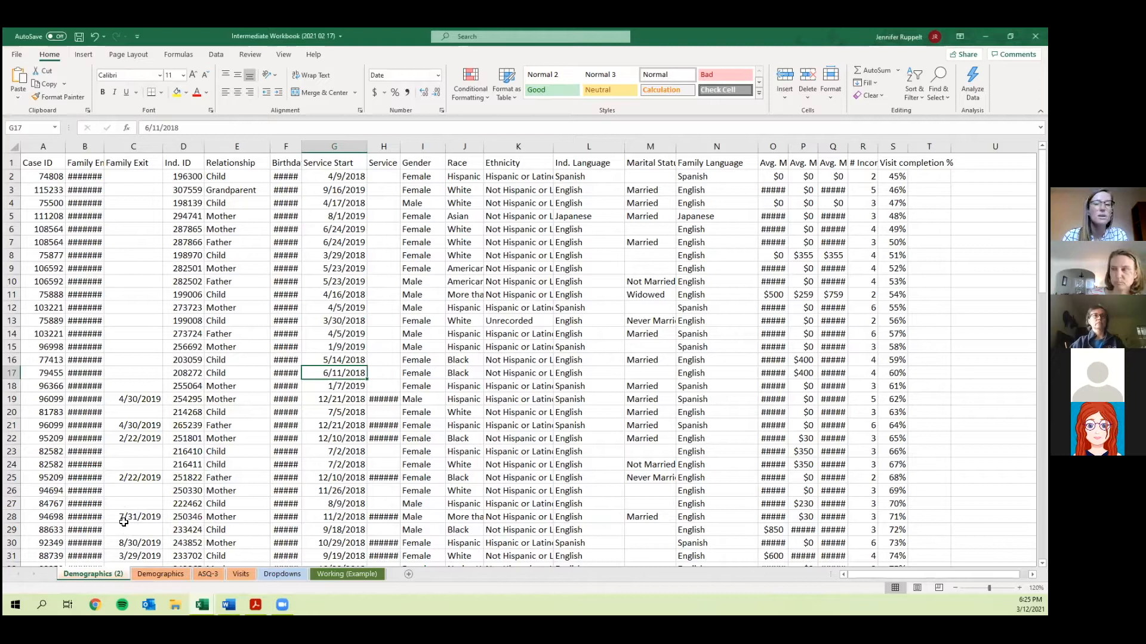
# Rename the copied Demographics sheet as Working.
pyautogui.rightClick(97, 575)
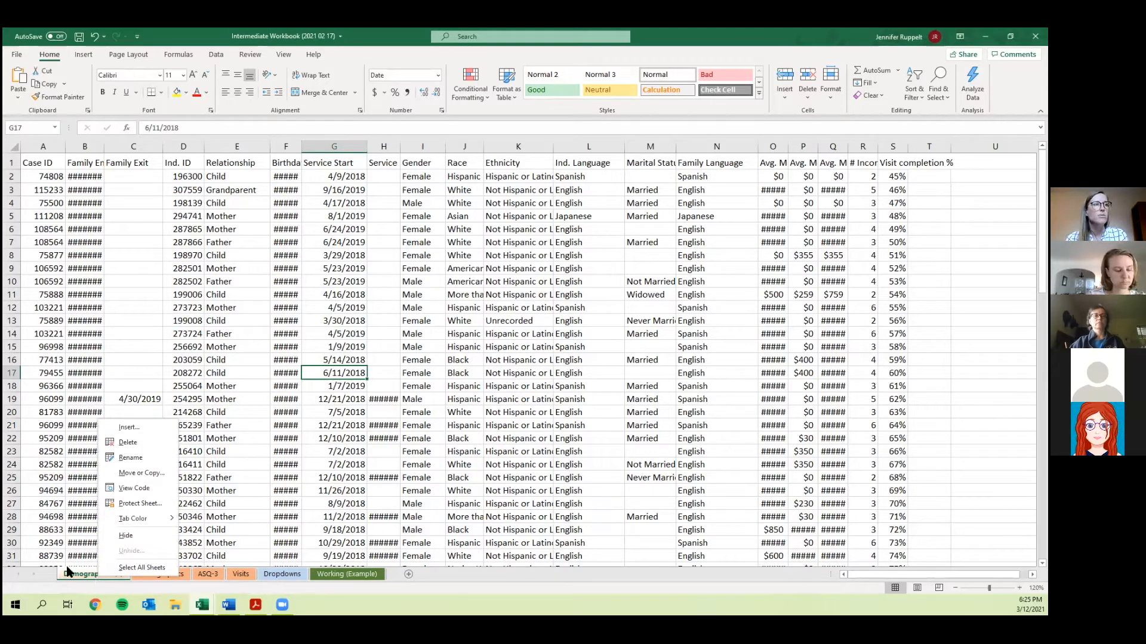
pyautogui.click(129, 457)
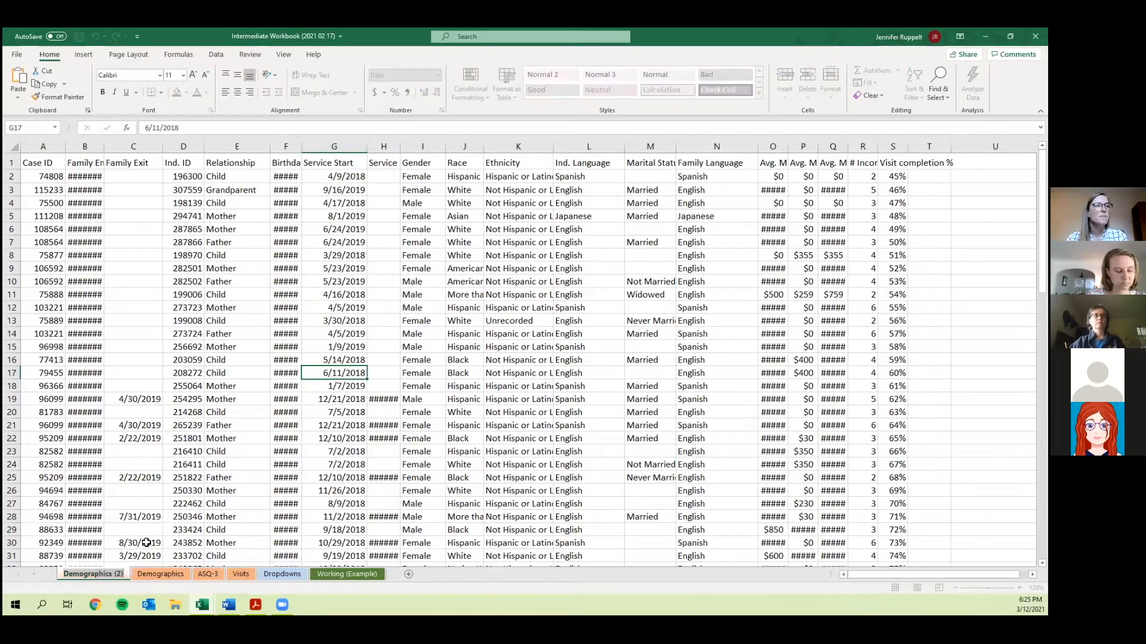
pyautogui.write('Working')
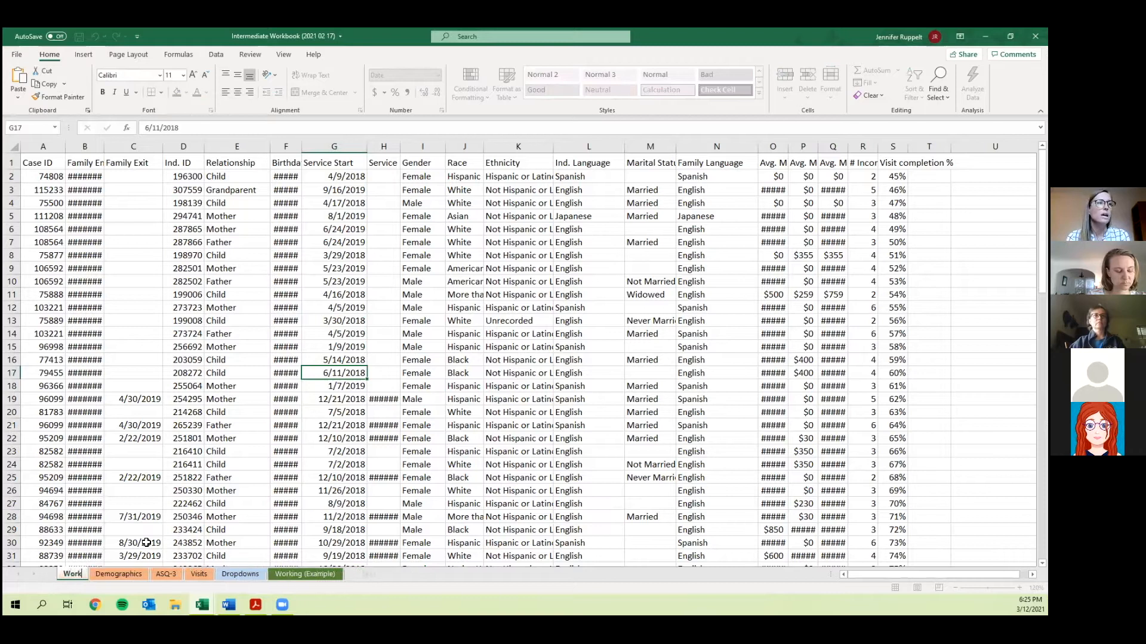
pyautogui.click(118, 509)
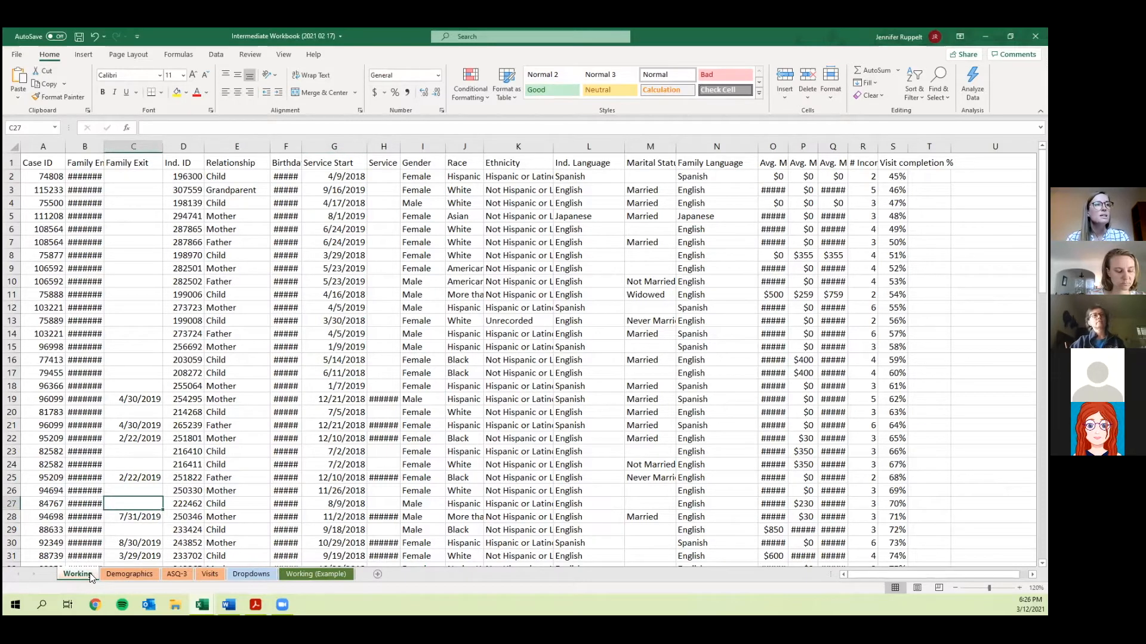
# Set the Working sheet's tab color to light green from the theme colors.
pyautogui.click(116, 573)
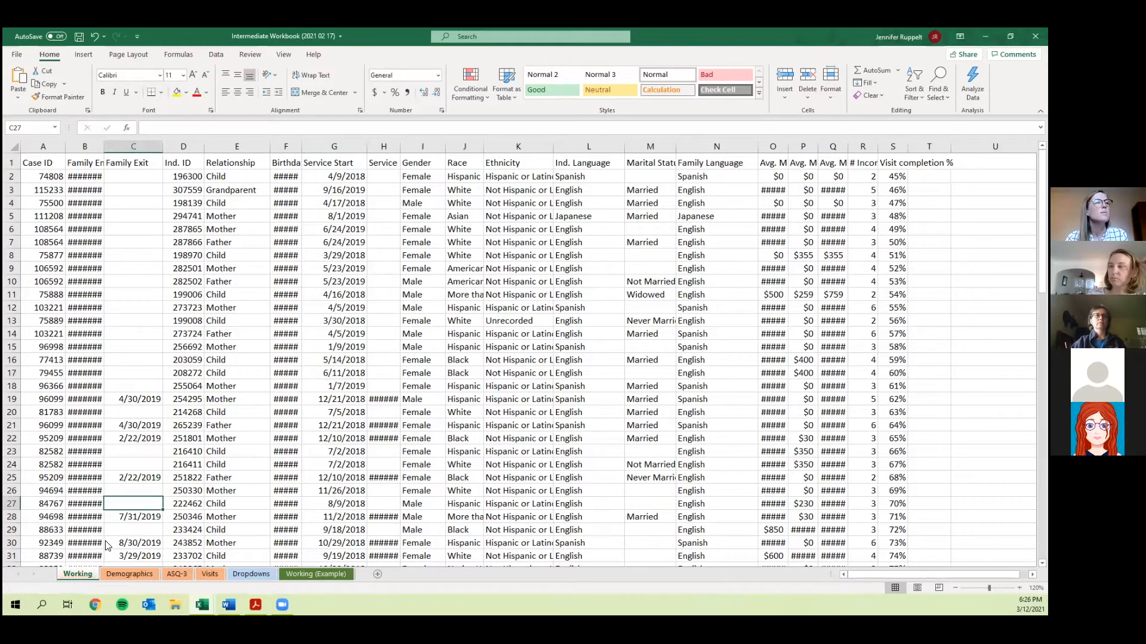
pyautogui.rightClick(86, 574)
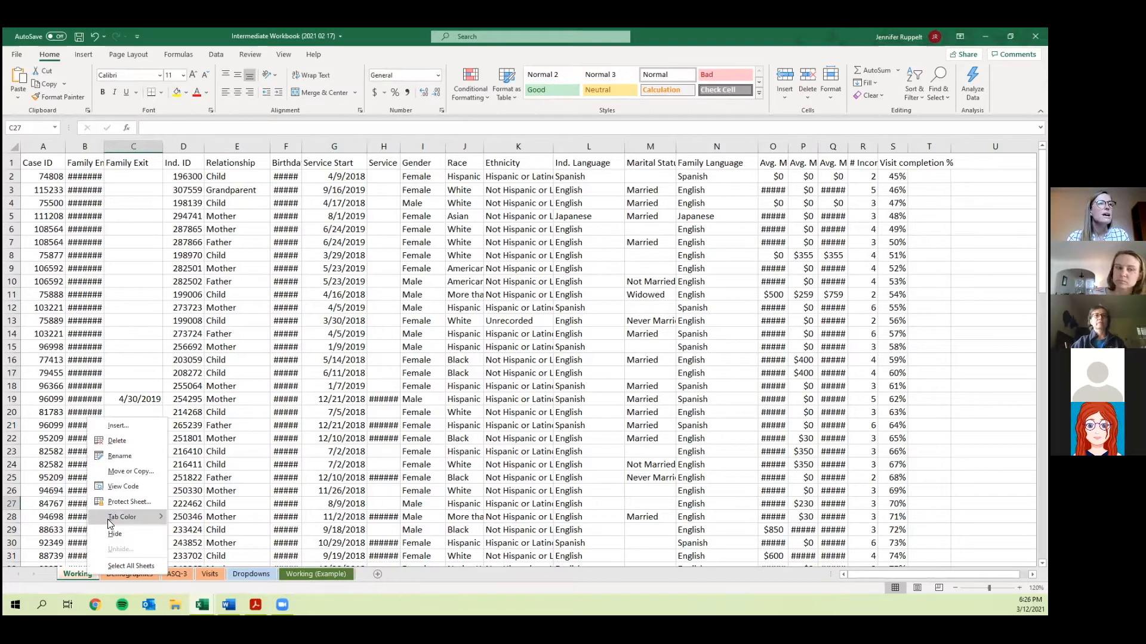
pyautogui.moveTo(107, 519)
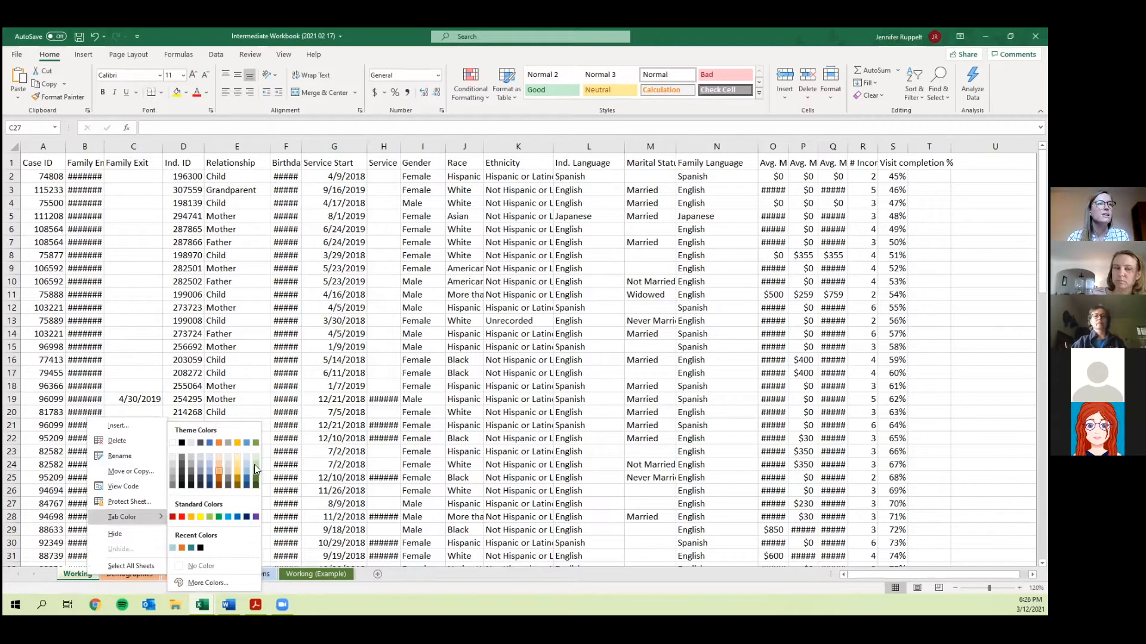
pyautogui.click(113, 577)
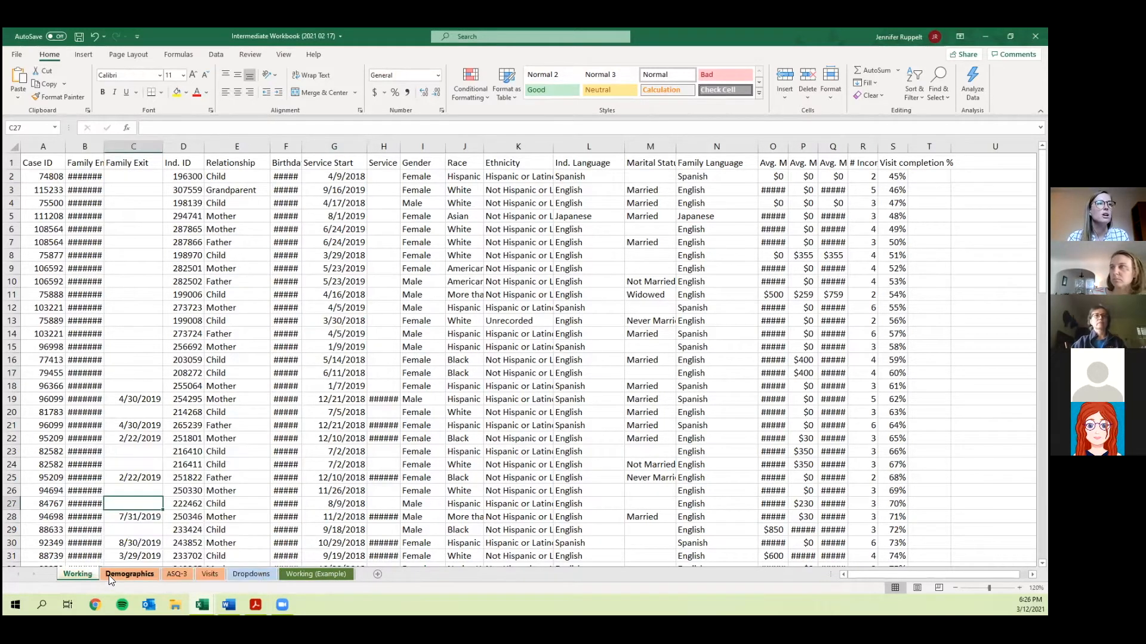
pyautogui.click(68, 575)
pyautogui.click(119, 440)
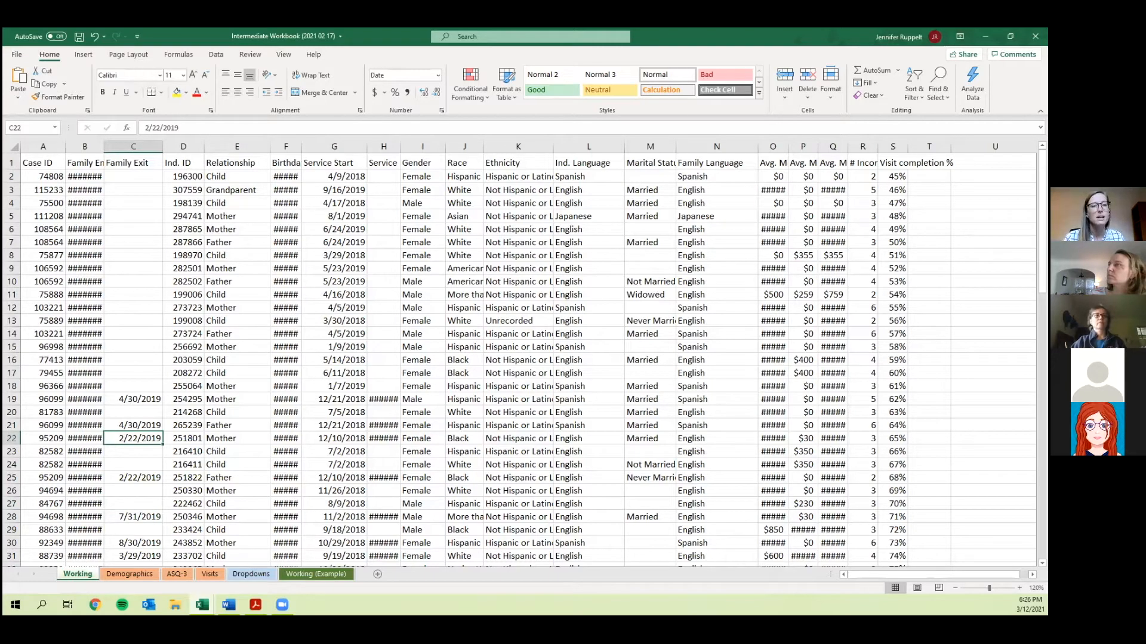
pyautogui.hotkey('alt', 'Tab')
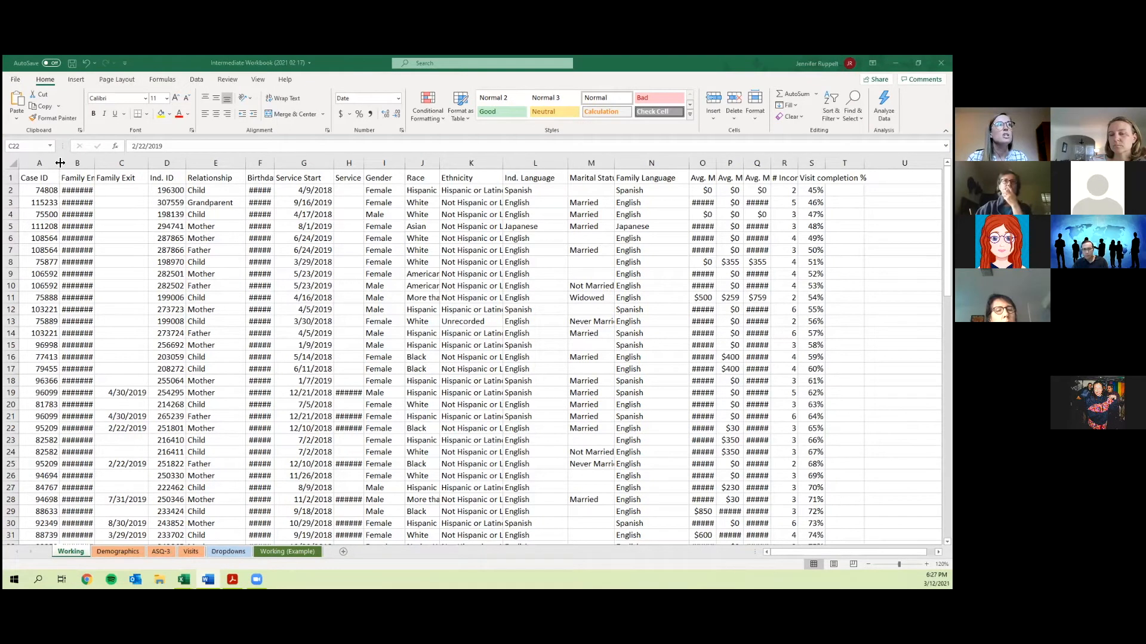
# Widen the Case ID column slightly on the Working sheet.
pyautogui.click(59, 163)
pyautogui.moveTo(60, 162); pyautogui.dragTo(62, 165)
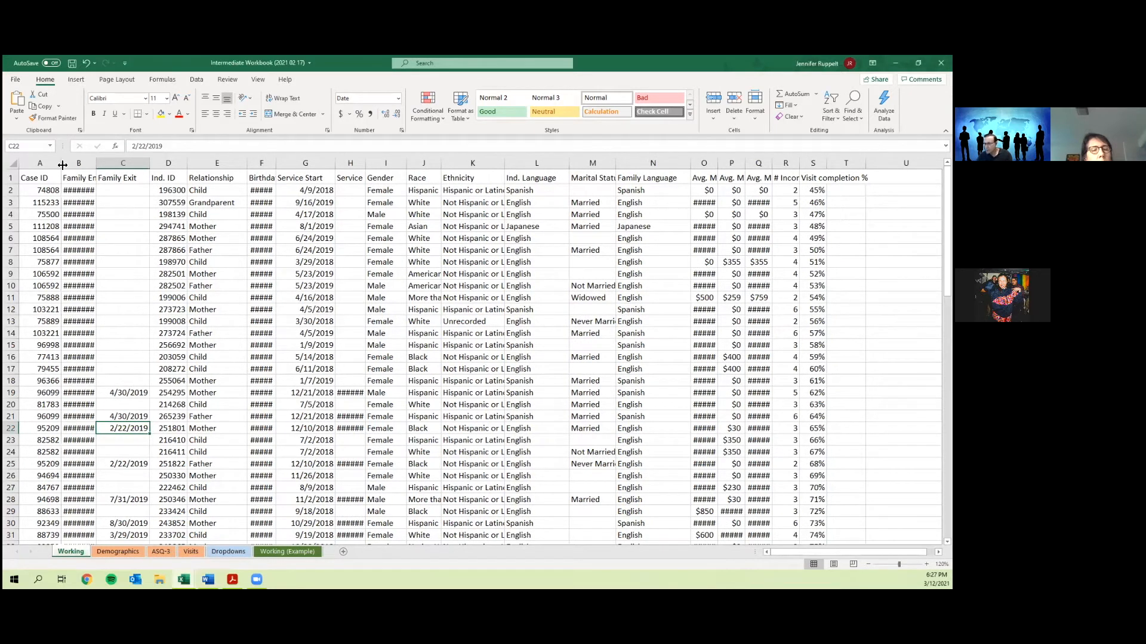
pyautogui.moveTo(62, 164); pyautogui.dragTo(66, 165)
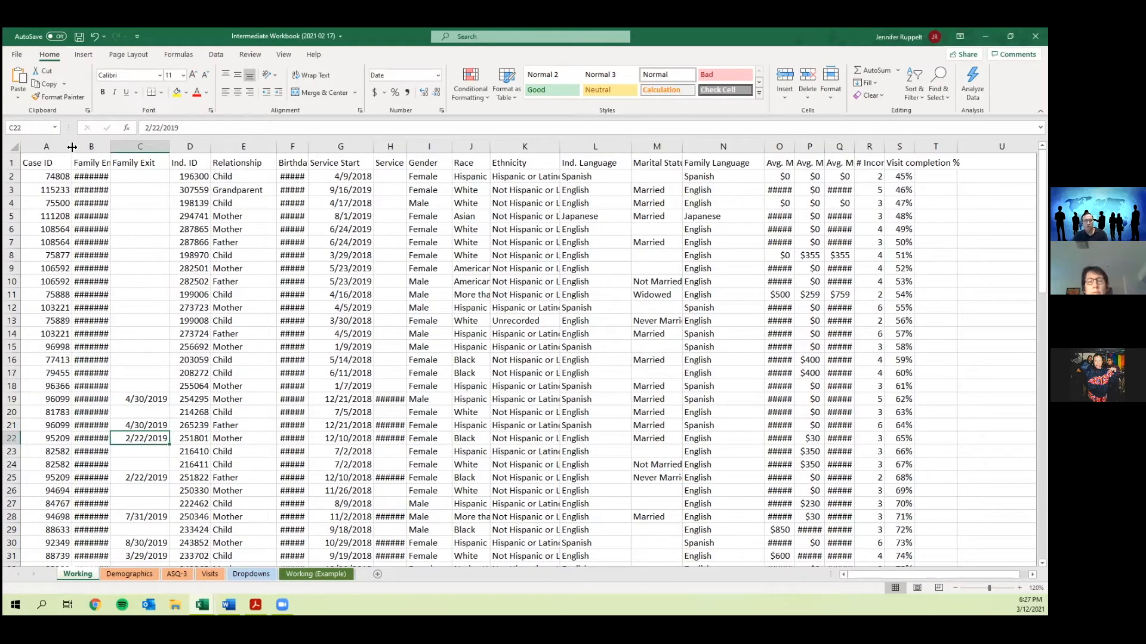
# Widen all columns of the Working sheet to a uniform width of about 11.86, and autofit them to their contents.
pyautogui.click(10, 144)
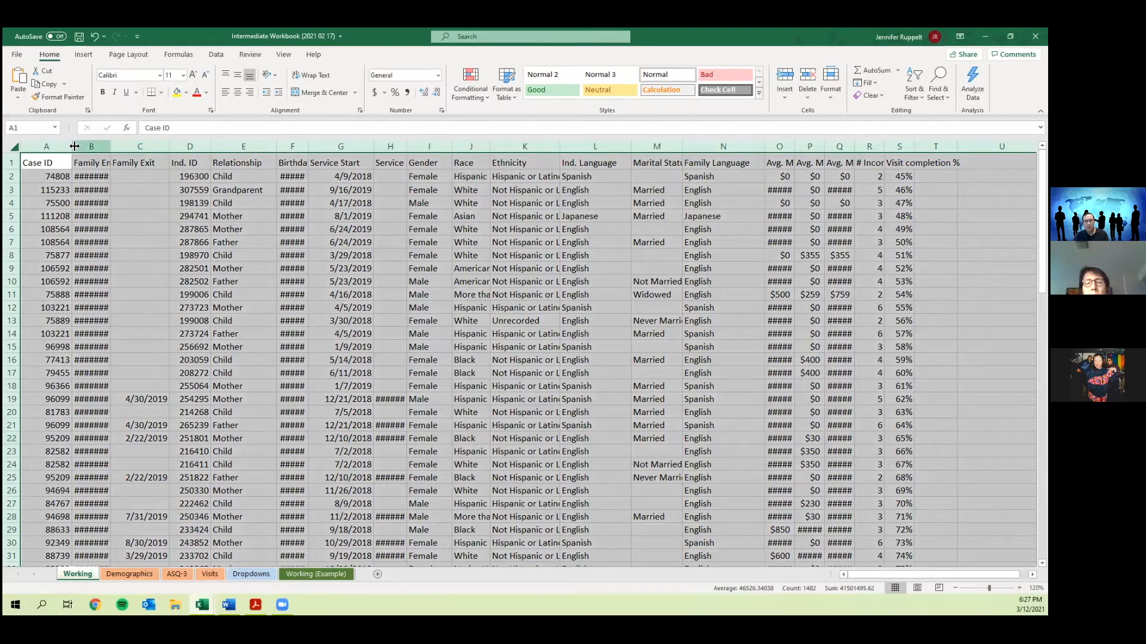
pyautogui.moveTo(74, 147); pyautogui.dragTo(80, 146)
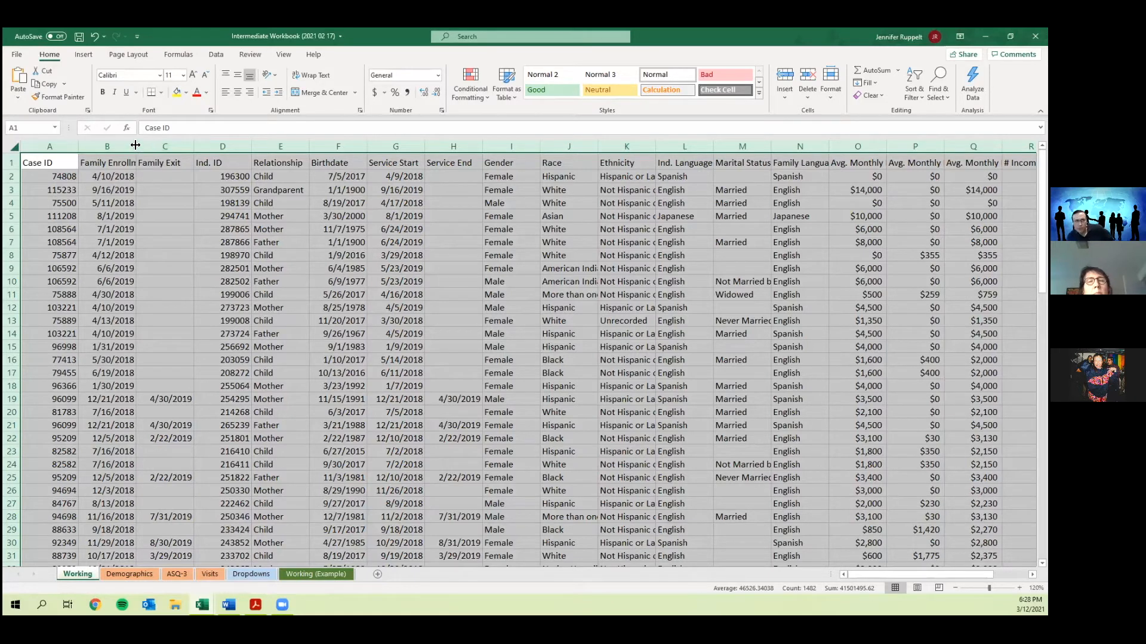
pyautogui.moveTo(135, 145); pyautogui.dragTo(136, 145)
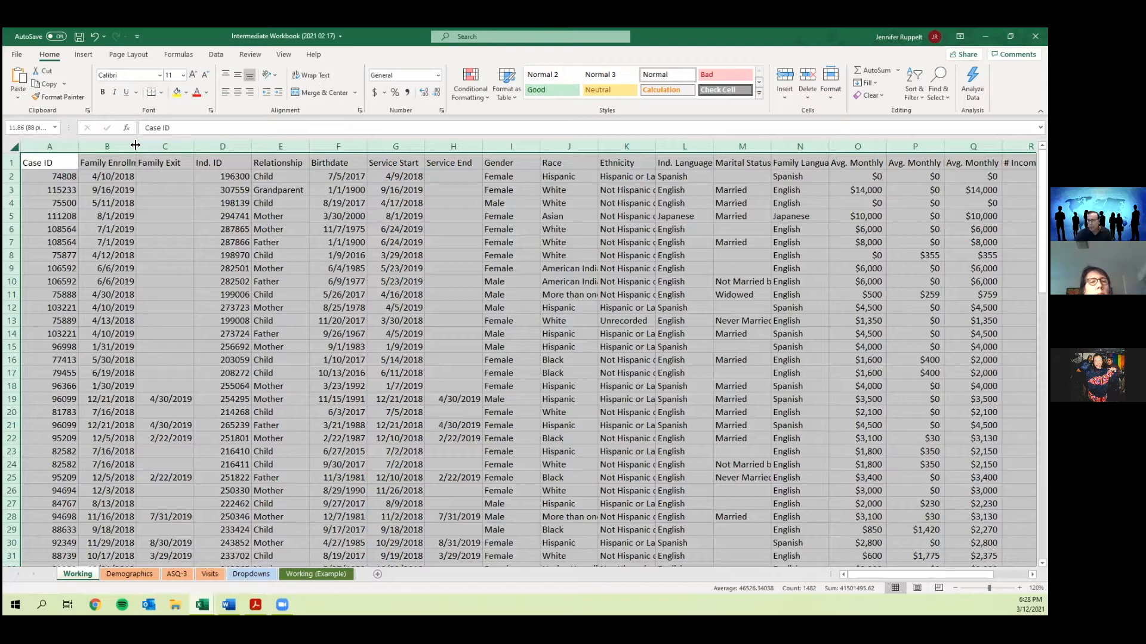
pyautogui.doubleClick(135, 145)
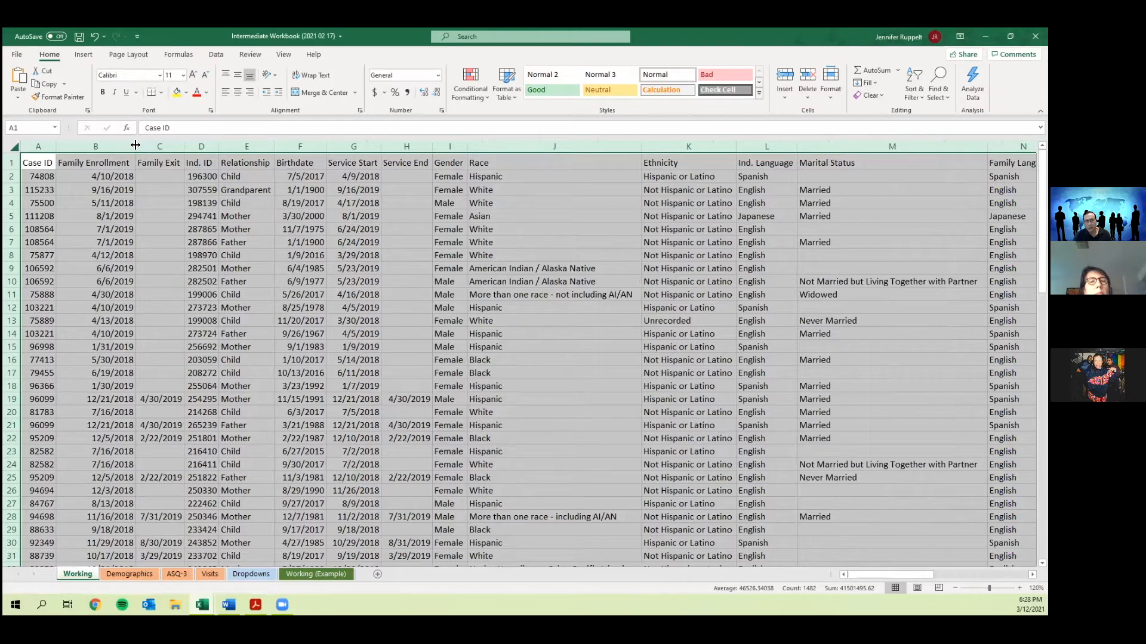
pyautogui.click(208, 257)
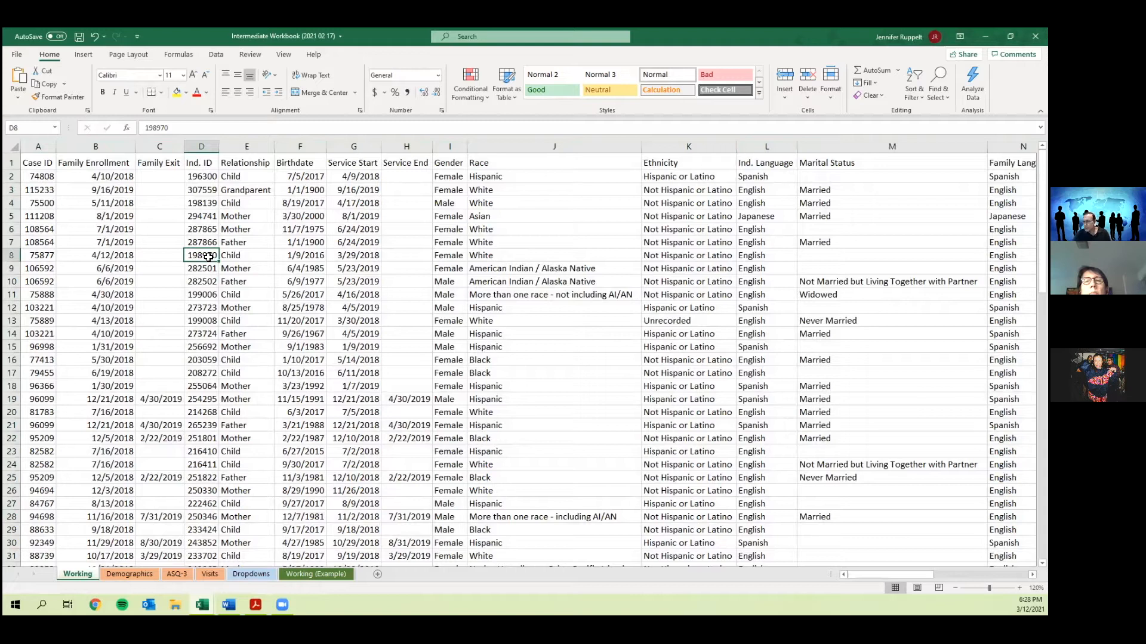
# Undo the autofit and the uniform widening of all columns on the Working sheet.
pyautogui.hotkey('ctrl', 'z')
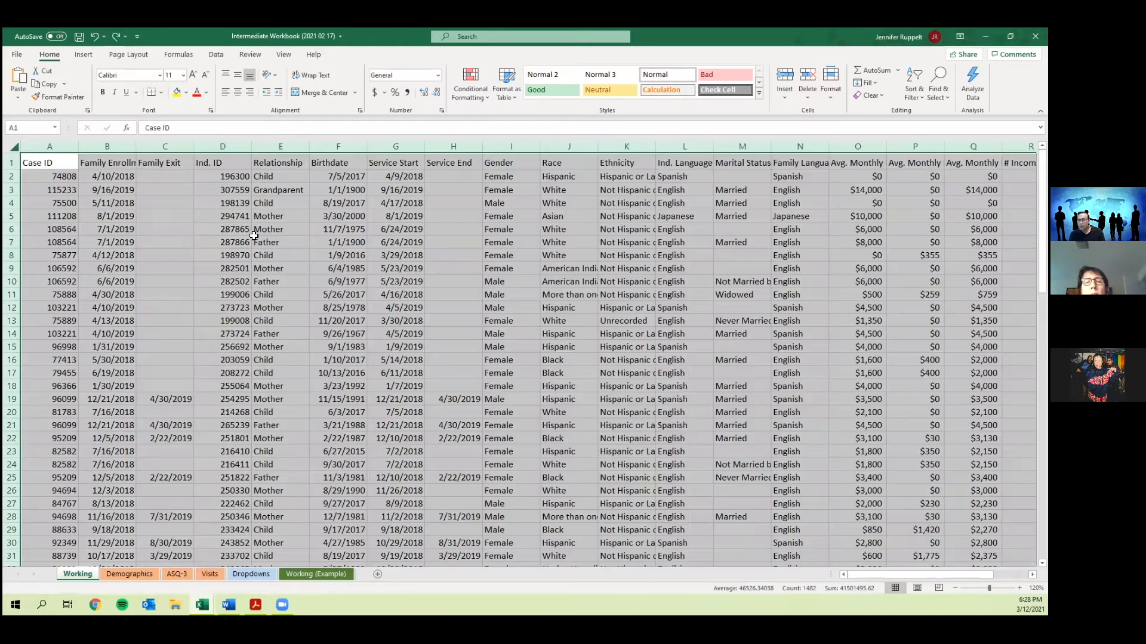
pyautogui.hotkey('ctrl', 'z')
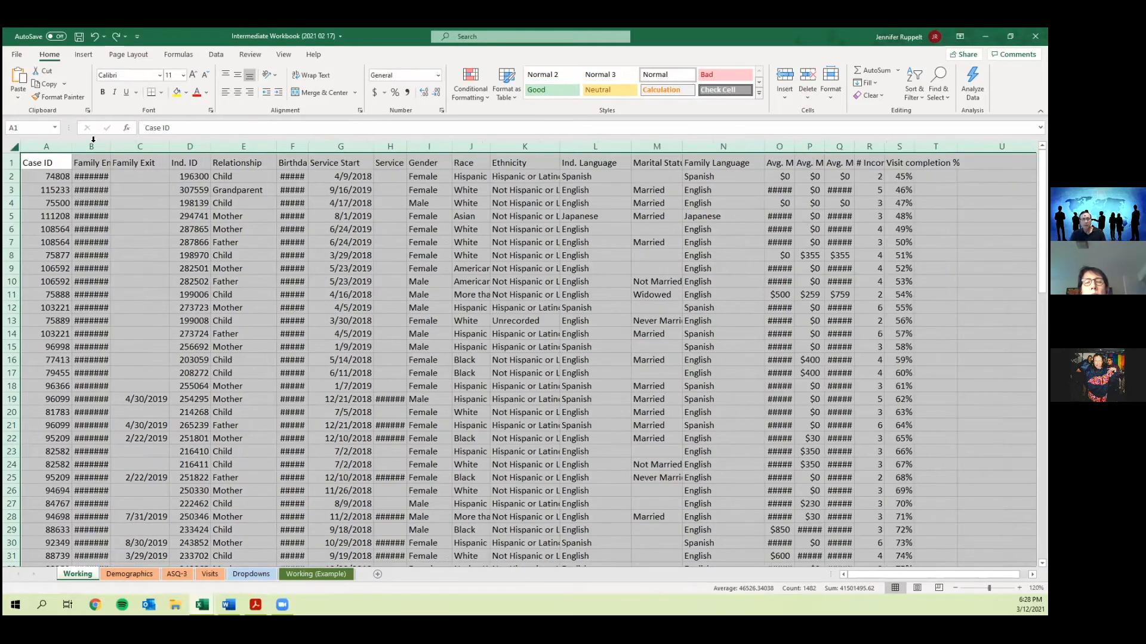
pyautogui.click(177, 216)
# Widen the Family Enrollment column enough to show its full dates.
pyautogui.click(104, 178)
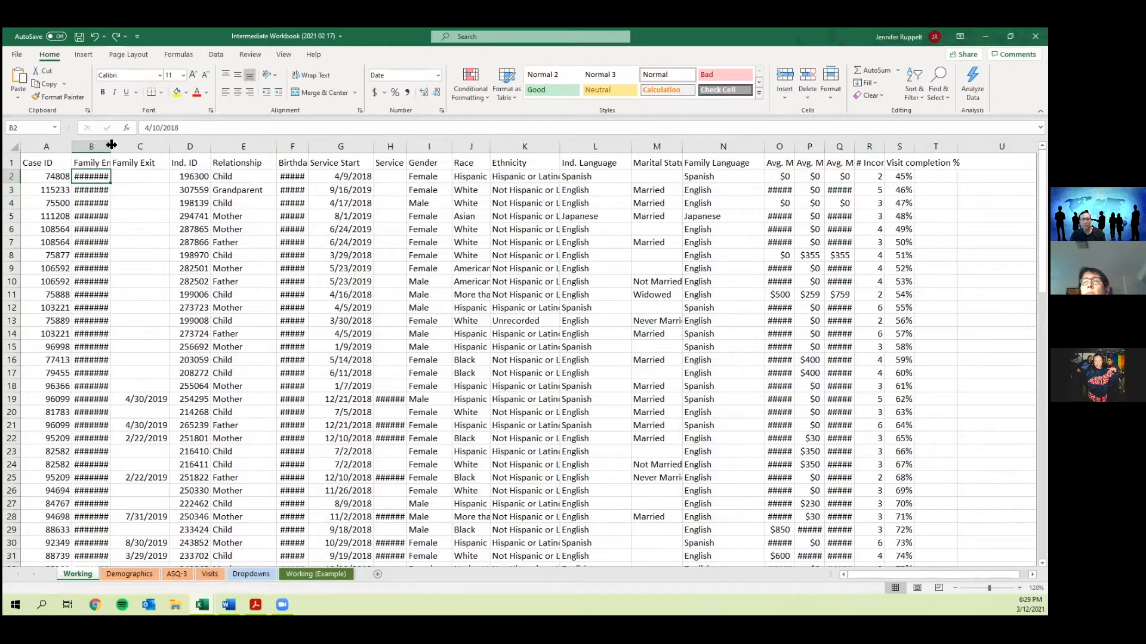
pyautogui.moveTo(112, 144); pyautogui.dragTo(132, 145)
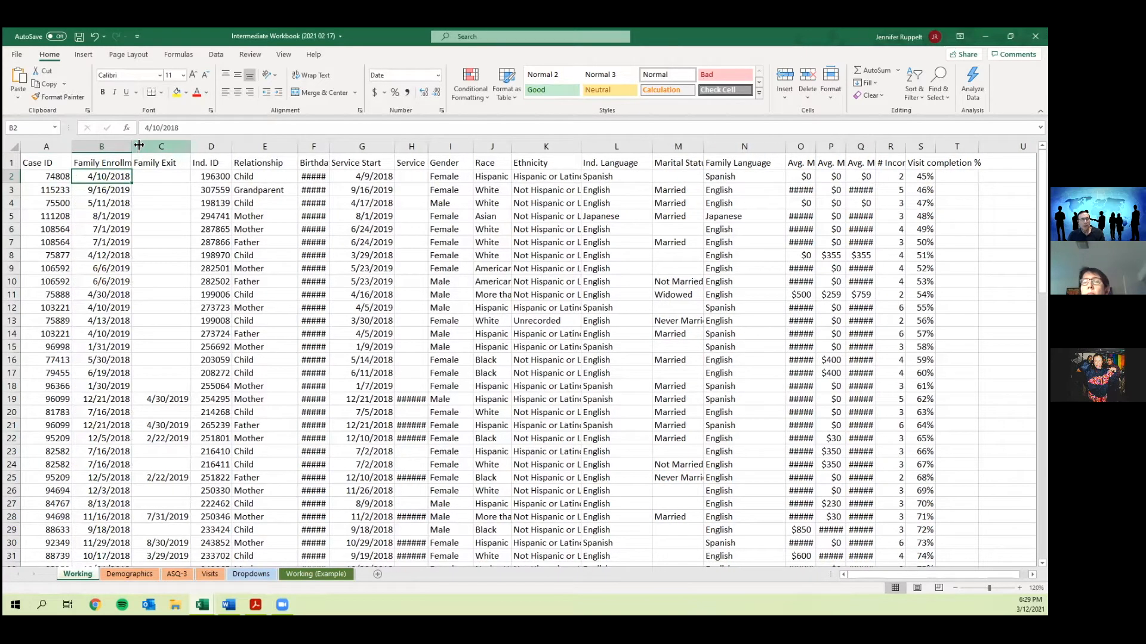
pyautogui.click(114, 197)
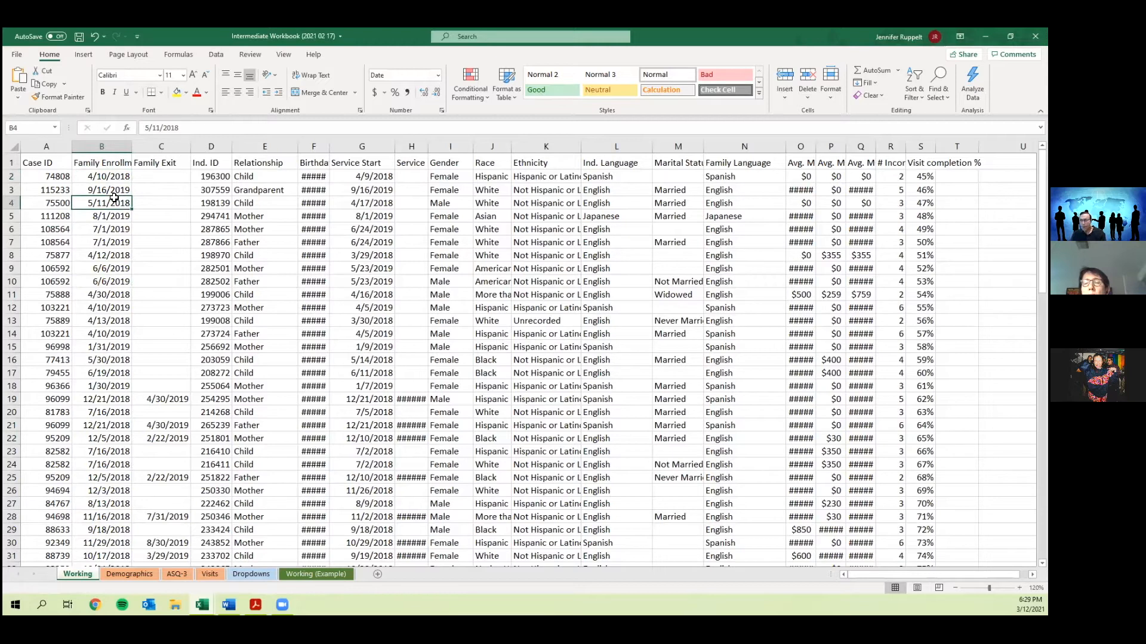
# Autofit the width of every column on the Working sheet to its contents.
pyautogui.click(15, 144)
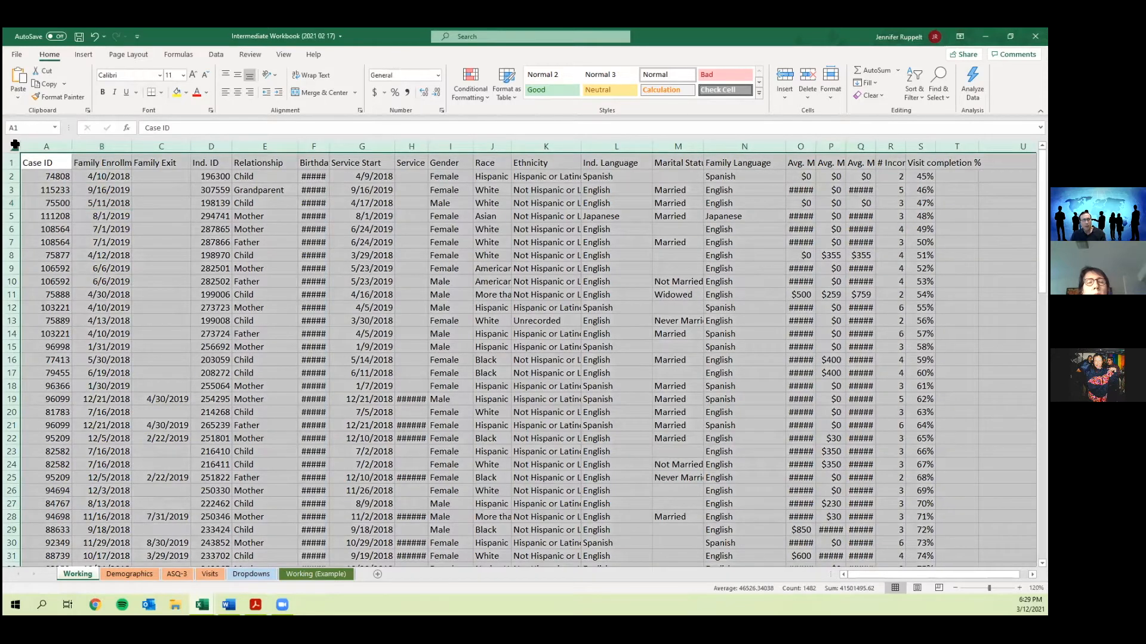
pyautogui.doubleClick(188, 145)
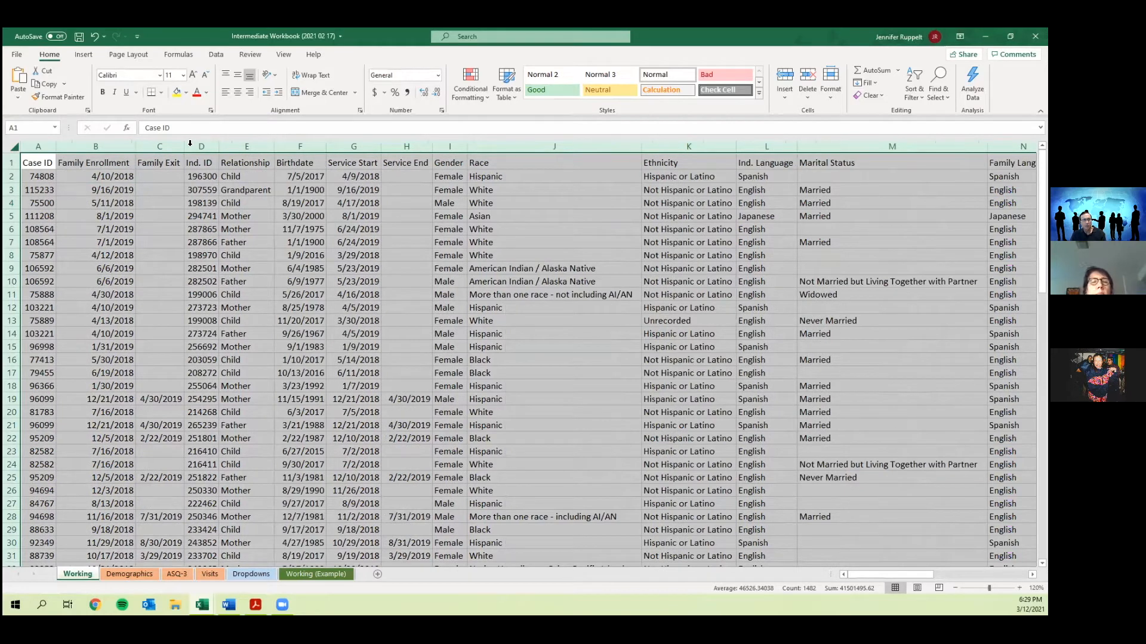
pyautogui.click(173, 203)
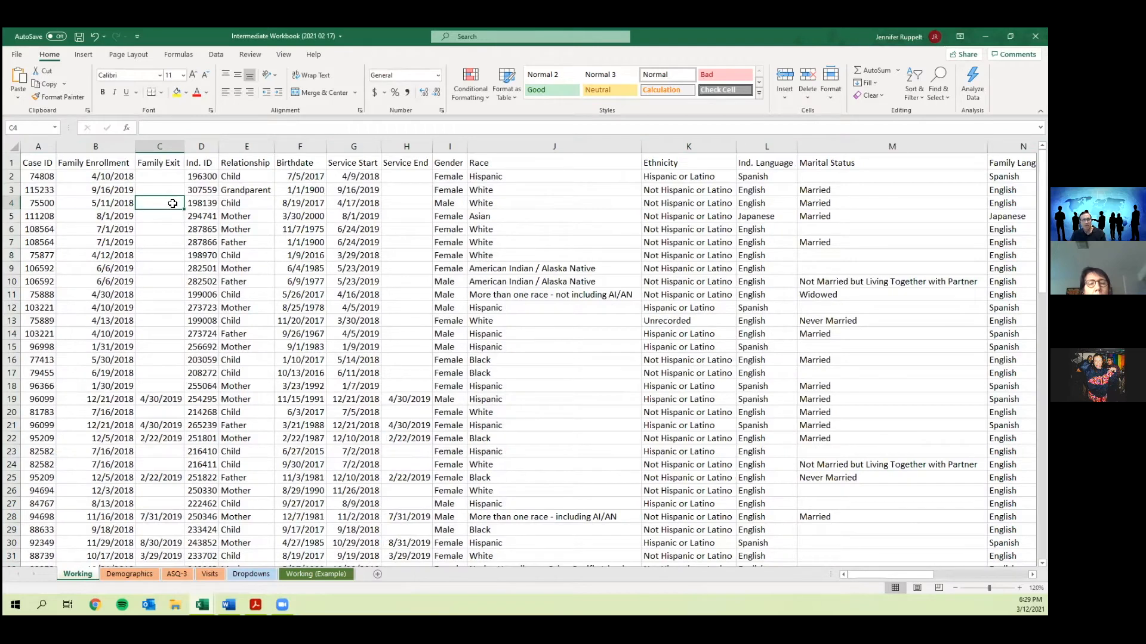
# Increase the height of all rows on the Working sheet uniformly to space out the data.
pyautogui.click(18, 148)
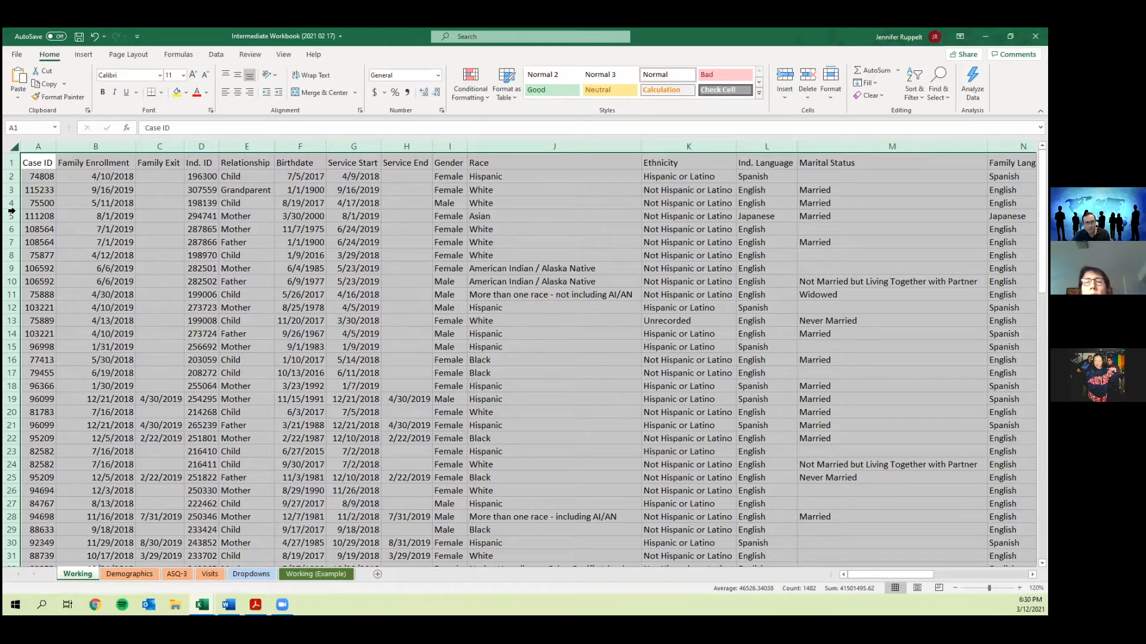
pyautogui.moveTo(11, 208); pyautogui.dragTo(12, 212)
pyautogui.click(12, 197)
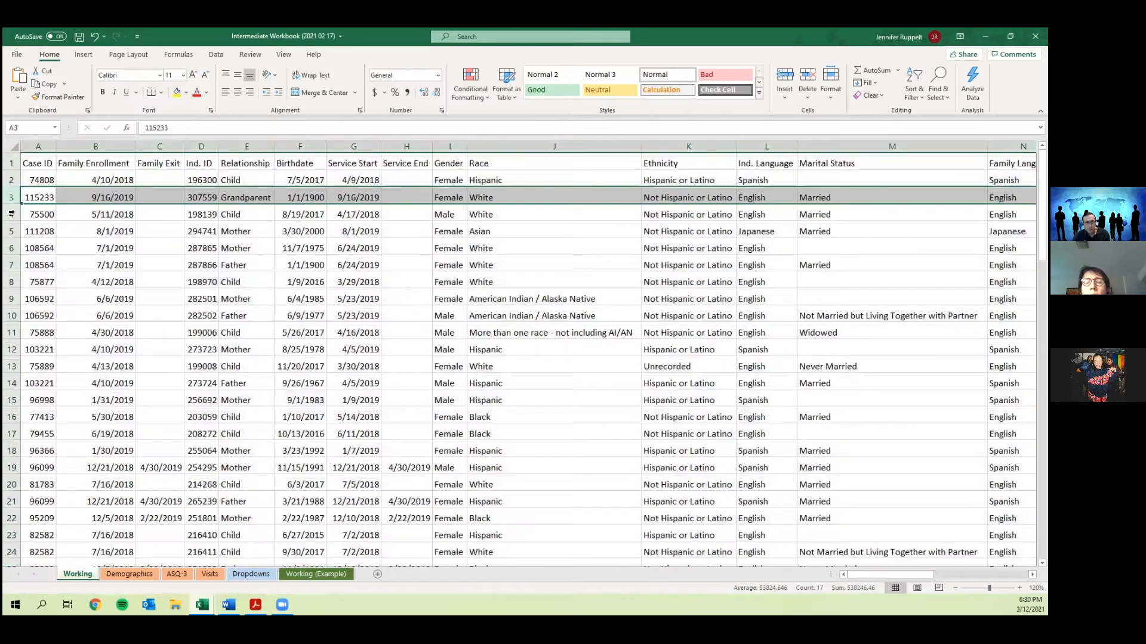
pyautogui.click(14, 146)
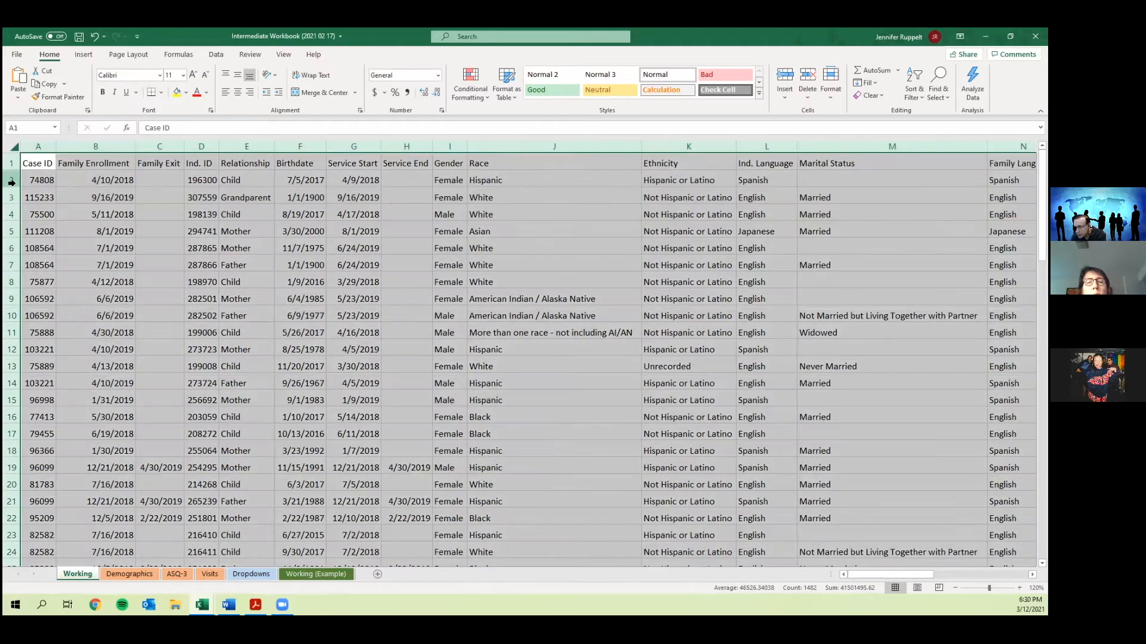
pyautogui.click(66, 218)
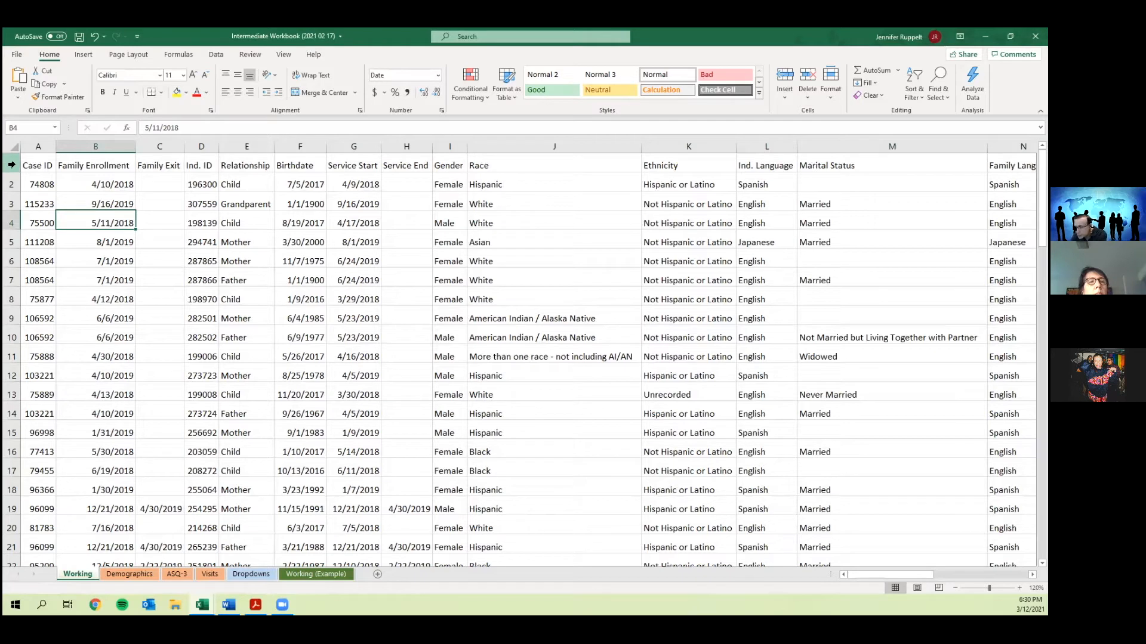
# Bold the header row of the Working sheet and fill it with light green.
pyautogui.click(11, 166)
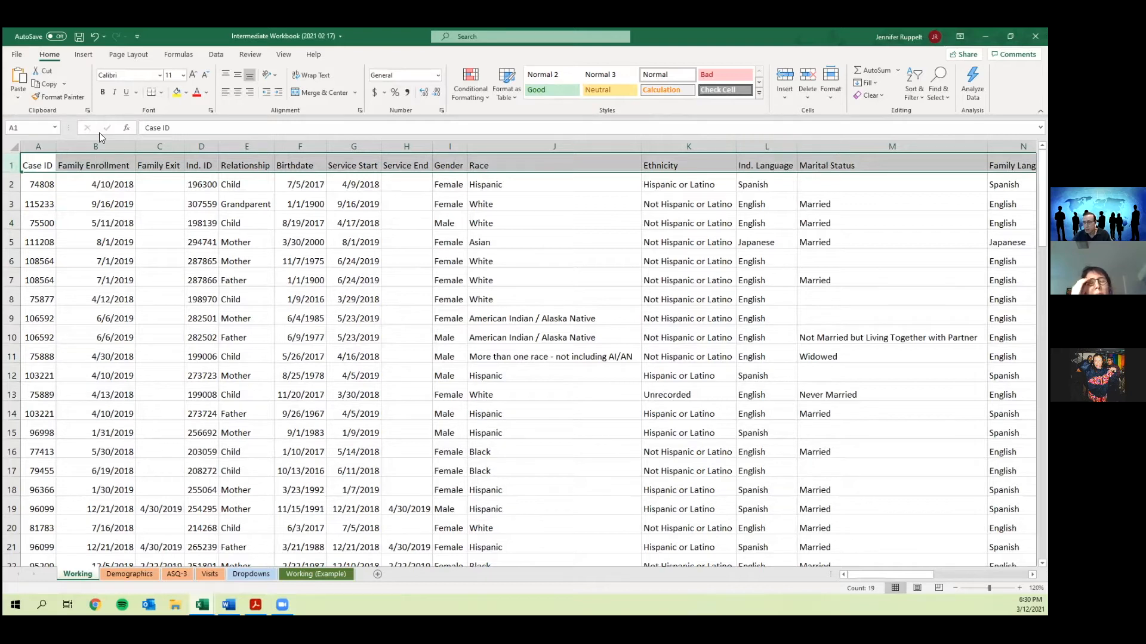
pyautogui.click(101, 94)
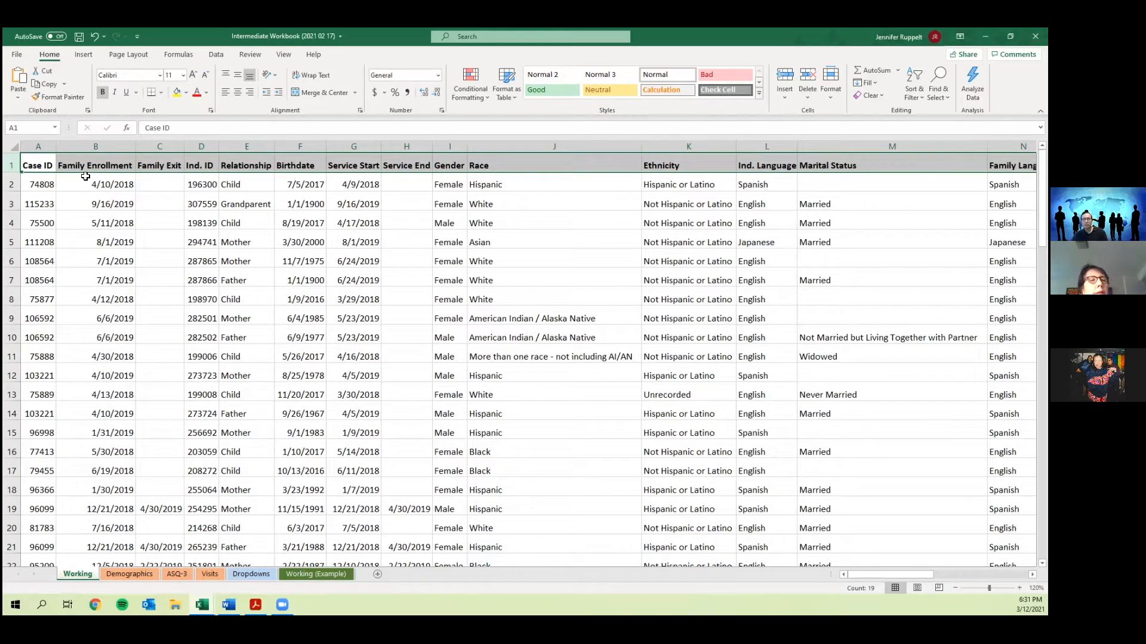
pyautogui.click(185, 93)
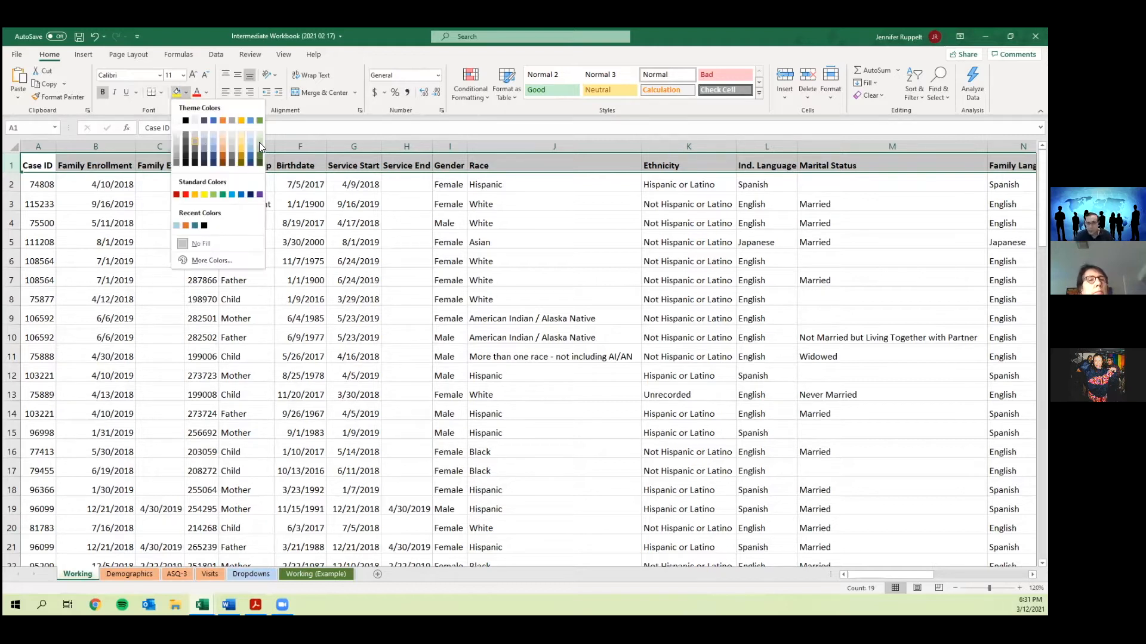
pyautogui.click(259, 142)
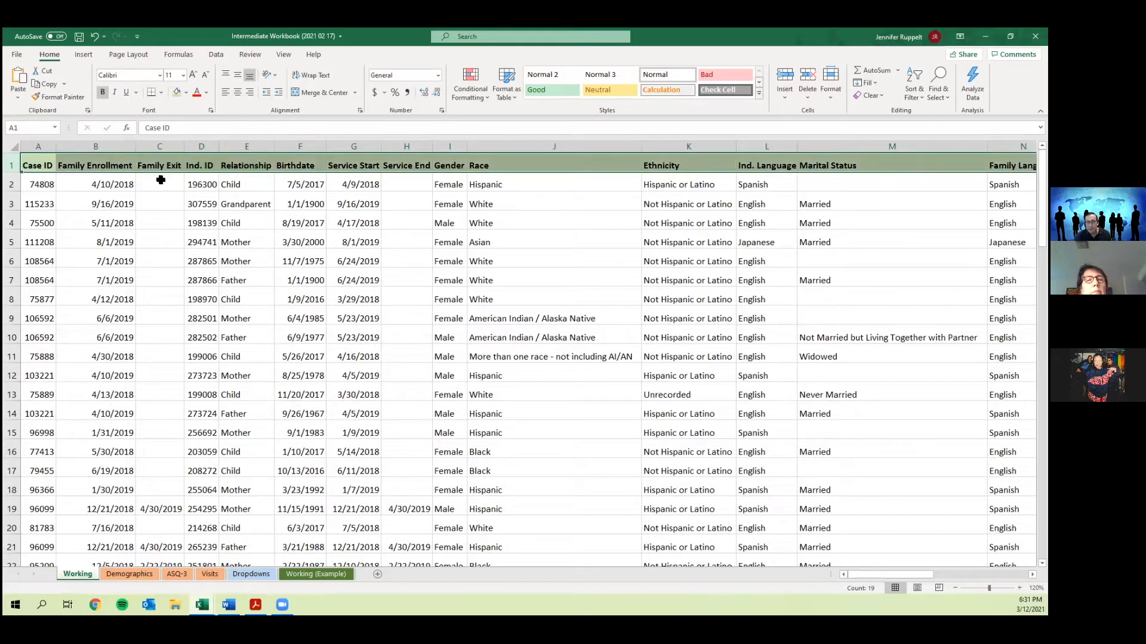
pyautogui.click(135, 195)
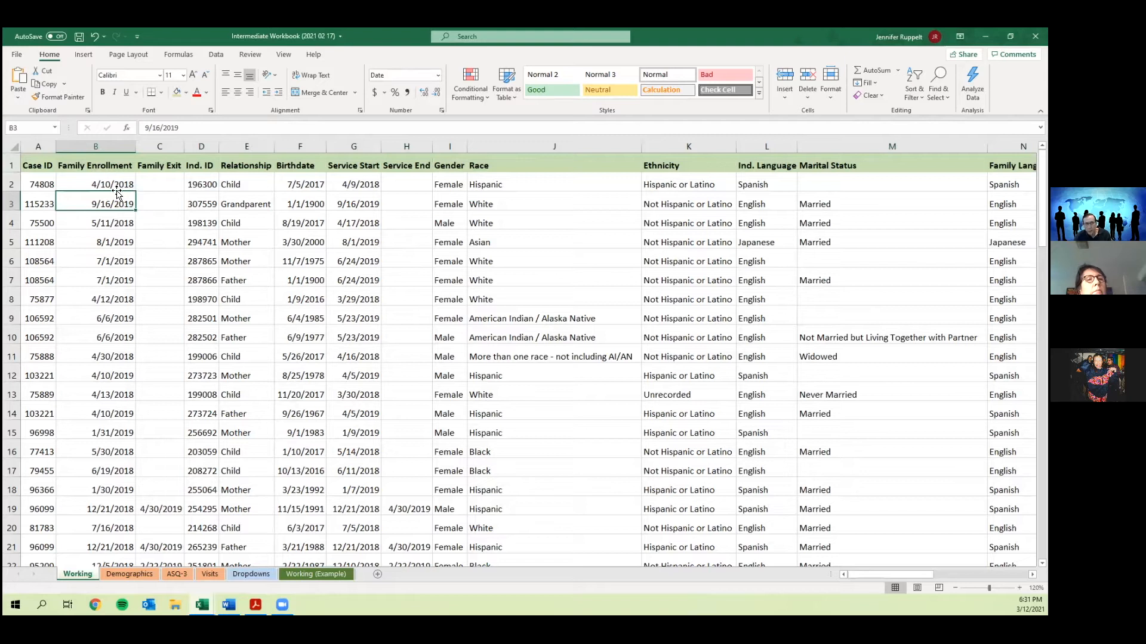
# Examine the lower rows of the Working sheet to judge how readable the columns are without their headers in view.
pyautogui.click(215, 275)
pyautogui.scroll(-3, 214, 276)
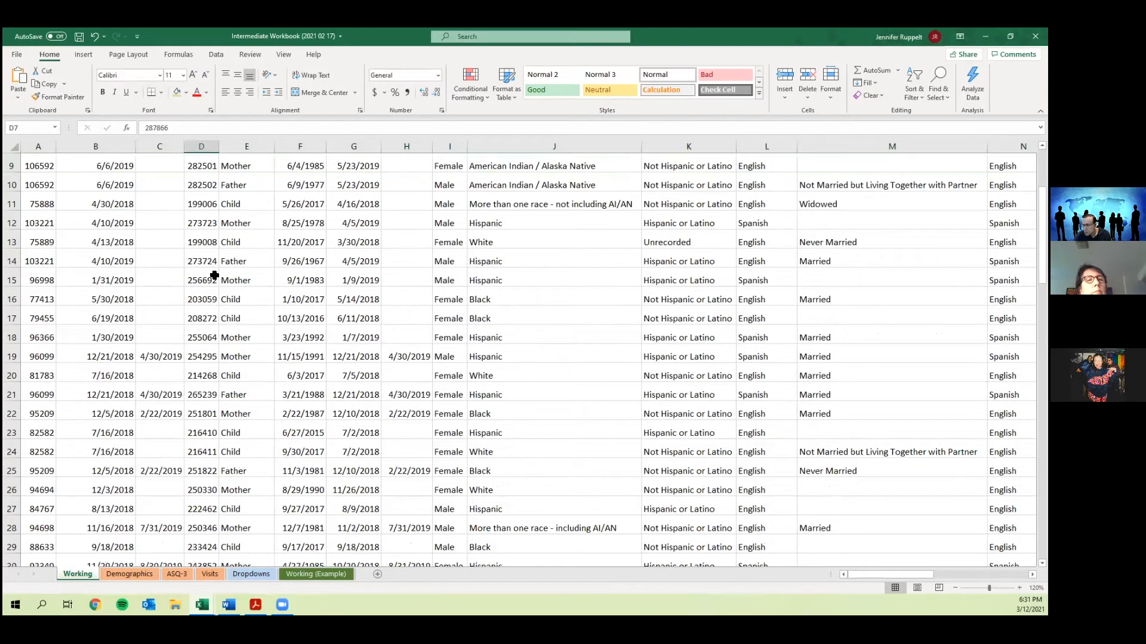
pyautogui.scroll(-12, 214, 276)
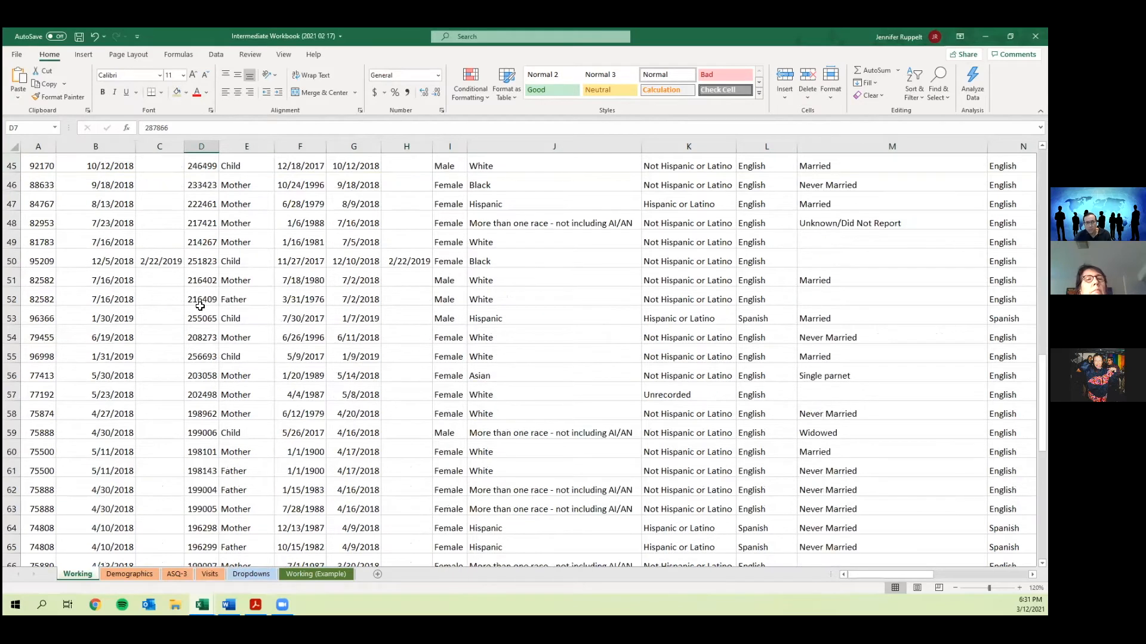
pyautogui.scroll(-1, 200, 306)
pyautogui.scroll(-4, 203, 310)
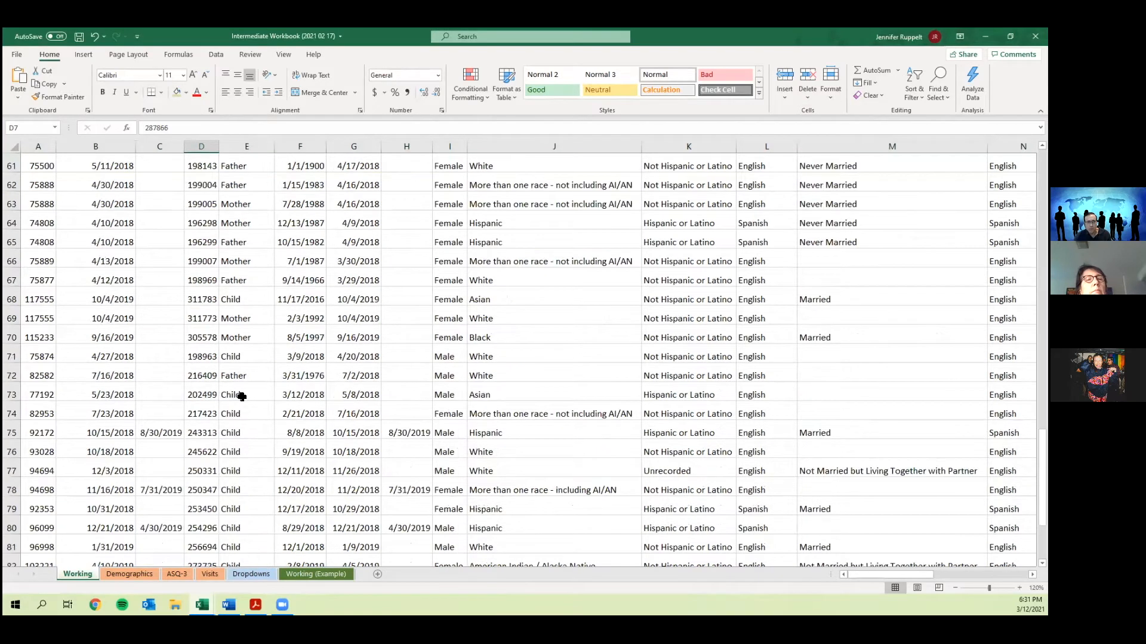
pyautogui.click(281, 406)
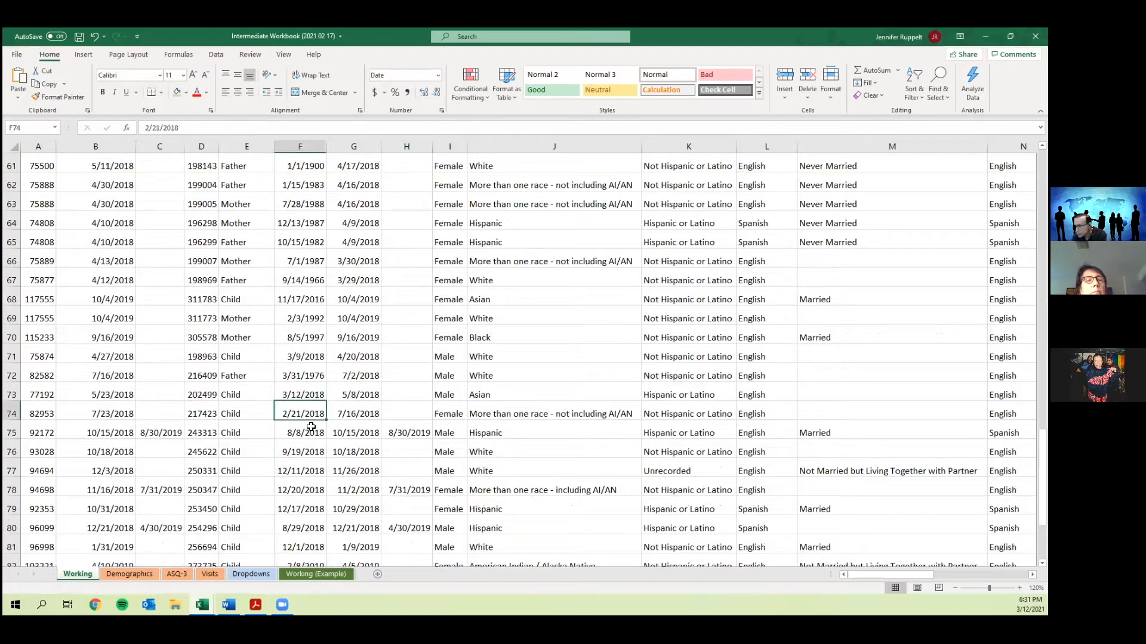
pyautogui.click(337, 407)
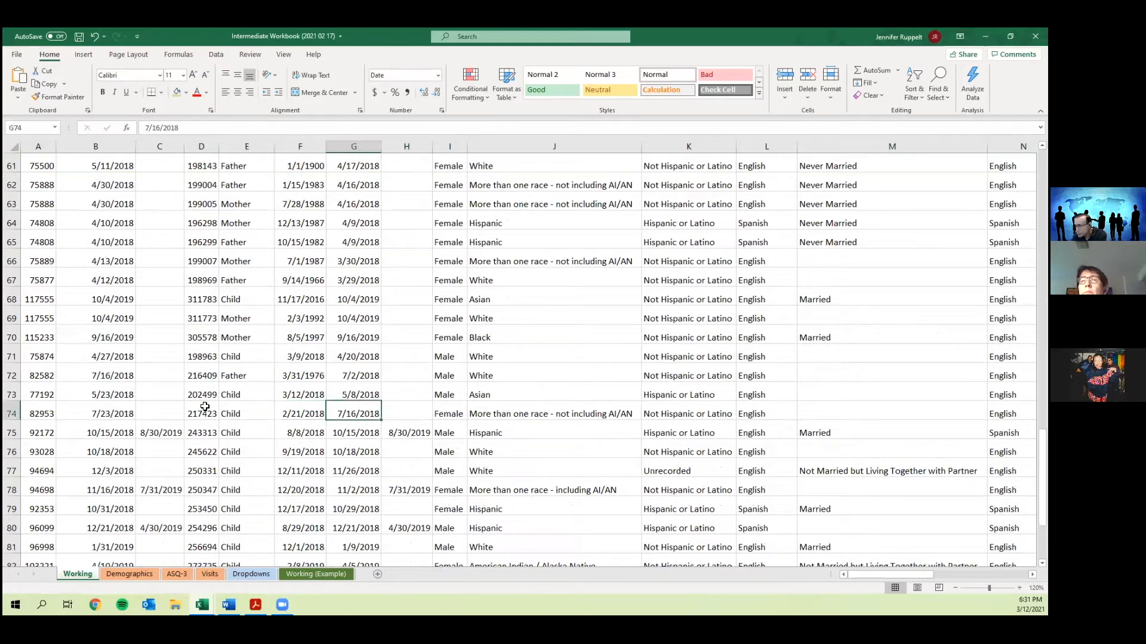
pyautogui.click(39, 411)
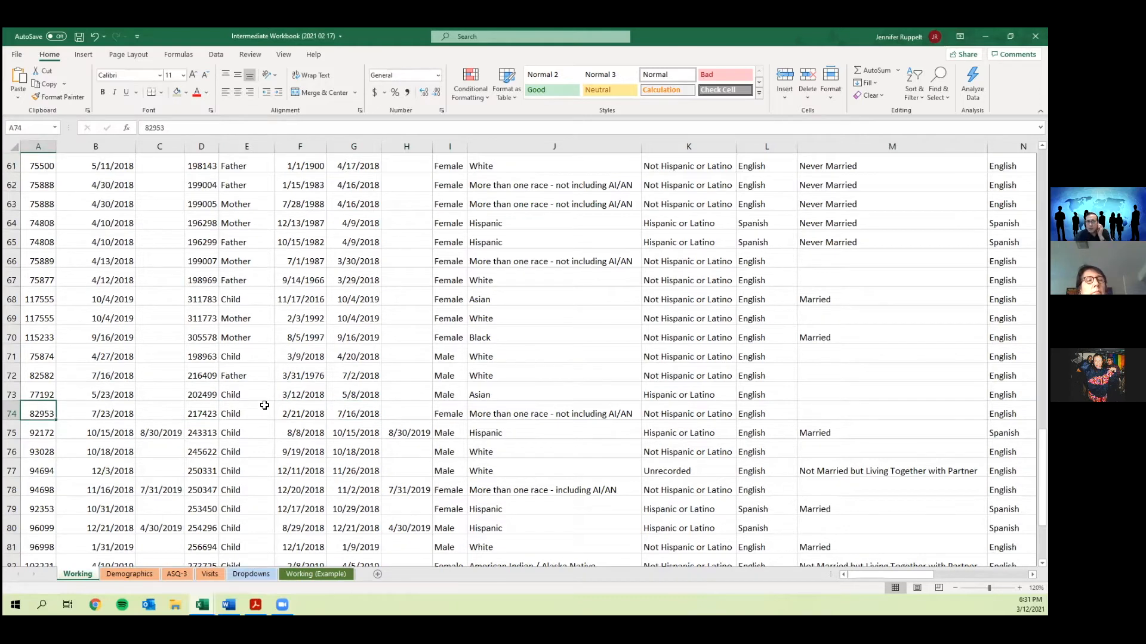
pyautogui.scroll(20, 264, 405)
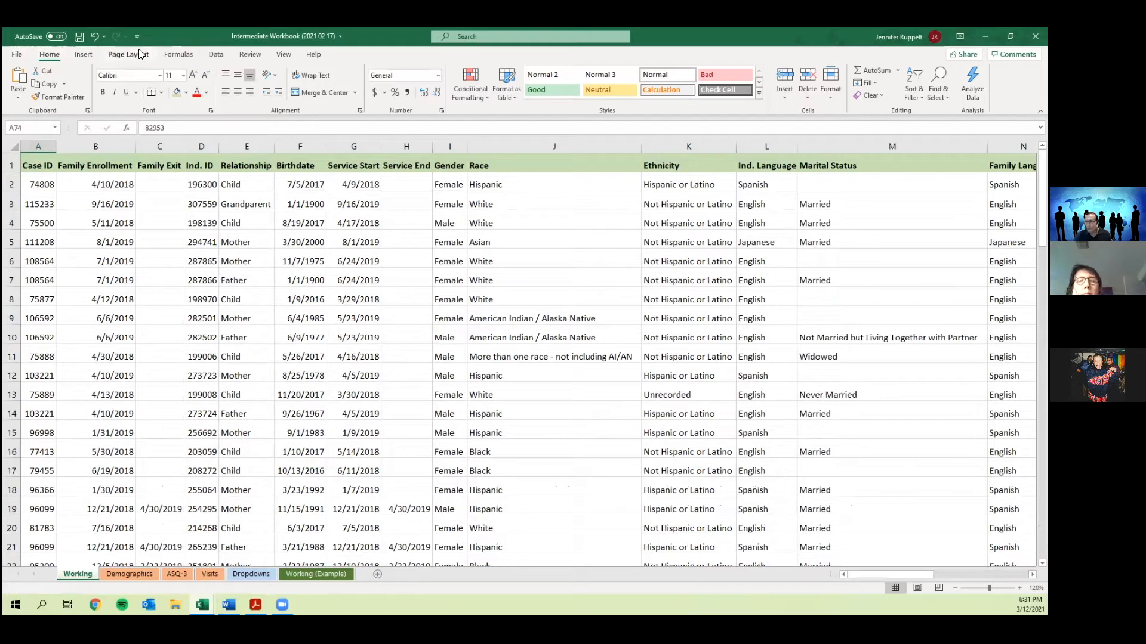
# Freeze the top row of the Working sheet and check that the headers stay in view further down the data.
pyautogui.click(282, 54)
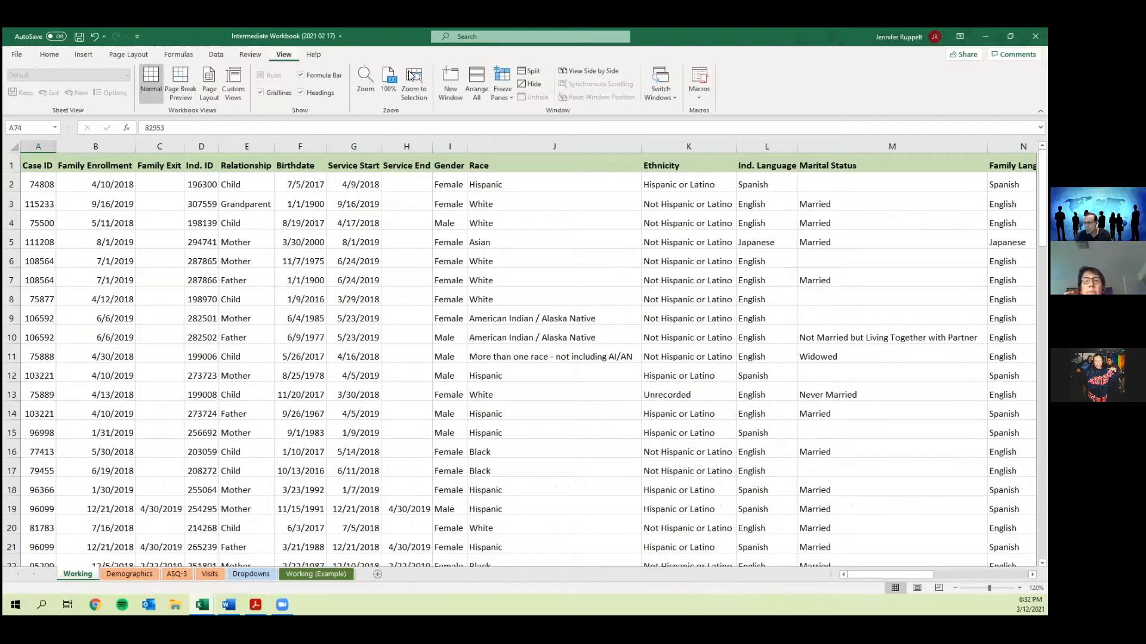
pyautogui.click(501, 105)
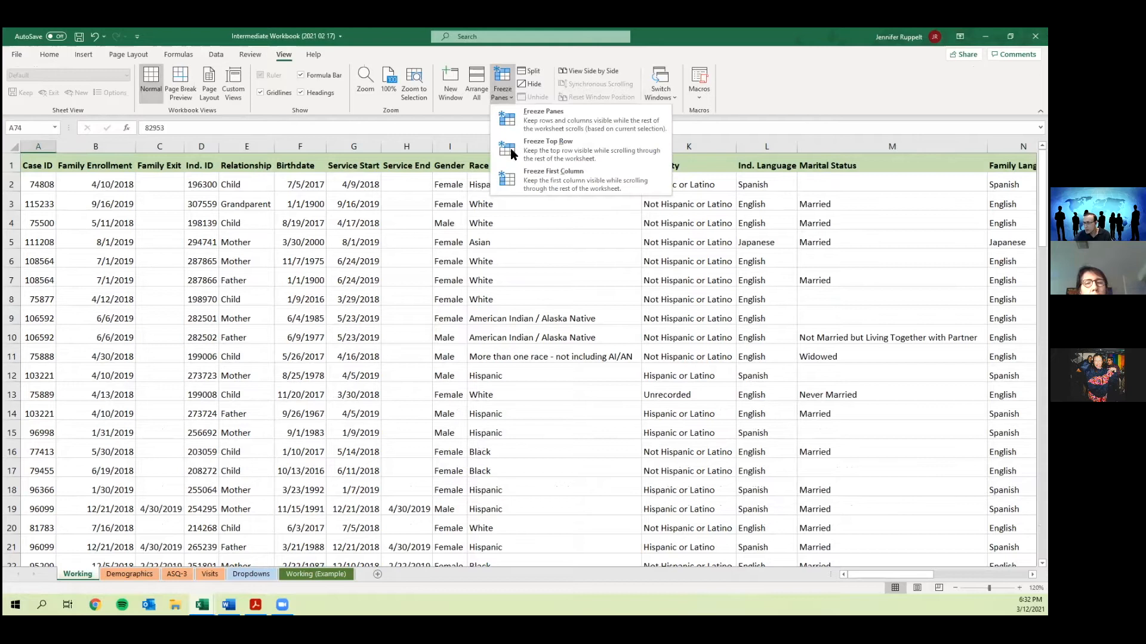
pyautogui.click(605, 156)
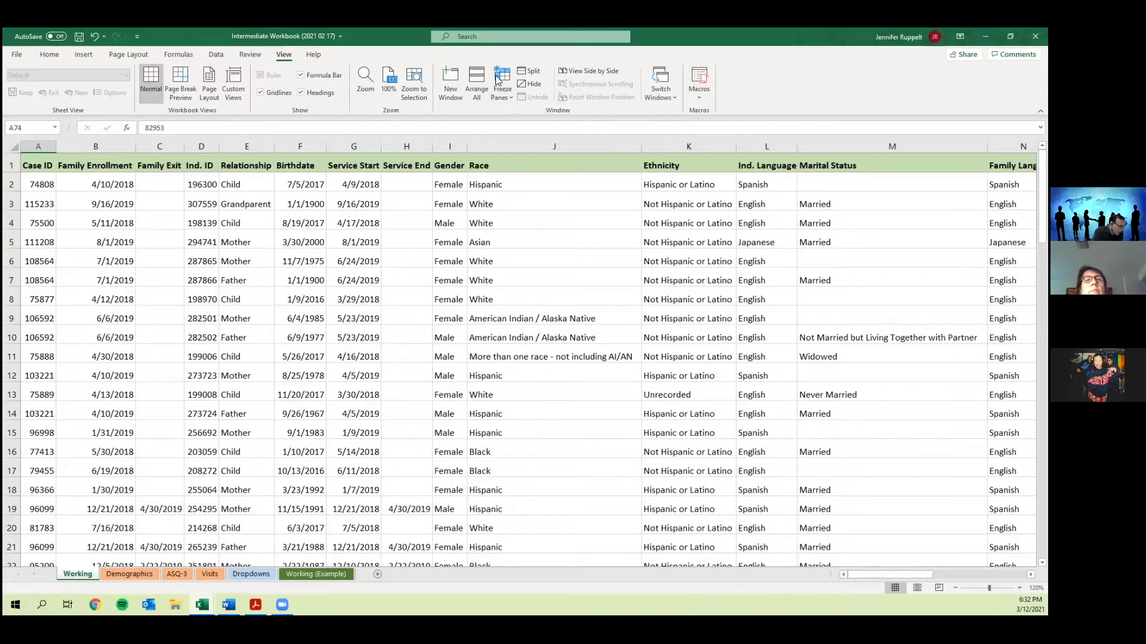
pyautogui.click(337, 190)
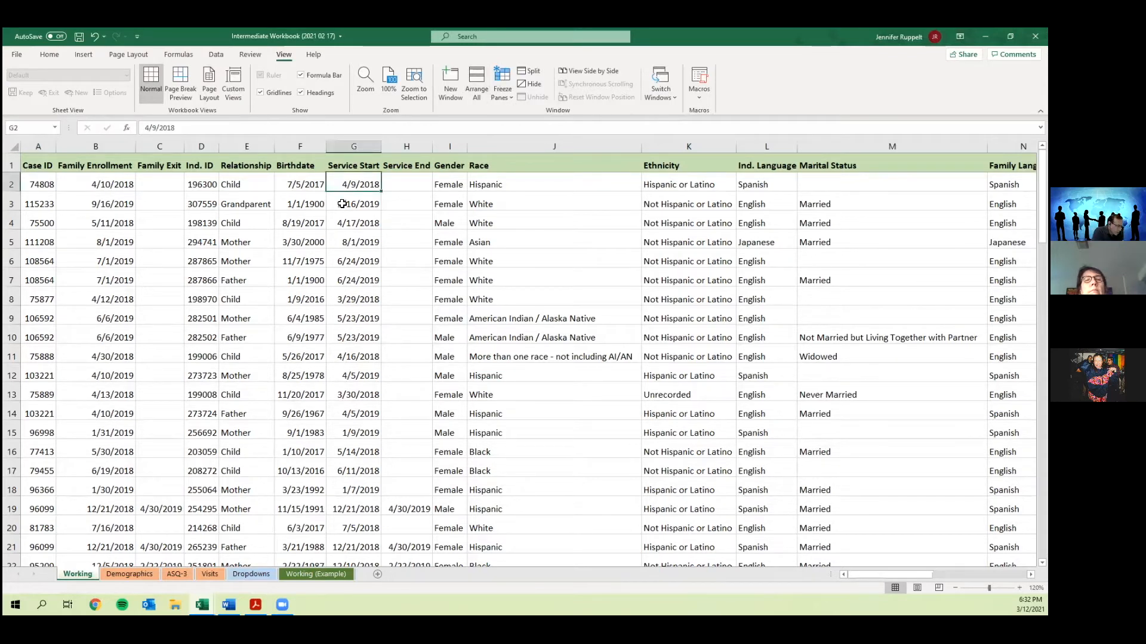
pyautogui.scroll(-2, 342, 204)
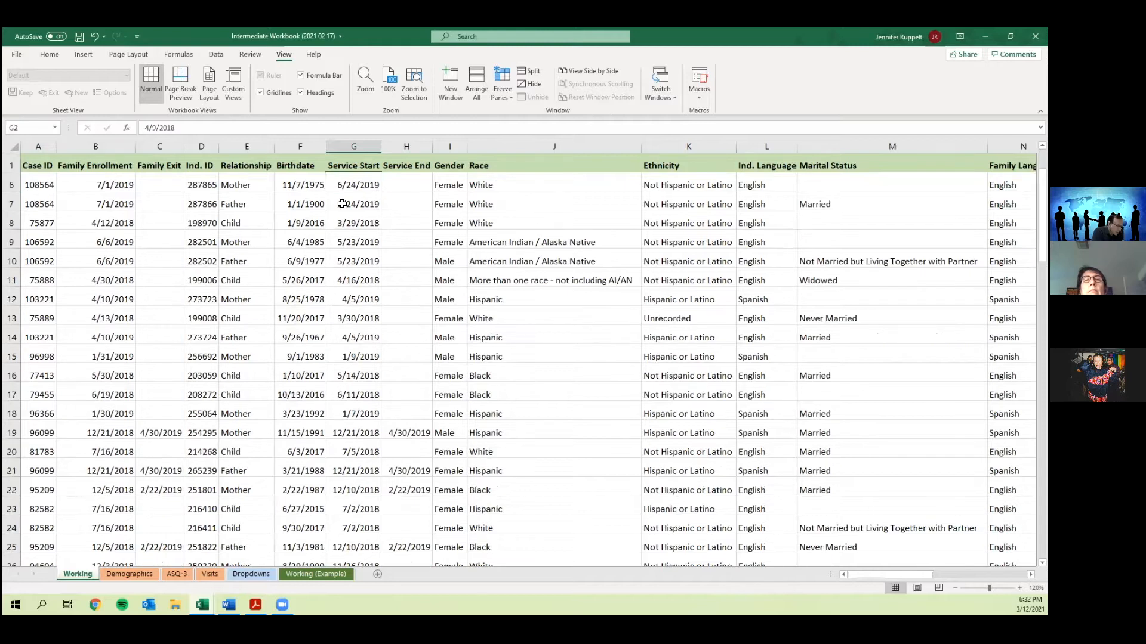
pyautogui.scroll(-9, 342, 204)
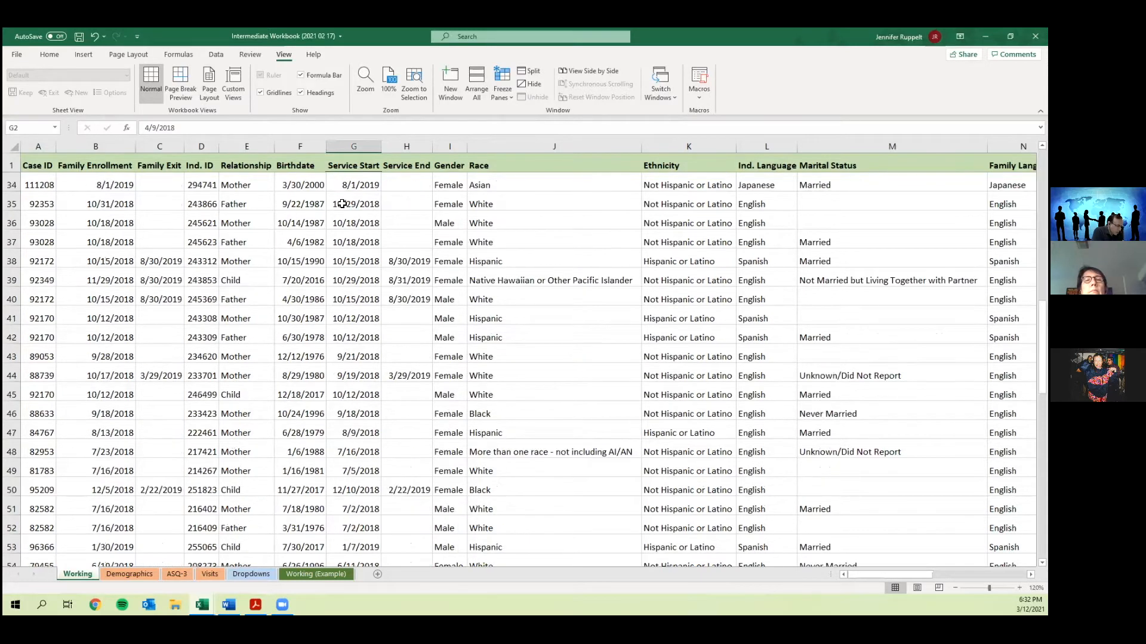
pyautogui.scroll(10, 342, 205)
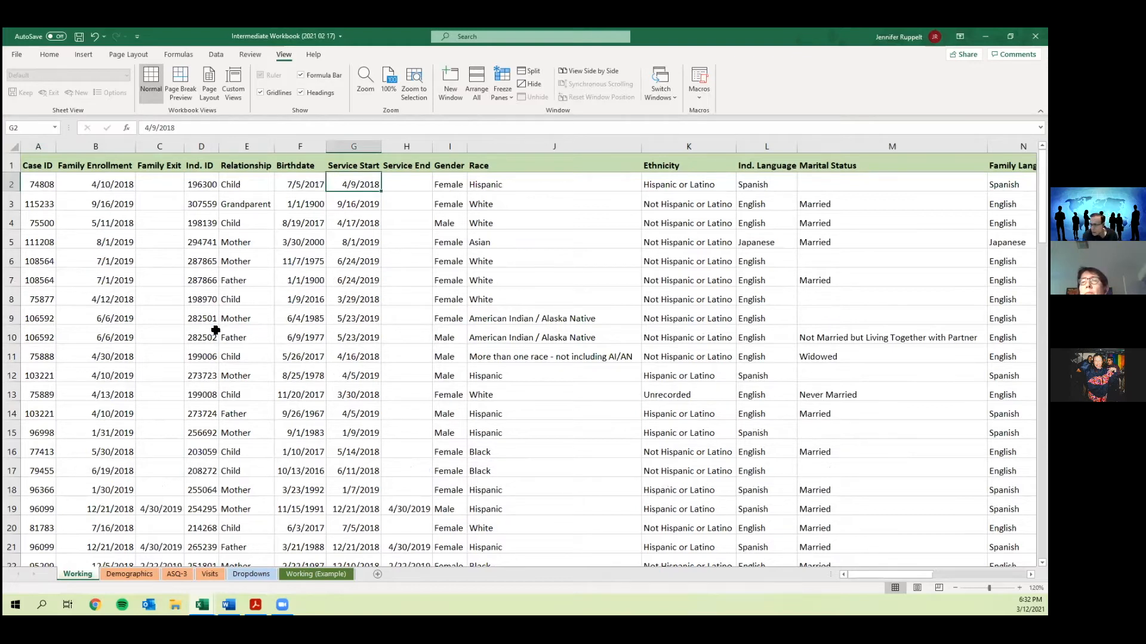
pyautogui.scroll(-7, 215, 330)
pyautogui.scroll(1, 214, 338)
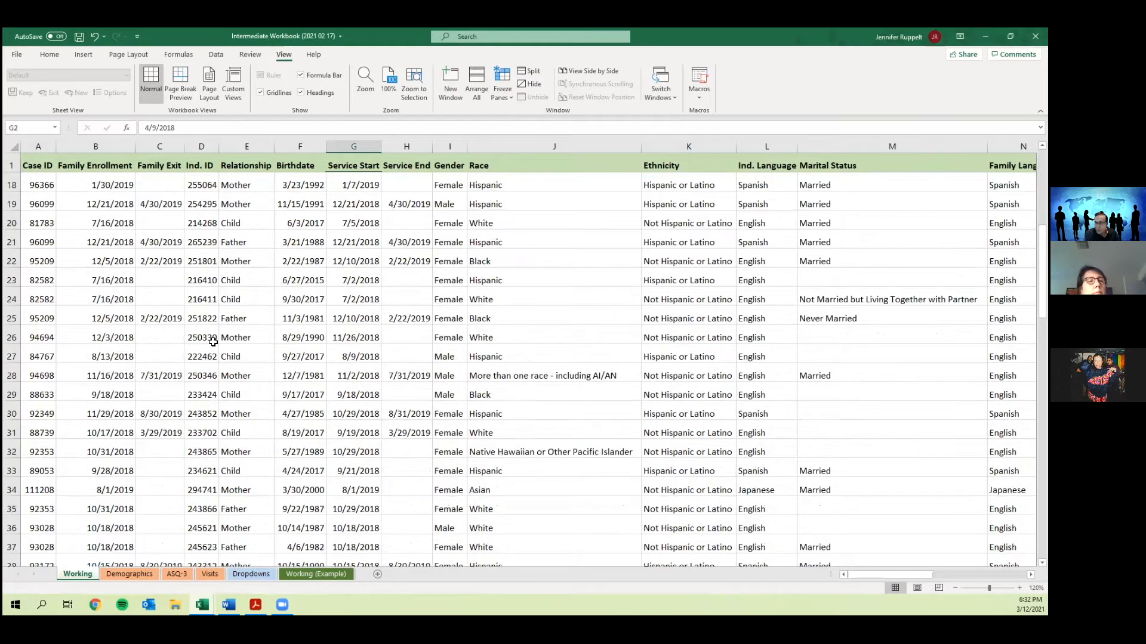
pyautogui.scroll(5, 213, 388)
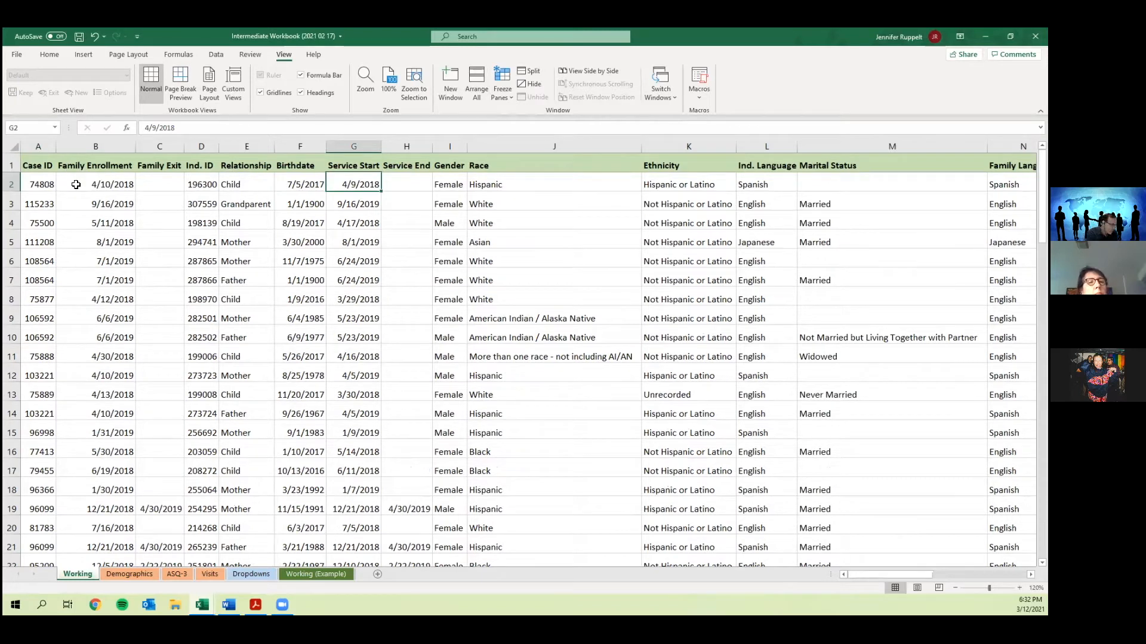
# Center the header row's text horizontally, and center the contents of all other cells on the Working sheet as well.
pyautogui.click(11, 165)
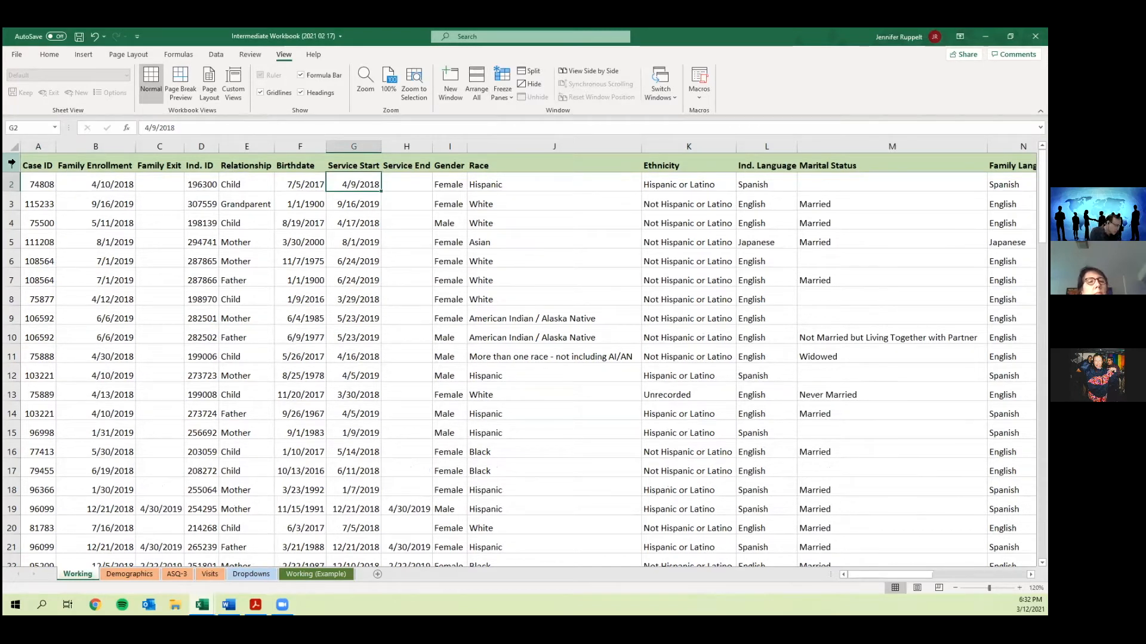
pyautogui.click(138, 262)
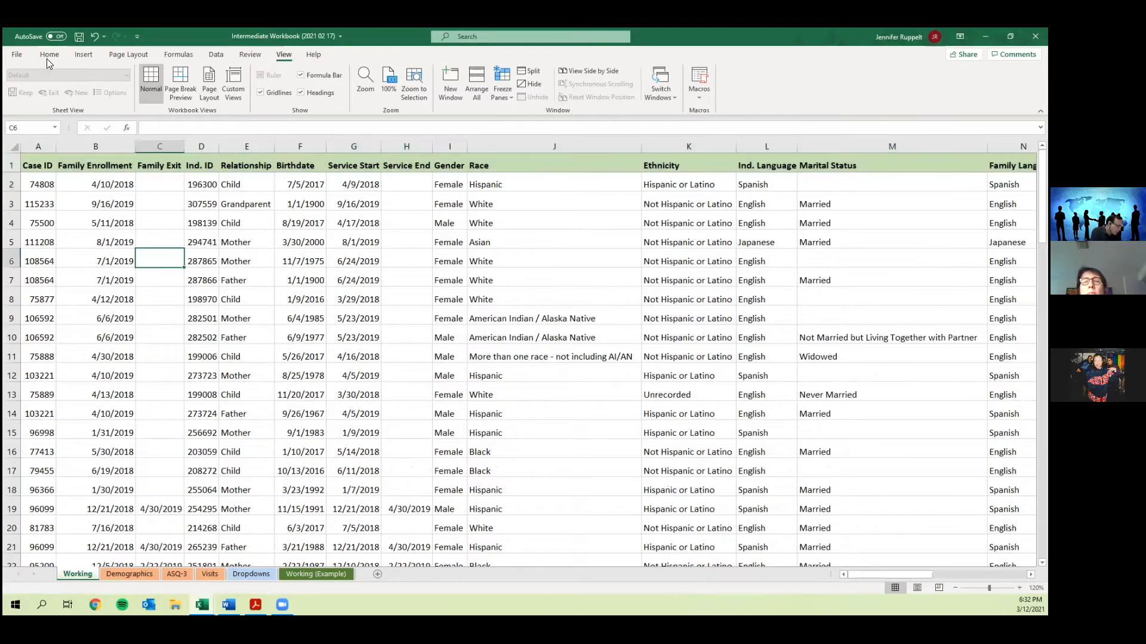
pyautogui.click(48, 57)
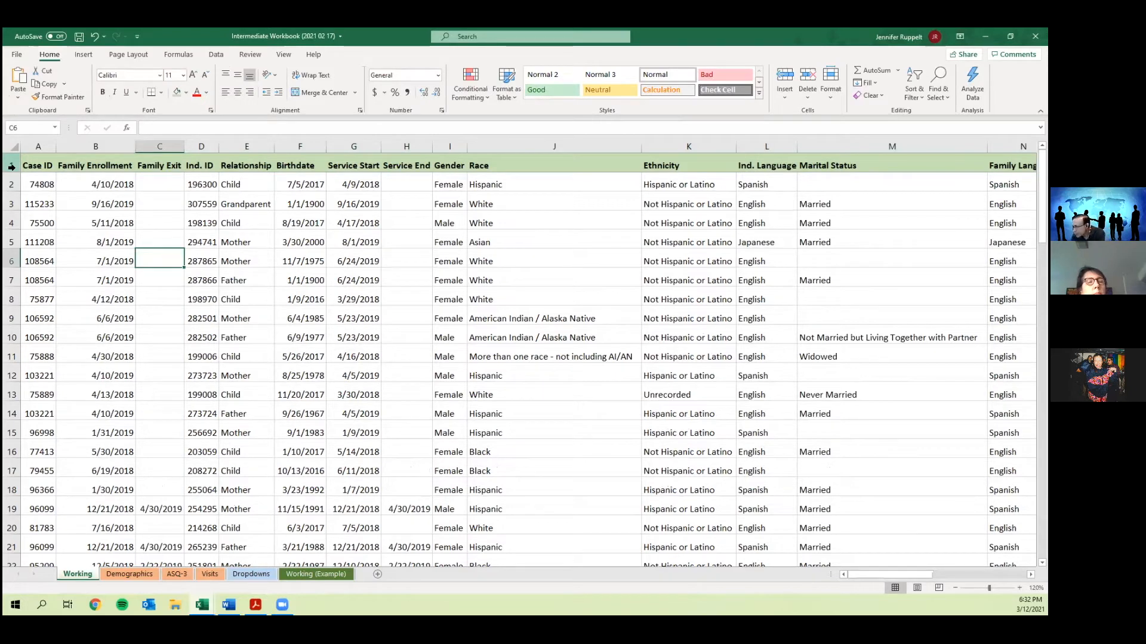
pyautogui.click(11, 167)
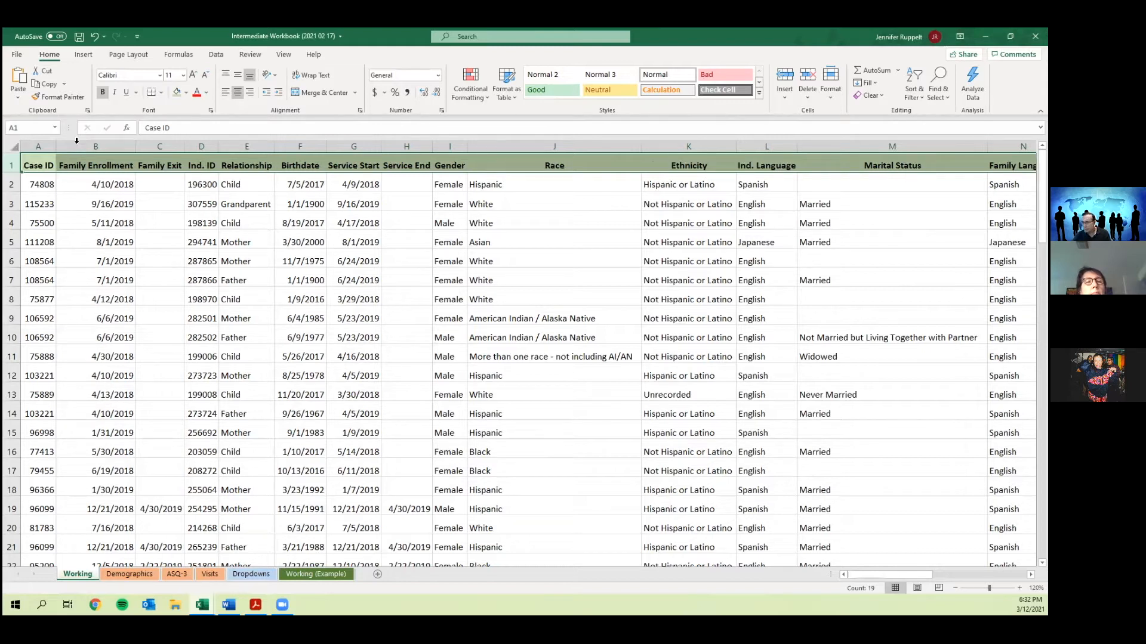
pyautogui.hotkey('ctrl', 'a')
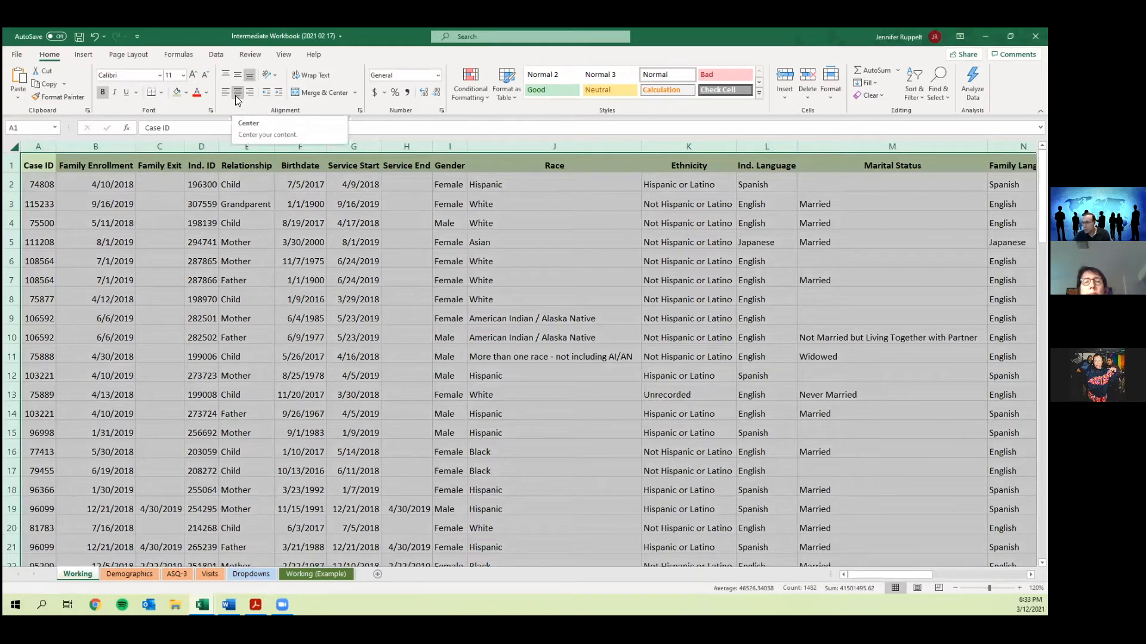
pyautogui.click(255, 224)
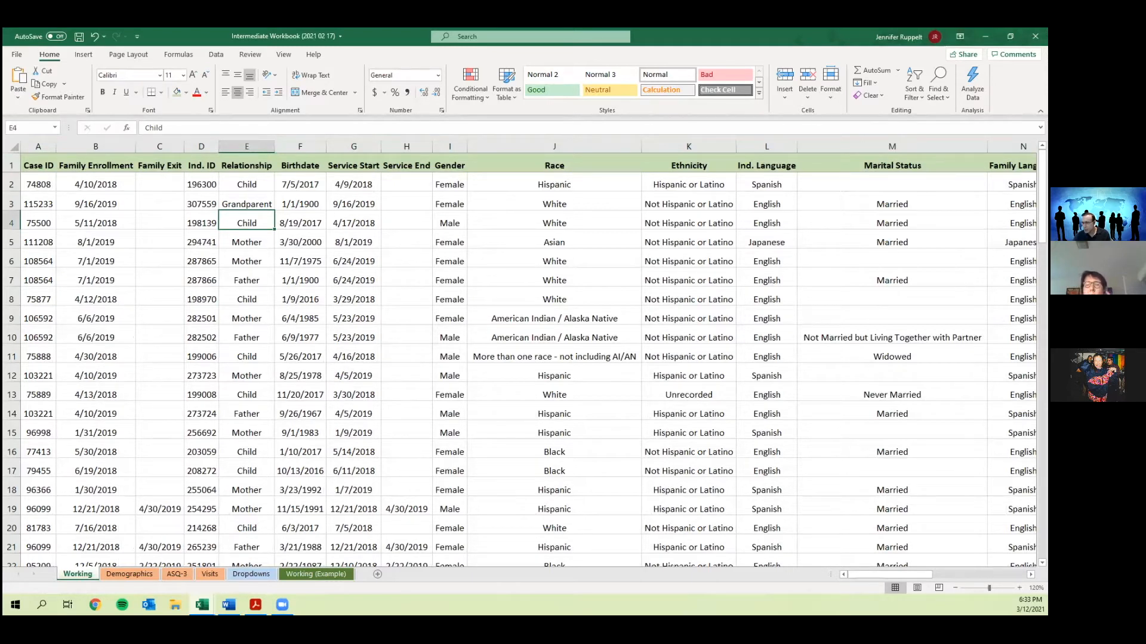
# Wrap the text of the header row so the long income column titles can span multiple lines.
pyautogui.hscroll(5, 806, 205)
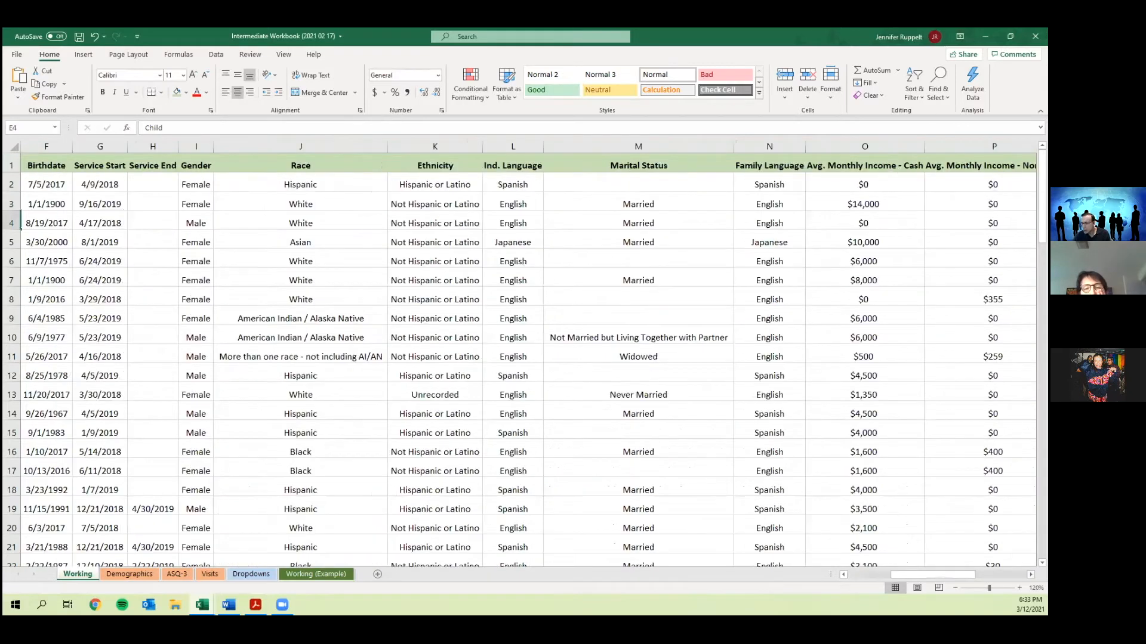
pyautogui.hscroll(2, 781, 168)
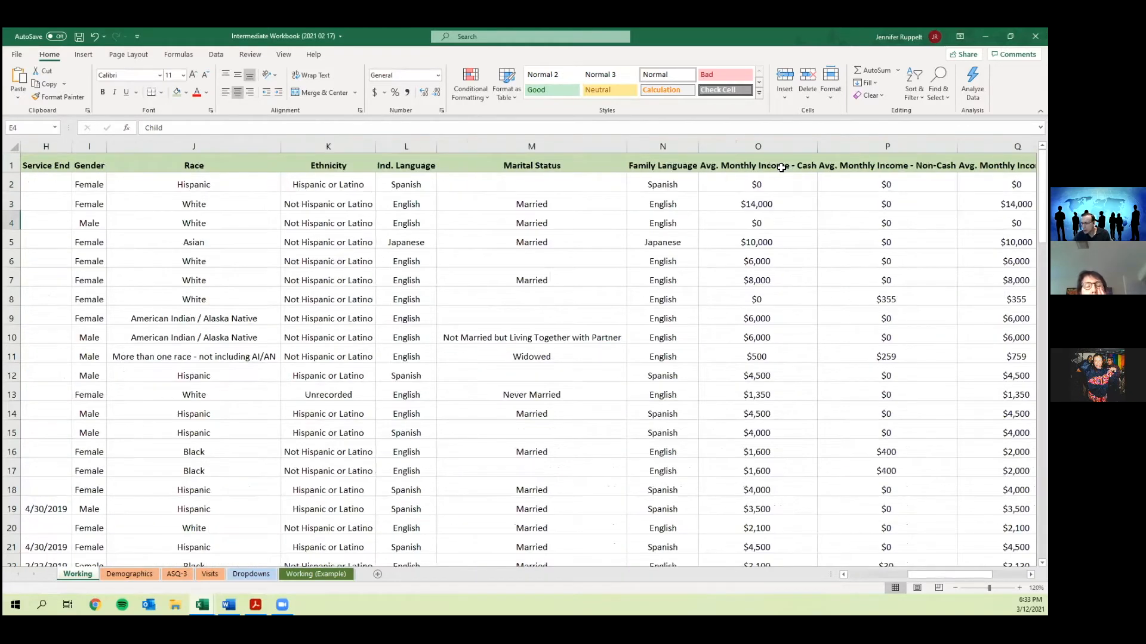
pyautogui.click(781, 168)
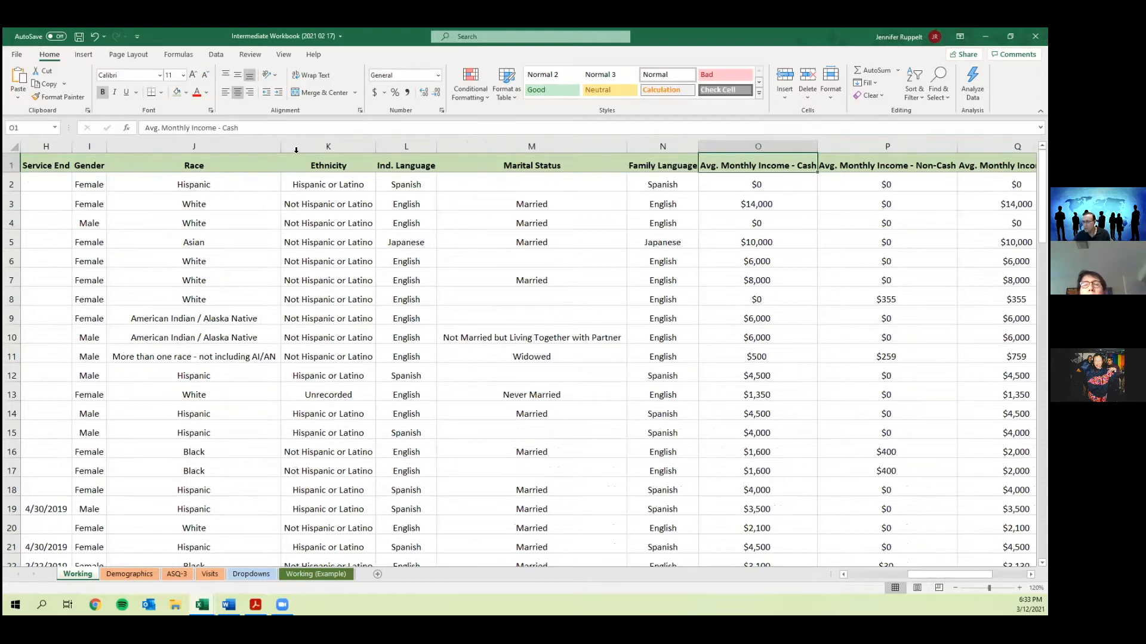
pyautogui.click(14, 163)
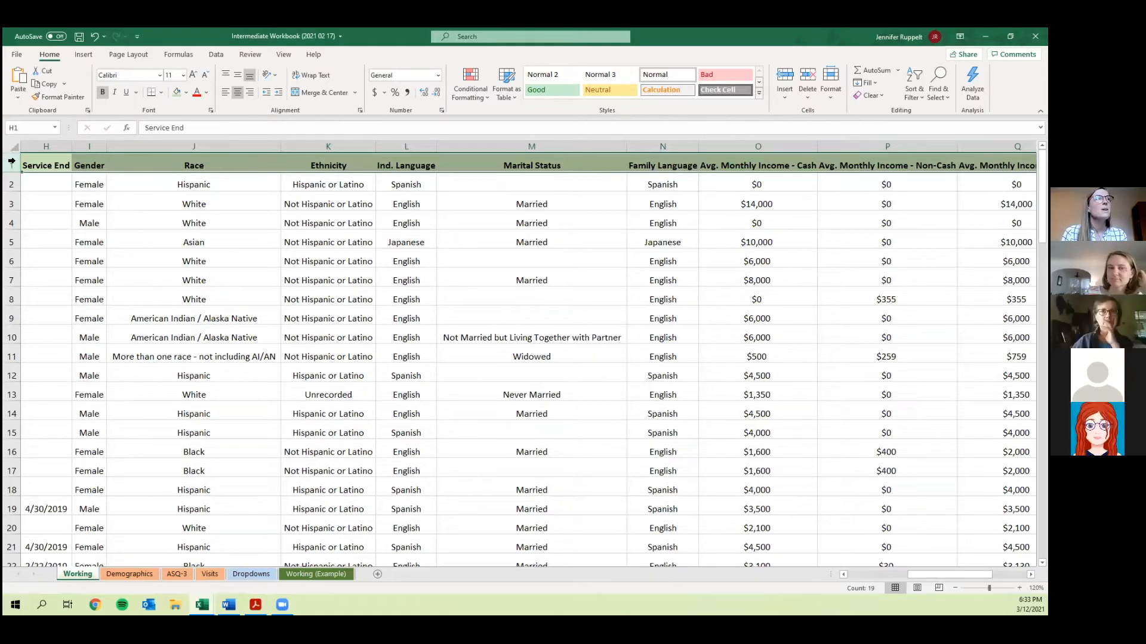
pyautogui.click(324, 78)
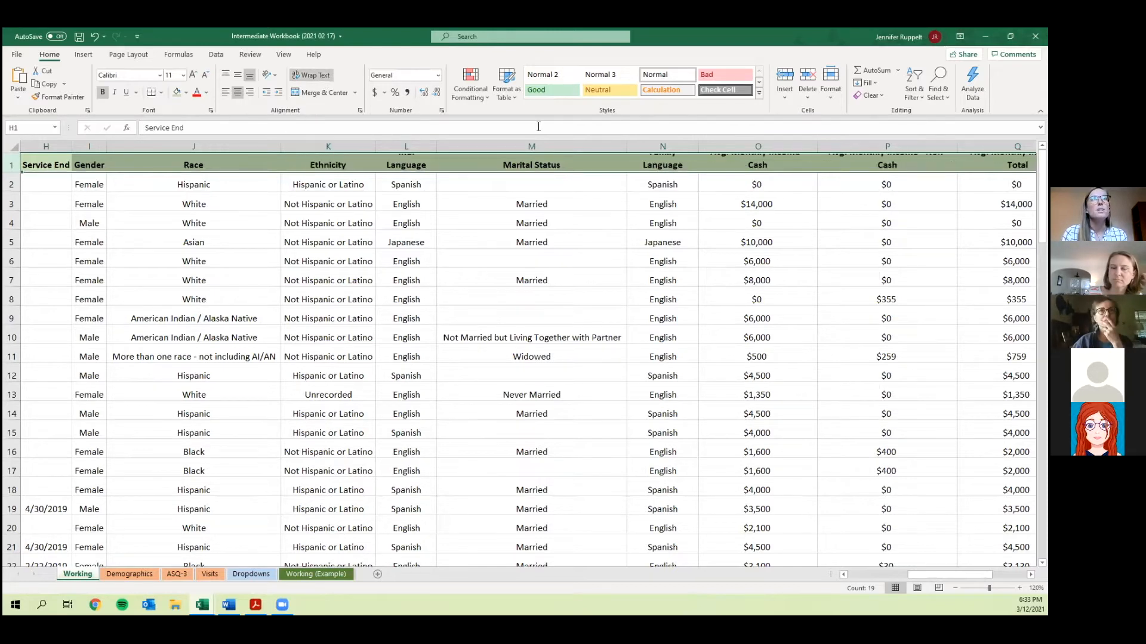
# Increase the header row's height to fit two lines of text and narrow the Avg. Monthly Income - Cash column.
pyautogui.click(770, 166)
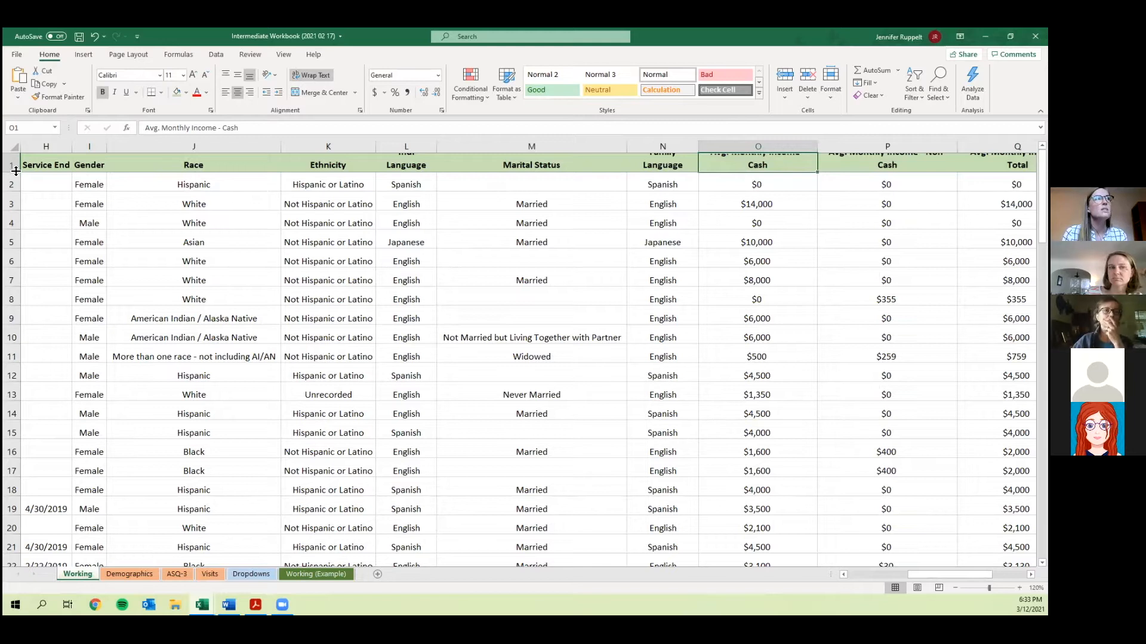
pyautogui.moveTo(15, 183); pyautogui.dragTo(15, 185)
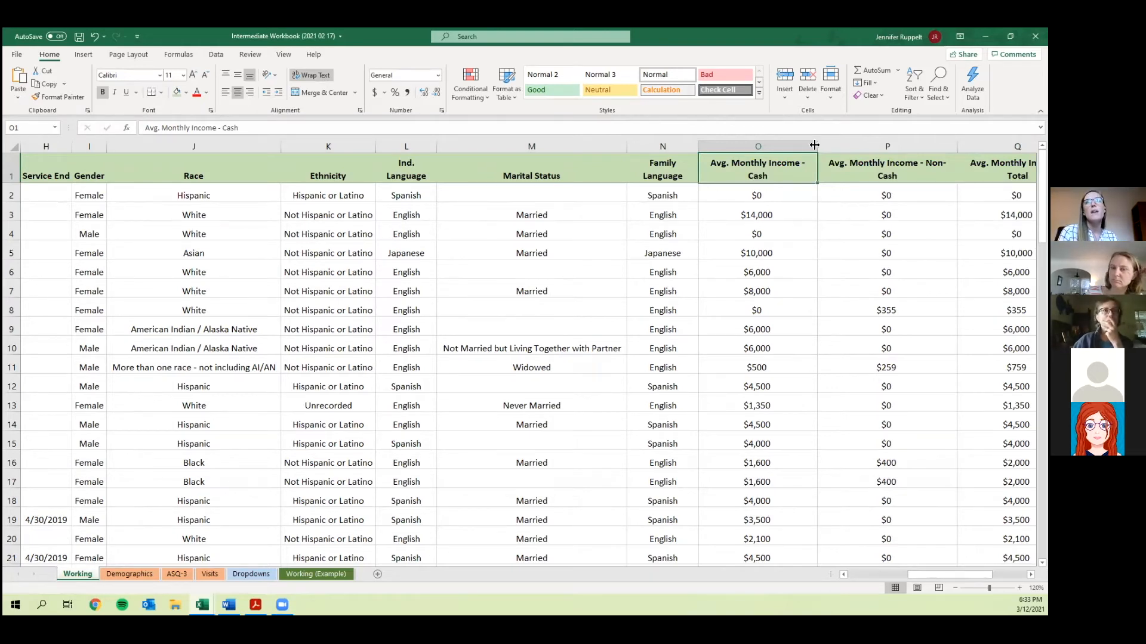
pyautogui.moveTo(768, 154); pyautogui.dragTo(775, 149)
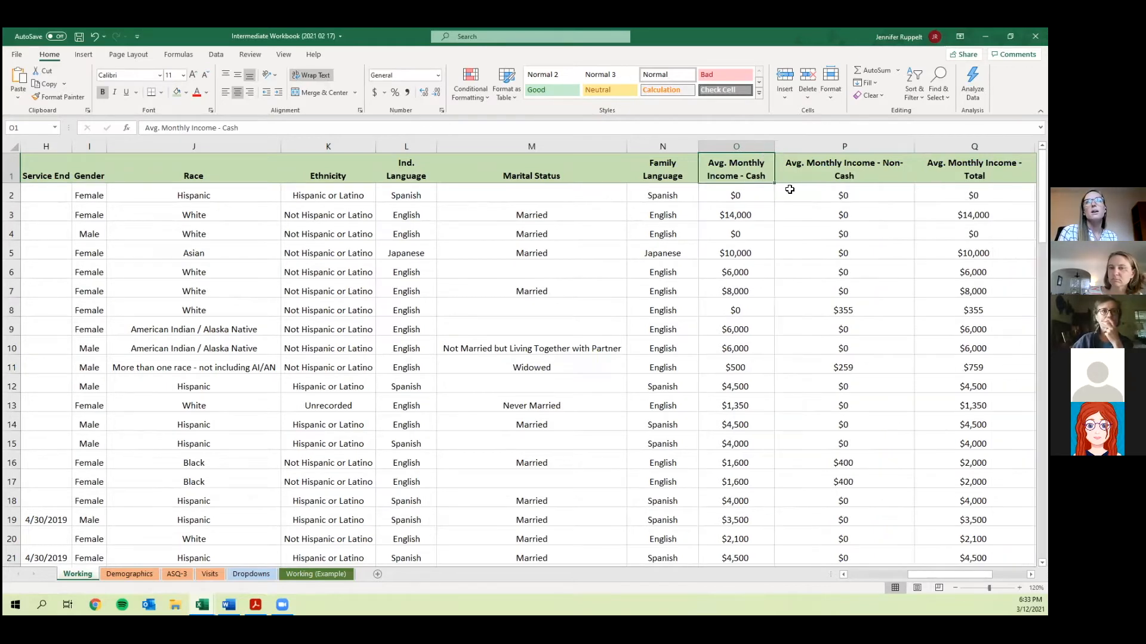
# Narrow the Avg. Monthly Income - Non-Cash, Avg. Monthly Income - Total, # Income Dependents and Visit completion % columns so their headers wrap onto two lines.
pyautogui.click(900, 192)
pyautogui.moveTo(913, 144); pyautogui.dragTo(861, 148)
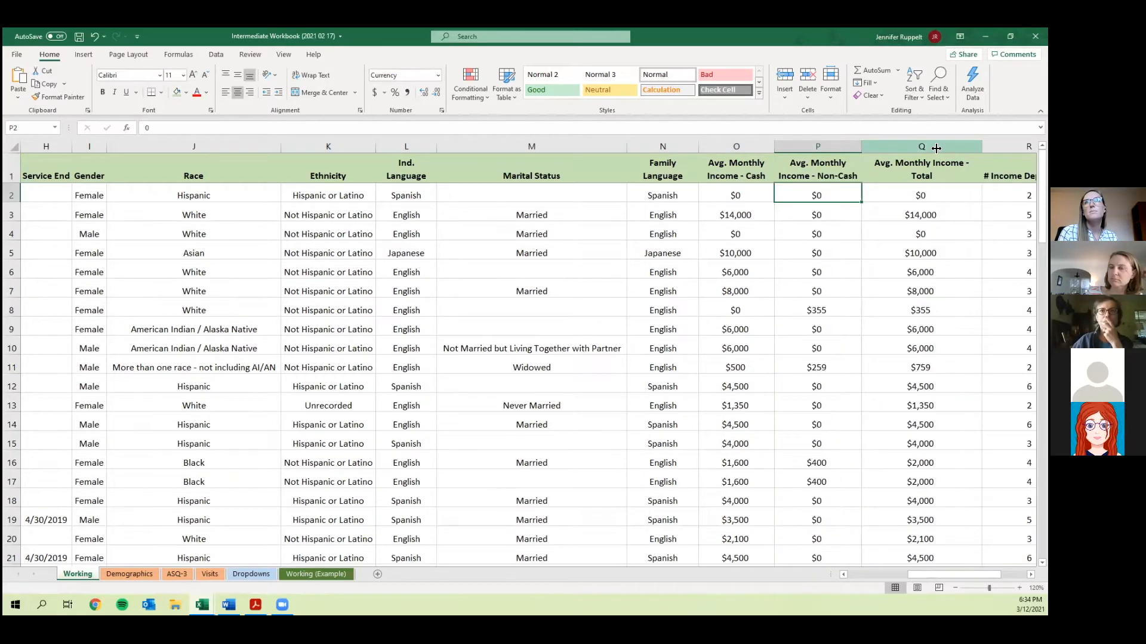
pyautogui.moveTo(981, 148); pyautogui.dragTo(937, 148)
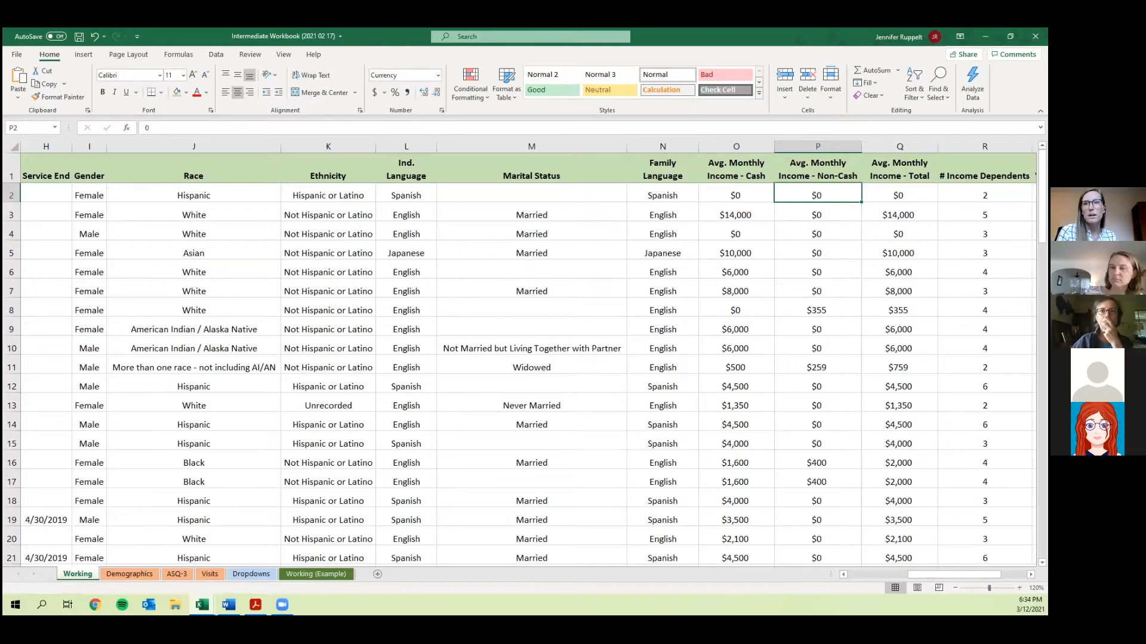
pyautogui.hscroll(1, 528, 358)
pyautogui.hscroll(1, 725, 149)
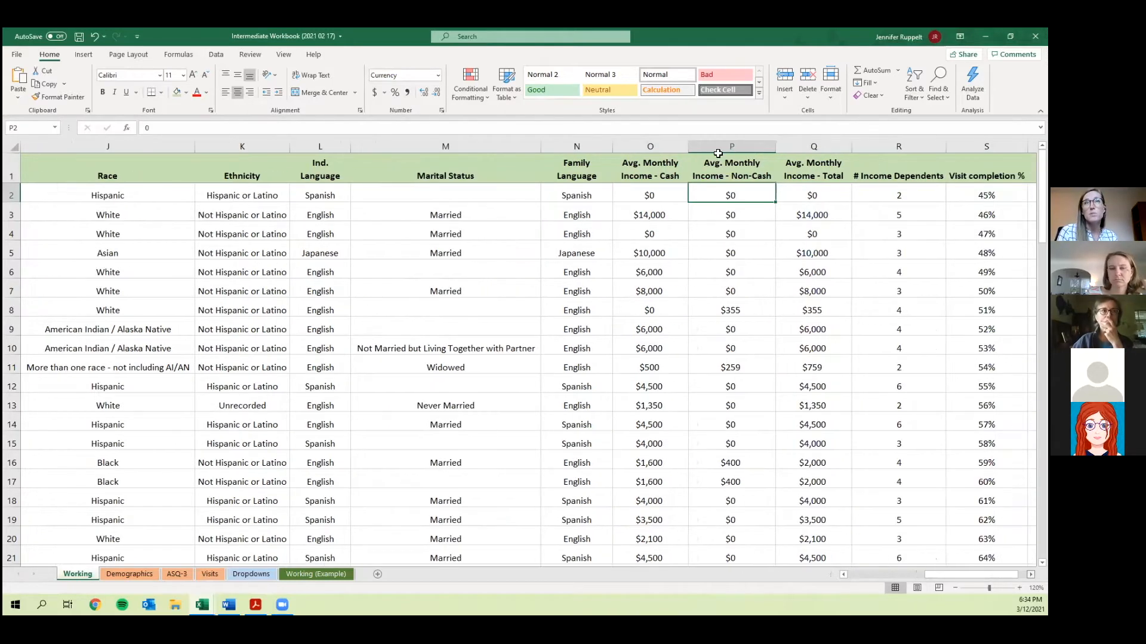
pyautogui.hscroll(1, 773, 145)
pyautogui.moveTo(774, 145); pyautogui.dragTo(749, 148)
pyautogui.moveTo(827, 147); pyautogui.dragTo(808, 151)
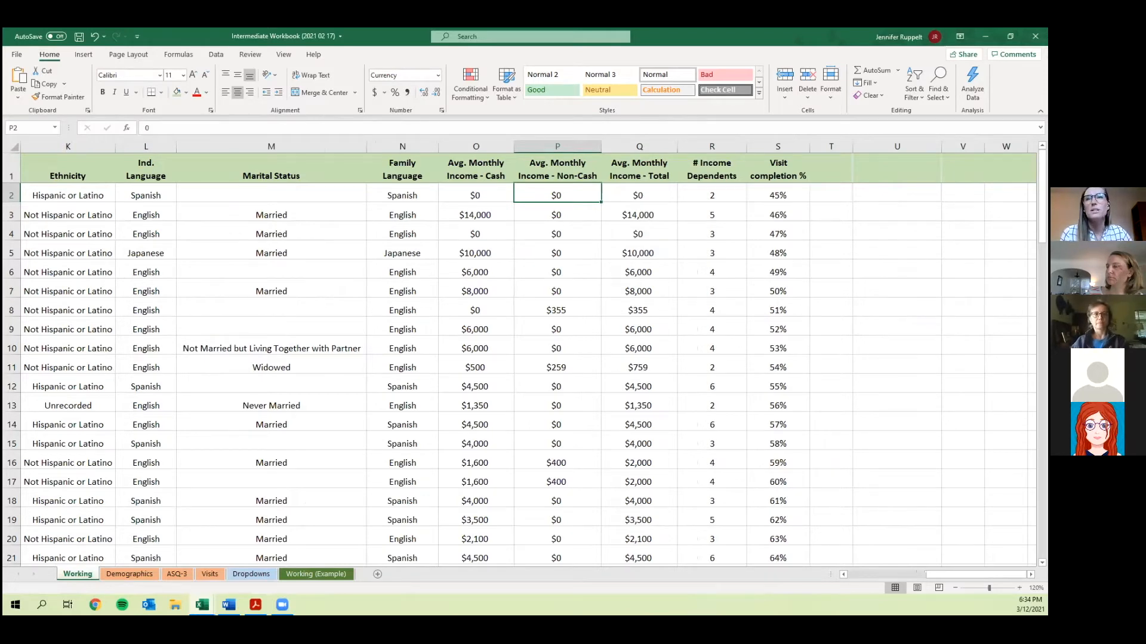
# Narrow the Family Enrollment column so its header wraps onto two lines.
pyautogui.moveTo(898, 576); pyautogui.dragTo(820, 581)
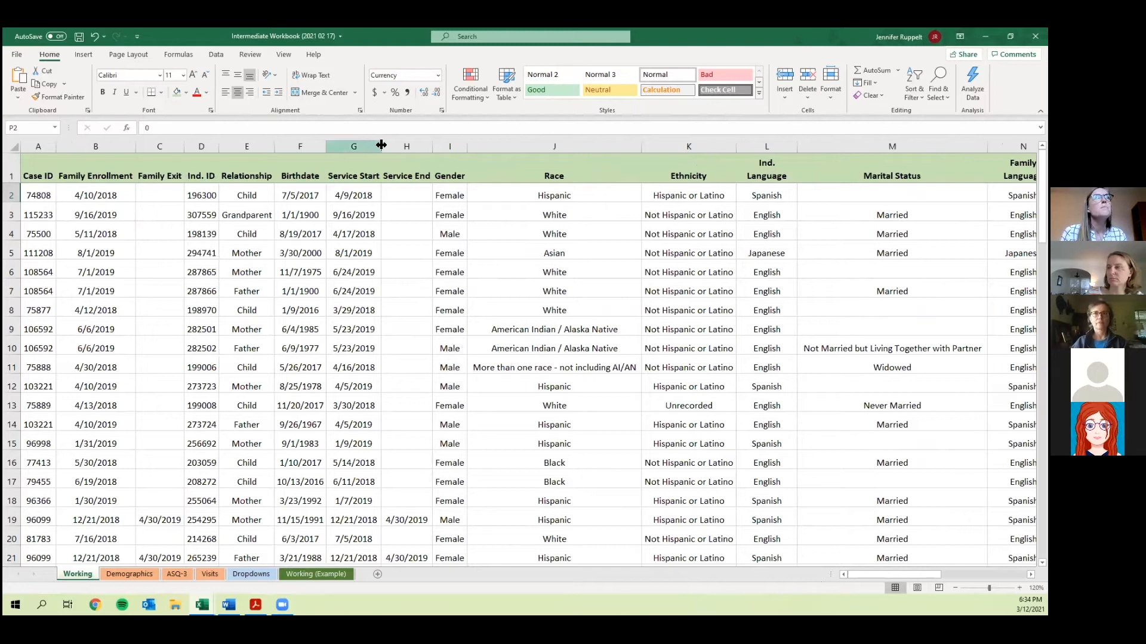
pyautogui.moveTo(381, 146); pyautogui.dragTo(381, 146)
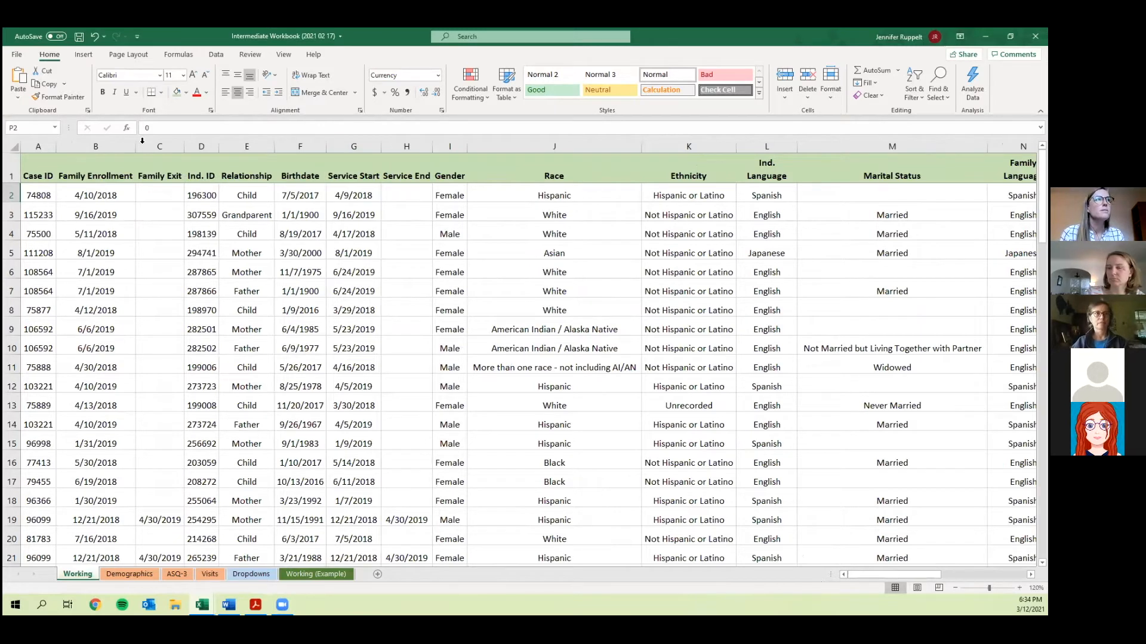
pyautogui.moveTo(135, 147); pyautogui.dragTo(130, 148)
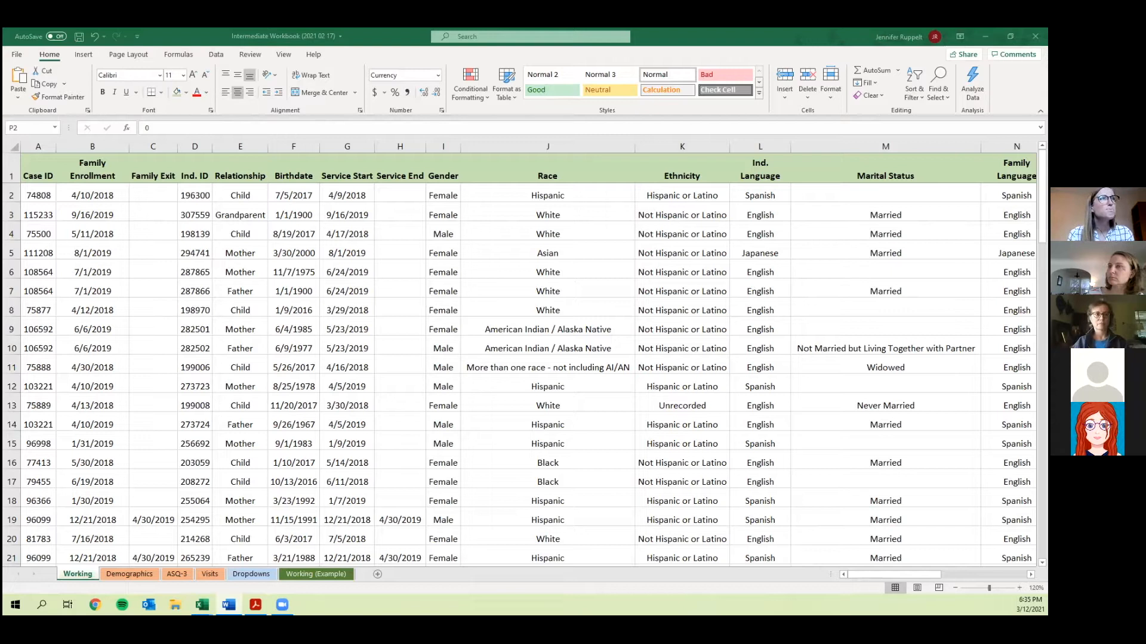
# Add filters to the header row of the Working sheet's data.
pyautogui.click(561, 333)
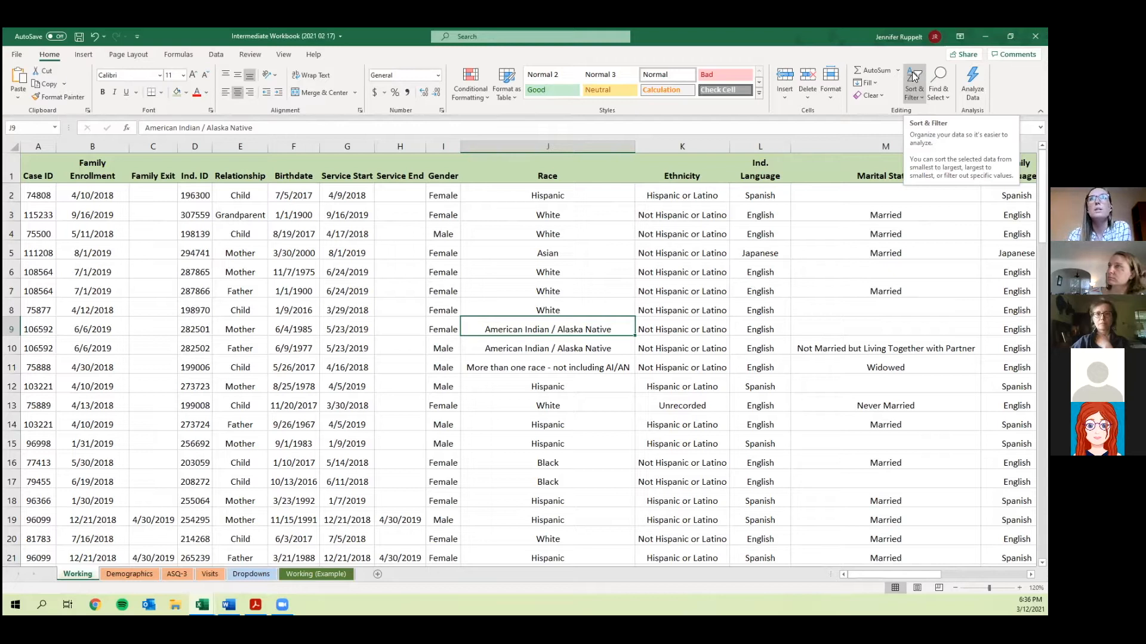
pyautogui.click(913, 75)
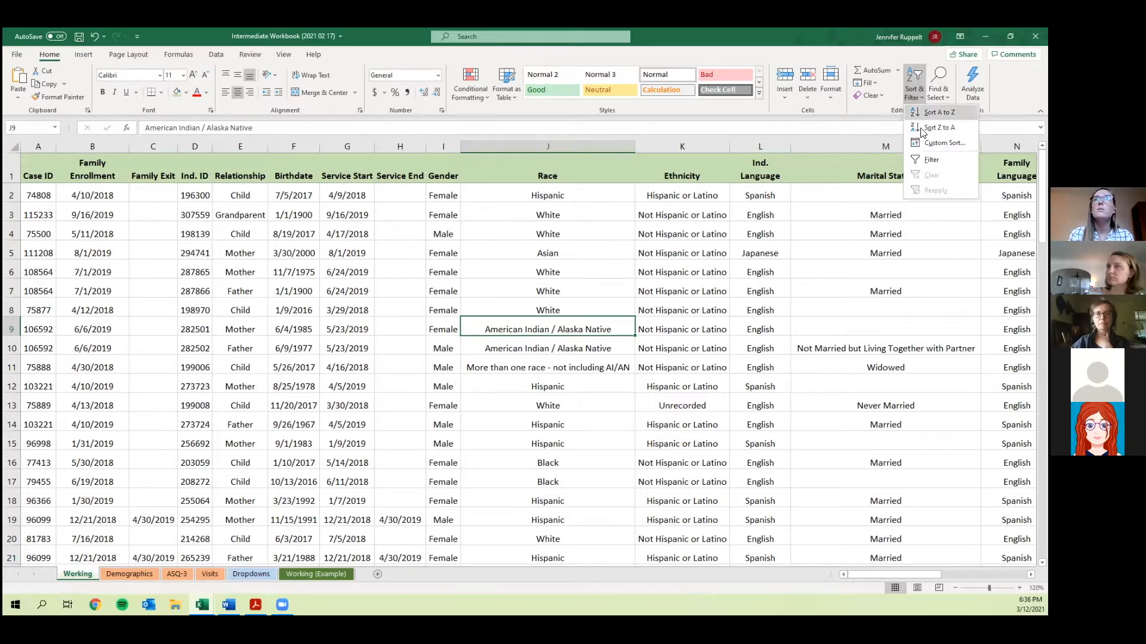
pyautogui.click(928, 162)
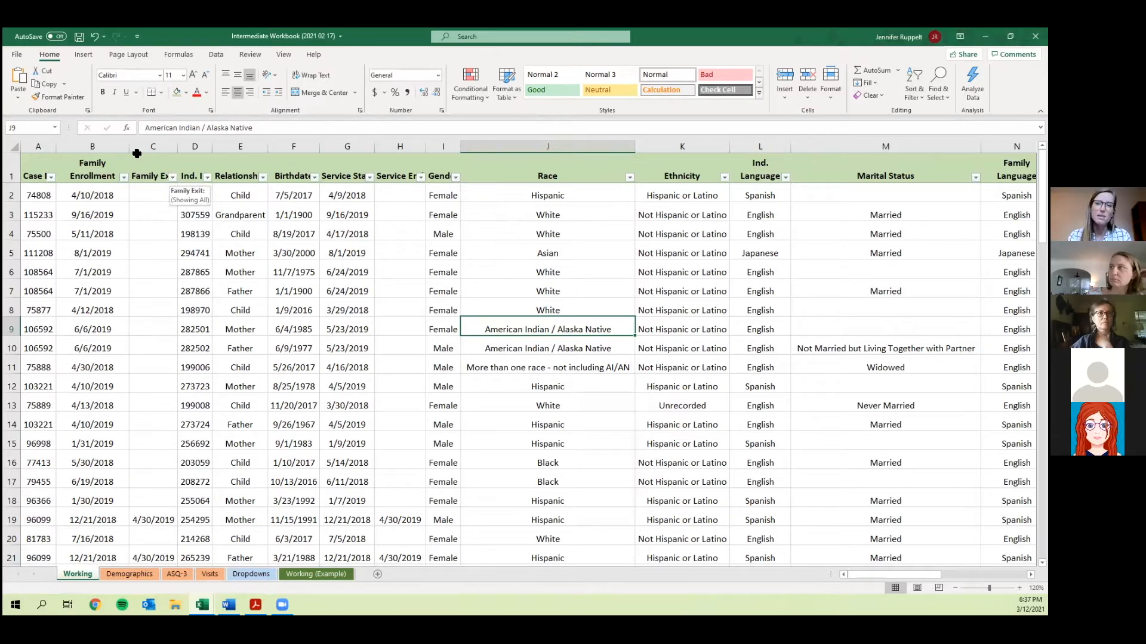
# Autofit the width of all columns on the Working sheet so the header names fit beside the filter arrows.
pyautogui.click(14, 146)
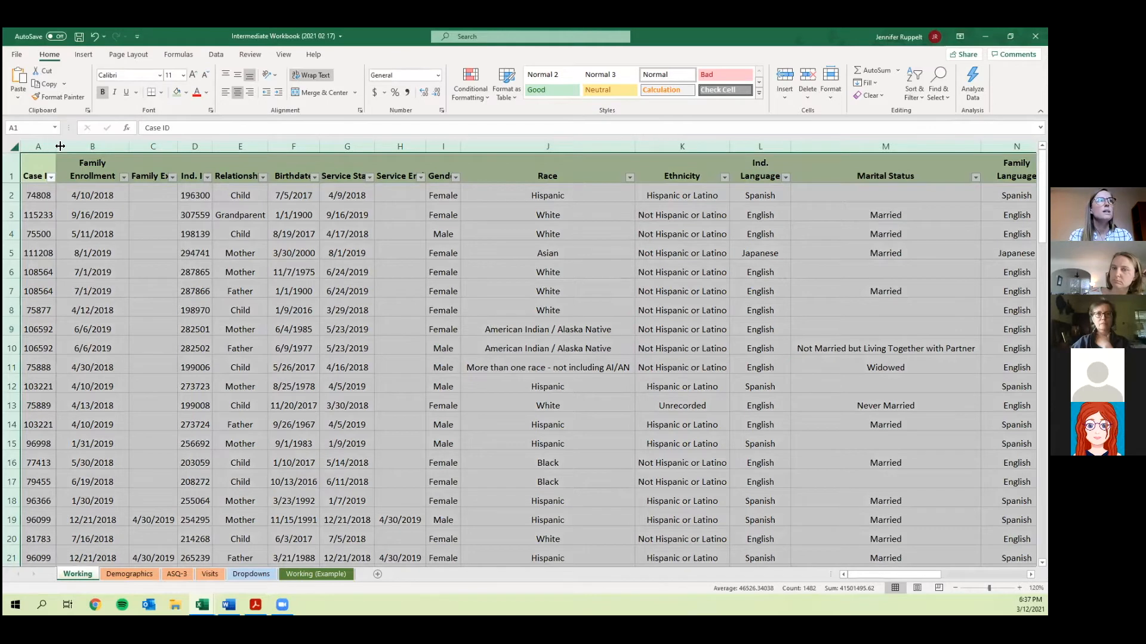
pyautogui.moveTo(60, 147); pyautogui.dragTo(57, 148)
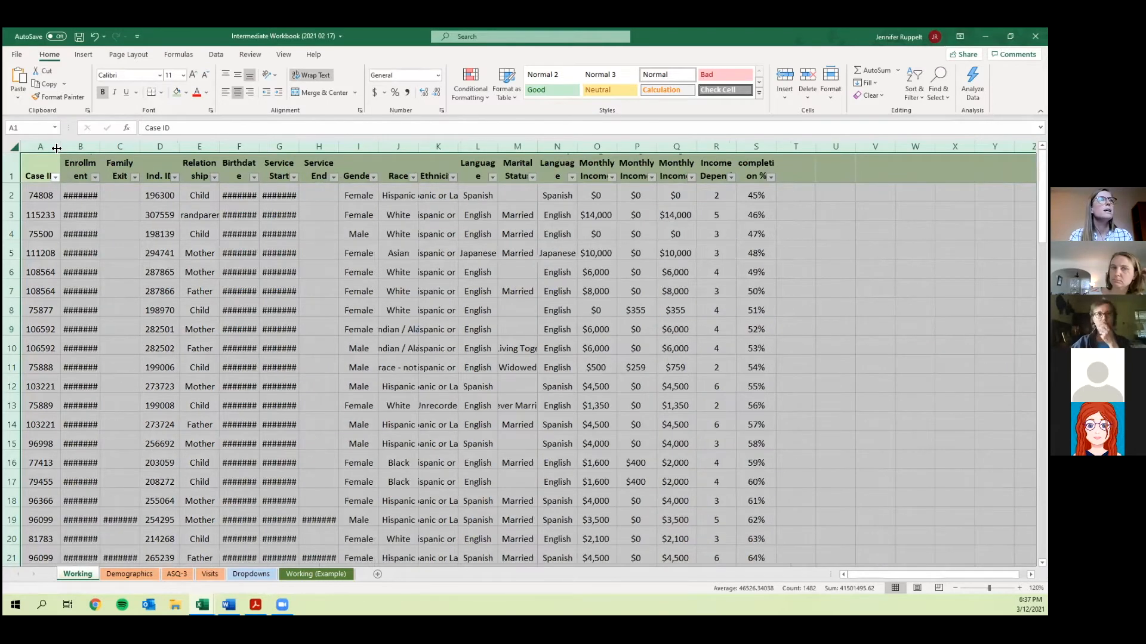
pyautogui.doubleClick(57, 148)
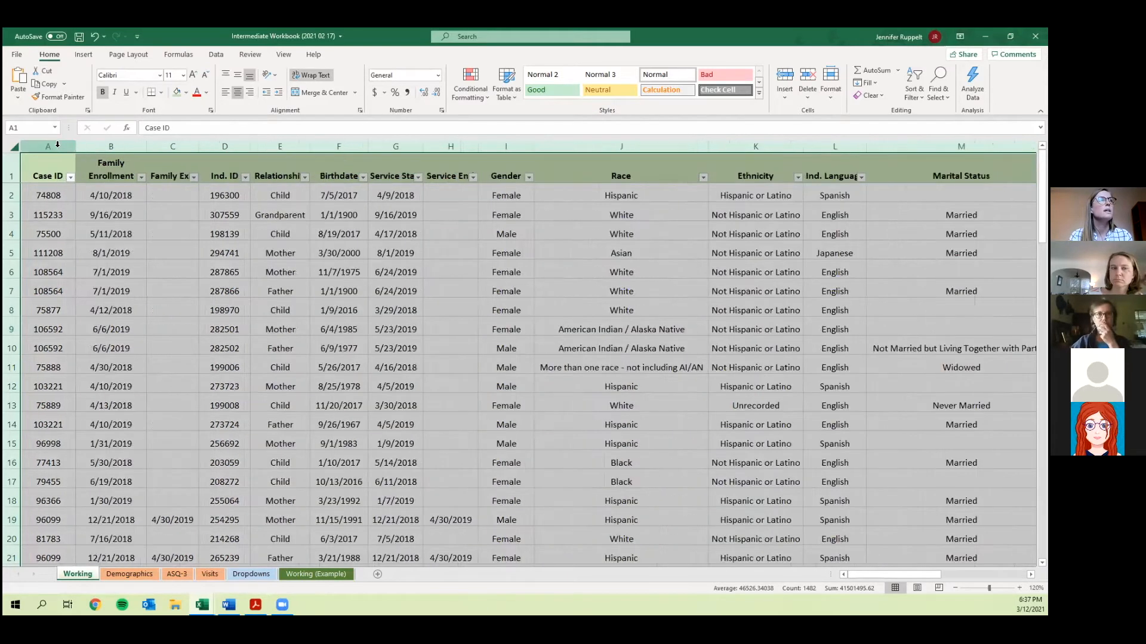
pyautogui.click(73, 196)
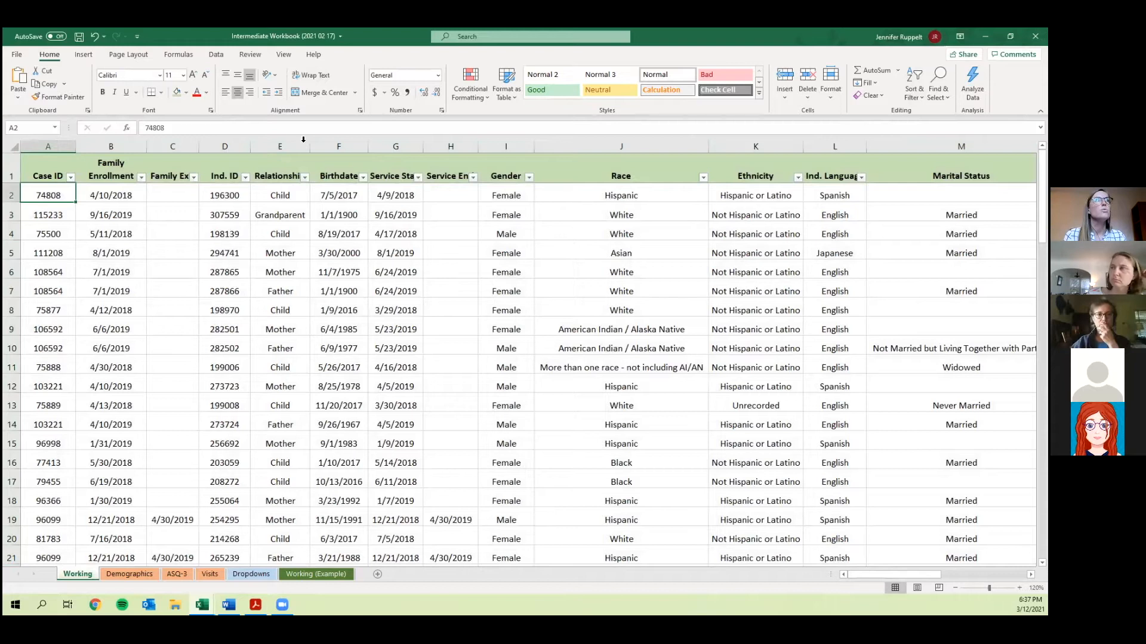
pyautogui.hotkey('ctrl', 'a')
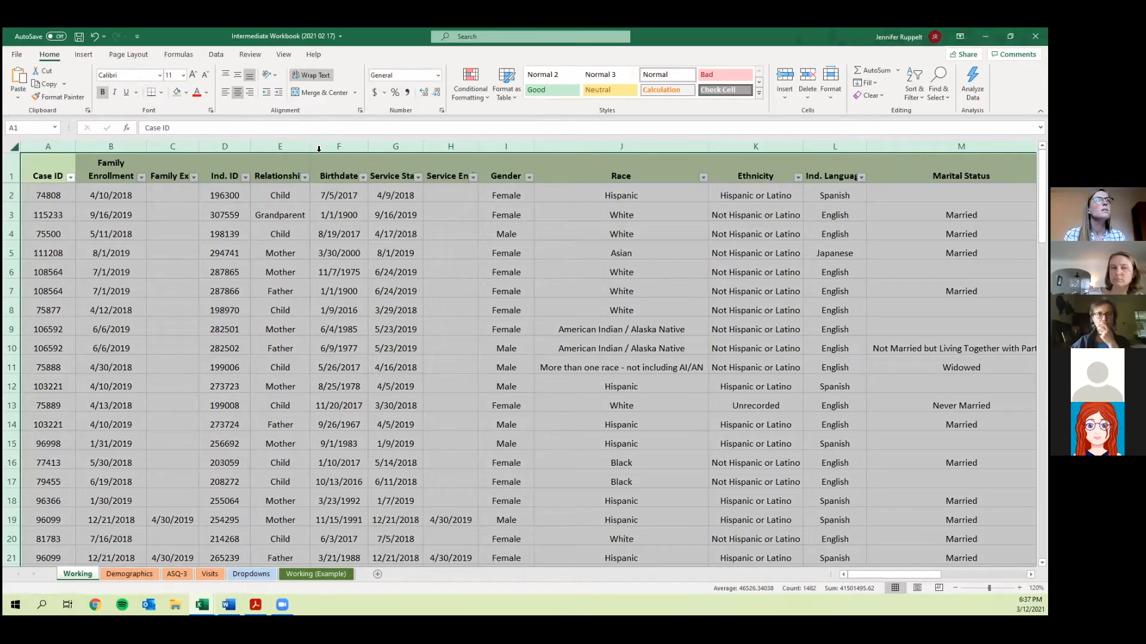
pyautogui.doubleClick(310, 145)
pyautogui.click(312, 190)
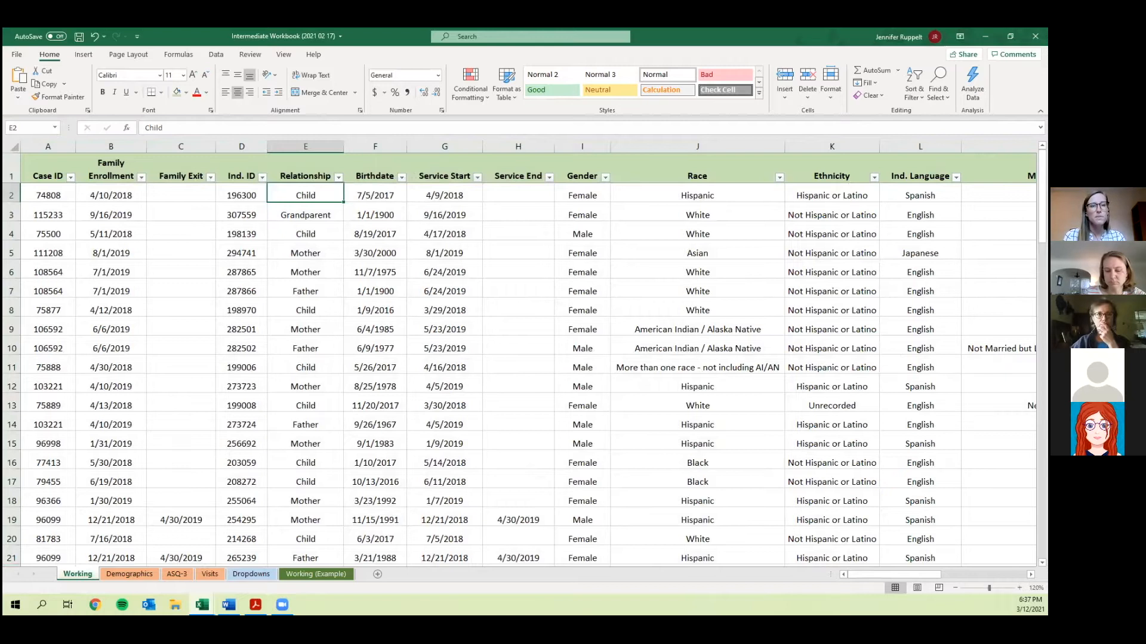
# Sort the Working sheet's data by the Relationship column from A to Z.
pyautogui.hotkey('alt', 'Tab')
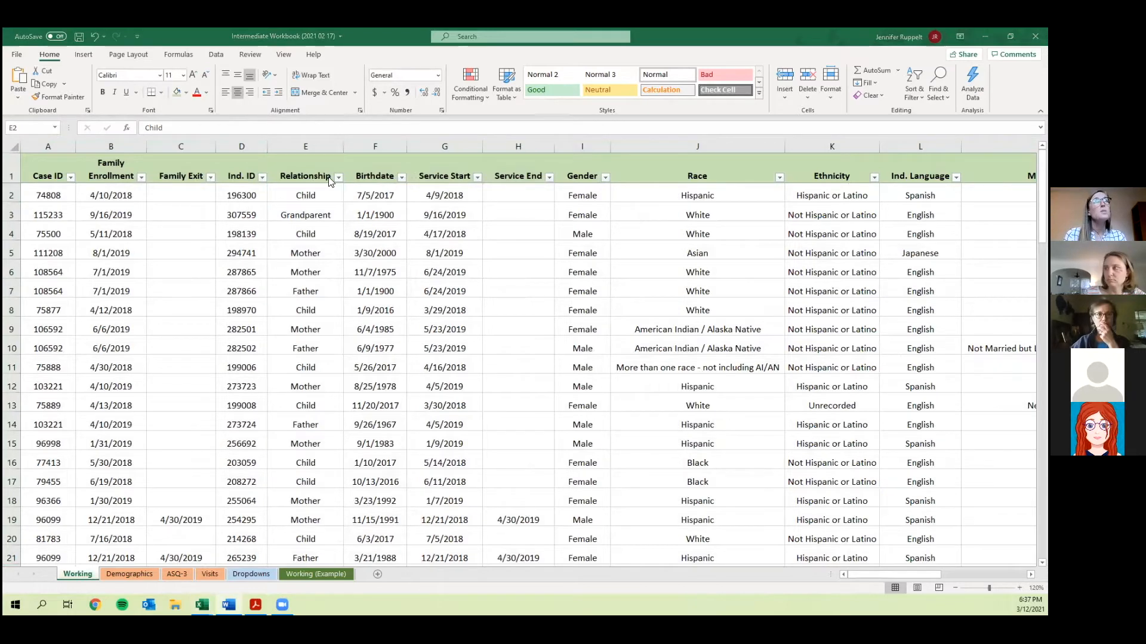
pyautogui.click(338, 177)
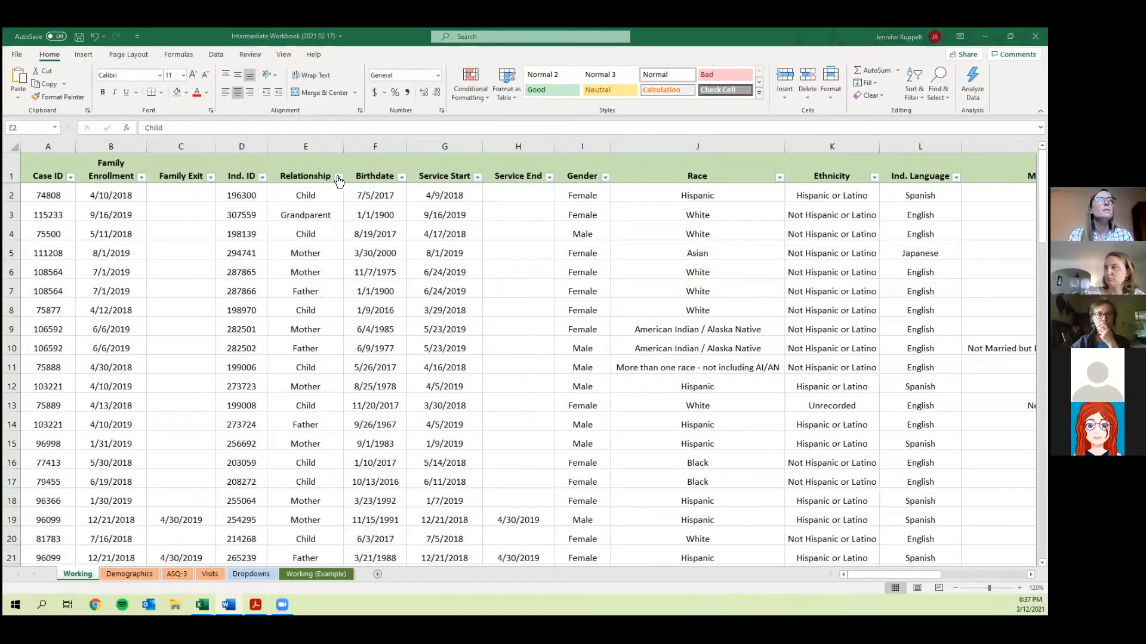
pyautogui.click(337, 176)
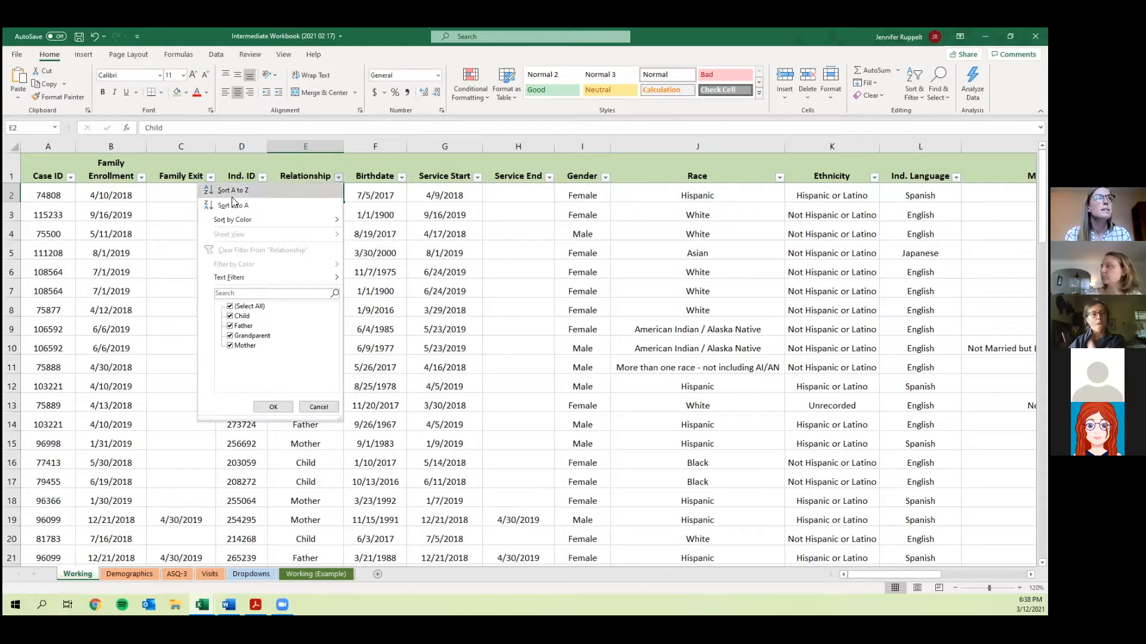
pyautogui.click(267, 190)
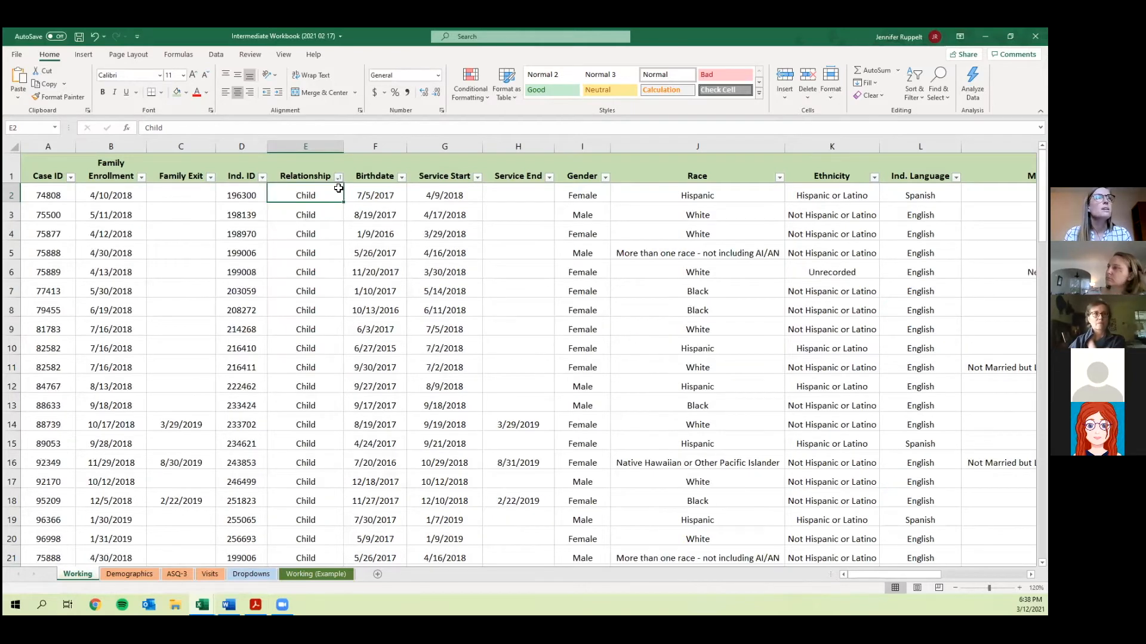
# Look through the sorted Relationship column from the first to the last record to check how the relationship types are grouped.
pyautogui.press('Down')
pyautogui.press('Down')
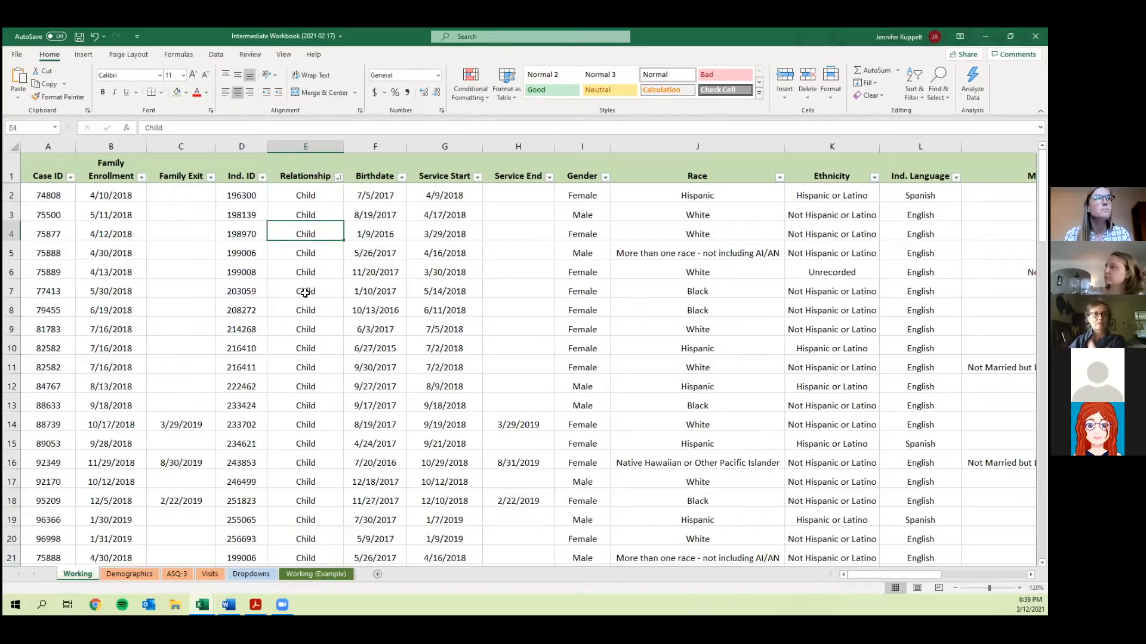
pyautogui.press('Down')
pyautogui.press('Down')
pyautogui.press('Down')
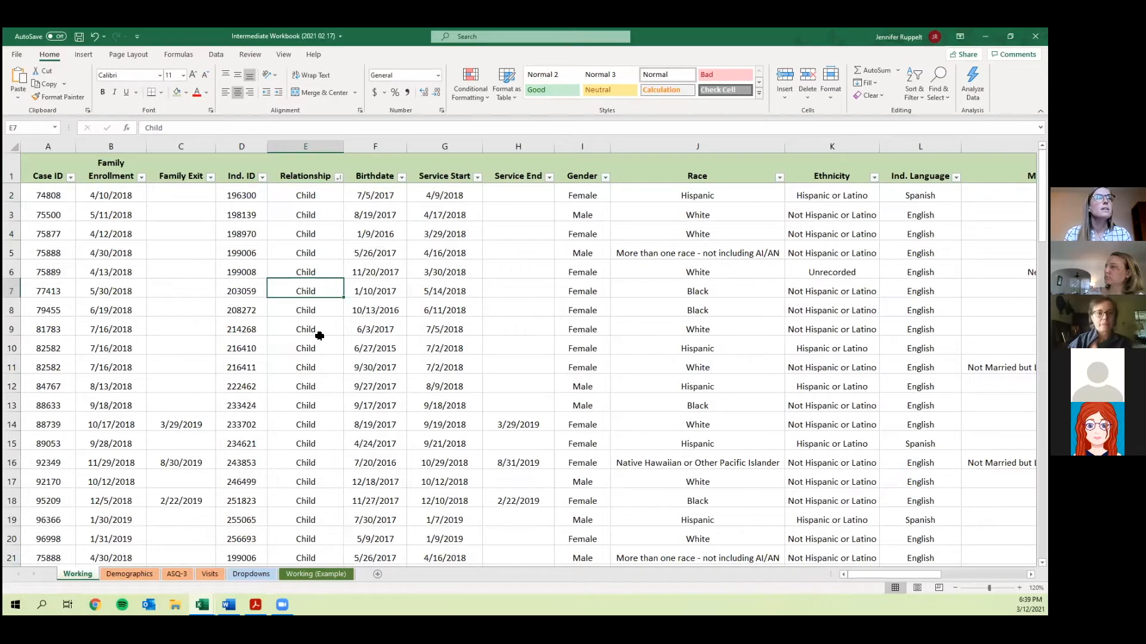
pyautogui.scroll(-7, 320, 336)
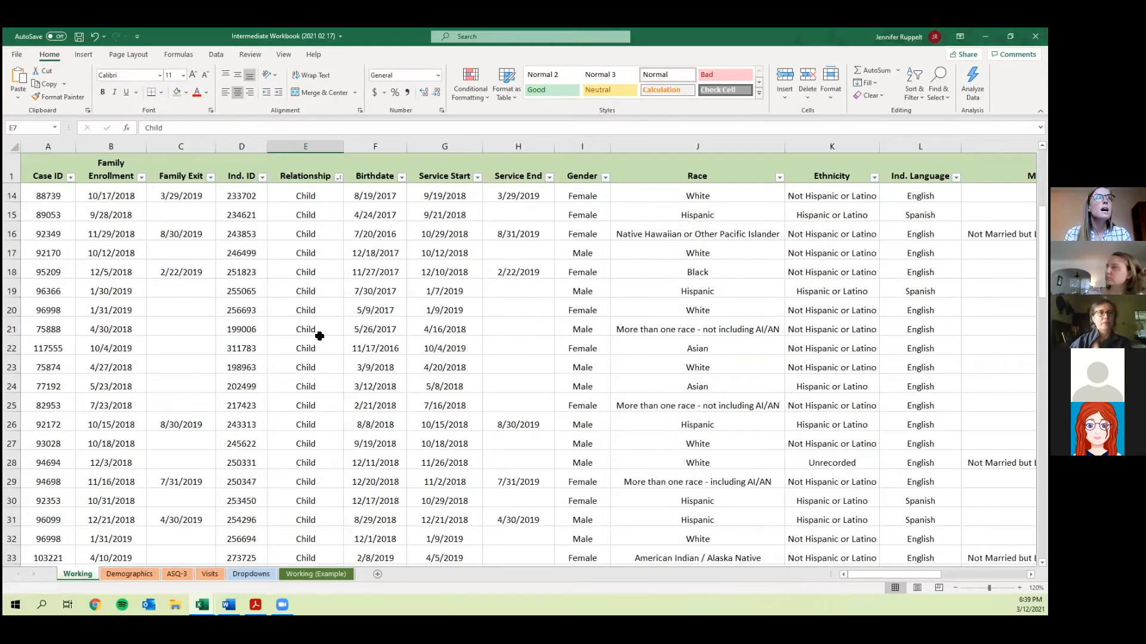
pyautogui.scroll(-2, 318, 436)
pyautogui.click(318, 431)
pyautogui.scroll(-3, 318, 431)
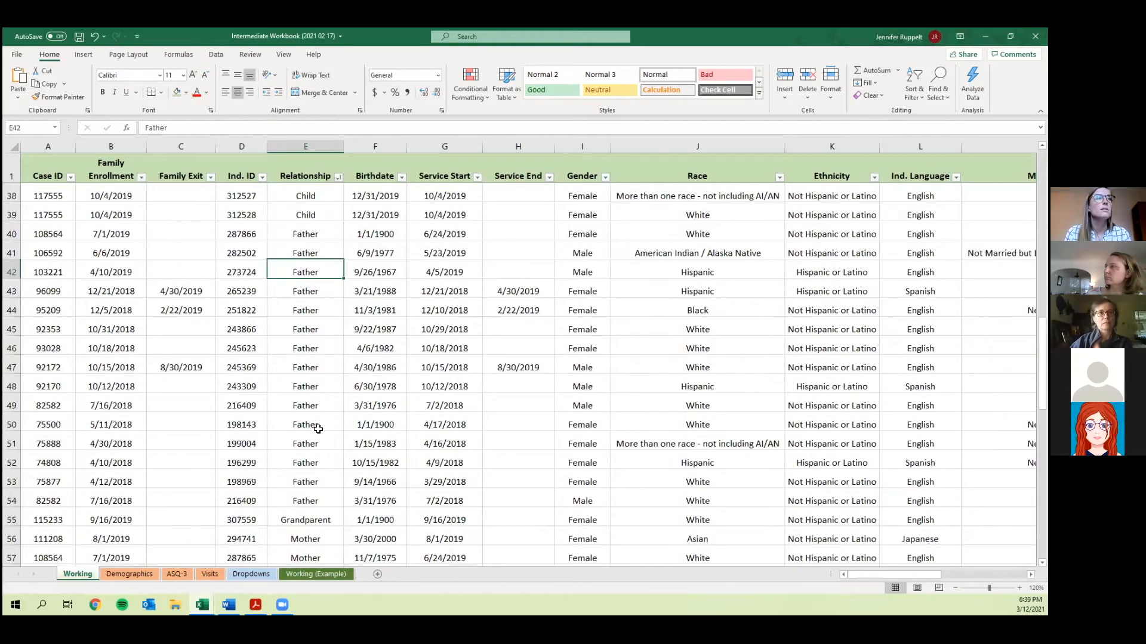
pyautogui.click(319, 455)
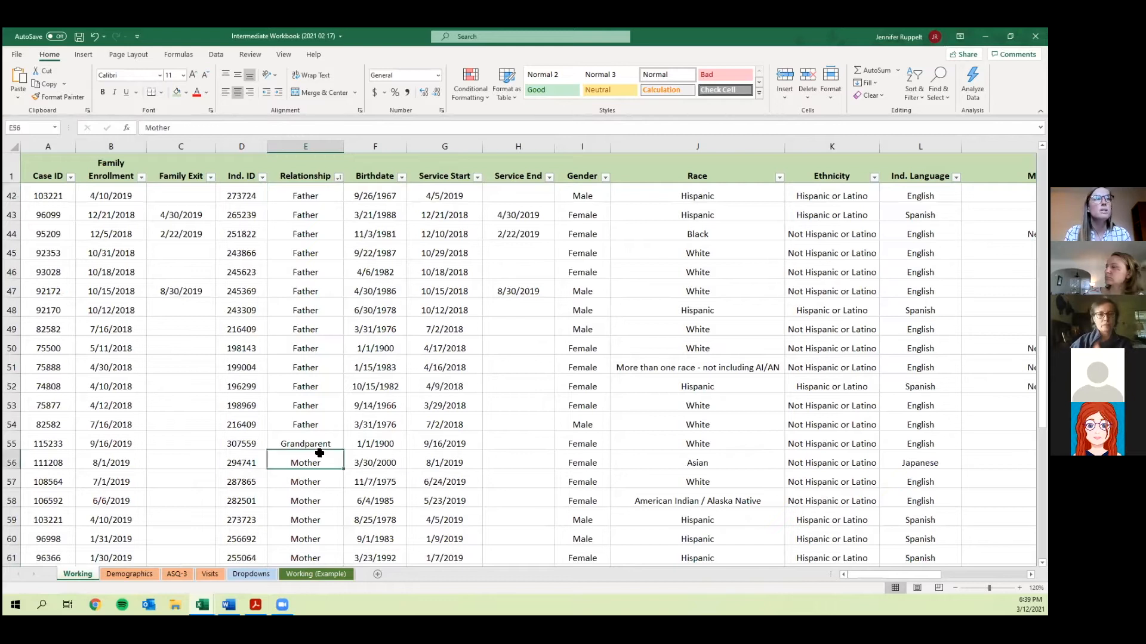
pyautogui.scroll(-5, 319, 449)
pyautogui.scroll(-7, 318, 447)
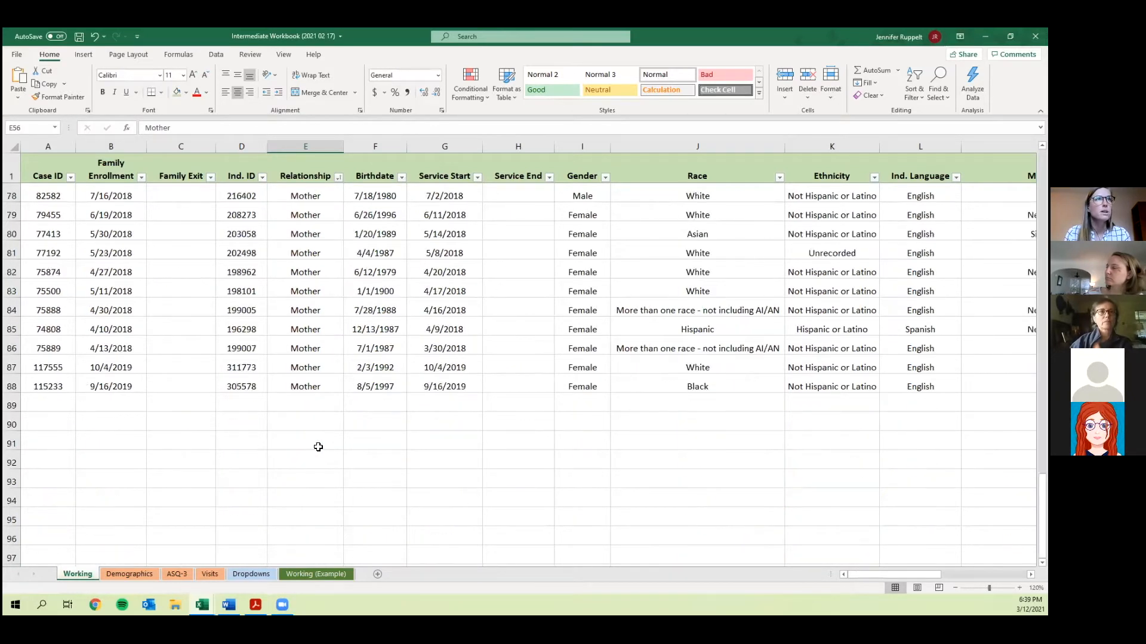
pyautogui.scroll(20, 318, 446)
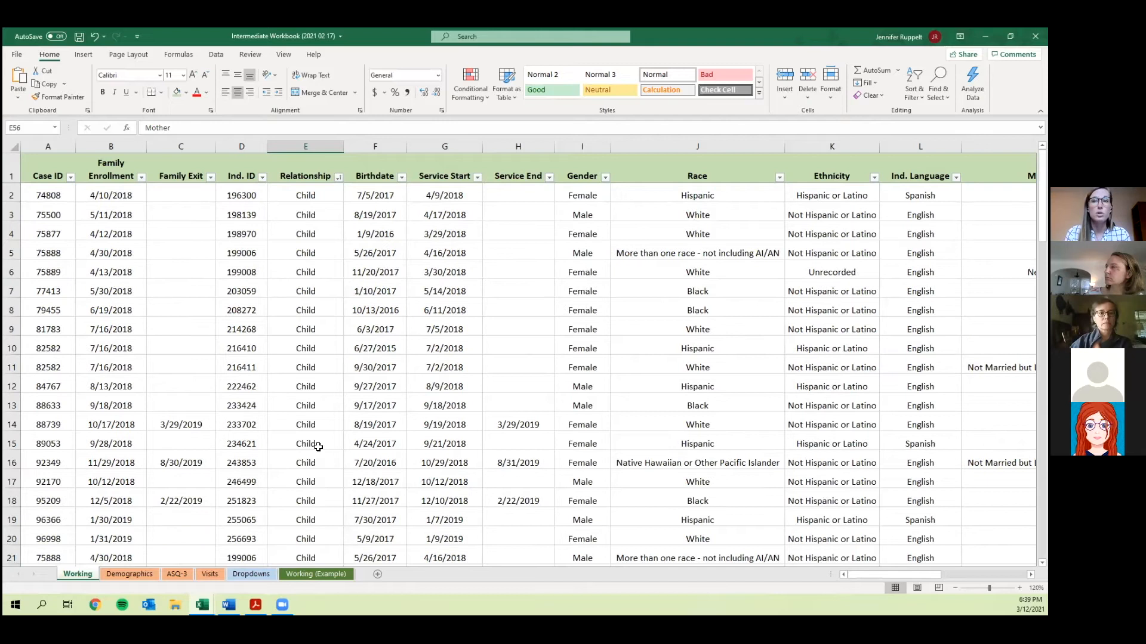
# Filter the Relationship column to show only Mother and review the filtered records down to the end of the data.
pyautogui.click(339, 176)
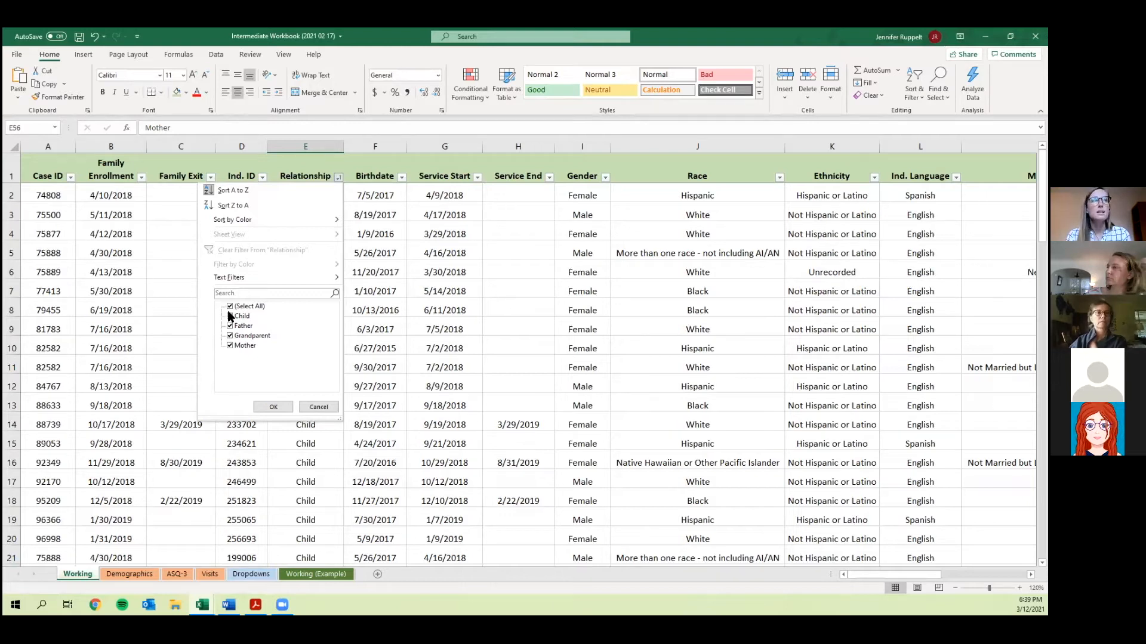
pyautogui.click(248, 307)
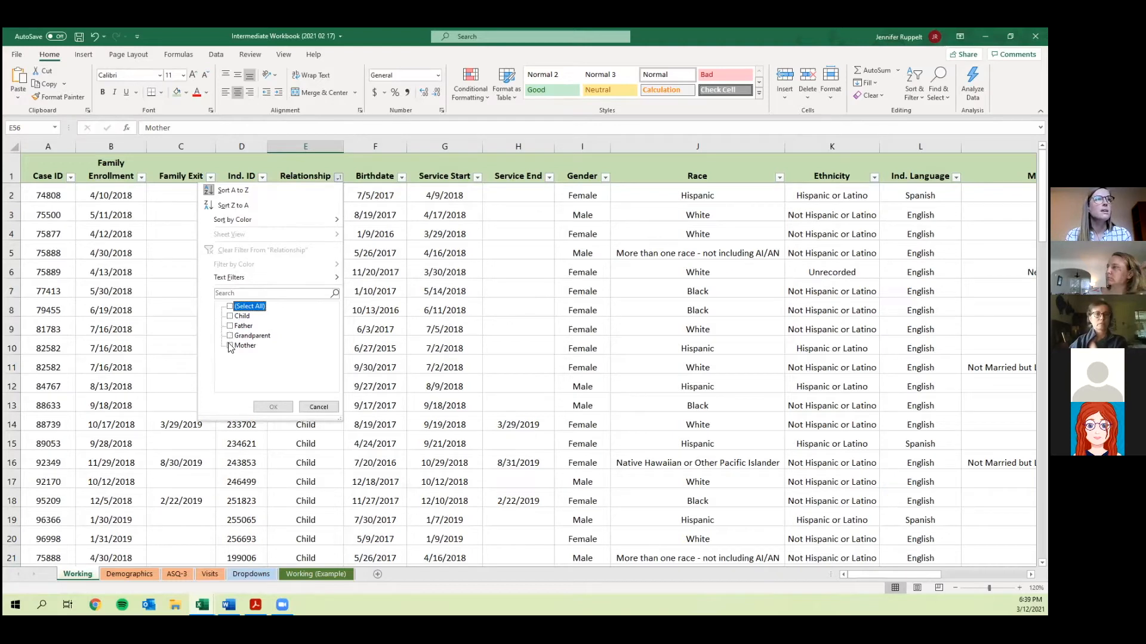
pyautogui.click(229, 346)
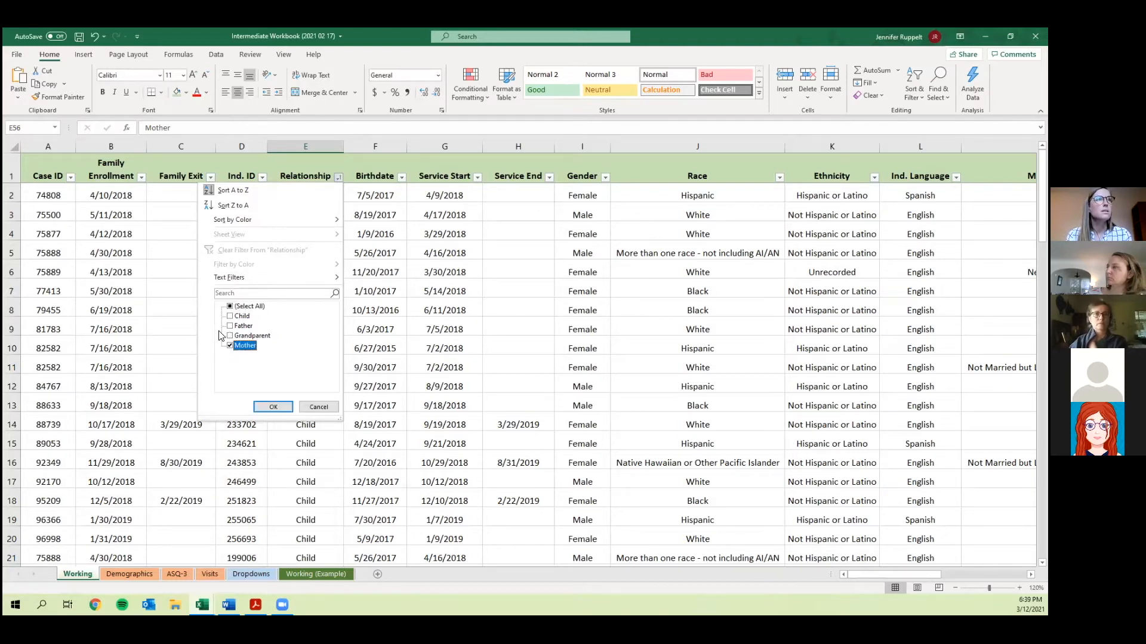
pyautogui.click(260, 409)
pyautogui.click(262, 411)
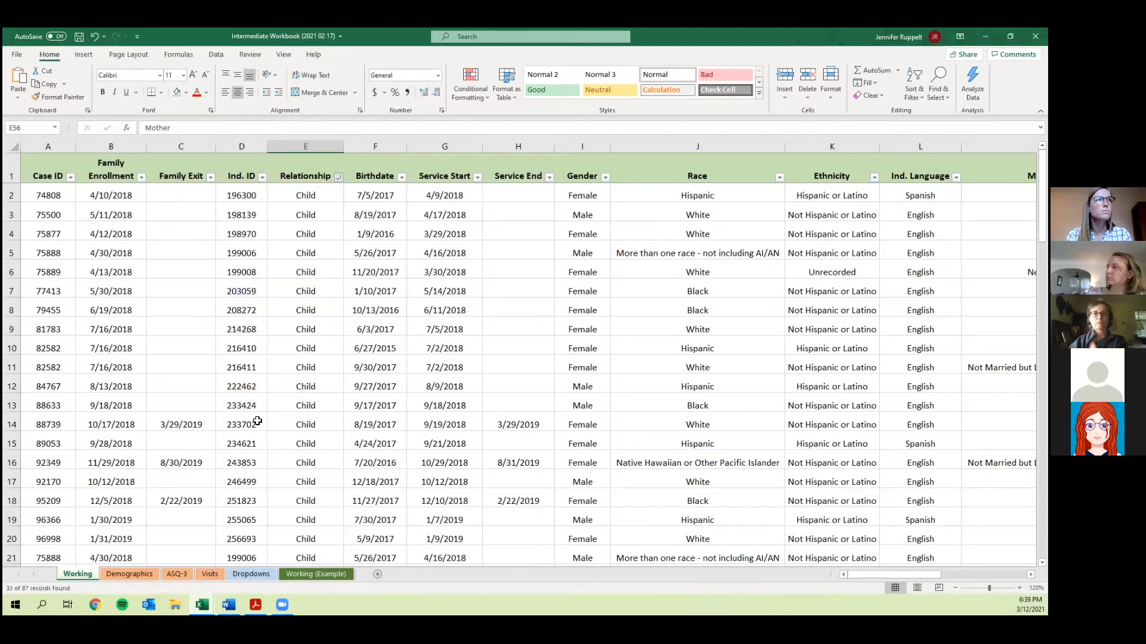
pyautogui.click(301, 235)
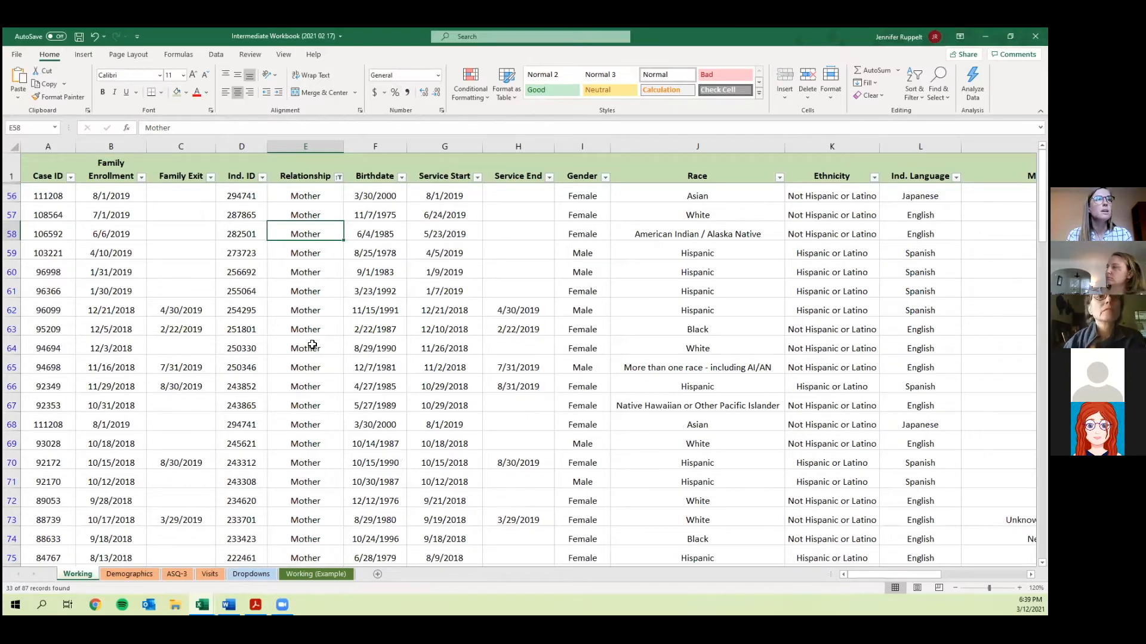
pyautogui.scroll(-7, 312, 345)
pyautogui.scroll(7, 312, 345)
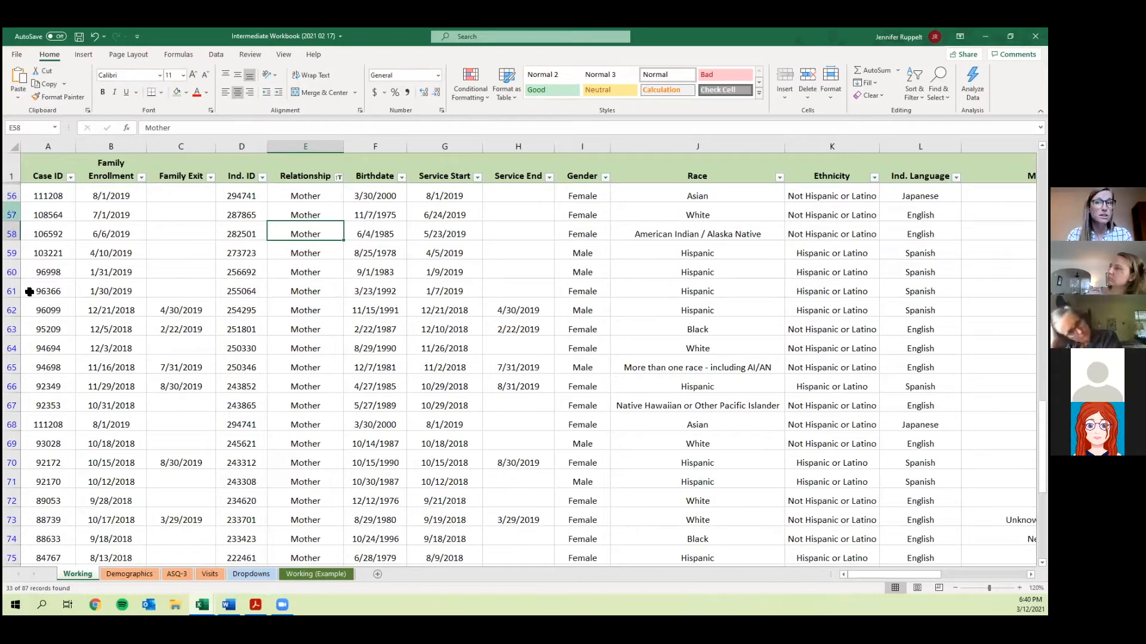
pyautogui.scroll(-7, 31, 315)
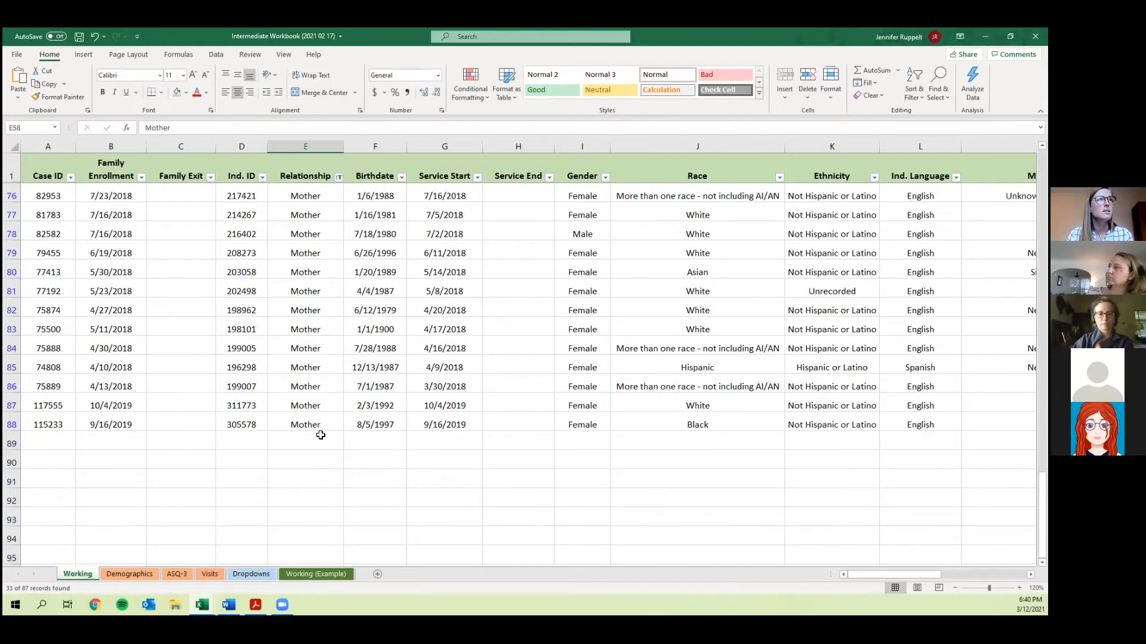
pyautogui.scroll(5, 320, 435)
pyautogui.scroll(2, 319, 199)
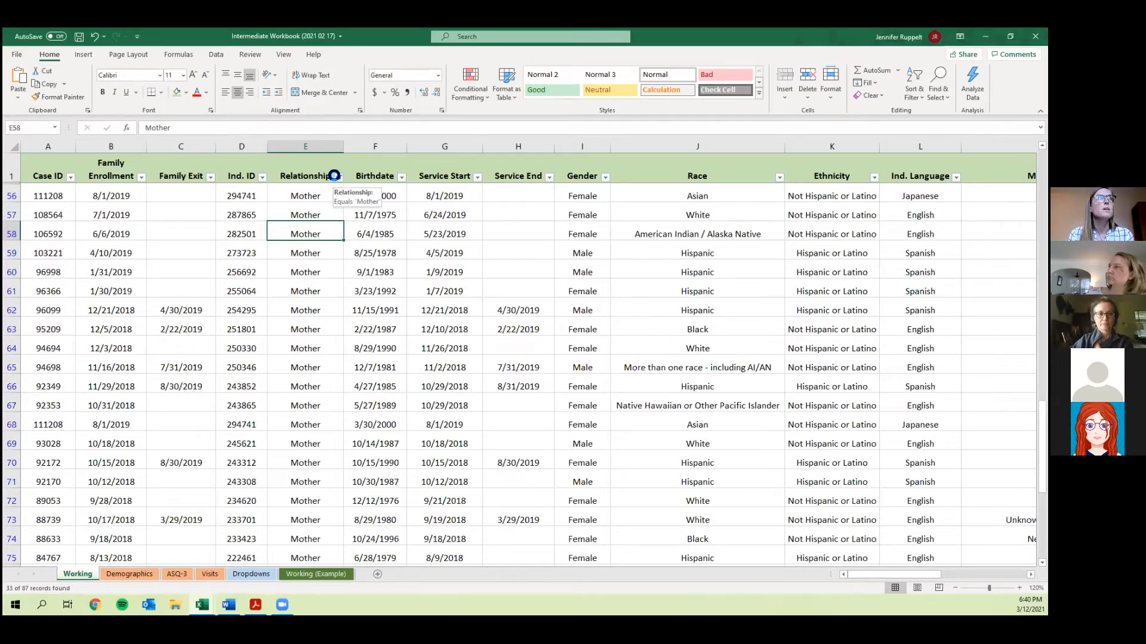
# Clear the Mother filter from the Relationship column to display every relationship type on the Working sheet.
pyautogui.click(338, 178)
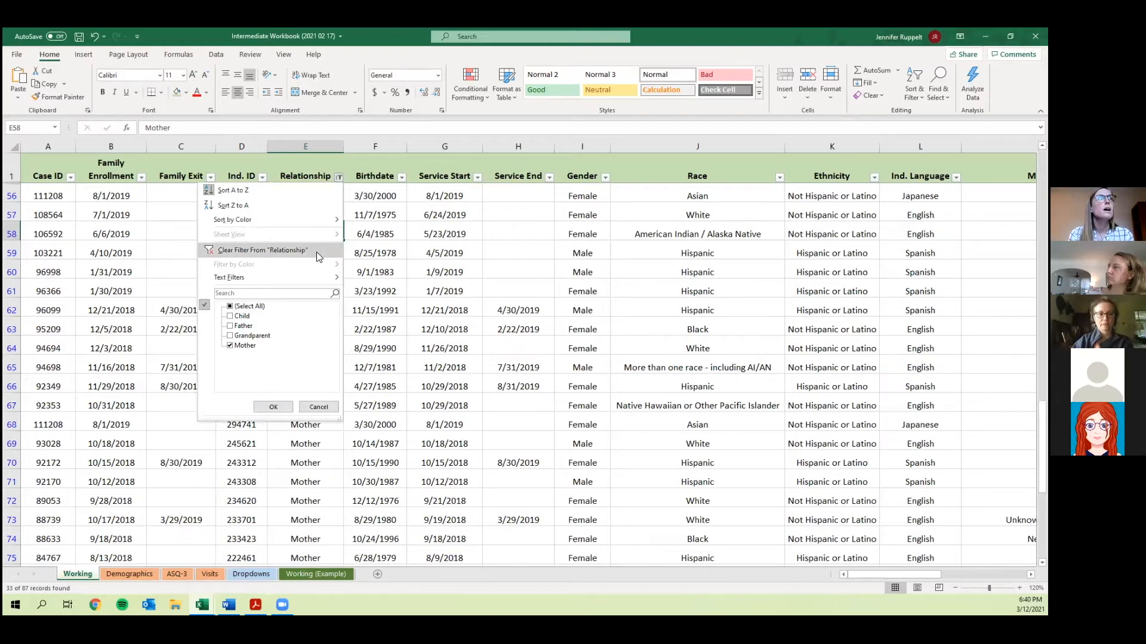
pyautogui.click(230, 306)
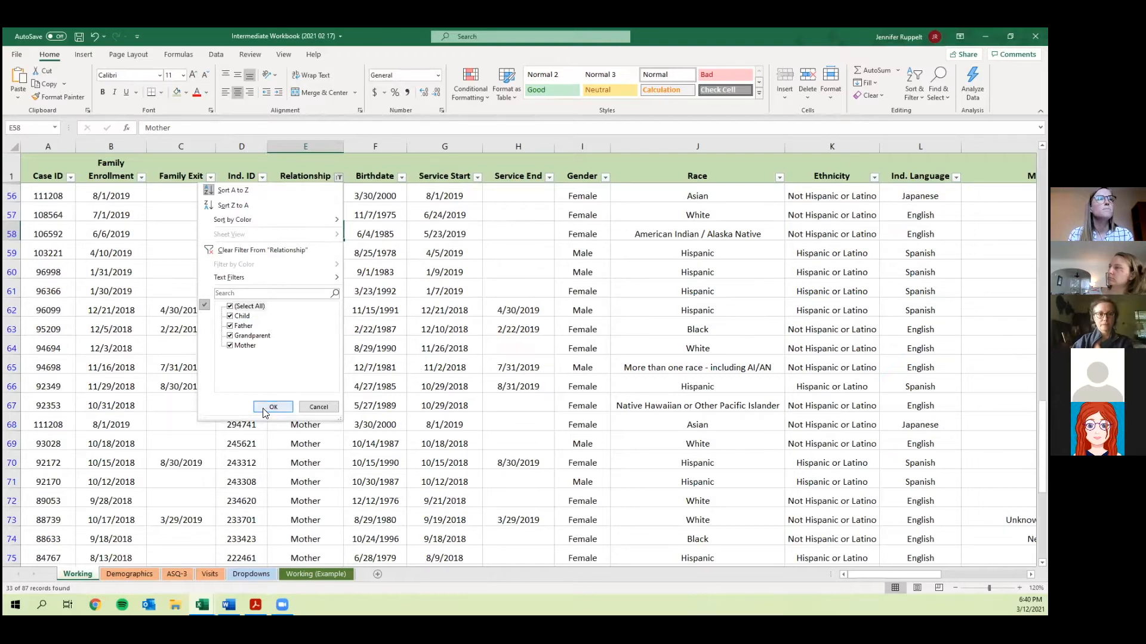
pyautogui.click(263, 249)
pyautogui.click(332, 213)
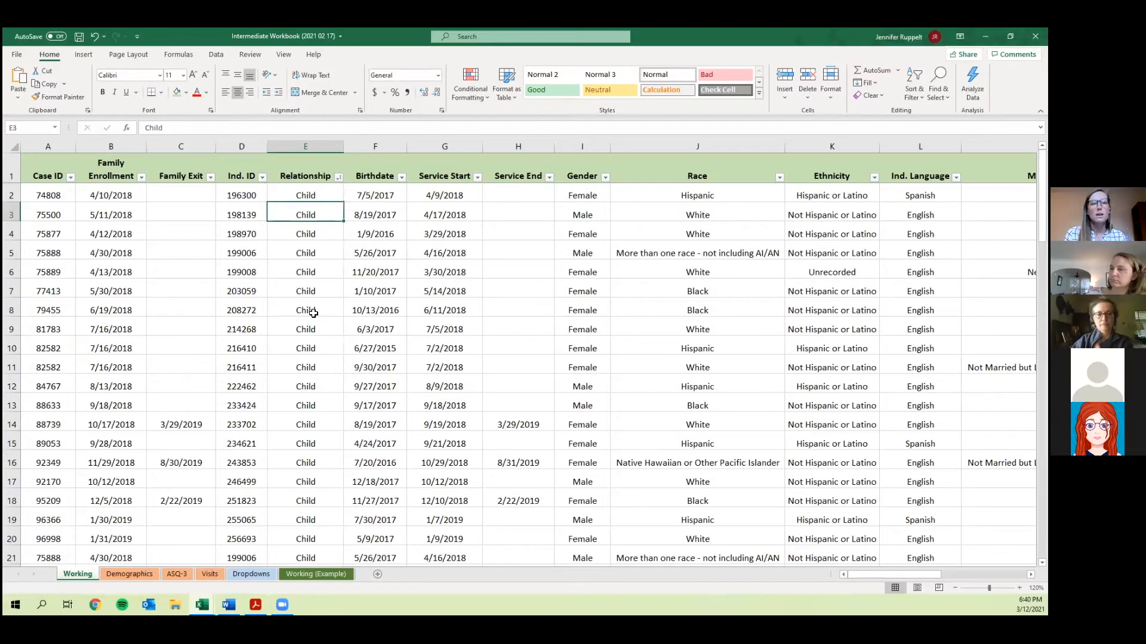
pyautogui.hotkey('alt', 'Tab')
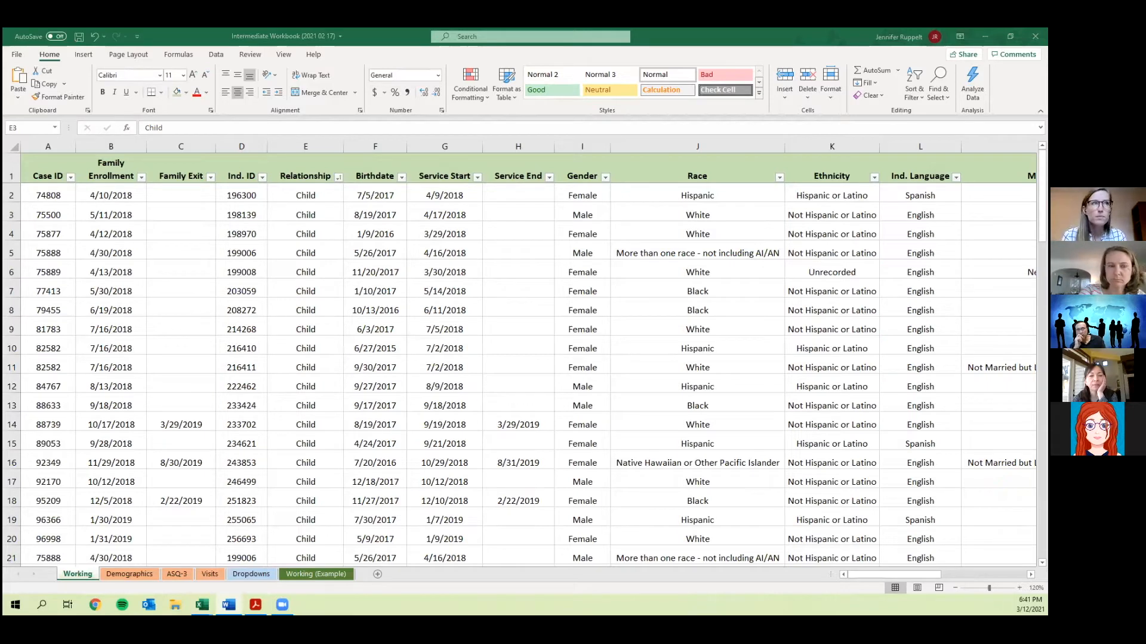
pyautogui.click(317, 406)
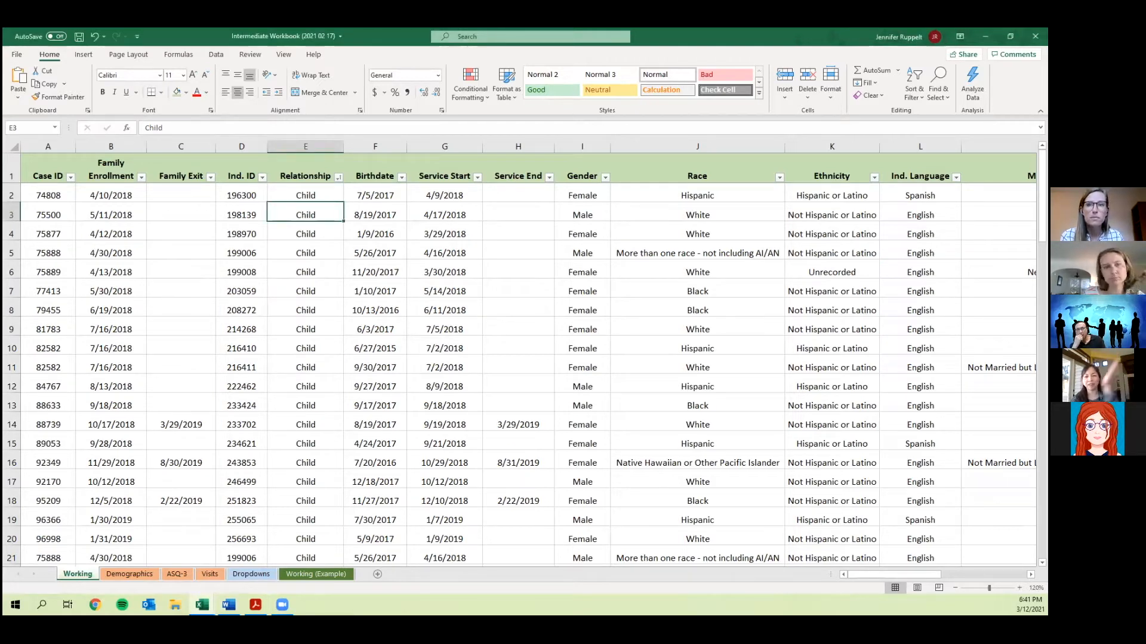
pyautogui.click(201, 540)
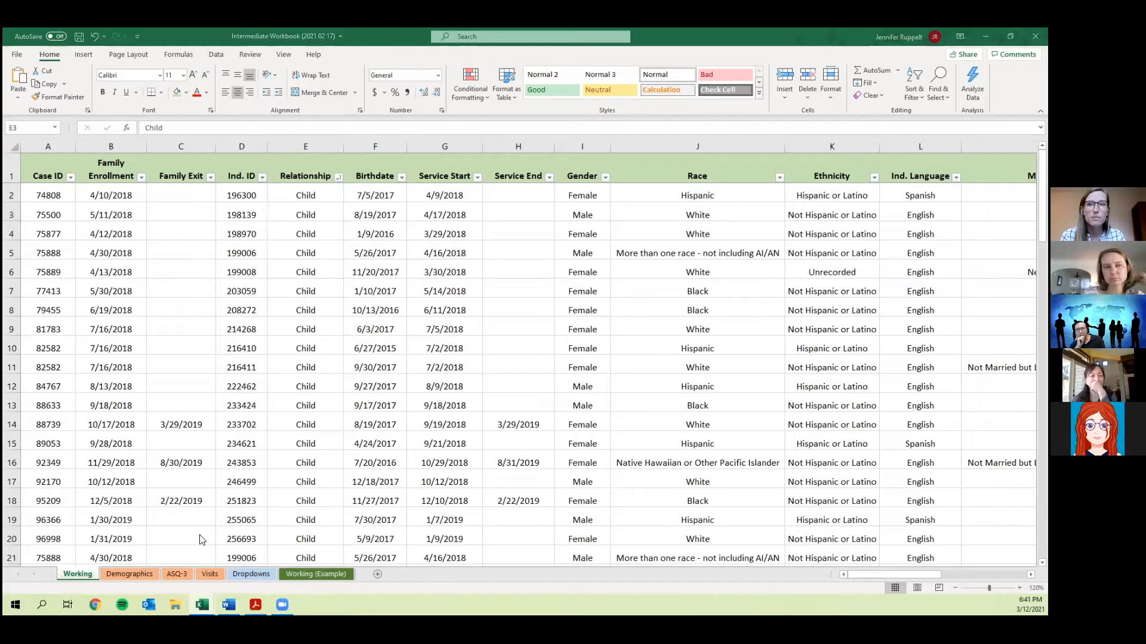
pyautogui.click(319, 285)
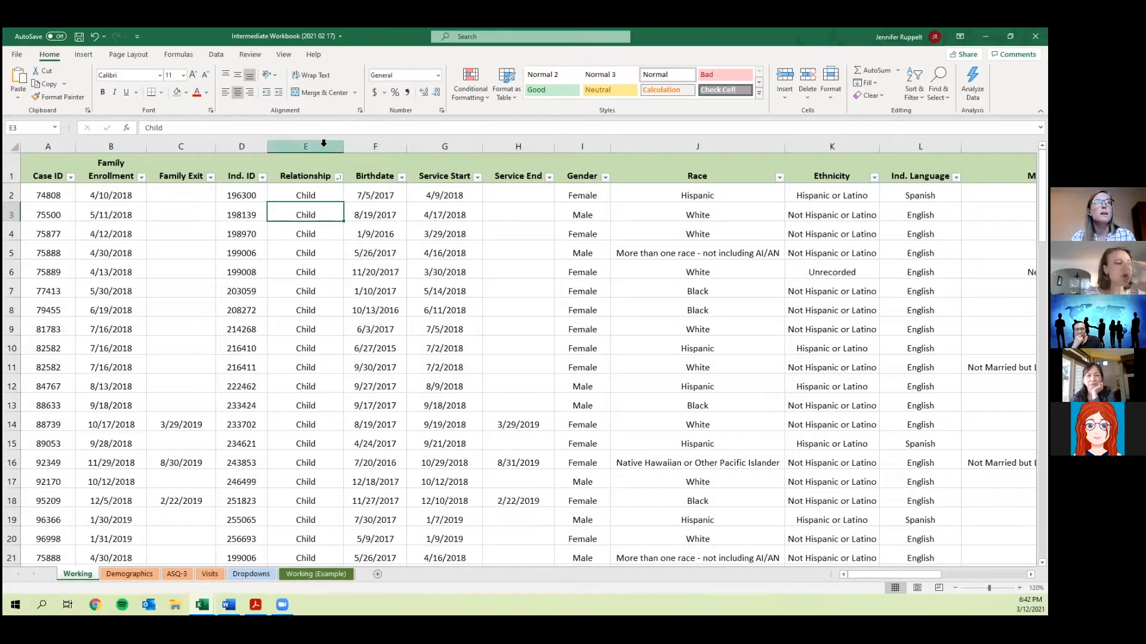
# Insert a blank column between the Relationship and Birthdate columns and undo the insertion.
pyautogui.click(360, 144)
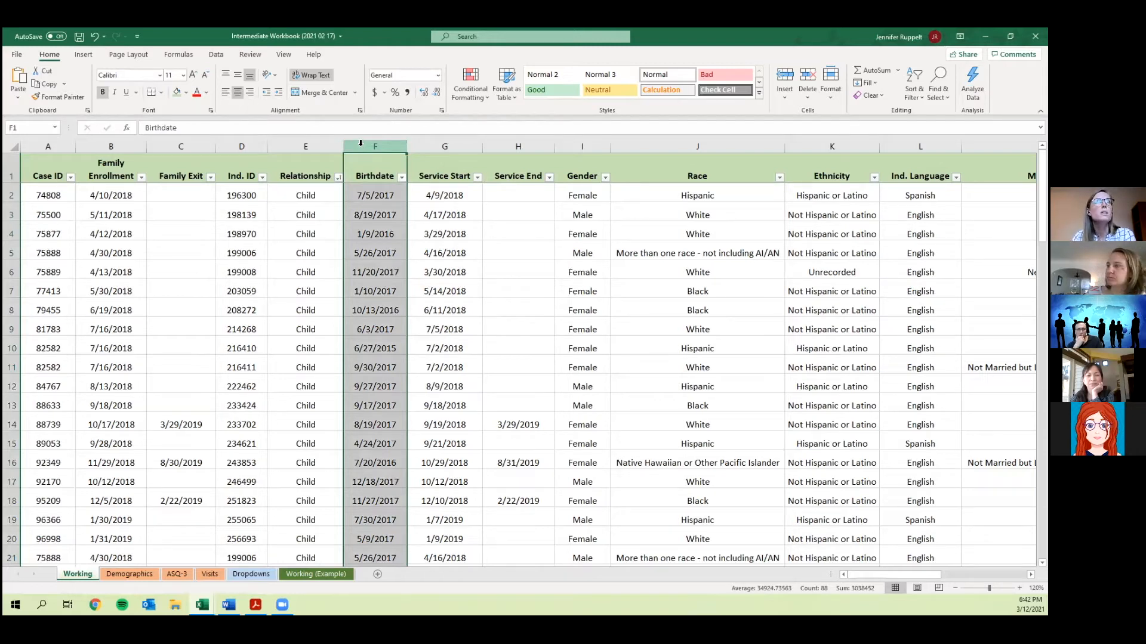
pyautogui.rightClick(361, 143)
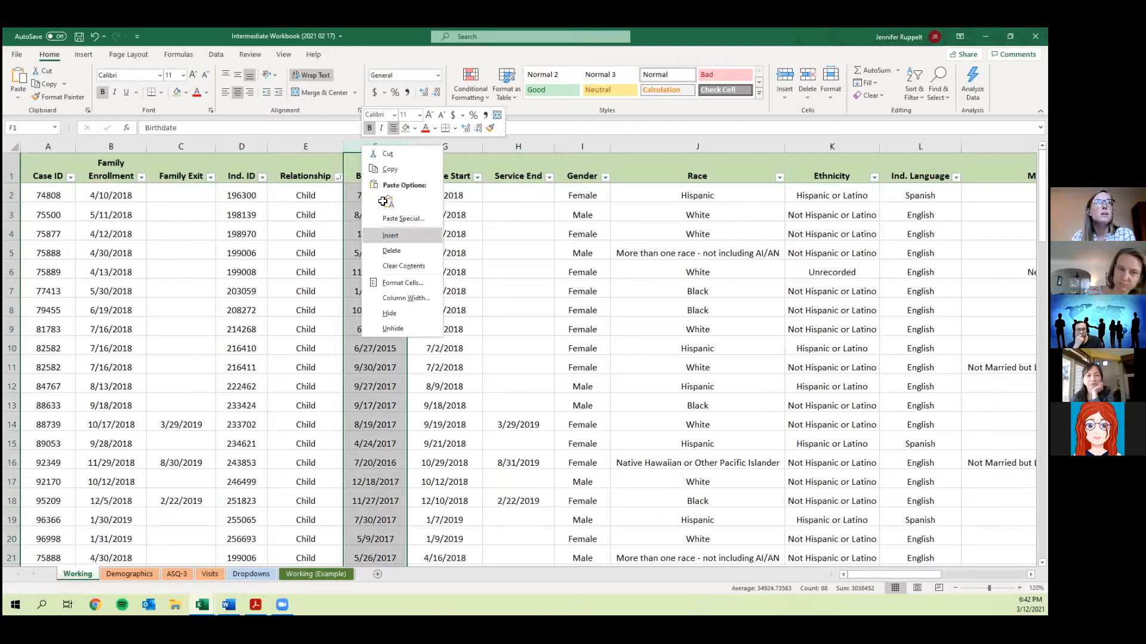
pyautogui.click(390, 236)
pyautogui.press('Down')
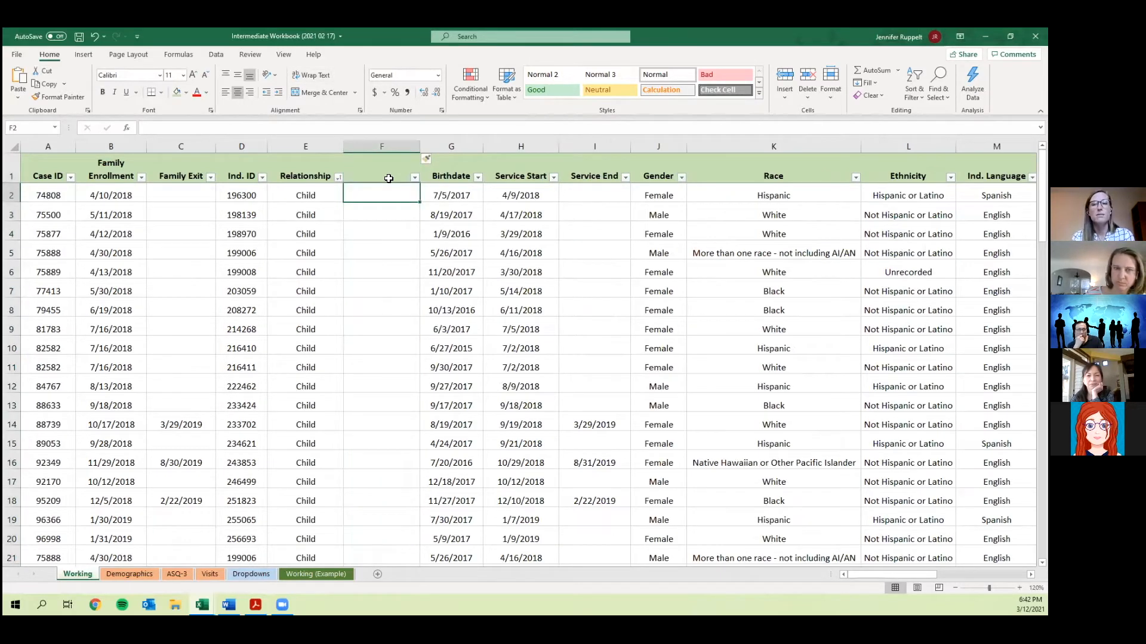
pyautogui.click(389, 178)
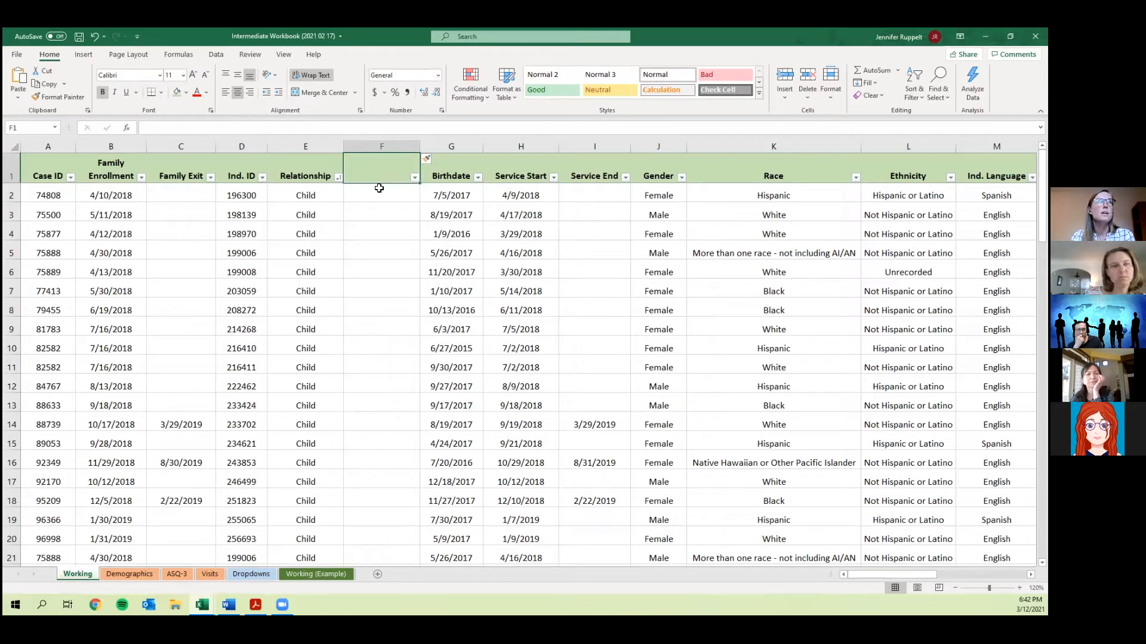
pyautogui.click(376, 195)
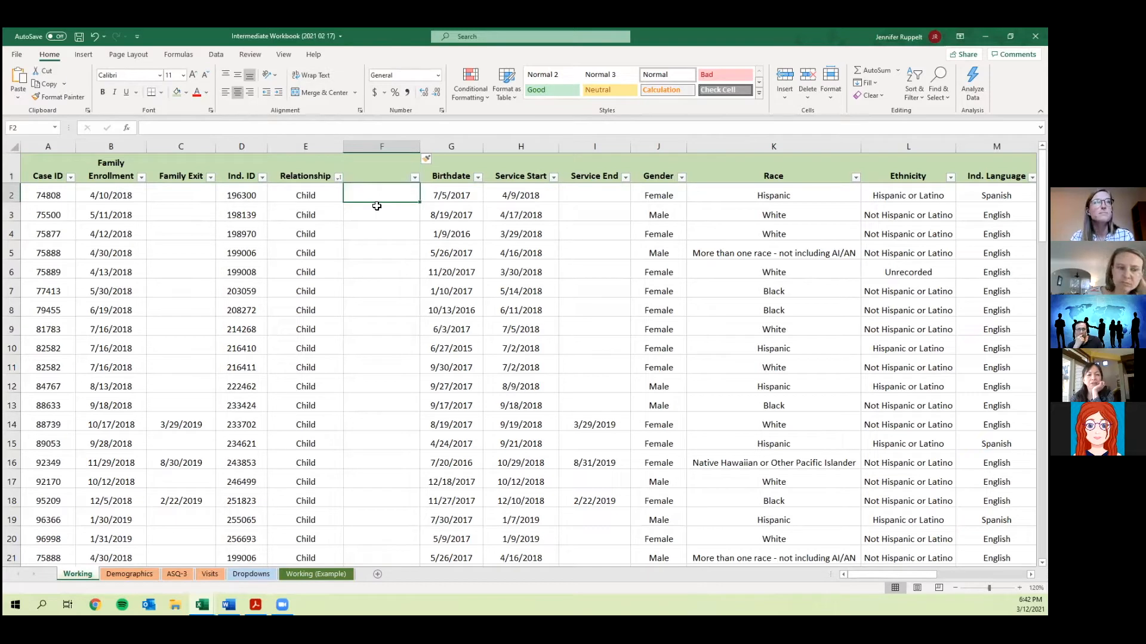
pyautogui.hotkey('ctrl', 'z')
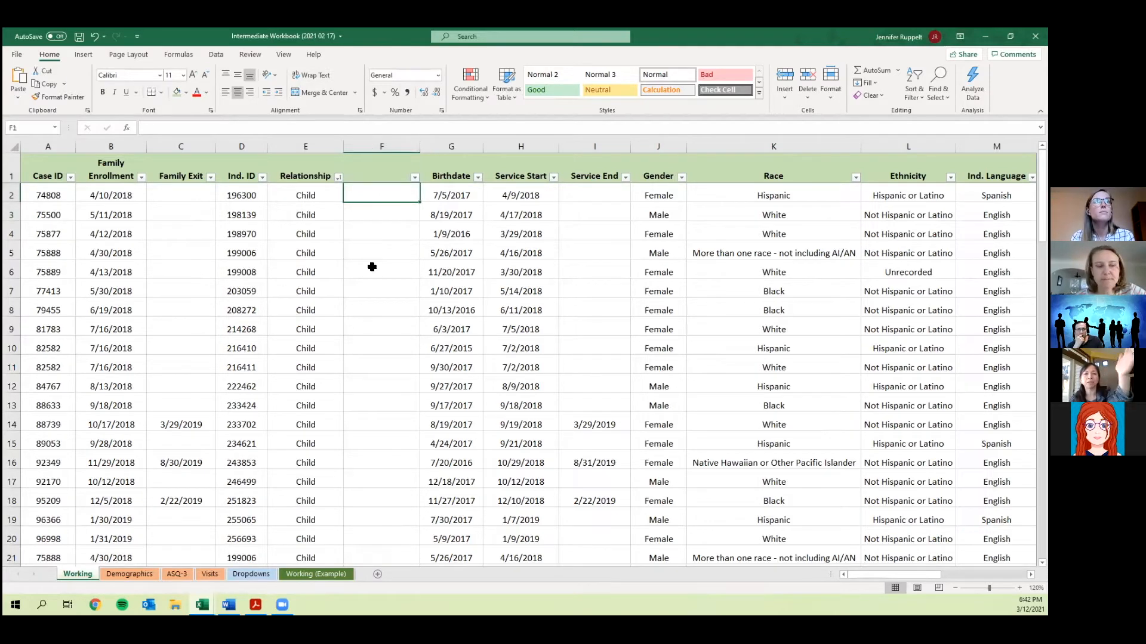
pyautogui.hotkey('ctrl', 'z')
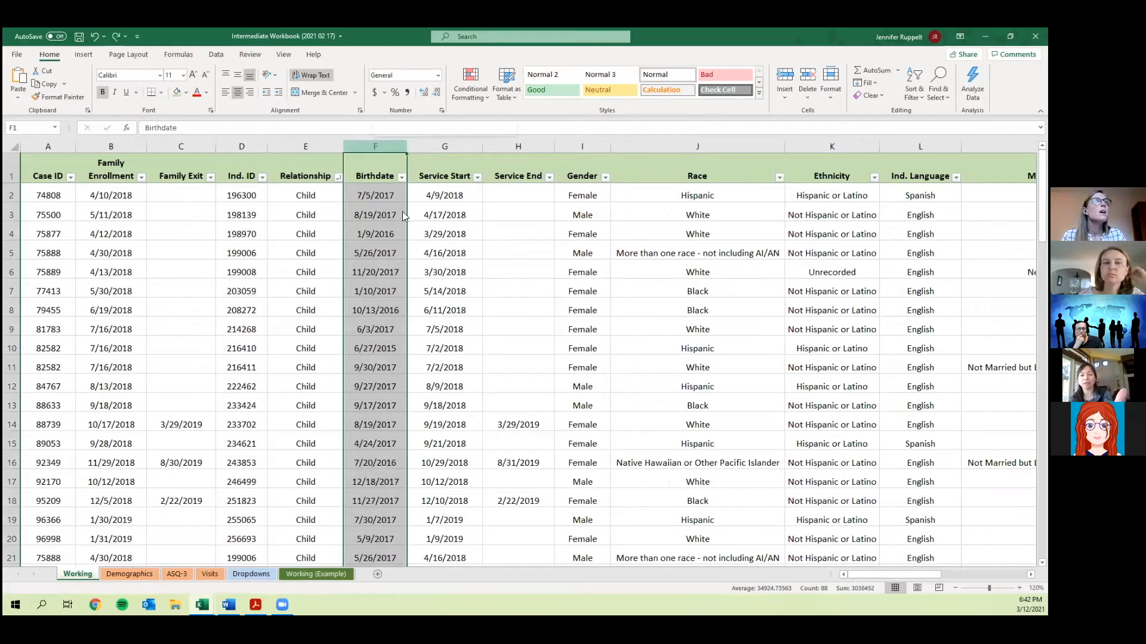
# Insert the blank column before Birthdate a second time and undo it again.
pyautogui.rightClick(401, 232)
pyautogui.click(401, 236)
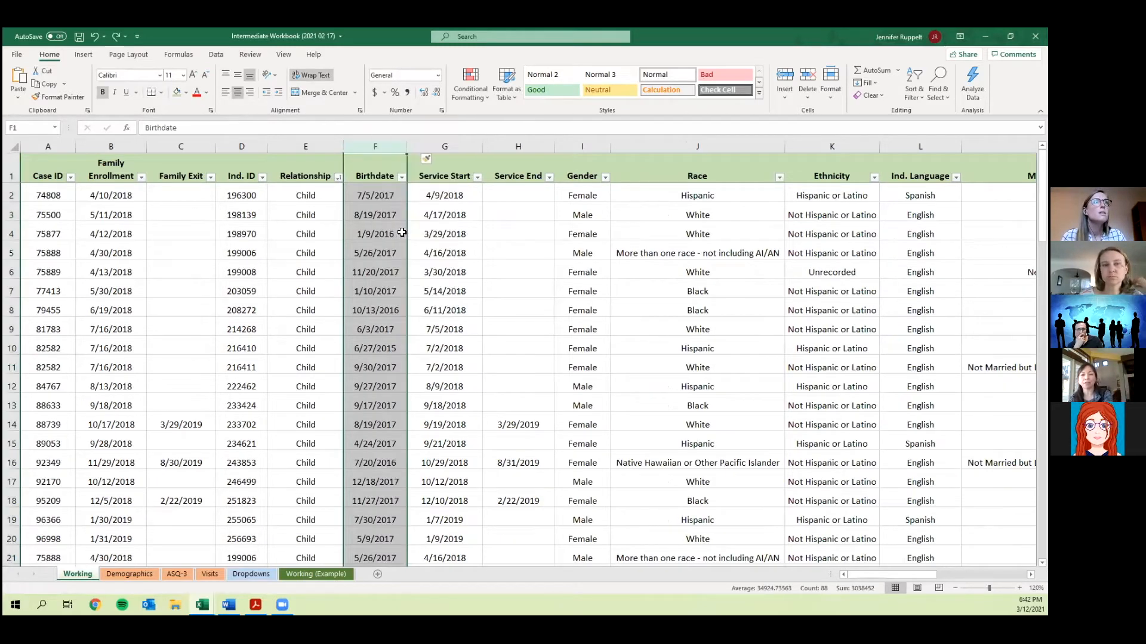
pyautogui.click(387, 202)
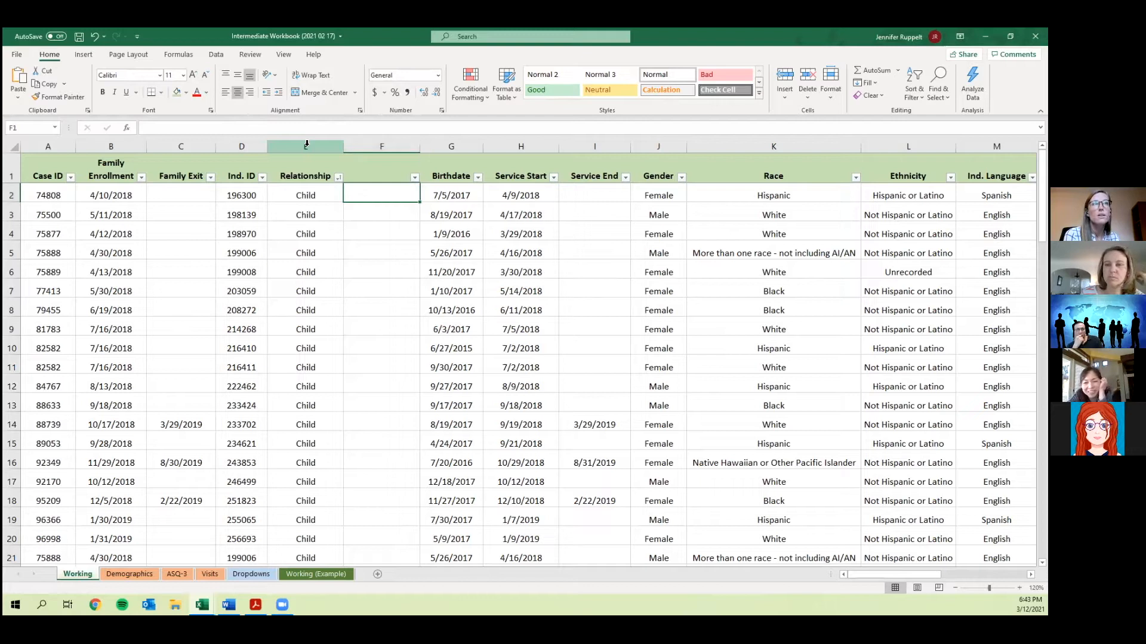
pyautogui.hotkey('ctrl', 'z')
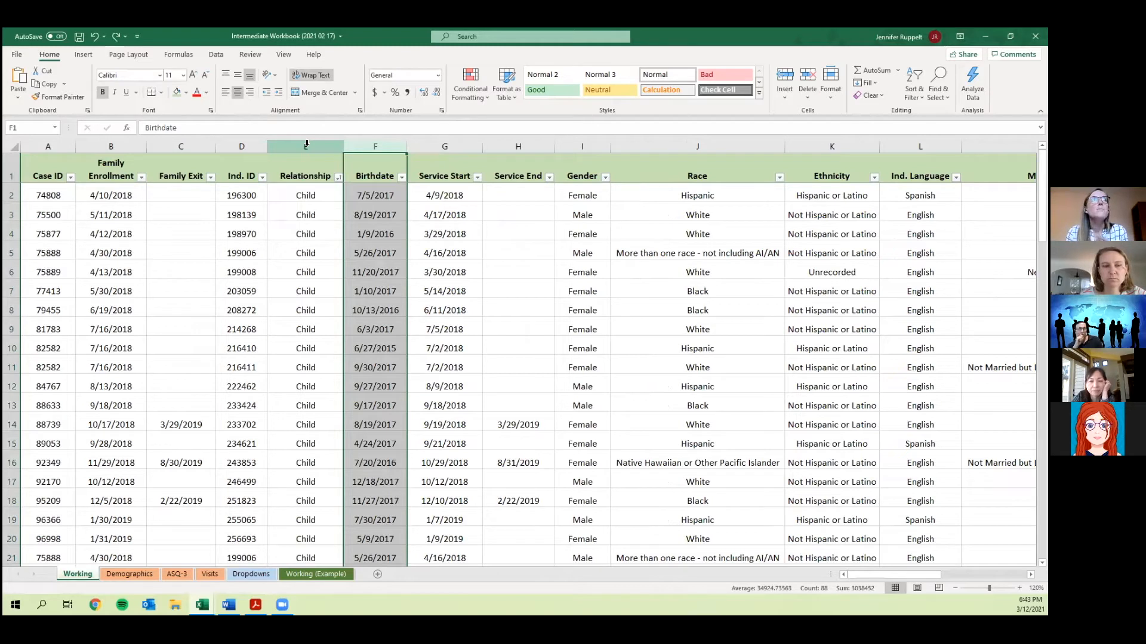
# Filter the Relationship column to show only the Child and Mother records.
pyautogui.click(338, 177)
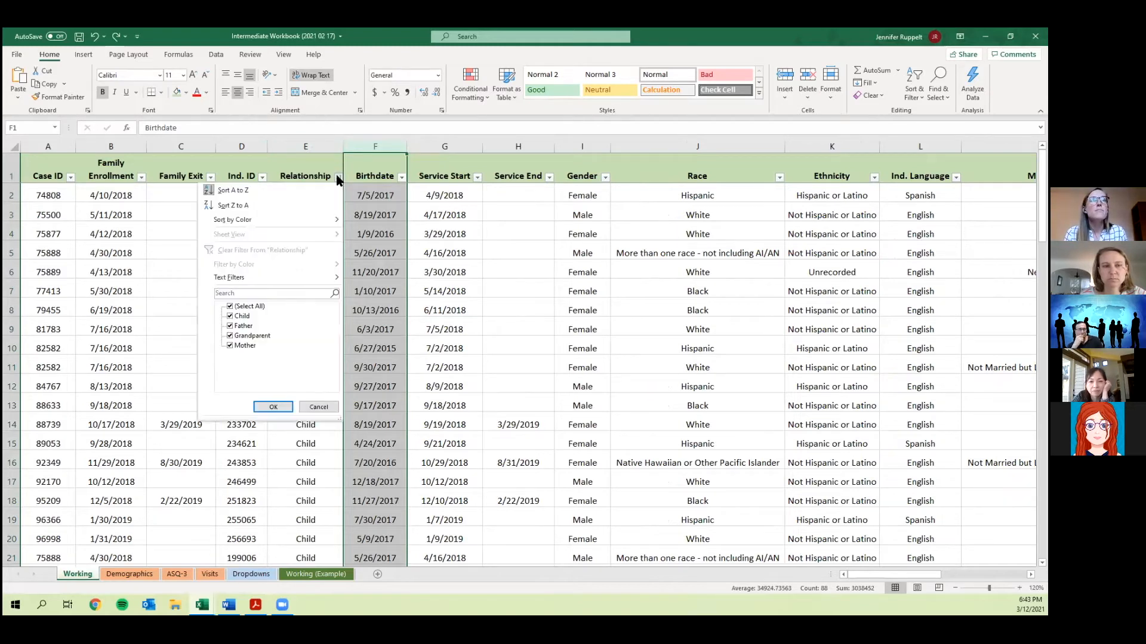
pyautogui.click(231, 307)
pyautogui.click(231, 326)
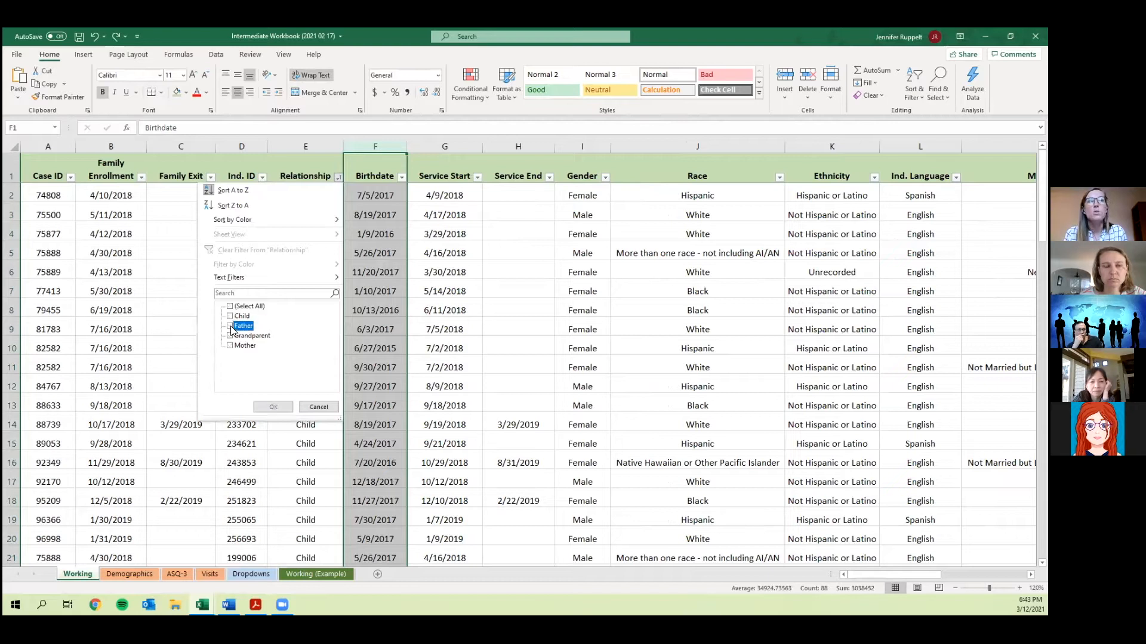
pyautogui.click(231, 315)
pyautogui.click(230, 326)
pyautogui.click(230, 345)
pyautogui.click(274, 409)
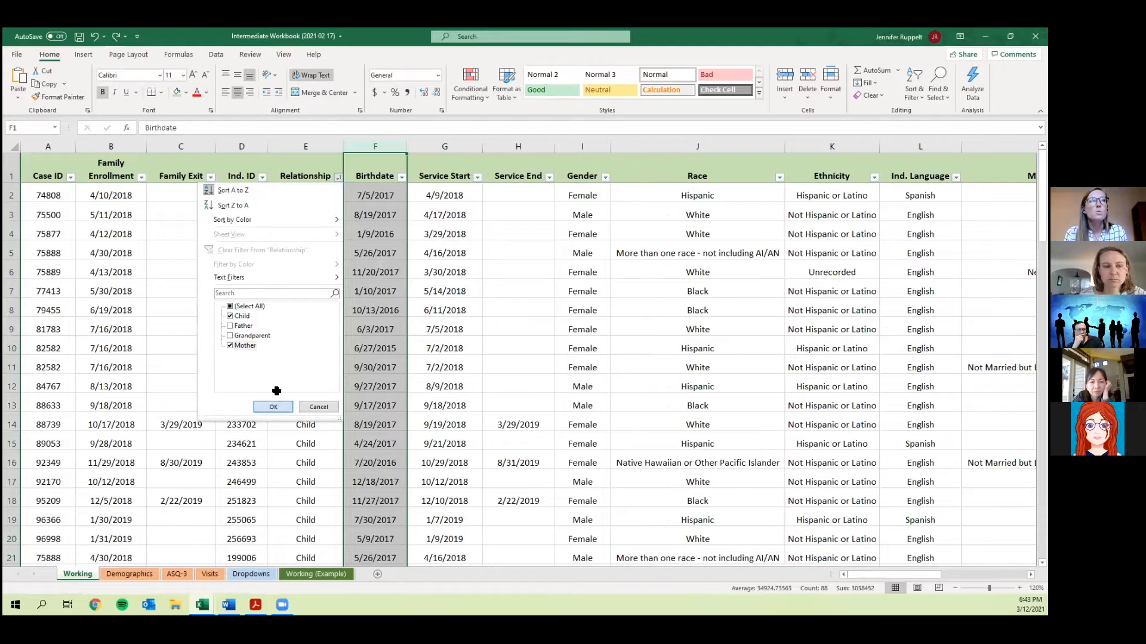
# Review the filtered Relationship records from the Child rows down to the Mother rows and return to the first record.
pyautogui.click(311, 268)
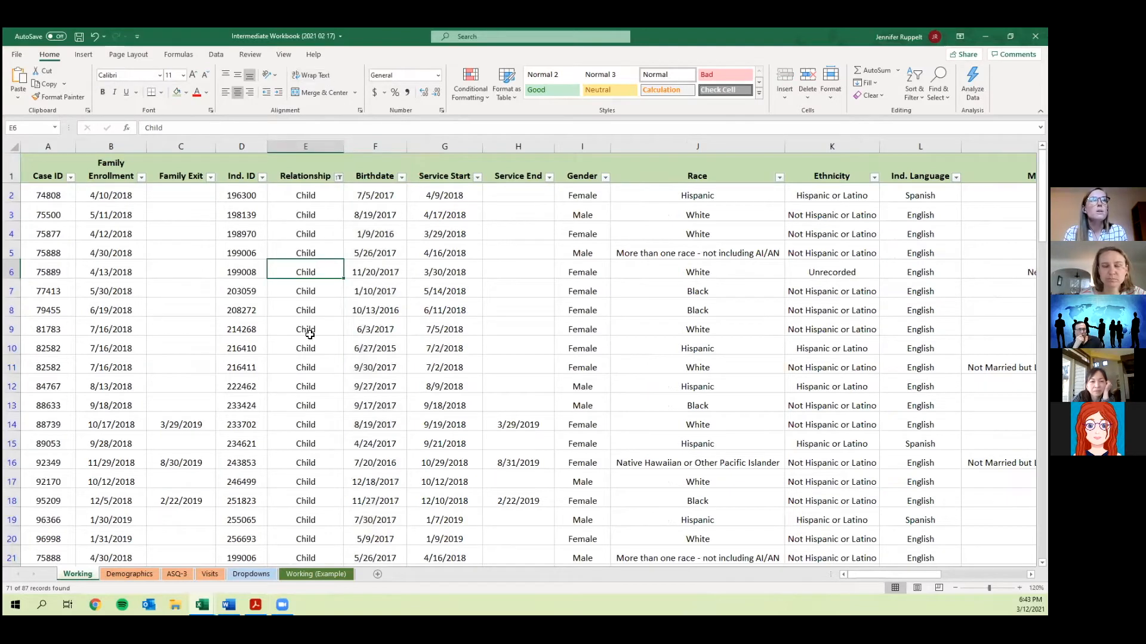
pyautogui.scroll(-10, 301, 251)
pyautogui.click(320, 310)
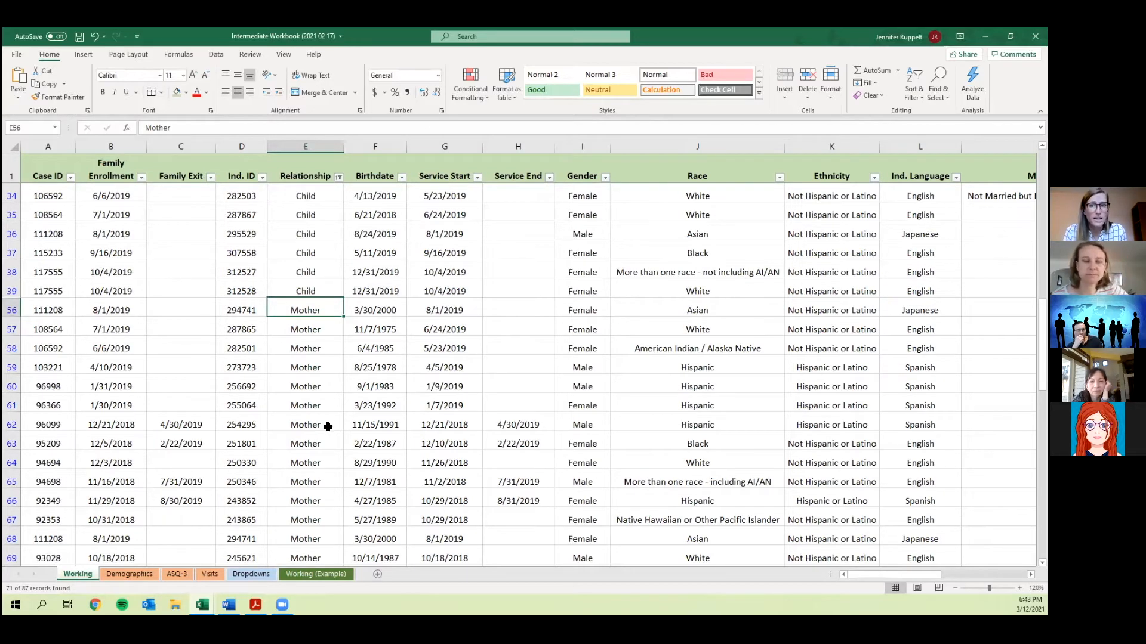
pyautogui.scroll(10, 331, 423)
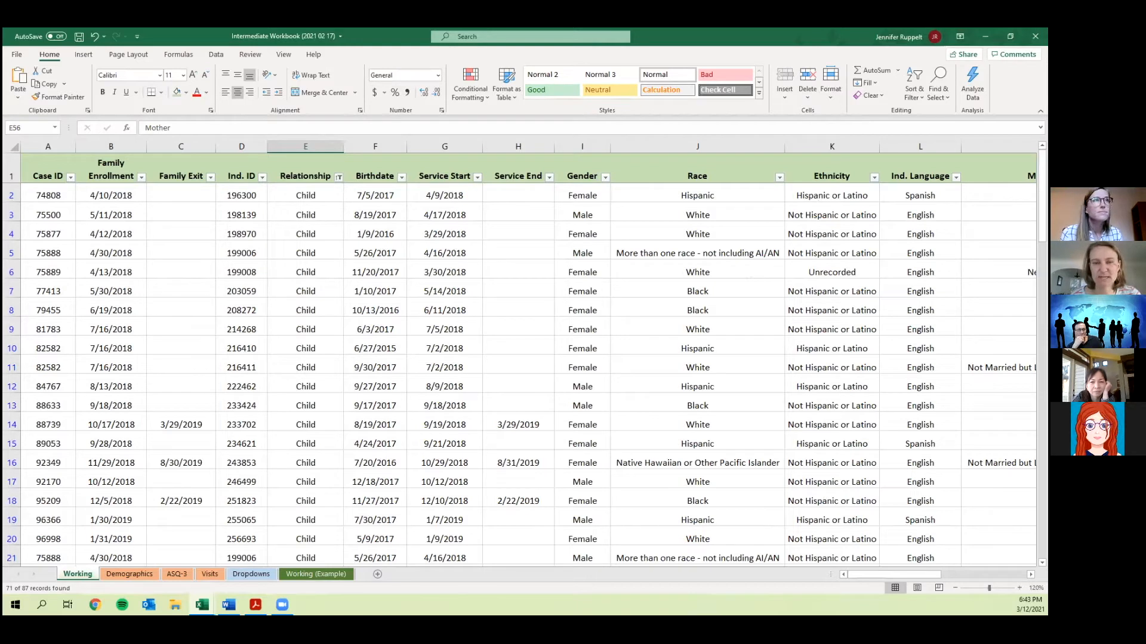
# Clear the Relationship filter and sort the Working sheet's data by Case ID from smallest to largest.
pyautogui.click(339, 177)
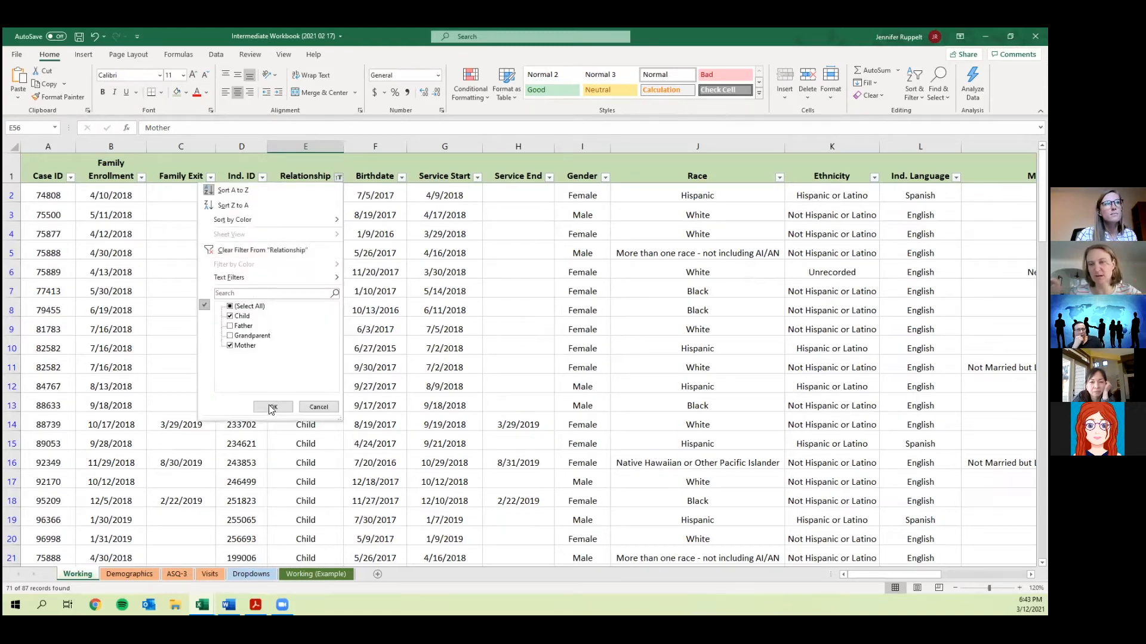
pyautogui.click(232, 190)
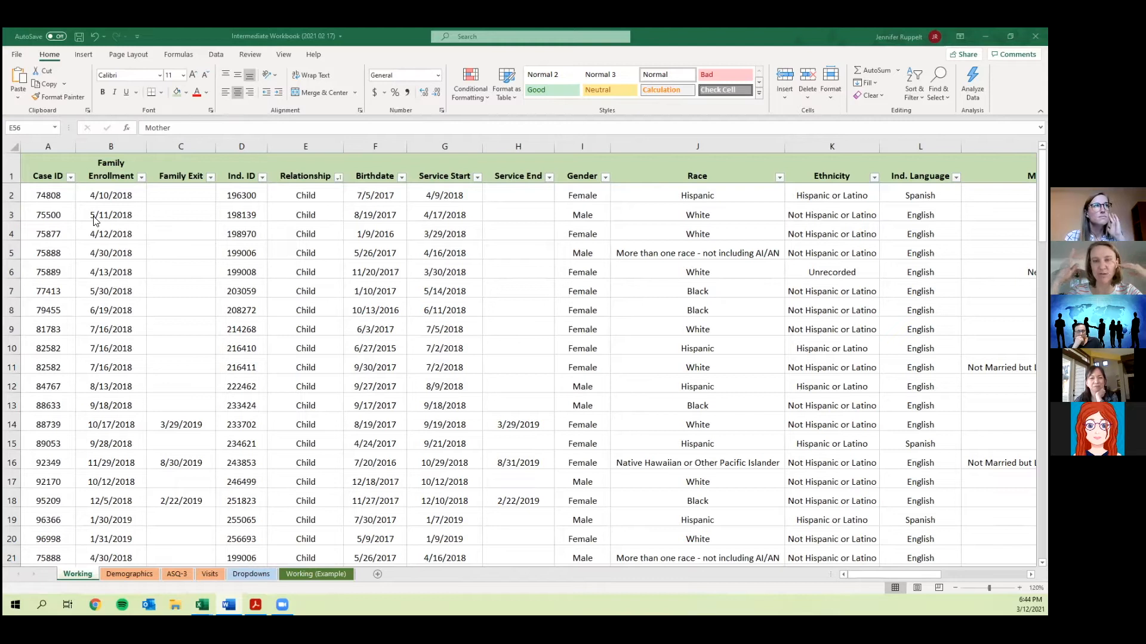
pyautogui.click(69, 178)
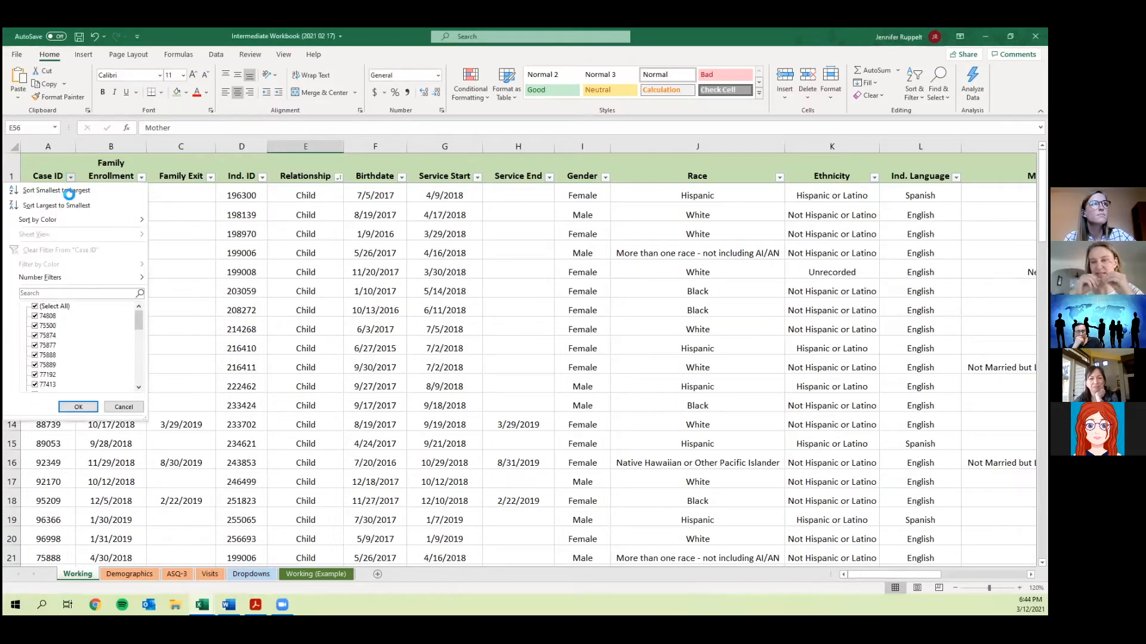
pyautogui.click(69, 192)
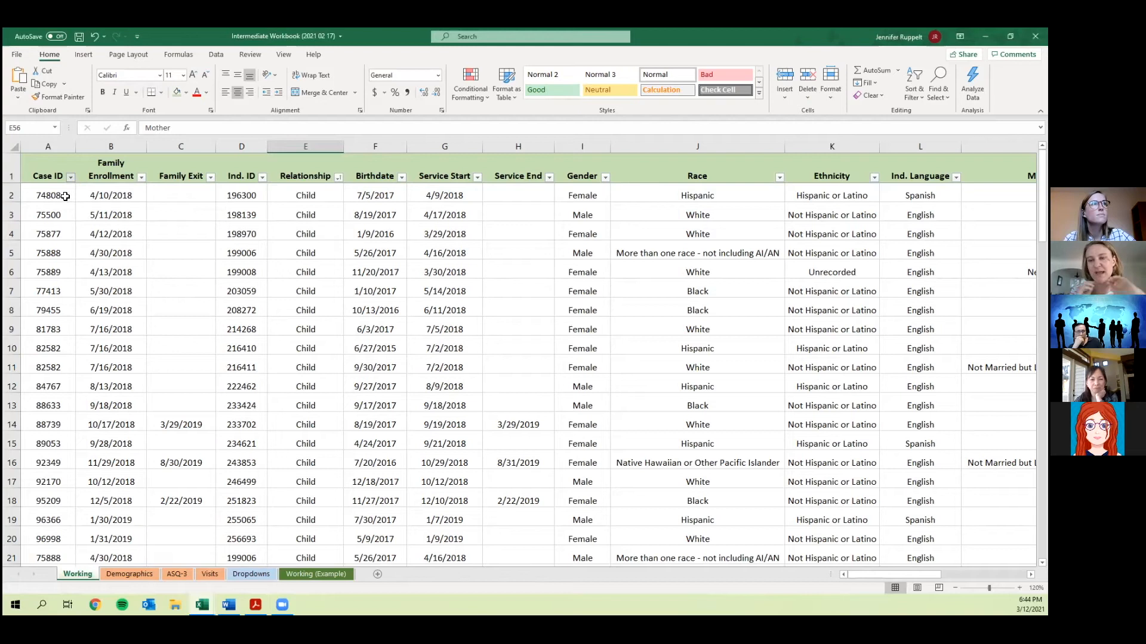
# Examine family members grouped by shared Case ID, selecting row groups such as 10–11, 2–4 and 8–9.
pyautogui.moveTo(12, 194); pyautogui.dragTo(19, 352)
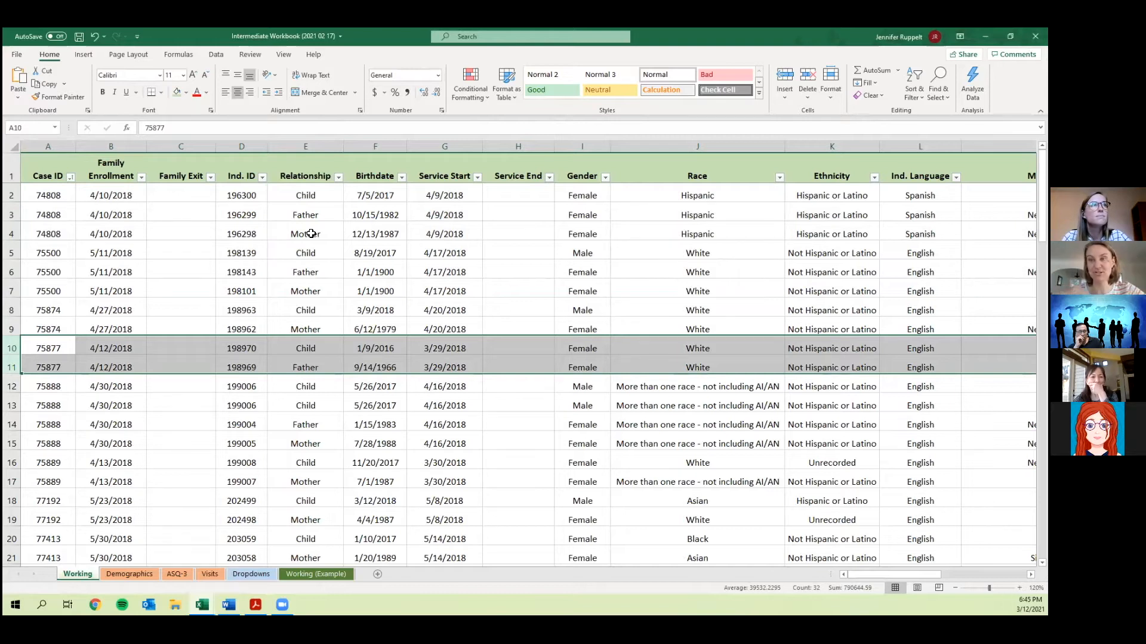
pyautogui.moveTo(11, 194); pyautogui.dragTo(11, 234)
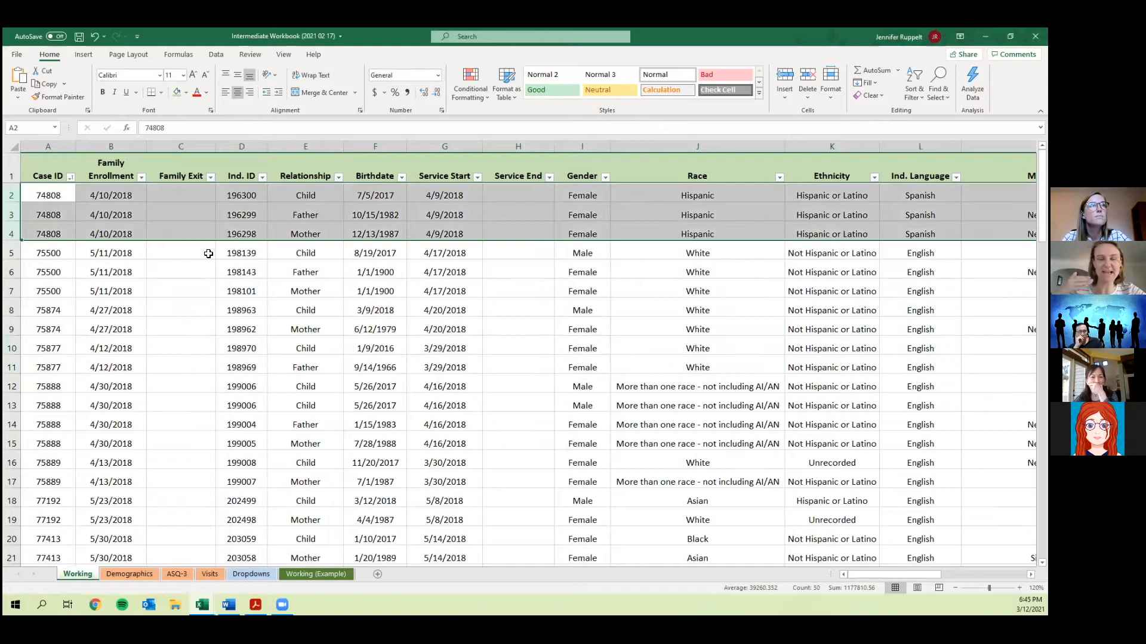
pyautogui.moveTo(14, 252); pyautogui.dragTo(48, 337)
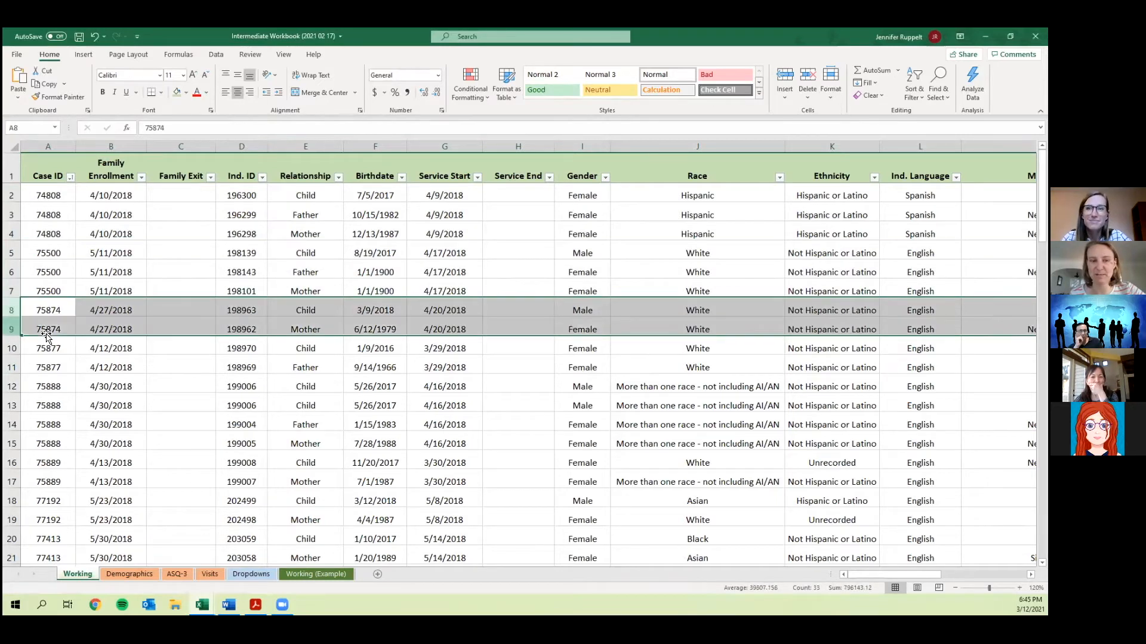
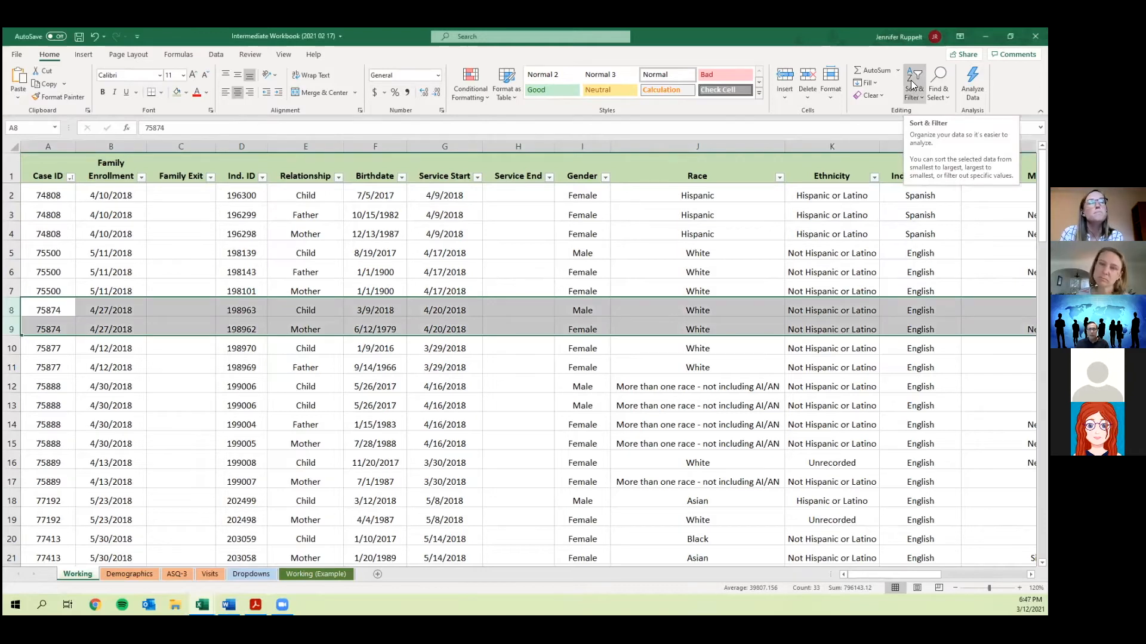
# Clear the active sort and filter settings from the Working sheet's data while keeping the header filter arrows.
pyautogui.click(916, 94)
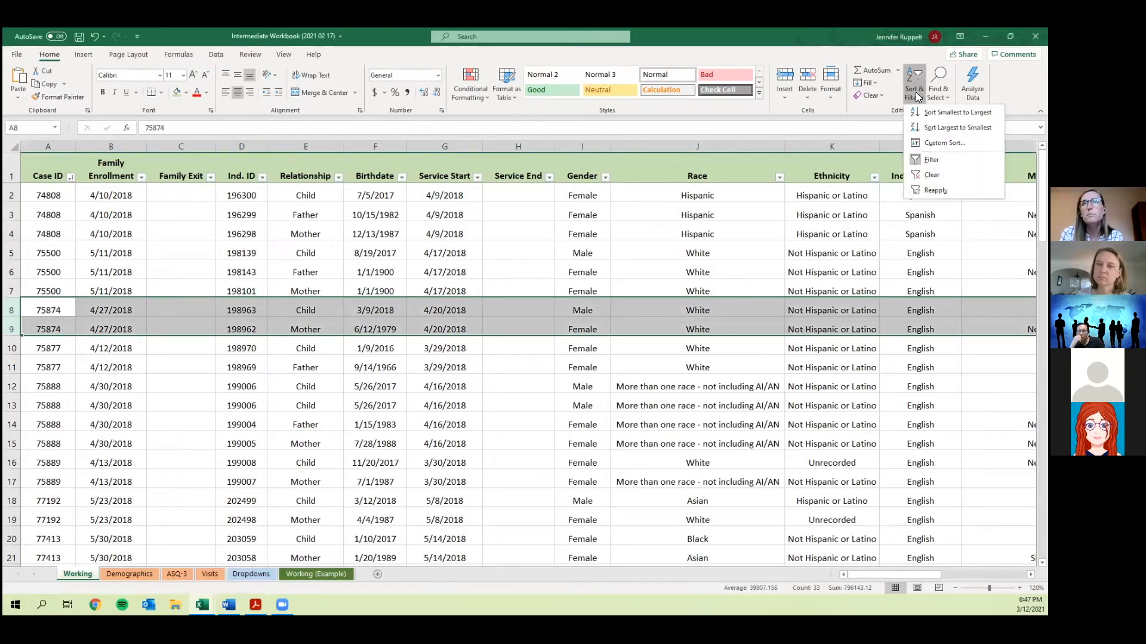
pyautogui.click(931, 176)
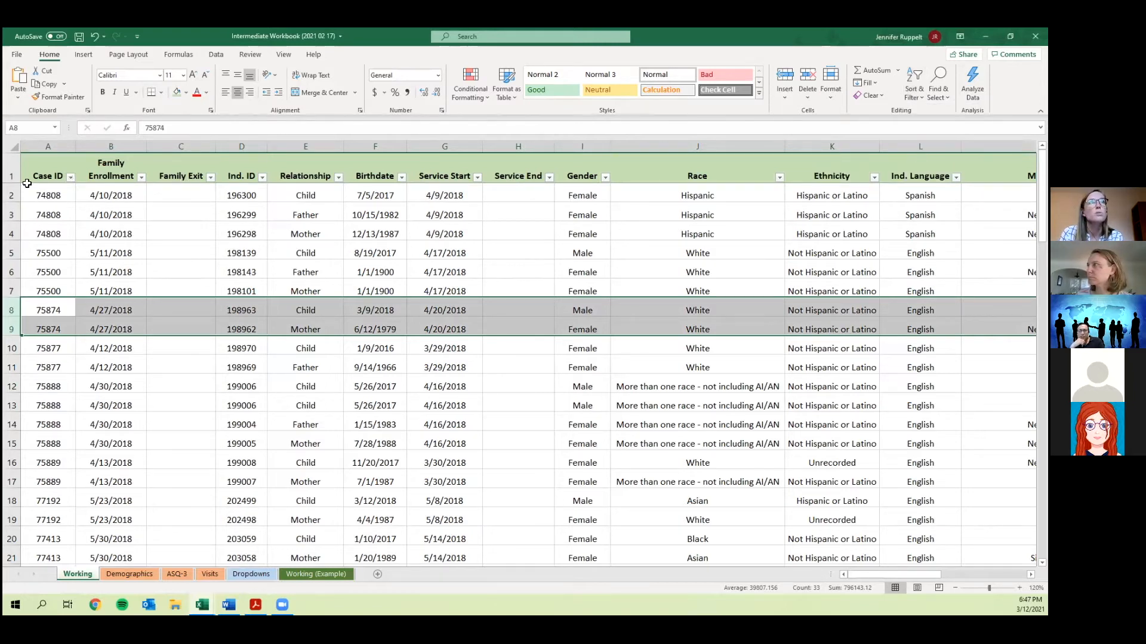
# Turn off the Working sheet's header filters and turn them back on.
pyautogui.click(178, 249)
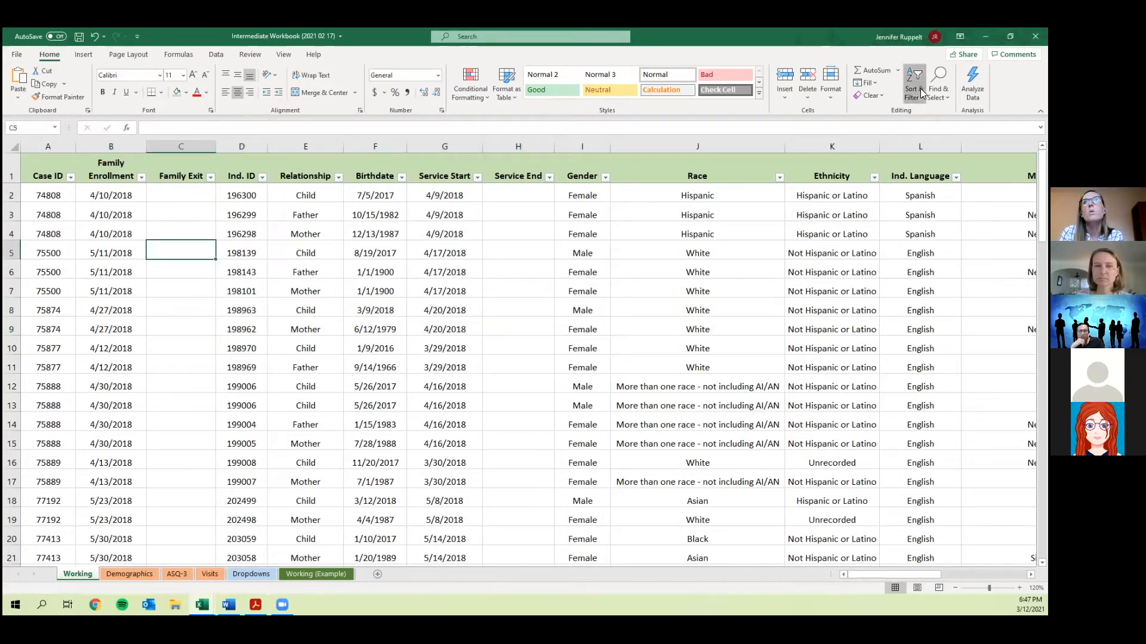
pyautogui.click(920, 89)
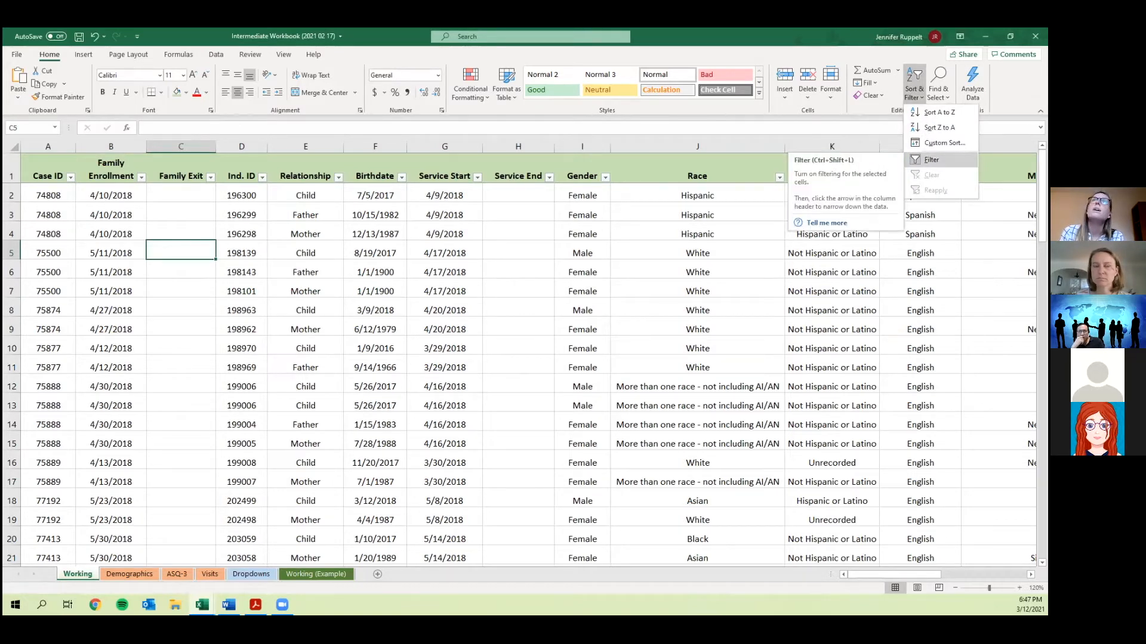
pyautogui.click(931, 160)
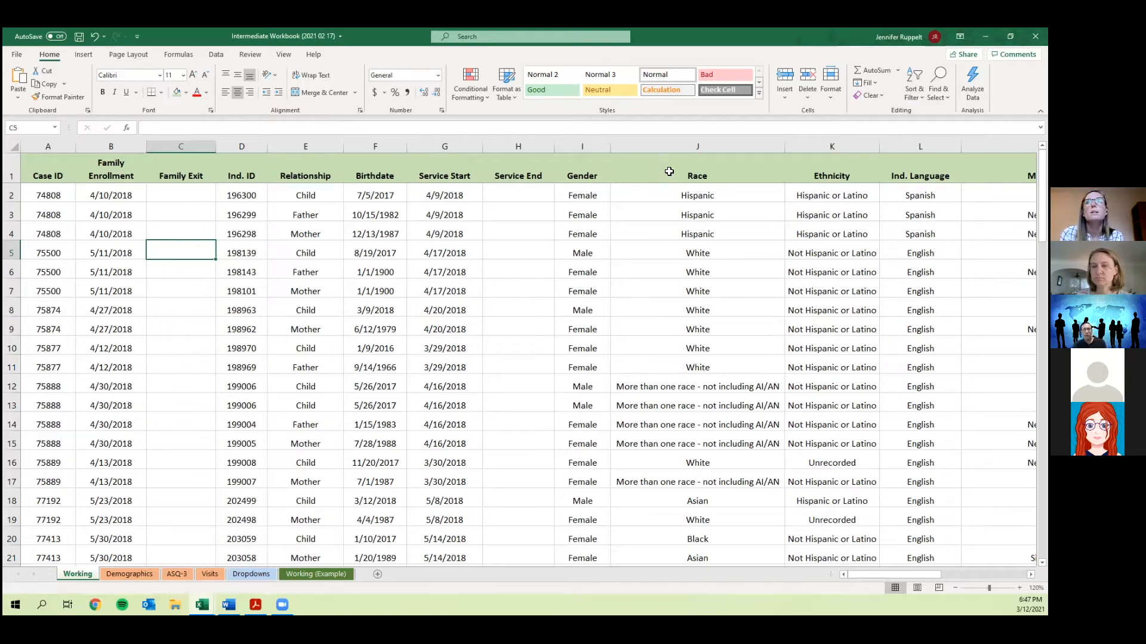
pyautogui.click(912, 90)
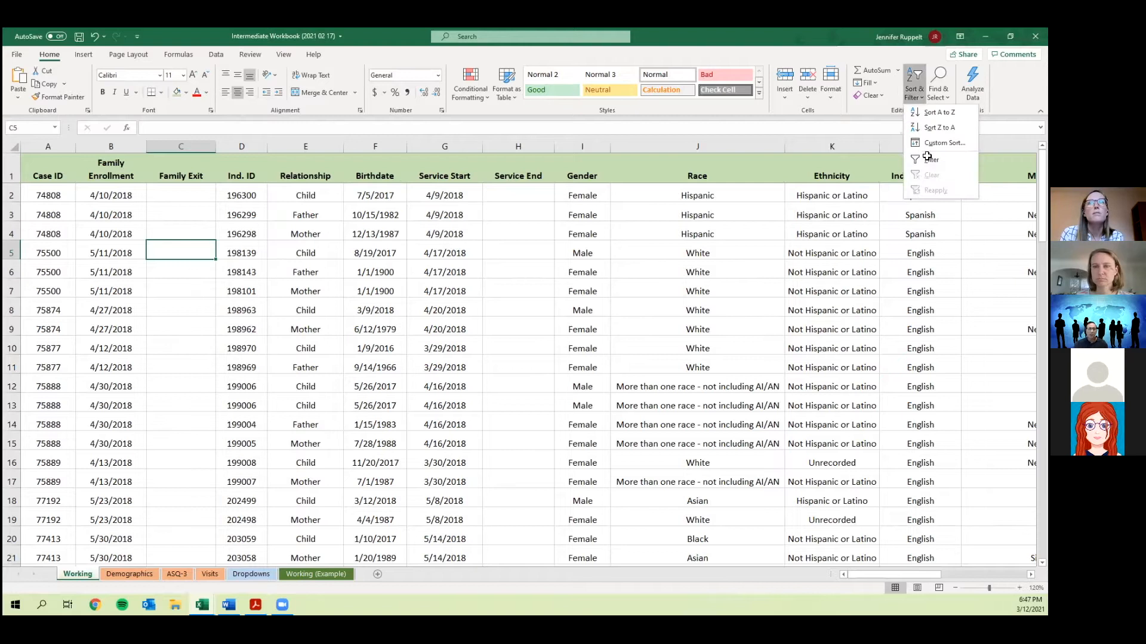
pyautogui.click(927, 157)
pyautogui.click(510, 245)
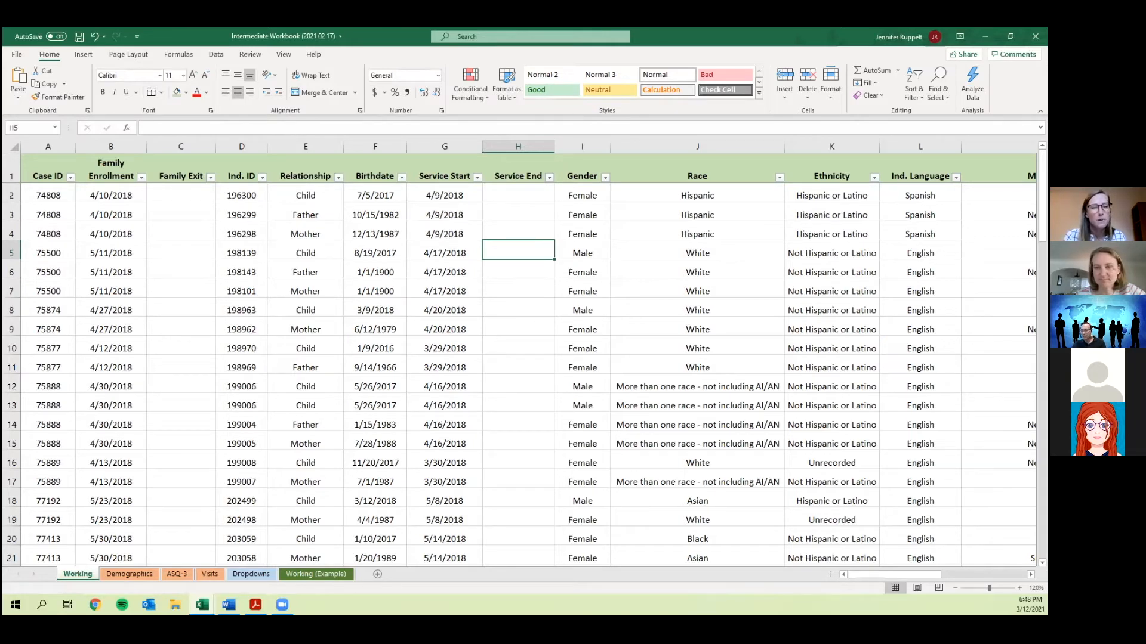
# View the Working sheet's Race and Ethnicity columns and open the Dropdowns sheet.
pyautogui.hotkey('alt', 'Tab')
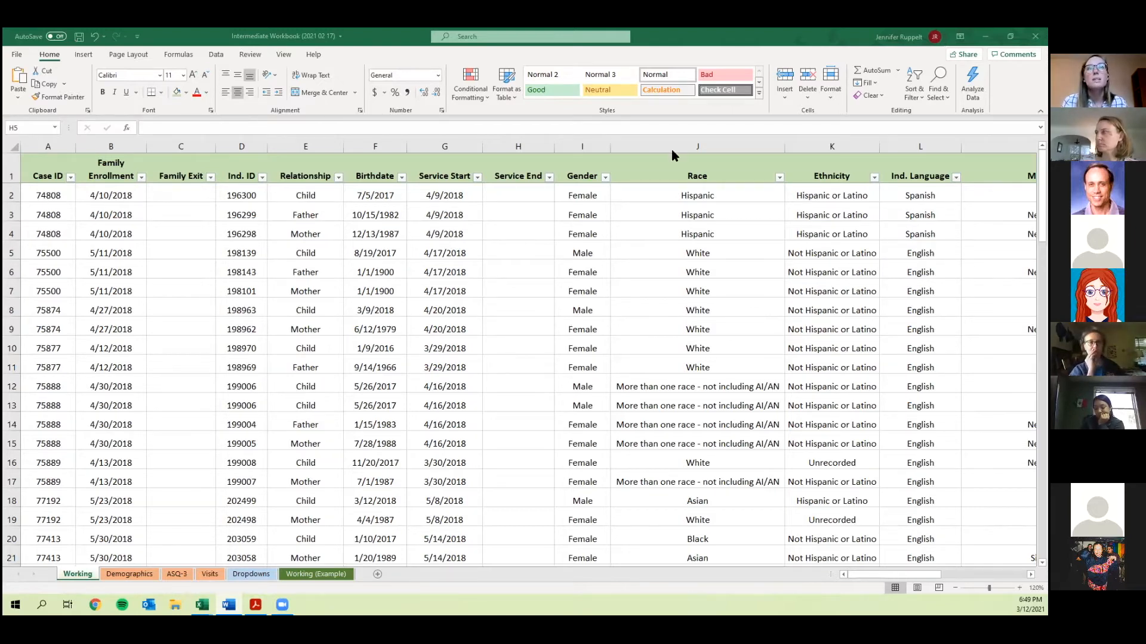
pyautogui.click(678, 197)
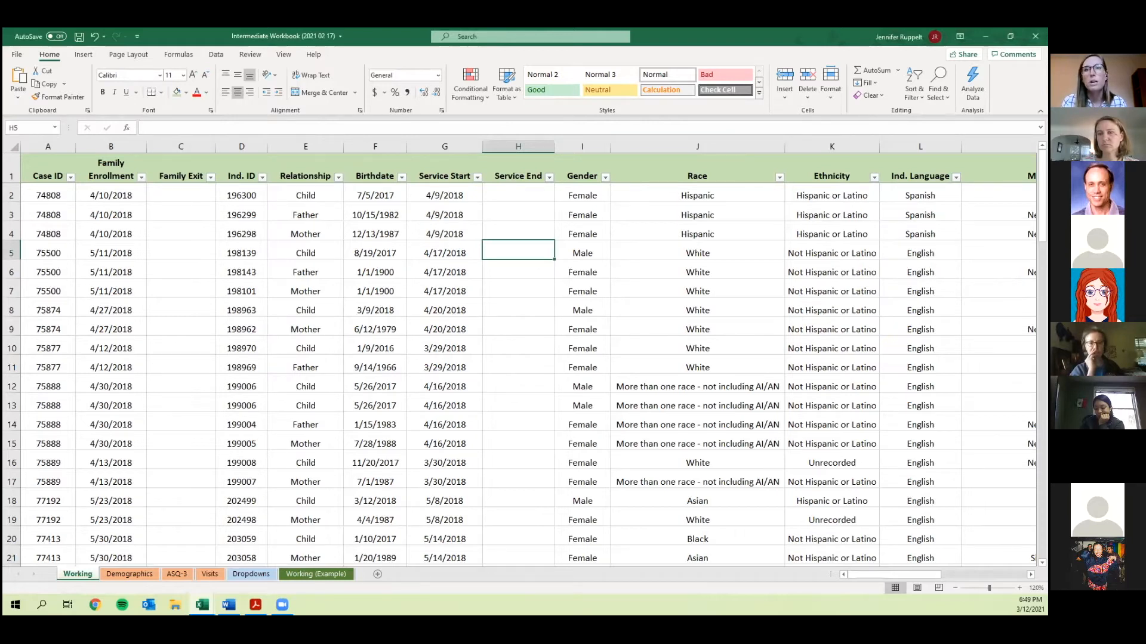
pyautogui.hscroll(2, 578, 226)
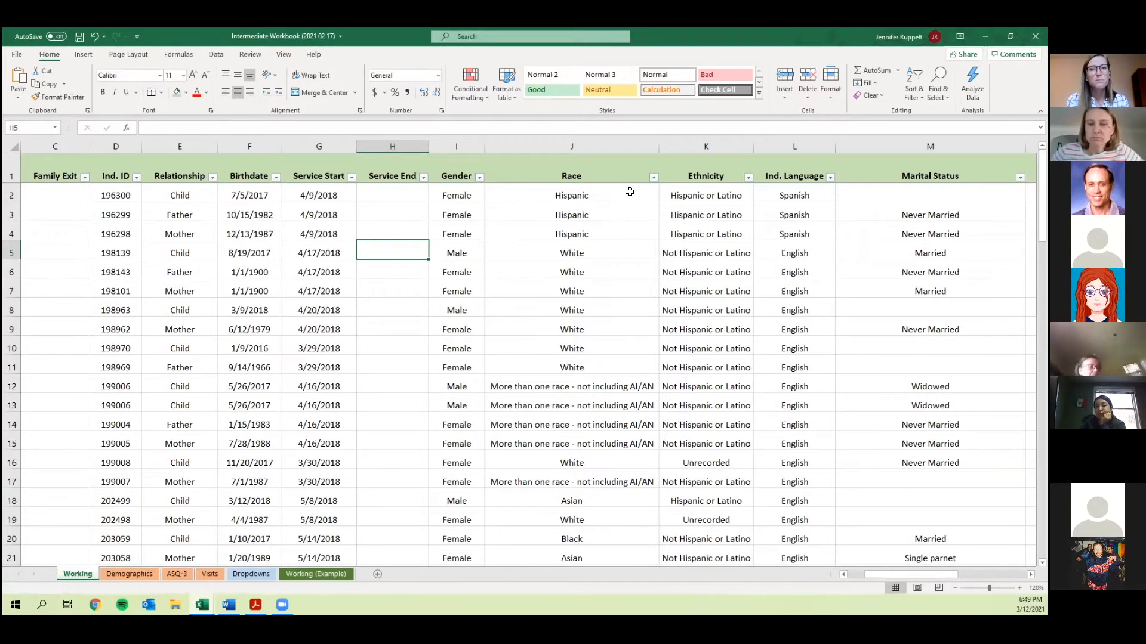
pyautogui.click(247, 575)
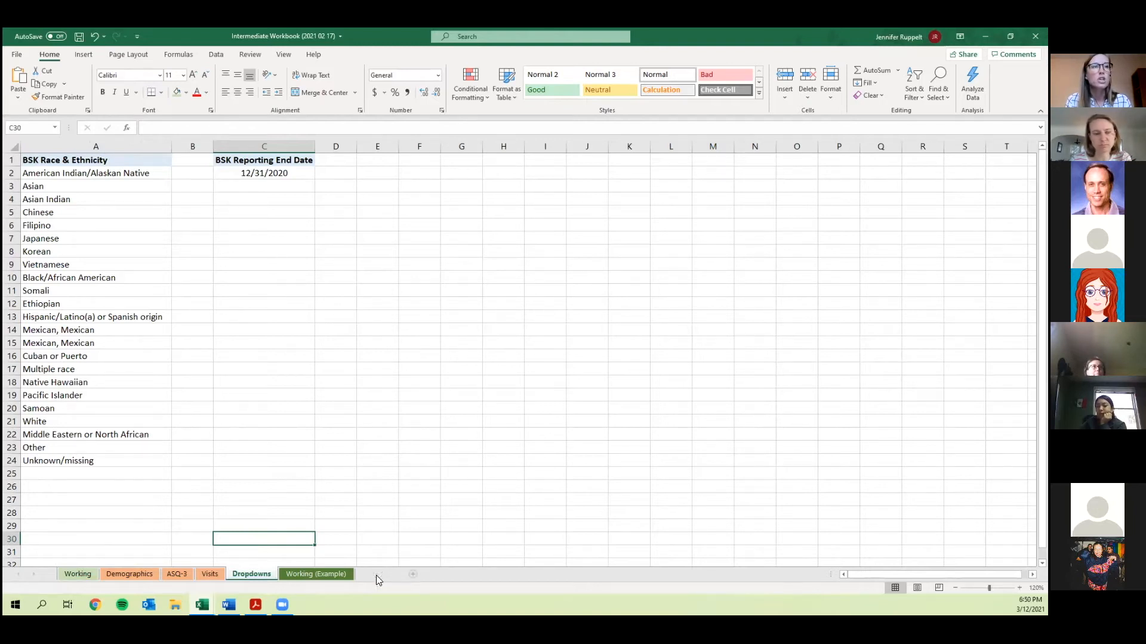
# Add a blank worksheet after the Dropdowns sheet, delete it and return to the Dropdowns sheet.
pyautogui.click(377, 575)
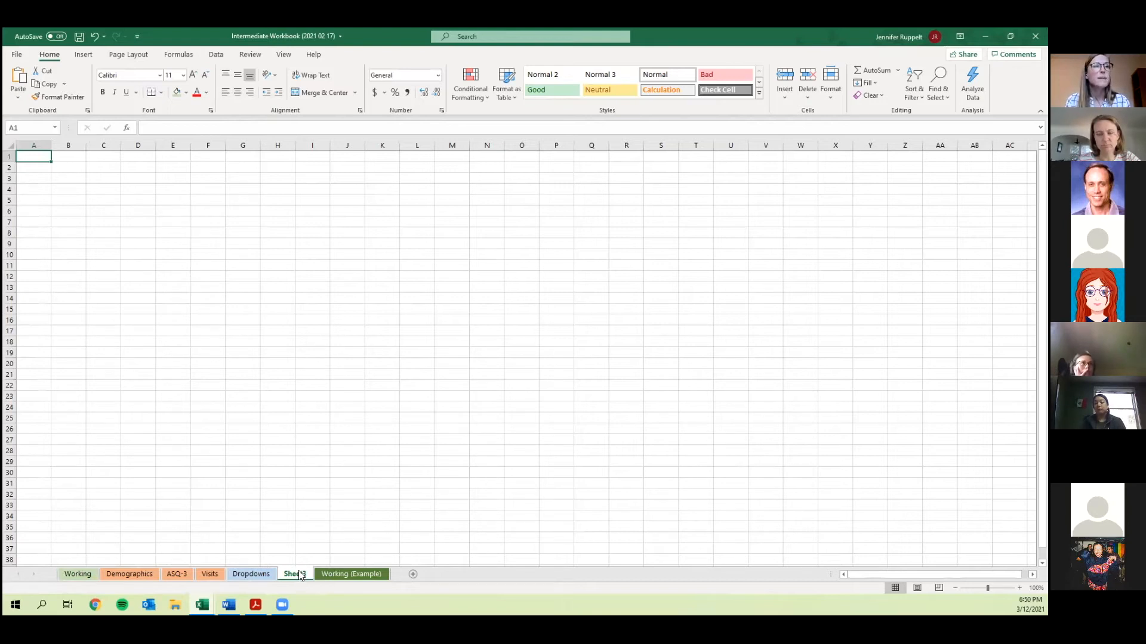
pyautogui.rightClick(299, 575)
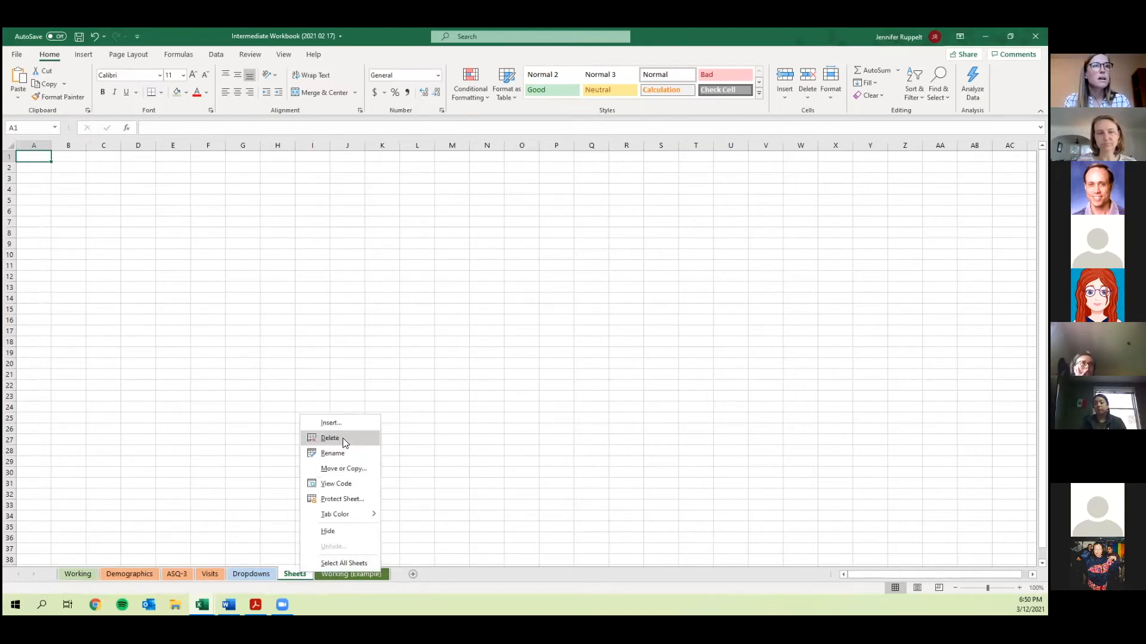
pyautogui.click(343, 438)
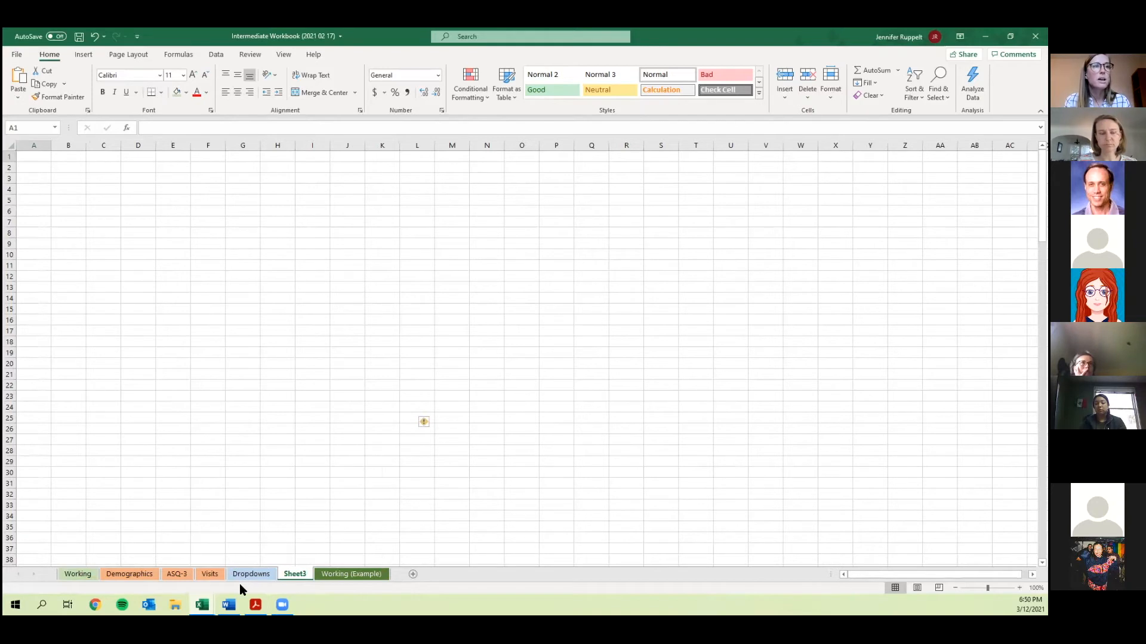
pyautogui.click(240, 580)
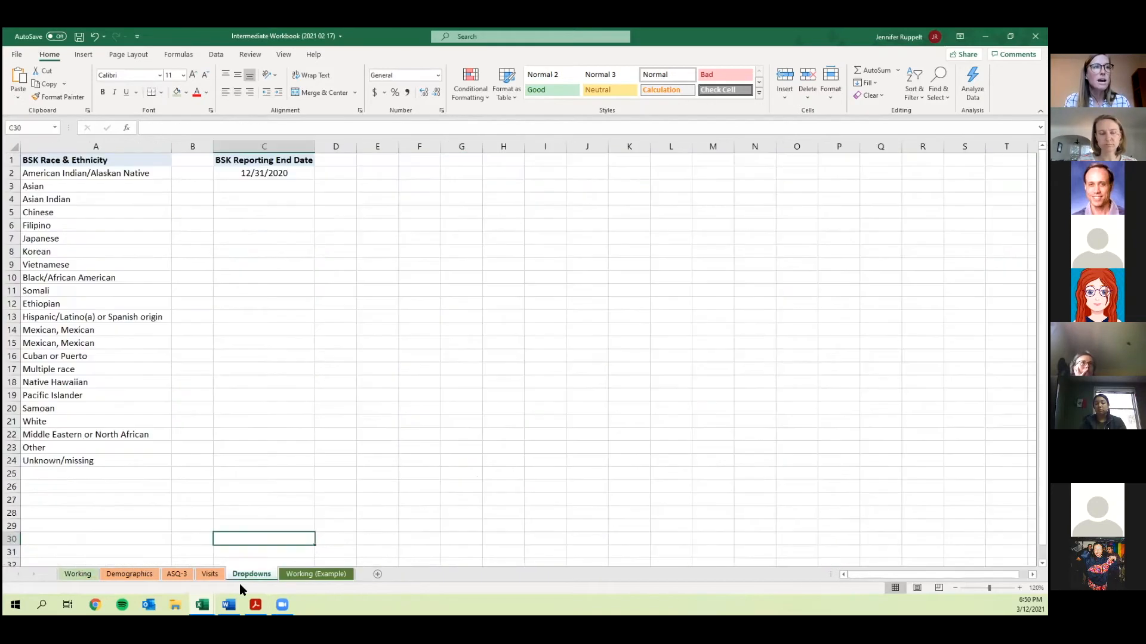
# Auto-fit the heights of rows 14 and 15 in the Dropdowns sheet's BSK Race & Ethnicity list.
pyautogui.click(184, 469)
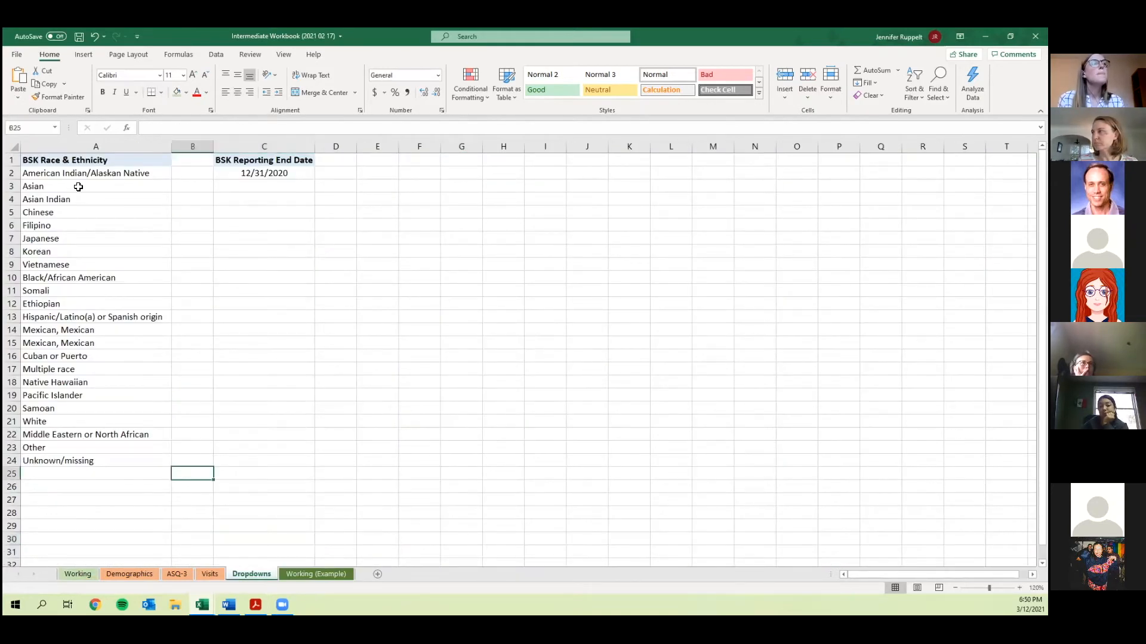
pyautogui.click(95, 159)
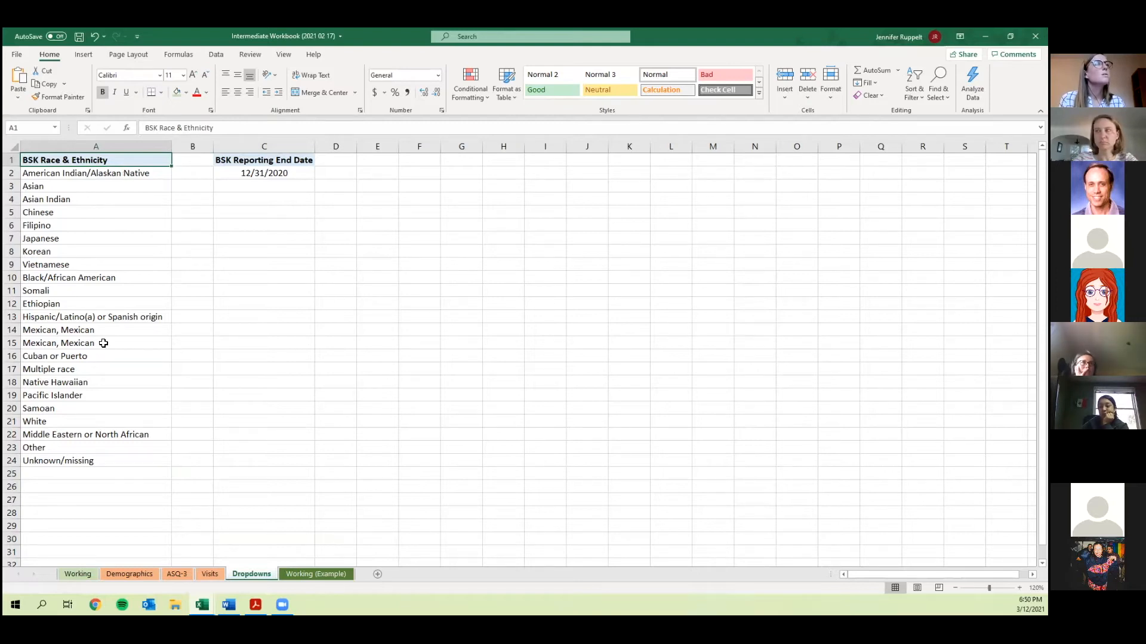
pyautogui.click(70, 332)
pyautogui.click(47, 344)
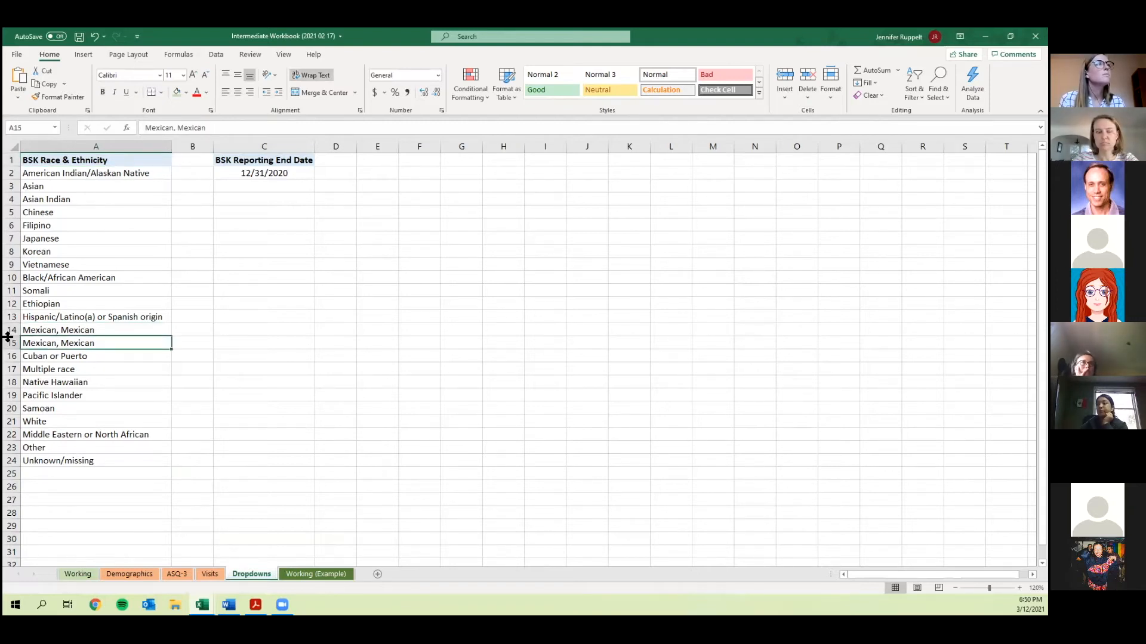
pyautogui.moveTo(12, 349); pyautogui.dragTo(13, 350)
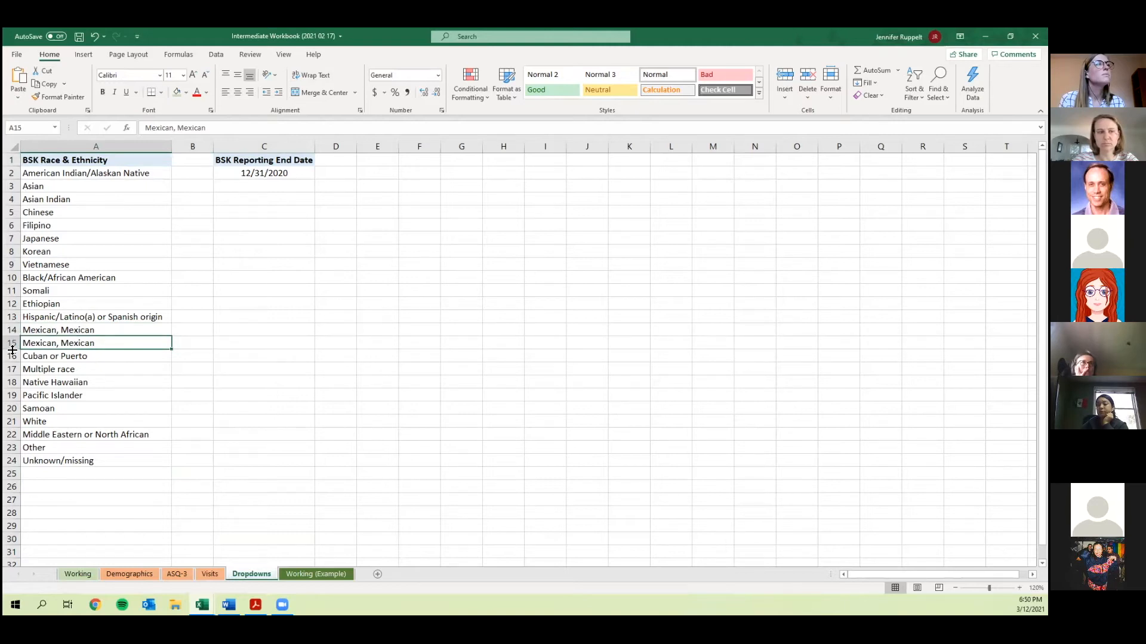
pyautogui.doubleClick(13, 337)
pyautogui.click(56, 332)
pyautogui.click(59, 359)
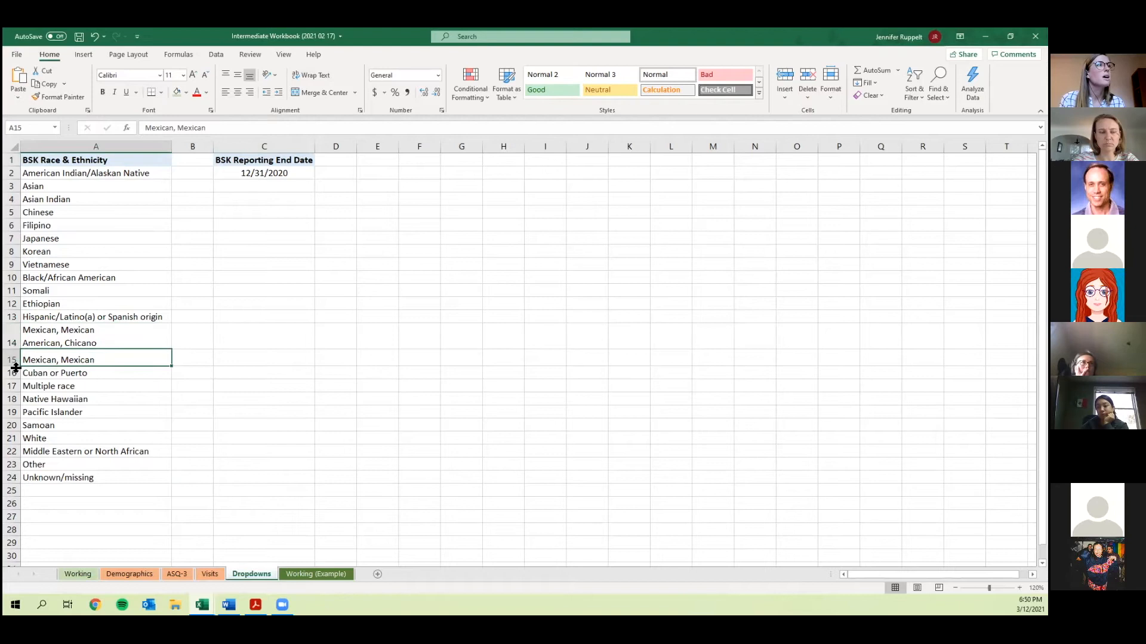
pyautogui.doubleClick(13, 366)
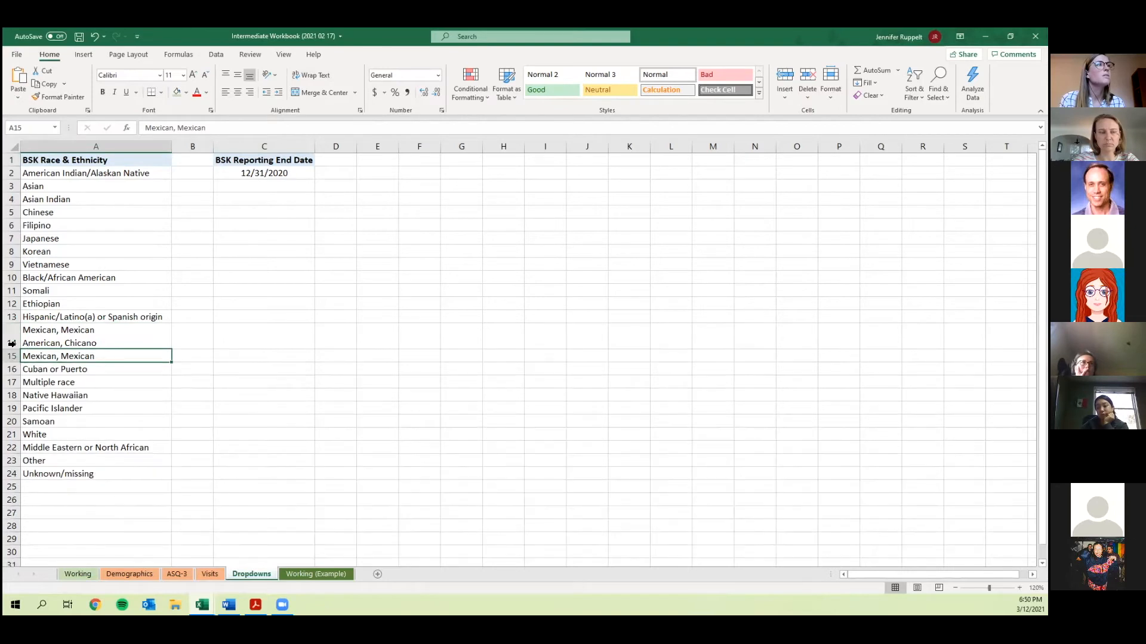
pyautogui.click(292, 399)
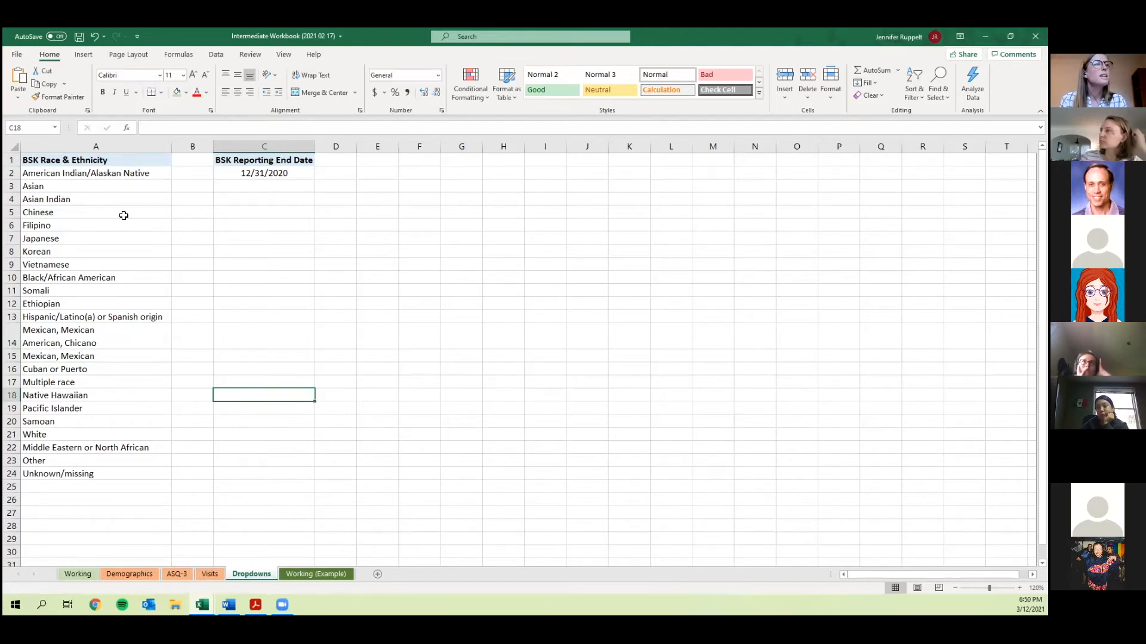
# Insert a blank column between Ethnicity and Ind. Language on the Working sheet.
pyautogui.click(85, 577)
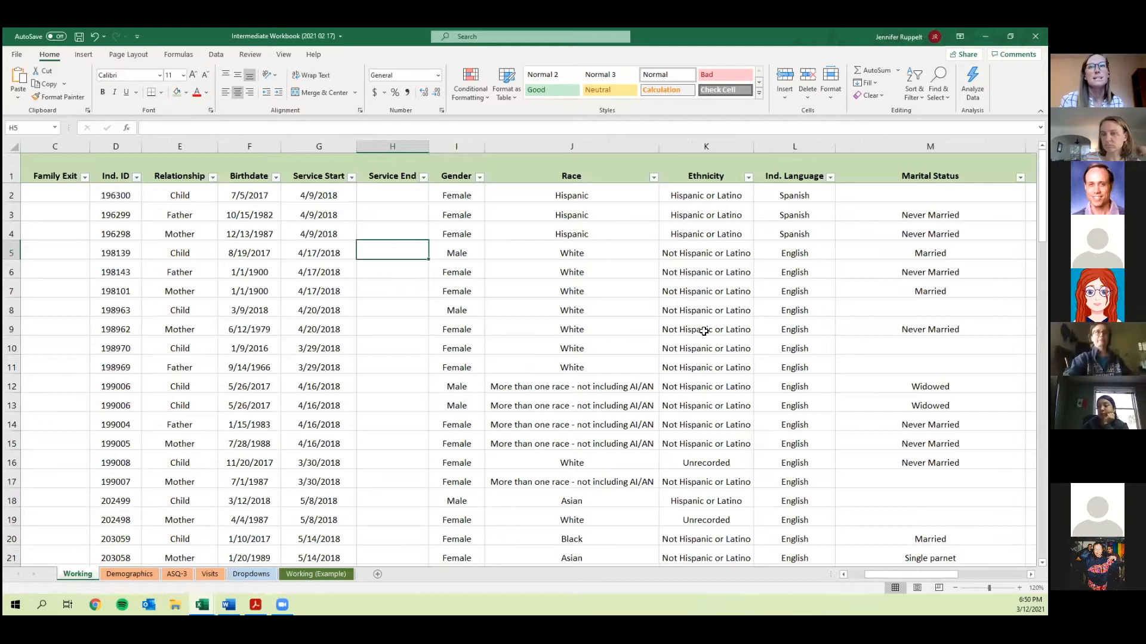
pyautogui.hscroll(2, 566, 164)
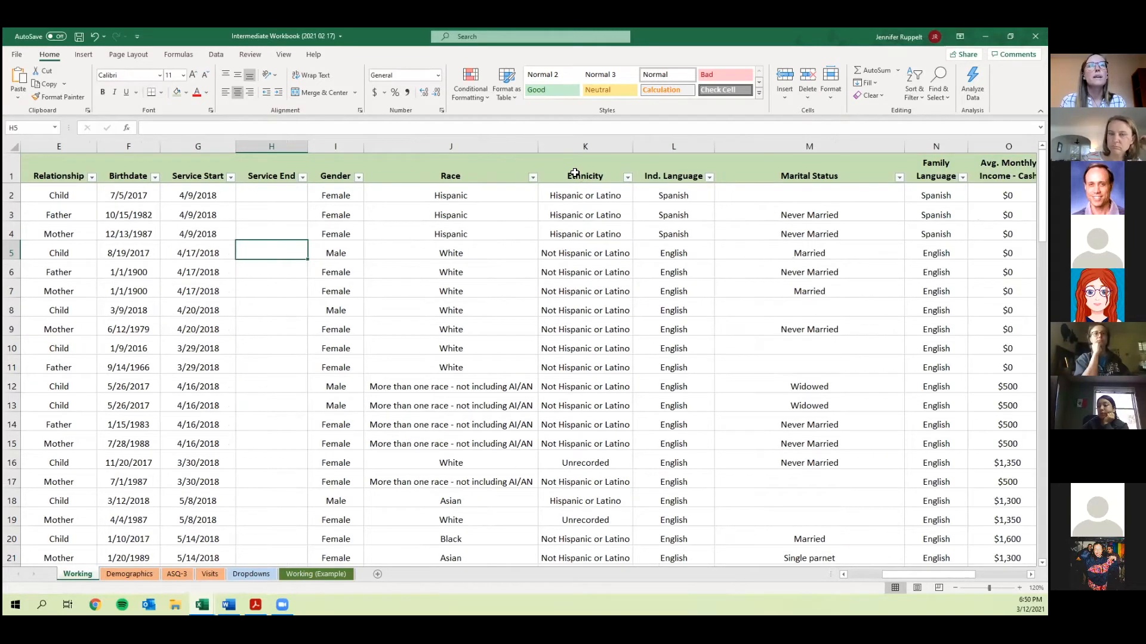
pyautogui.click(671, 147)
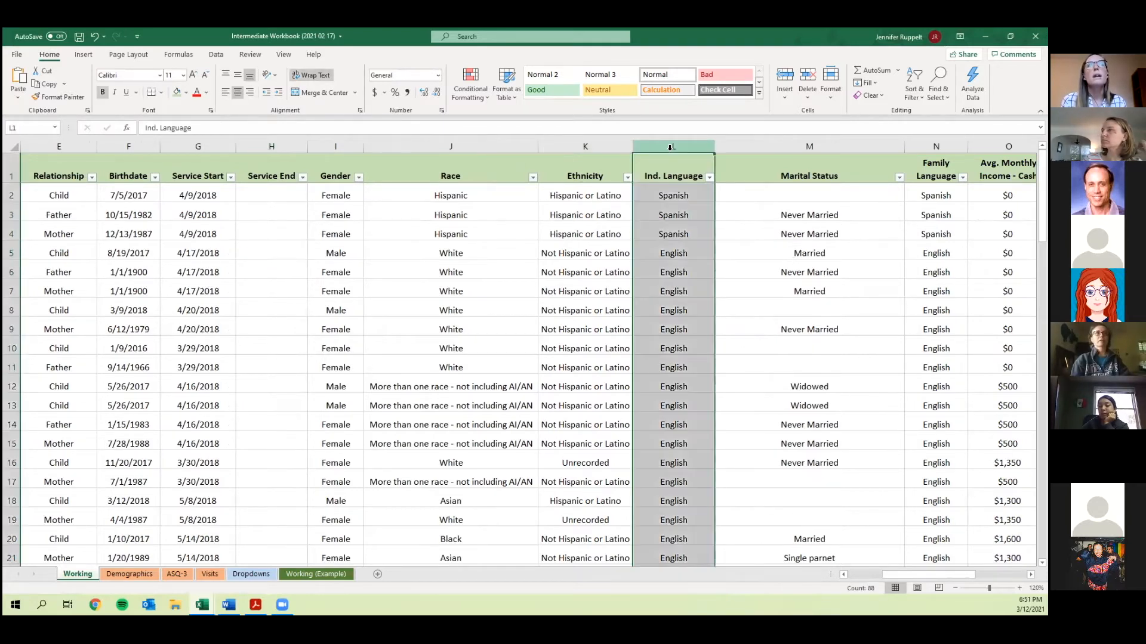
pyautogui.rightClick(672, 149)
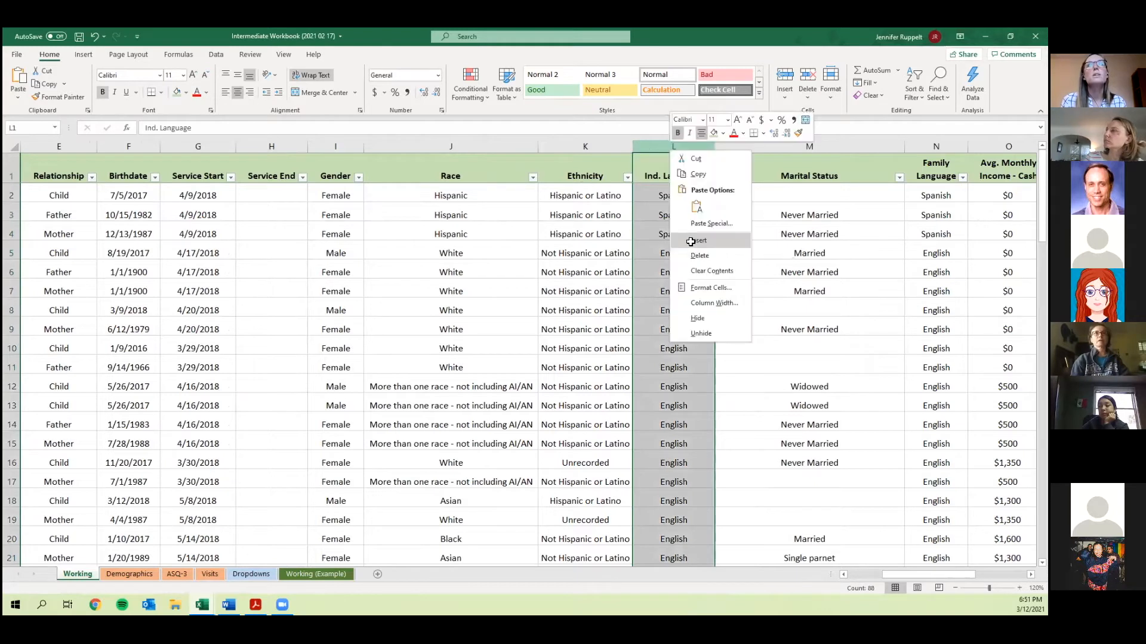
pyautogui.click(690, 241)
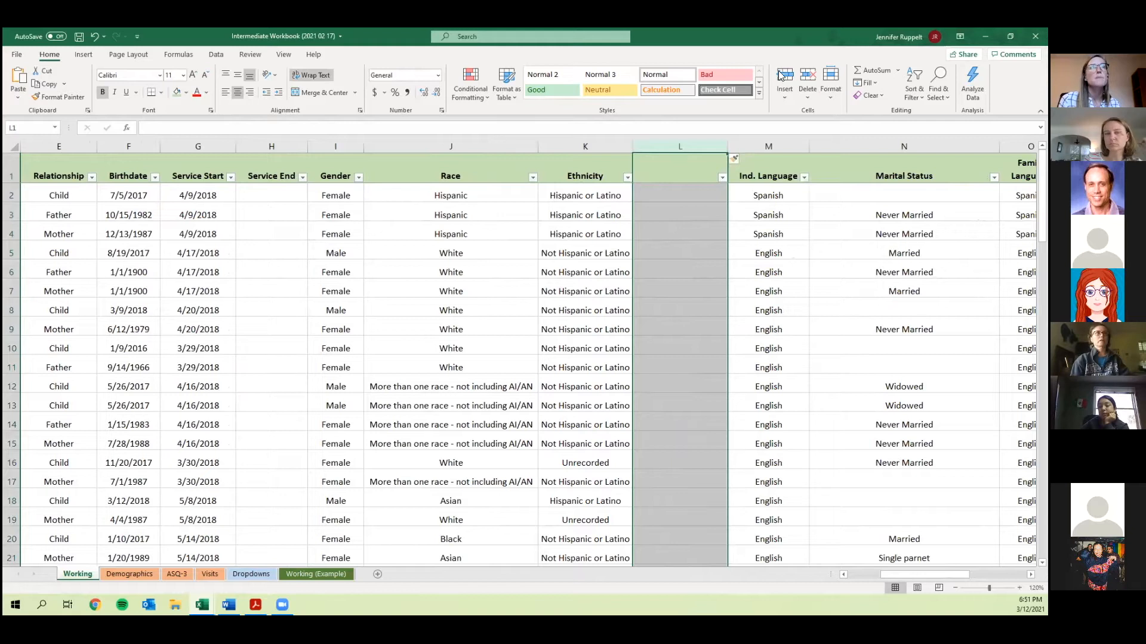
# Insert a second blank column before Ind. Language and undo that insertion.
pyautogui.click(780, 96)
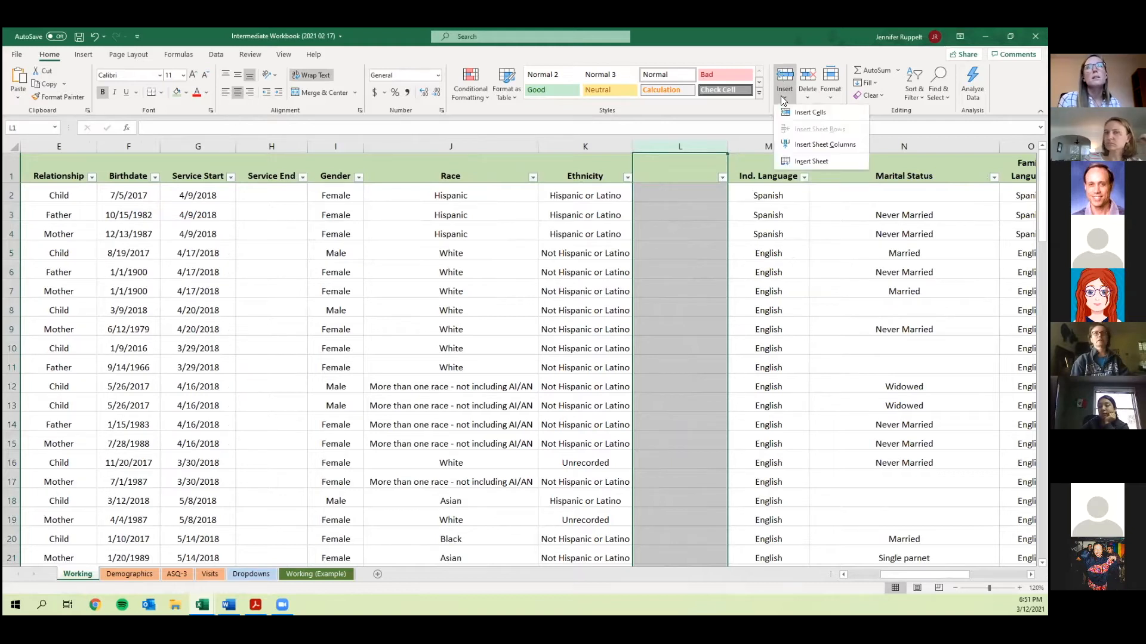
pyautogui.click(785, 144)
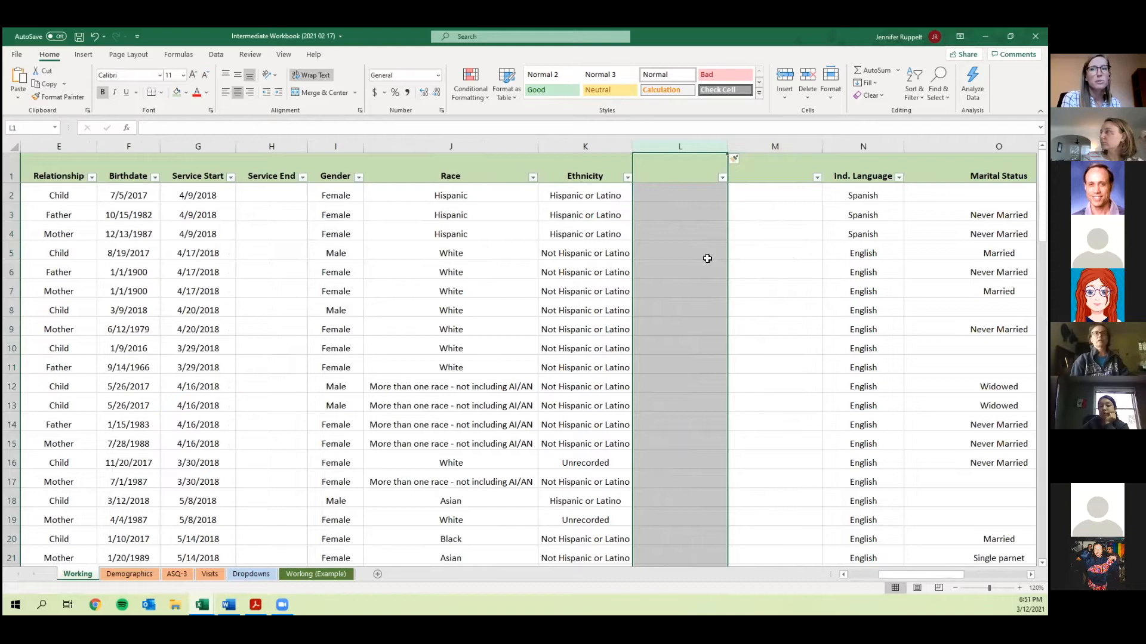
pyautogui.hotkey('ctrl', 'z')
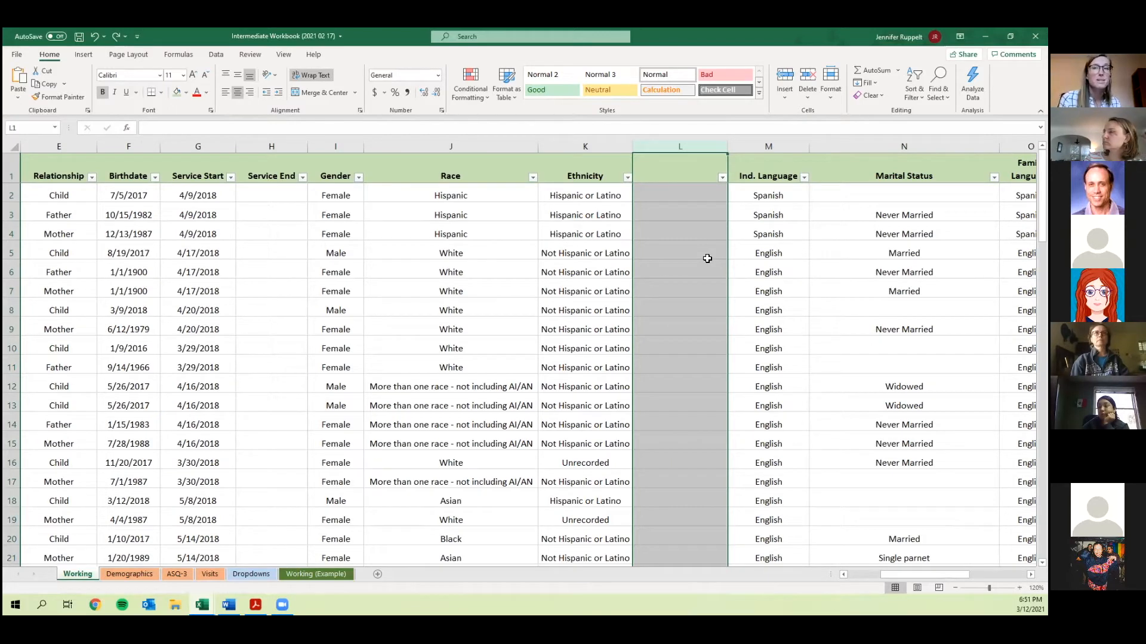
# Enter the header "BSK Race & Ethnicity" in cell L1 and auto-fit the column's width.
pyautogui.click(666, 171)
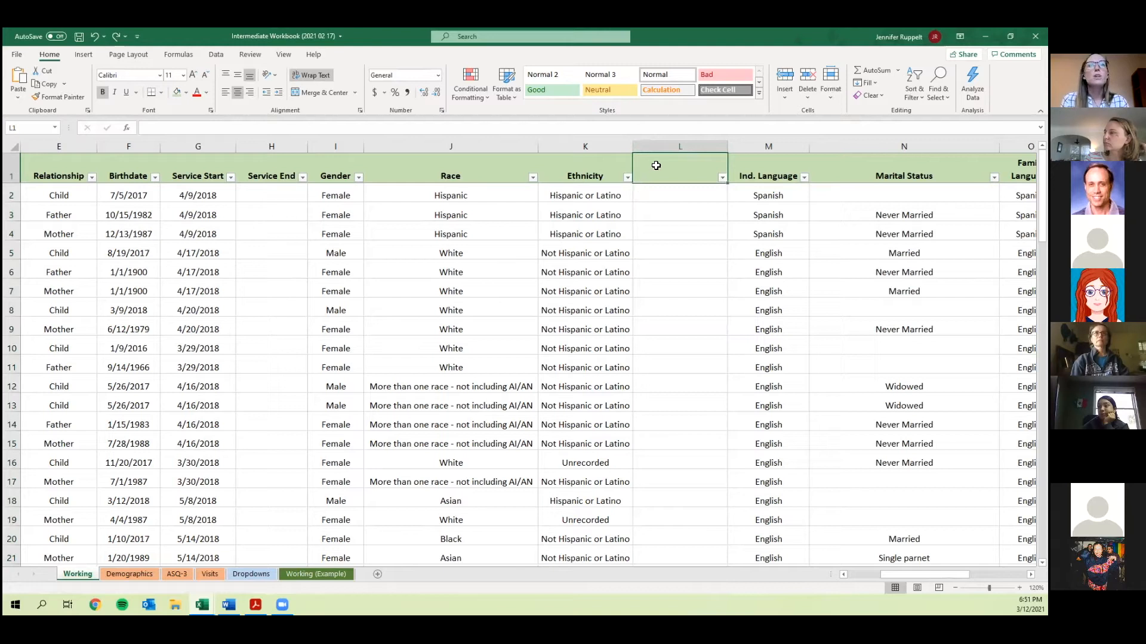
pyautogui.write('BSK Ra')
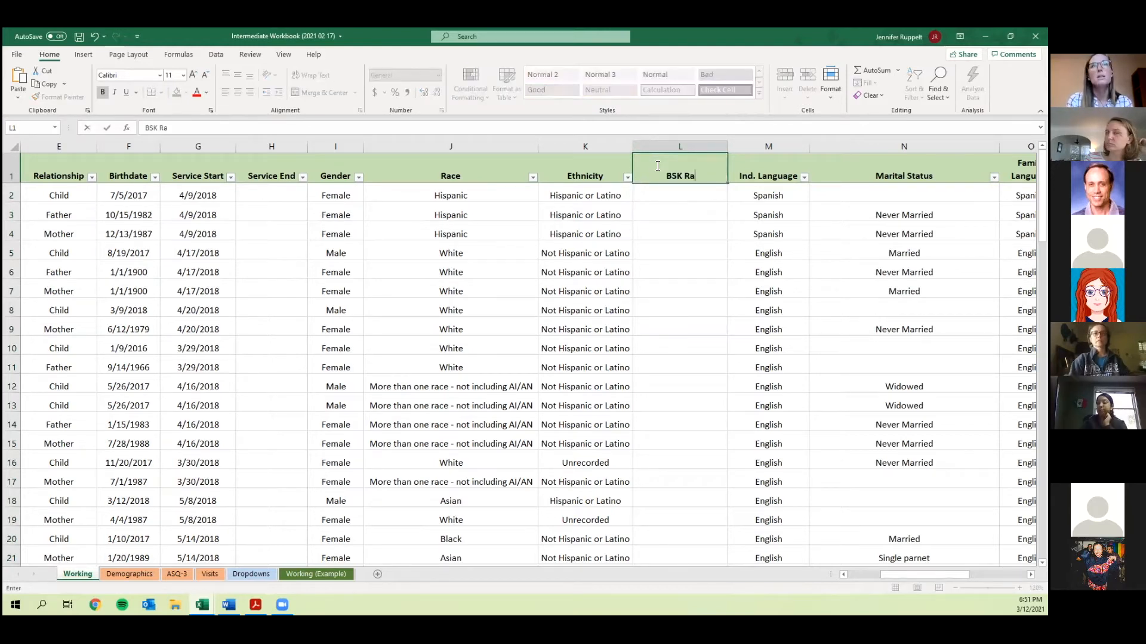
pyautogui.write('ce & Ethnicity')
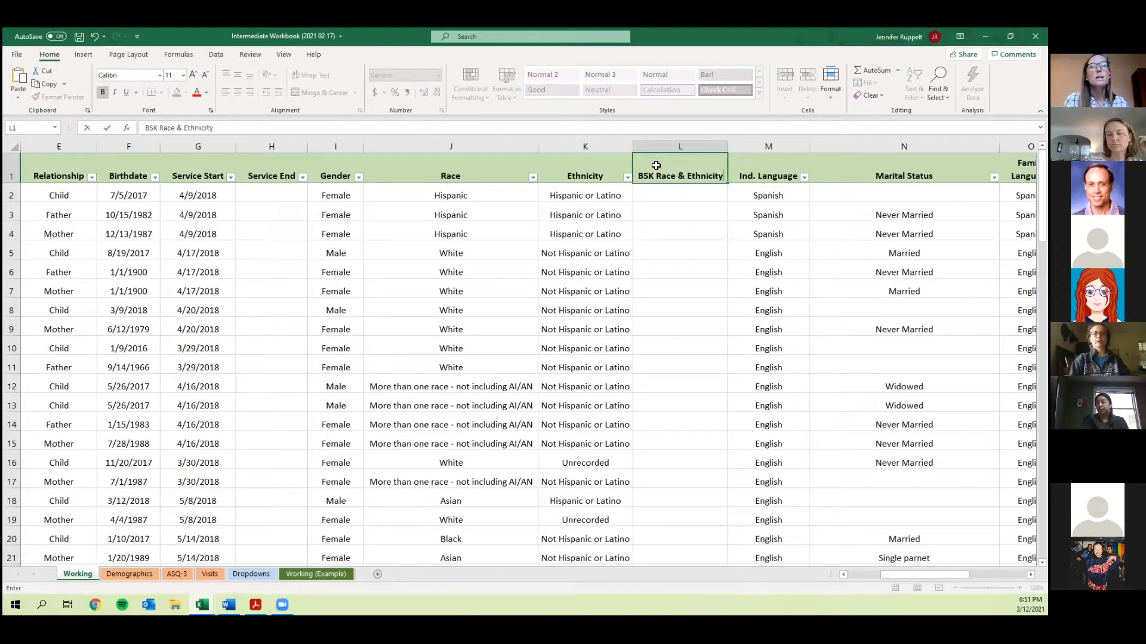
pyautogui.press('Return')
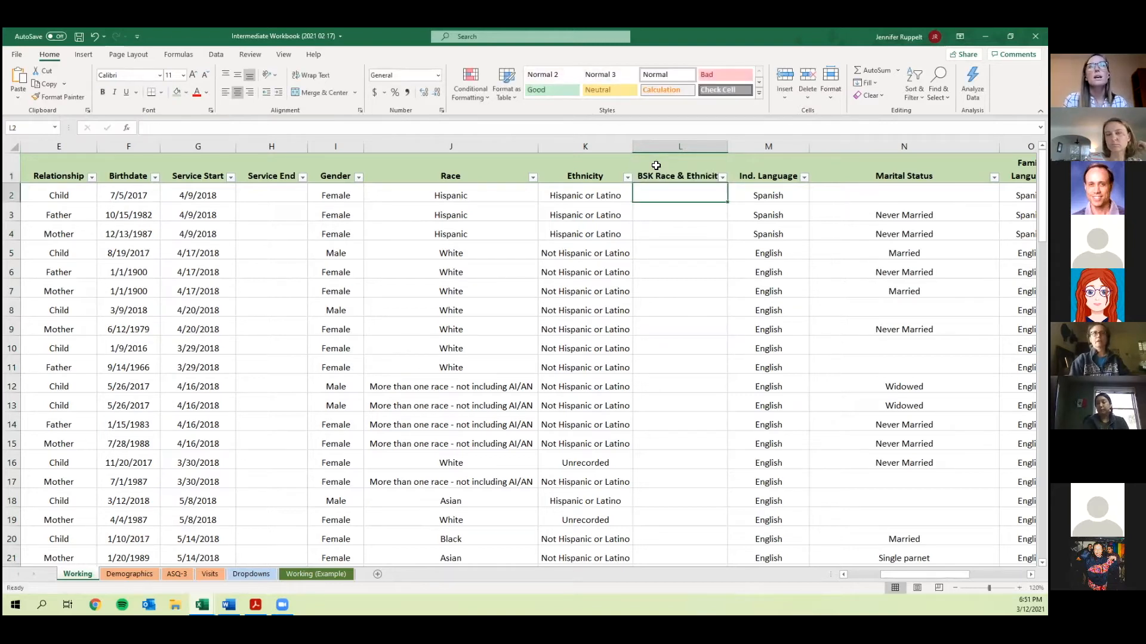
pyautogui.doubleClick(729, 146)
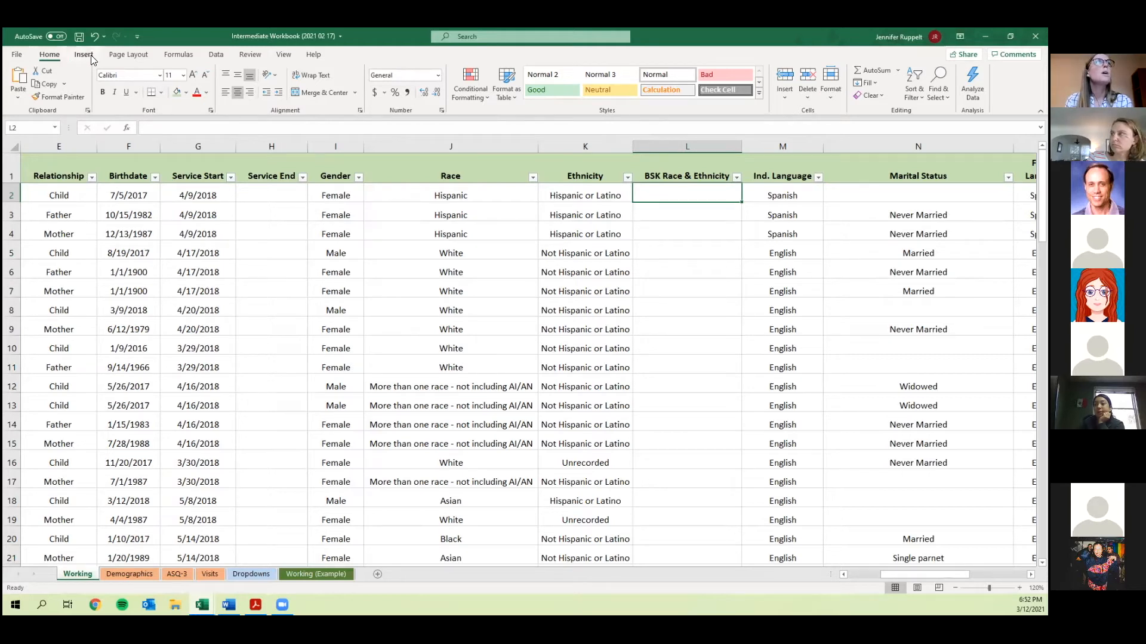
# Start a data validation rule for cell L2 on the Working sheet that allows a List.
pyautogui.click(213, 55)
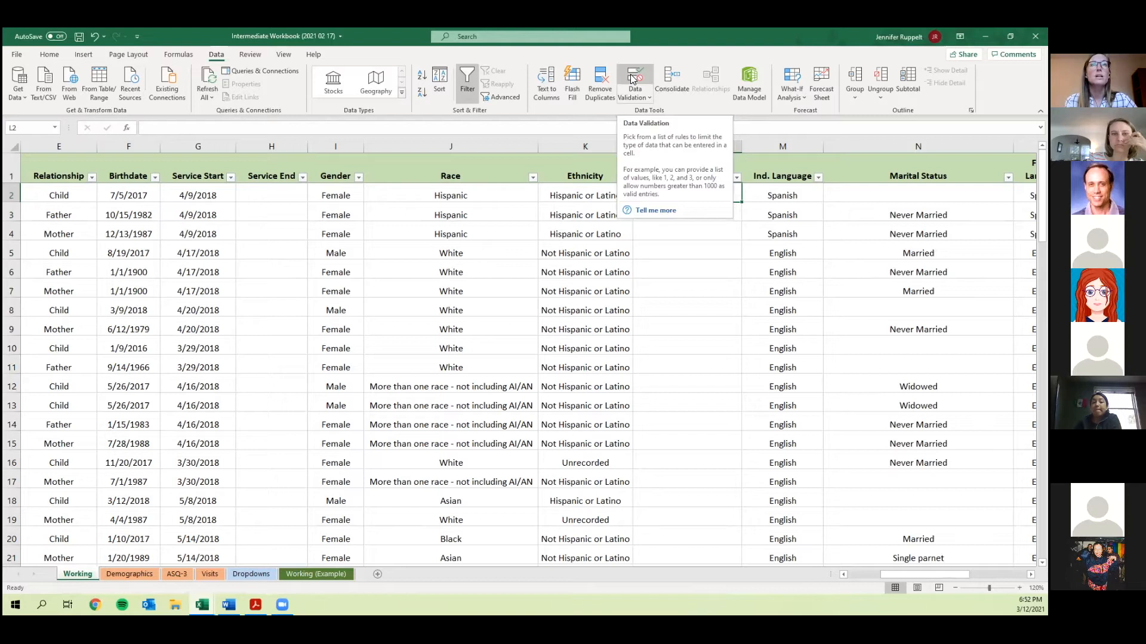
pyautogui.click(633, 79)
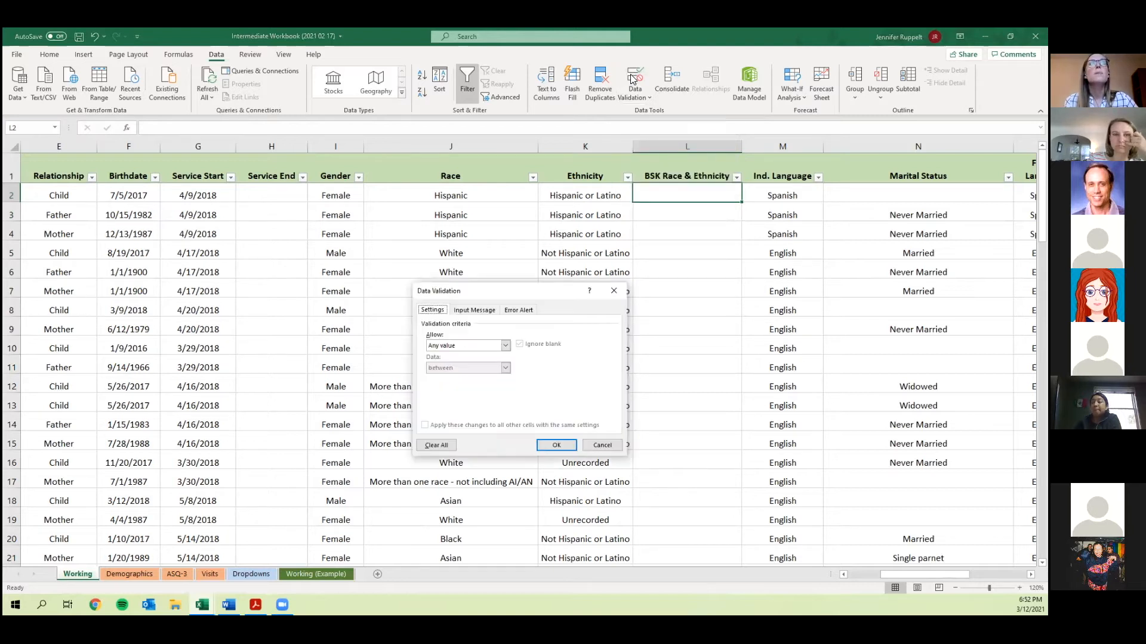
pyautogui.click(489, 346)
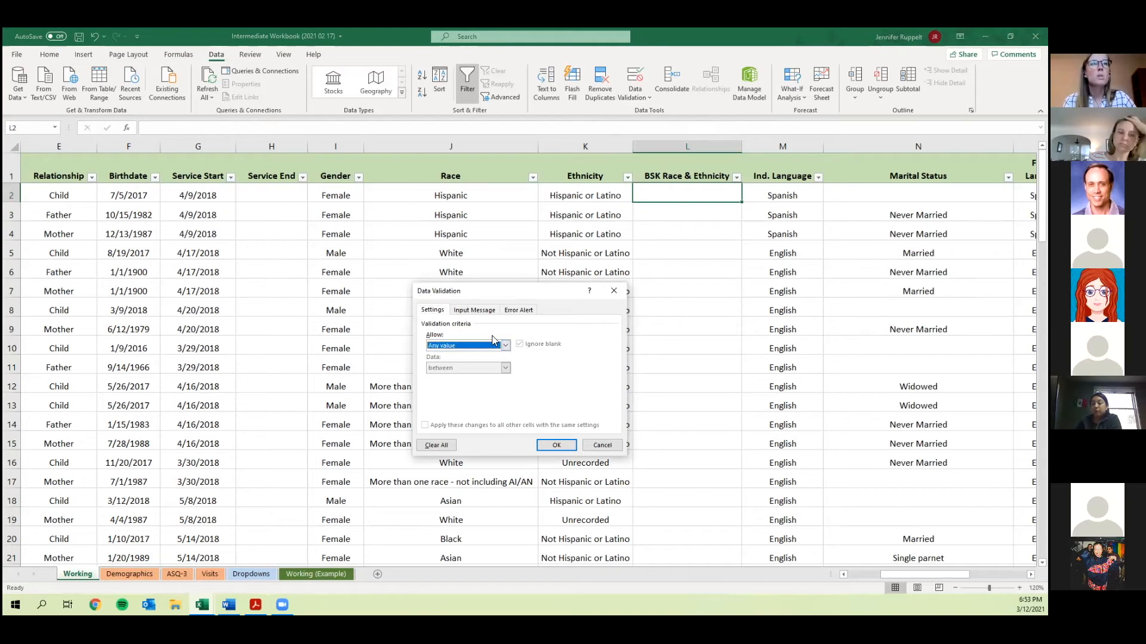
pyautogui.click(478, 346)
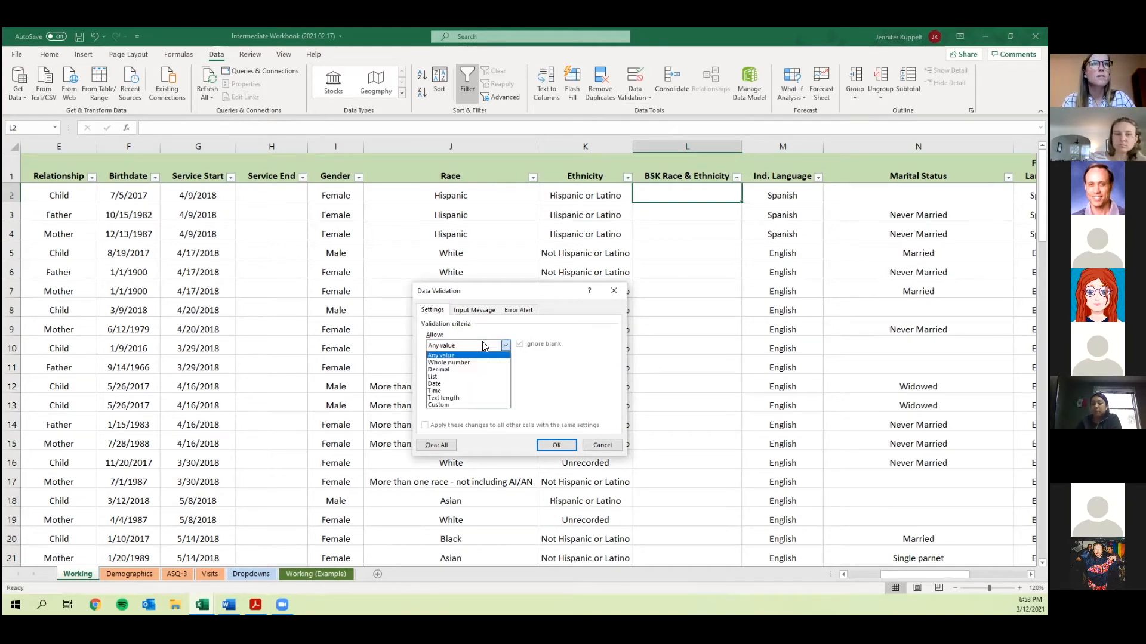
pyautogui.click(493, 377)
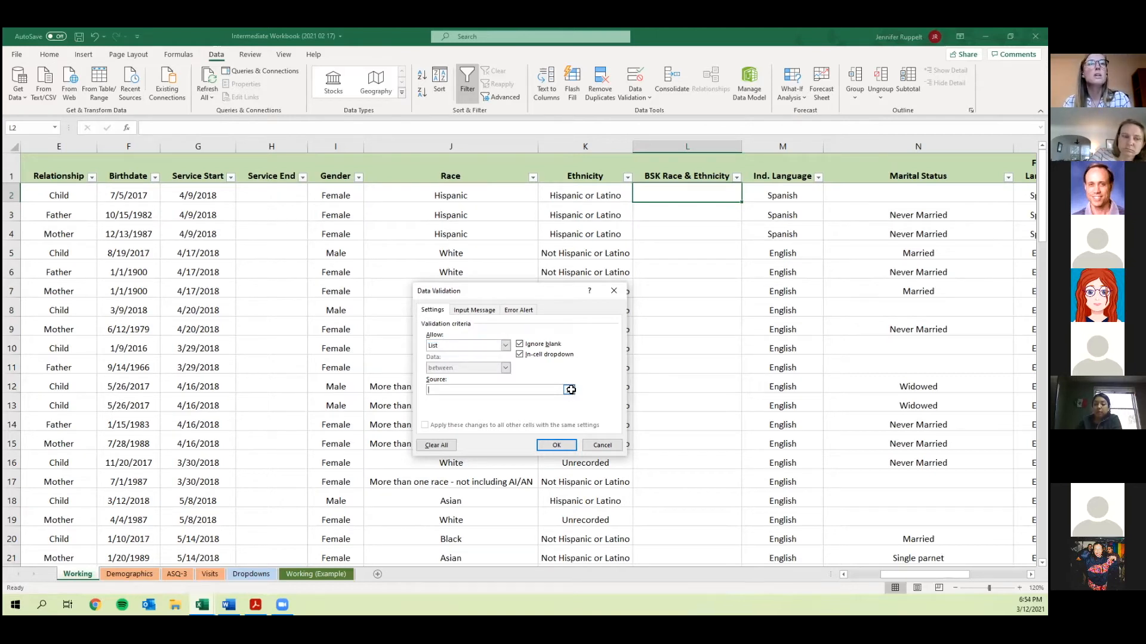
# Set the validation list source to =Dropdowns!$A$2:$A$24 and apply the rule to cell L2.
pyautogui.click(568, 391)
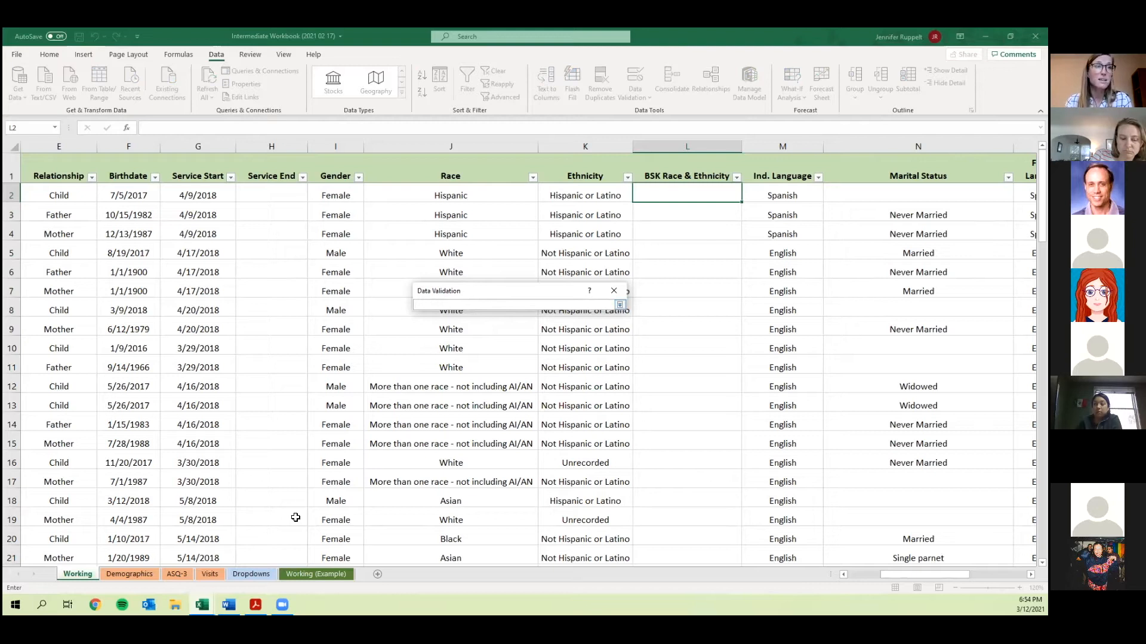
pyautogui.click(252, 574)
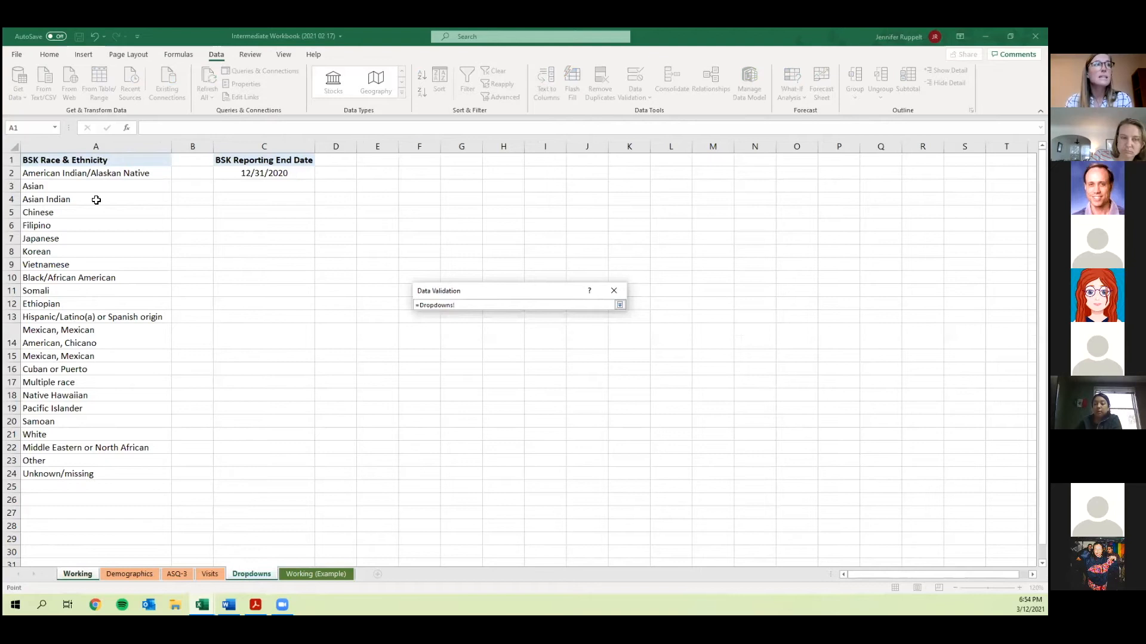
pyautogui.click(108, 172)
pyautogui.moveTo(130, 487); pyautogui.dragTo(135, 466)
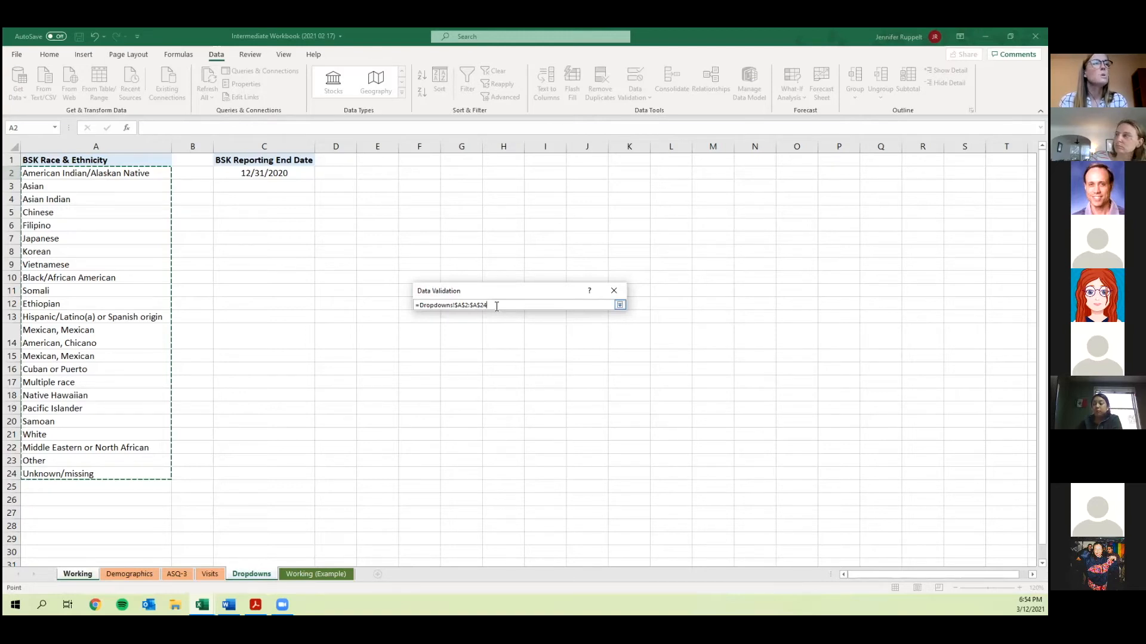
pyautogui.click(620, 305)
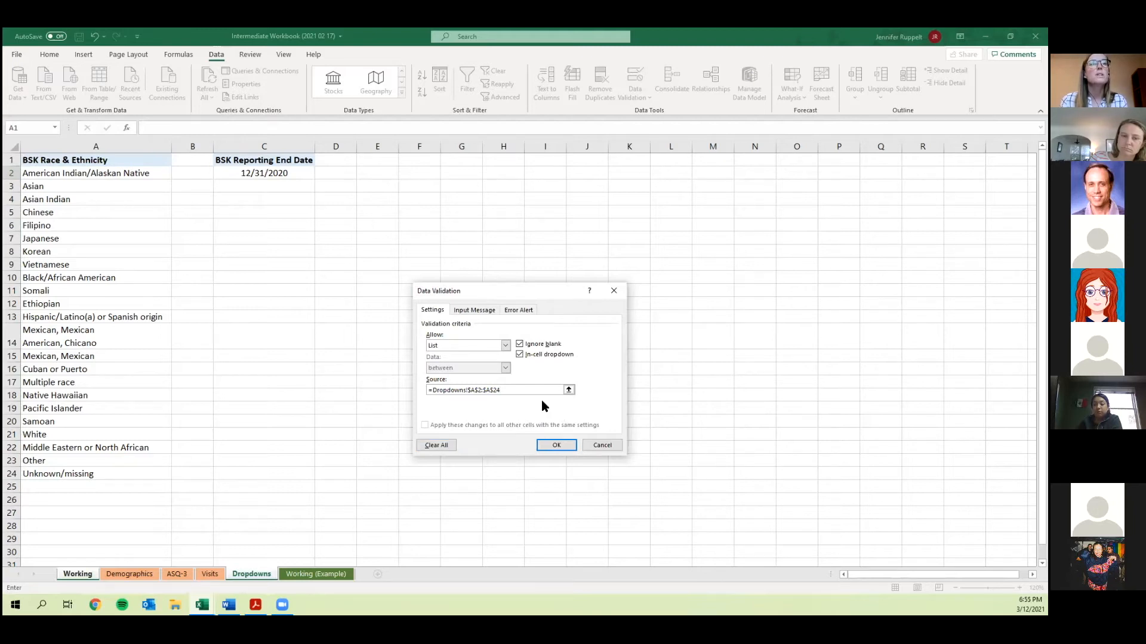
pyautogui.click(554, 444)
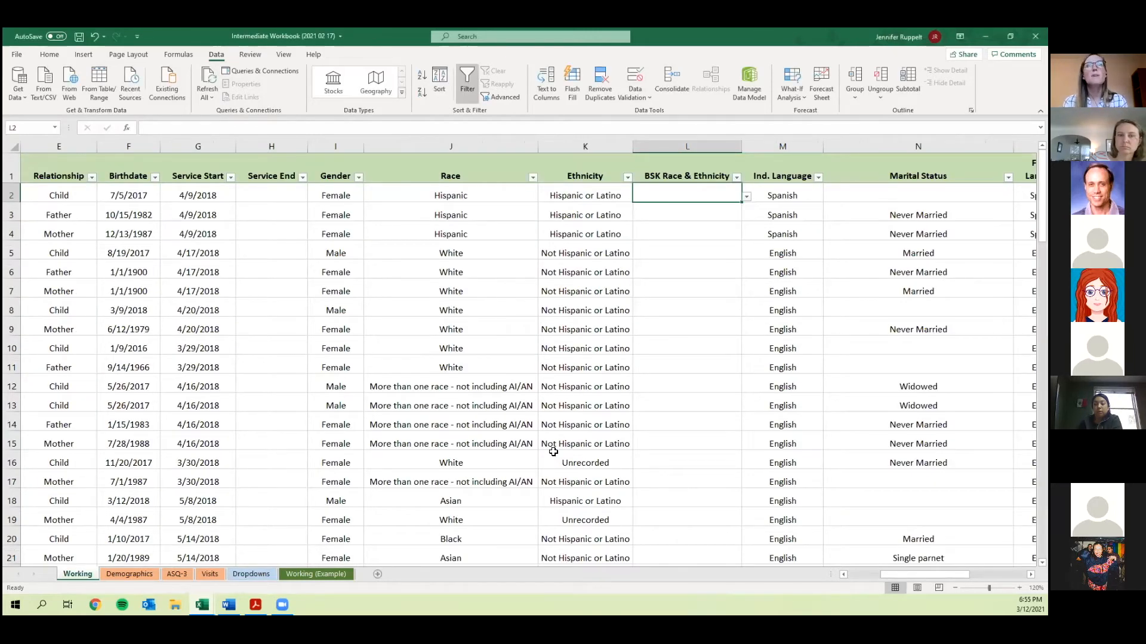
# Examine the options offered by the new dropdown list in cell L2.
pyautogui.click(746, 197)
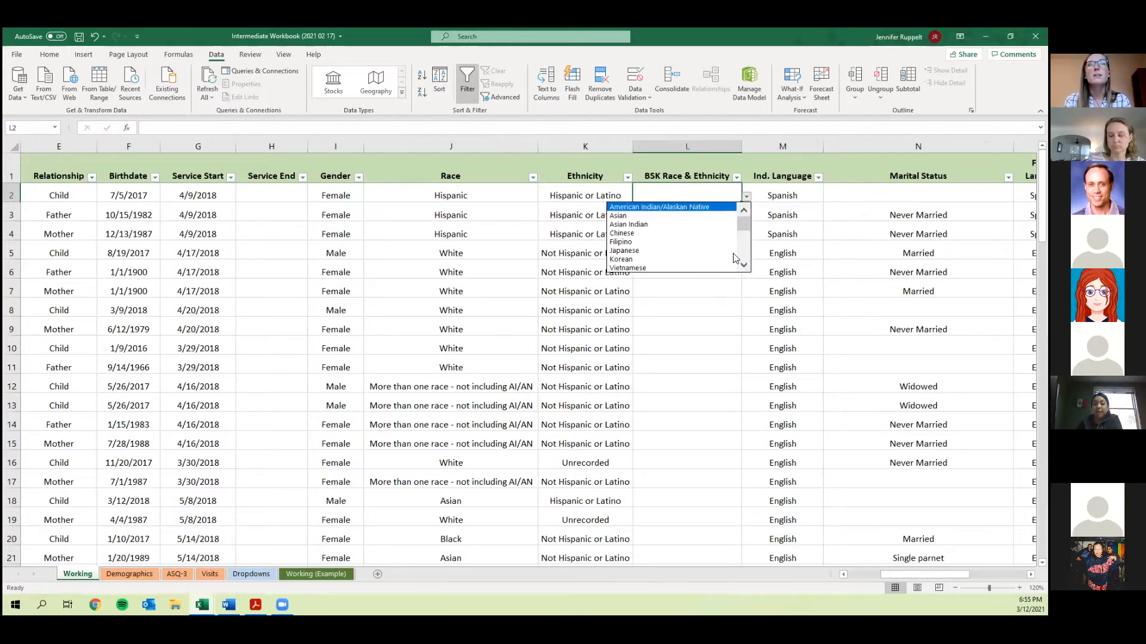
pyautogui.click(743, 265)
pyautogui.click(743, 265)
pyautogui.moveTo(744, 267); pyautogui.dragTo(745, 270)
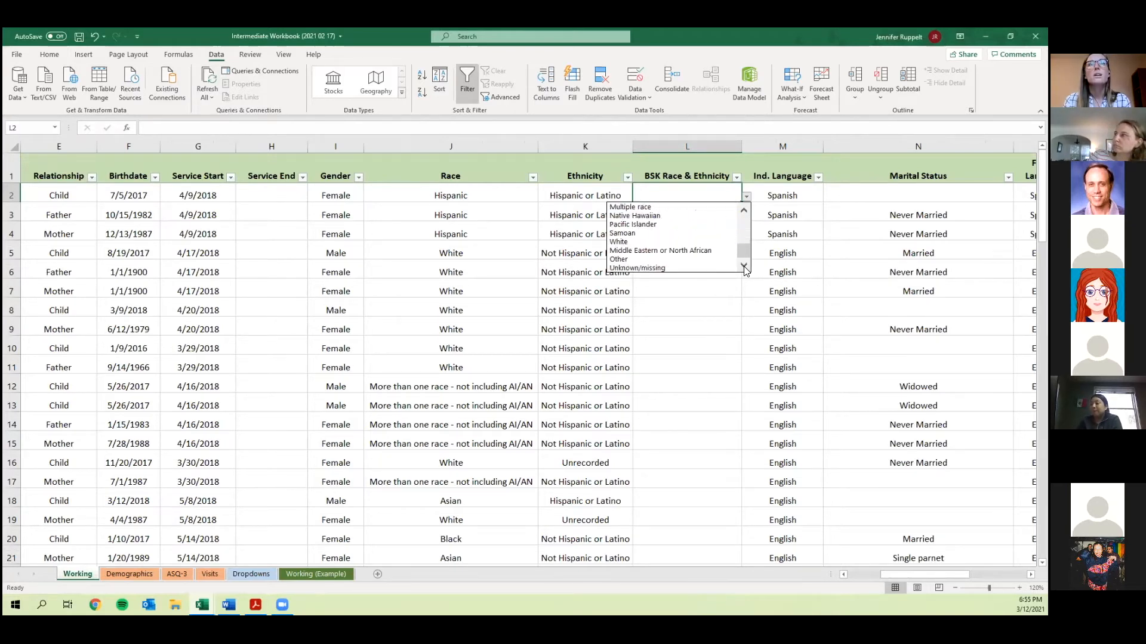
pyautogui.click(743, 212)
pyautogui.click(743, 212)
pyautogui.click(743, 212)
pyautogui.click(743, 212)
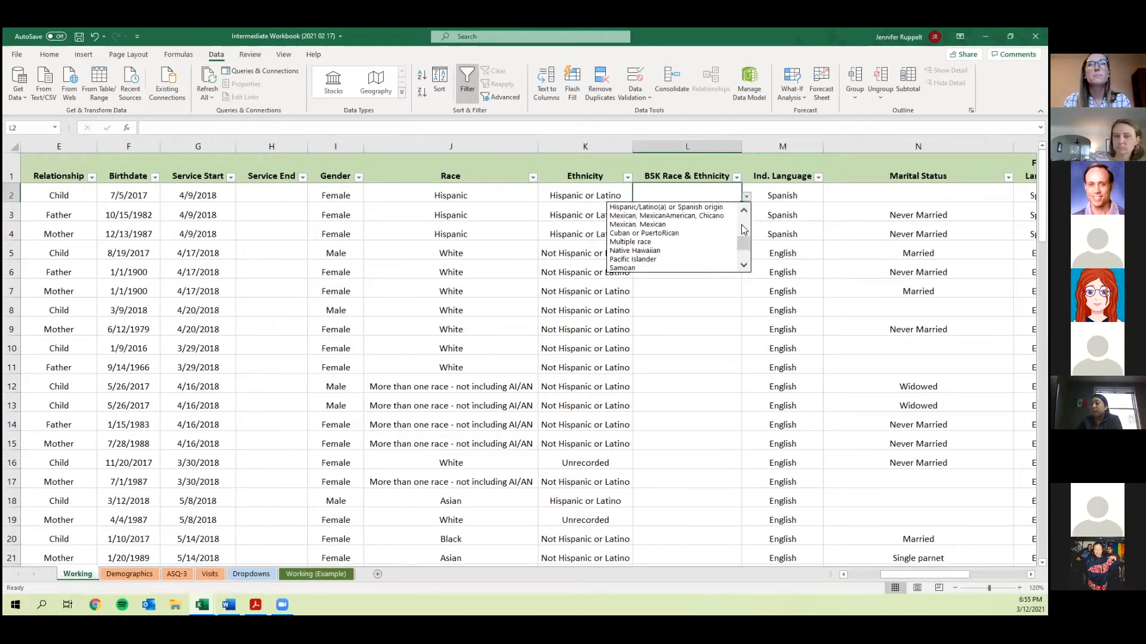
pyautogui.click(720, 194)
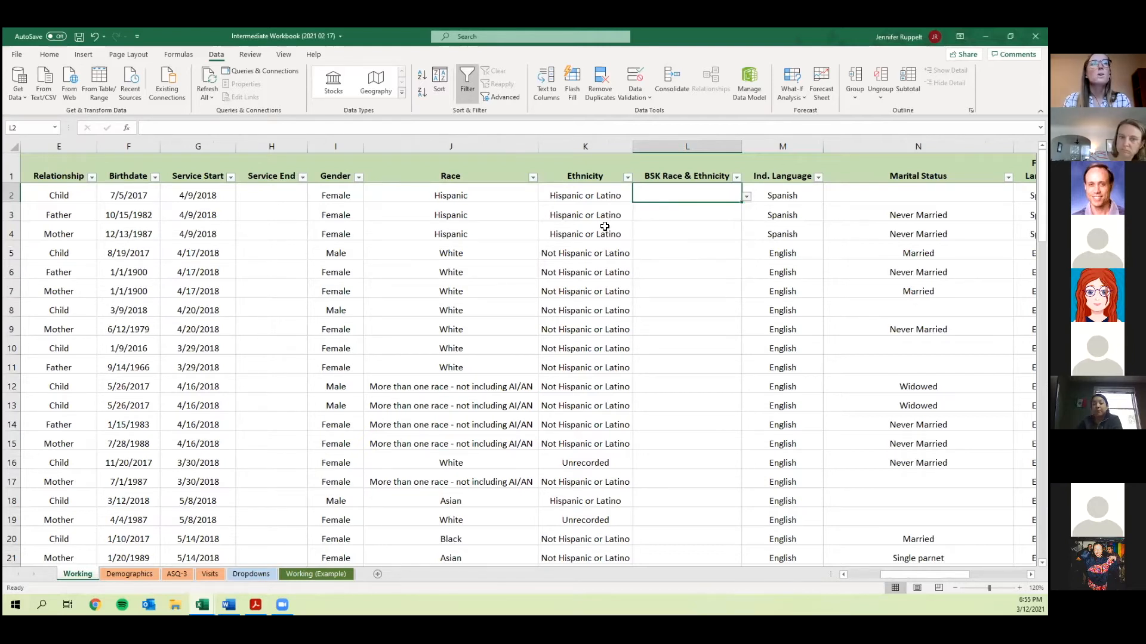
# Choose "Hispanic/Latino(a) or Spanish origin" from the list in cell L2 and auto-fit column L's width.
pyautogui.click(747, 197)
pyautogui.click(744, 265)
pyautogui.click(744, 266)
pyautogui.click(744, 266)
pyautogui.click(745, 265)
pyautogui.click(744, 266)
pyautogui.click(745, 264)
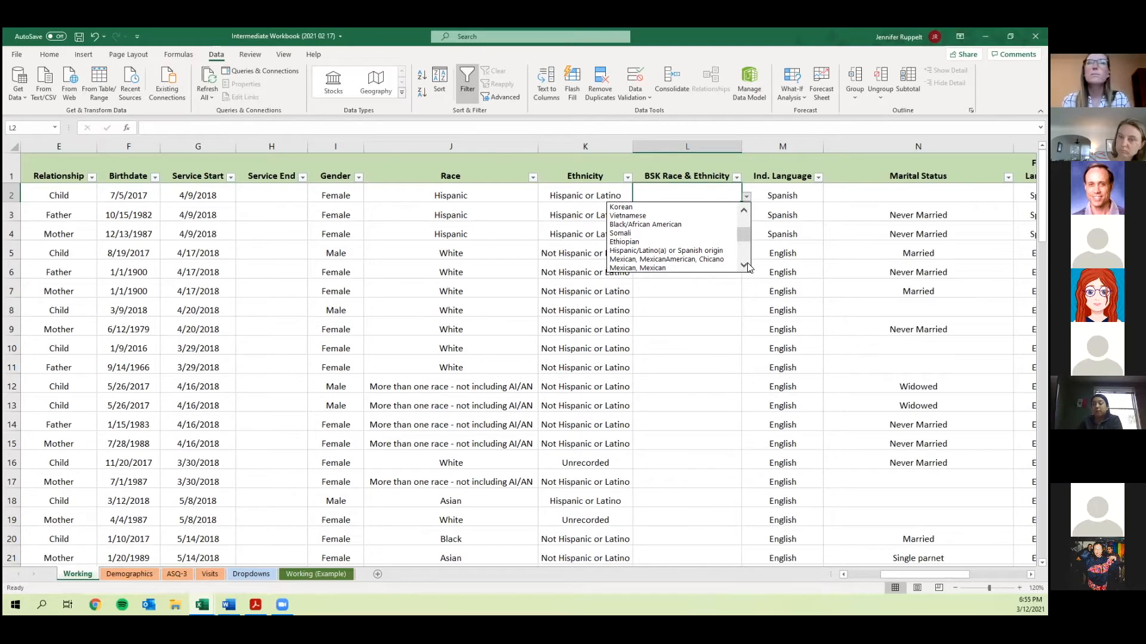
pyautogui.click(714, 250)
pyautogui.click(703, 218)
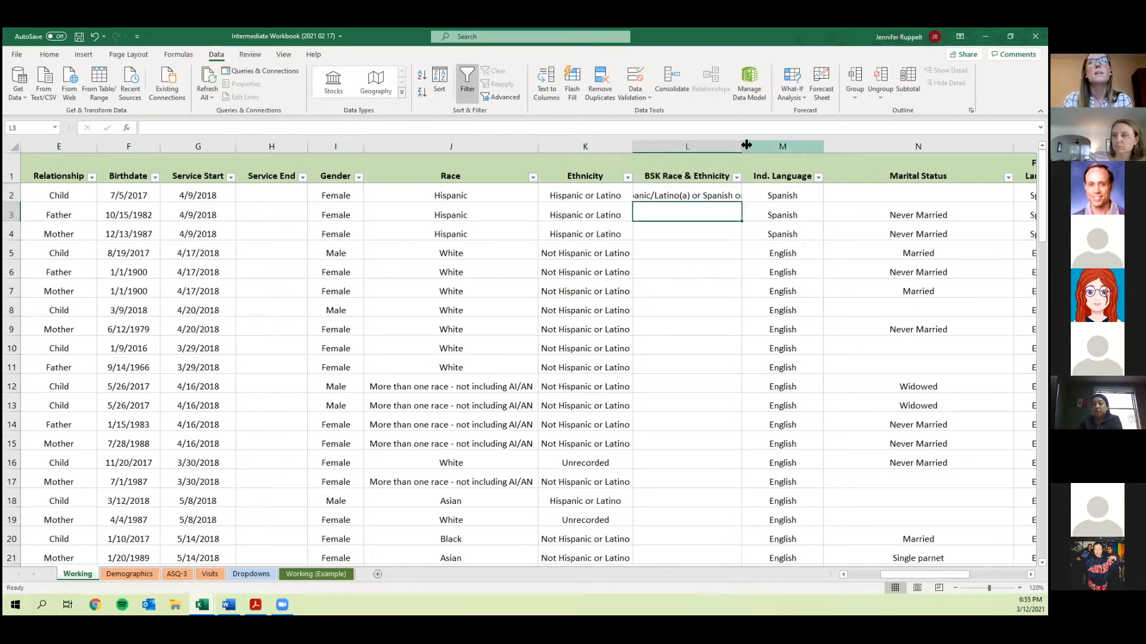
pyautogui.doubleClick(746, 145)
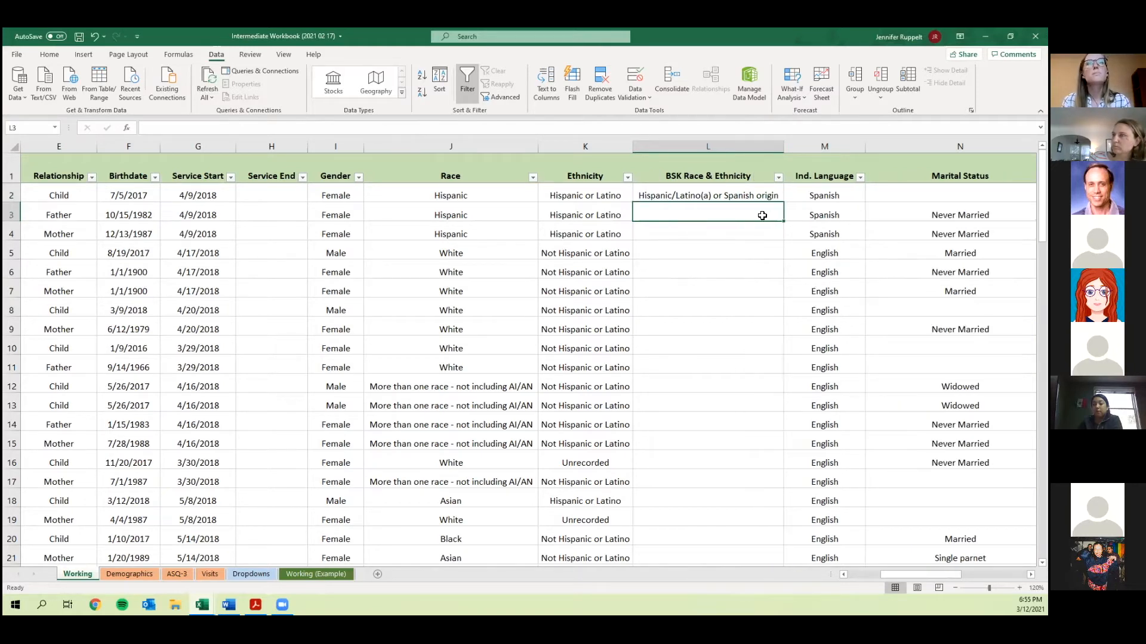
# Fill cell L2 down through L4 and clear the copied entries from L3 and L4.
pyautogui.click(773, 195)
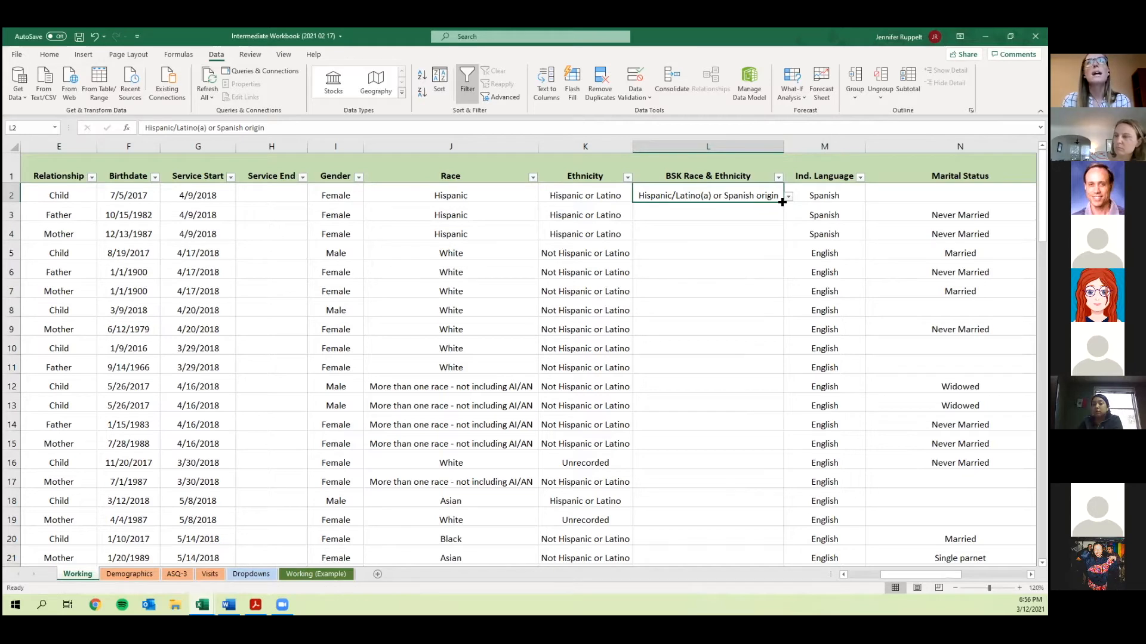
pyautogui.moveTo(782, 205); pyautogui.dragTo(781, 245)
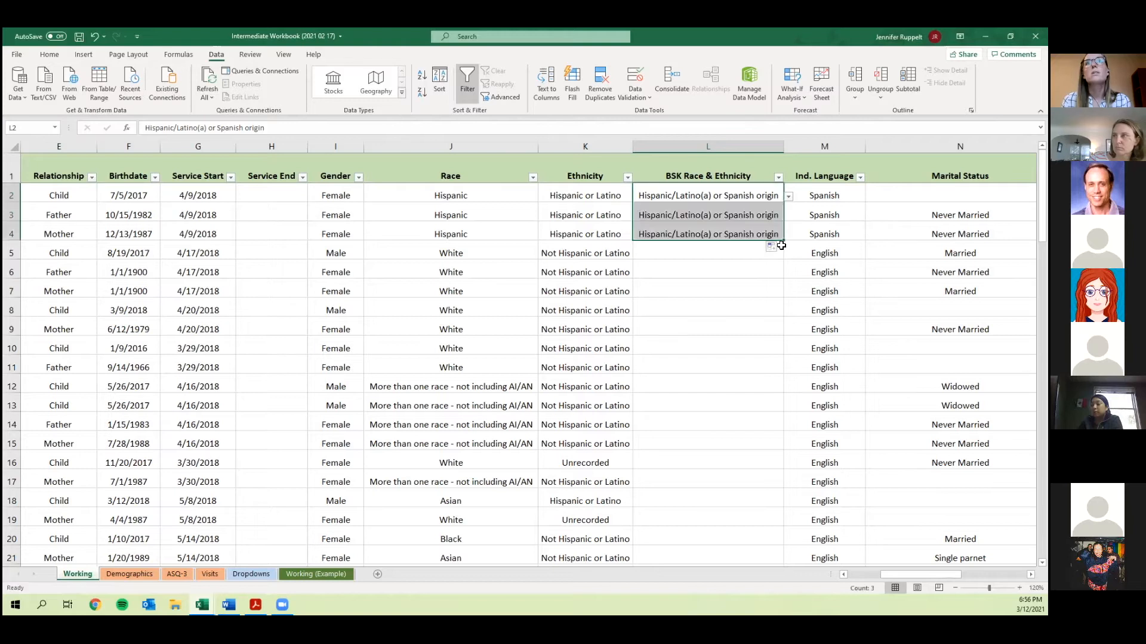
pyautogui.click(765, 217)
pyautogui.click(762, 226)
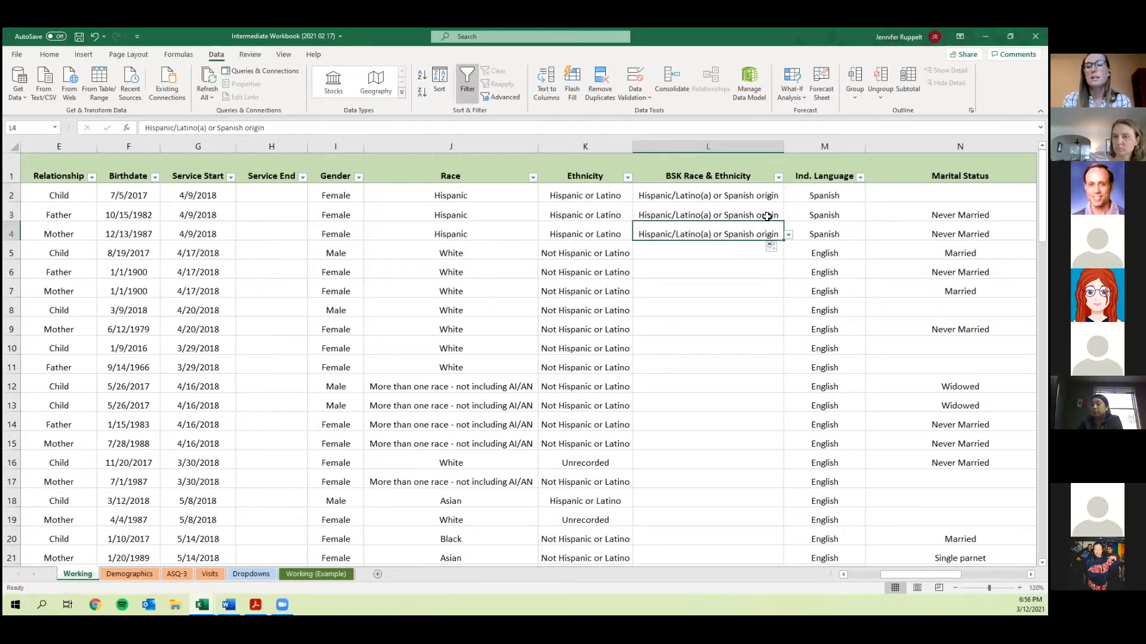
pyautogui.click(765, 216)
pyautogui.press('Delete')
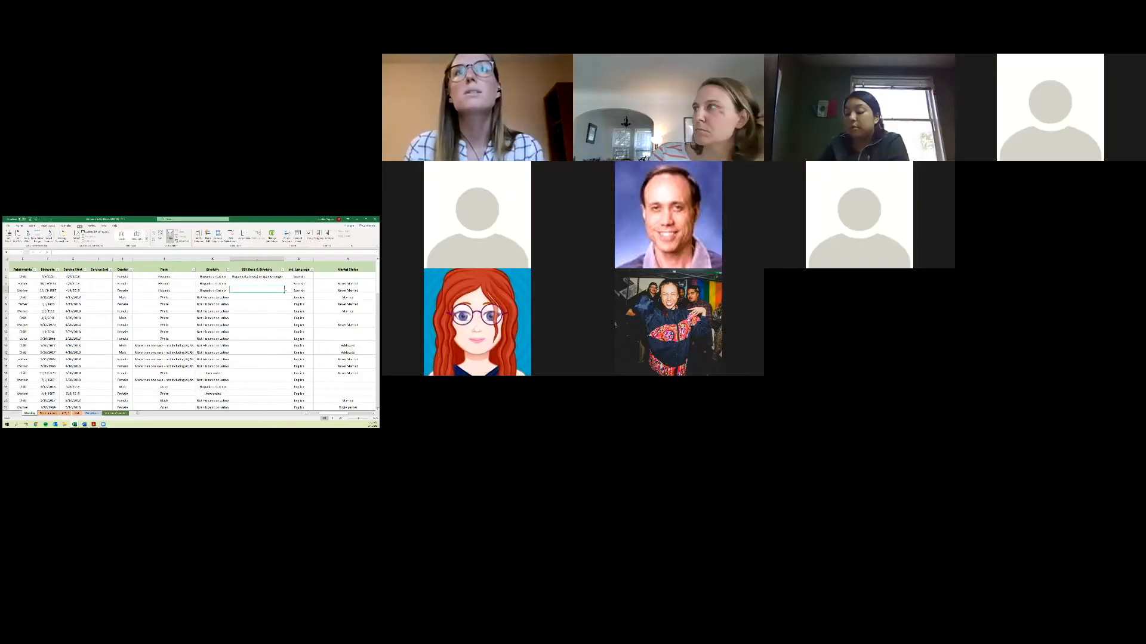
# Test the dropdown in cell L3 by choosing an entry from its list, and clear the cell again.
pyautogui.click(285, 284)
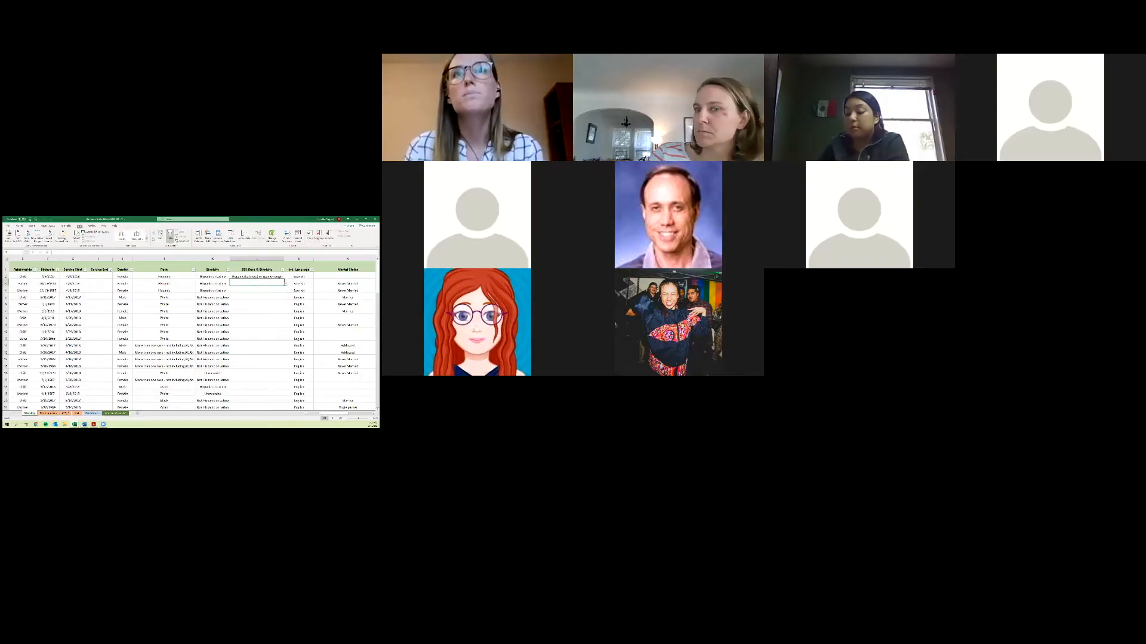
pyautogui.click(286, 284)
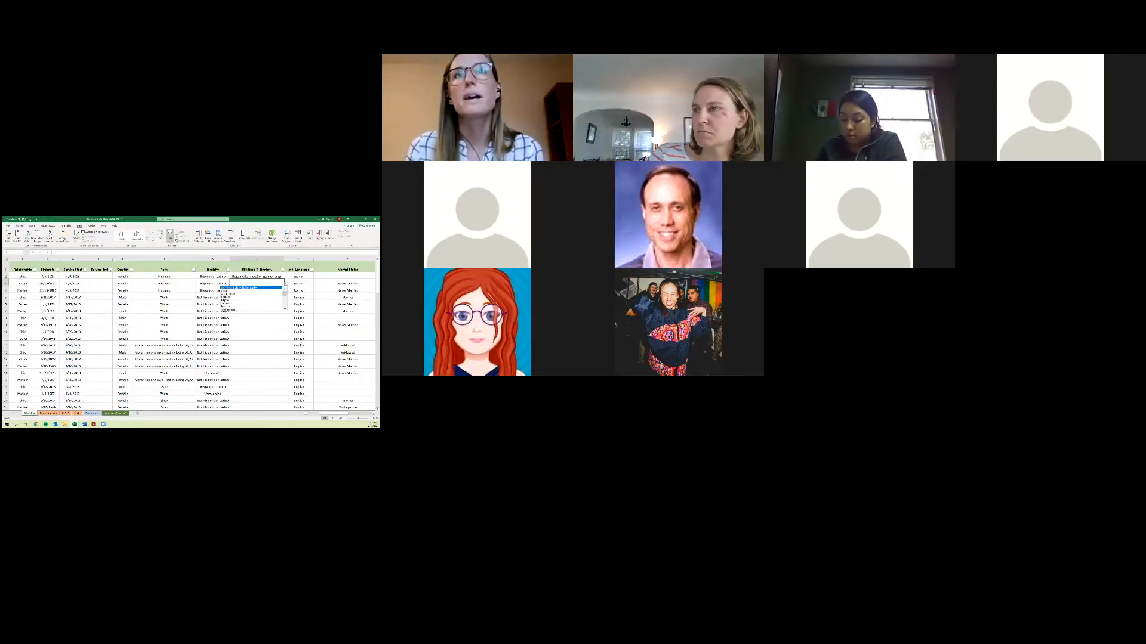
pyautogui.click(284, 309)
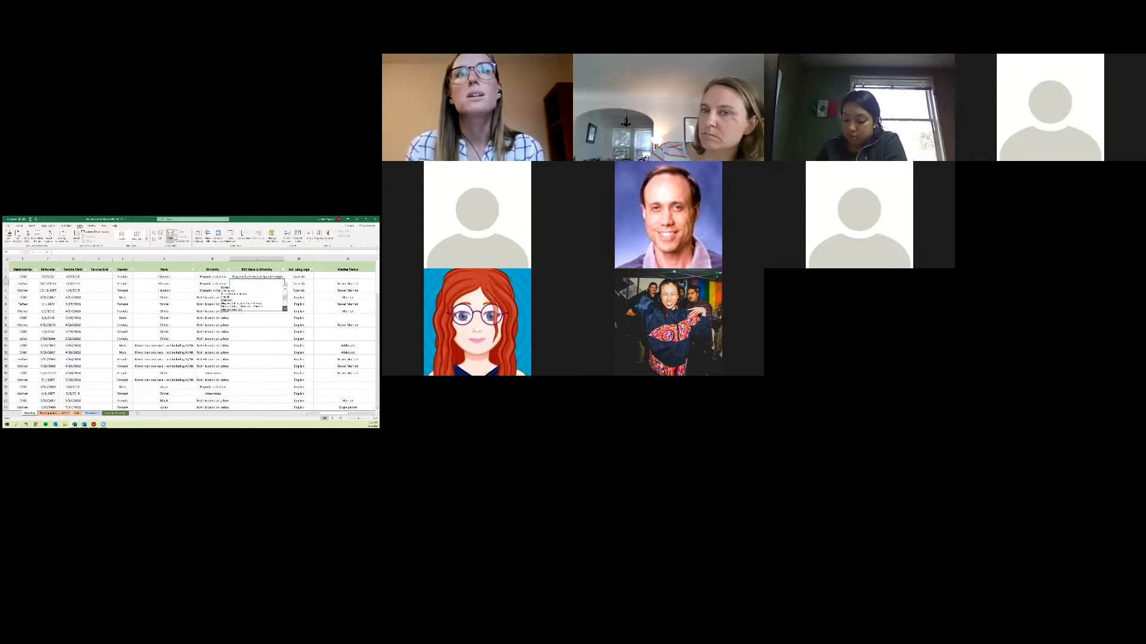
pyautogui.click(285, 309)
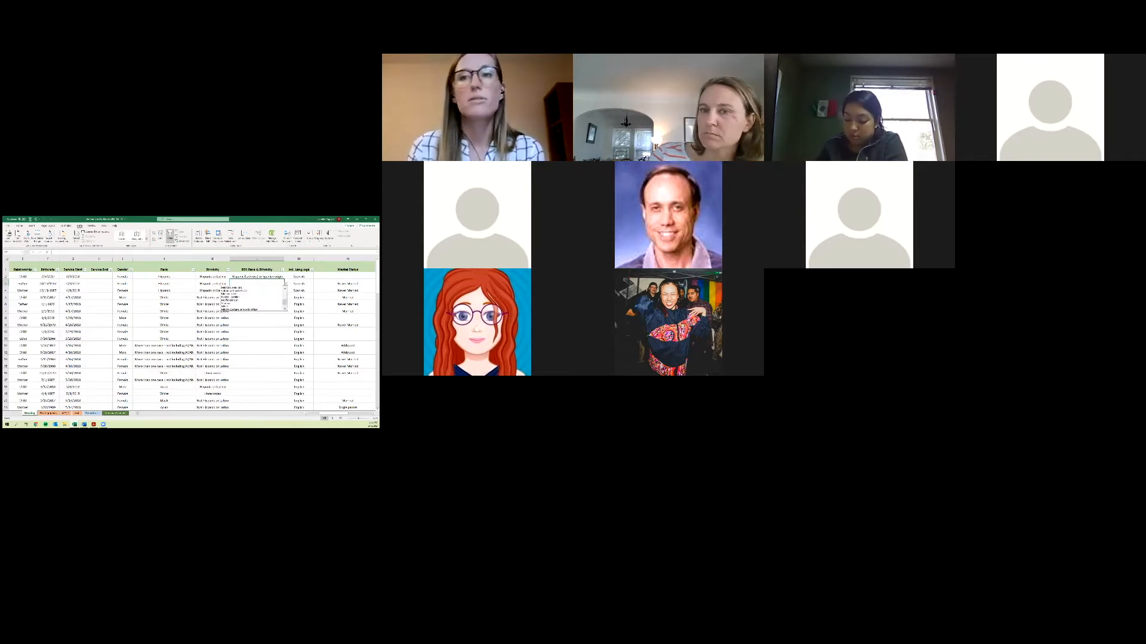
pyautogui.click(241, 288)
pyautogui.click(257, 290)
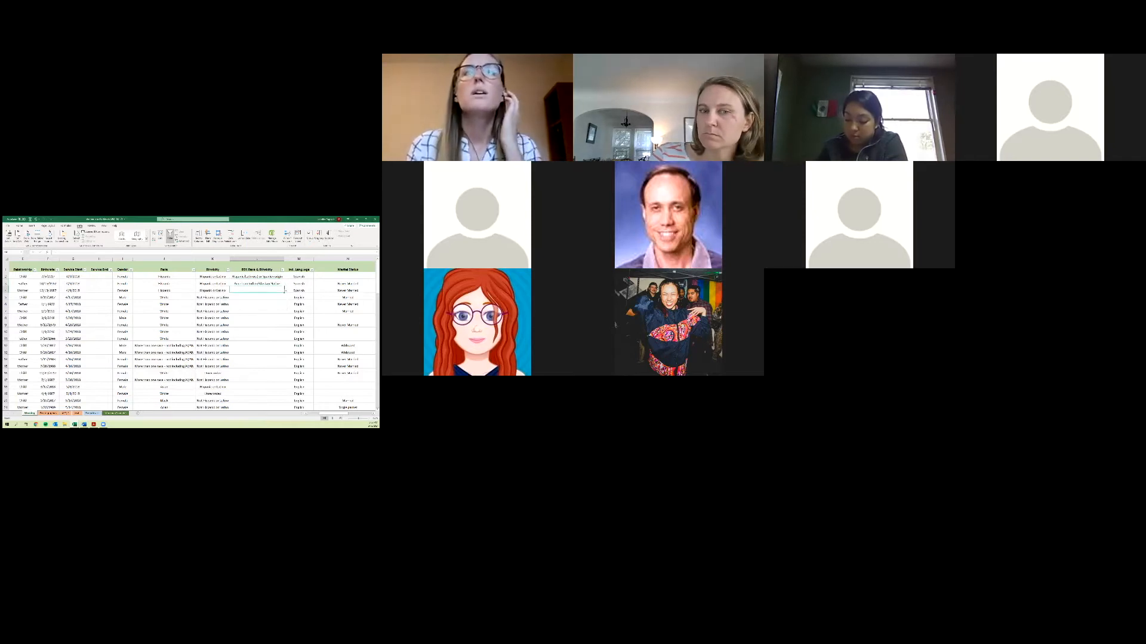
pyautogui.click(257, 284)
pyautogui.click(286, 284)
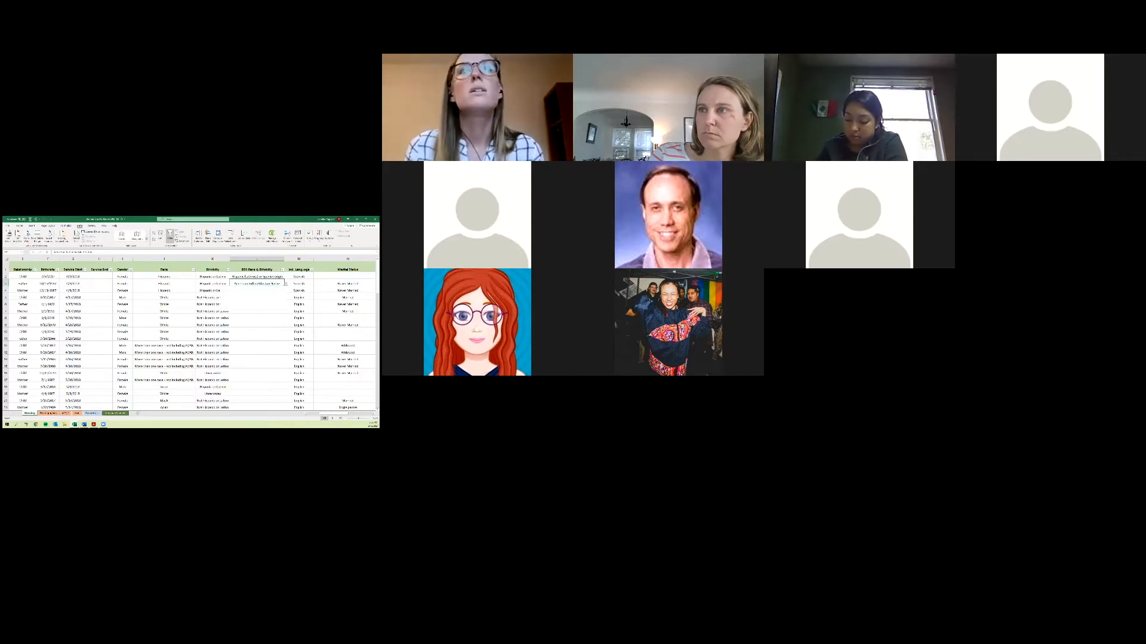
pyautogui.click(286, 284)
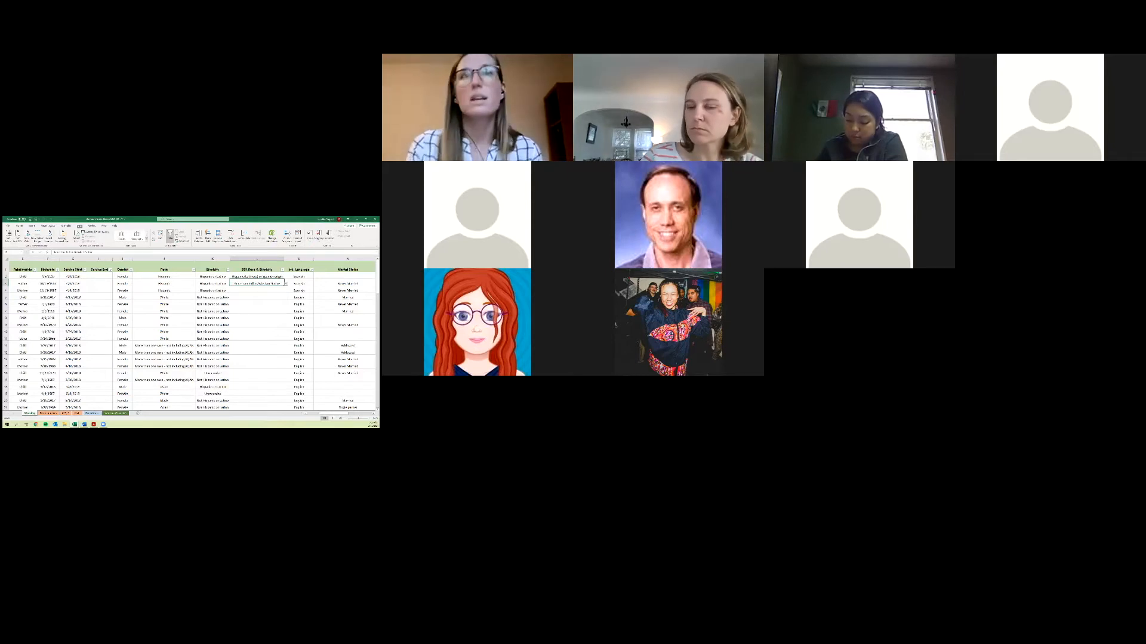
pyautogui.press('Delete')
# Fill the blank cell L4 with its dropdown validation down column L to the end of the data.
pyautogui.click(256, 290)
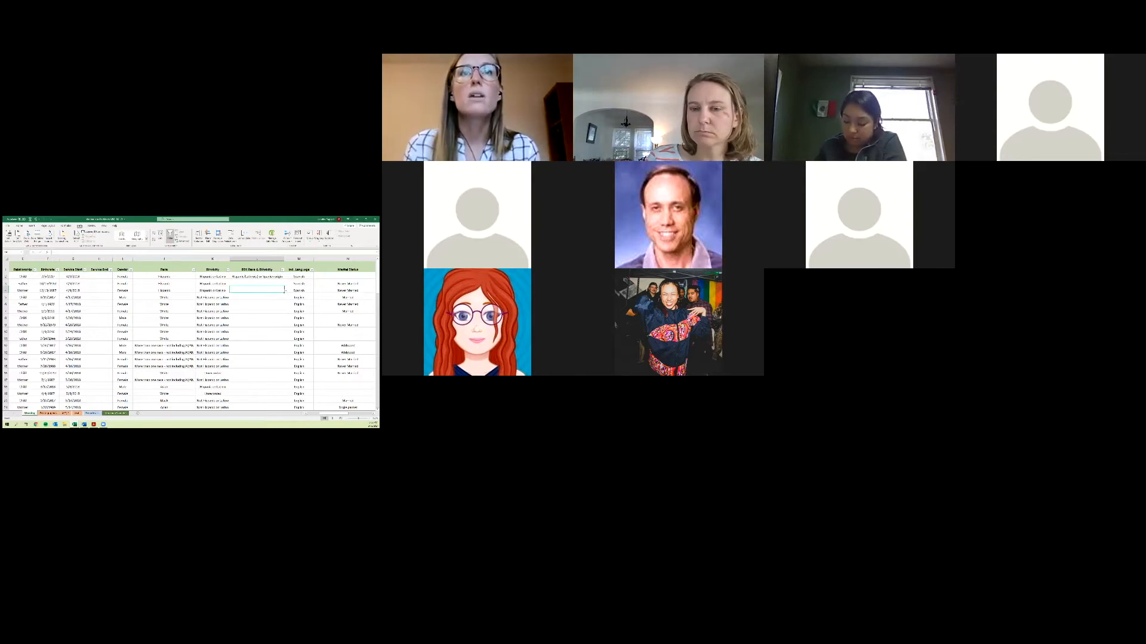
pyautogui.click(257, 296)
pyautogui.click(257, 290)
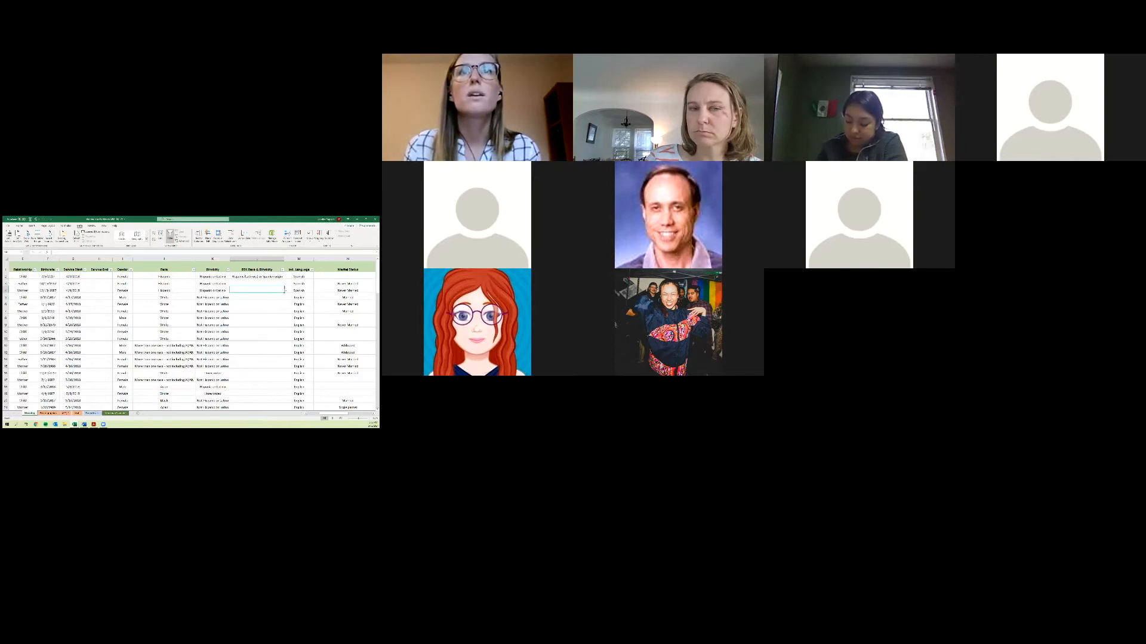
pyautogui.moveTo(284, 292); pyautogui.dragTo(286, 396)
# Check the dropdown in BSK Race & Ethnicity cells near the end of the data, and return to the first rows.
pyautogui.click(283, 380)
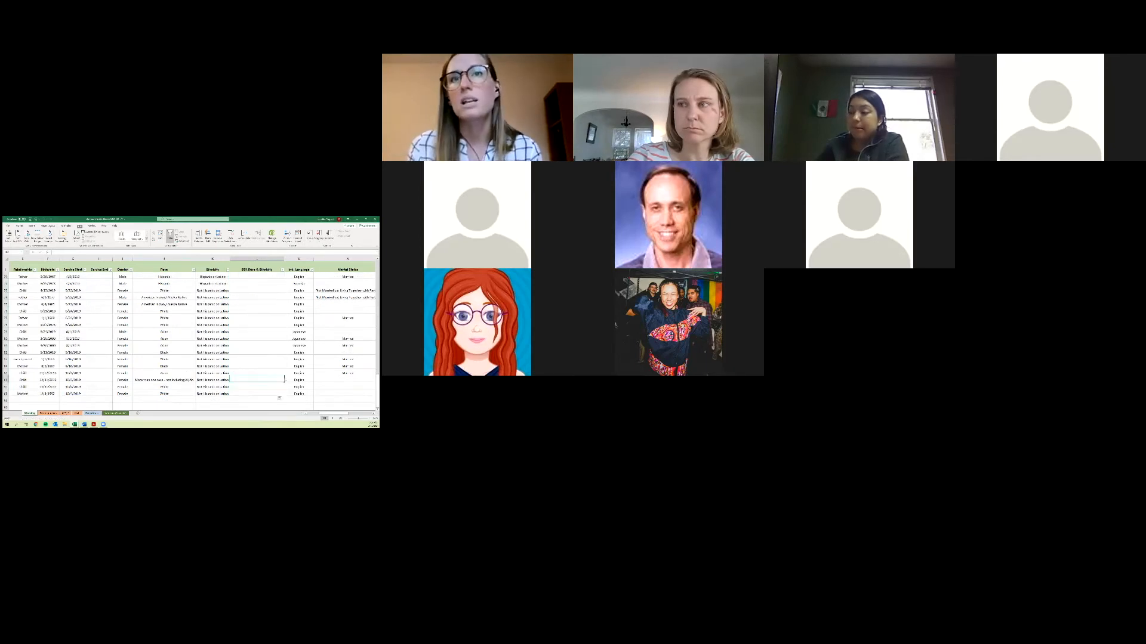
pyautogui.click(284, 372)
pyautogui.click(286, 374)
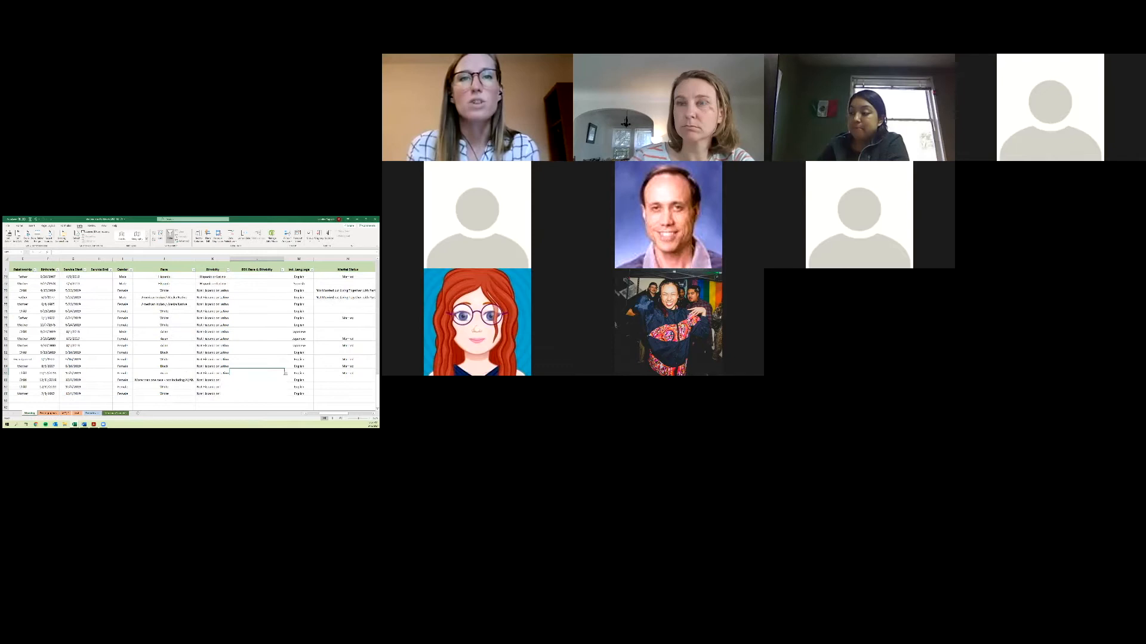
pyautogui.click(286, 375)
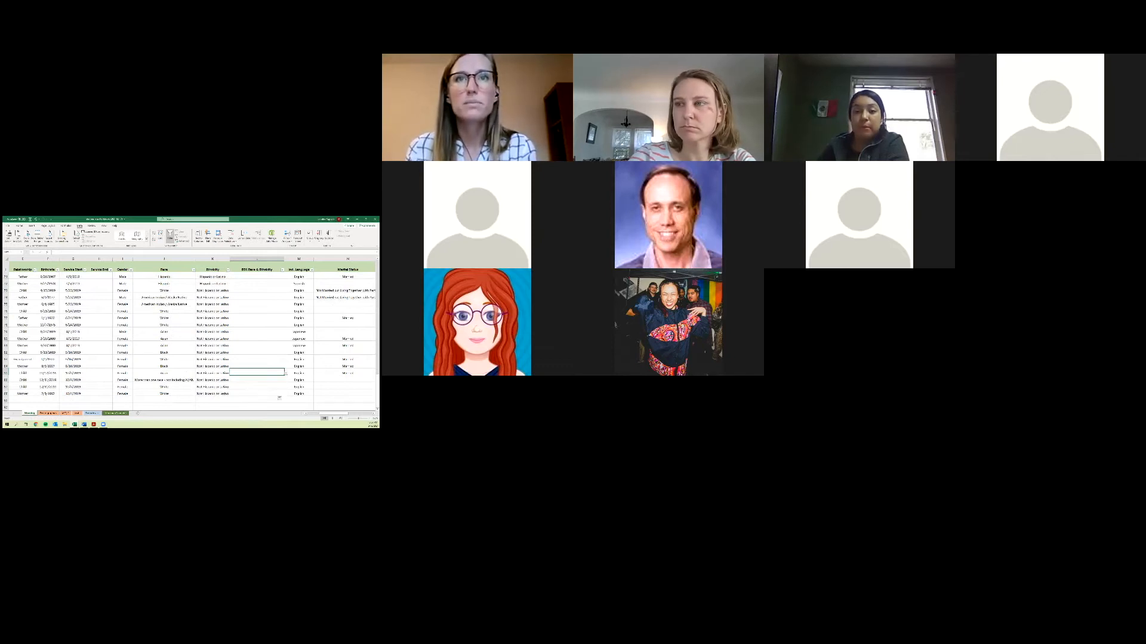
pyautogui.click(268, 365)
pyautogui.scroll(3, 279, 397)
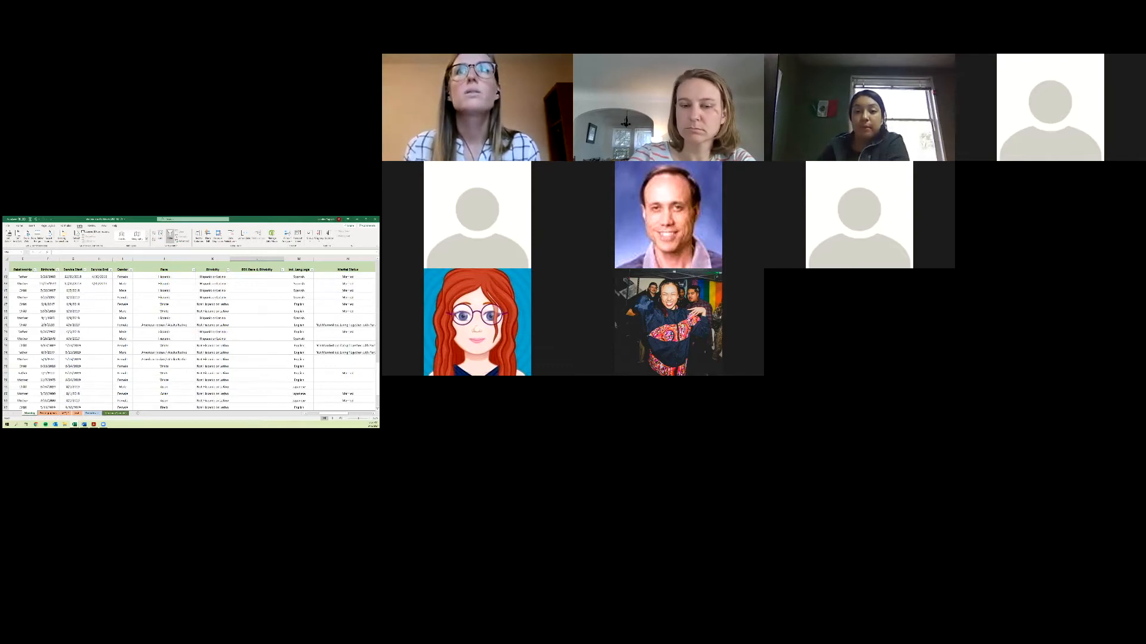
pyautogui.scroll(20, 280, 382)
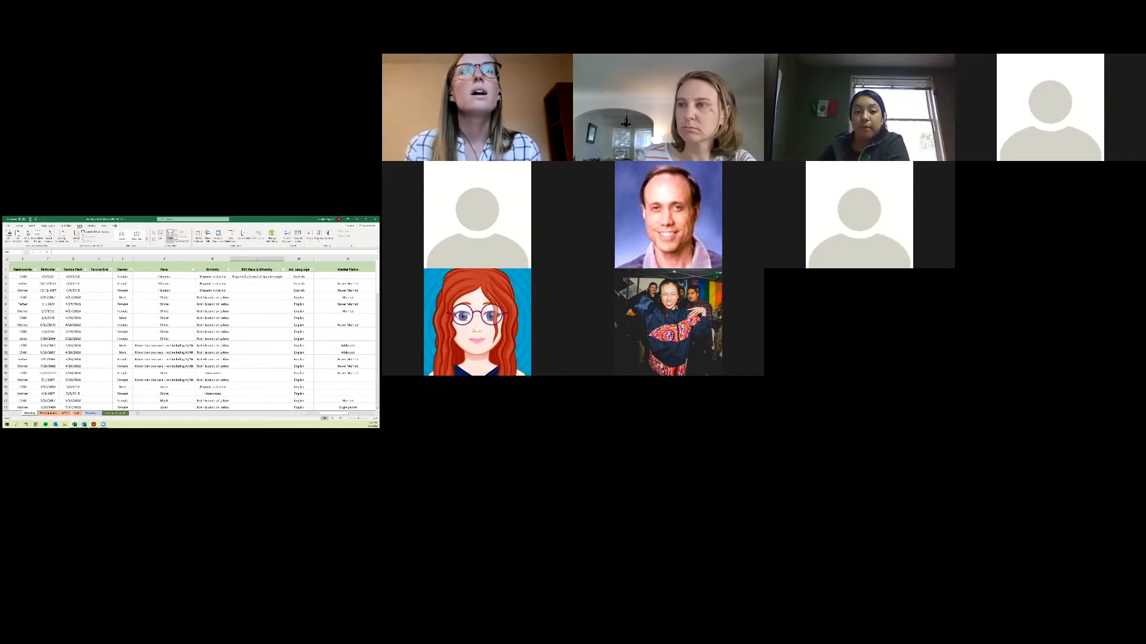
# Enter Hispanic/Latino(a) or Spanish origin in L3 and L4, and White in L5 and L6, of the BSK Race & Ethnicity column.
pyautogui.click(257, 284)
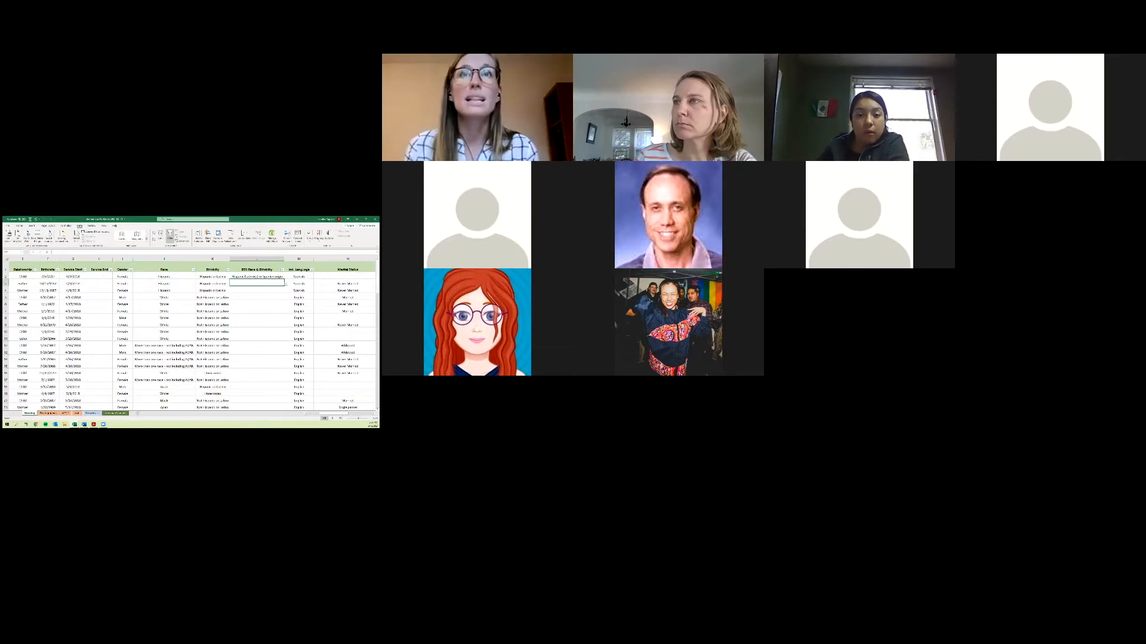
pyautogui.click(285, 283)
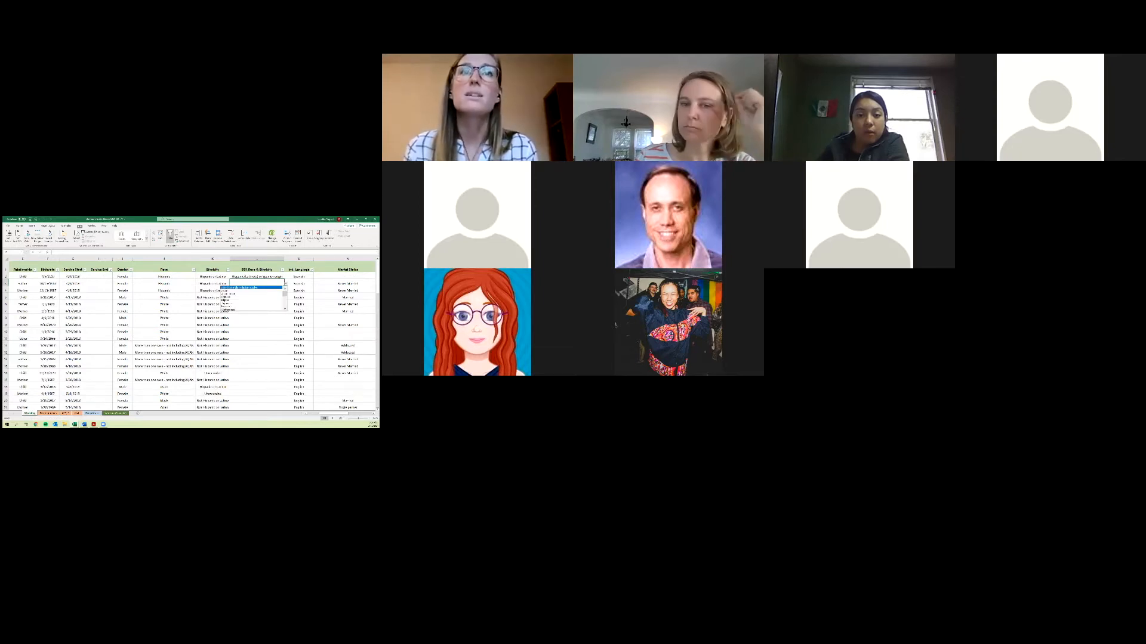
pyautogui.scroll(-5, 256, 298)
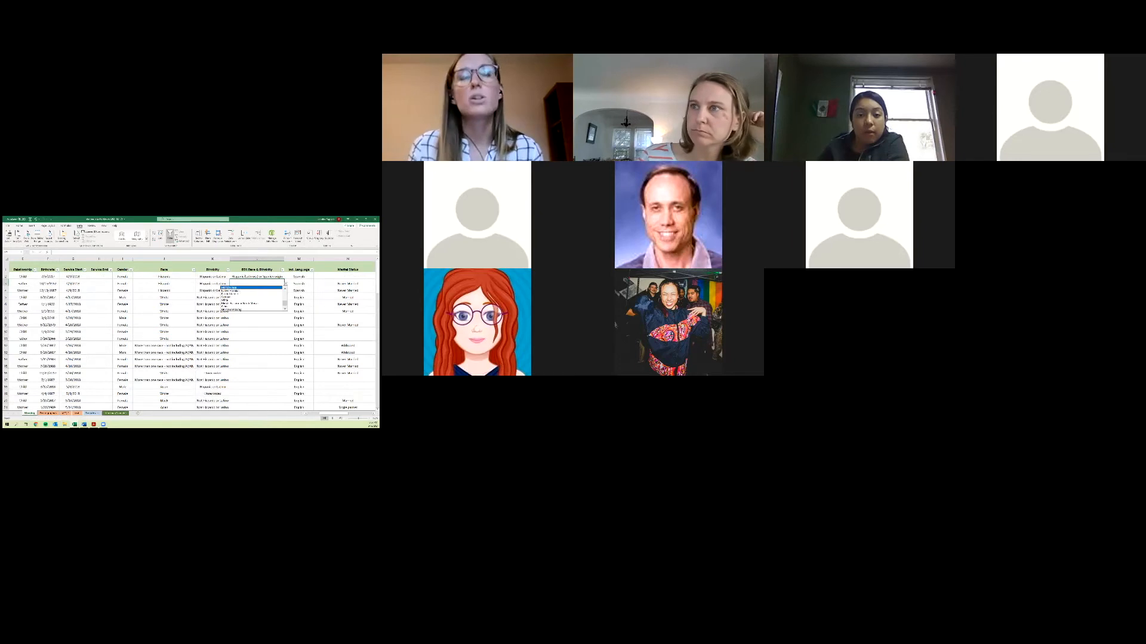
pyautogui.press('Escape')
pyautogui.write('H')
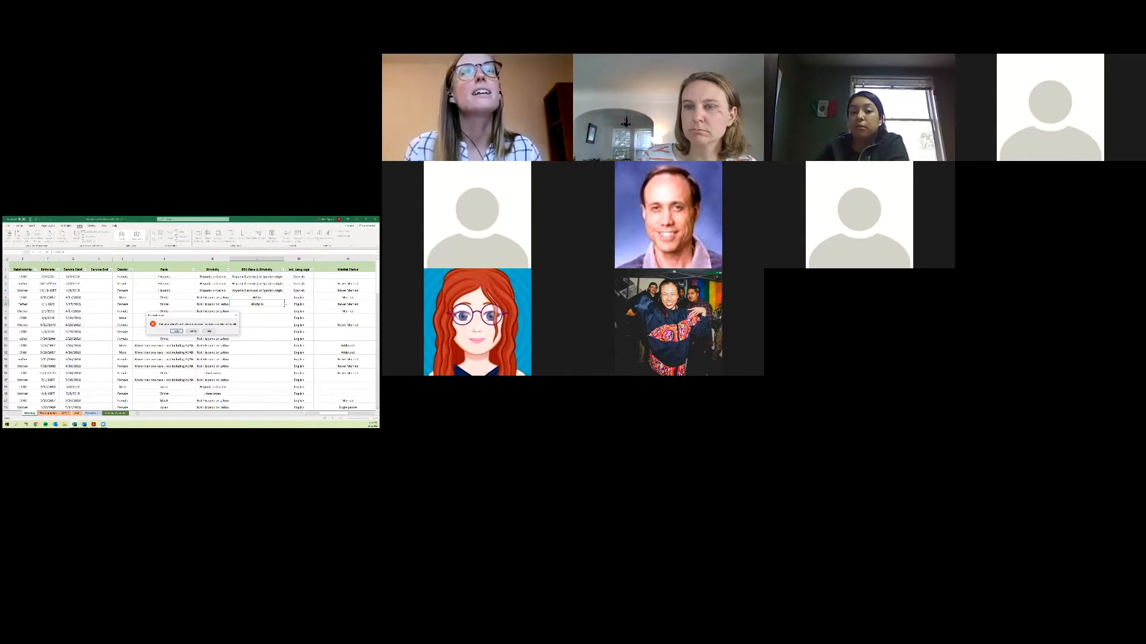
pyautogui.press('Return')
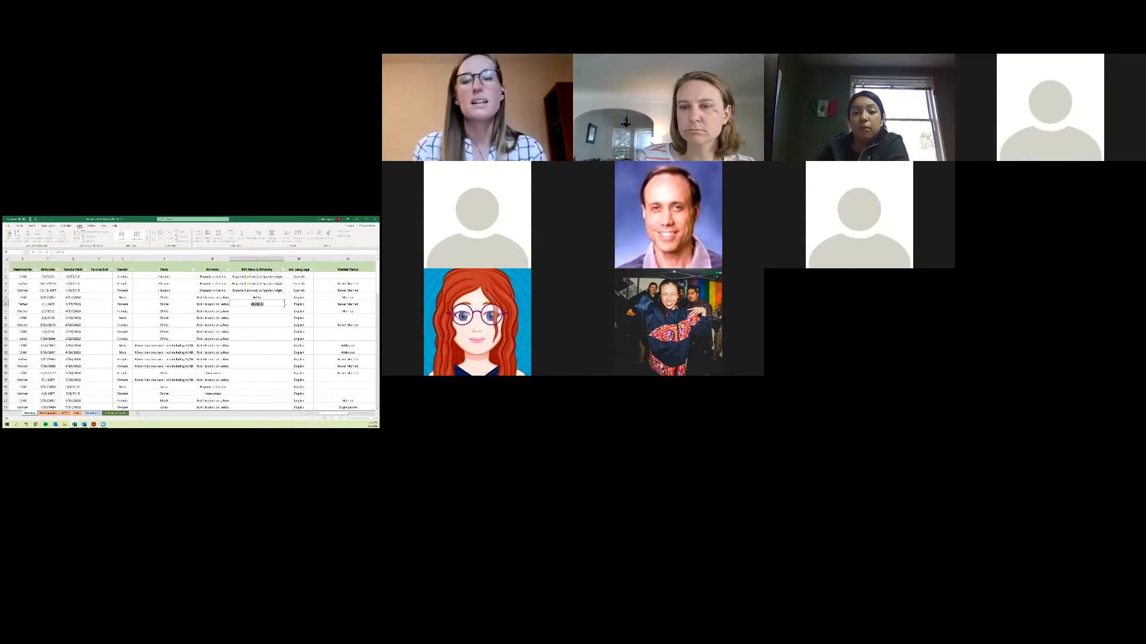
pyautogui.press('Return')
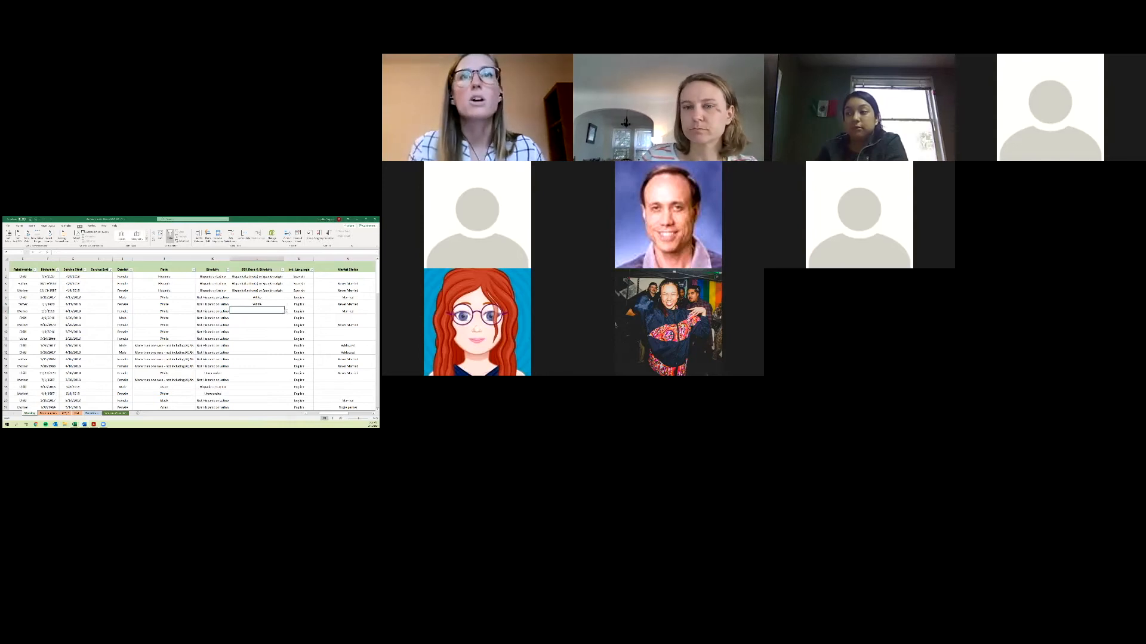
# Choose White from the dropdown list for cell L7.
pyautogui.click(285, 311)
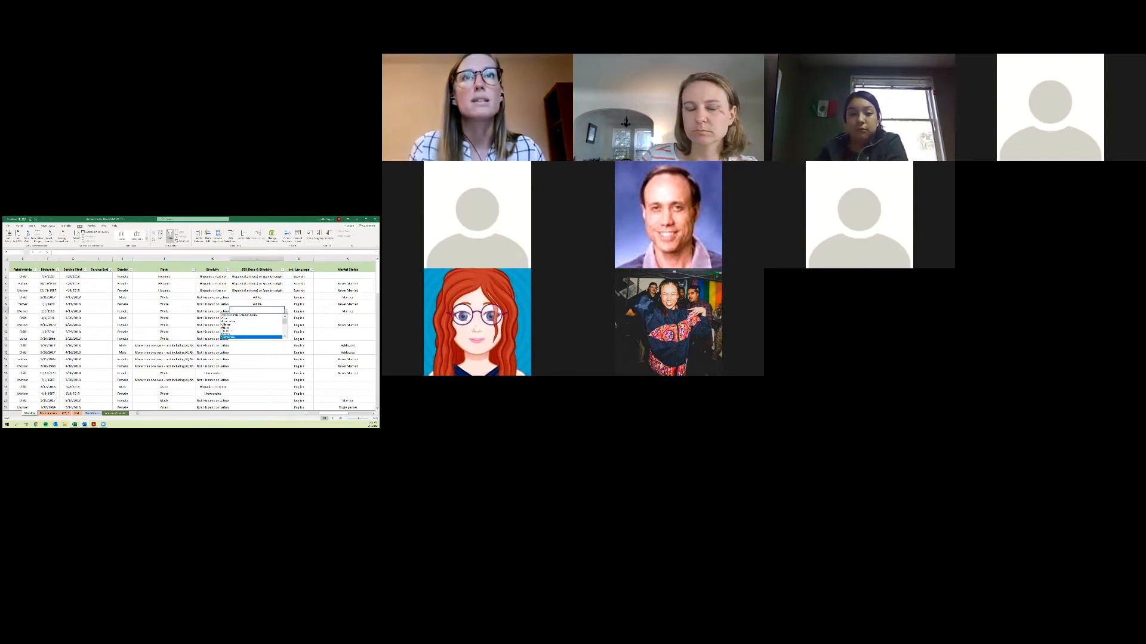
pyautogui.click(285, 337)
pyautogui.click(285, 336)
pyautogui.click(284, 337)
pyautogui.click(284, 336)
pyautogui.click(284, 336)
pyautogui.click(285, 336)
pyautogui.moveTo(285, 327); pyautogui.dragTo(285, 330)
pyautogui.click(251, 333)
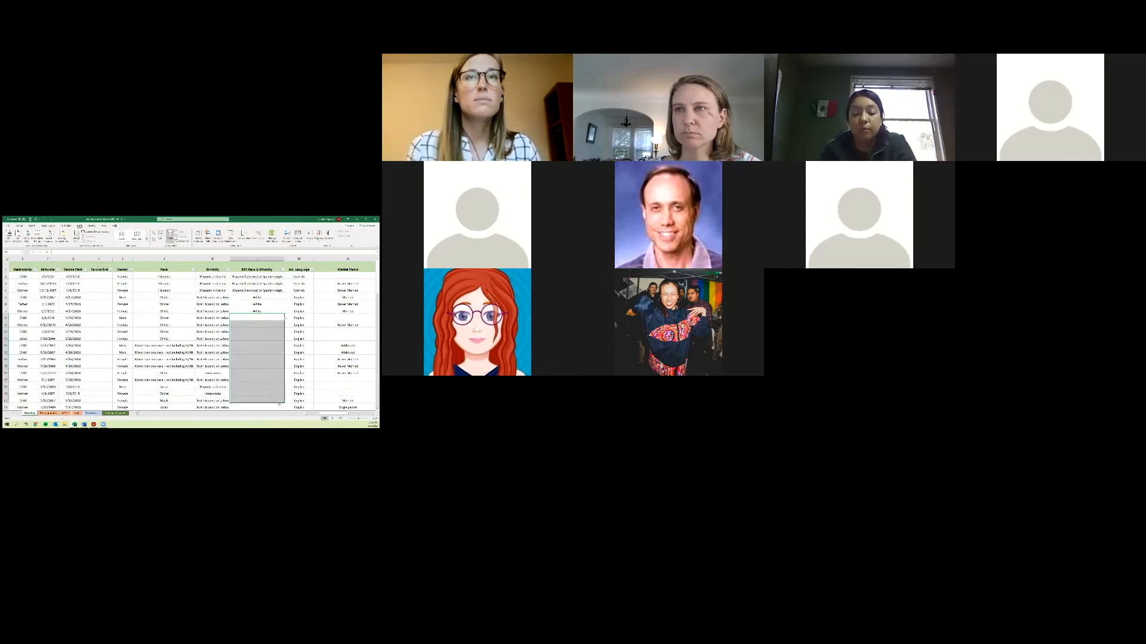
pyautogui.click(257, 318)
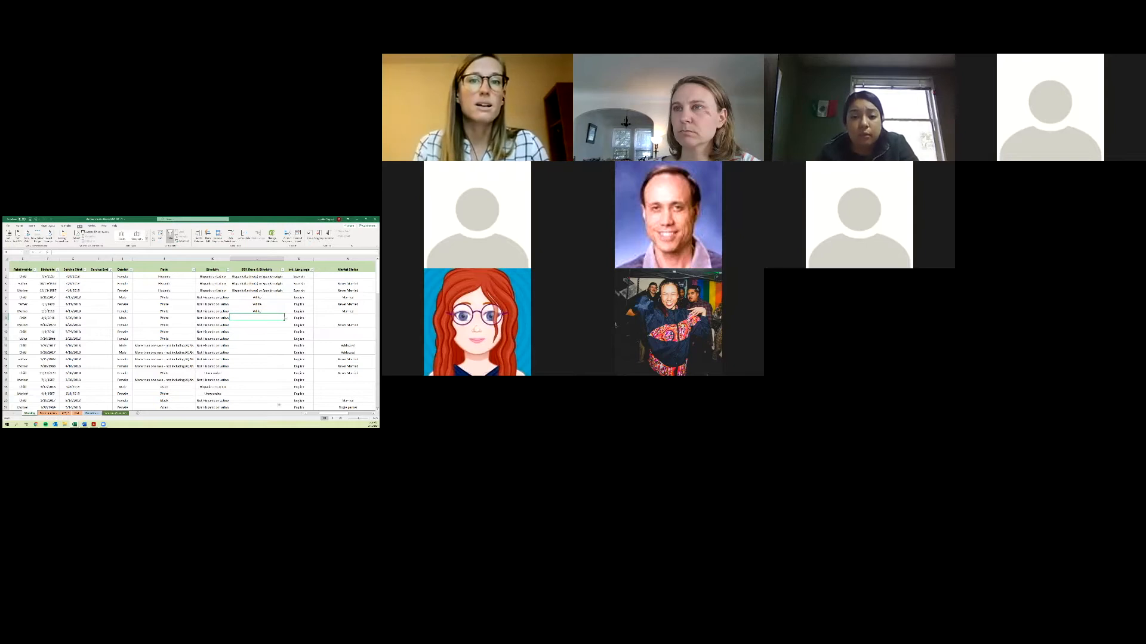
pyautogui.click(257, 277)
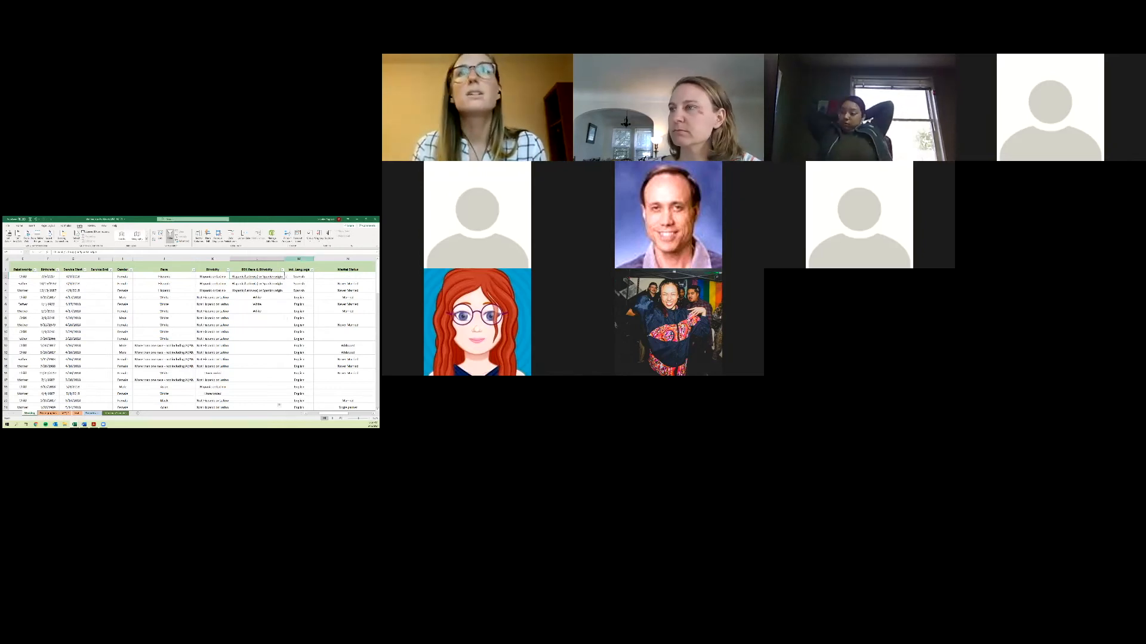
# Insert a column before Ind. Language and enter the header BSK Race & Ethnicity 2 in M1.
pyautogui.rightClick(298, 258)
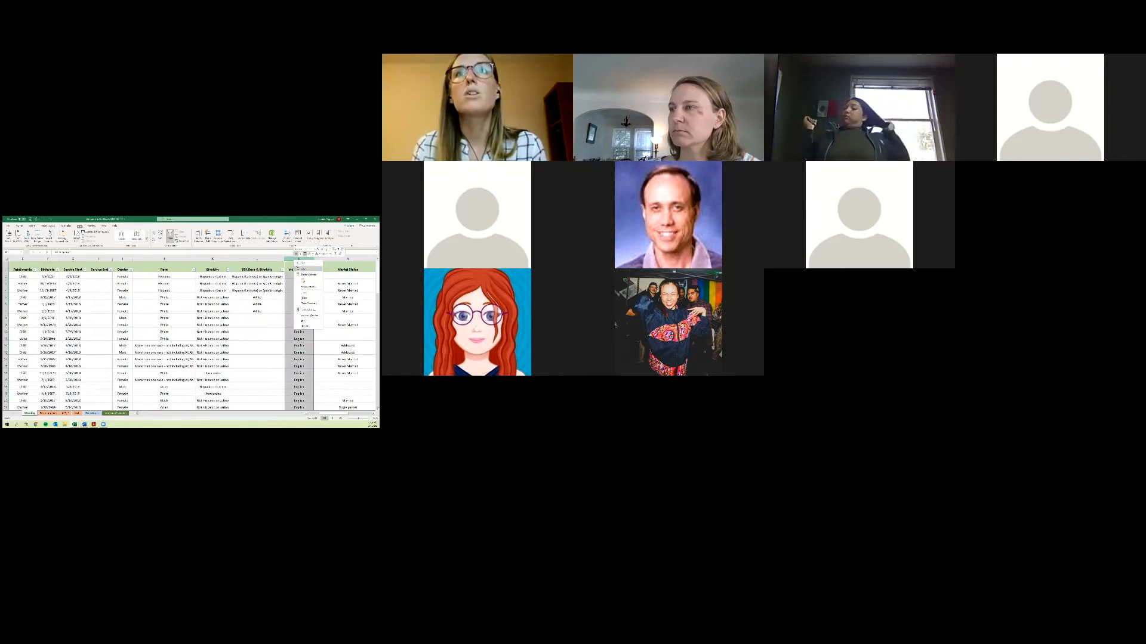
pyautogui.click(304, 293)
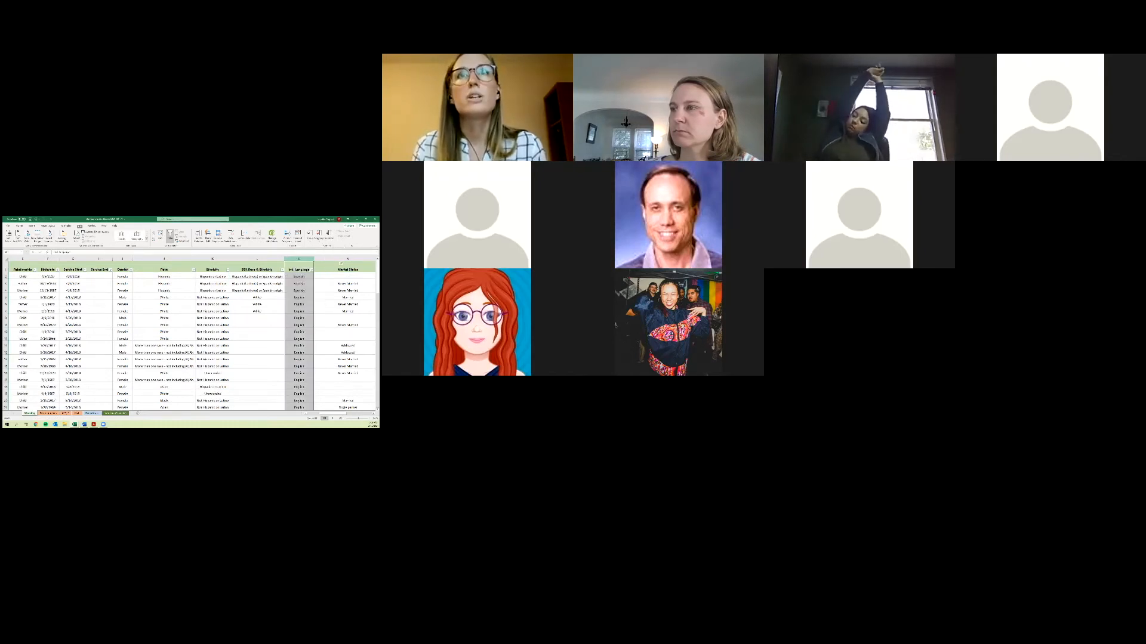
pyautogui.click(310, 267)
pyautogui.write('BSS')
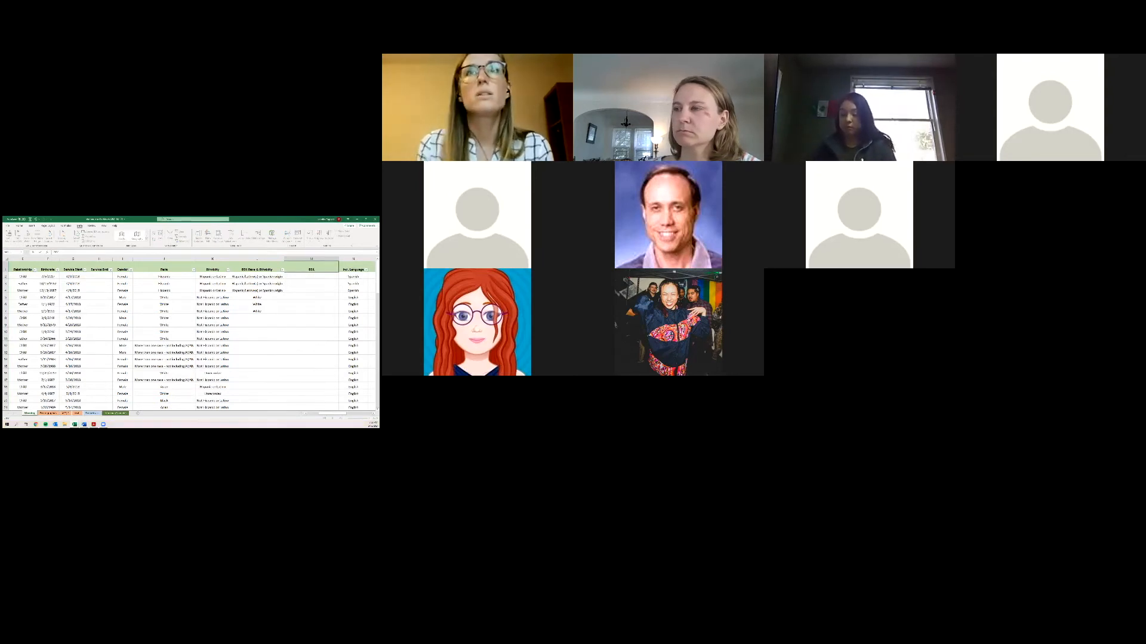
pyautogui.write('K')
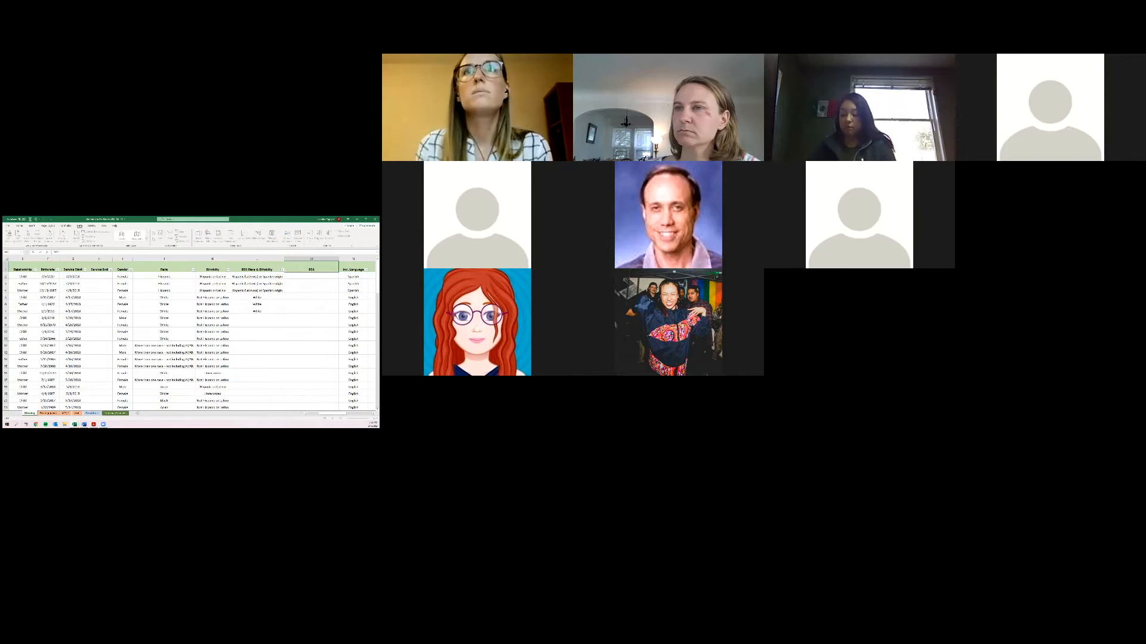
pyautogui.write(' *')
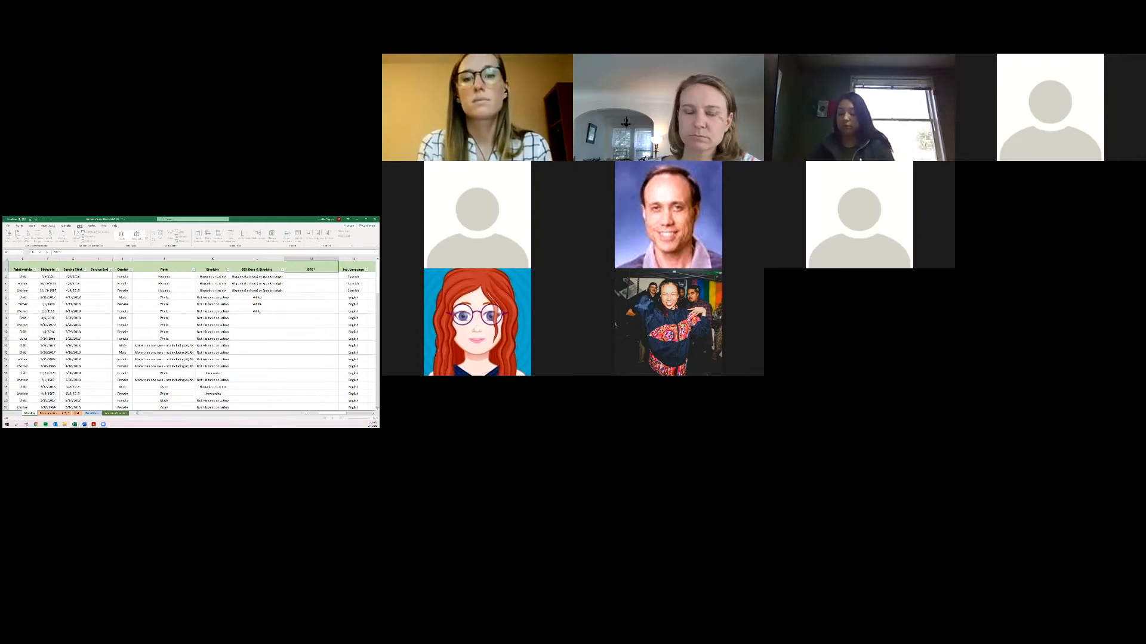
pyautogui.press('BackSpace')
pyautogui.write('& A')
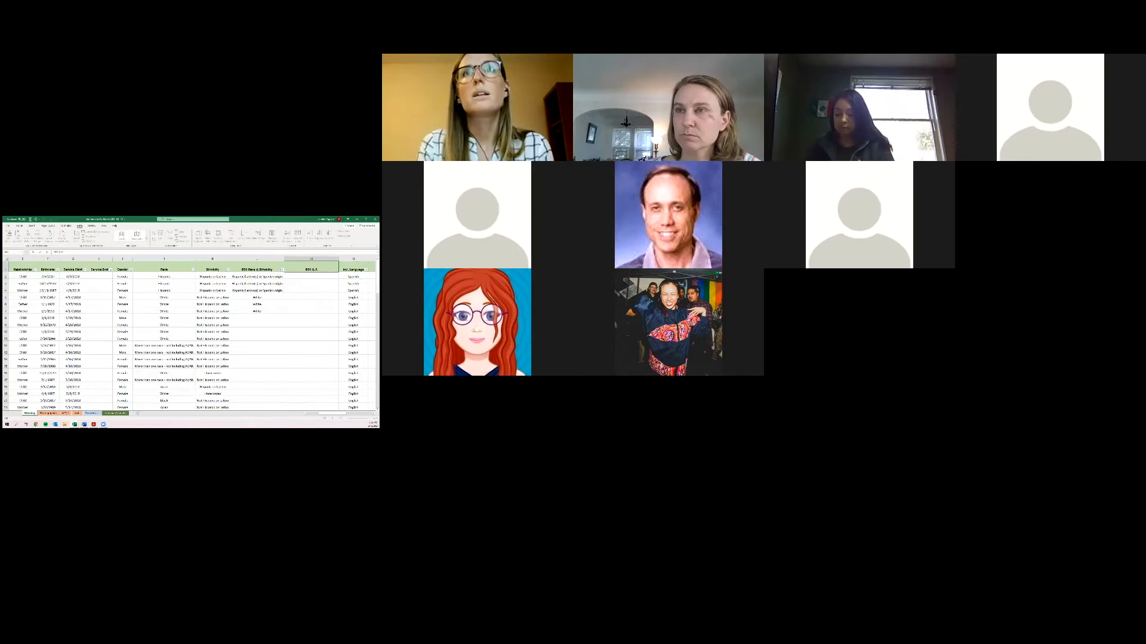
pyautogui.press('BackSpace')
pyautogui.write('Race &')
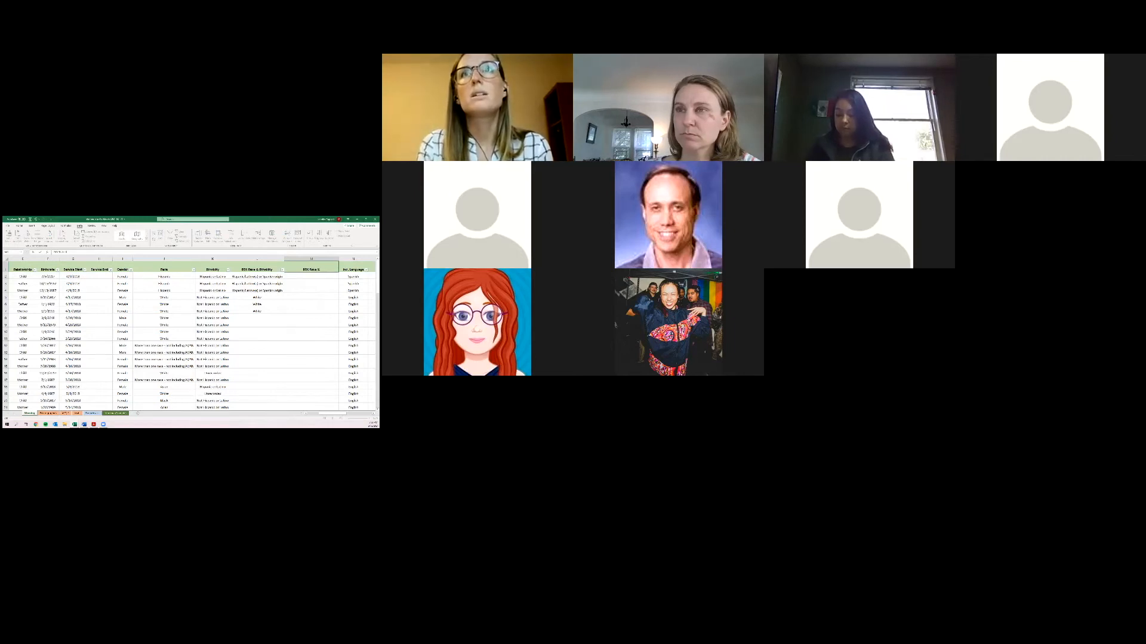
pyautogui.write(' Ethnicity')
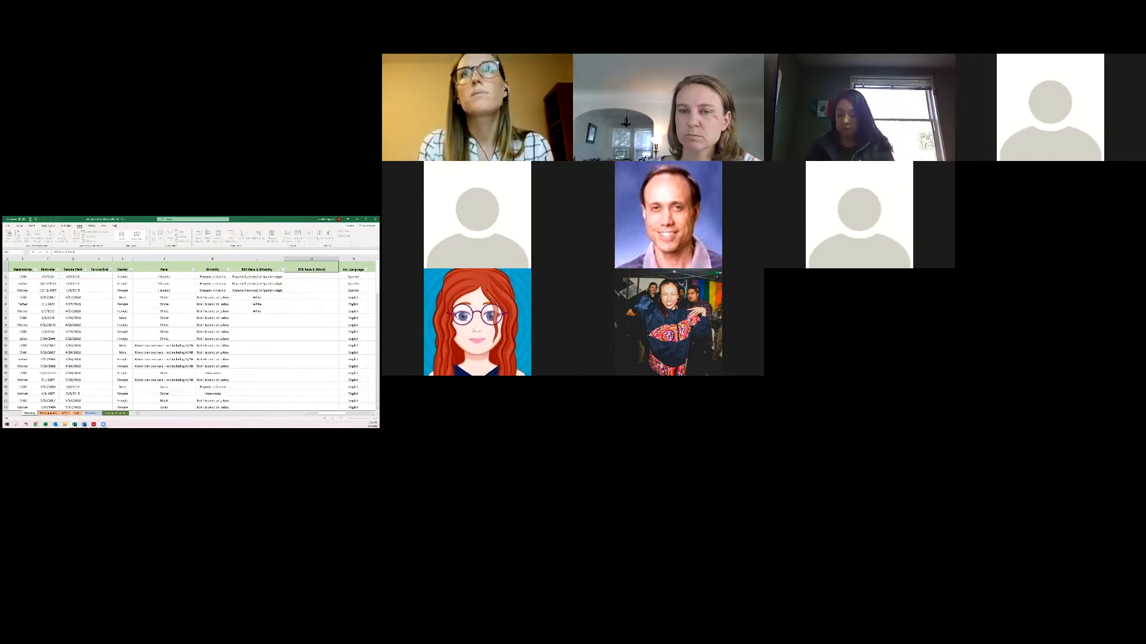
pyautogui.write(' 2')
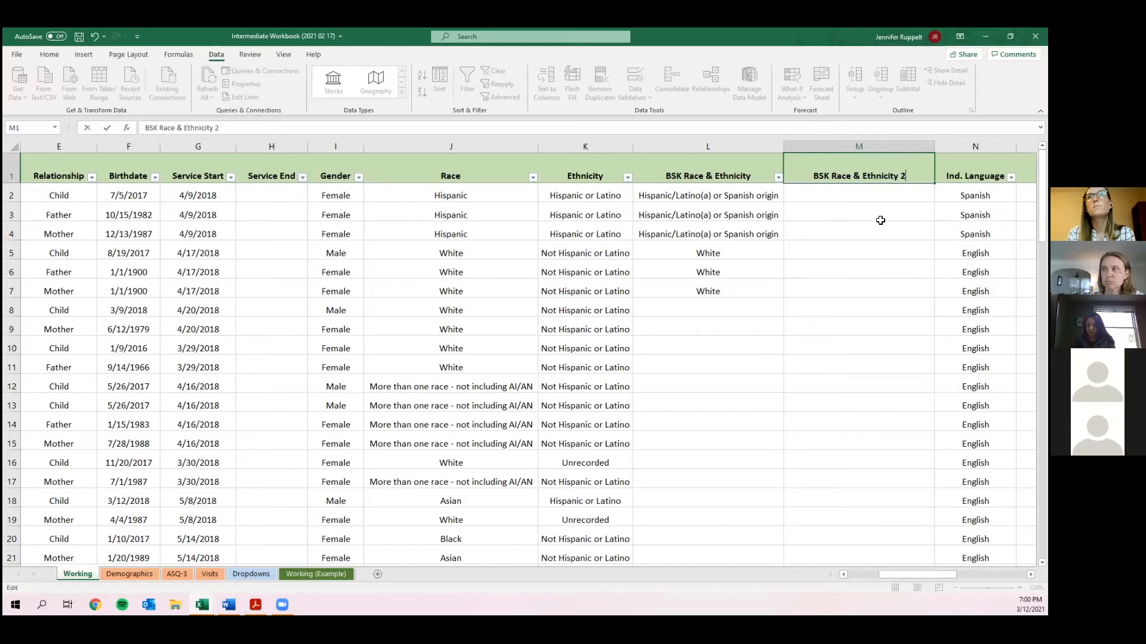
pyautogui.press('Return')
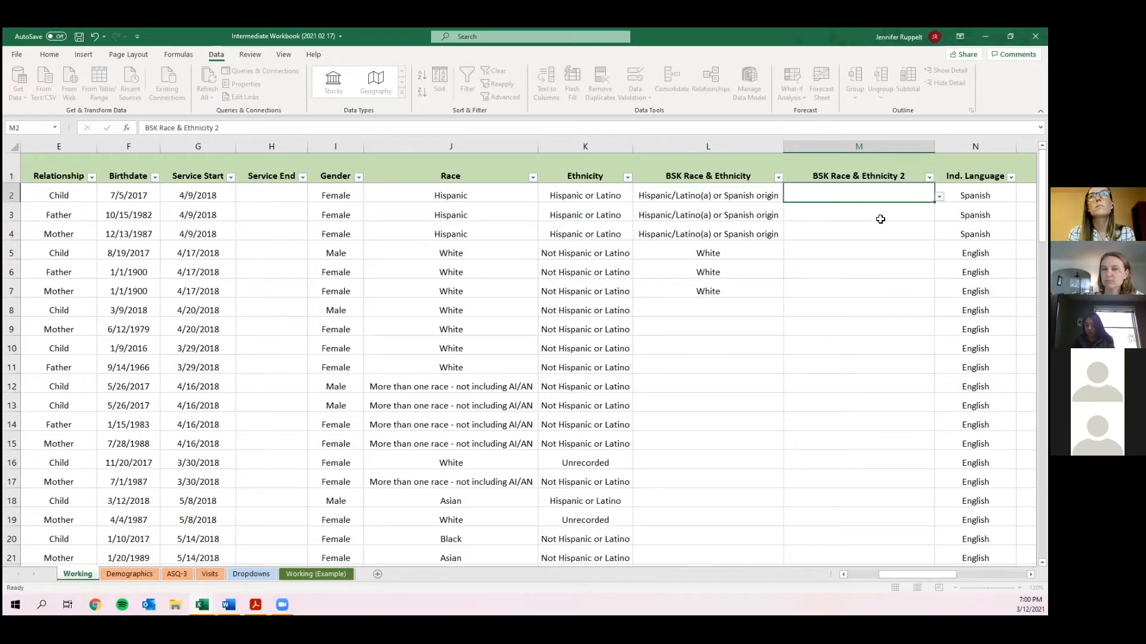
# Change the header in M1 to BSK Race & Ethncity 2.
pyautogui.press('Up')
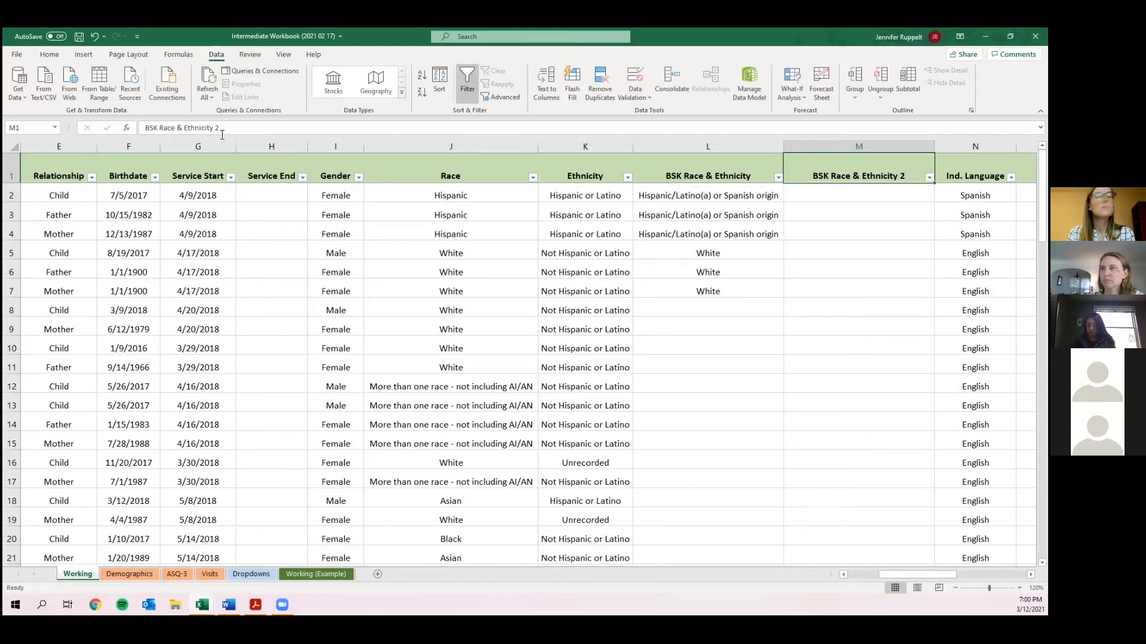
pyautogui.click(202, 128)
pyautogui.press('BackSpace')
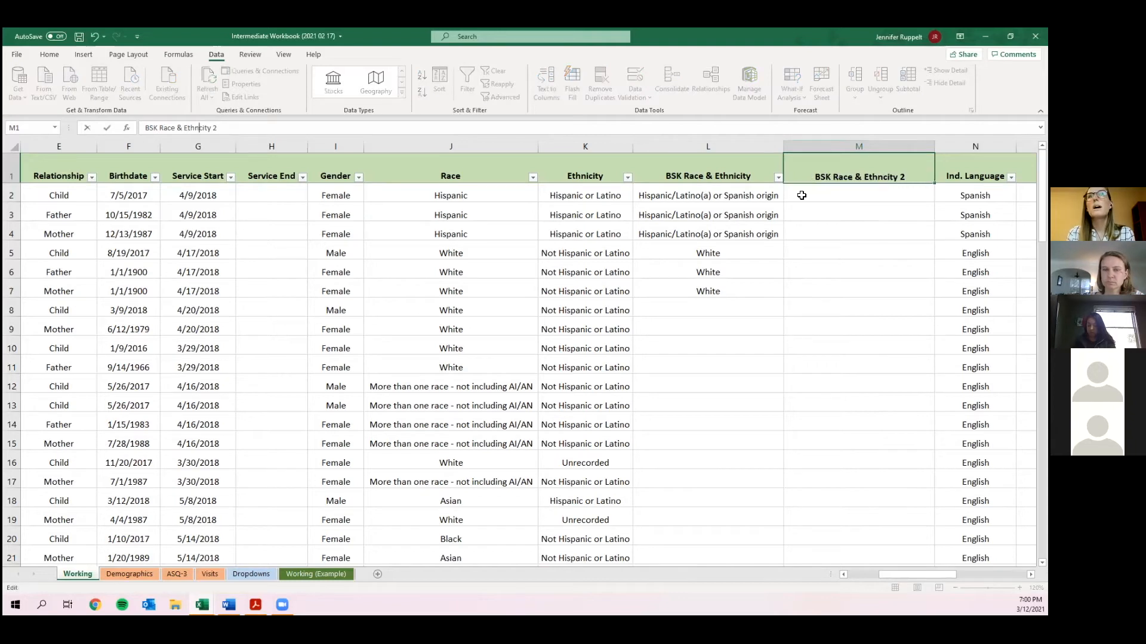
pyautogui.click(918, 191)
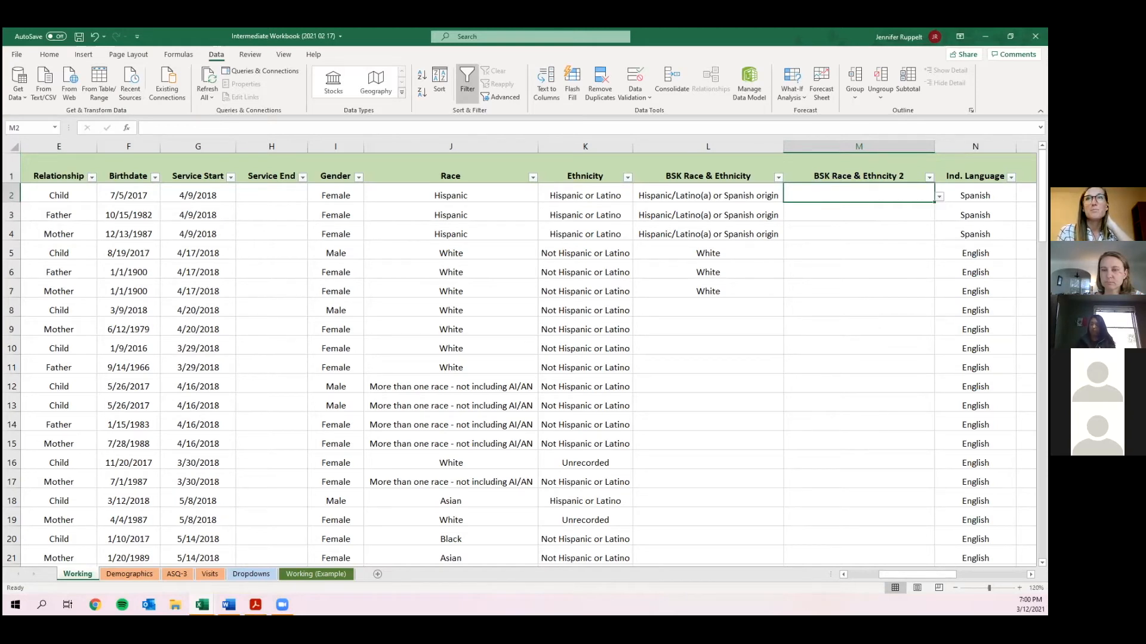
# Check the dropdown list inherited by M2 and clear the contents of M2 through M88 in the new column.
pyautogui.click(939, 196)
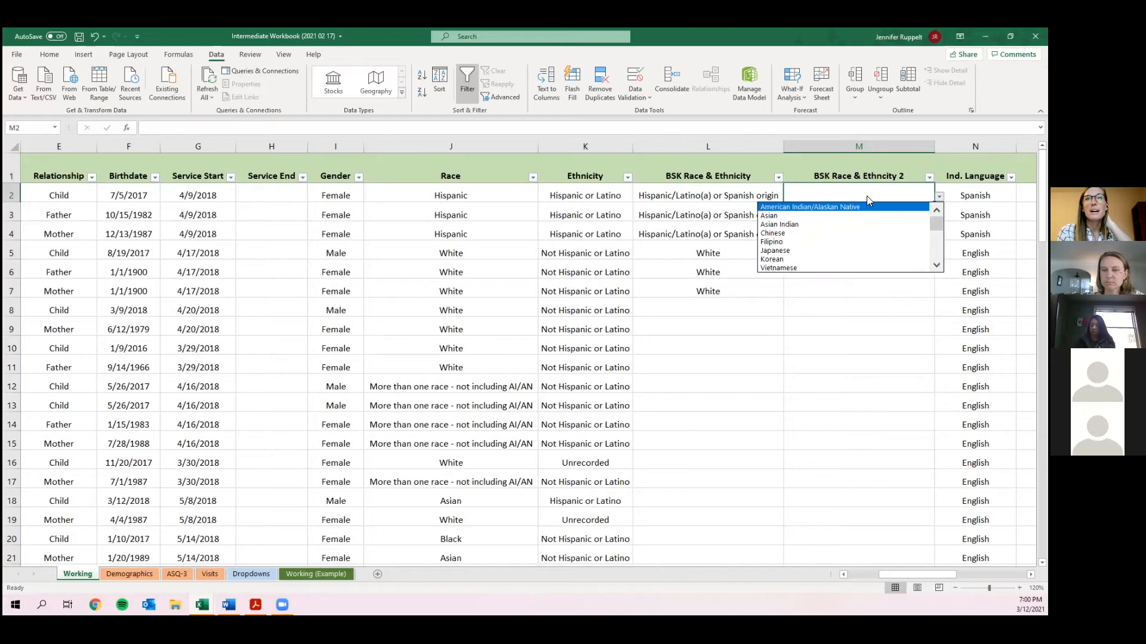
pyautogui.click(819, 194)
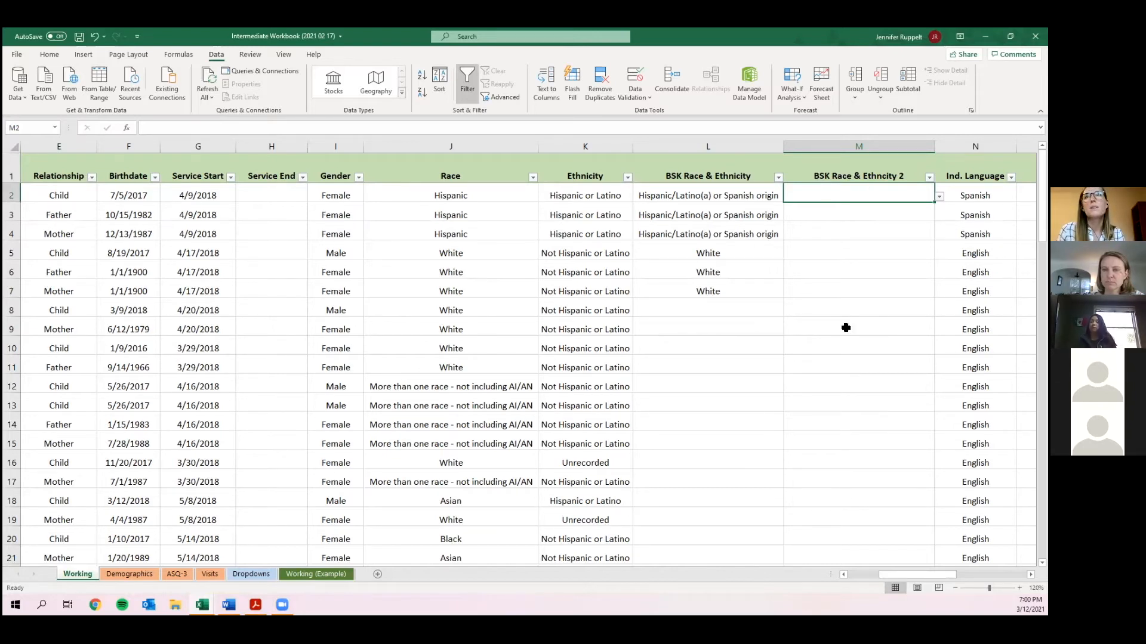
pyautogui.scroll(-5, 846, 328)
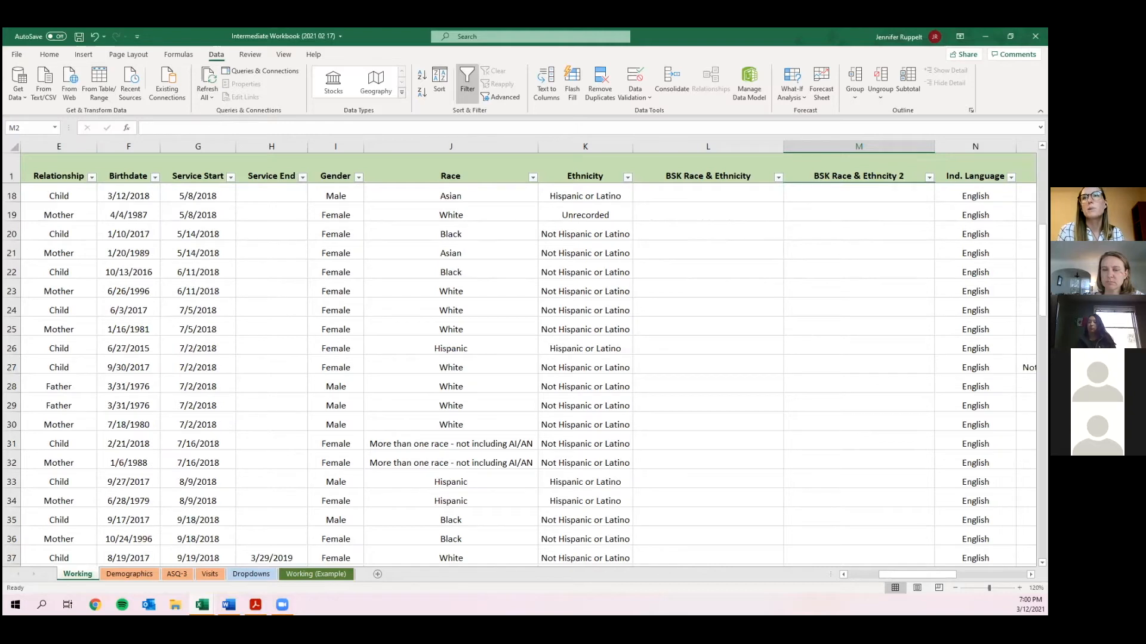
pyautogui.scroll(-7, 519, 376)
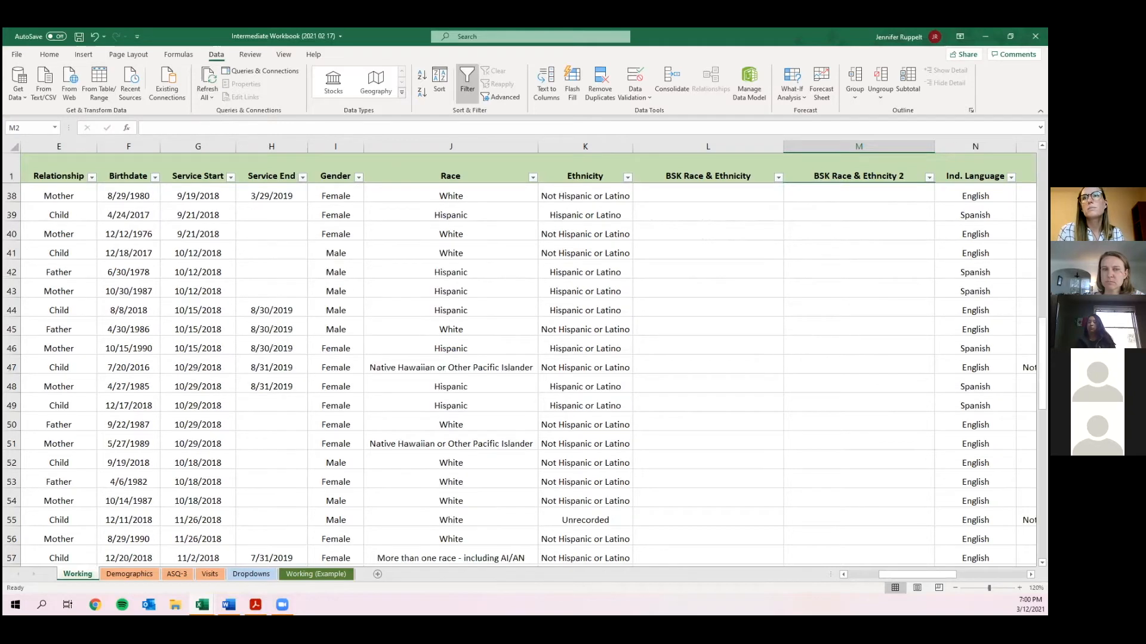
pyautogui.moveTo(1041, 370); pyautogui.dragTo(897, 516)
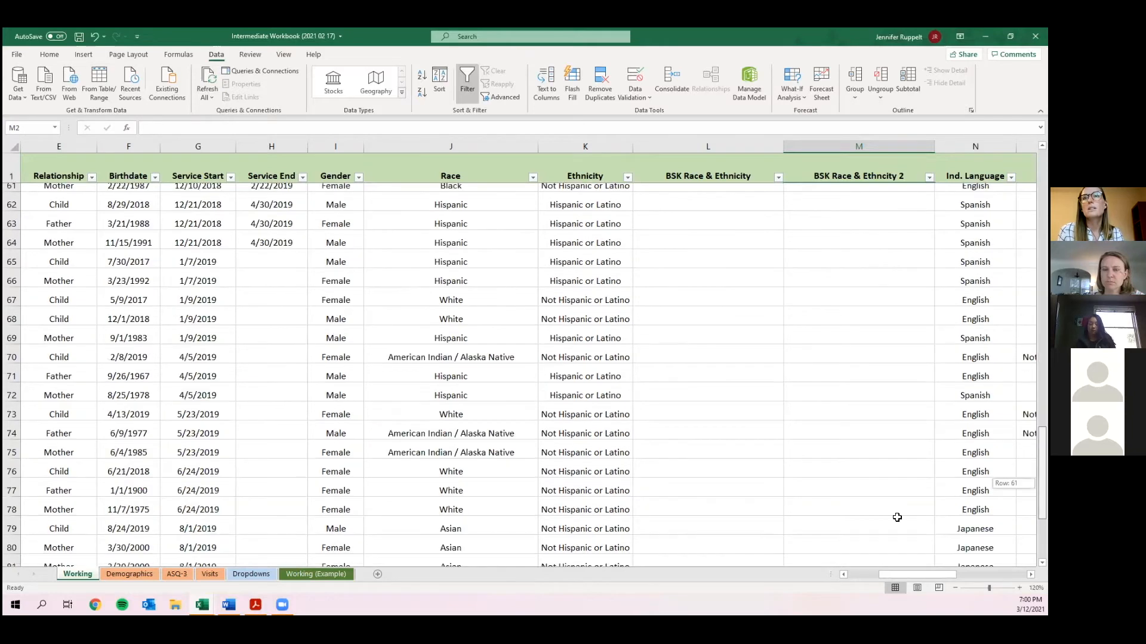
pyautogui.keyDown('shift'); pyautogui.click(878, 391); pyautogui.keyUp('shift')
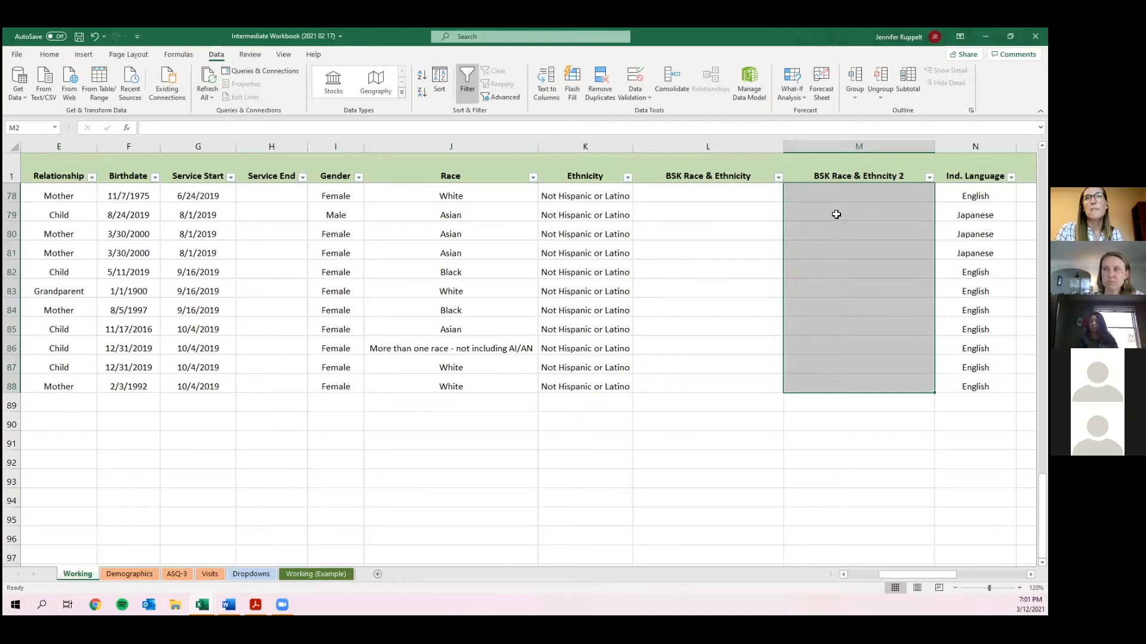
pyautogui.scroll(4, 836, 214)
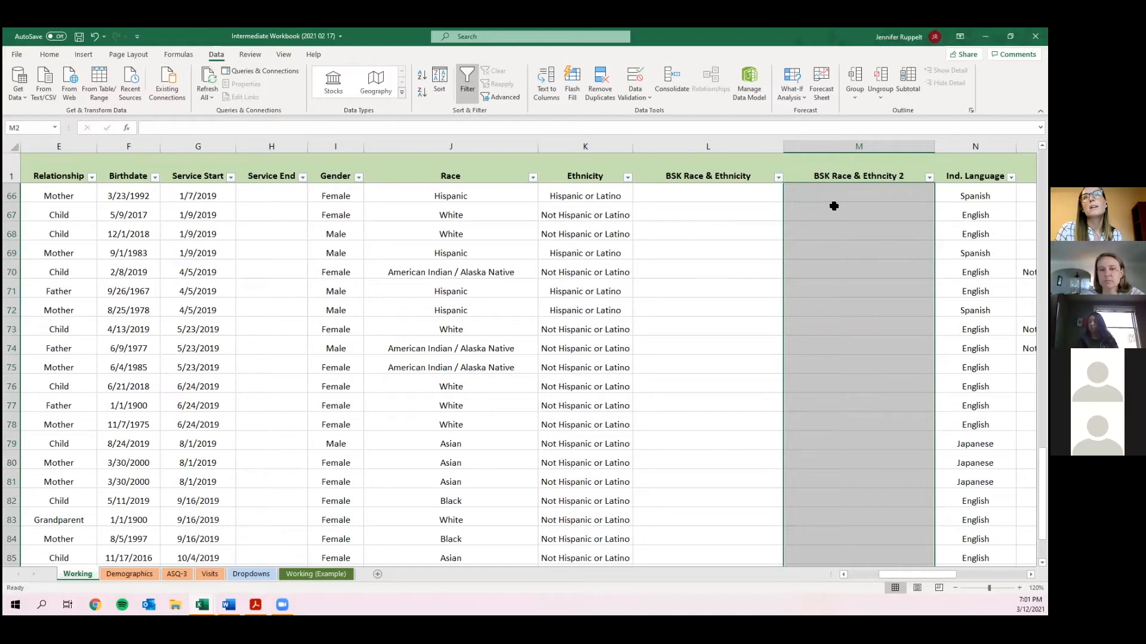
pyautogui.rightClick(834, 212)
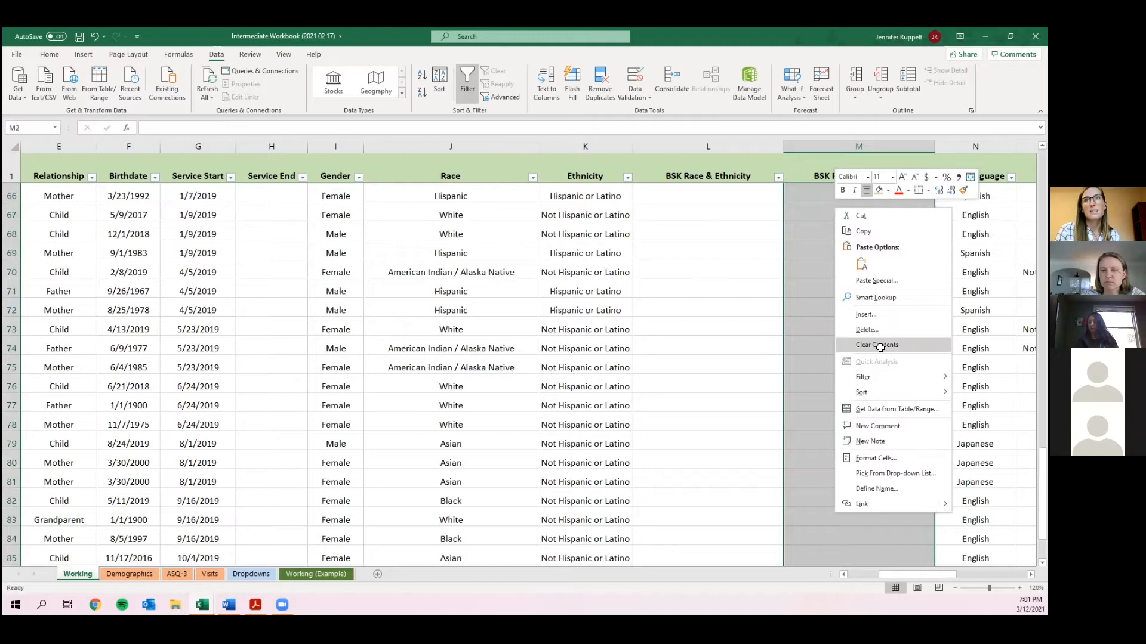
pyautogui.click(880, 346)
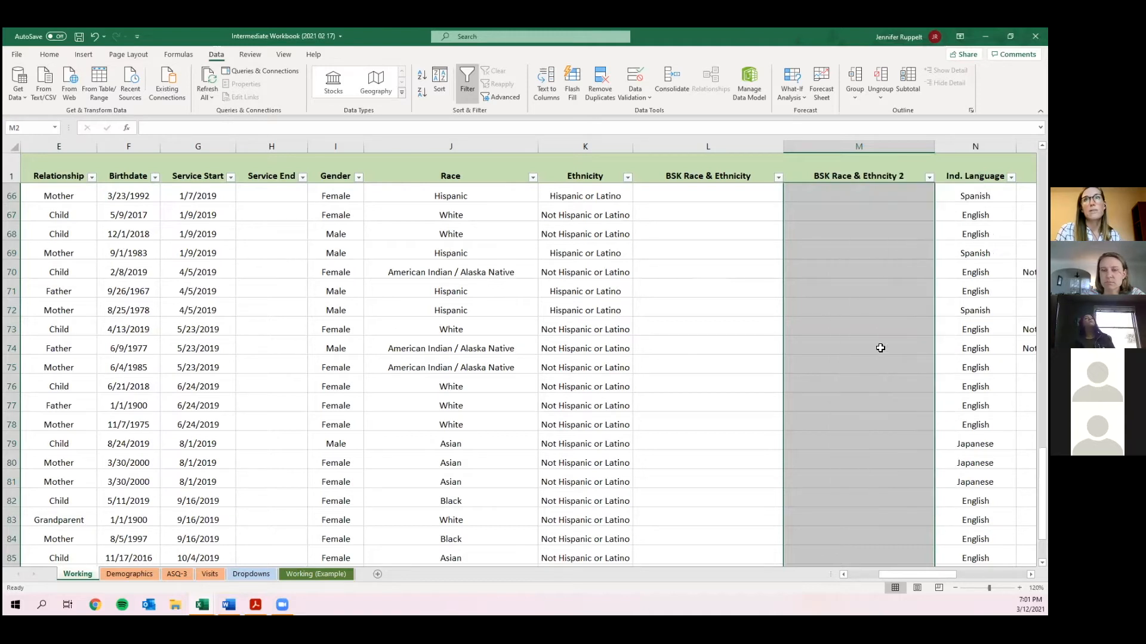
pyautogui.scroll(20, 890, 205)
# Check cells M2 to M4 of the new column for a remaining dropdown.
pyautogui.click(878, 216)
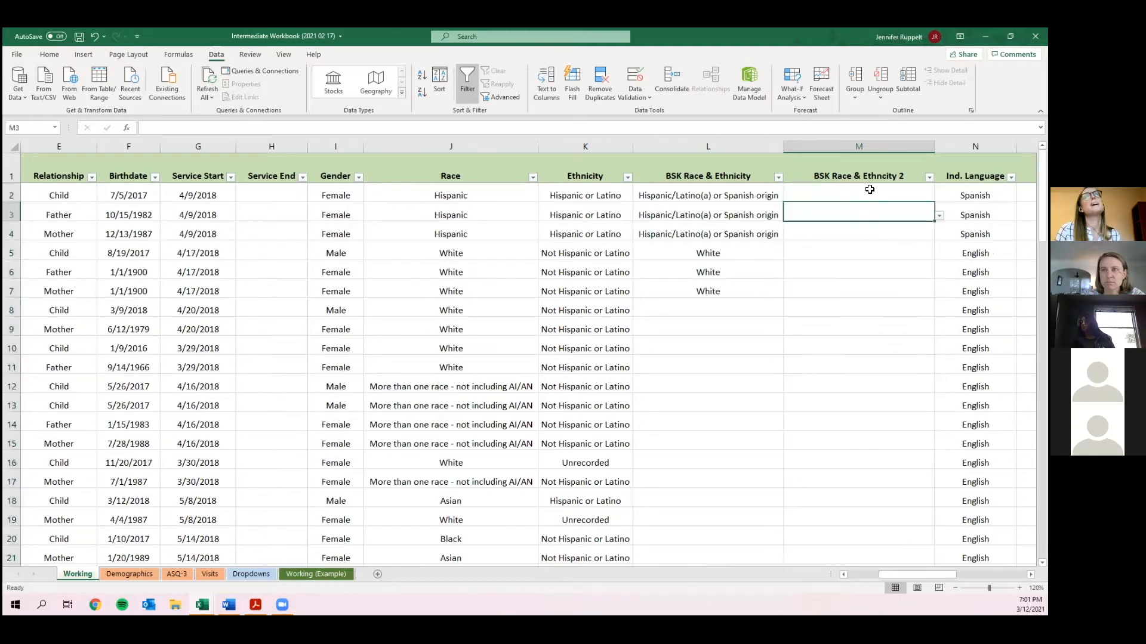
pyautogui.press('Down')
pyautogui.press('Up')
pyautogui.press('Up')
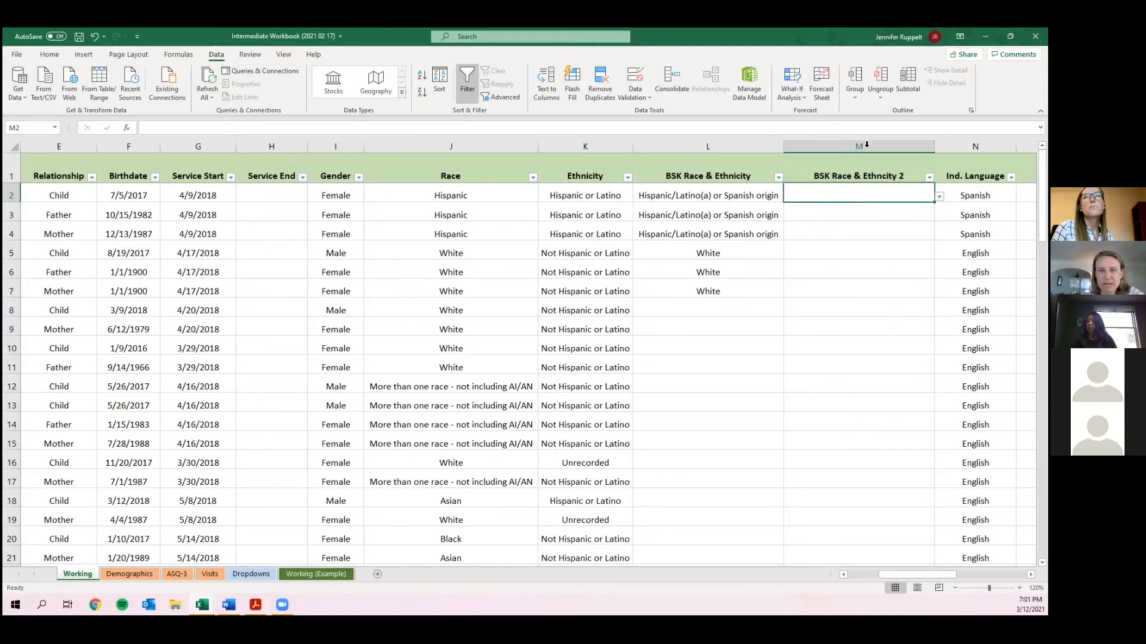
# Clear all data validation settings from the whole BSK Race & Ethncity 2 column.
pyautogui.click(842, 146)
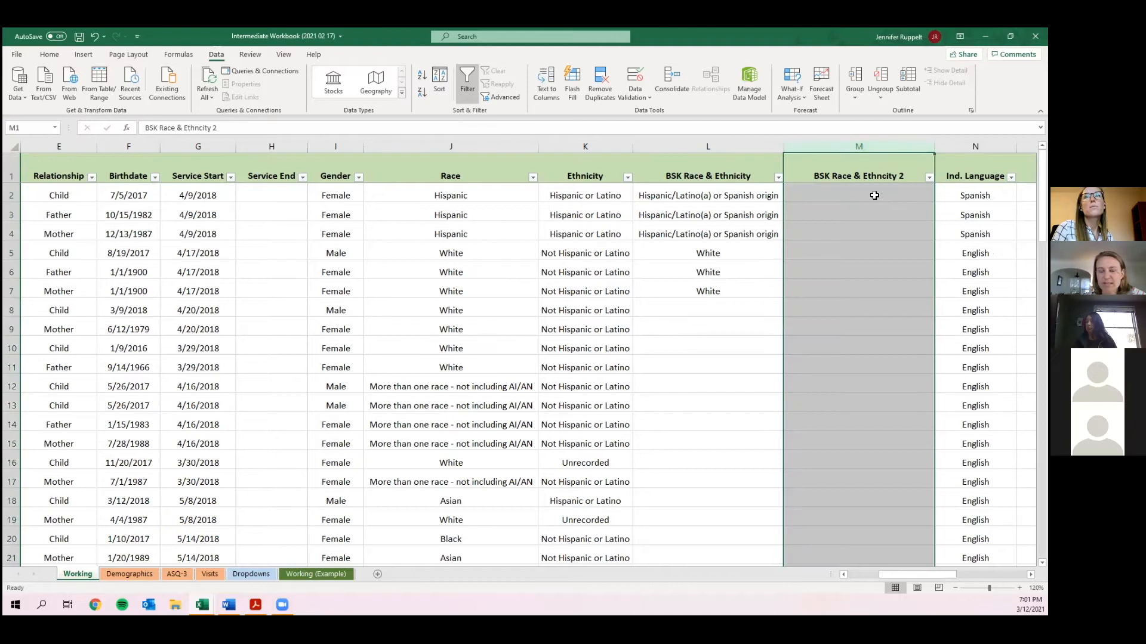
pyautogui.click(873, 206)
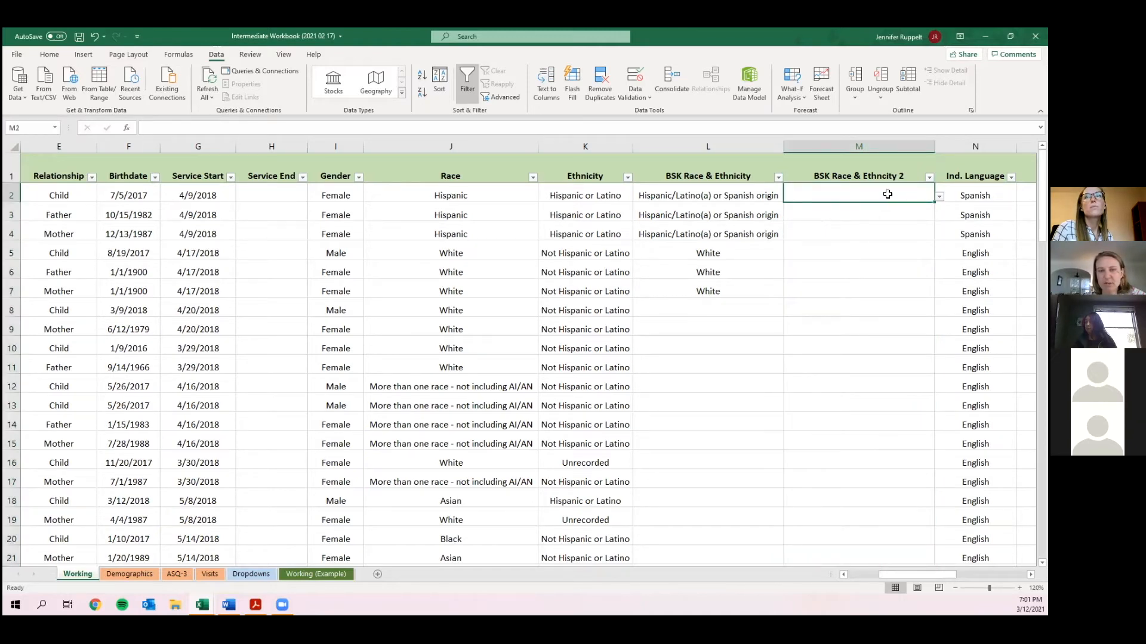
pyautogui.click(834, 175)
pyautogui.click(874, 195)
pyautogui.click(641, 96)
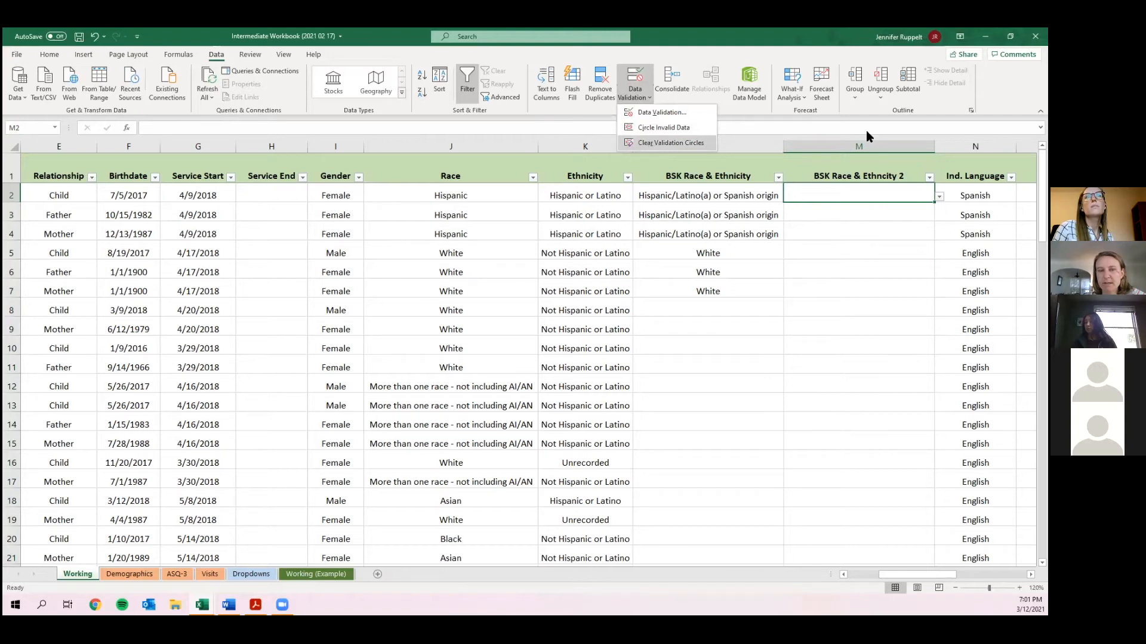
pyautogui.click(886, 145)
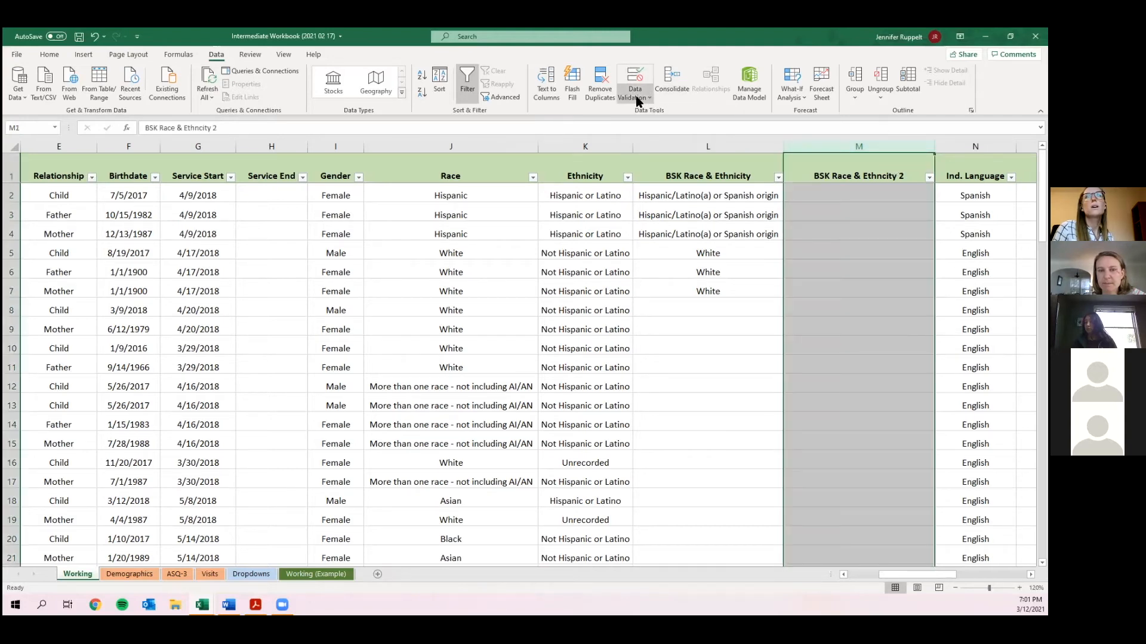
pyautogui.click(637, 101)
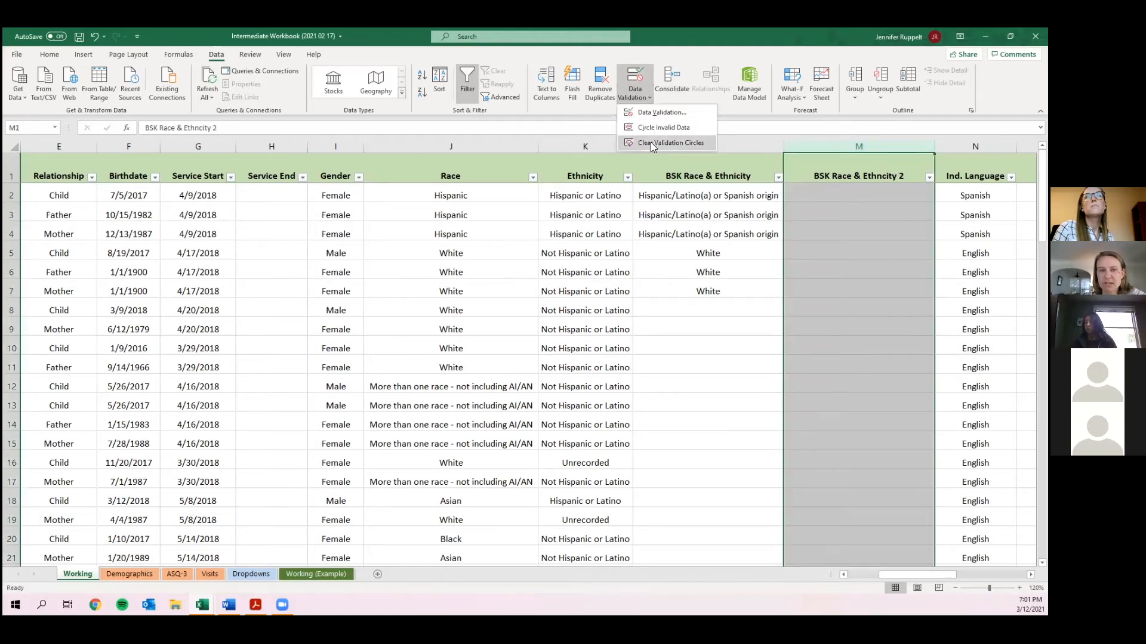
pyautogui.click(650, 112)
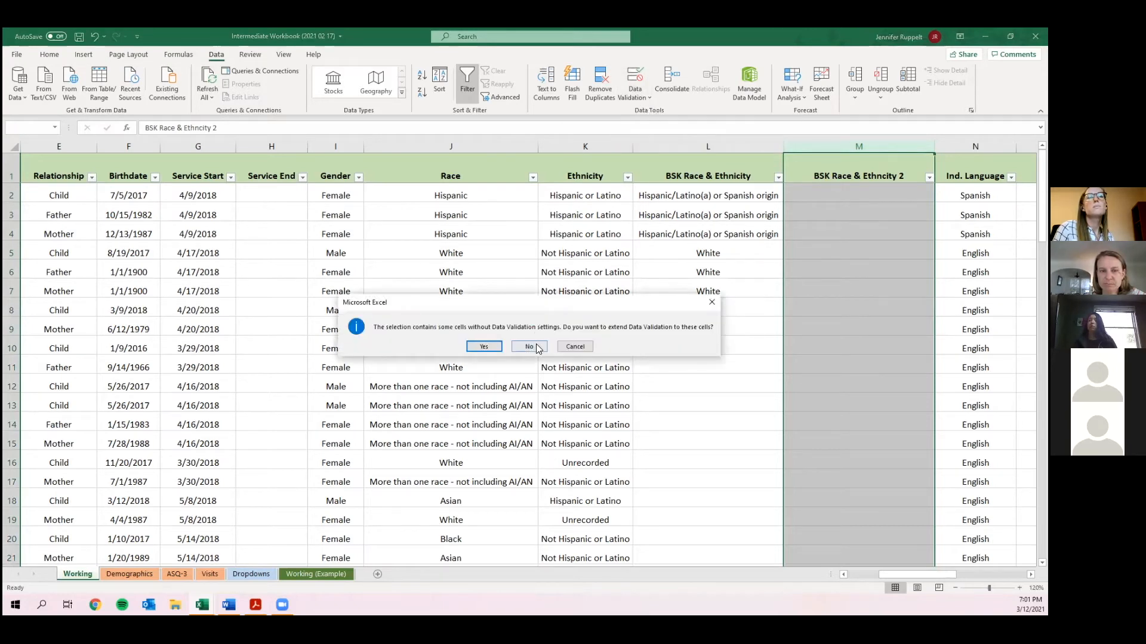
pyautogui.click(488, 347)
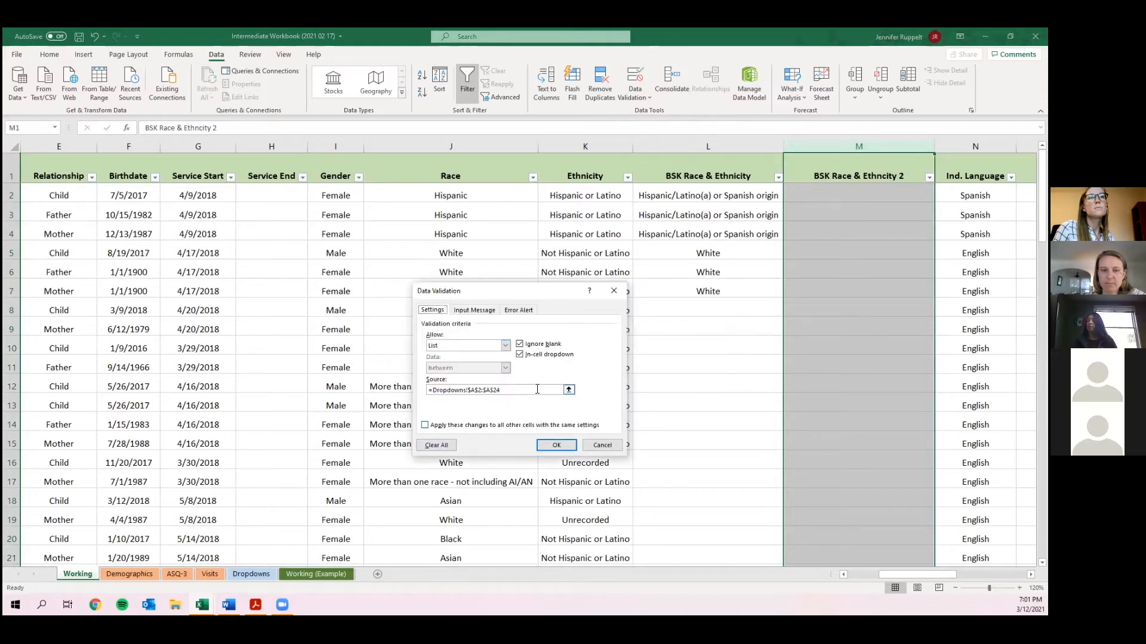
pyautogui.click(518, 391)
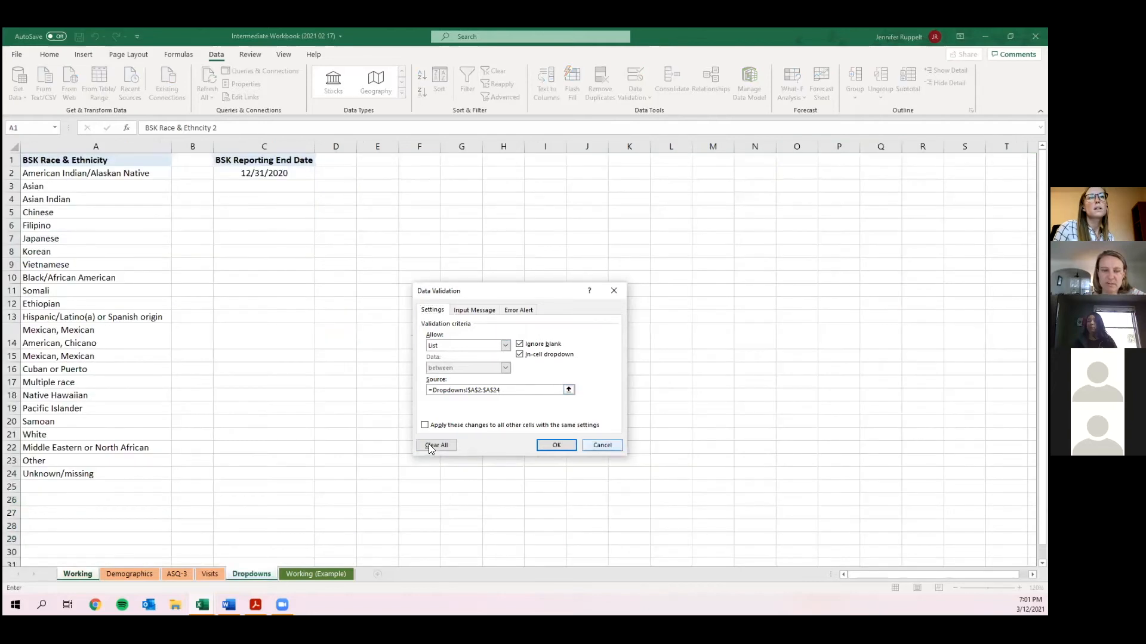
pyautogui.click(436, 445)
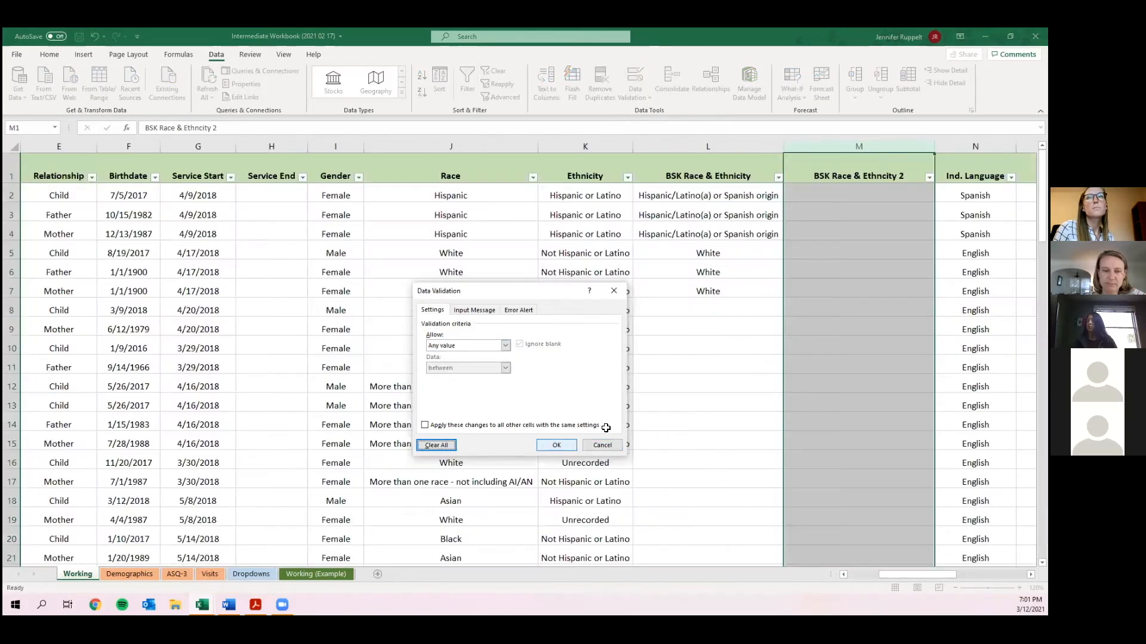
pyautogui.press('Return')
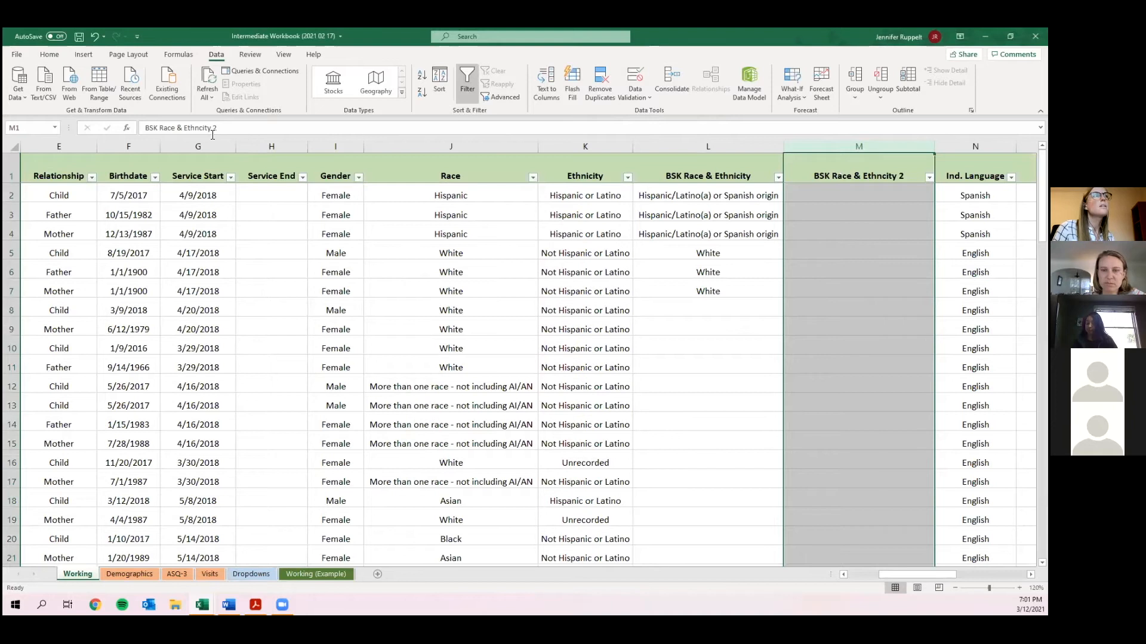
# Correct the header in M1 to BSK Race & Ethnicity 2.
pyautogui.click(227, 123)
pyautogui.press('Left')
pyautogui.press('Left')
pyautogui.press('Left')
pyautogui.press('Left')
pyautogui.press('Left')
pyautogui.press('Left')
pyautogui.write('i')
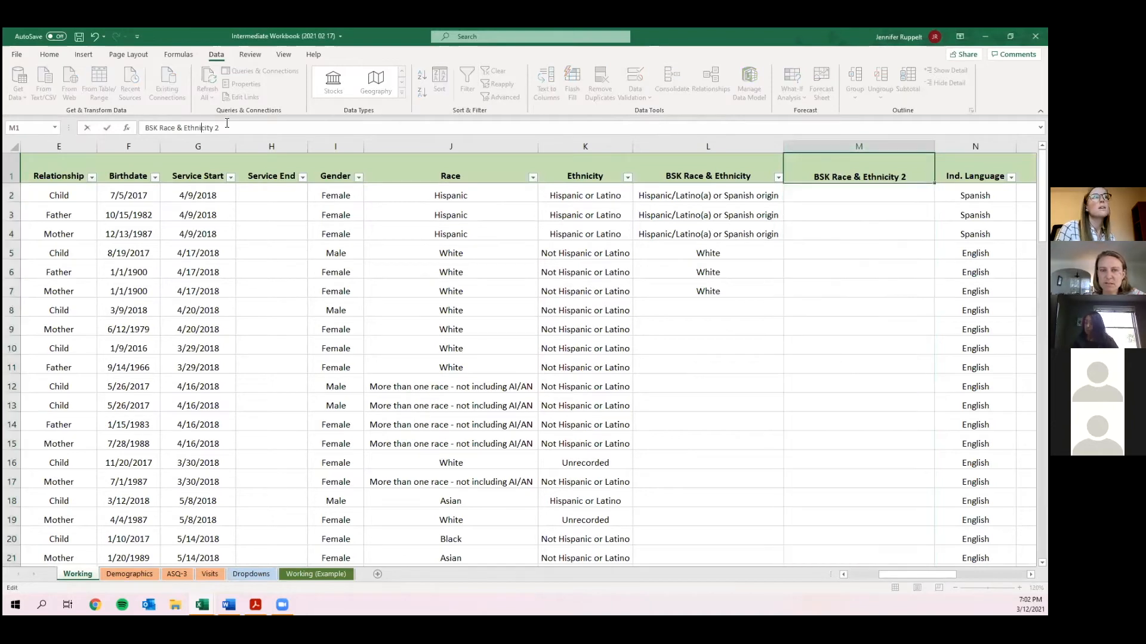
pyautogui.press('Return')
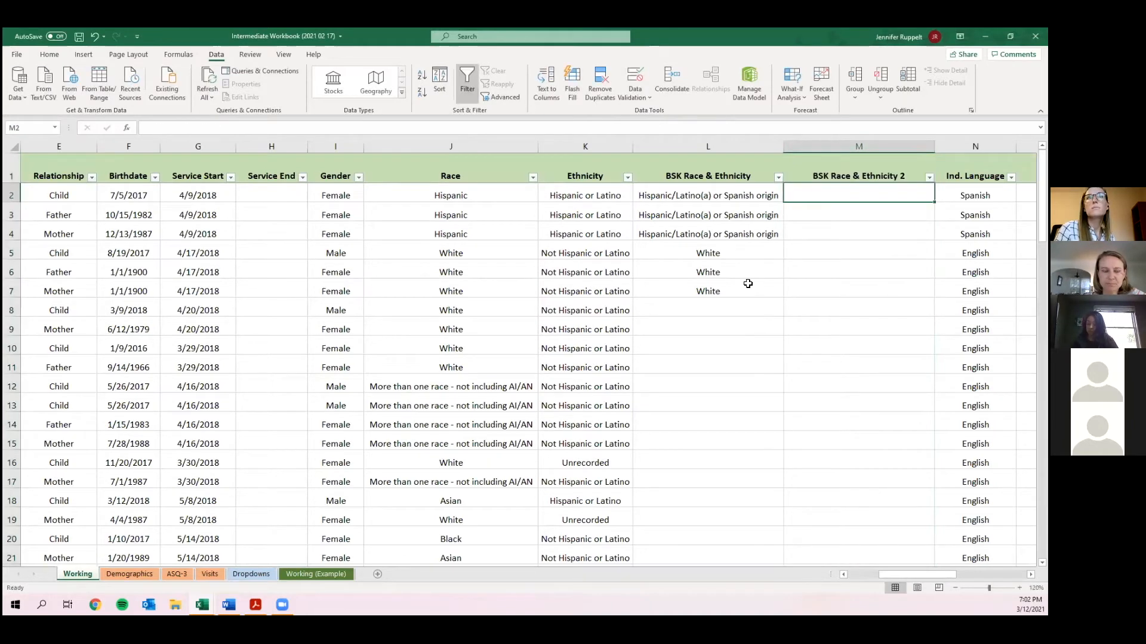
# Check the cells below the BSK Race & Ethnicity 2 header for a remaining dropdown.
pyautogui.click(842, 210)
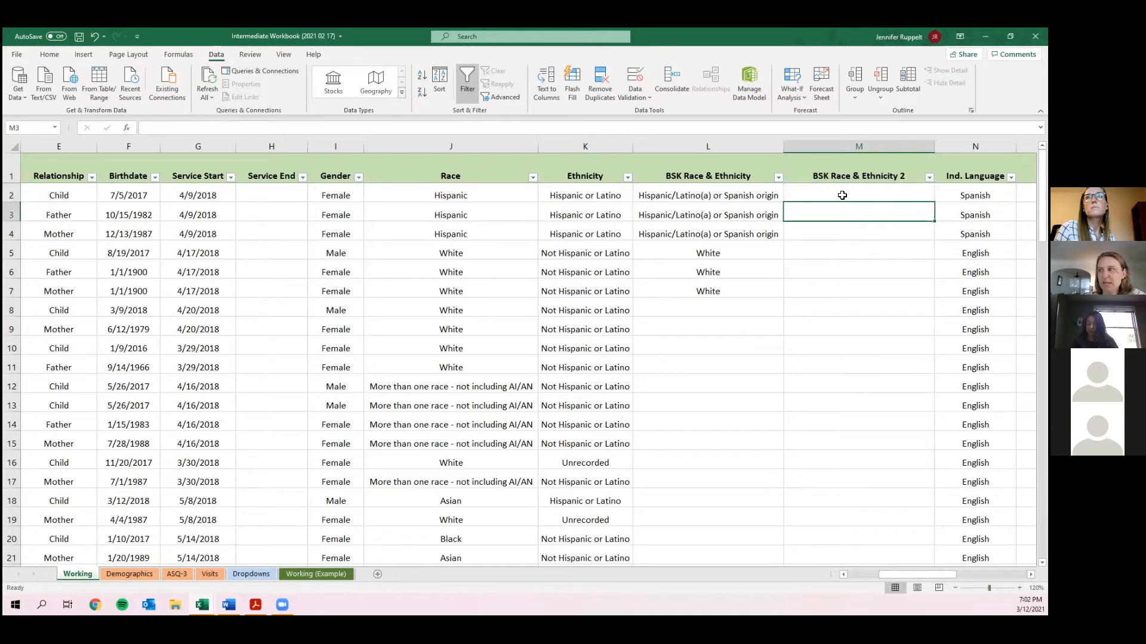
pyautogui.press('Up')
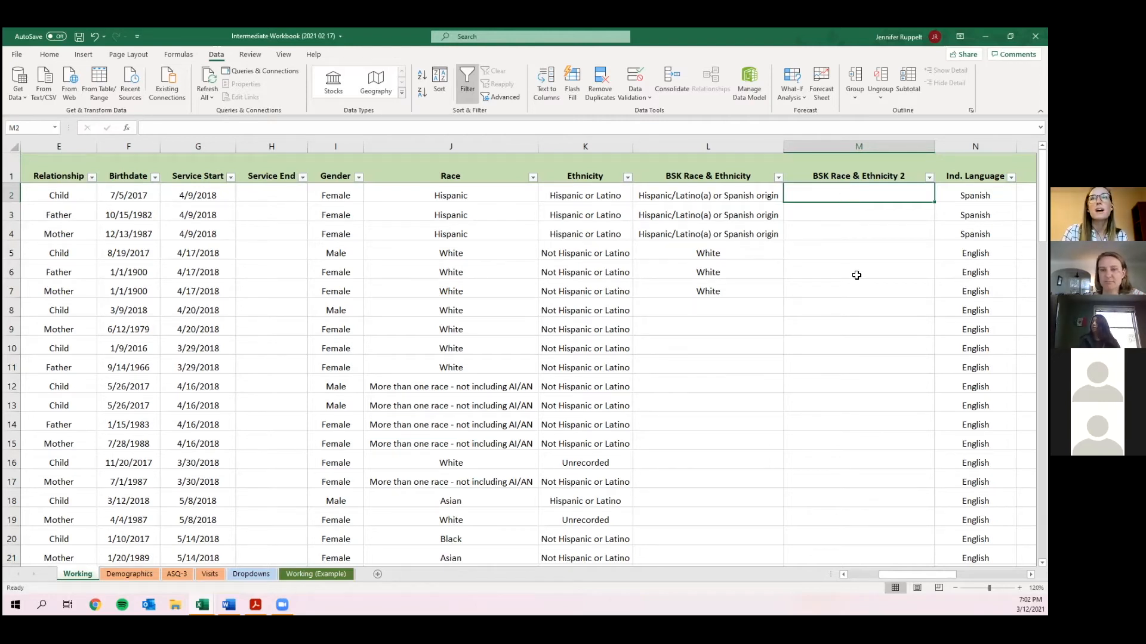
pyautogui.moveTo(853, 195); pyautogui.dragTo(856, 274)
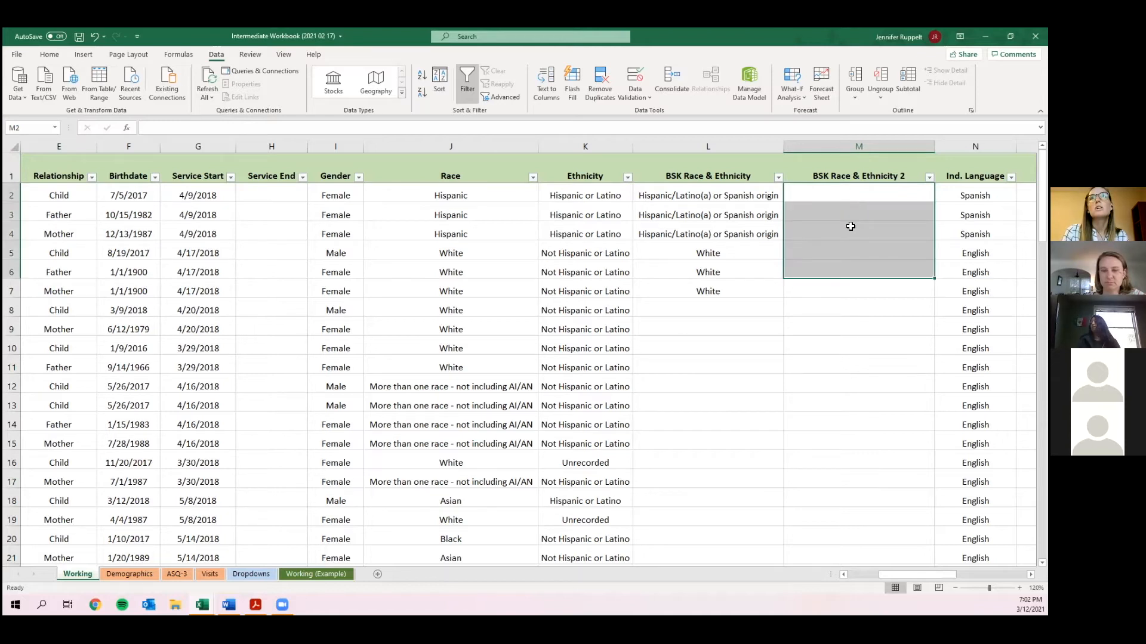
pyautogui.click(845, 189)
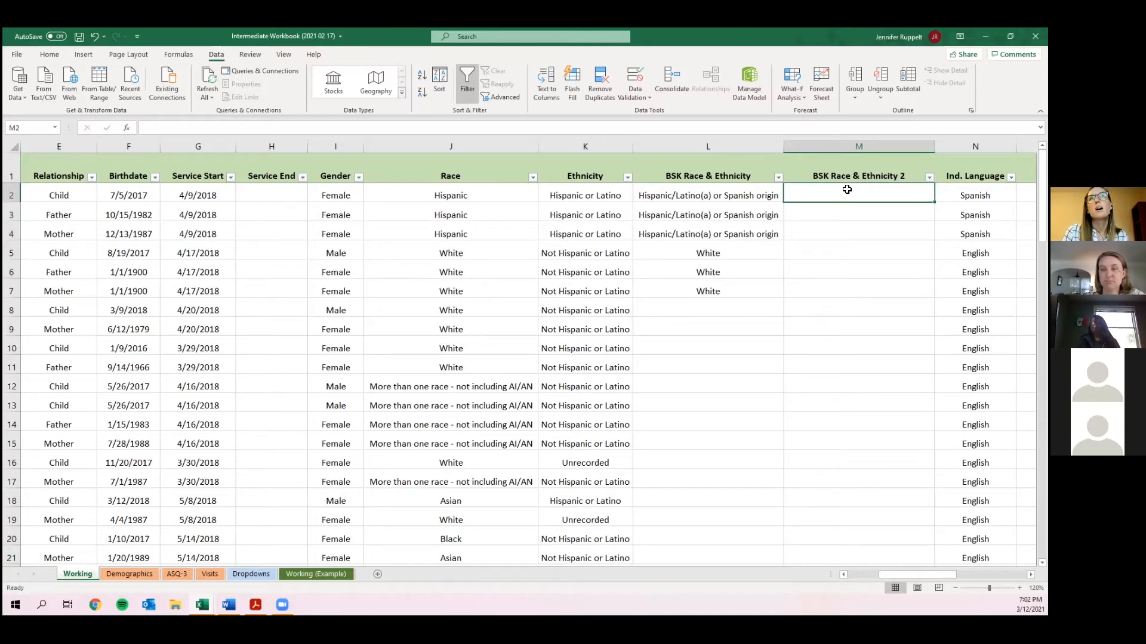
pyautogui.moveTo(863, 227); pyautogui.dragTo(878, 404)
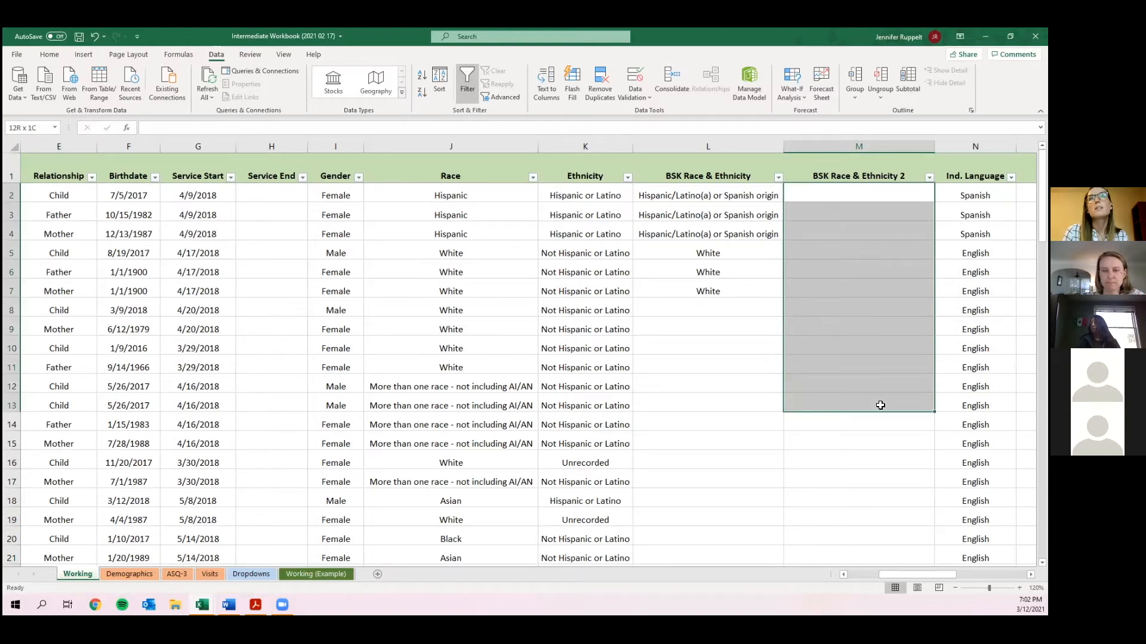
pyautogui.click(827, 200)
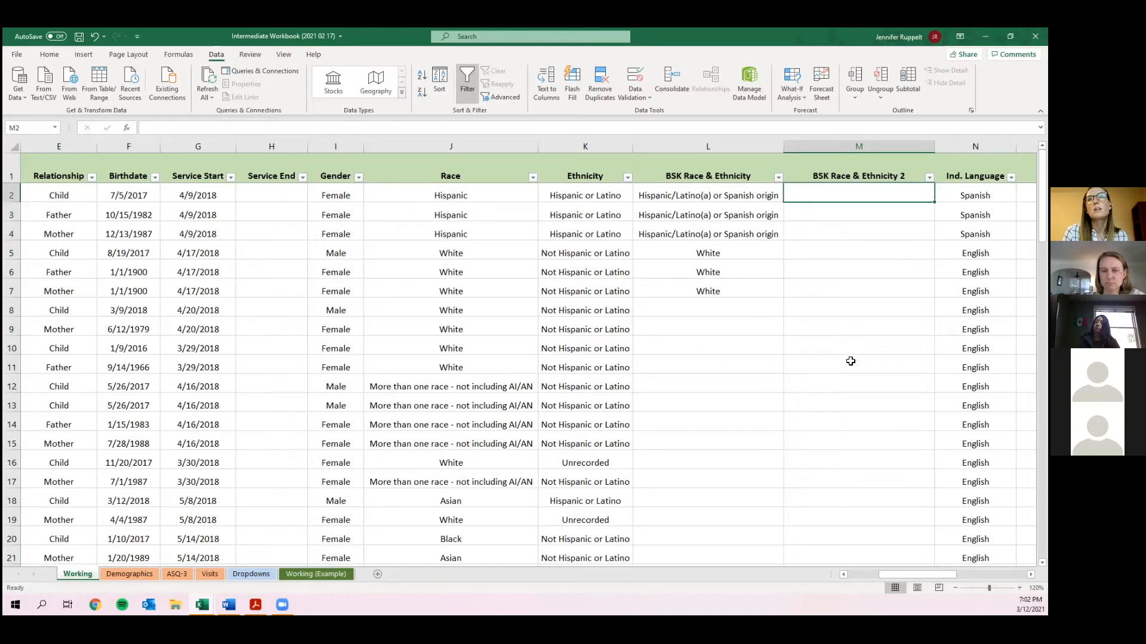
# Apply list validation to M2 through M88 with the source =Dropdowns!$A$2:$A$24.
pyautogui.scroll(-12, 850, 355)
pyautogui.scroll(-13, 843, 333)
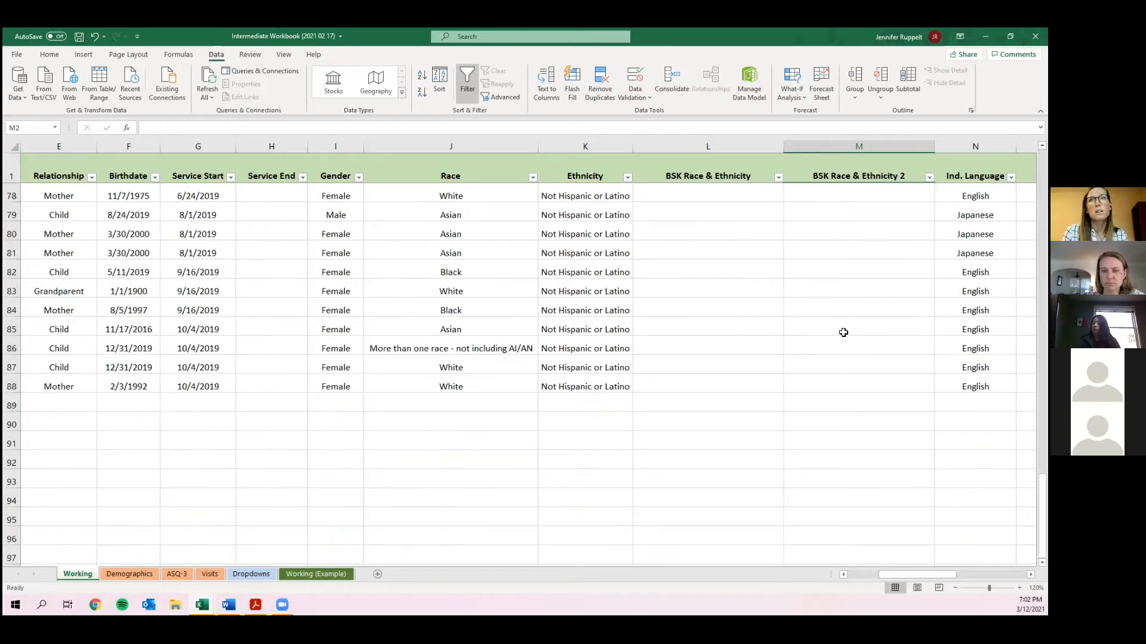
pyautogui.scroll(-5, 838, 382)
pyautogui.scroll(7, 859, 465)
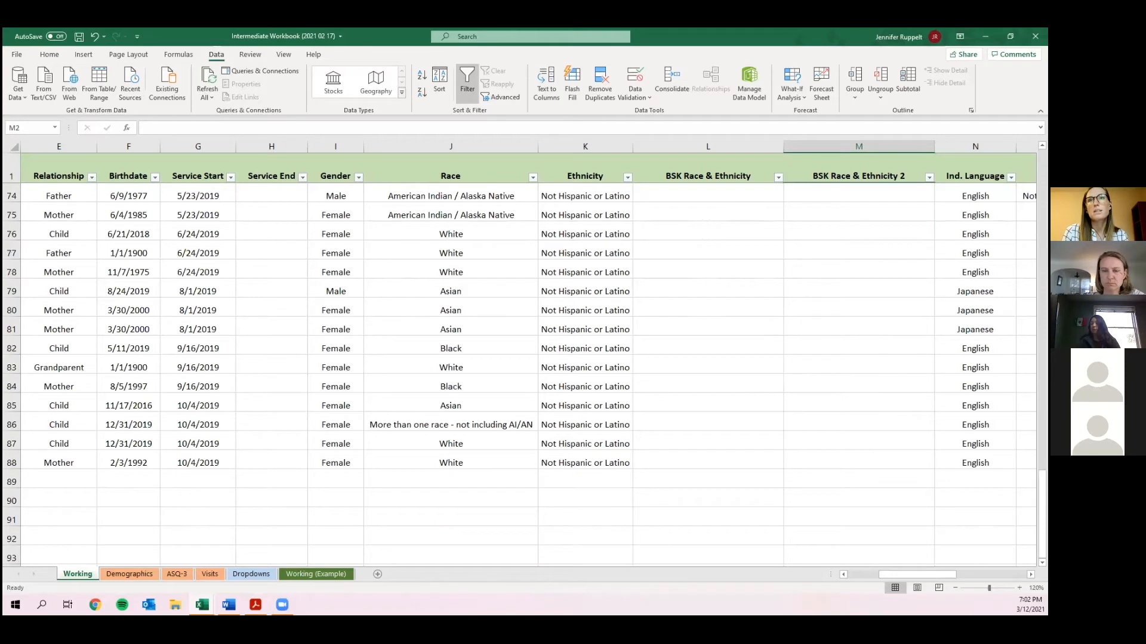
pyautogui.hotkey('ctrl', 'space')
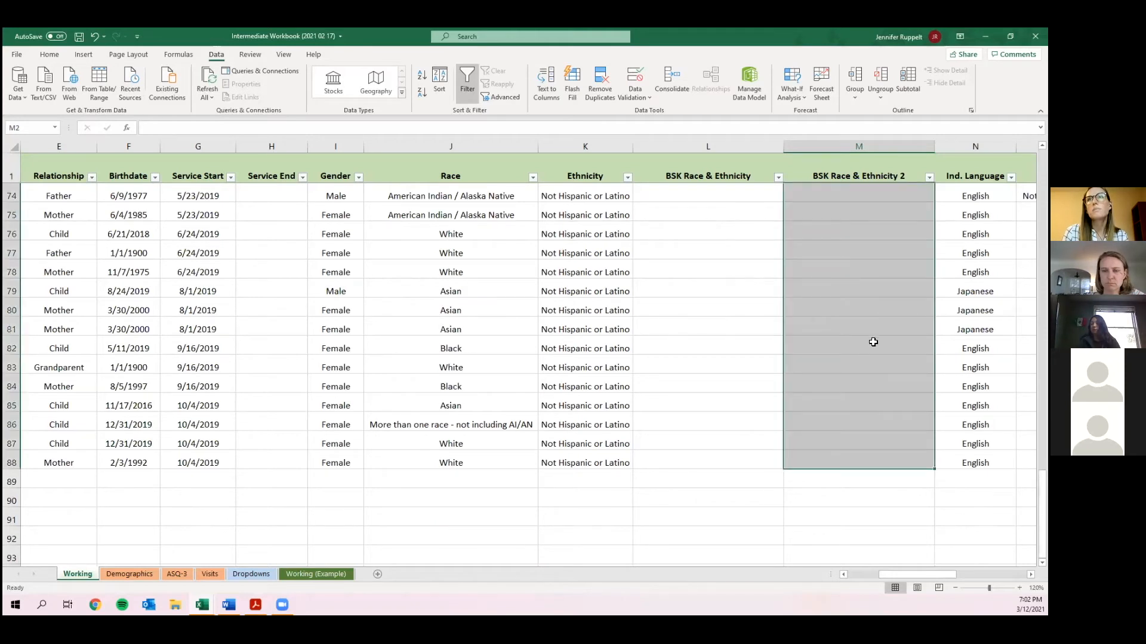
pyautogui.scroll(17, 873, 342)
pyautogui.scroll(7, 873, 342)
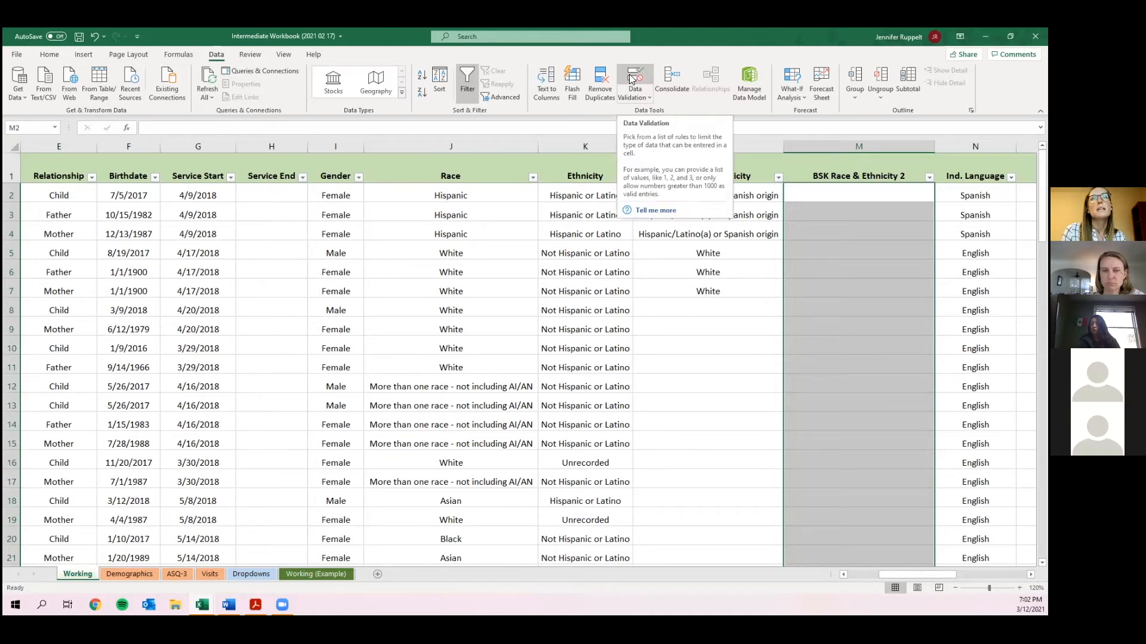
pyautogui.click(632, 80)
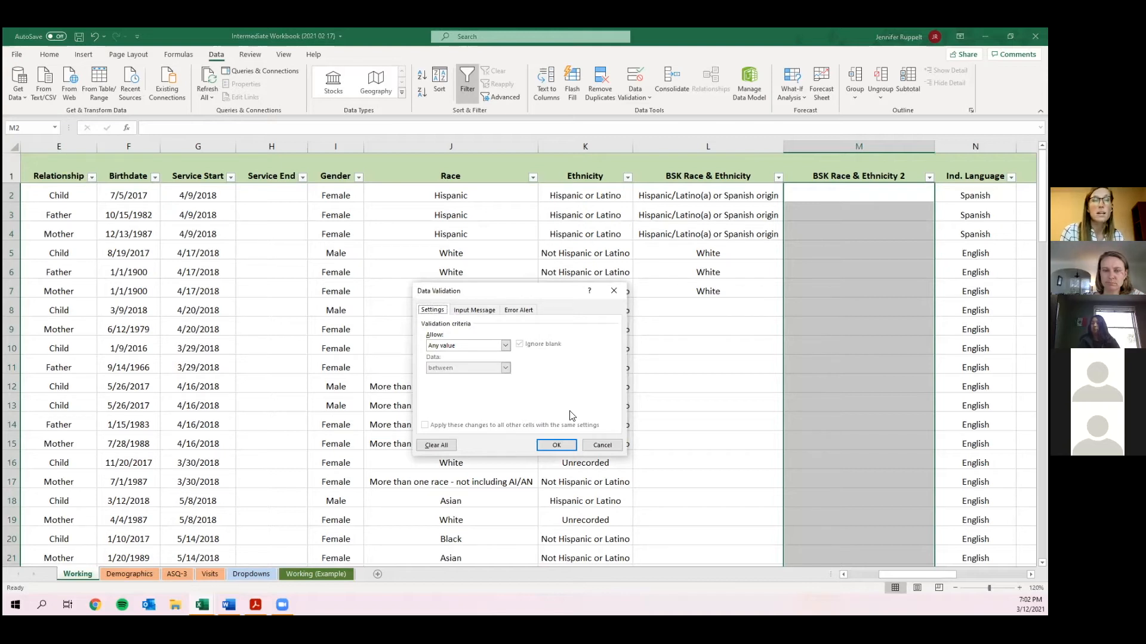
pyautogui.click(453, 346)
pyautogui.click(452, 376)
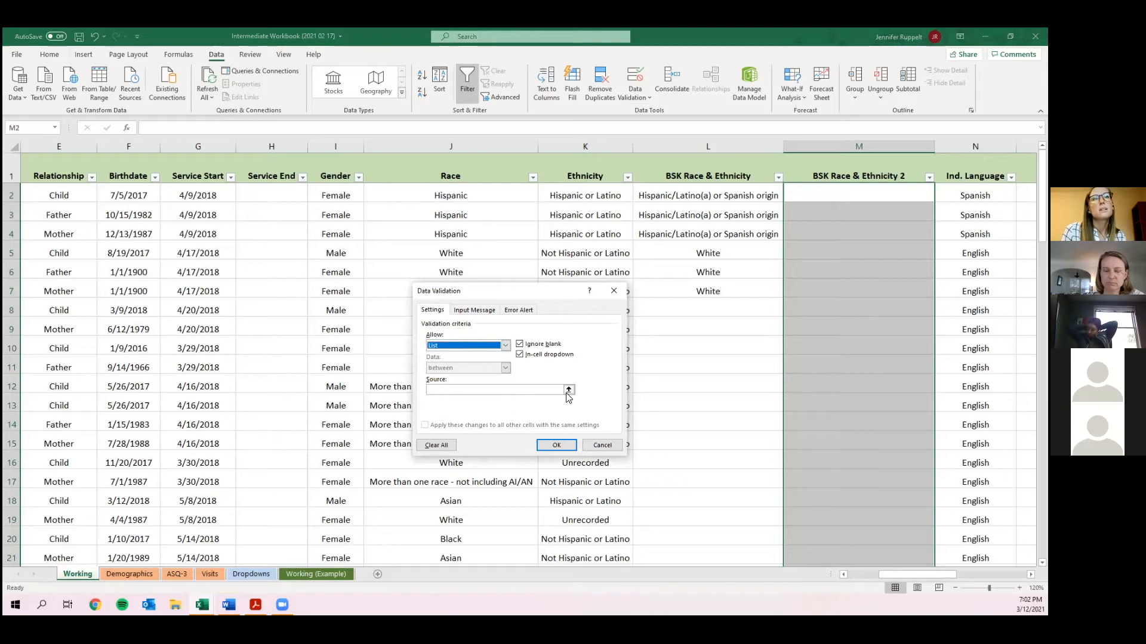
pyautogui.click(568, 391)
pyautogui.click(260, 577)
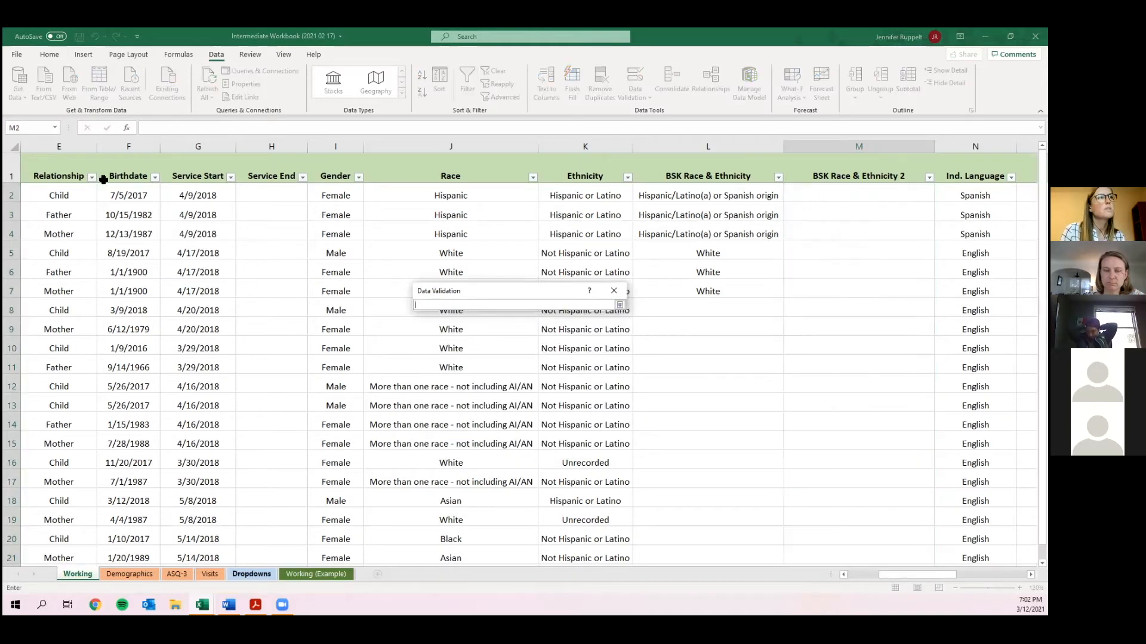
pyautogui.moveTo(103, 176); pyautogui.dragTo(127, 473)
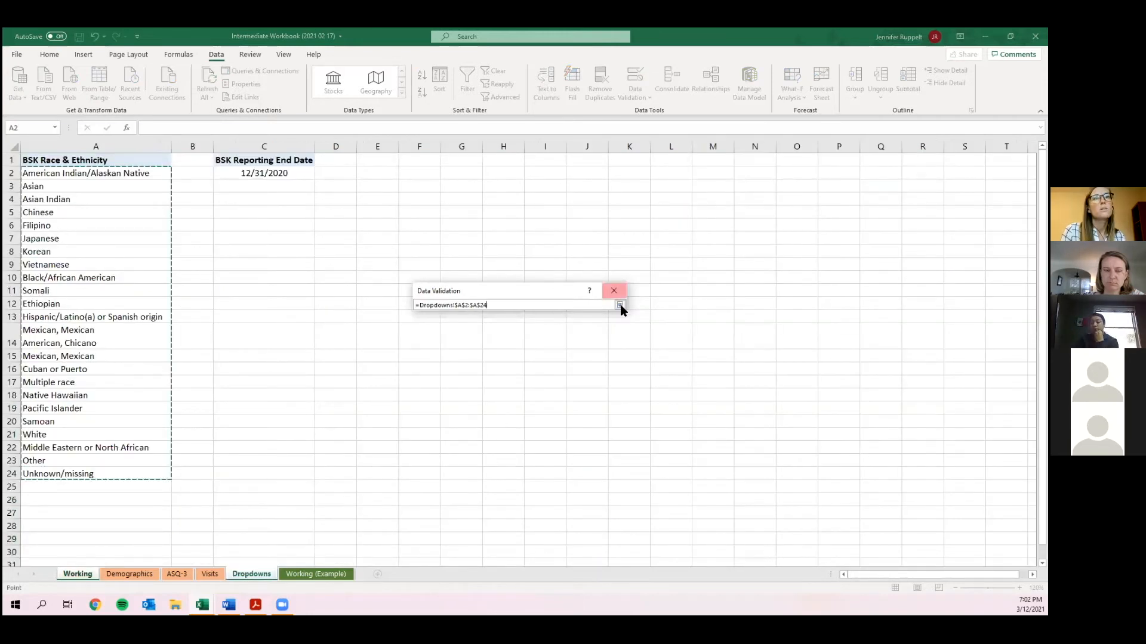
pyautogui.press('Return')
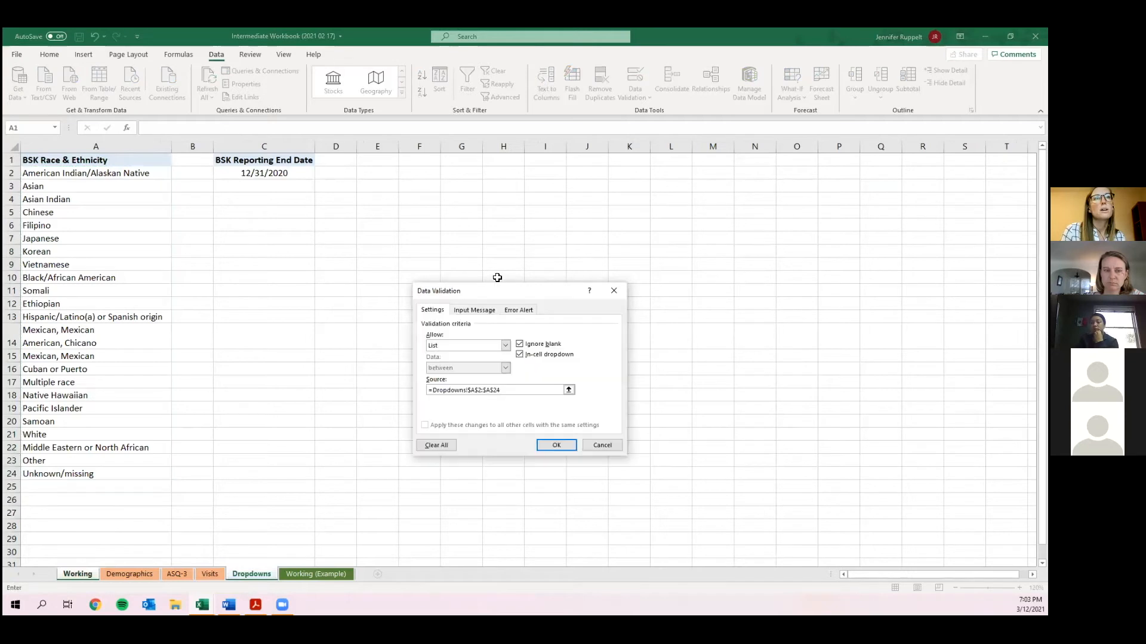
pyautogui.click(556, 445)
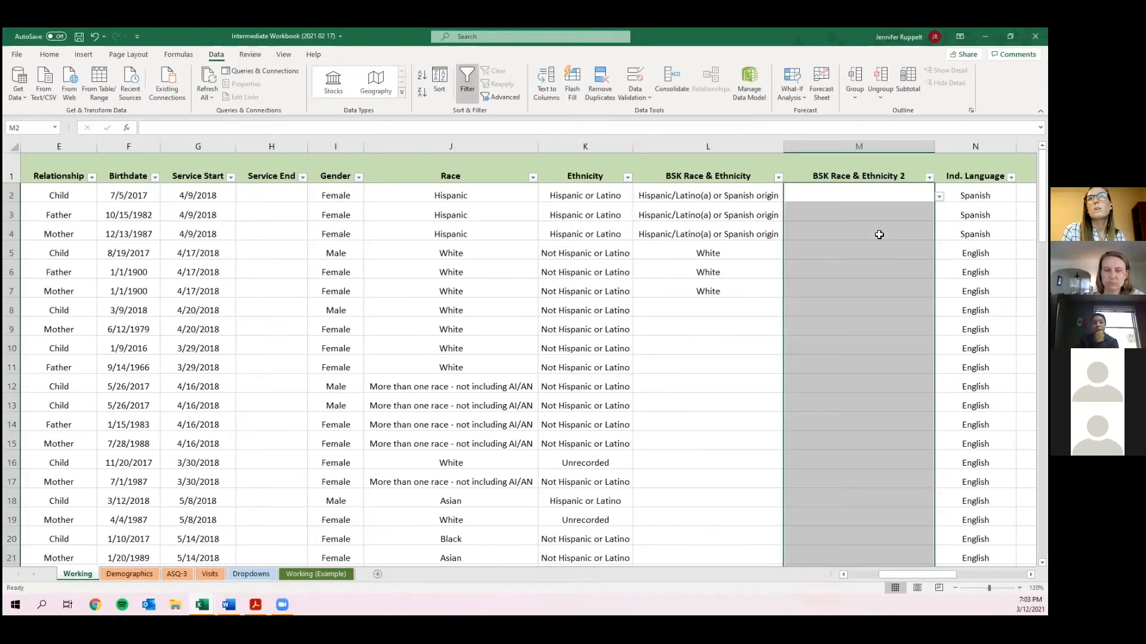
# Check cells M4 to M12 of the BSK Race & Ethnicity 2 column for the dropdown.
pyautogui.click(906, 240)
pyautogui.press('Down')
pyautogui.press('Down')
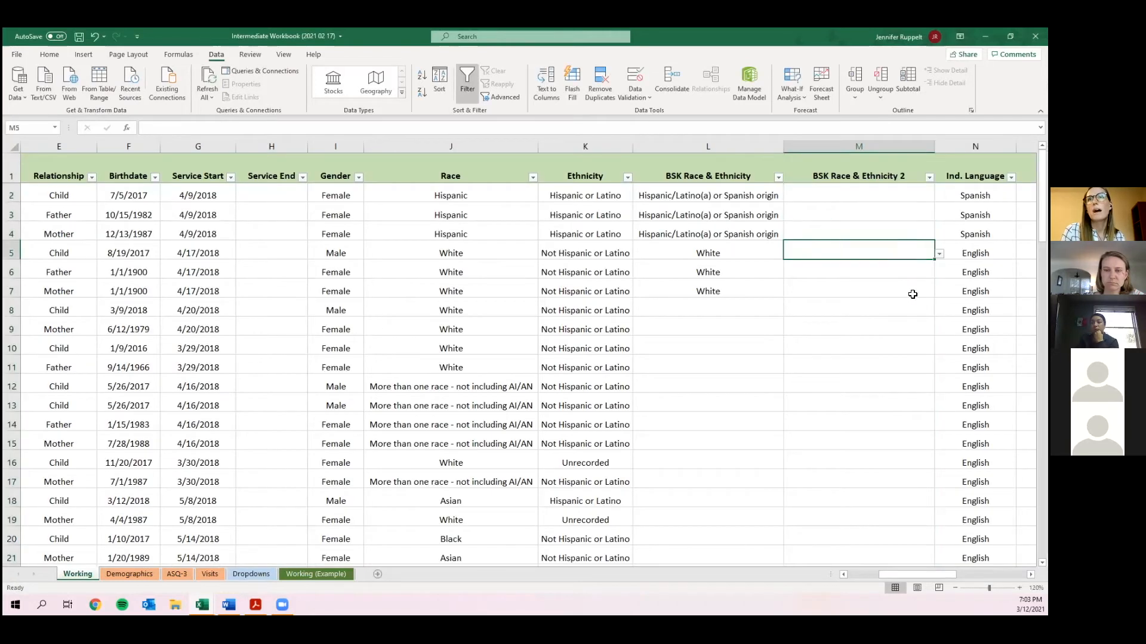
pyautogui.press('Down')
pyautogui.press('Down')
pyautogui.press('Down')
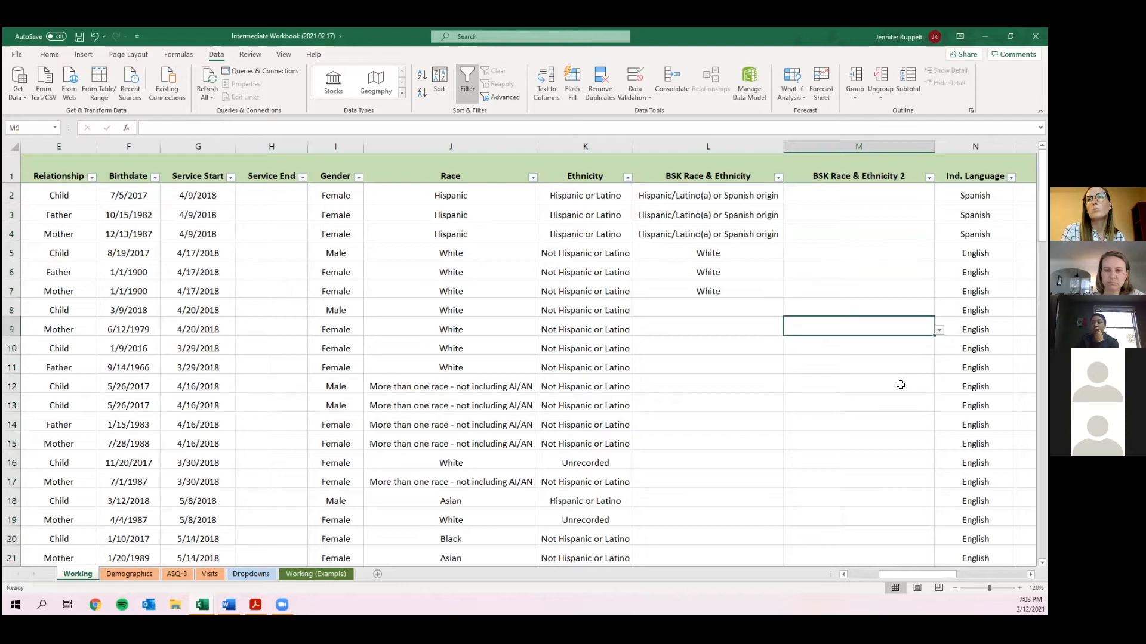
pyautogui.press('Down')
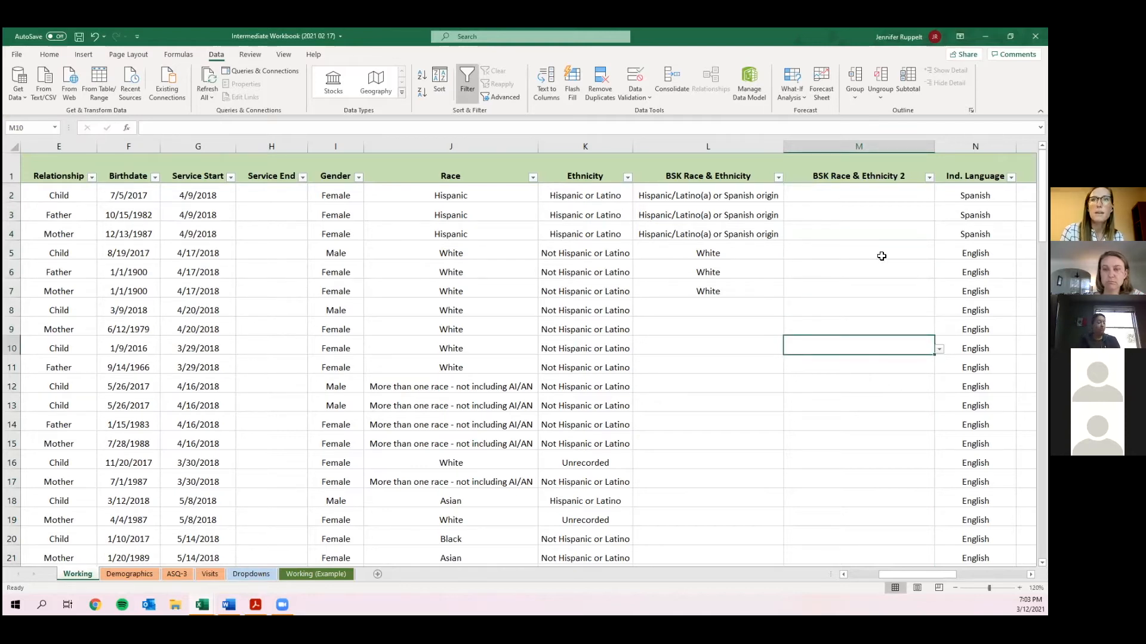
pyautogui.press('Down')
pyautogui.press('Down')
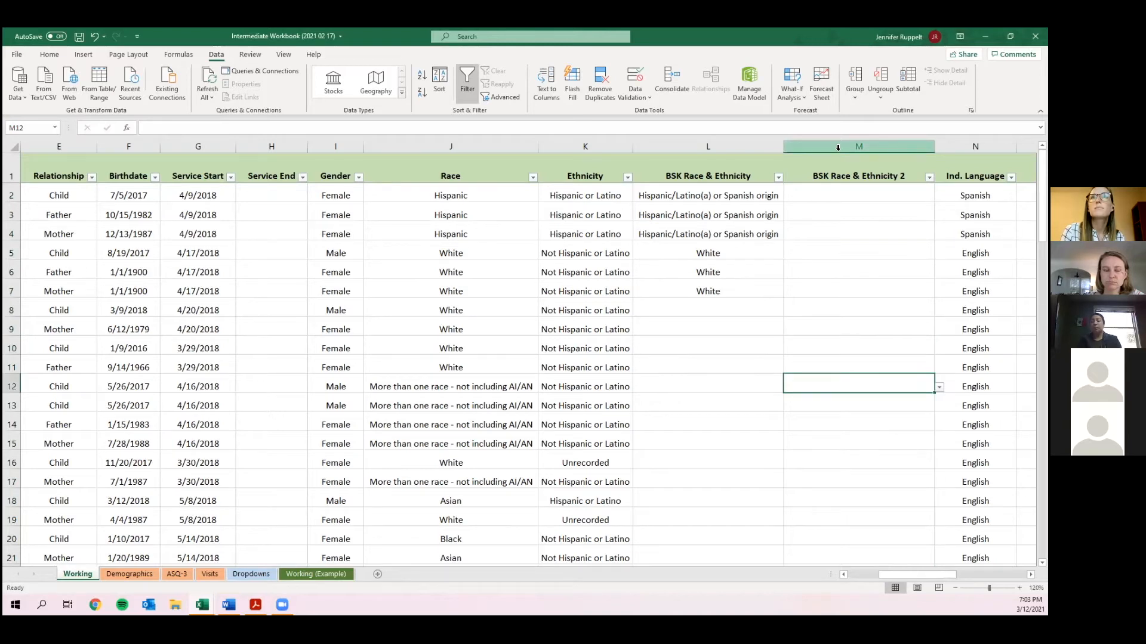
# Delete the BSK Race & Ethnicity 2 column and select L8 in the BSK Race & Ethnicity column.
pyautogui.rightClick(839, 149)
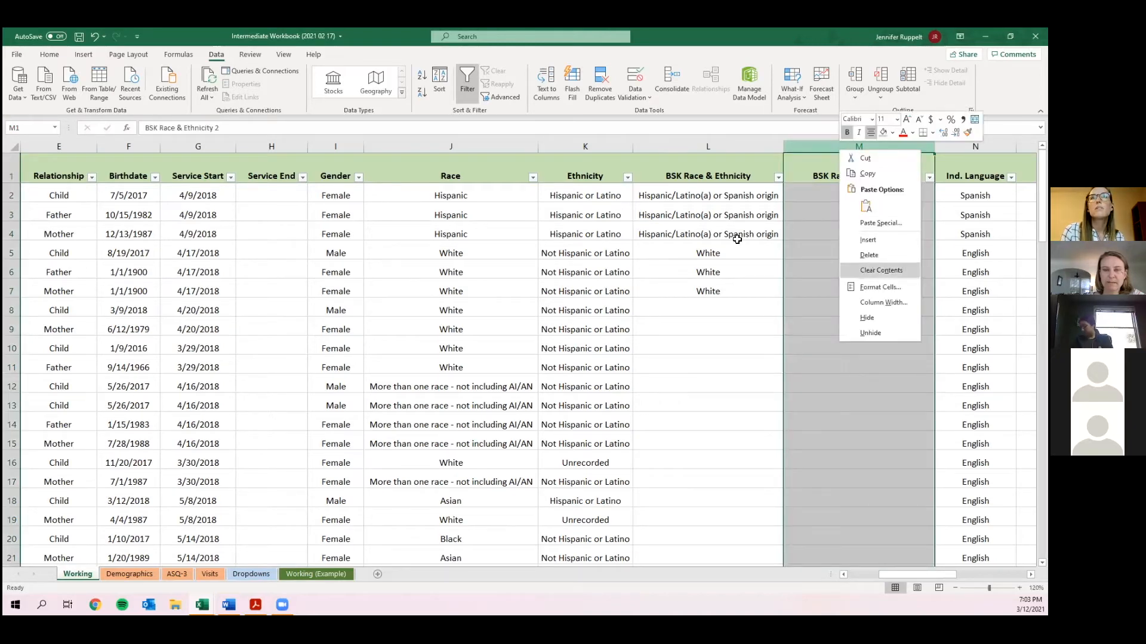
pyautogui.press('Escape')
pyautogui.click(708, 271)
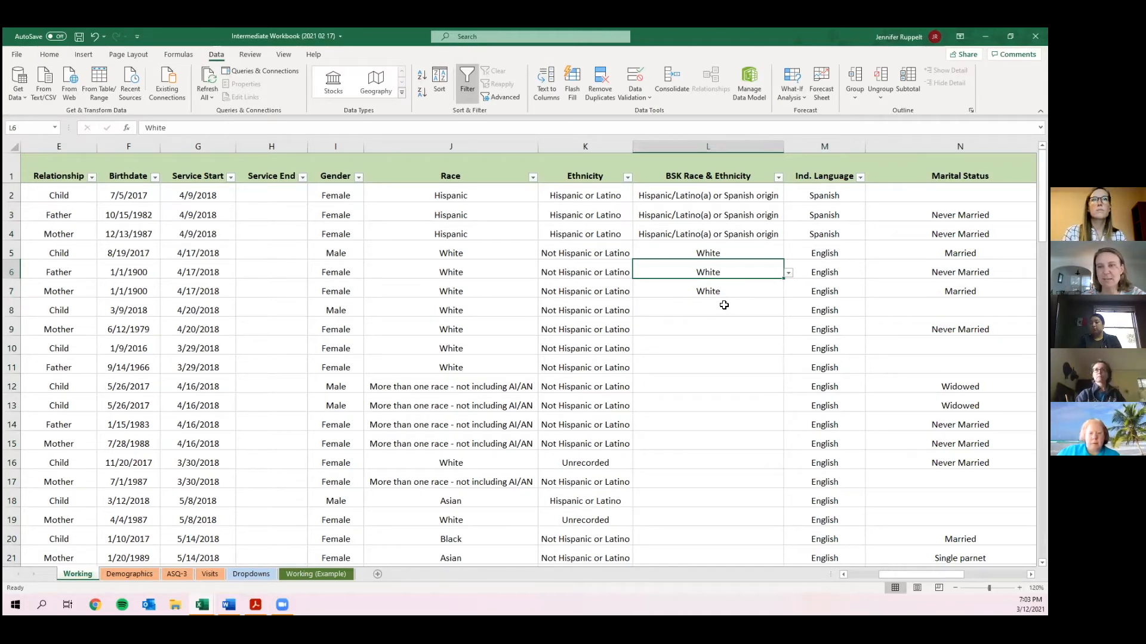
pyautogui.click(681, 302)
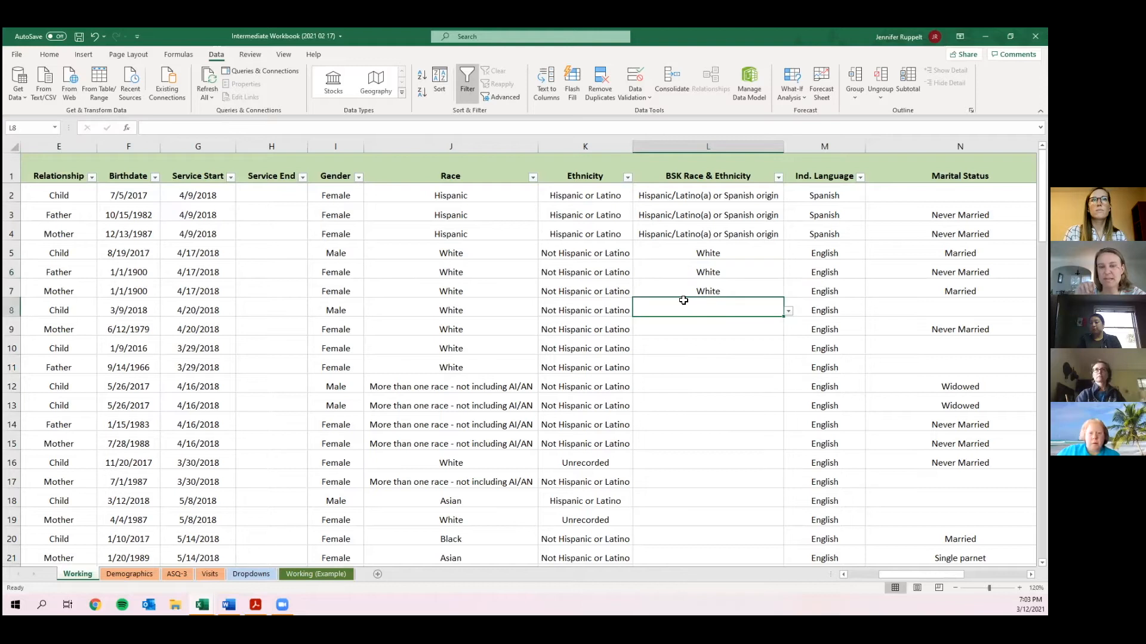
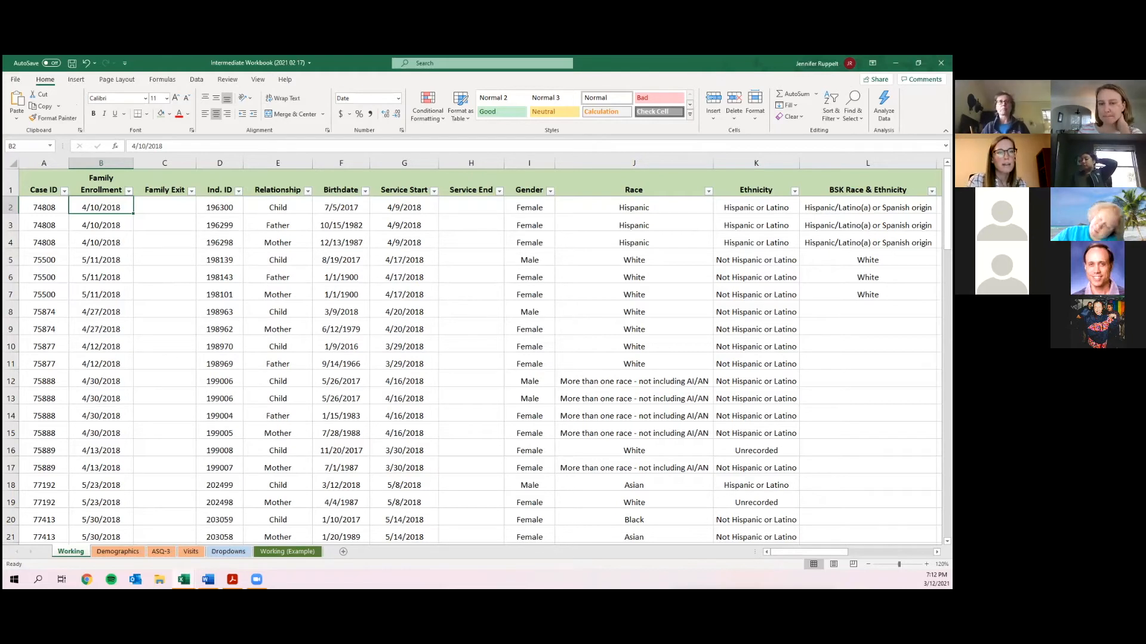
pyautogui.hotkey('alt', 'Tab')
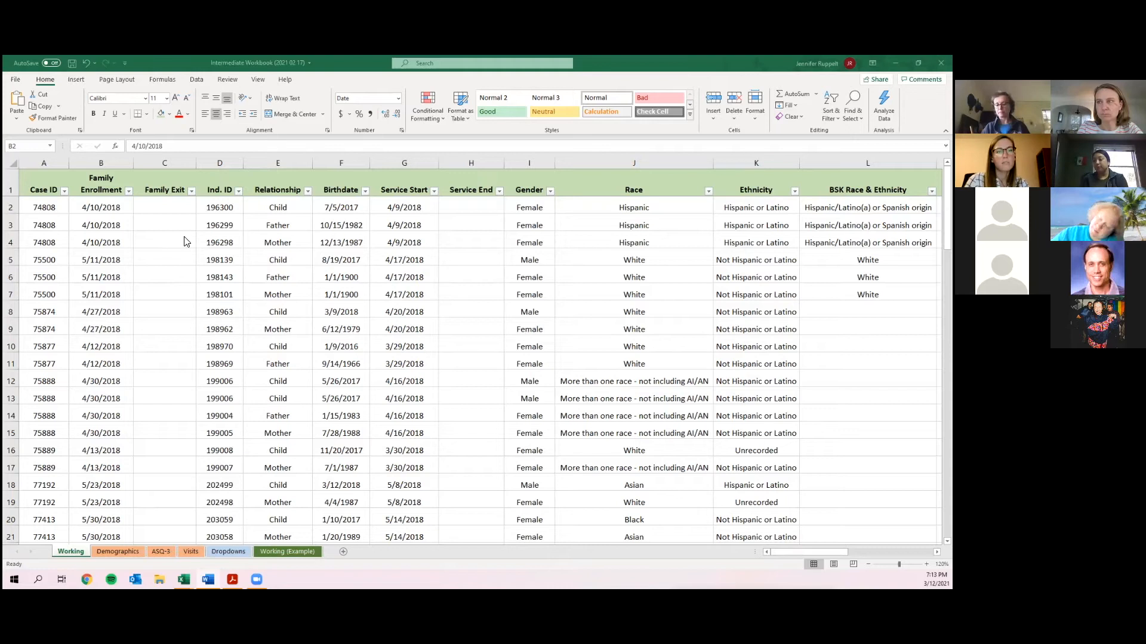
pyautogui.click(212, 300)
pyautogui.click(213, 299)
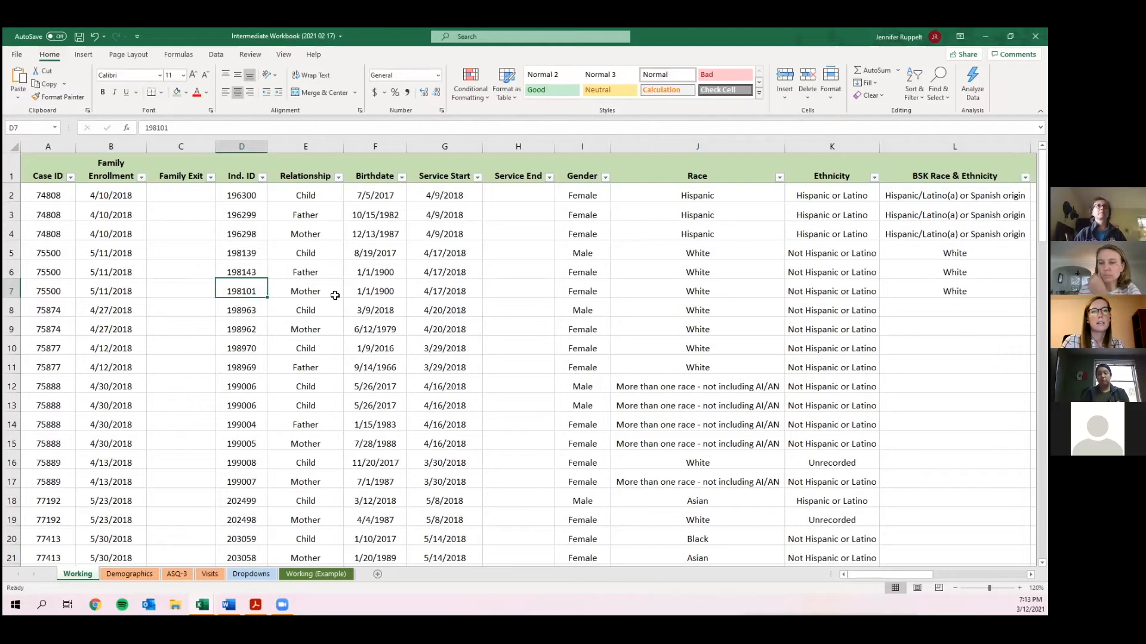
# Apply a Greater Than conditional formatting rule to the whole # Income Dependents column, using 4 and Green Fill with Dark Green Text.
pyautogui.moveTo(917, 575); pyautogui.dragTo(1004, 575)
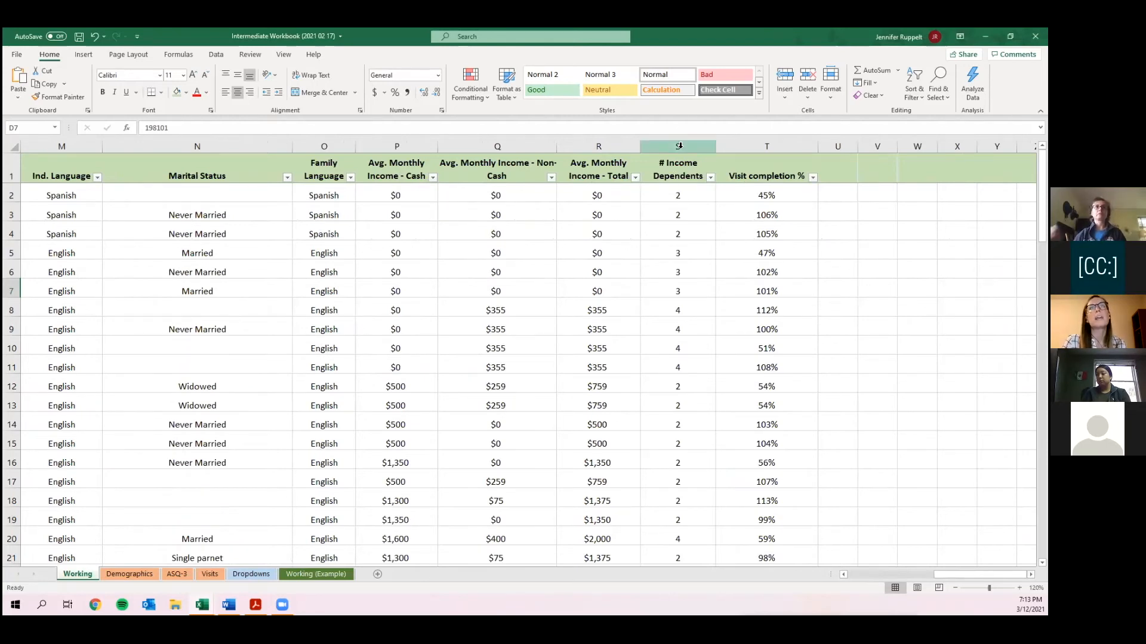
pyautogui.click(685, 195)
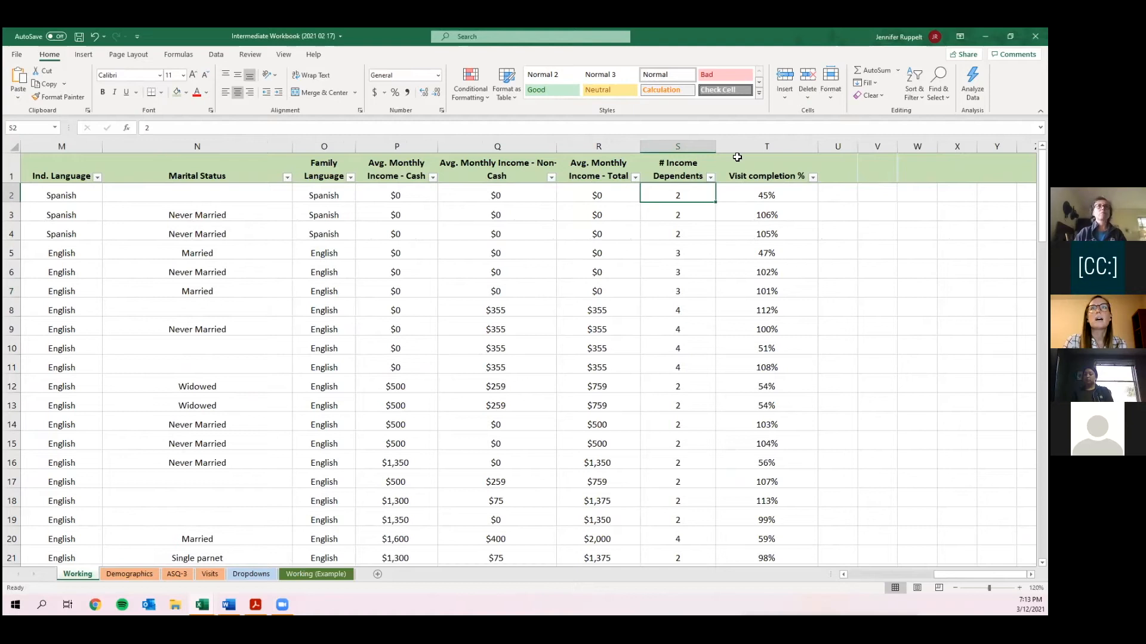
pyautogui.moveTo(697, 200); pyautogui.dragTo(668, 409)
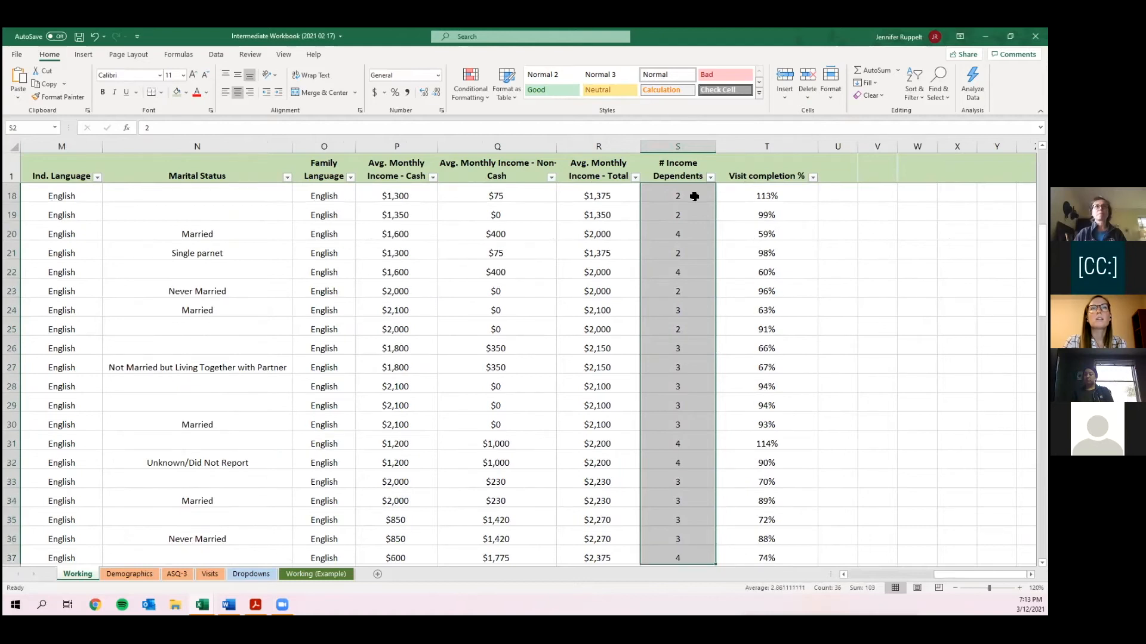
pyautogui.click(678, 143)
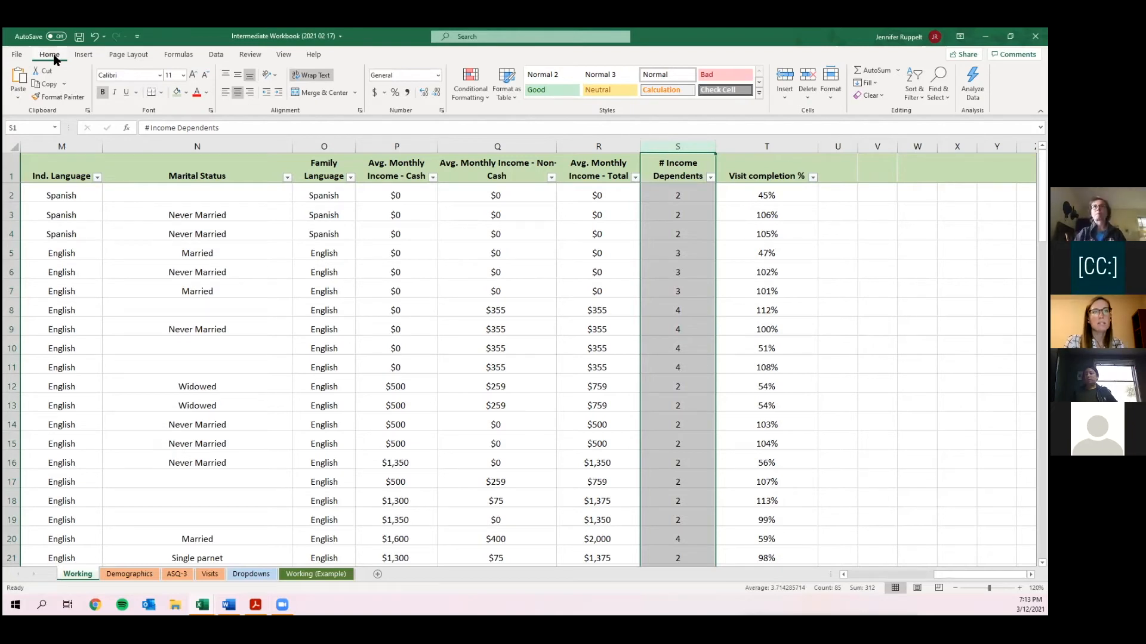
pyautogui.click(466, 92)
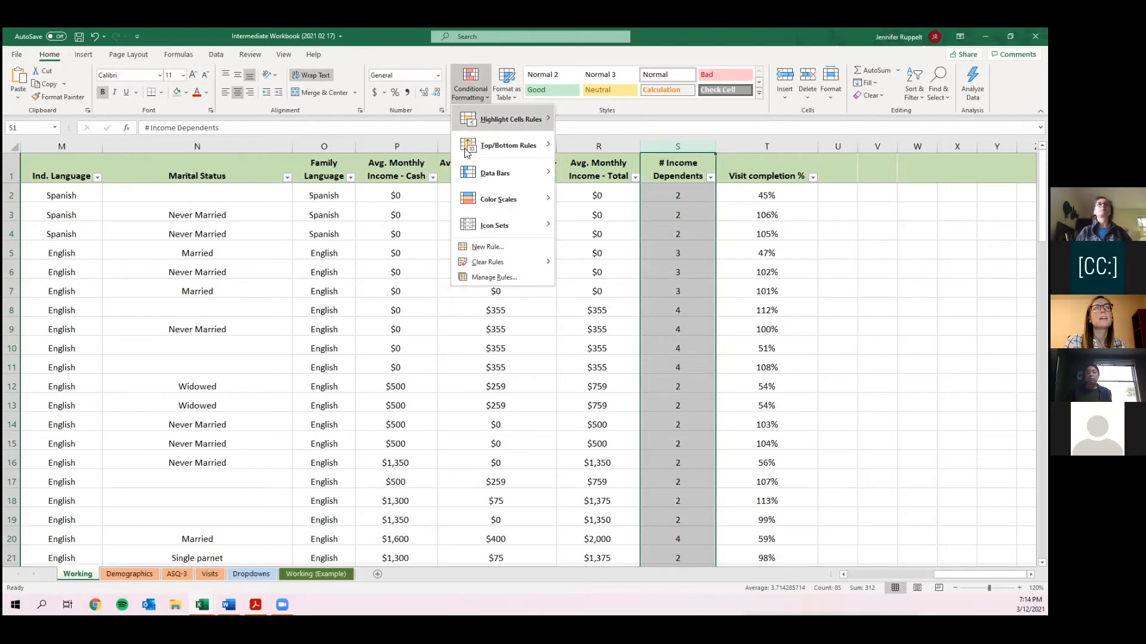
pyautogui.moveTo(490, 153)
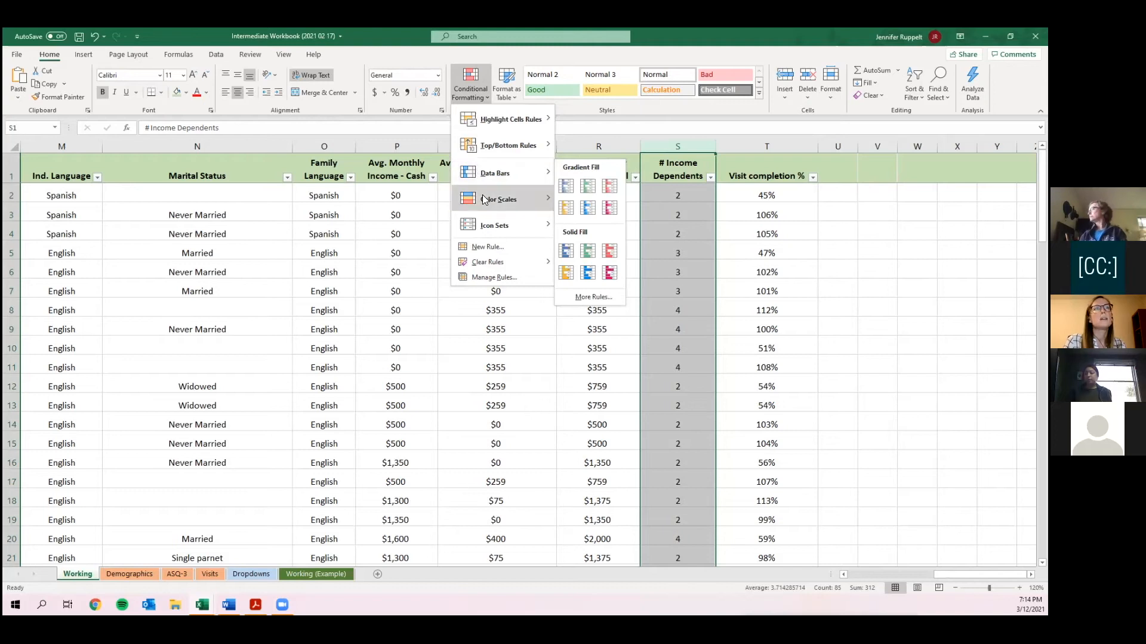
pyautogui.moveTo(483, 199)
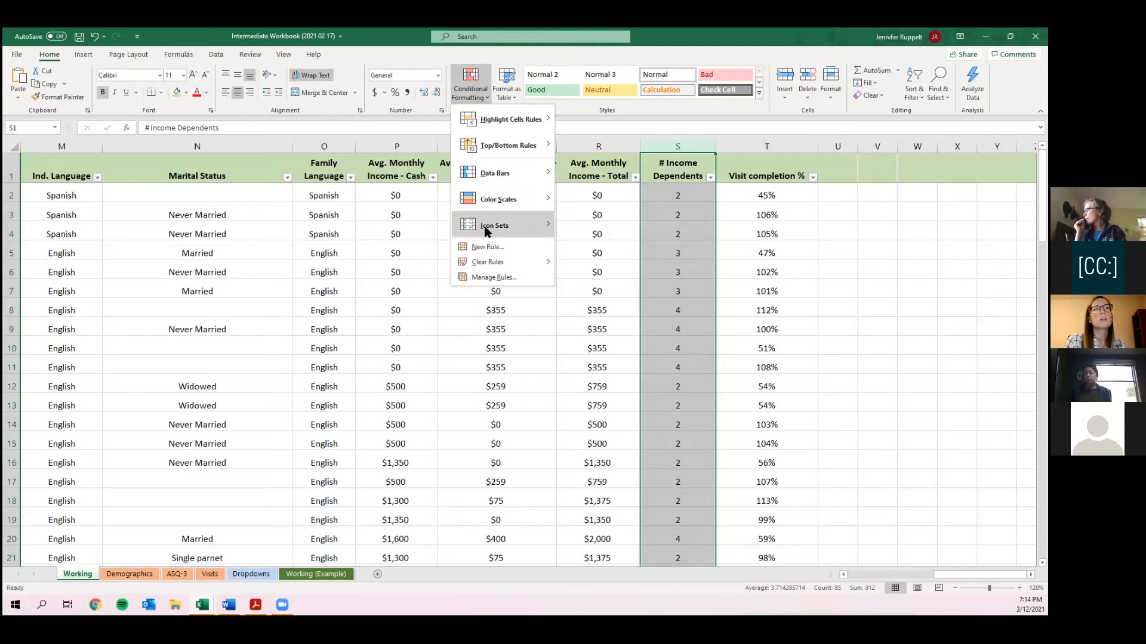
pyautogui.moveTo(486, 231)
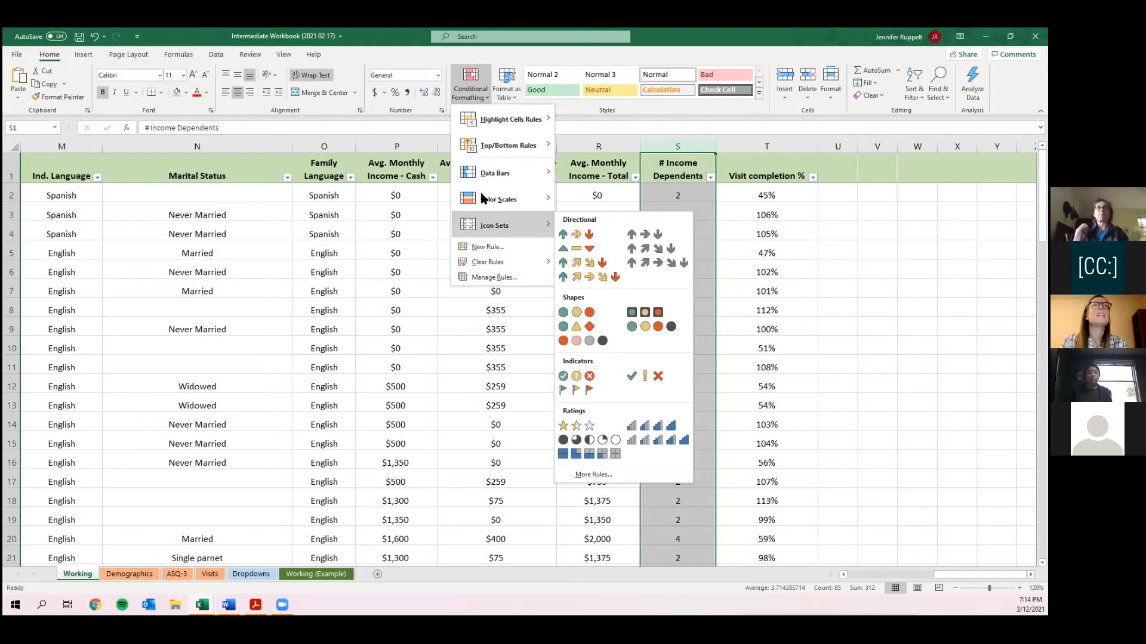
pyautogui.moveTo(476, 122)
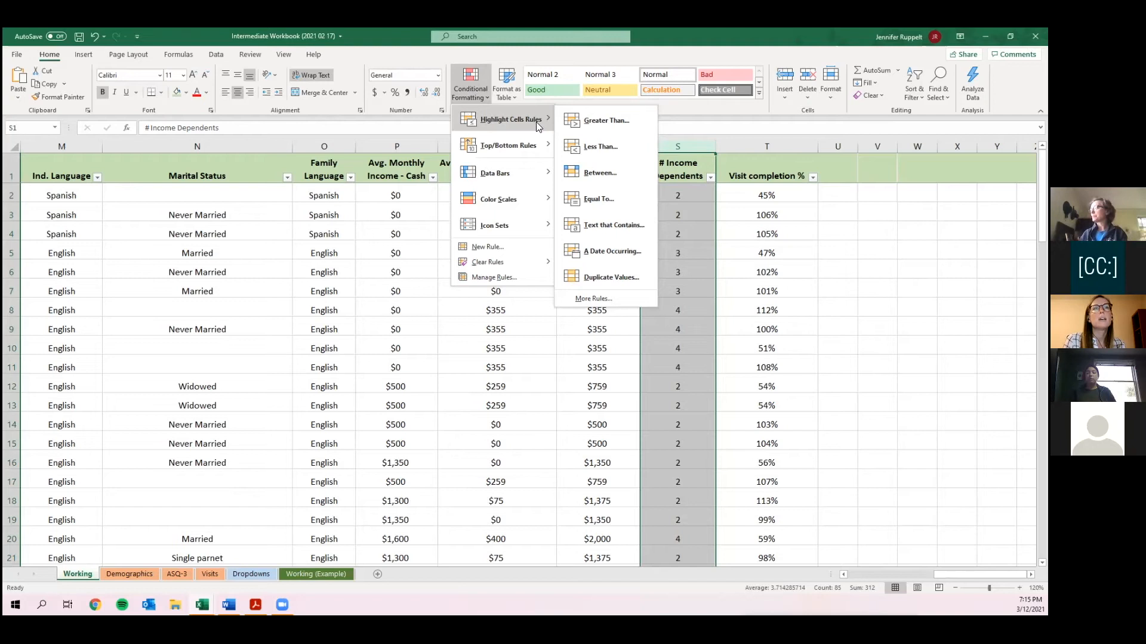
pyautogui.click(607, 124)
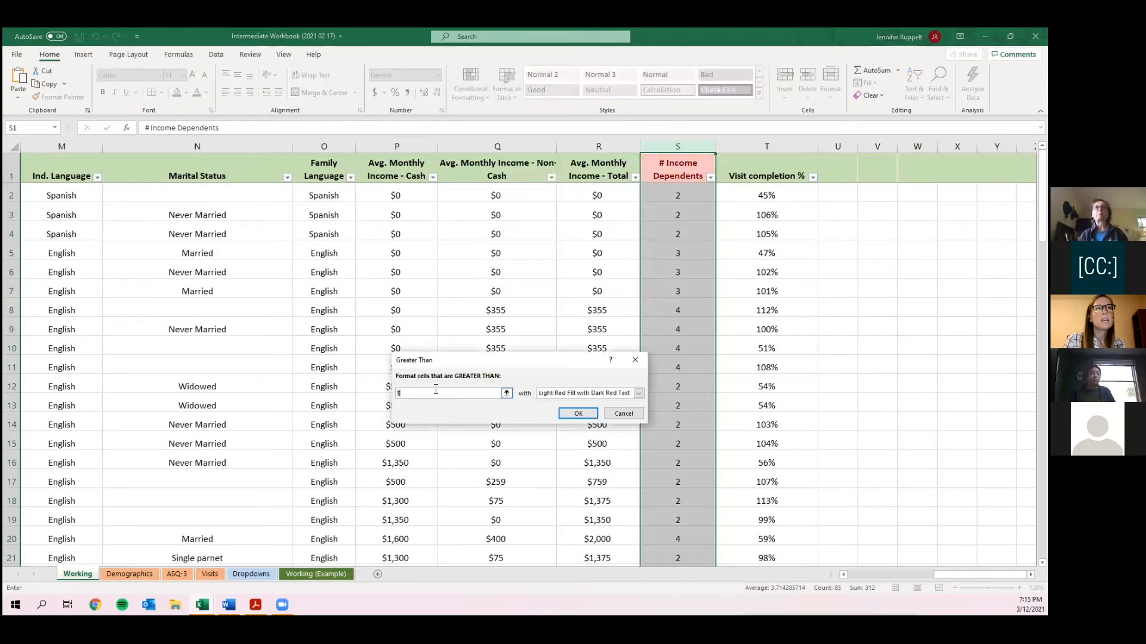
pyautogui.press('BackSpace')
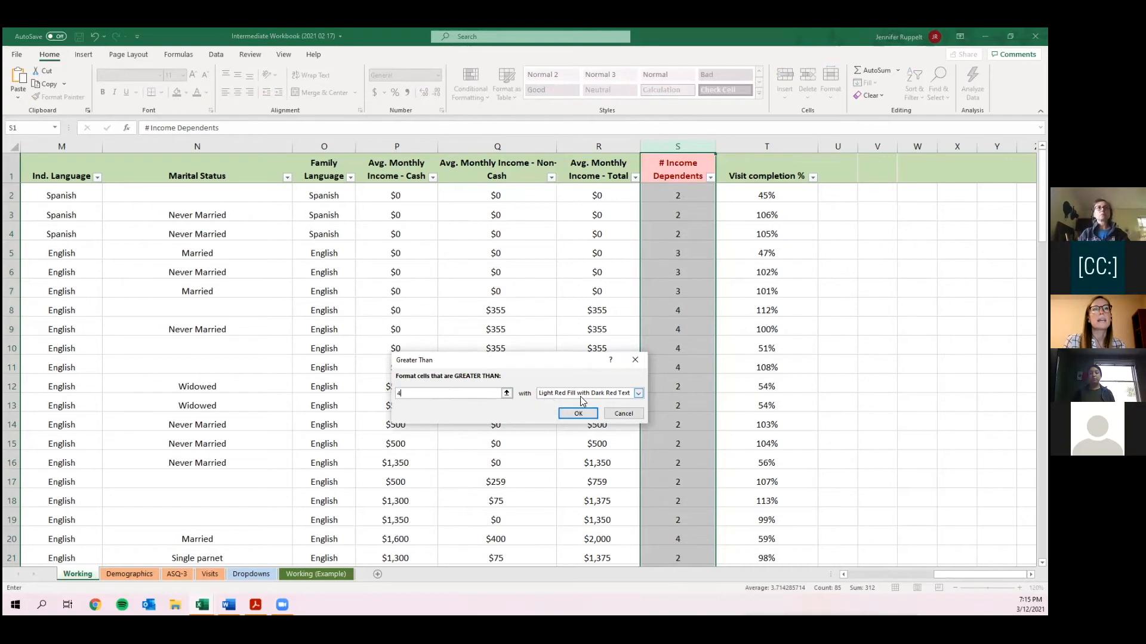
pyautogui.click(630, 392)
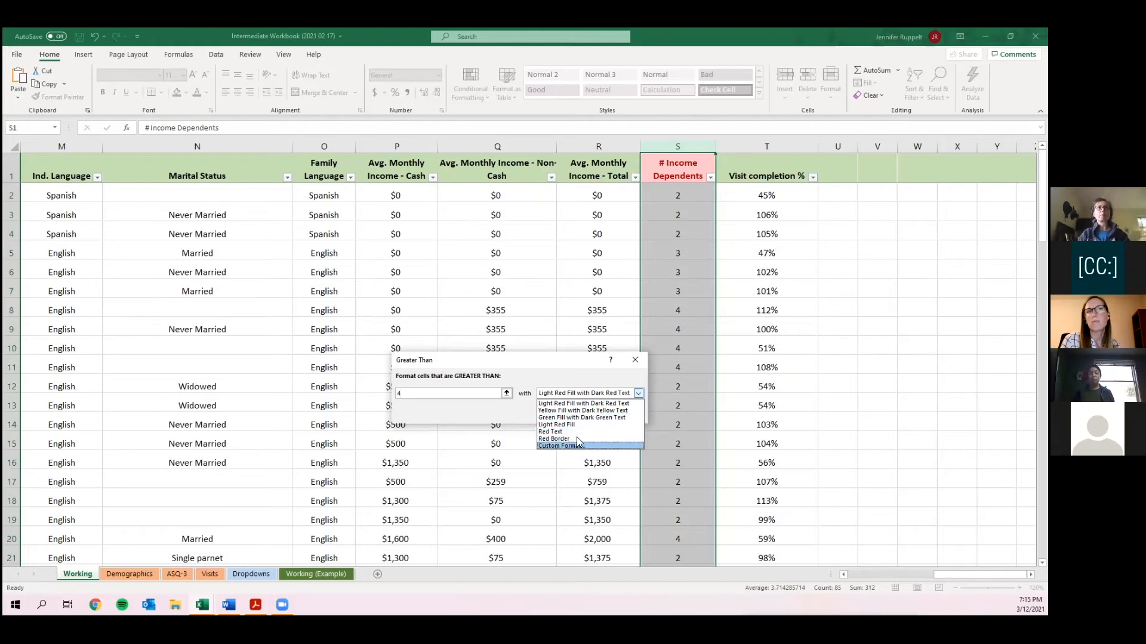
pyautogui.click(589, 418)
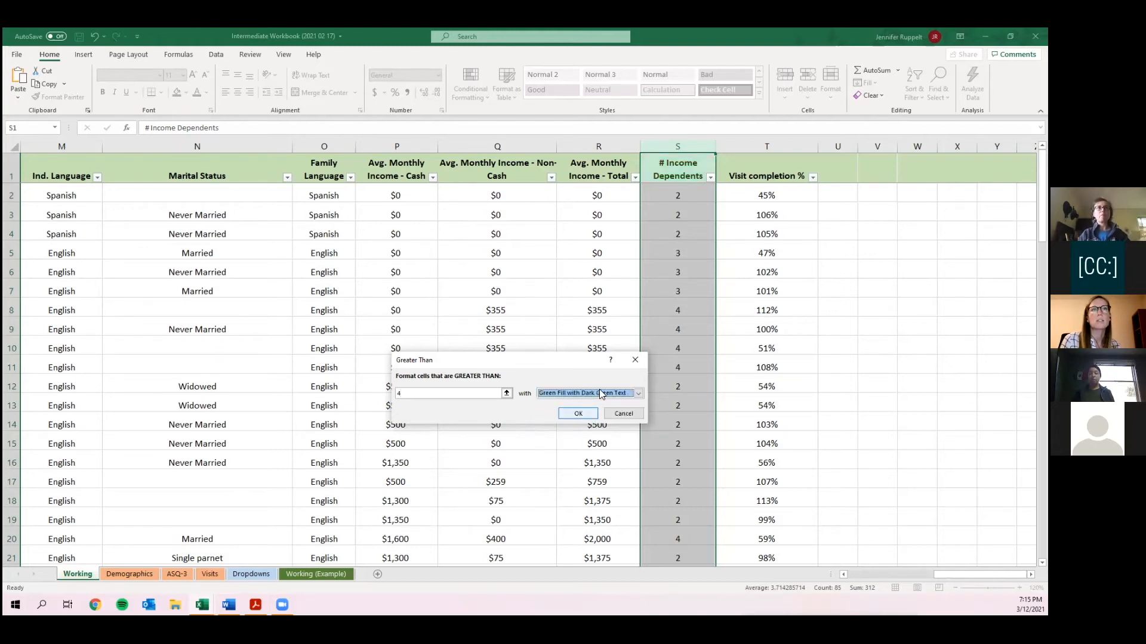
pyautogui.click(577, 414)
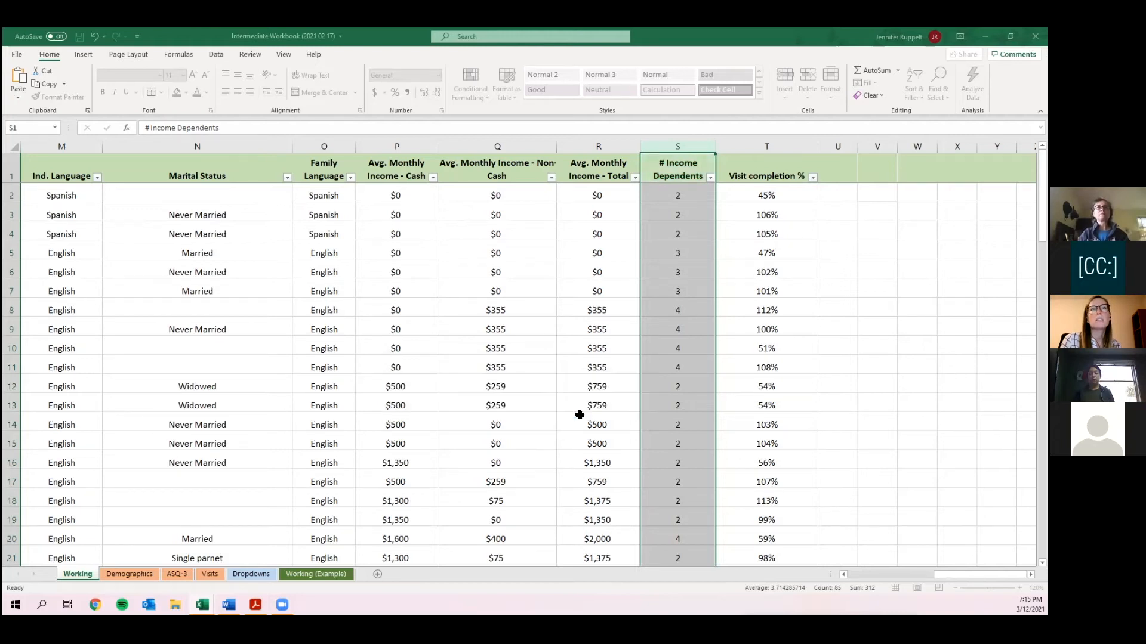
# Examine which cells down the # Income Dependents column are highlighted by the rule, then return to the first rows.
pyautogui.click(661, 380)
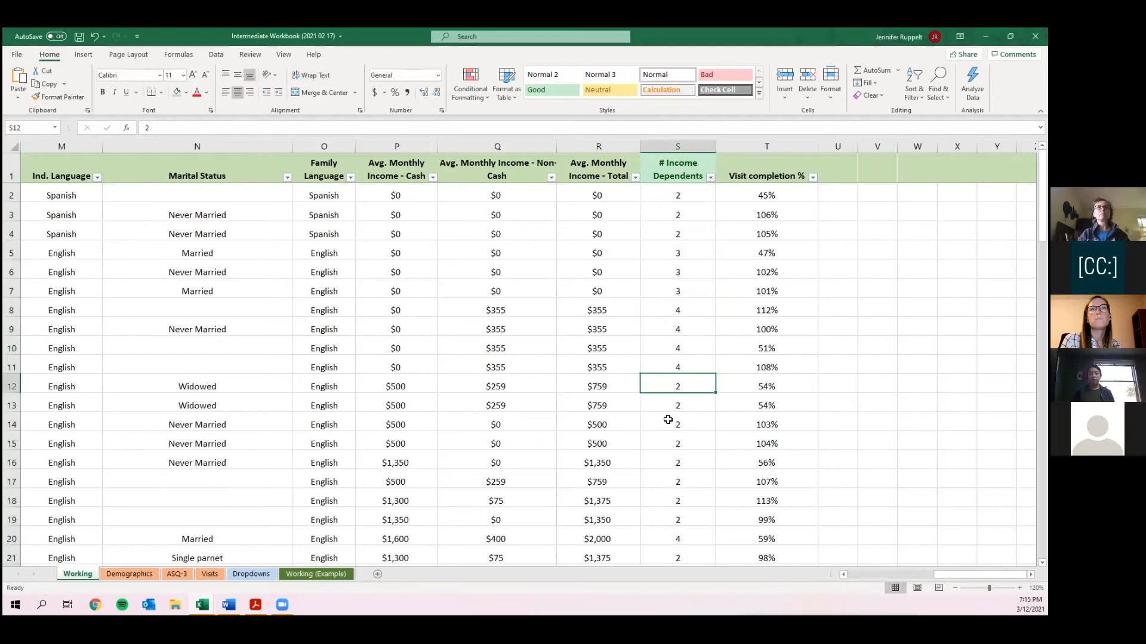
pyautogui.scroll(-4, 666, 415)
pyautogui.scroll(-7, 669, 420)
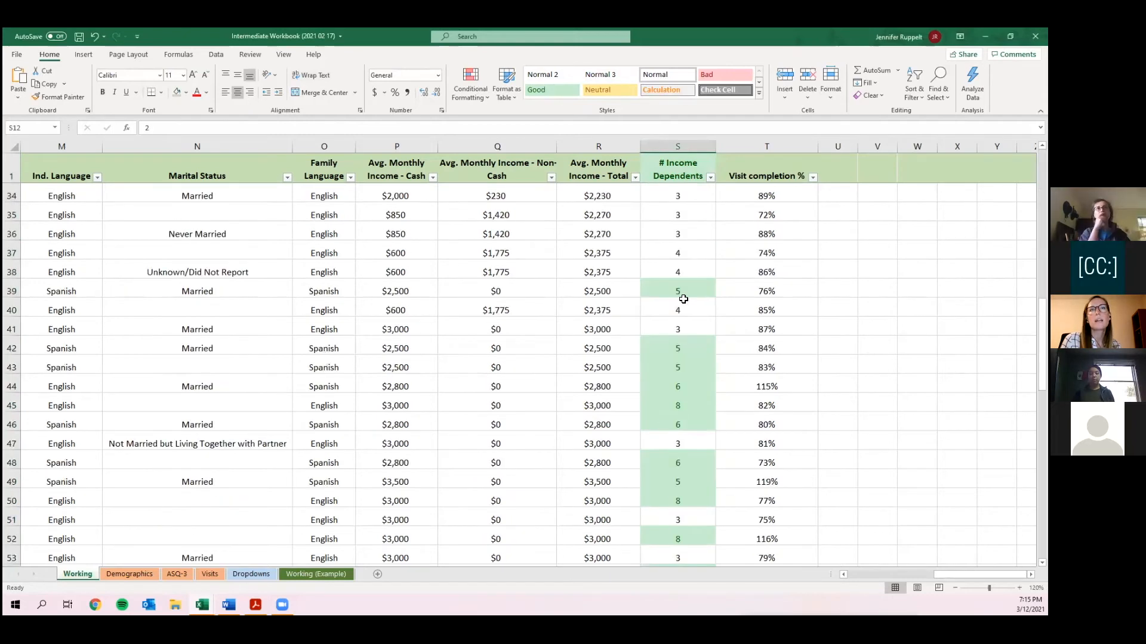
pyautogui.click(683, 290)
pyautogui.click(690, 368)
pyautogui.click(694, 418)
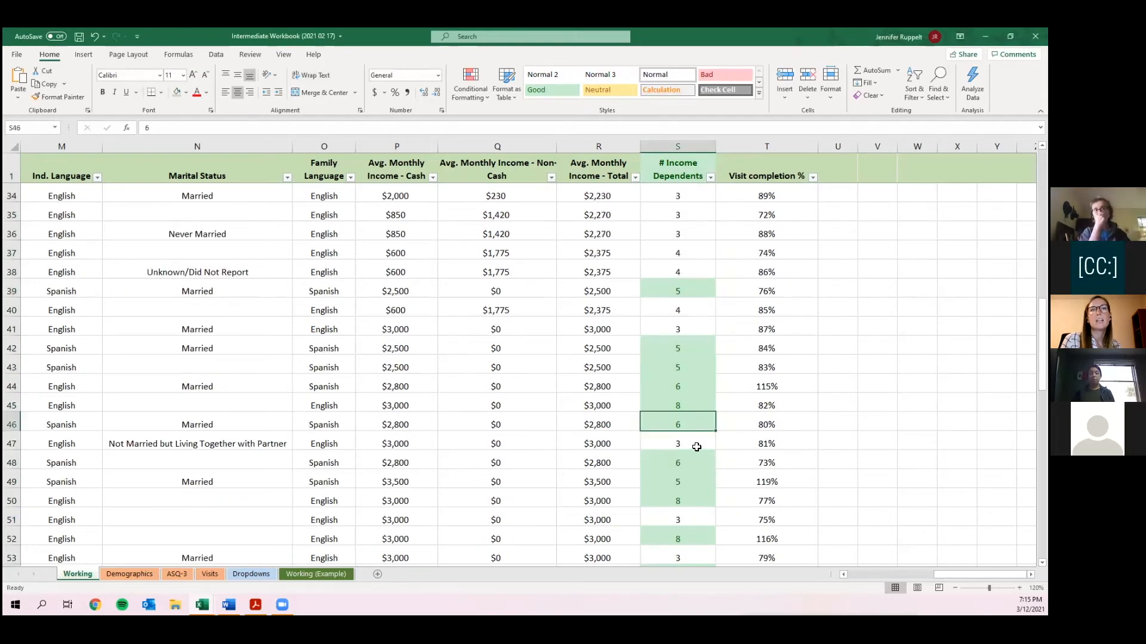
pyautogui.click(696, 463)
pyautogui.scroll(-3, 699, 479)
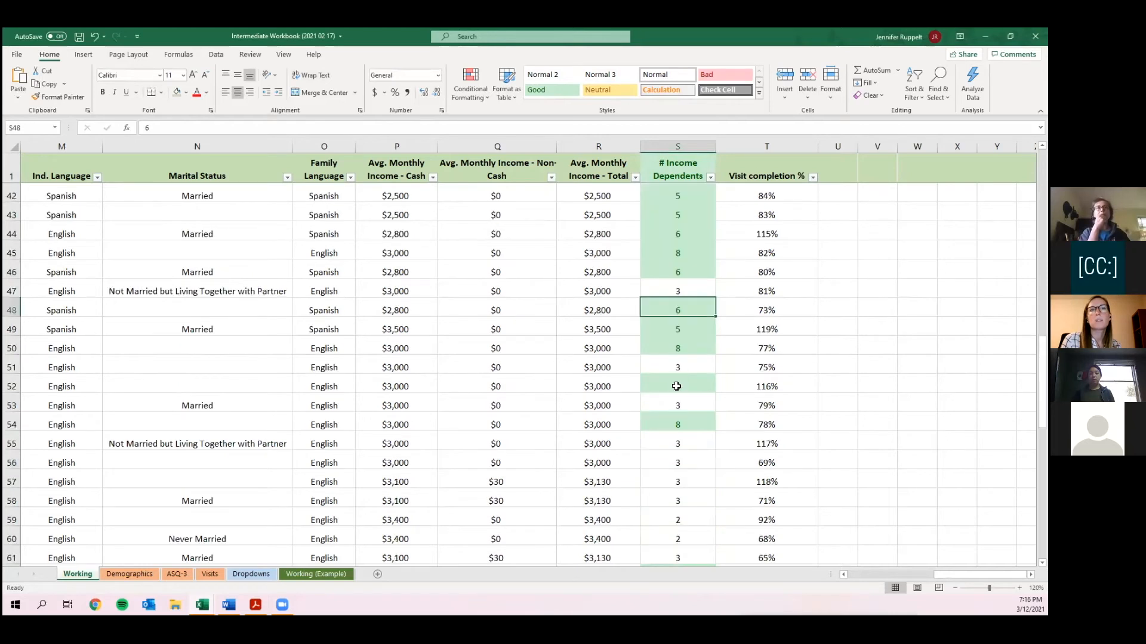
pyautogui.click(680, 384)
pyautogui.click(688, 420)
pyautogui.scroll(2, 692, 406)
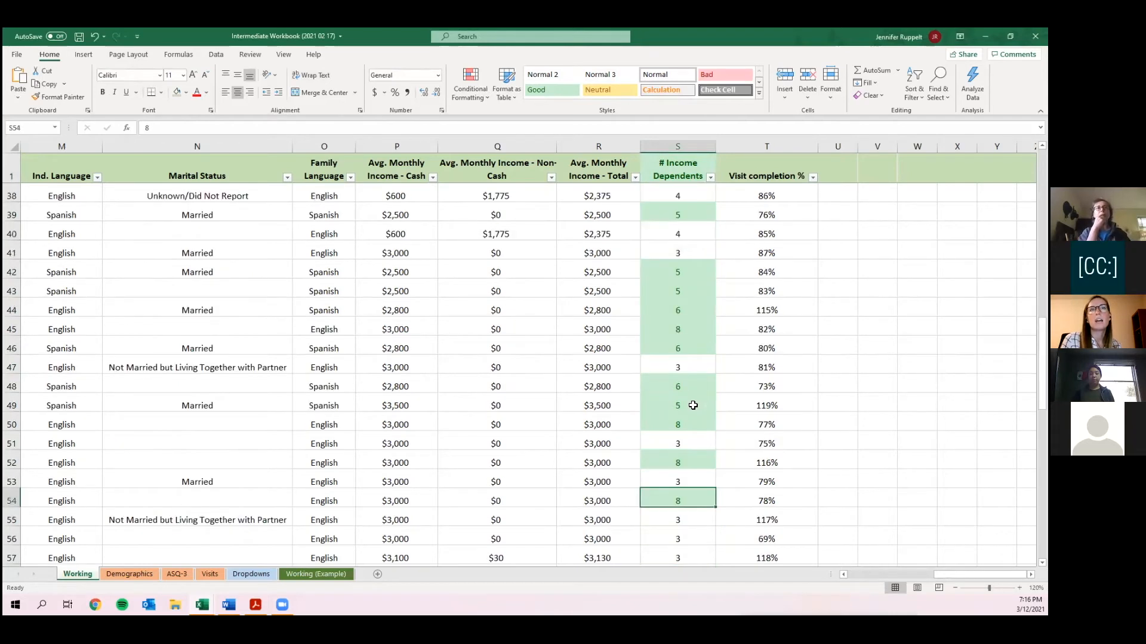
pyautogui.scroll(12, 693, 406)
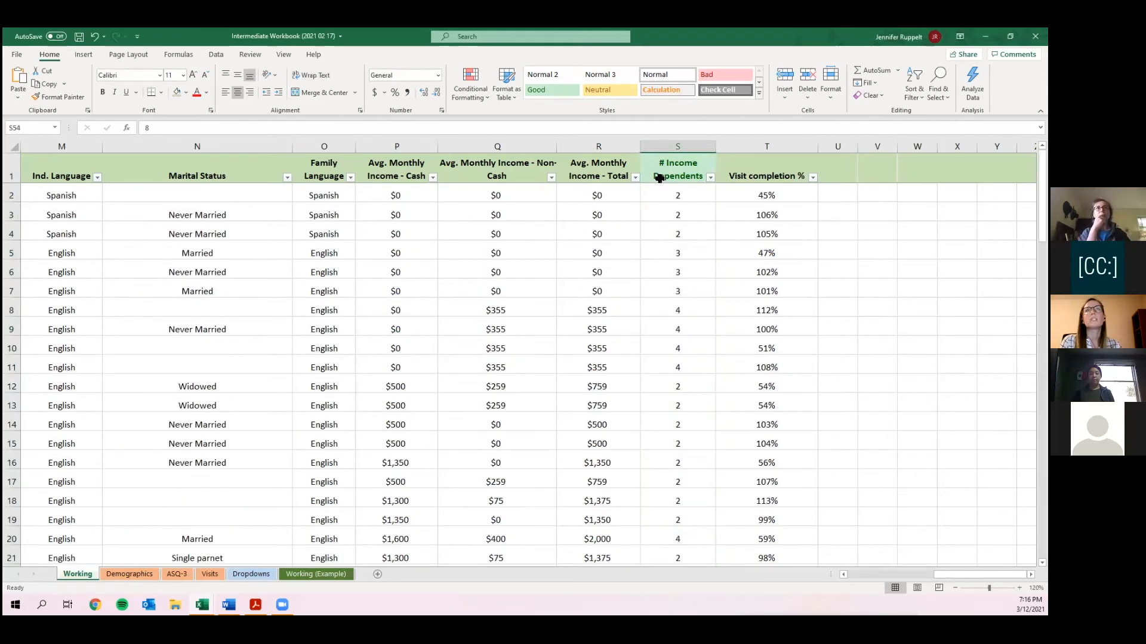
# Copy the formatting of the Avg. Monthly Income - Total header onto the # Income Dependents header with Format Painter.
pyautogui.click(674, 163)
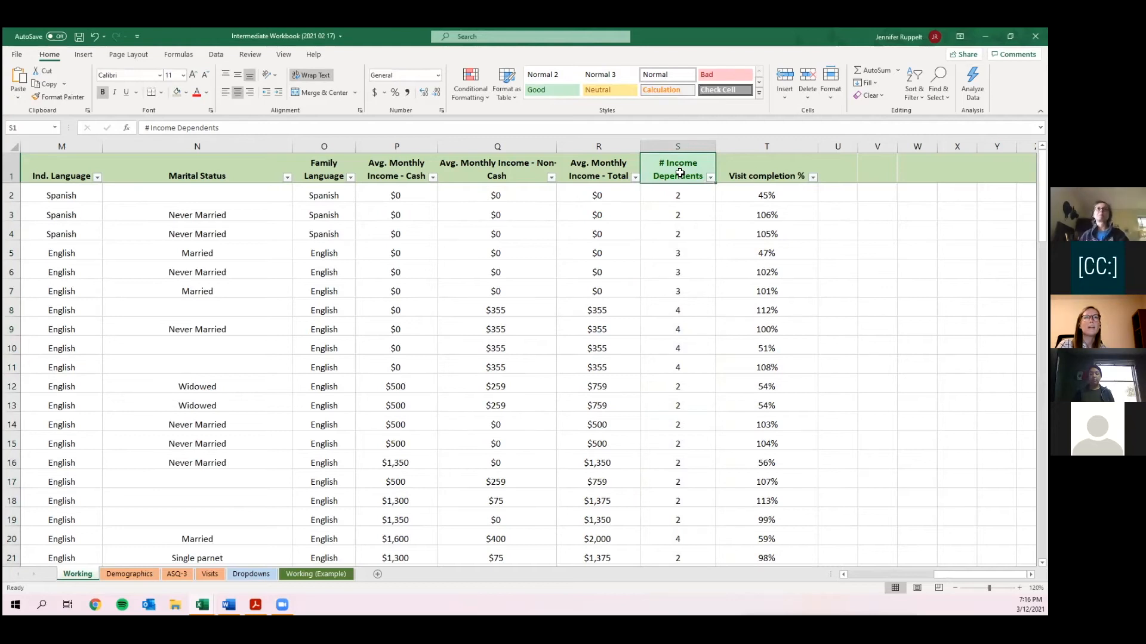
pyautogui.moveTo(668, 178); pyautogui.dragTo(582, 163)
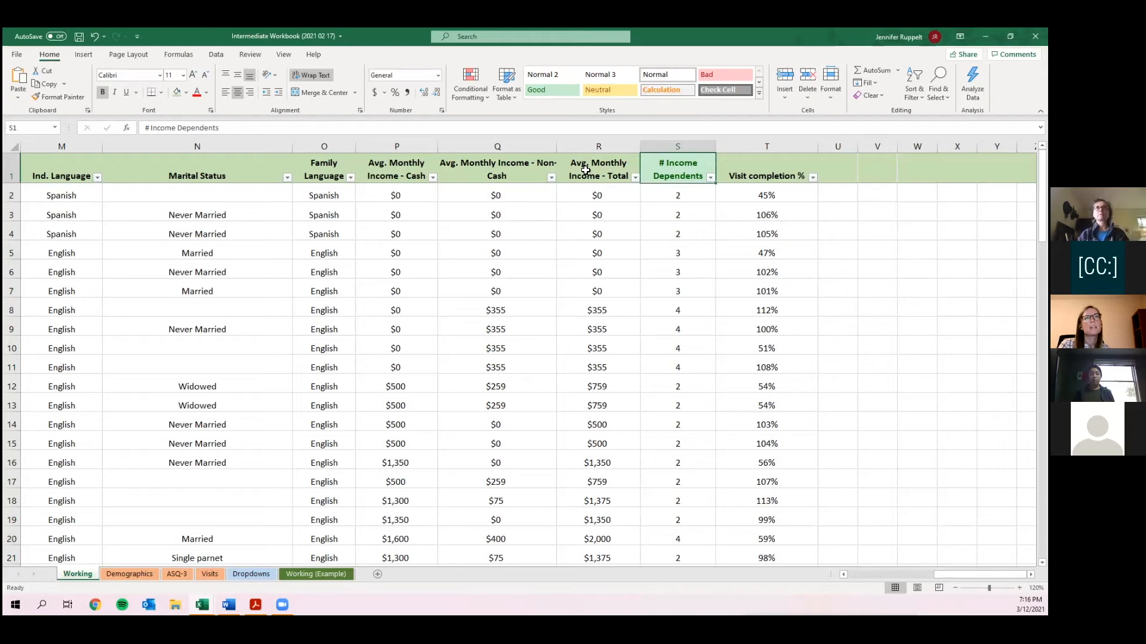
pyautogui.click(585, 171)
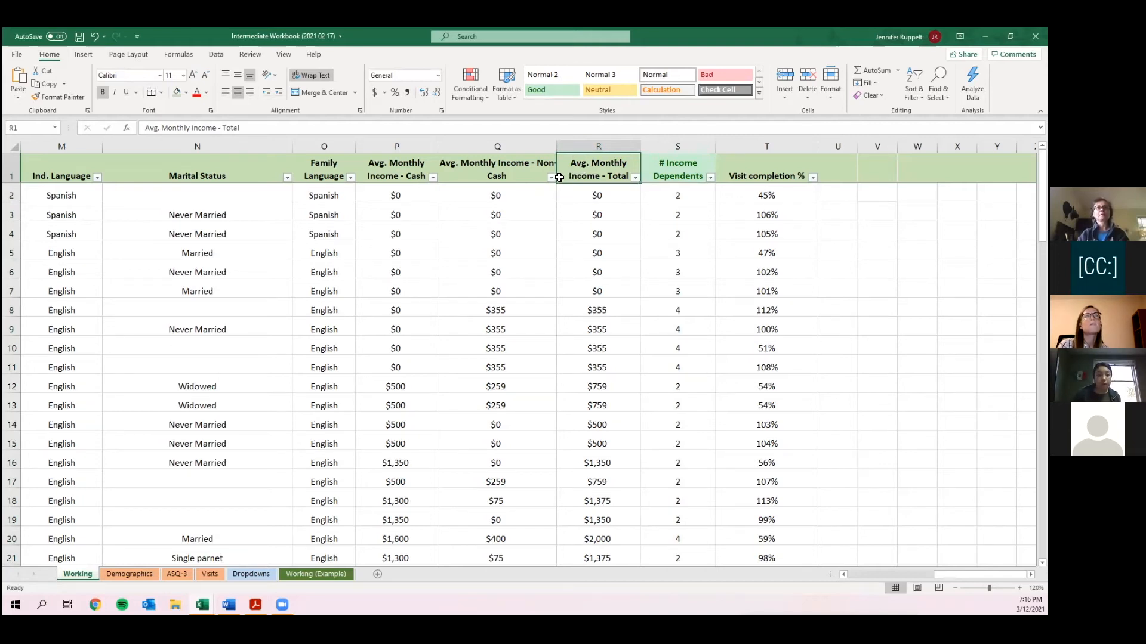
pyautogui.click(62, 97)
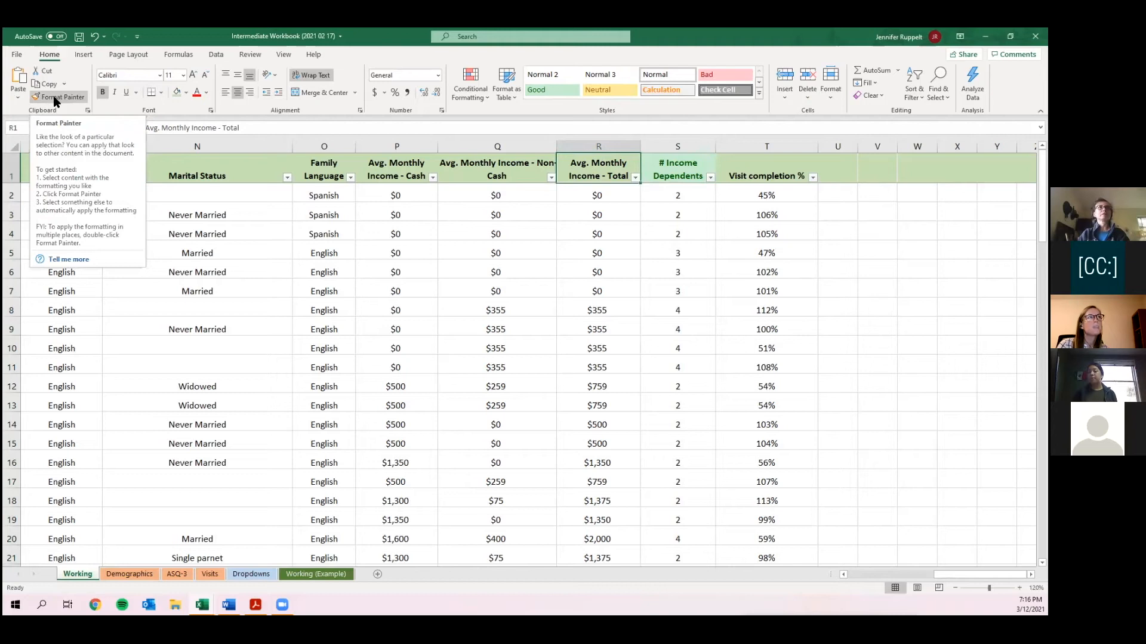
pyautogui.click(54, 99)
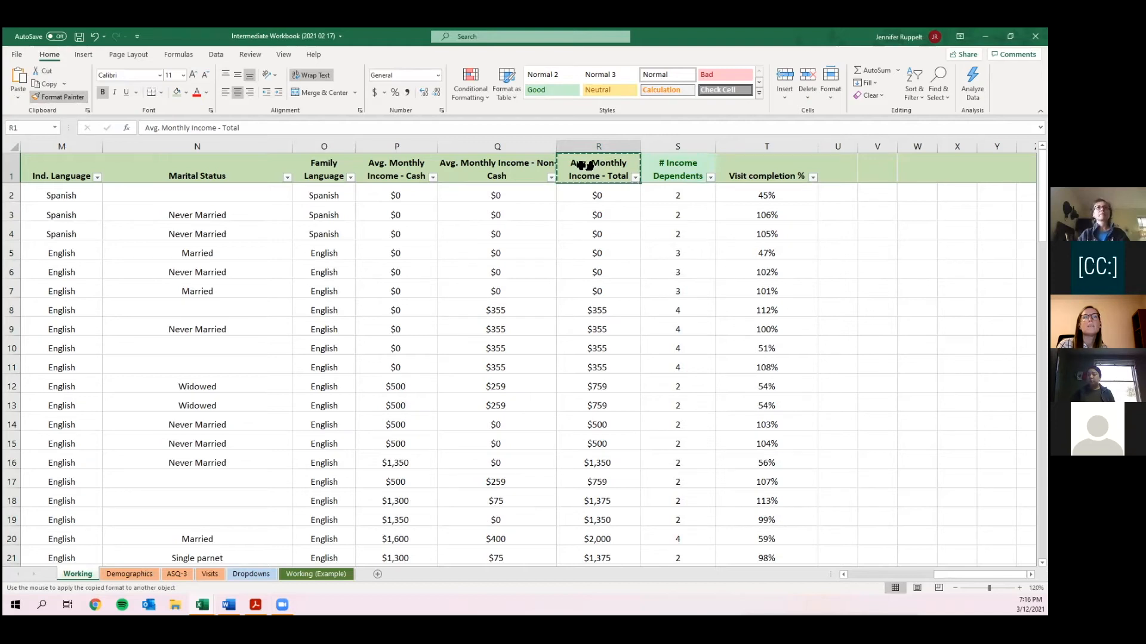
pyautogui.click(653, 172)
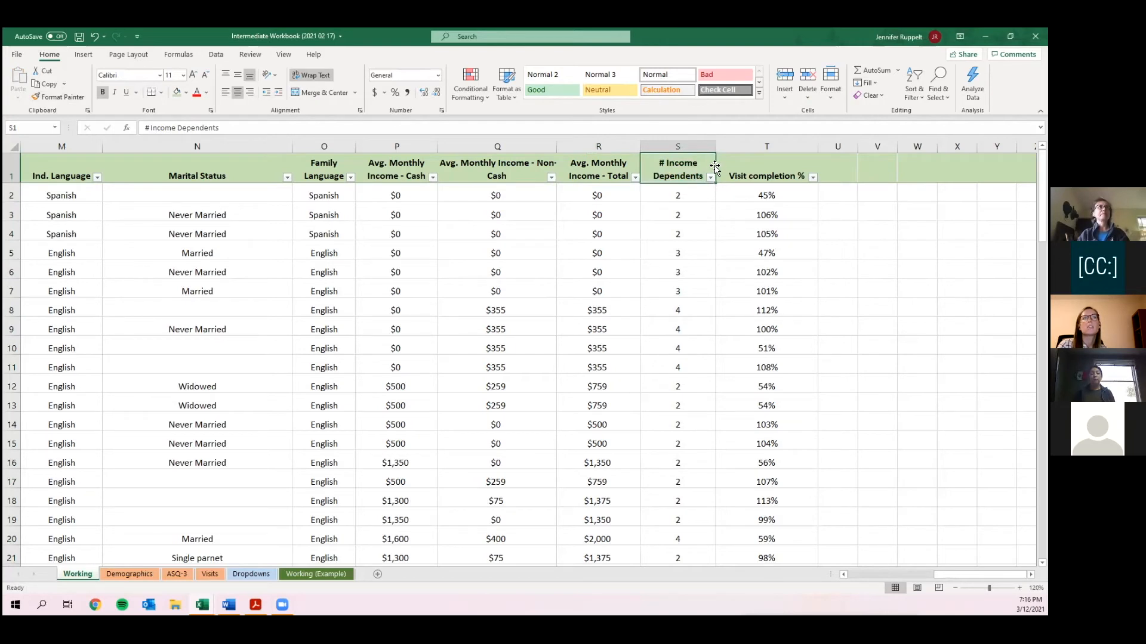
# Check that the # Income Dependents values below the reformatted header still carry the conditional highlighting.
pyautogui.click(700, 189)
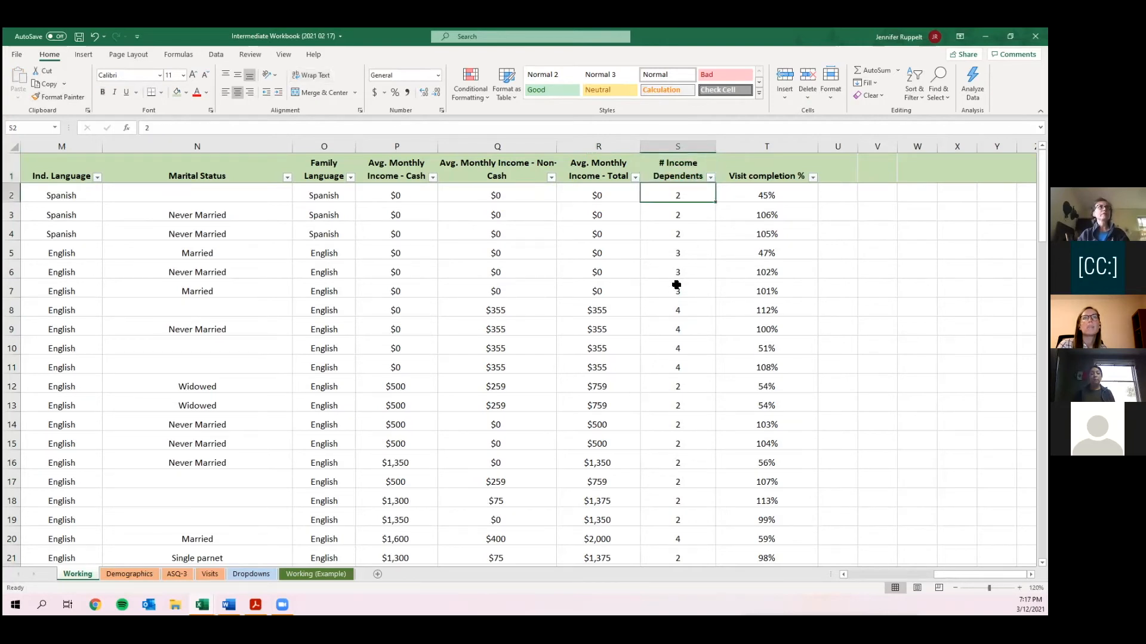
pyautogui.scroll(-7, 676, 287)
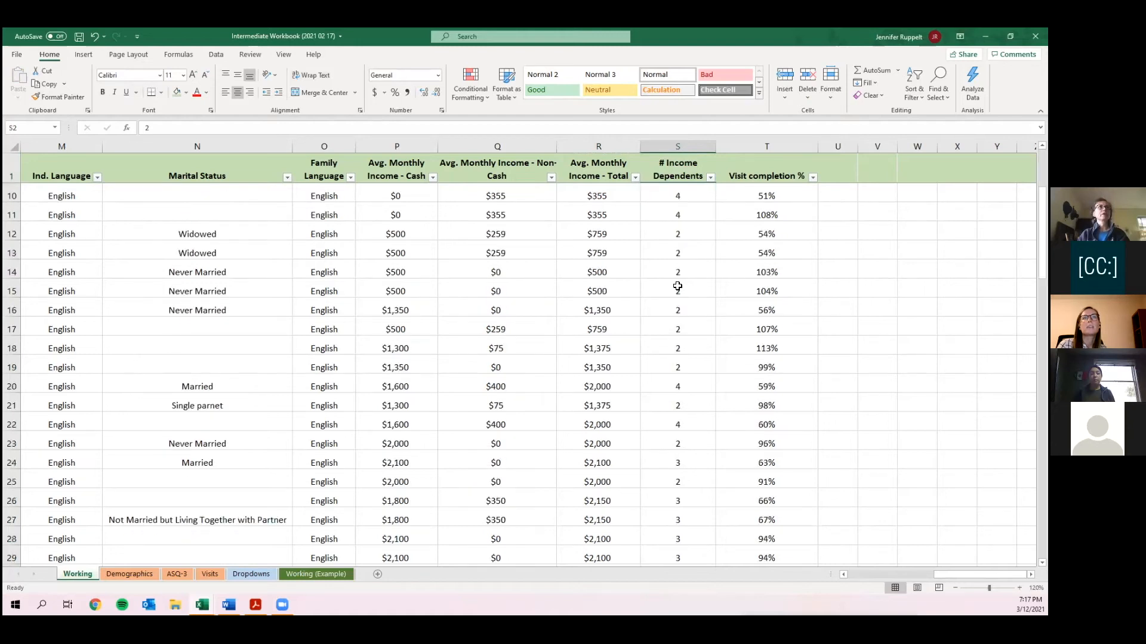
pyautogui.scroll(-3, 686, 382)
pyautogui.click(667, 454)
pyautogui.click(667, 419)
pyautogui.click(664, 502)
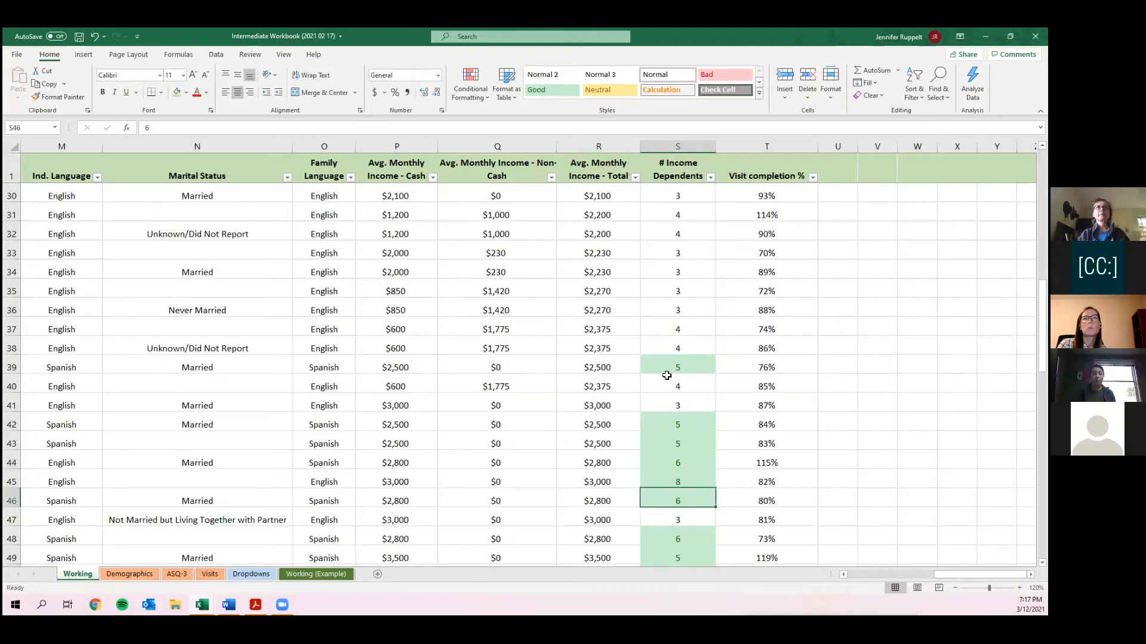
pyautogui.scroll(3, 668, 376)
pyautogui.scroll(7, 704, 173)
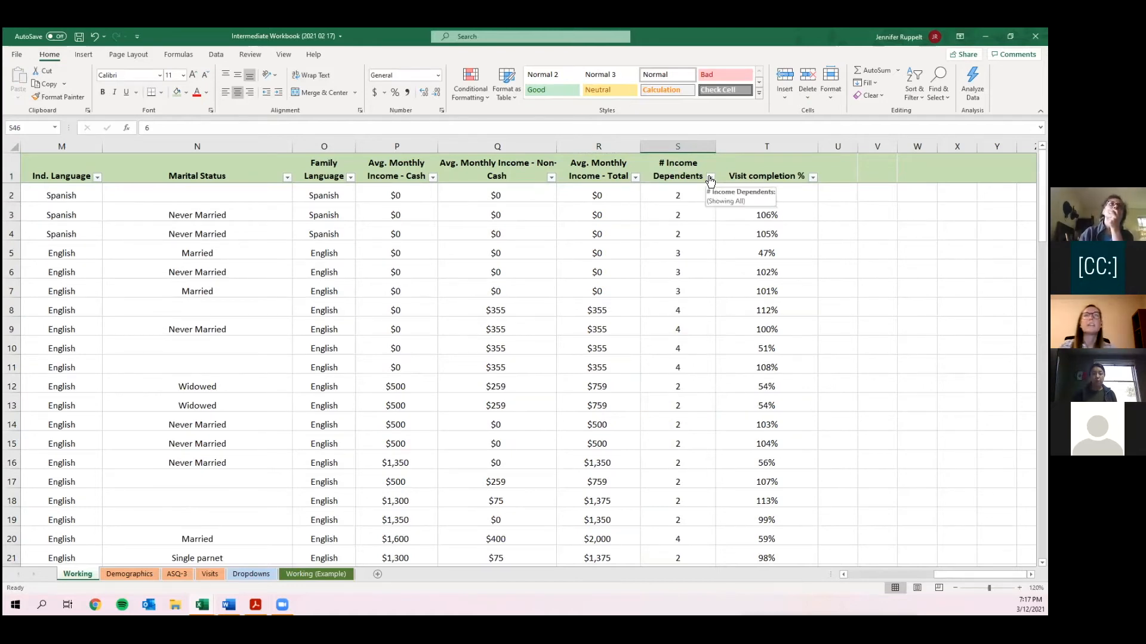
# Sort the Working sheet by the light green cell color in the # Income Dependents column and select S2.
pyautogui.click(709, 177)
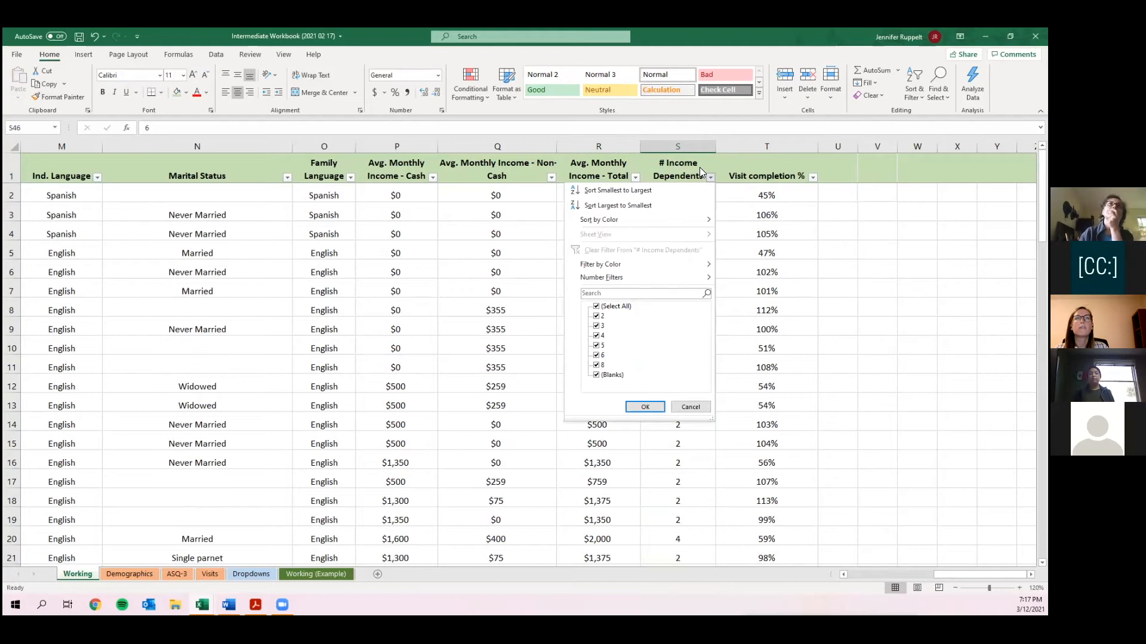
pyautogui.moveTo(656, 227)
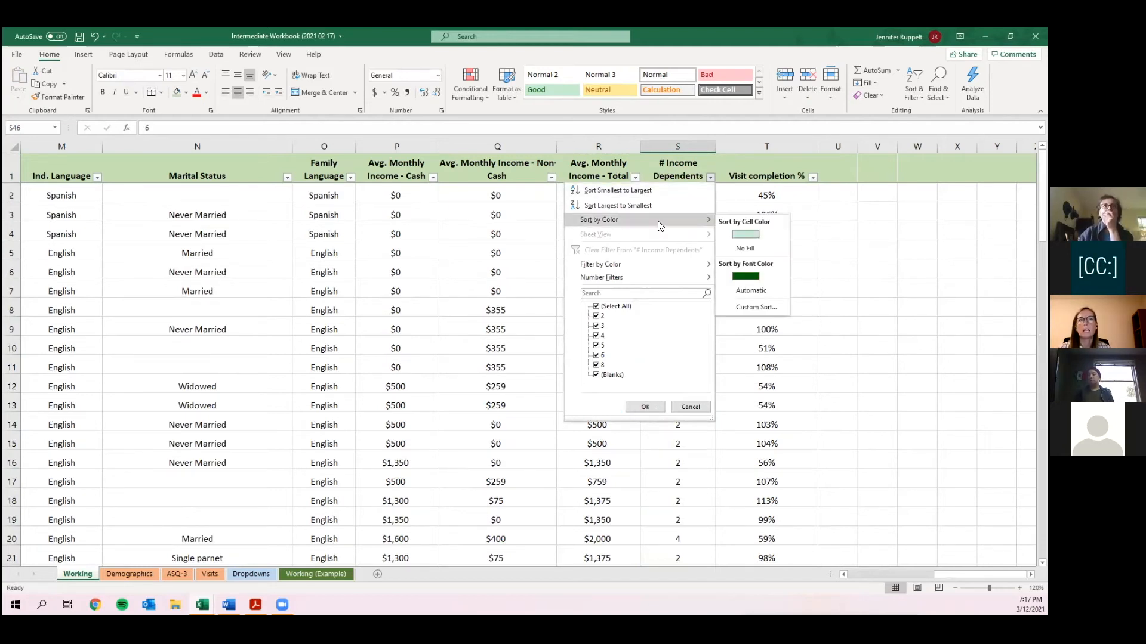
pyautogui.click(741, 235)
pyautogui.click(698, 188)
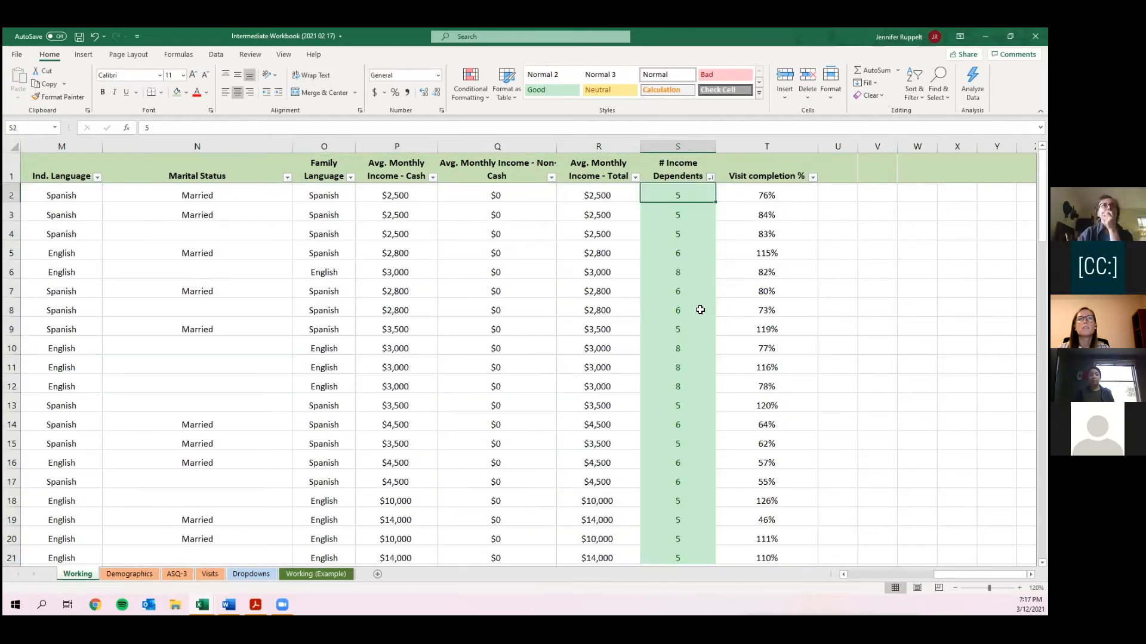
# Filter the # Income Dependents column by the green cell color and review the filtered rows.
pyautogui.scroll(-3, 689, 381)
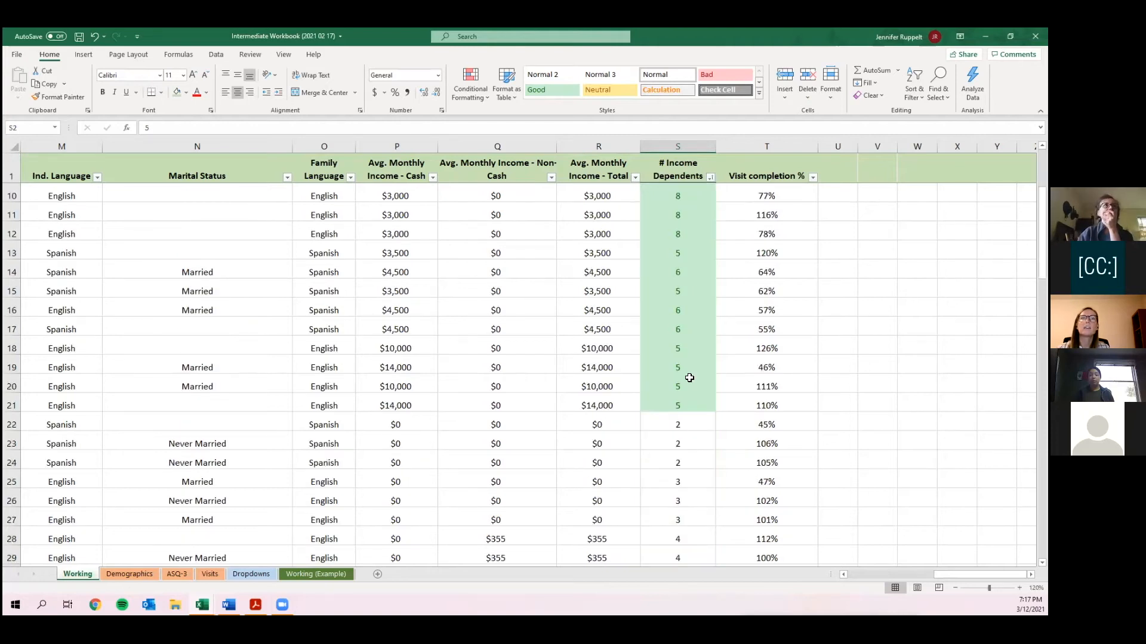
pyautogui.scroll(3, 696, 403)
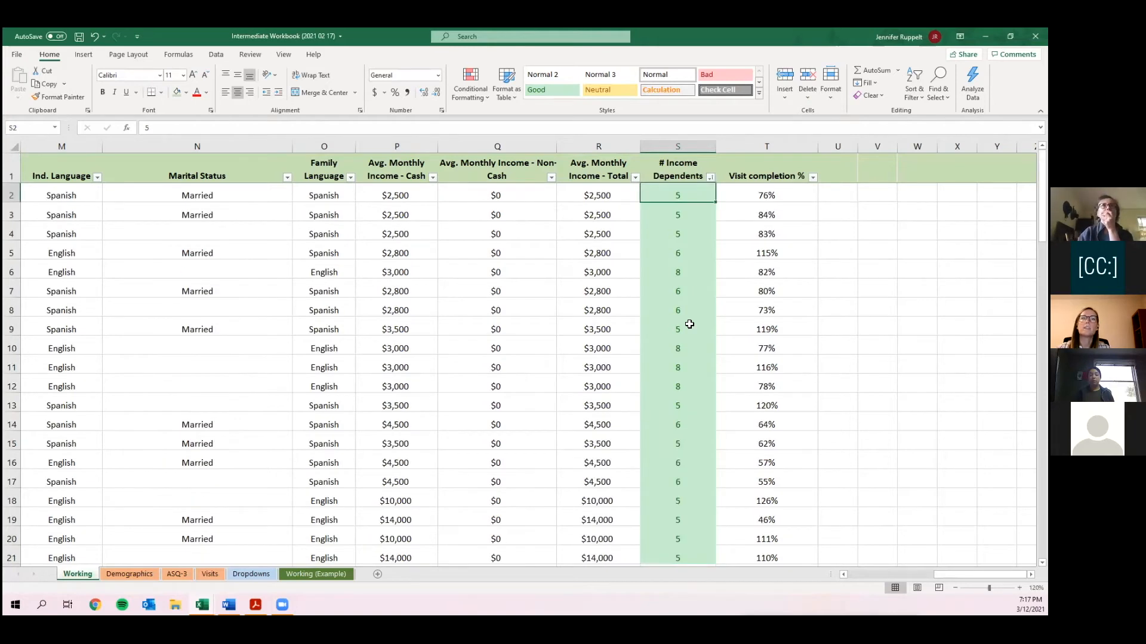
pyautogui.click(710, 178)
pyautogui.moveTo(605, 266)
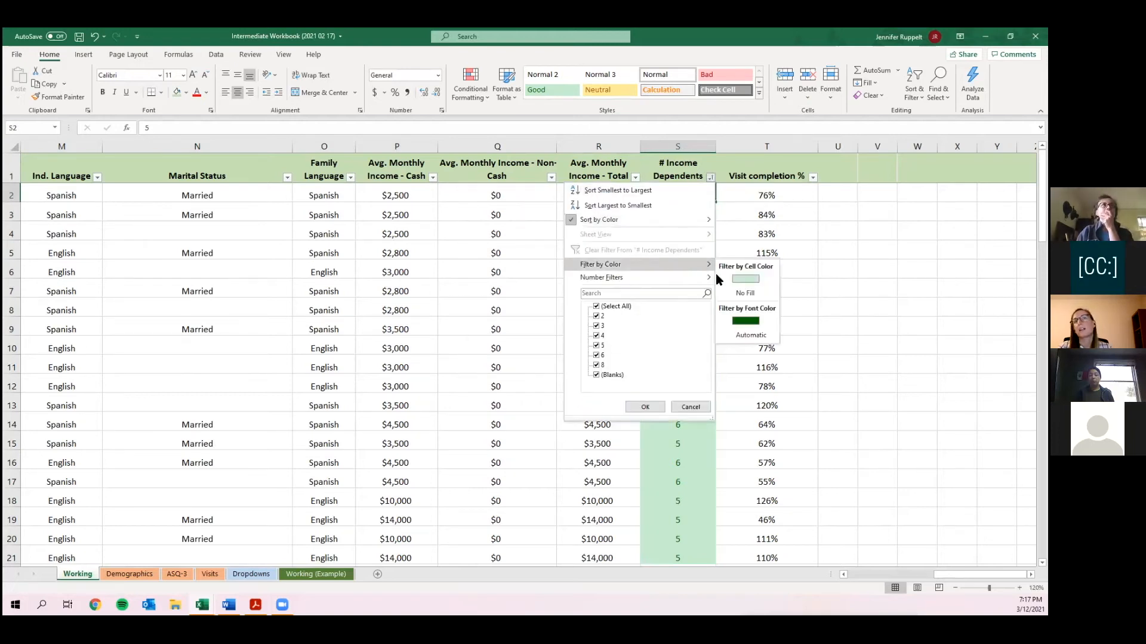
pyautogui.click(735, 279)
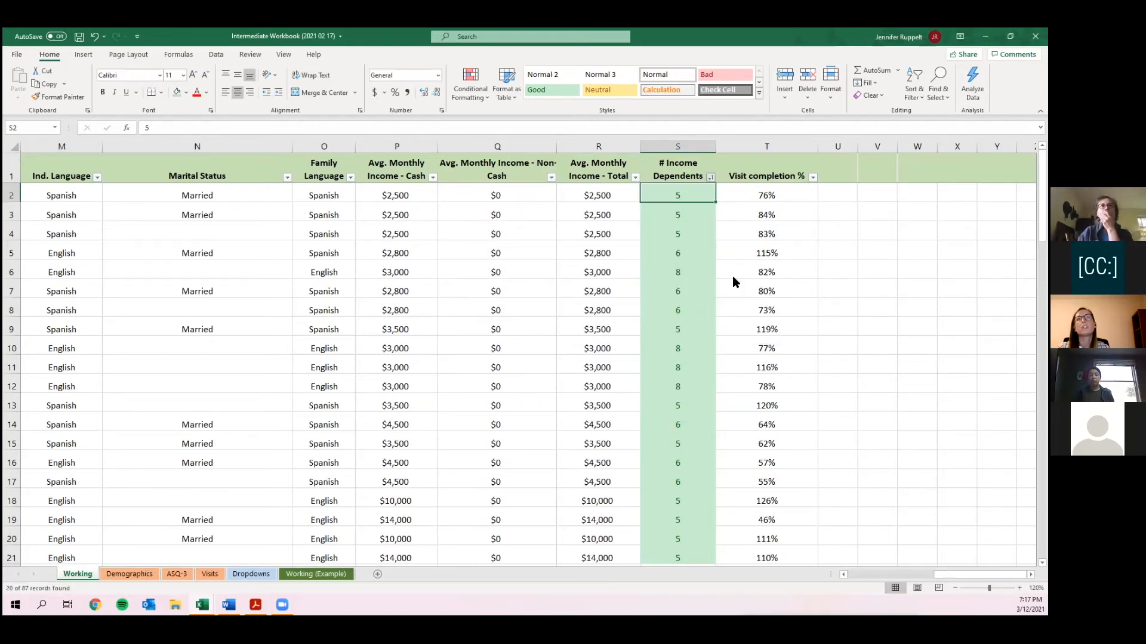
pyautogui.scroll(-4, 685, 298)
pyautogui.click(708, 442)
pyautogui.scroll(-3, 686, 478)
pyautogui.scroll(6, 686, 418)
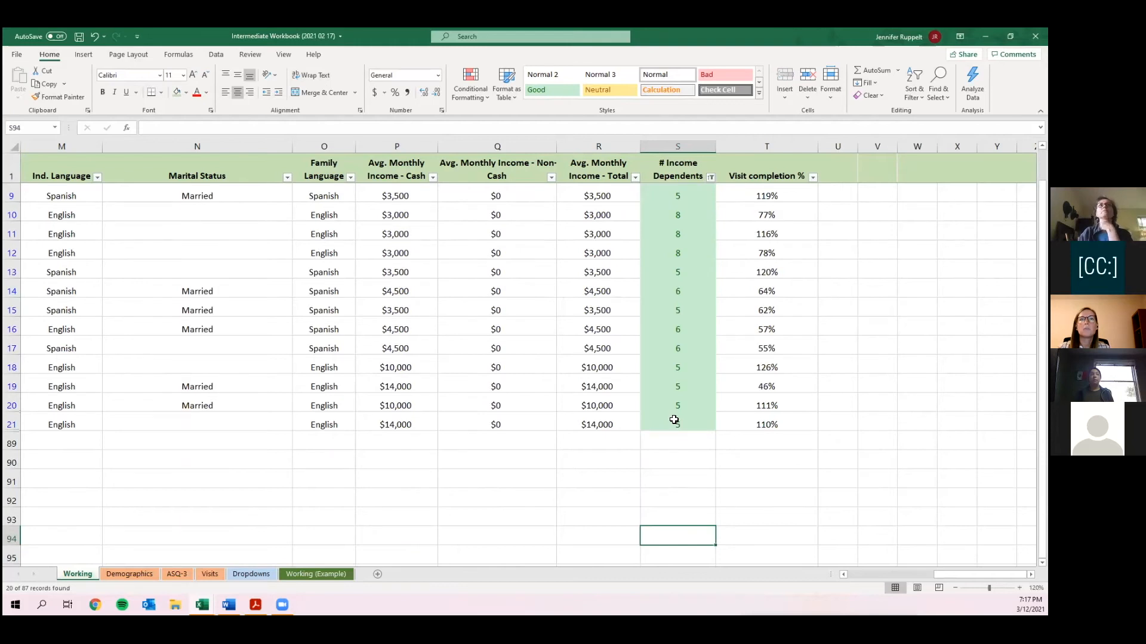
# Clear the color filter from the # Income Dependents column.
pyautogui.scroll(3, 673, 422)
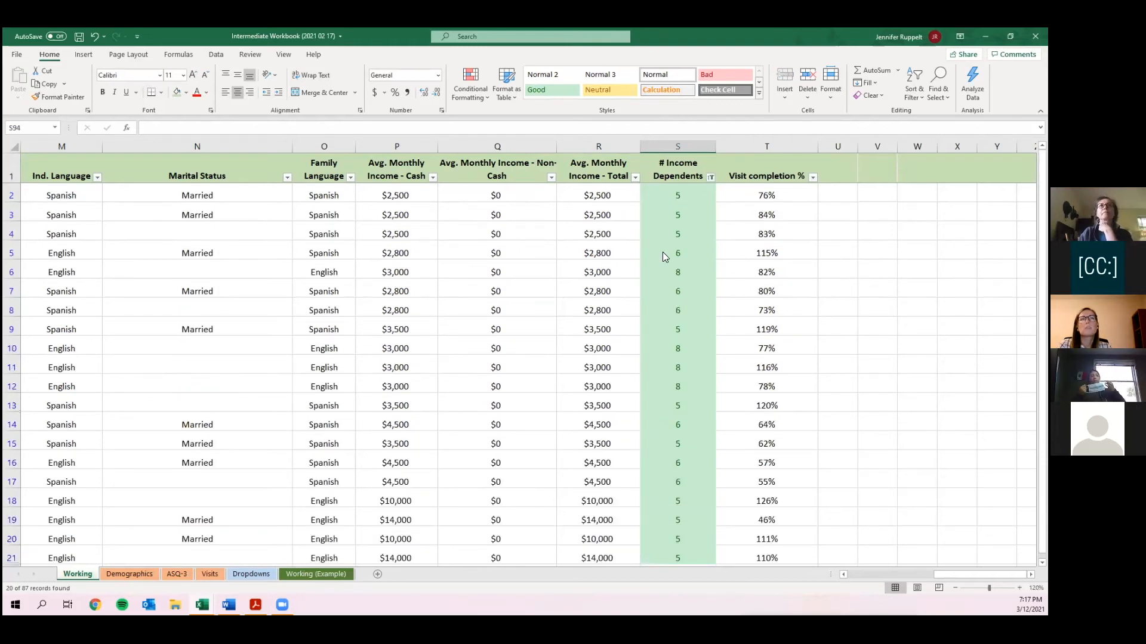
pyautogui.click(642, 251)
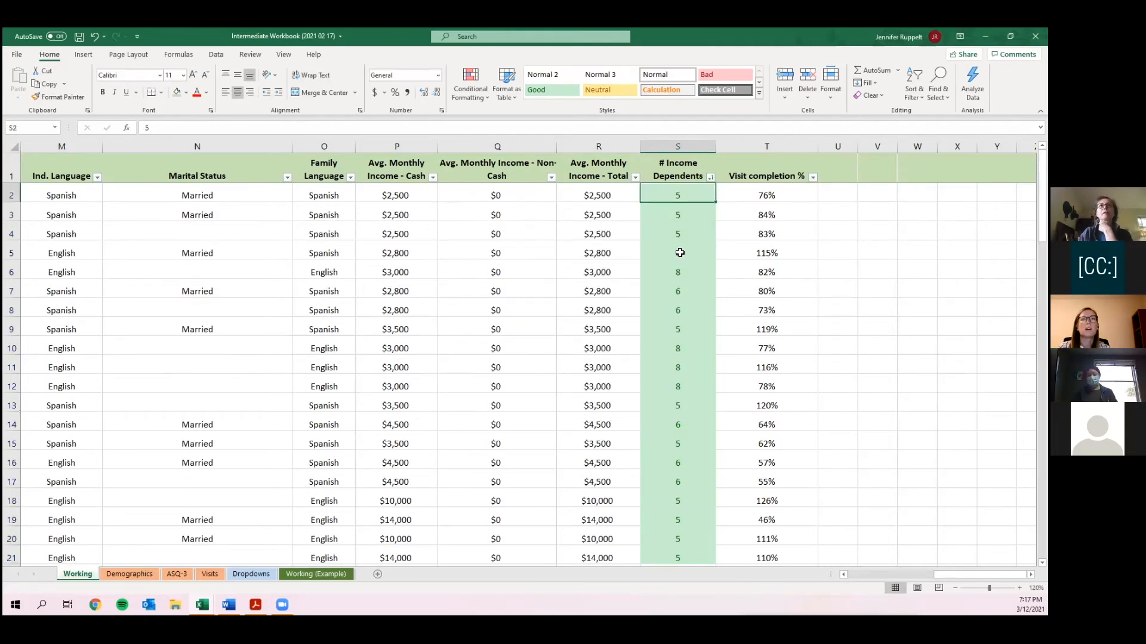
pyautogui.click(684, 299)
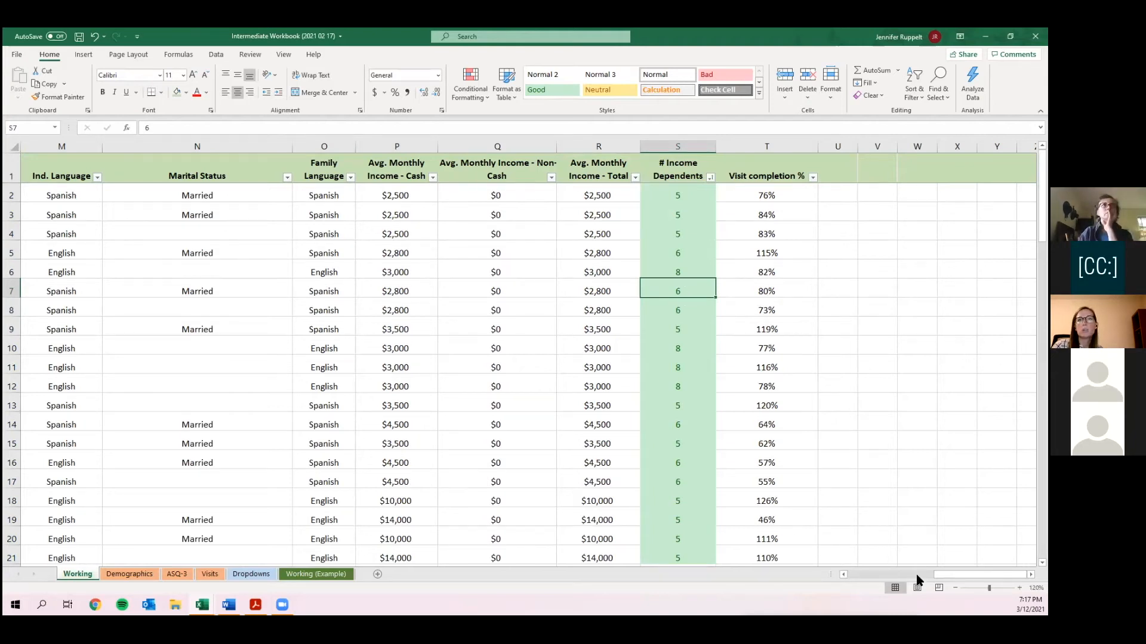
# Apply a Duplicate Values conditional formatting rule to the whole Ind. ID column, using Light Red Fill with Dark Red Text.
pyautogui.click(844, 574)
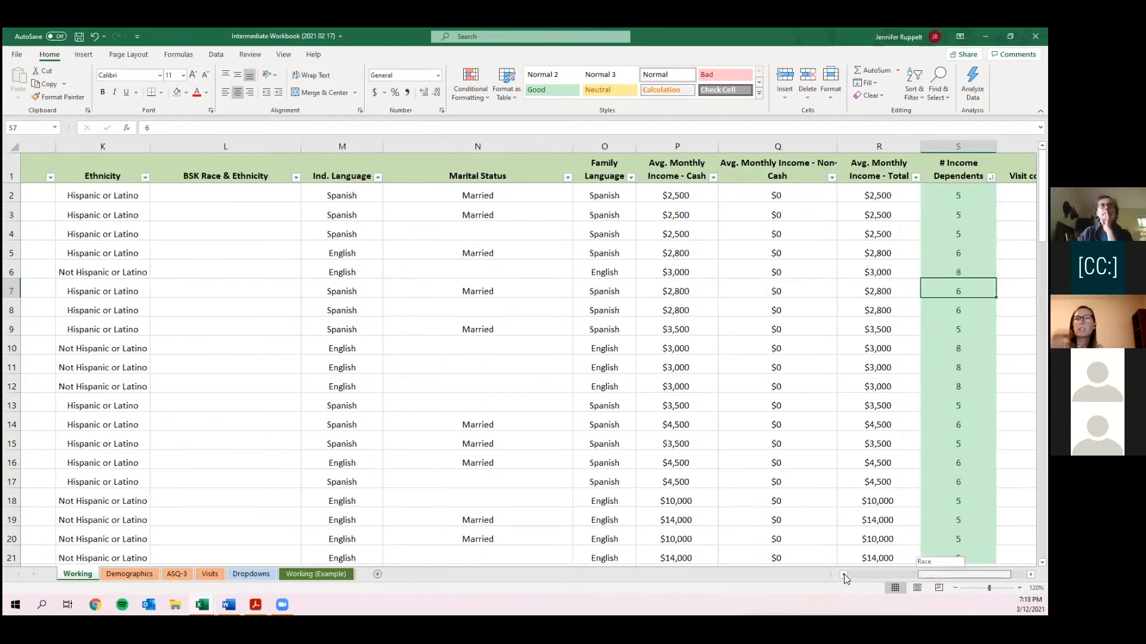
pyautogui.click(844, 574)
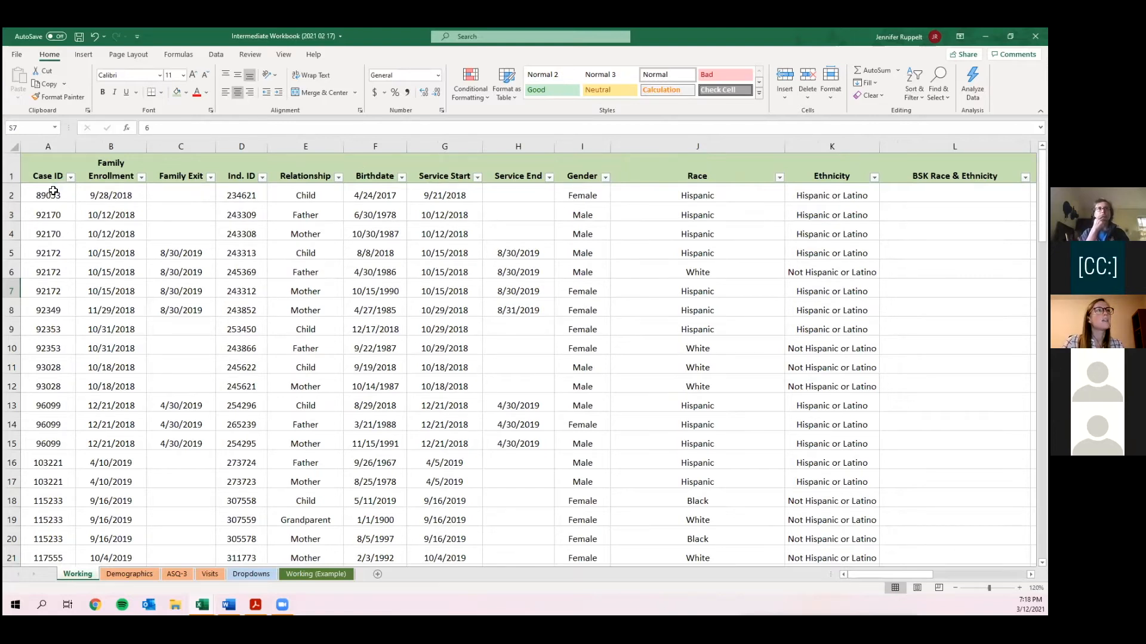
pyautogui.click(239, 192)
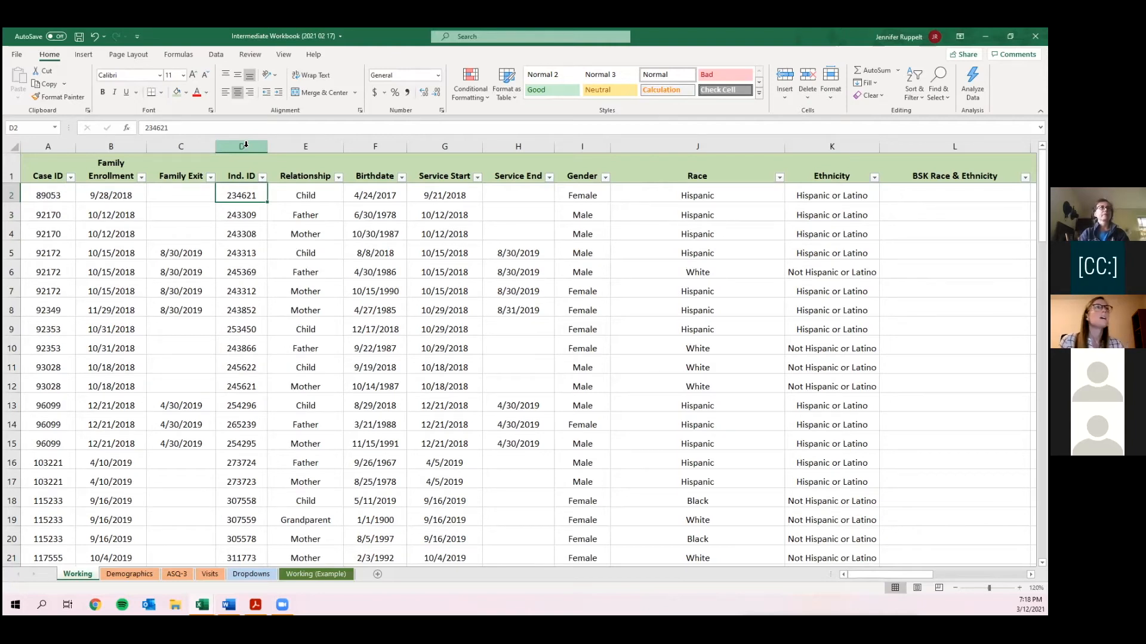
pyautogui.click(253, 142)
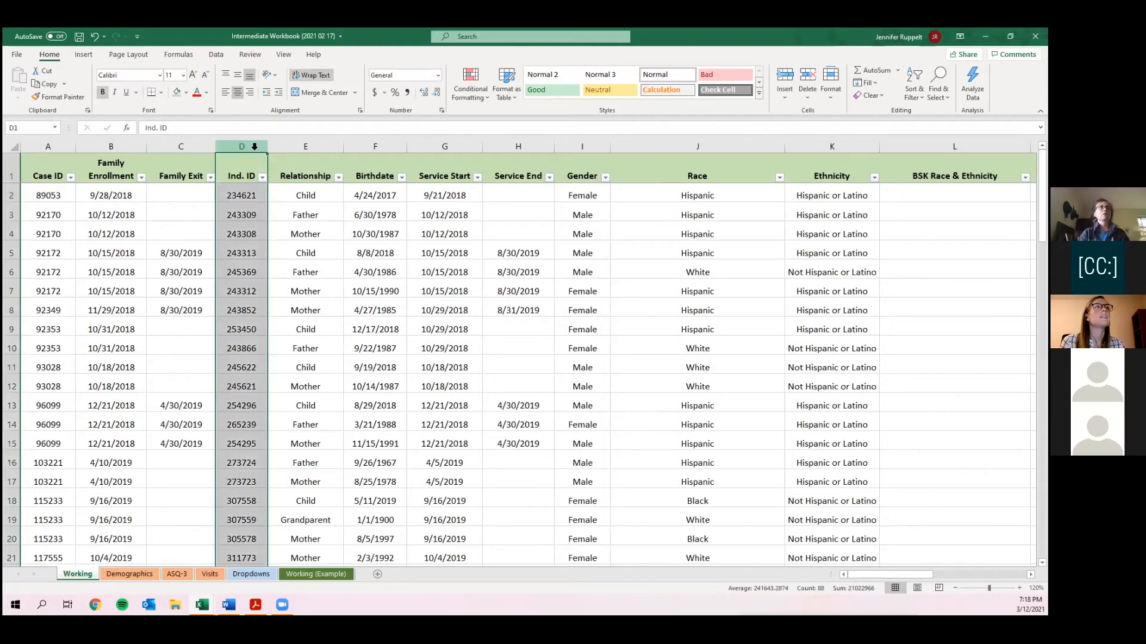
pyautogui.click(475, 92)
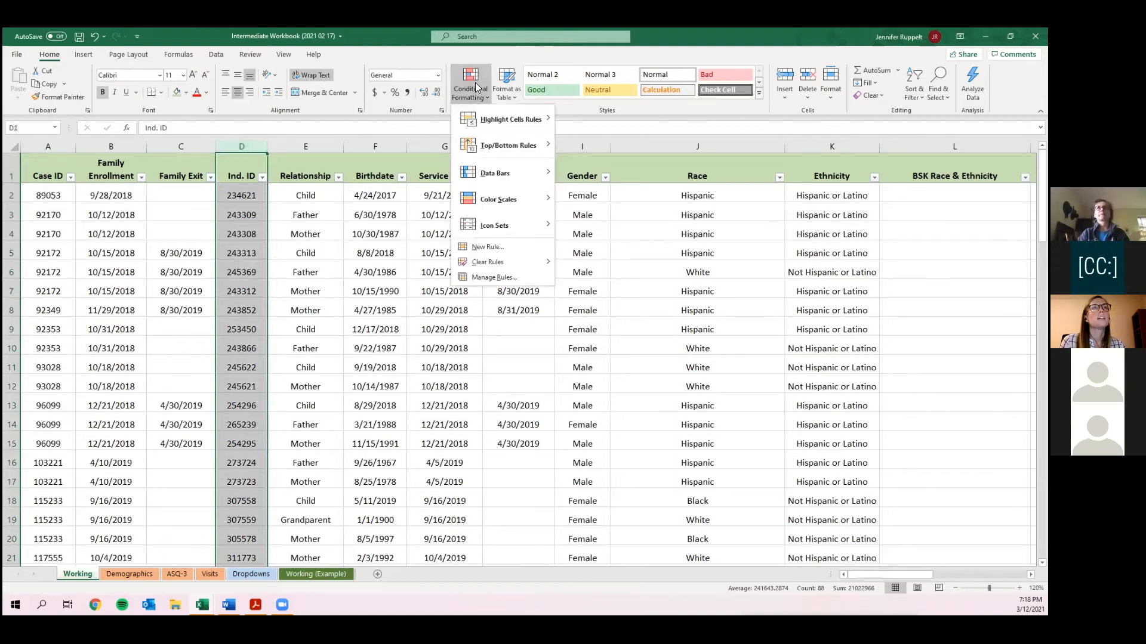
pyautogui.moveTo(475, 117)
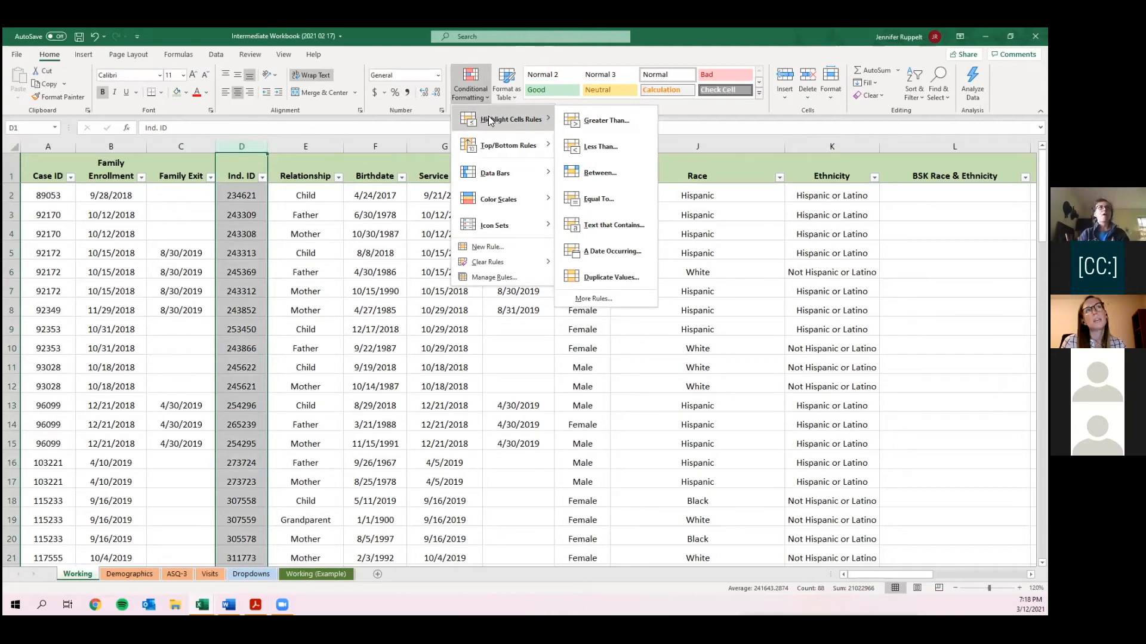
pyautogui.click(618, 280)
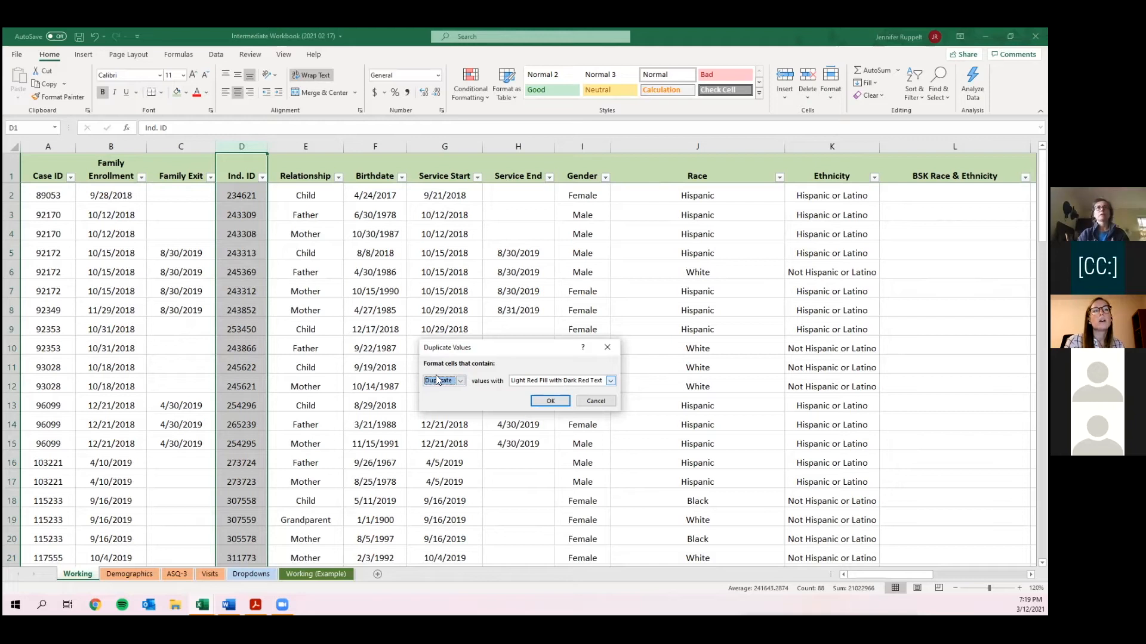
pyautogui.click(523, 381)
pyautogui.click(524, 380)
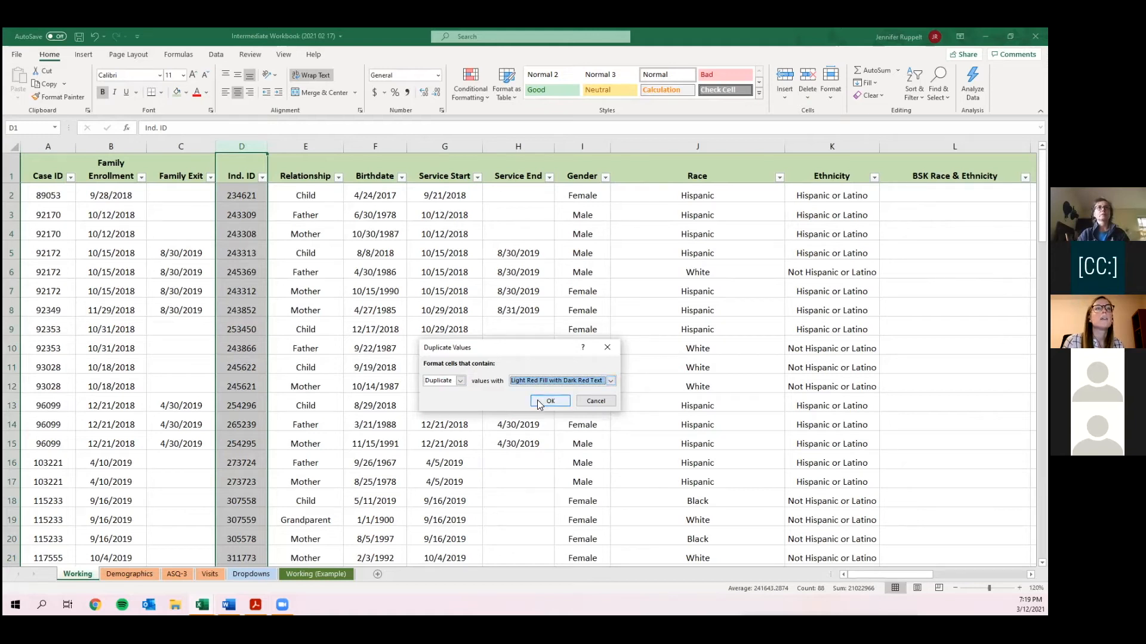
pyautogui.click(549, 401)
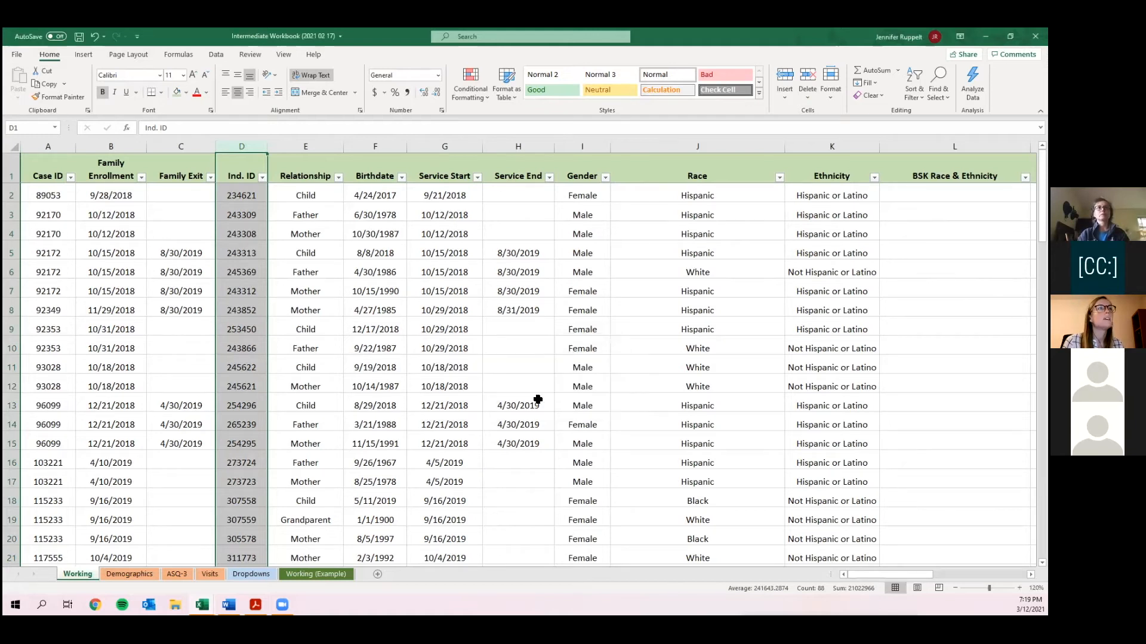
# Look through the Ind. ID column for highlighted duplicates and compare the birthdate and service start in rows 32 and 33.
pyautogui.click(240, 205)
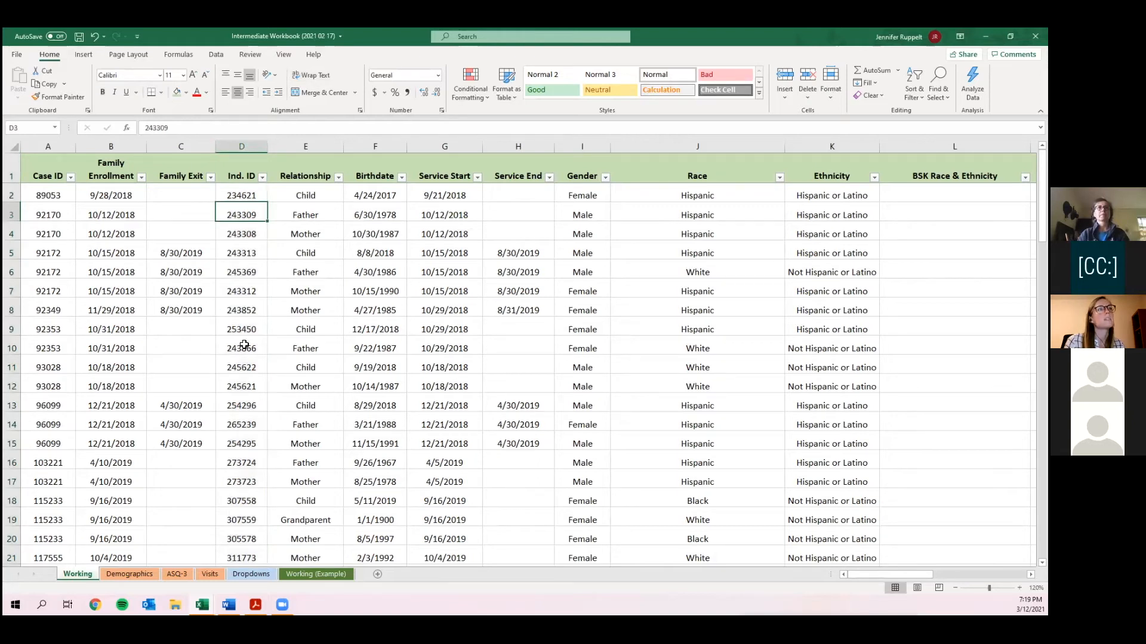
pyautogui.scroll(-3, 236, 375)
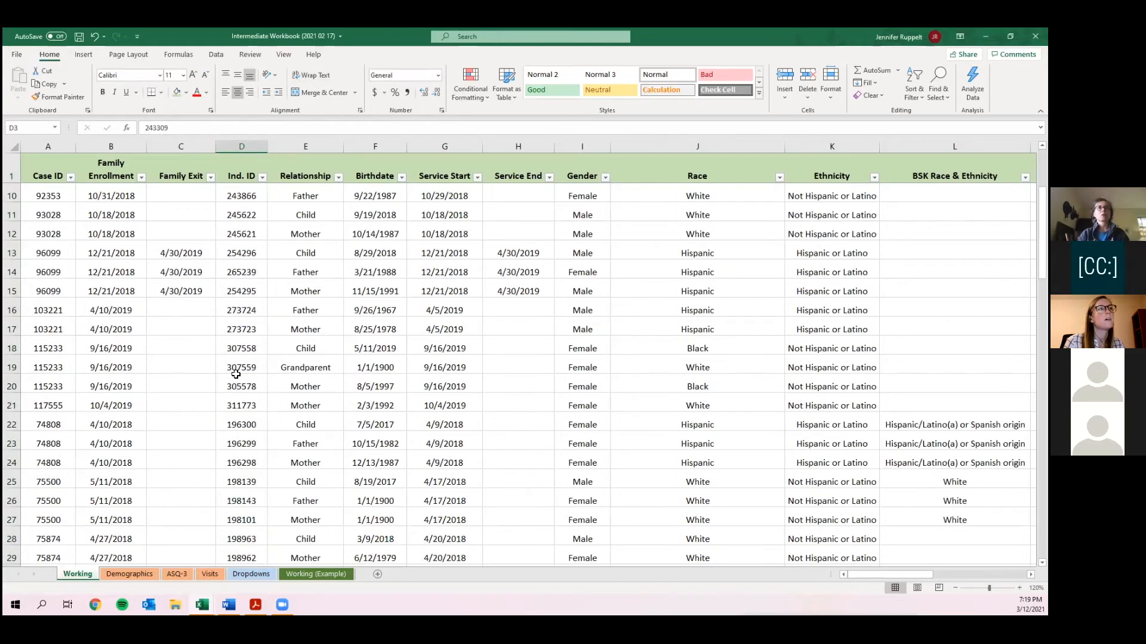
pyautogui.scroll(-4, 236, 374)
pyautogui.click(235, 379)
pyautogui.click(234, 401)
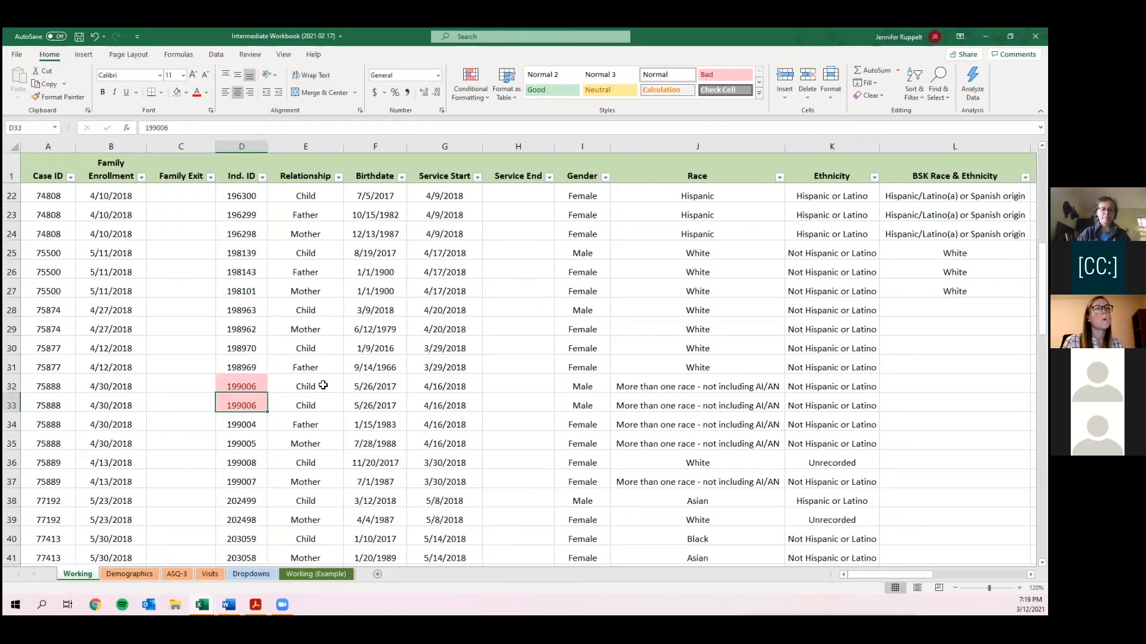
pyautogui.click(232, 387)
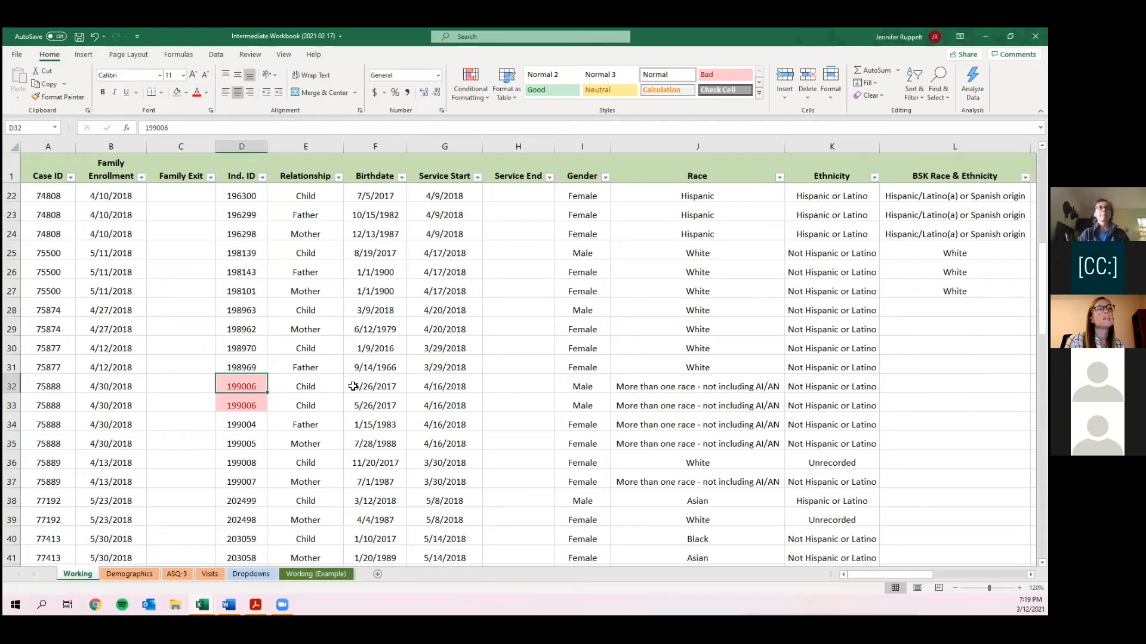
pyautogui.click(380, 387)
pyautogui.click(452, 386)
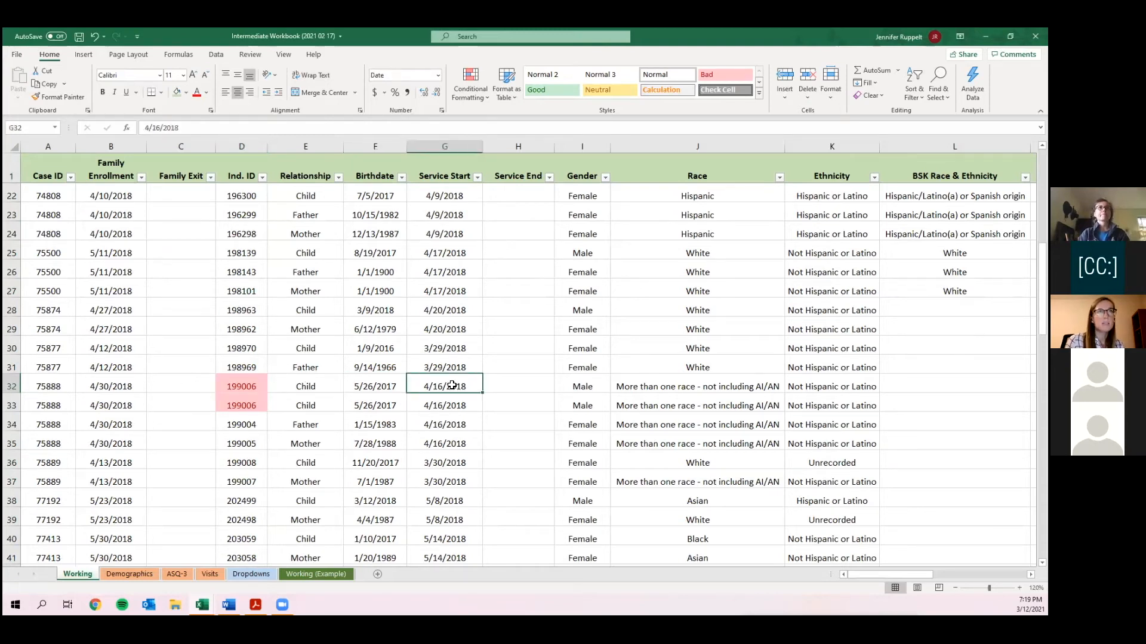
pyautogui.click(241, 382)
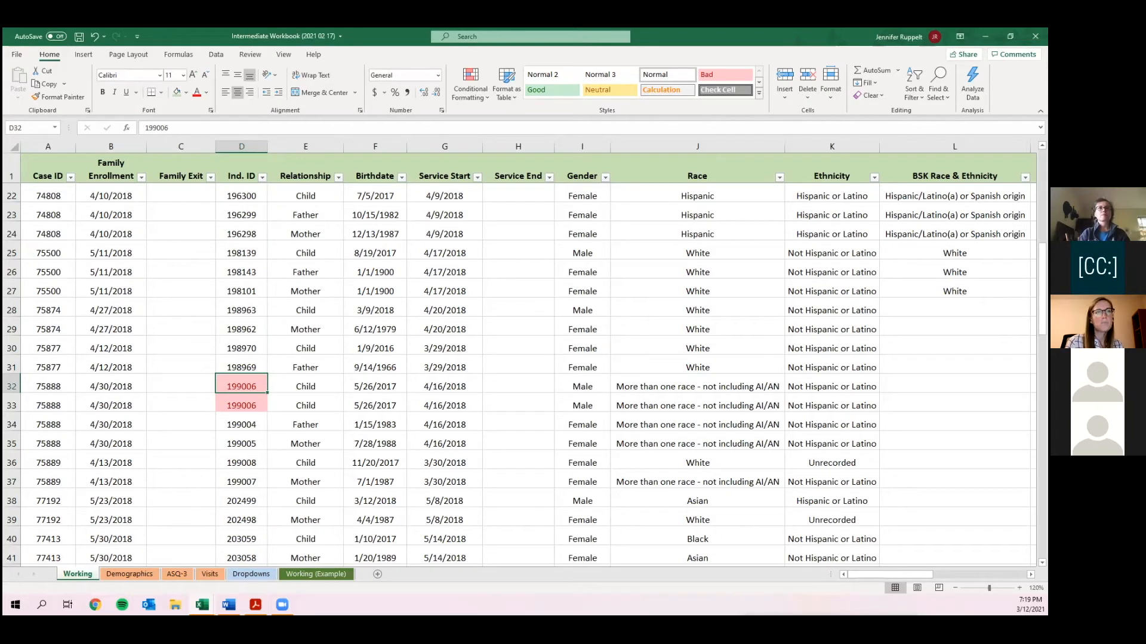
pyautogui.click(241, 399)
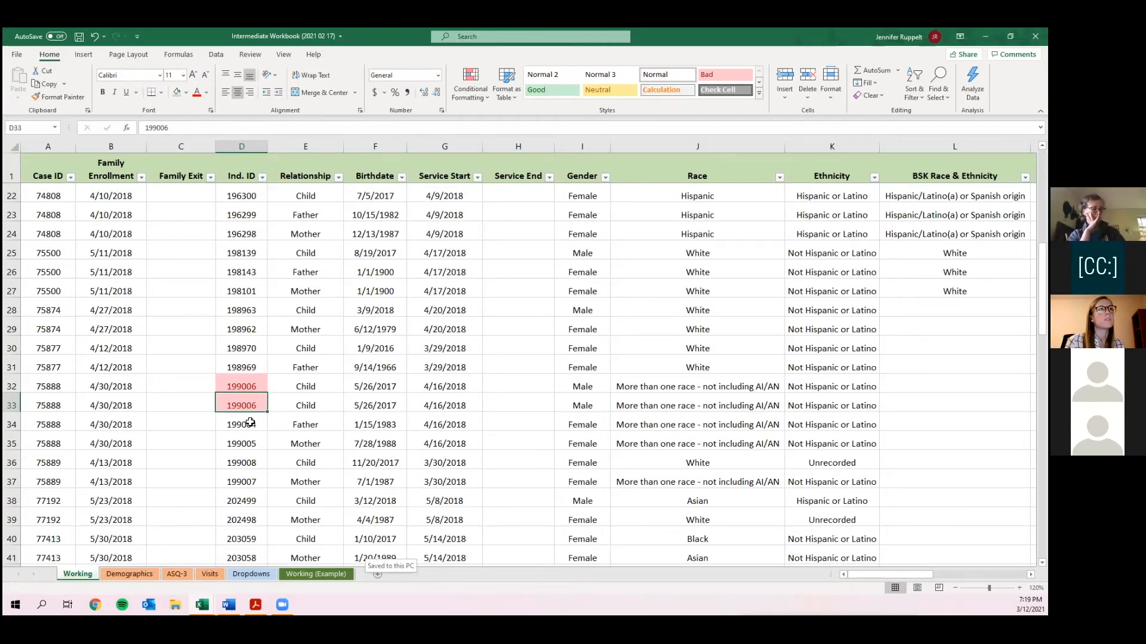
# Filter the Ind. ID column by the light red cell color.
pyautogui.scroll(7, 230, 371)
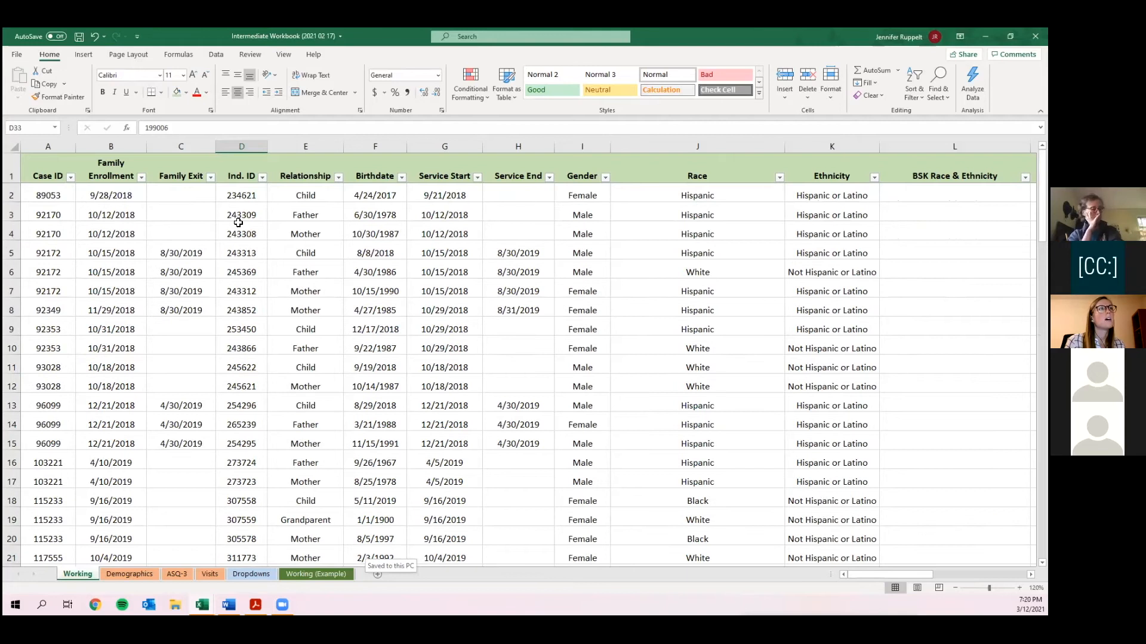
pyautogui.click(263, 176)
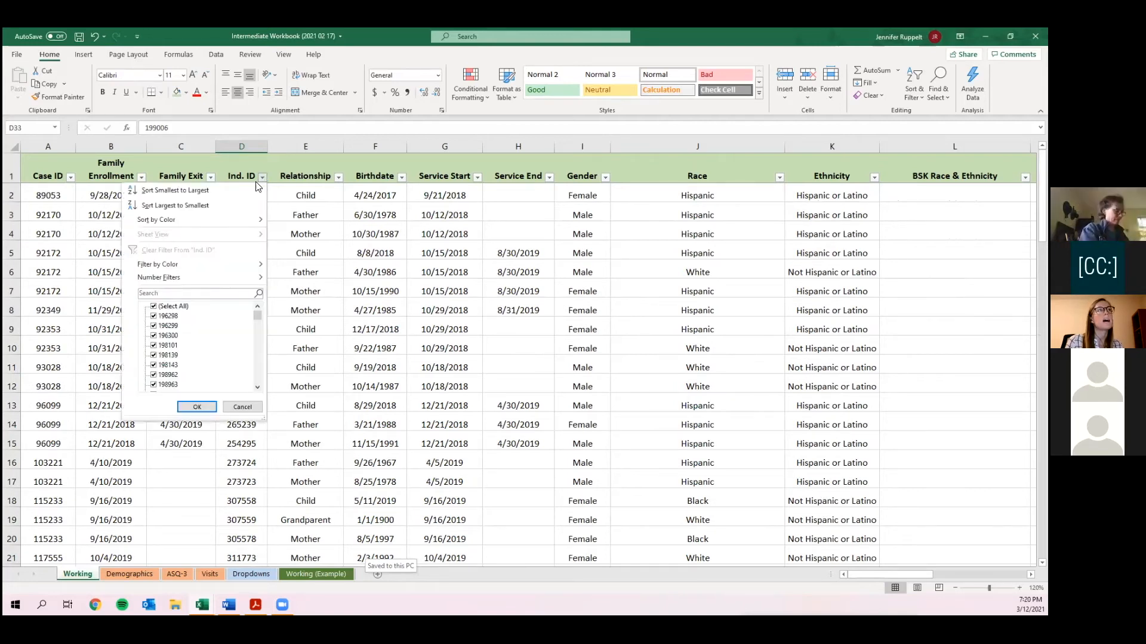
pyautogui.moveTo(247, 222)
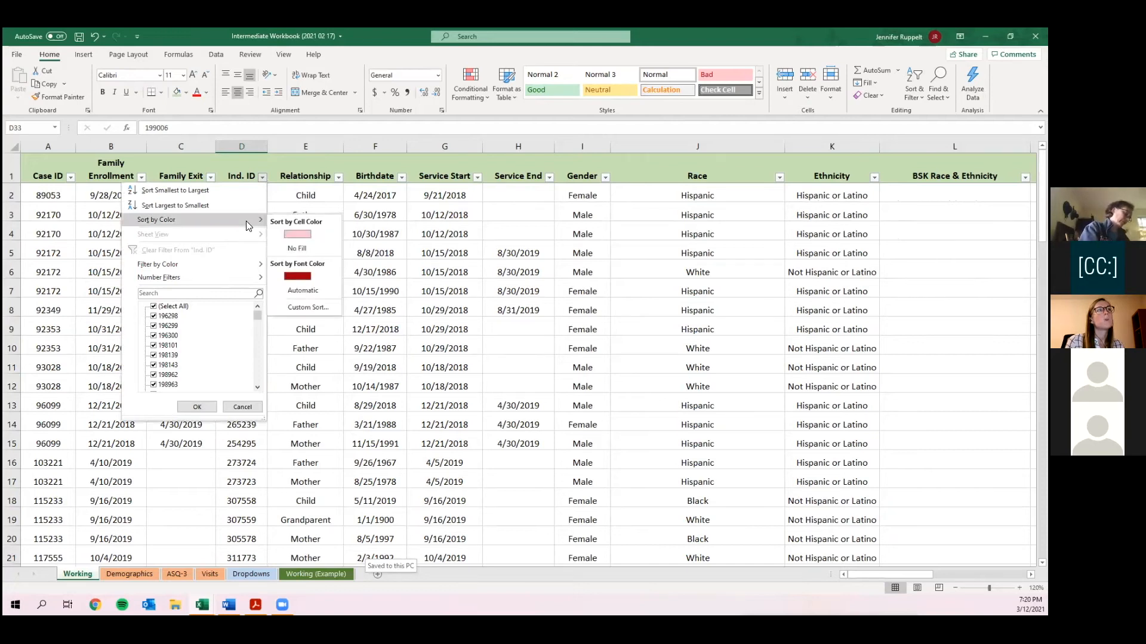
pyautogui.moveTo(254, 266)
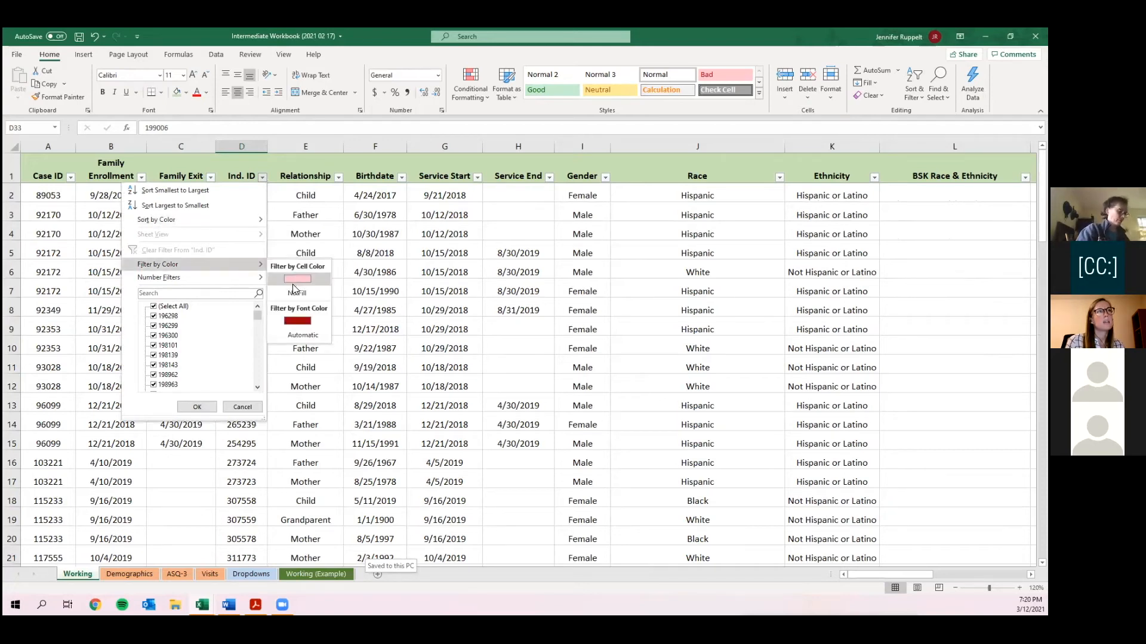
pyautogui.click(296, 280)
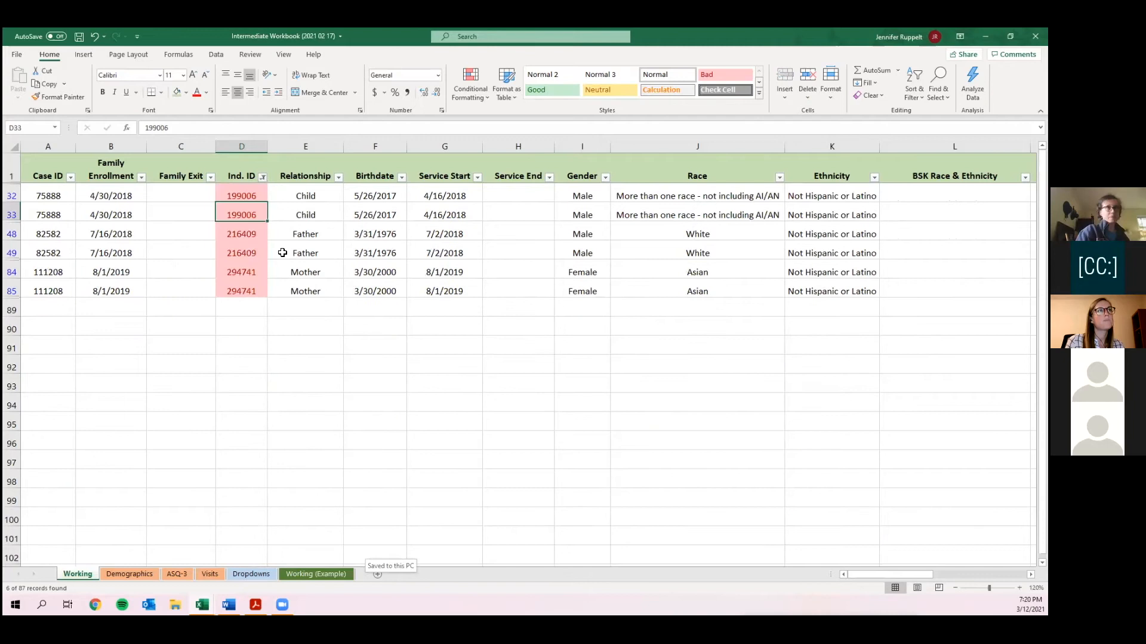
# Compare the duplicate records across the remaining columns through Visit completion %.
pyautogui.click(281, 210)
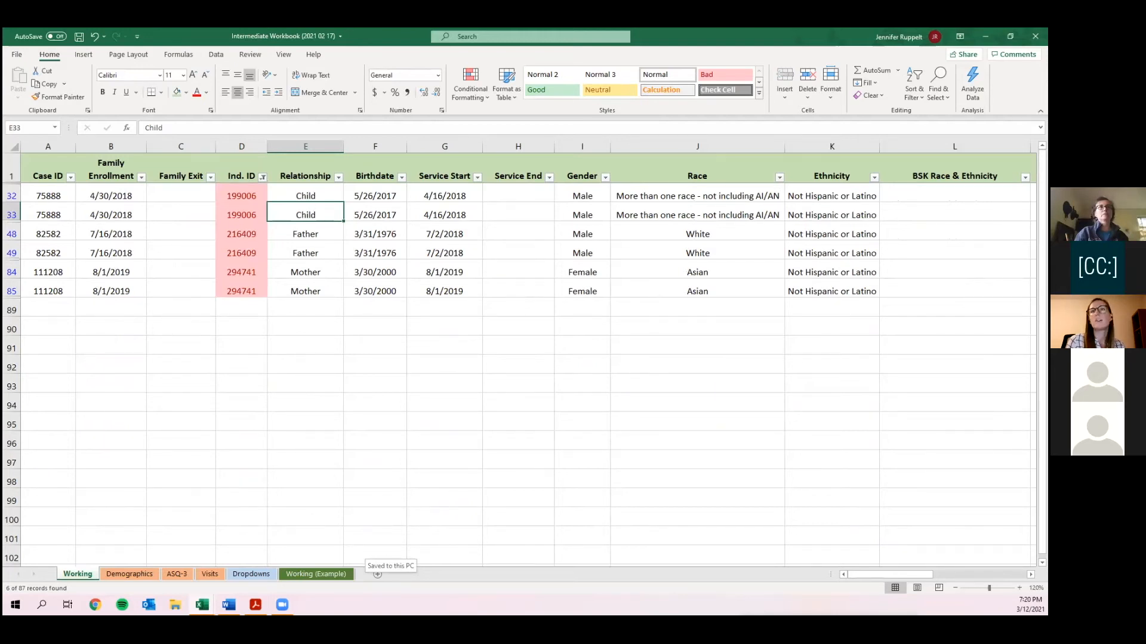
pyautogui.hscroll(1, 519, 358)
pyautogui.hscroll(7, 519, 358)
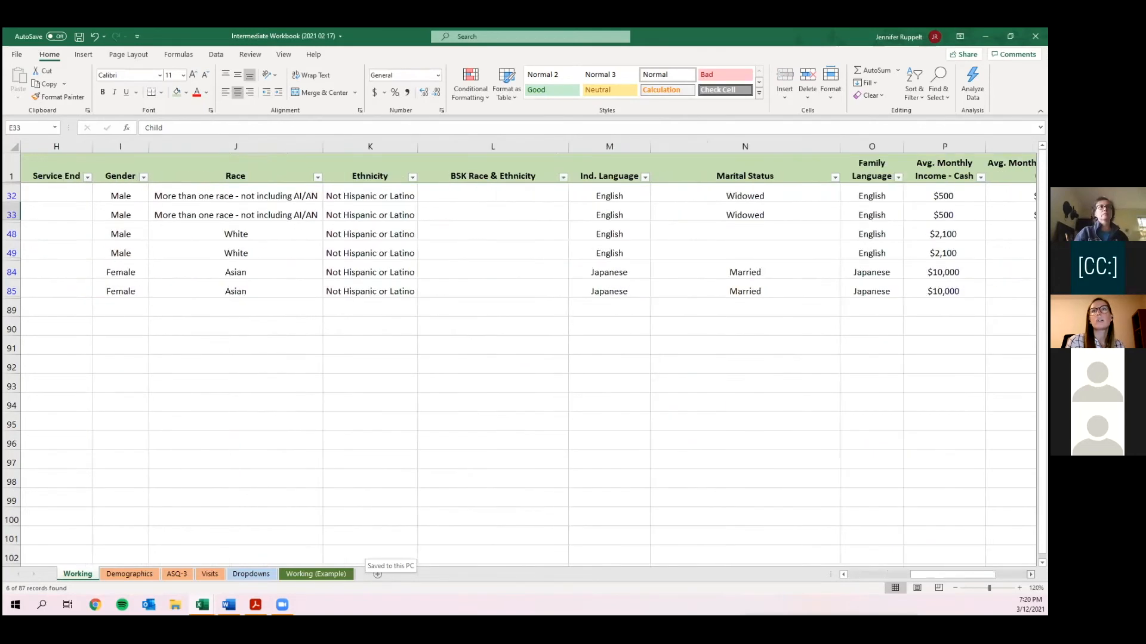
pyautogui.hscroll(2, 519, 358)
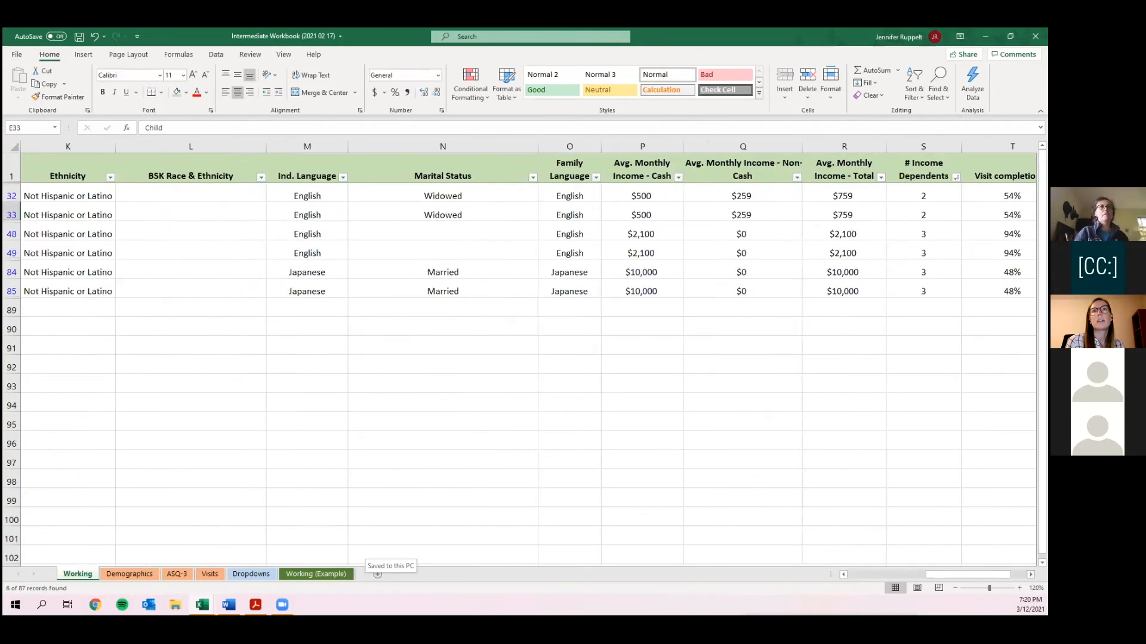
pyautogui.hscroll(1, 519, 358)
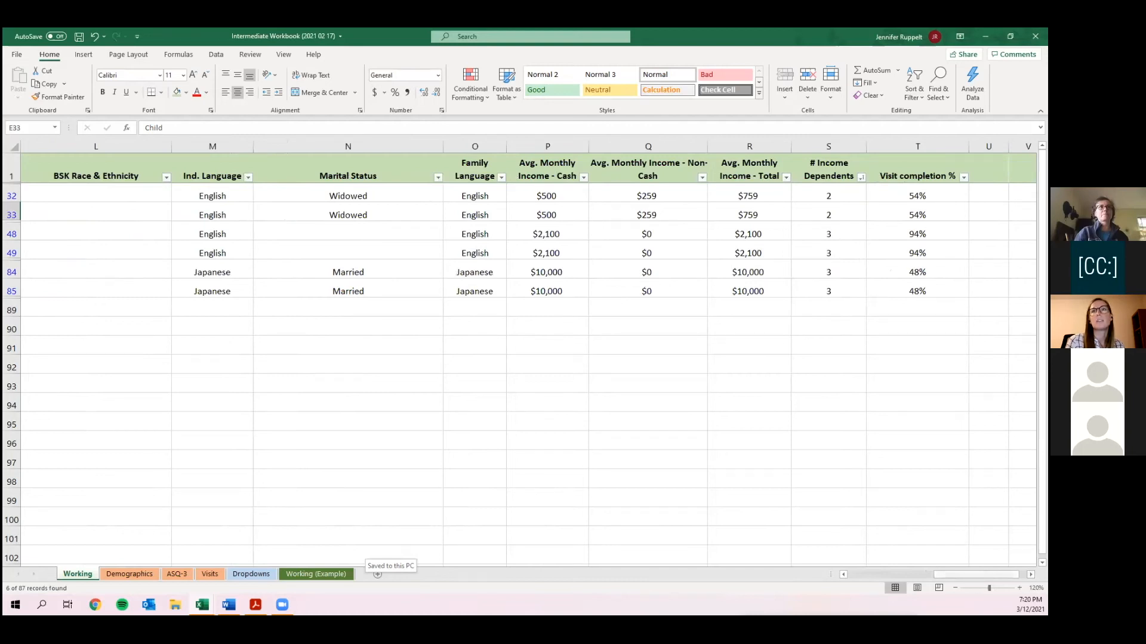
# Delete row 33, the repeated Child record, from the color-filtered duplicates.
pyautogui.click(854, 578)
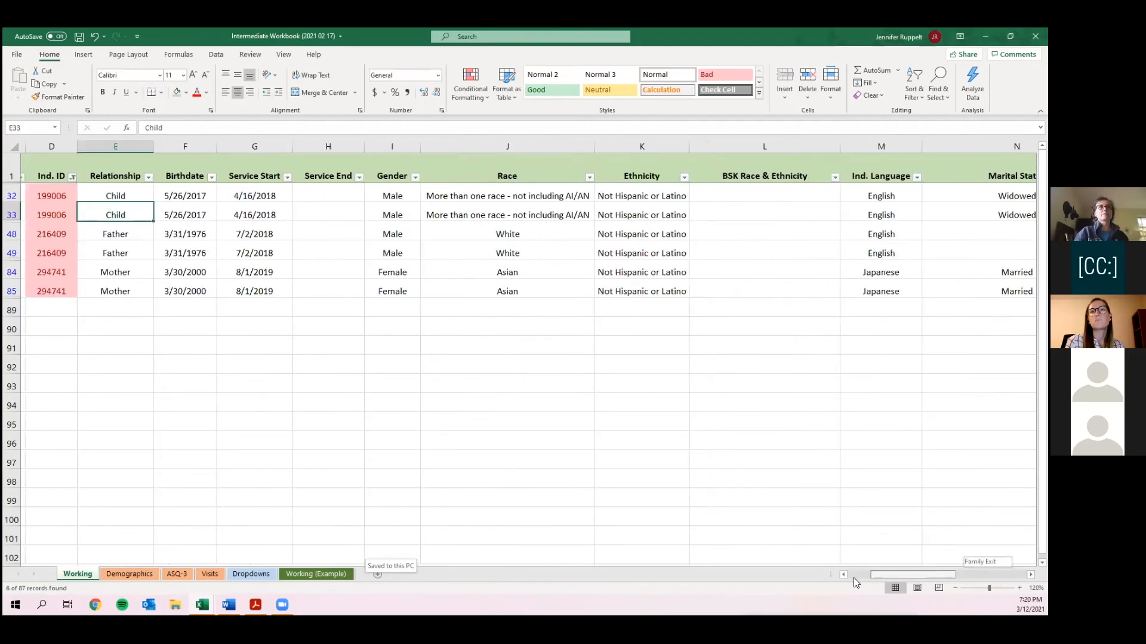
pyautogui.click(11, 213)
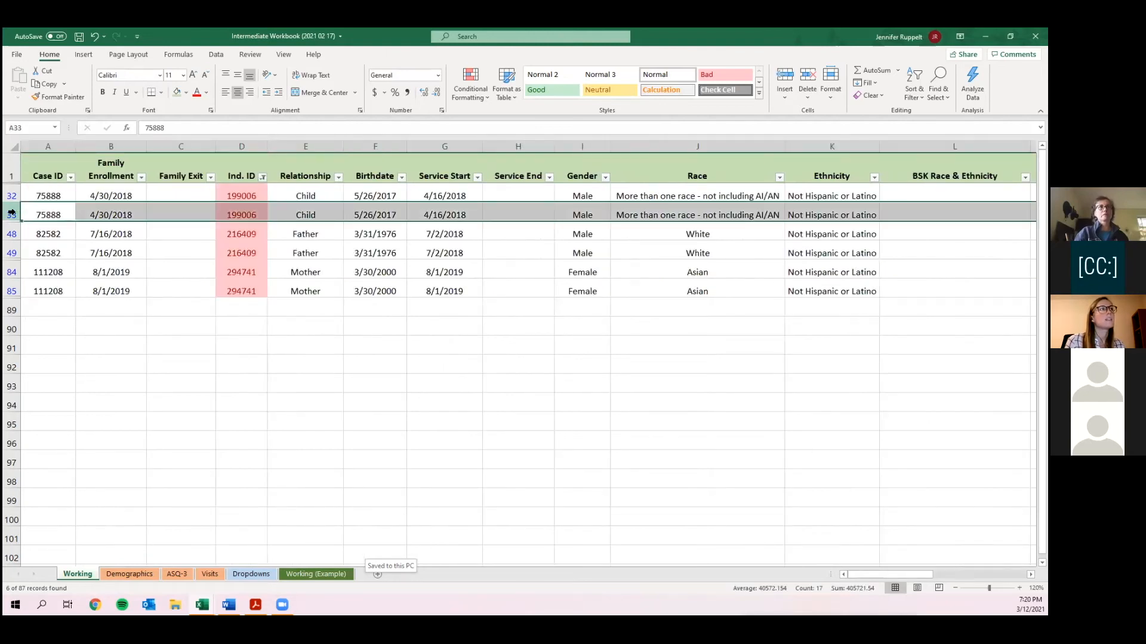
pyautogui.rightClick(12, 213)
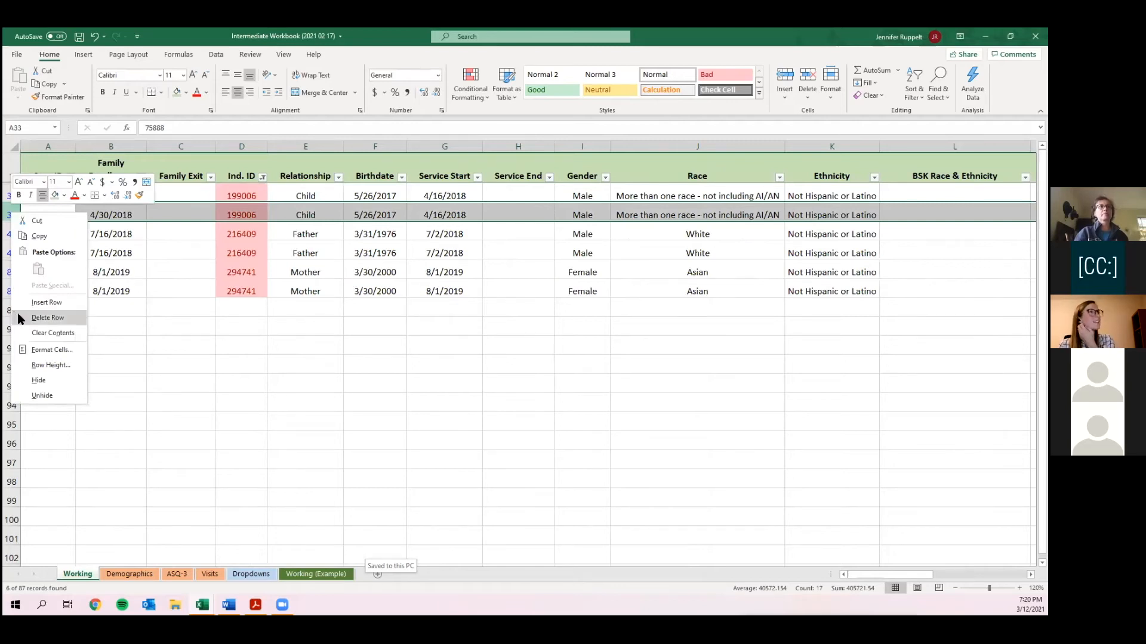
pyautogui.press('Escape')
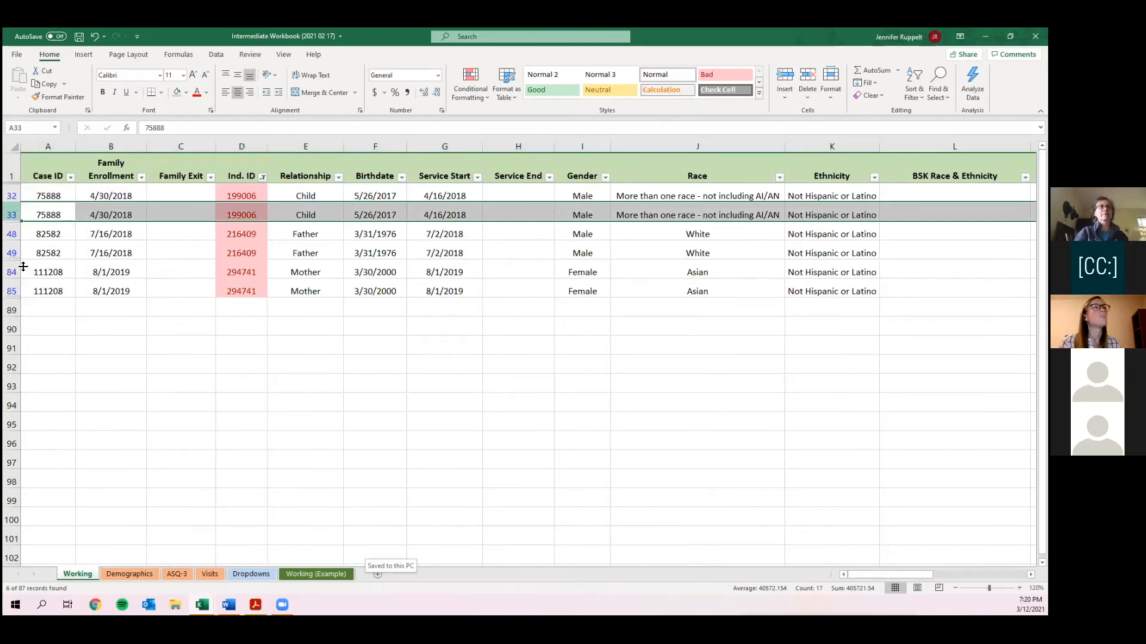
pyautogui.click(11, 234)
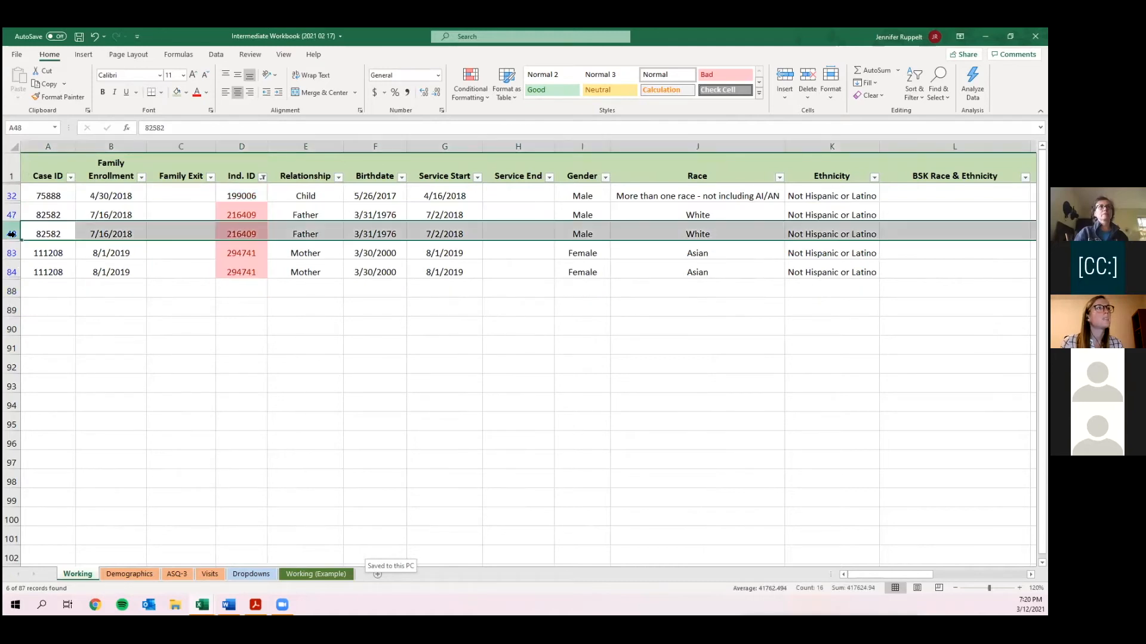
pyautogui.click(249, 196)
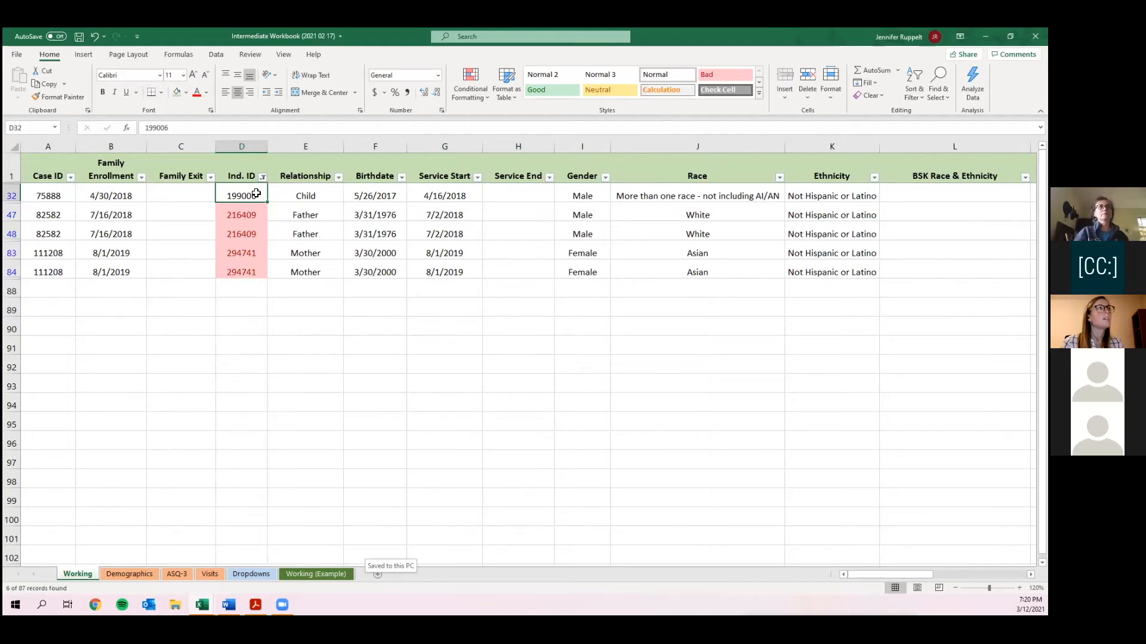
# Delete the repeated Father record in row 48 and the repeated Mother record in row 83.
pyautogui.click(15, 228)
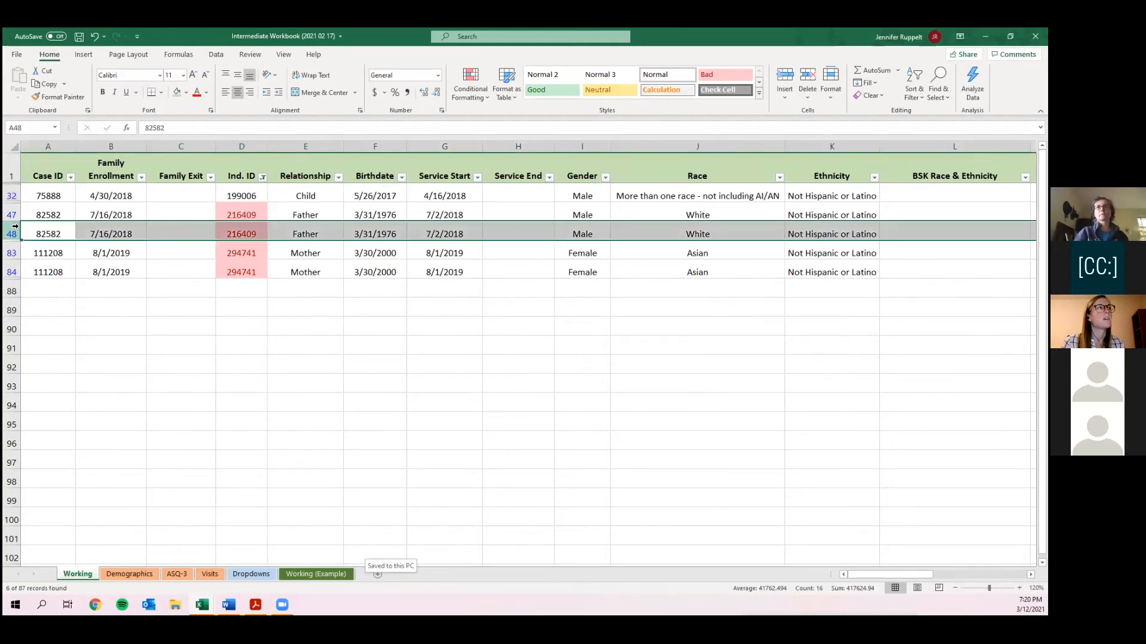
pyautogui.rightClick(15, 228)
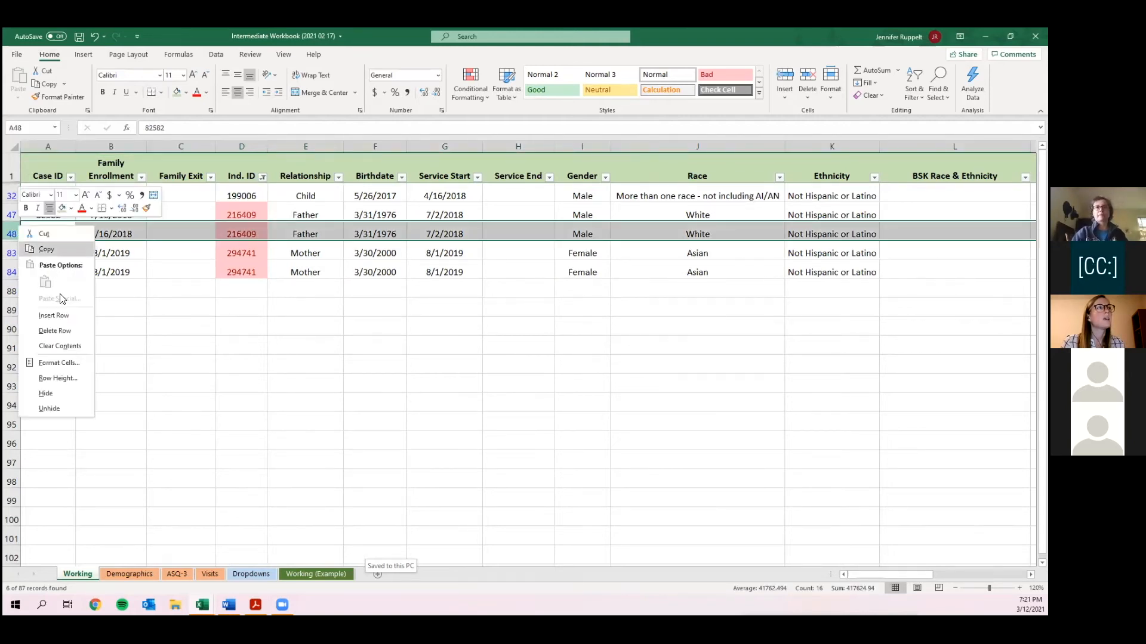
pyautogui.click(58, 331)
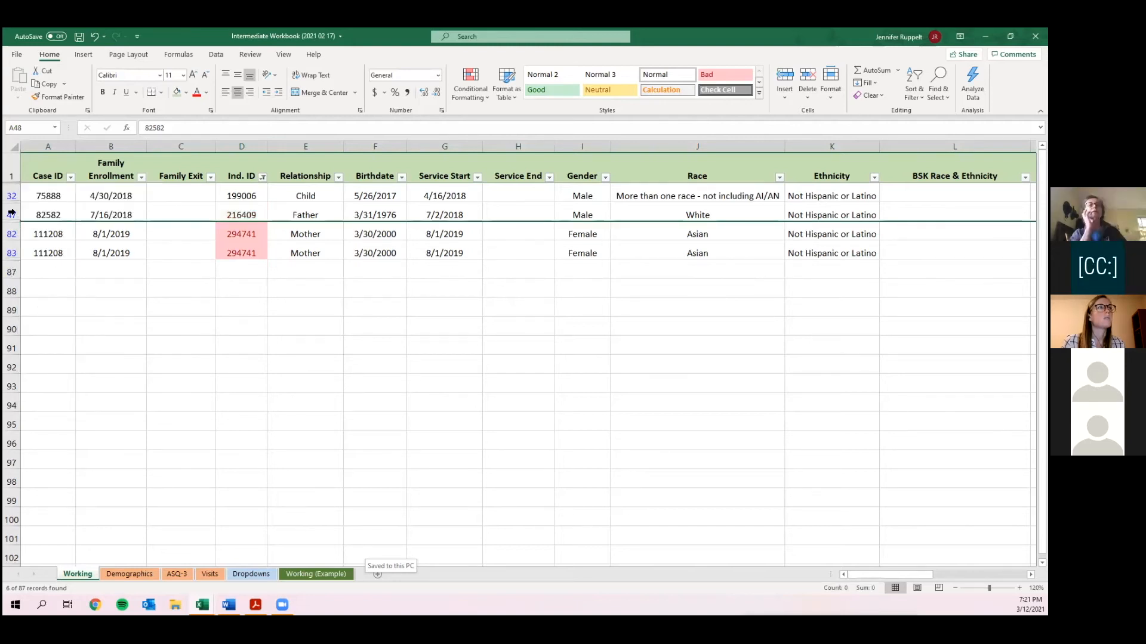
pyautogui.click(11, 248)
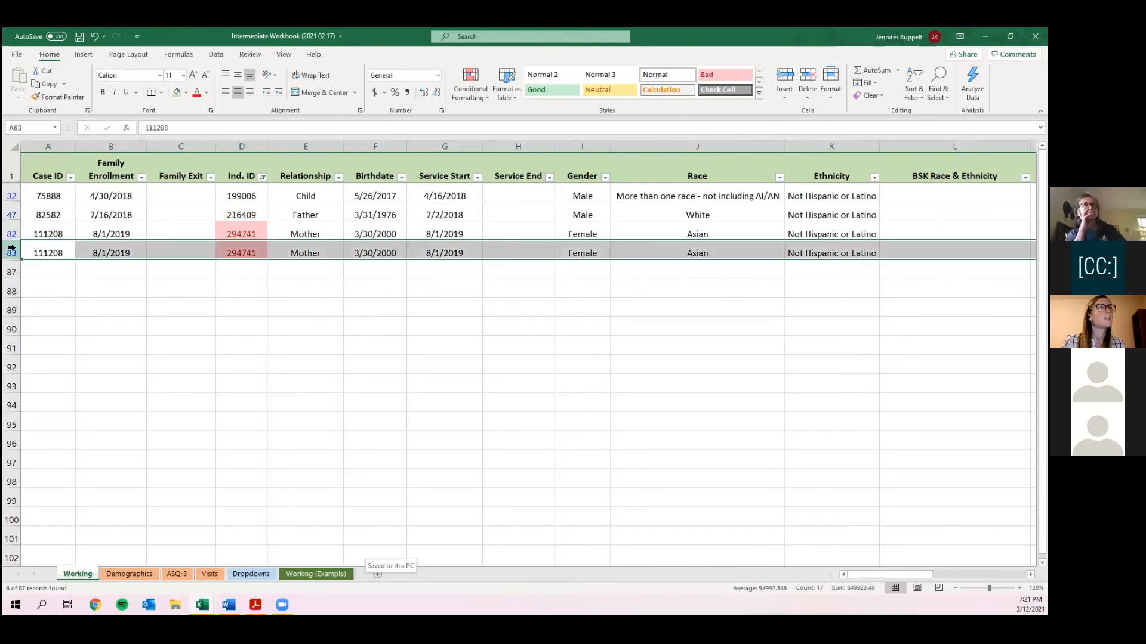
pyautogui.rightClick(13, 250)
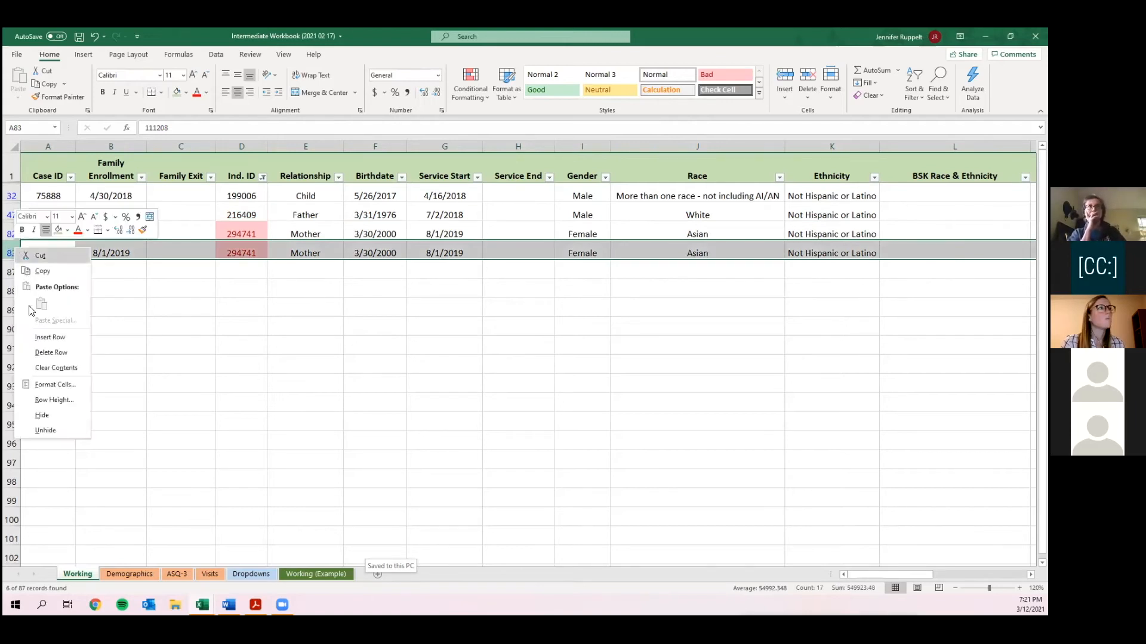
pyautogui.click(45, 354)
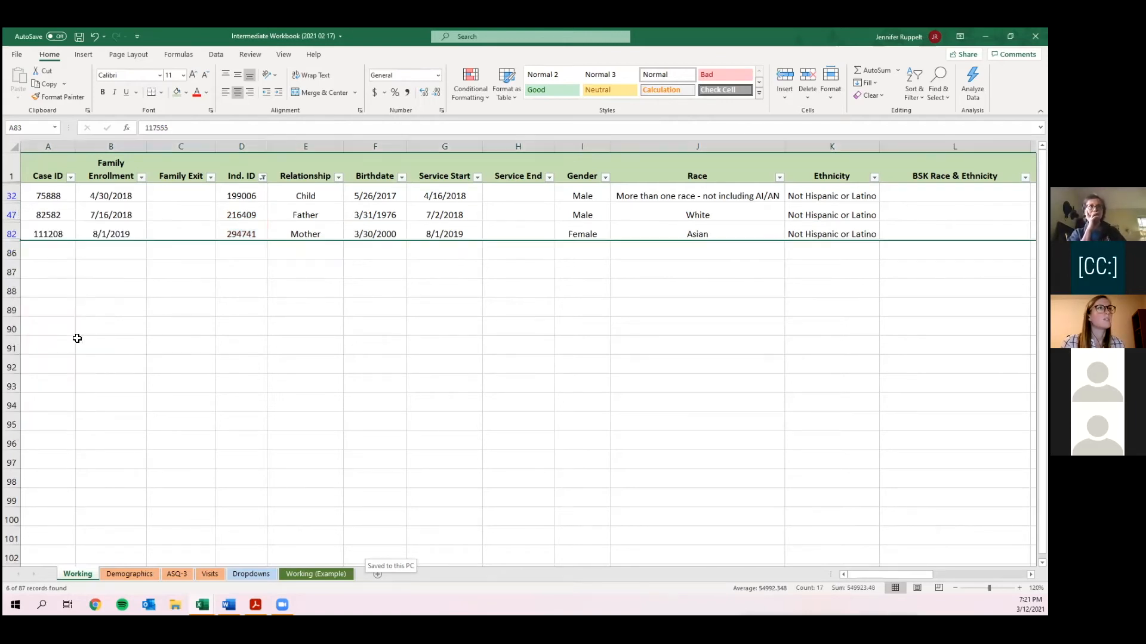
pyautogui.click(251, 224)
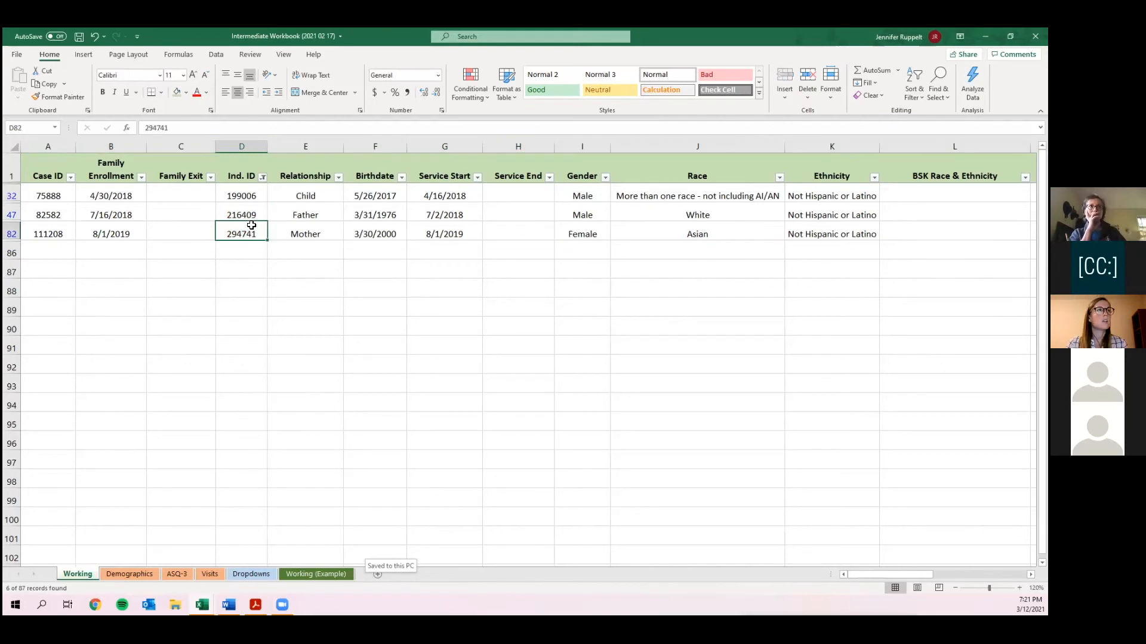
# Clear the color filter from the Ind. ID column.
pyautogui.click(262, 179)
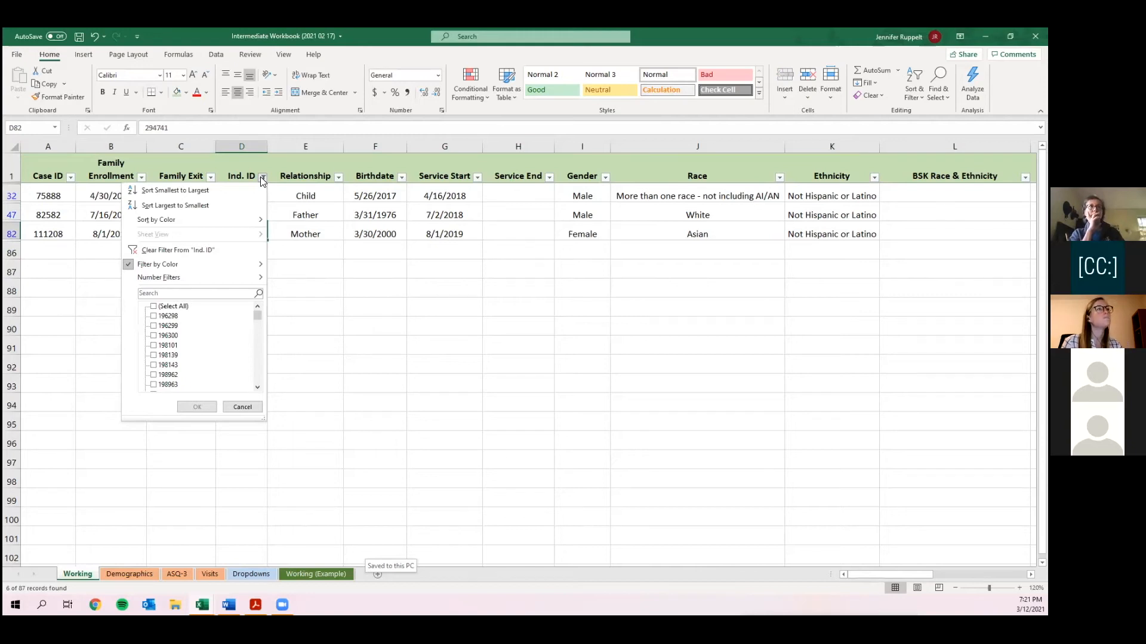
pyautogui.click(202, 252)
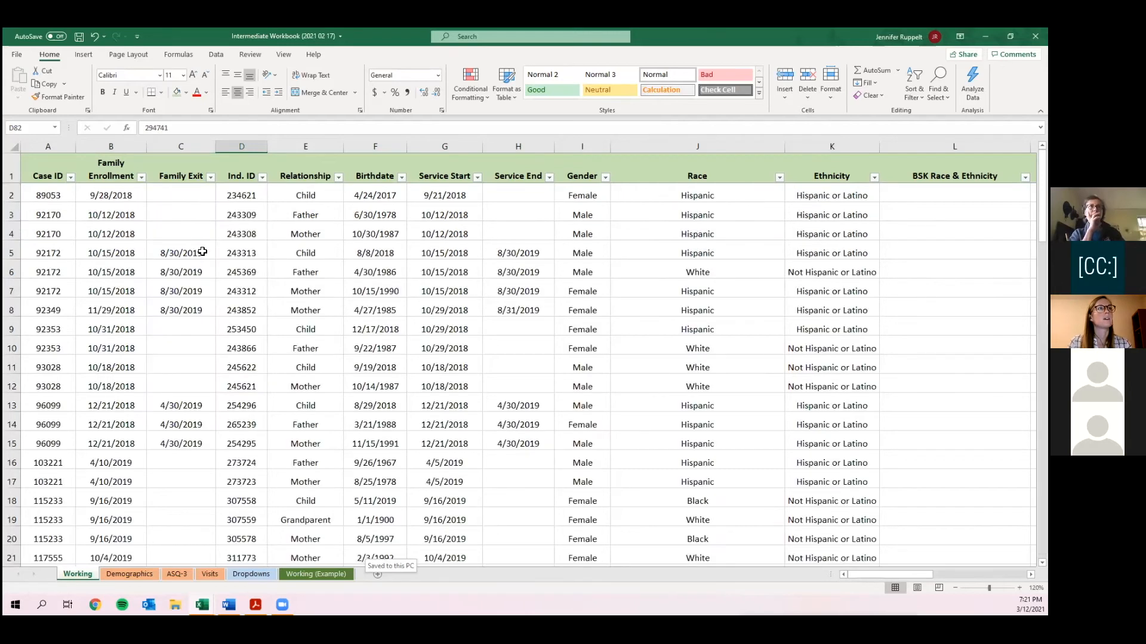
pyautogui.click(202, 252)
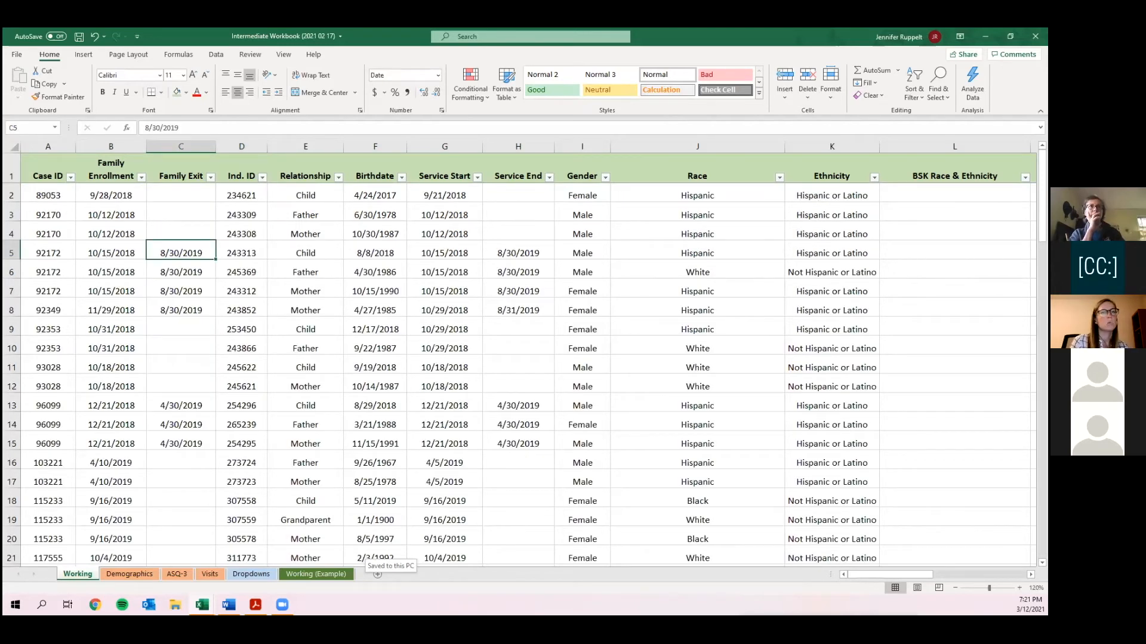
# Look over the Avg. Monthly Income columns and compare the values in Avg. Monthly Income - Total across the rows.
pyautogui.hotkey('alt', 'Tab')
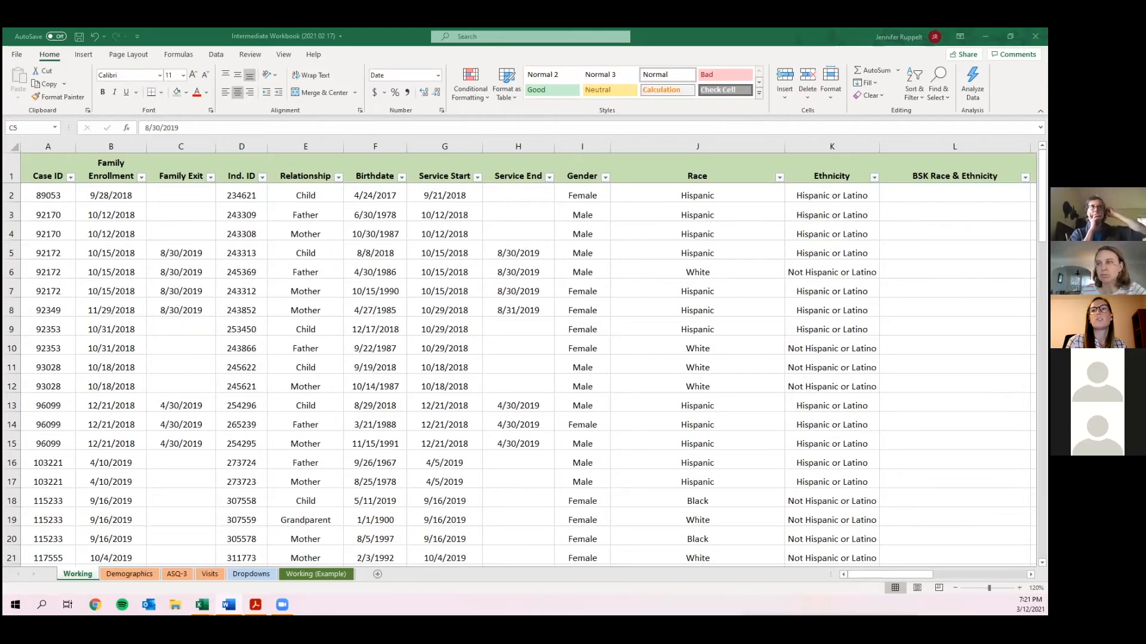
pyautogui.hotkey('alt', 'Tab')
pyautogui.hscroll(1, 534, 358)
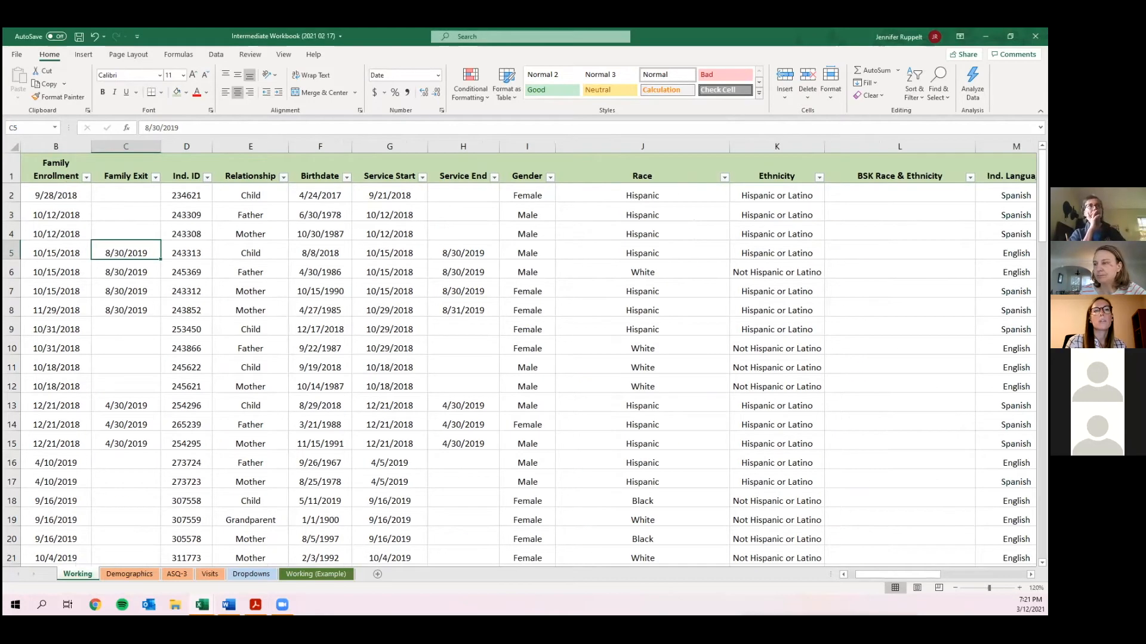
pyautogui.hscroll(4, 534, 358)
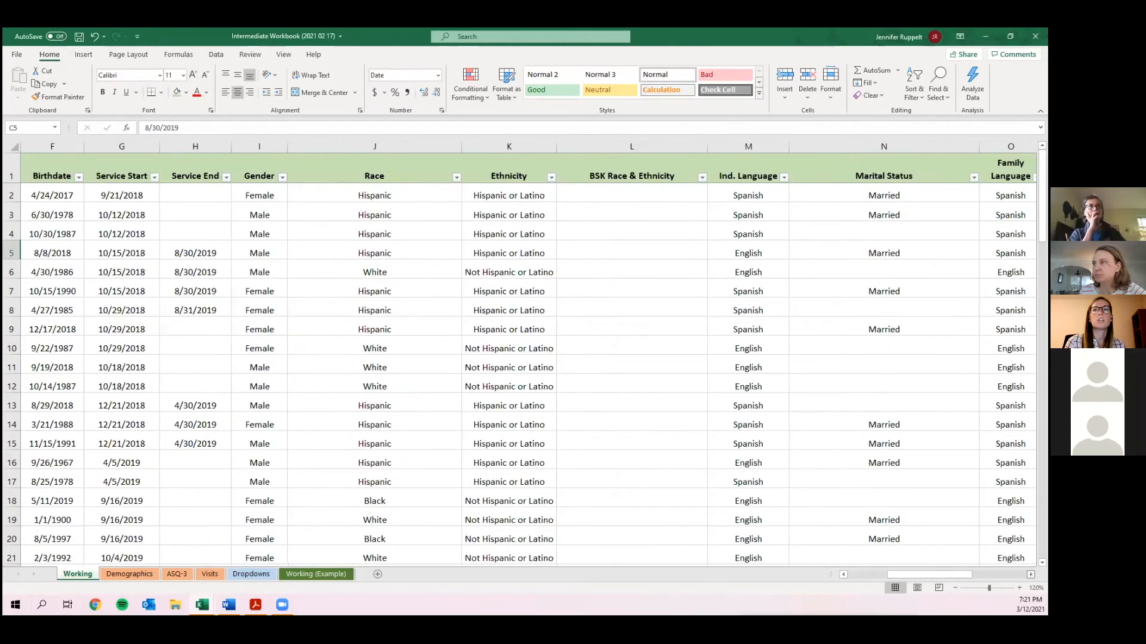
pyautogui.hscroll(3, 534, 358)
pyautogui.hscroll(3, 534, 358)
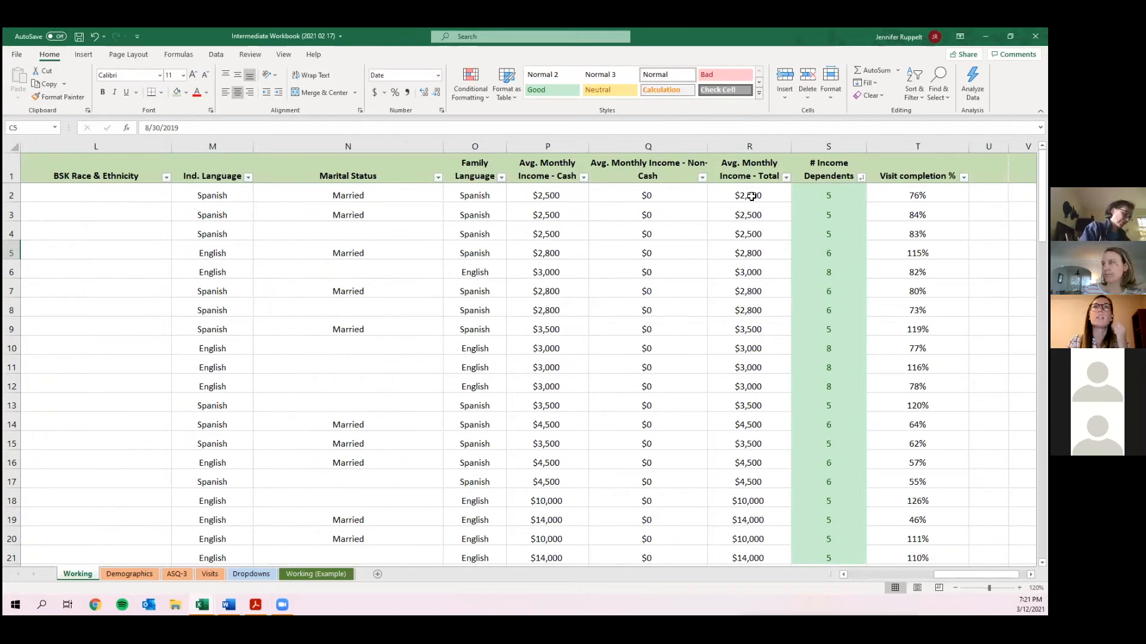
pyautogui.click(547, 289)
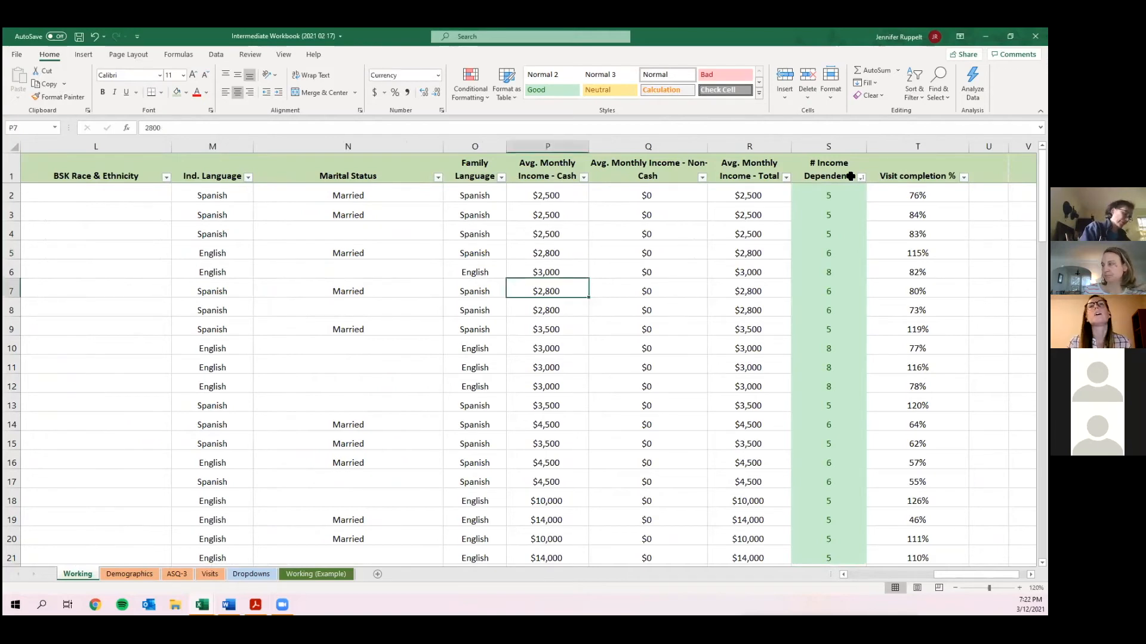
pyautogui.click(737, 310)
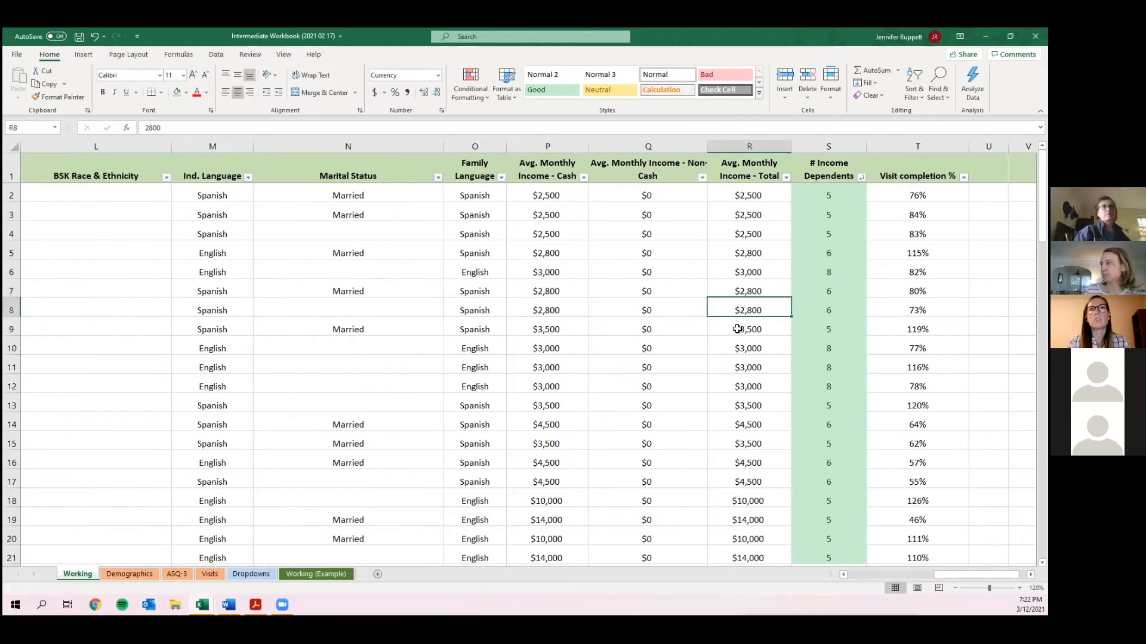
pyautogui.scroll(-3, 742, 338)
pyautogui.click(744, 354)
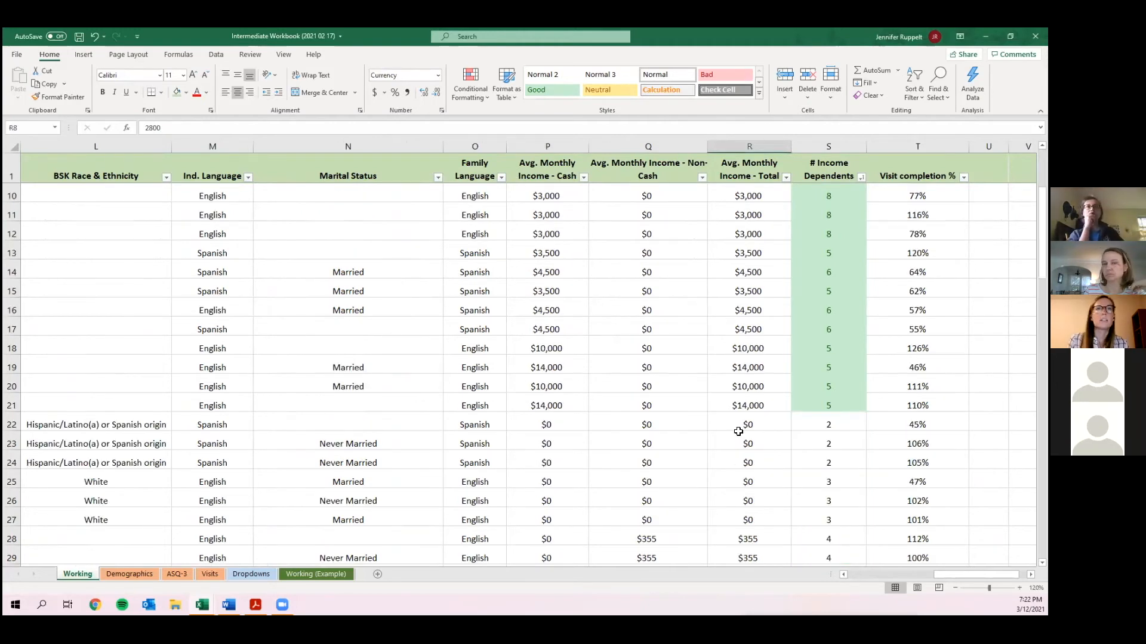
pyautogui.click(747, 443)
pyautogui.click(764, 475)
pyautogui.scroll(3, 764, 472)
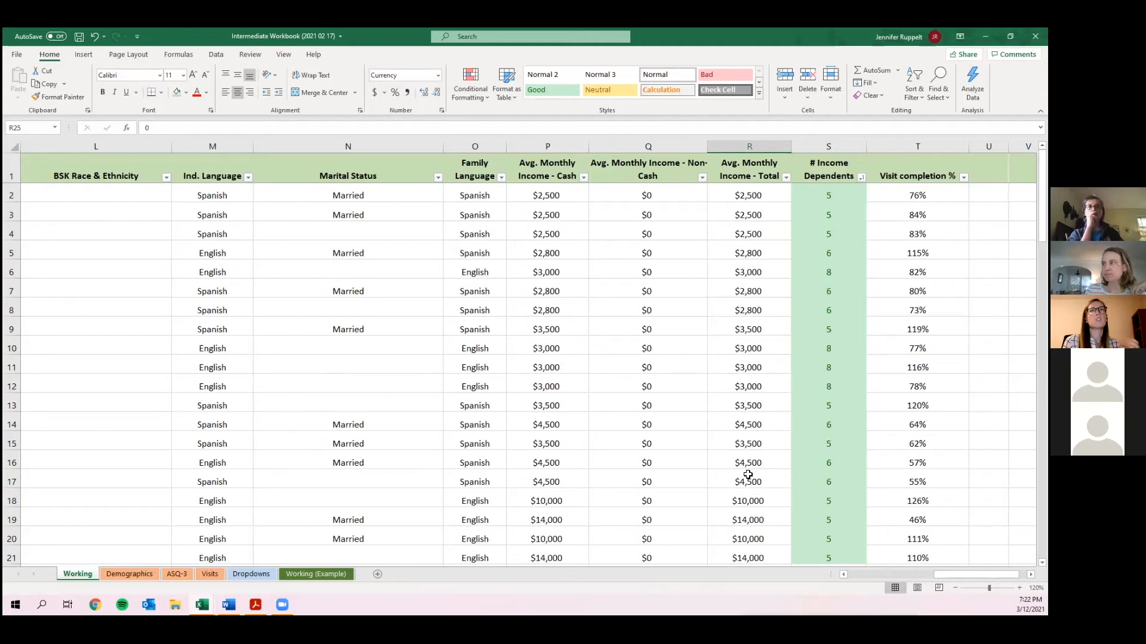
# Apply light blue solid-fill data bars to the whole Avg. Monthly Income - Total column.
pyautogui.click(721, 145)
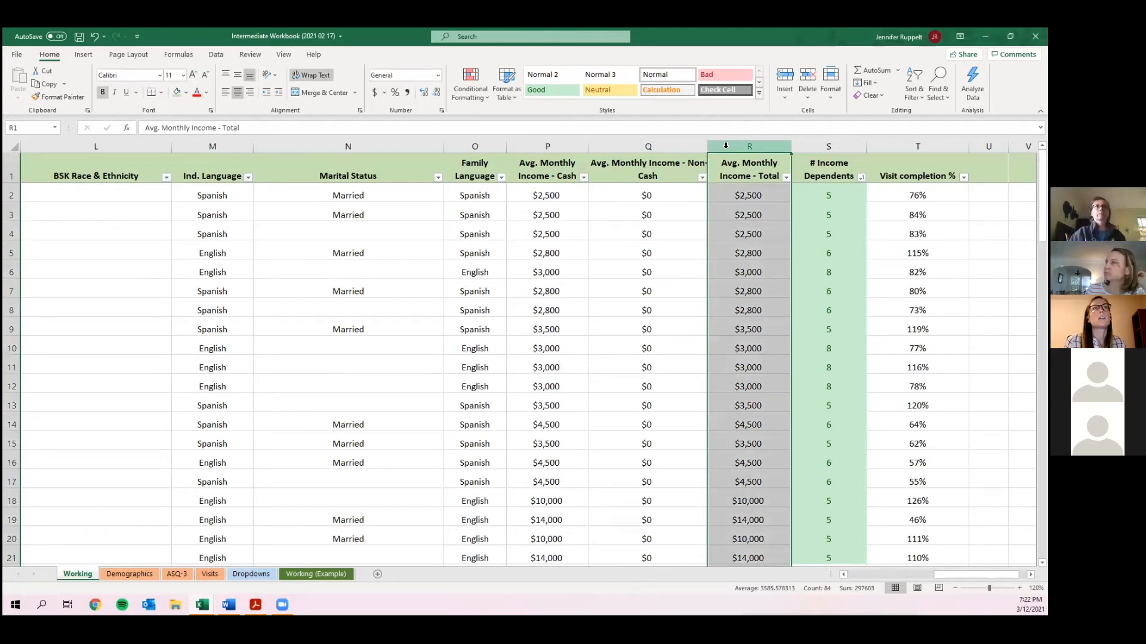
pyautogui.click(477, 98)
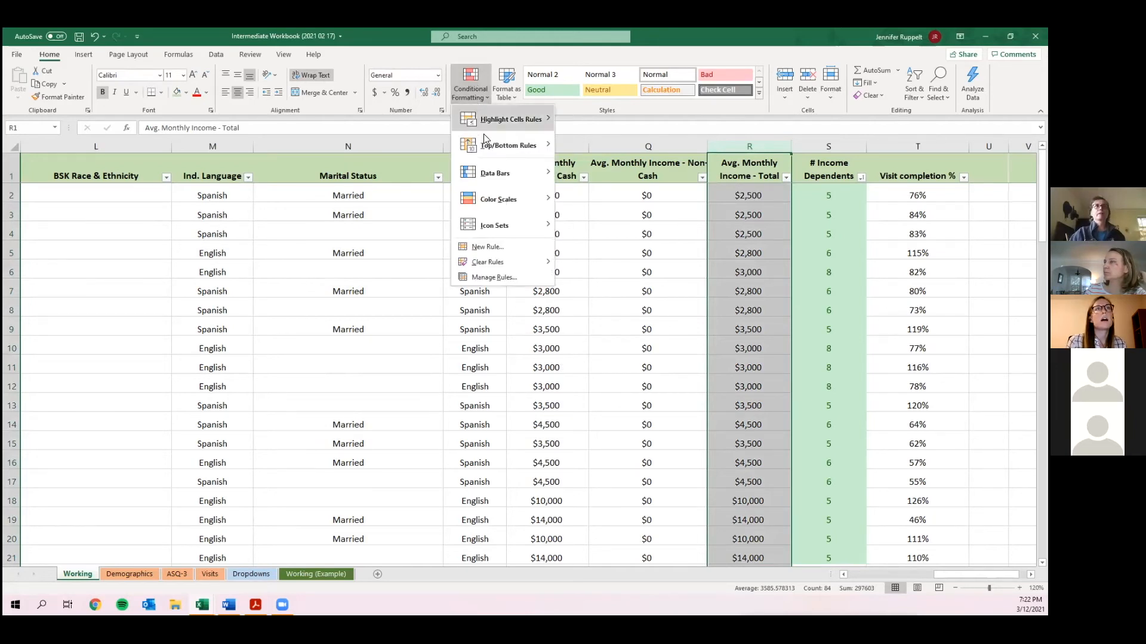
pyautogui.moveTo(495, 171)
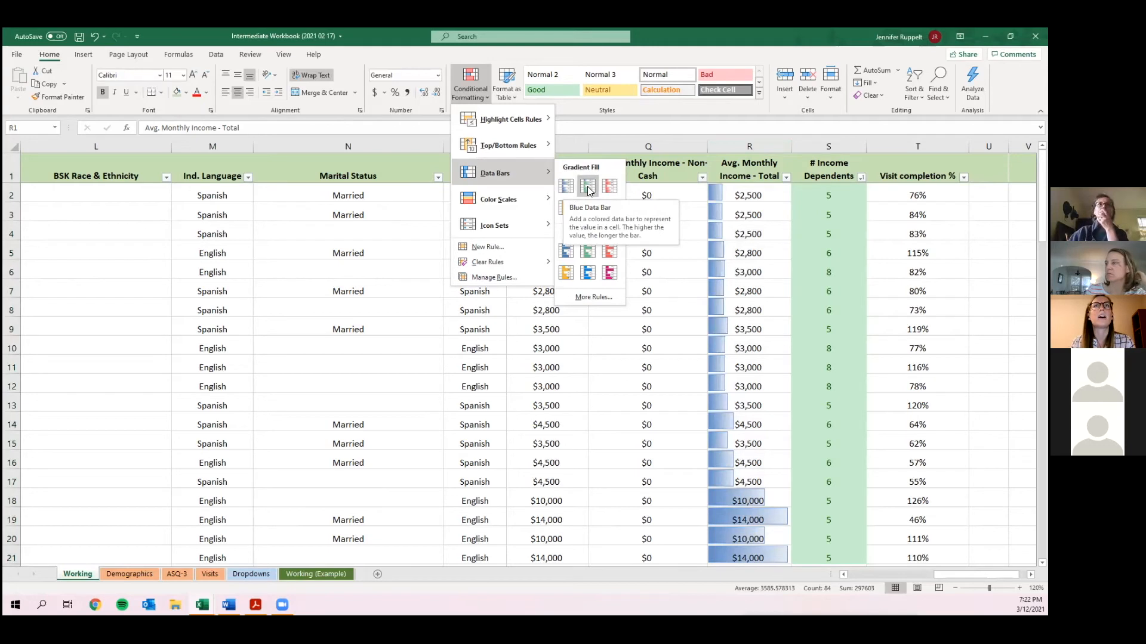
pyautogui.click(587, 275)
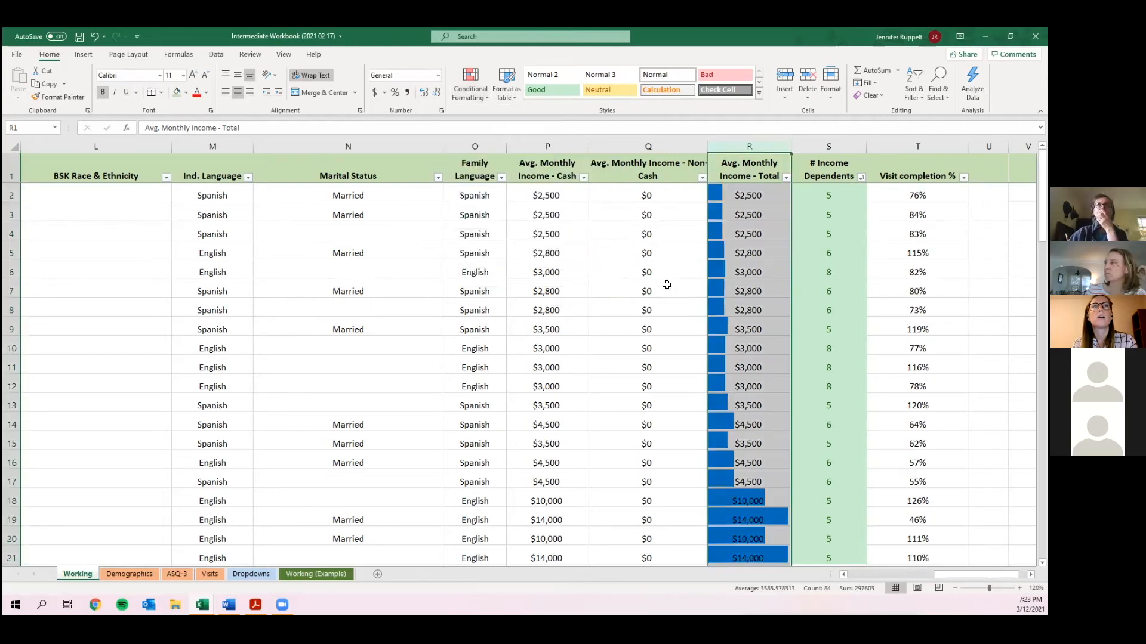
pyautogui.click(720, 285)
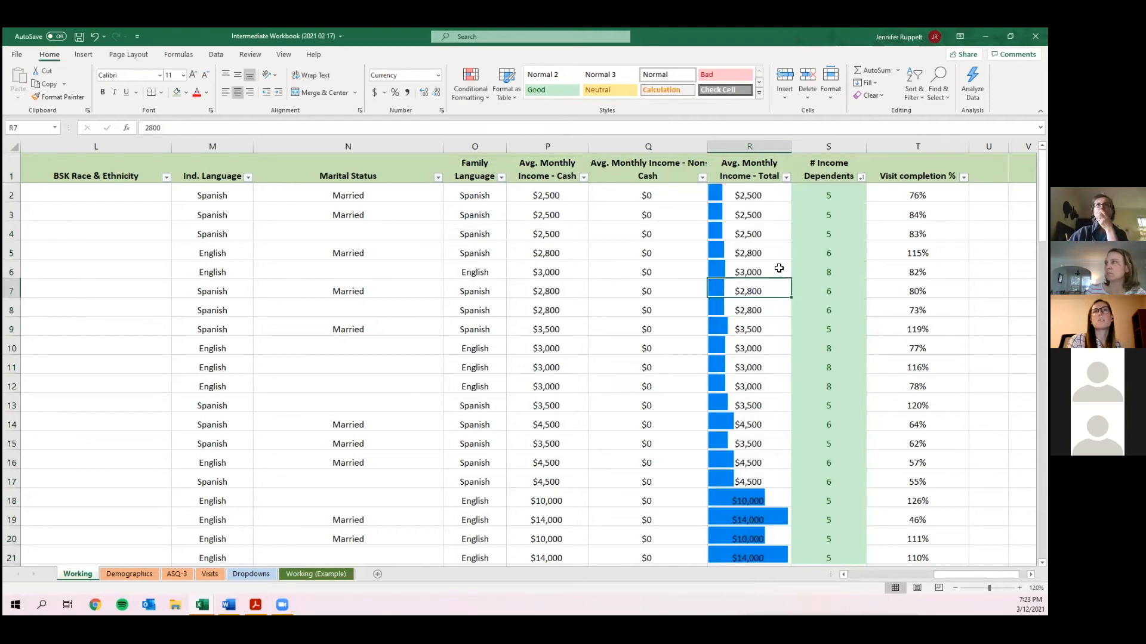
# Examine how the data bar lengths compare with low, zero and high incomes down the Avg. Monthly Income - Total column.
pyautogui.scroll(-1, 769, 271)
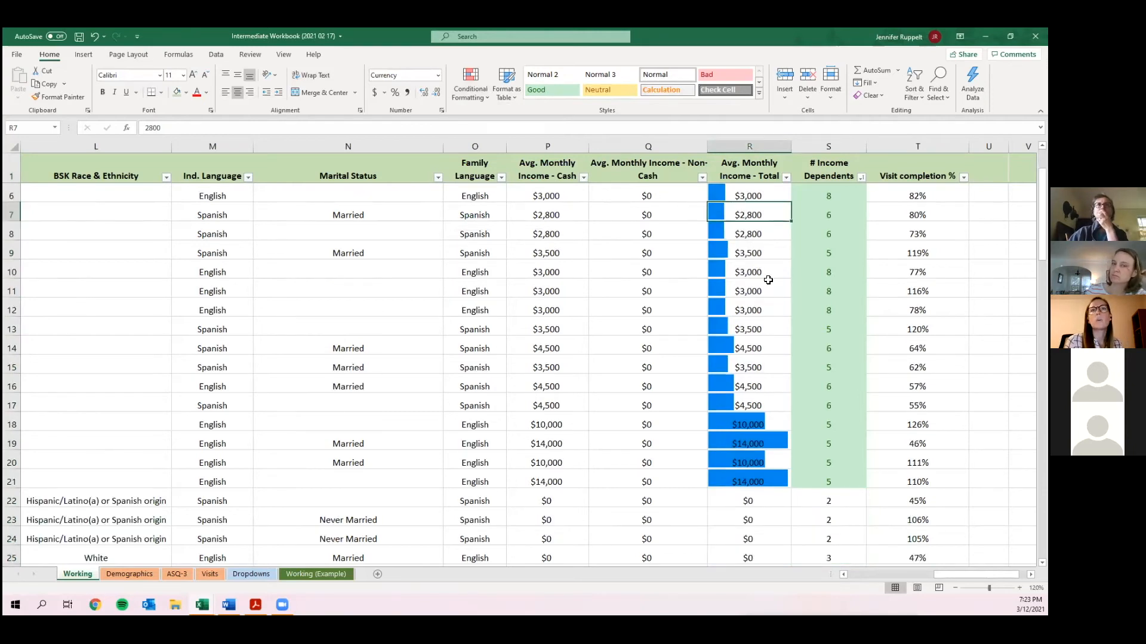
pyautogui.scroll(-5, 768, 280)
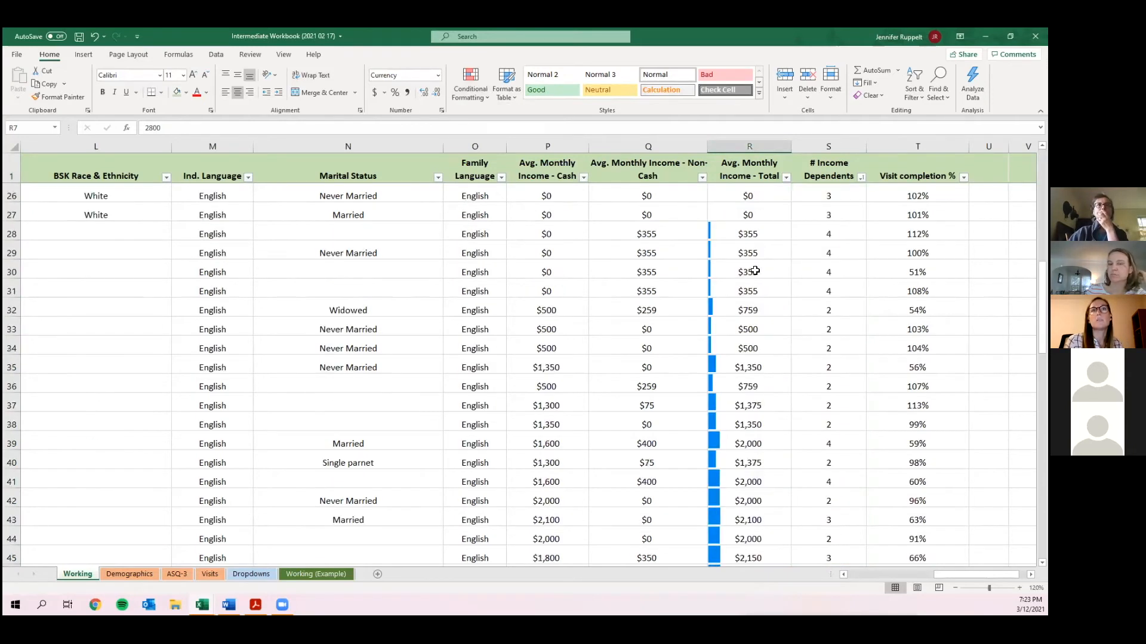
pyautogui.scroll(2, 755, 270)
pyautogui.click(764, 266)
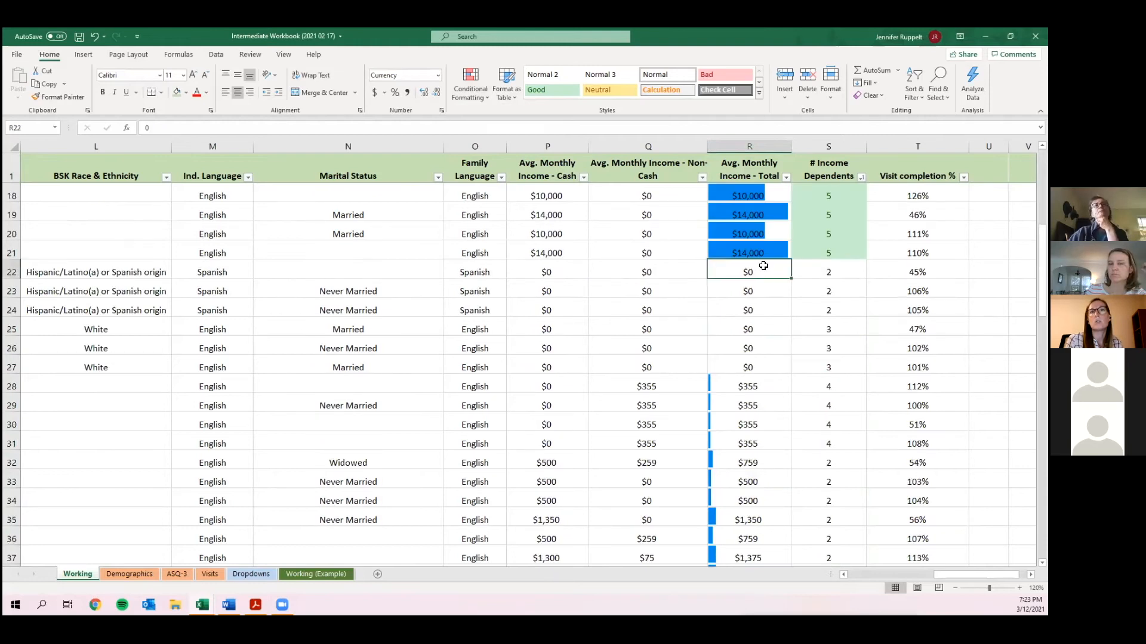
pyautogui.click(747, 368)
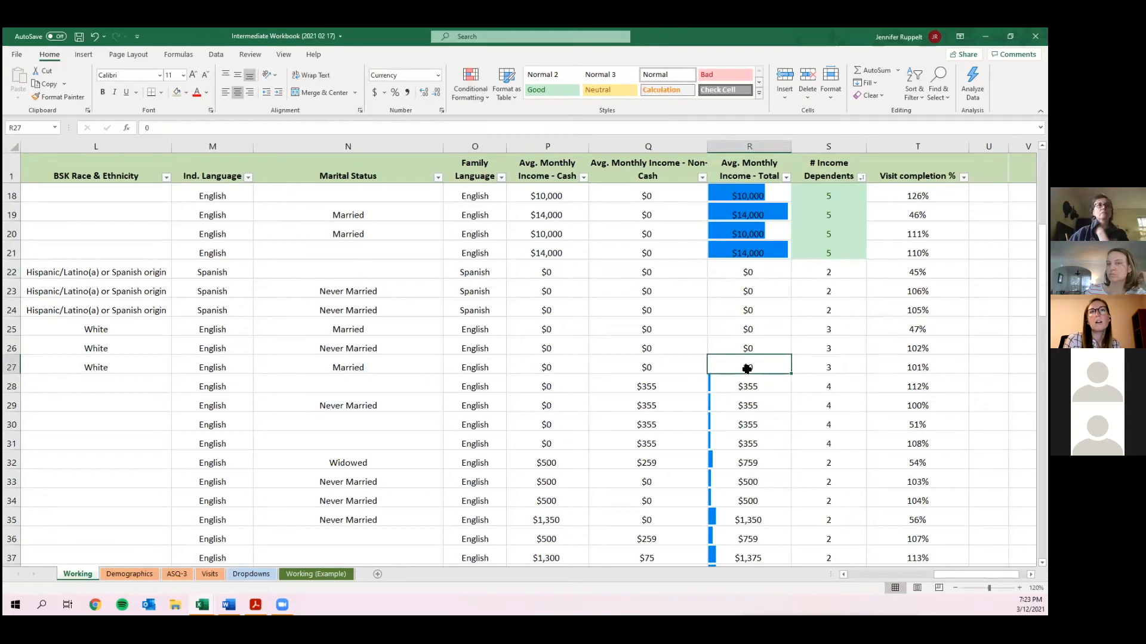
pyautogui.scroll(-1, 744, 367)
pyautogui.scroll(3, 746, 311)
pyautogui.click(756, 290)
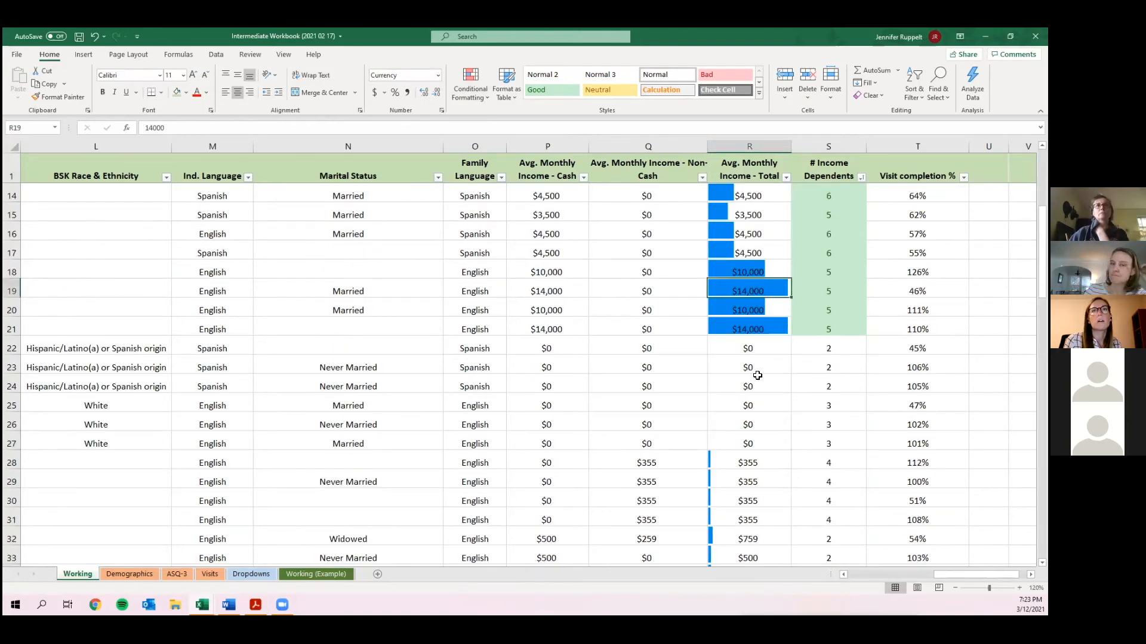
pyautogui.scroll(-3, 757, 375)
pyautogui.scroll(-3, 757, 375)
pyautogui.click(759, 463)
pyautogui.scroll(-9, 759, 465)
pyautogui.scroll(-7, 760, 464)
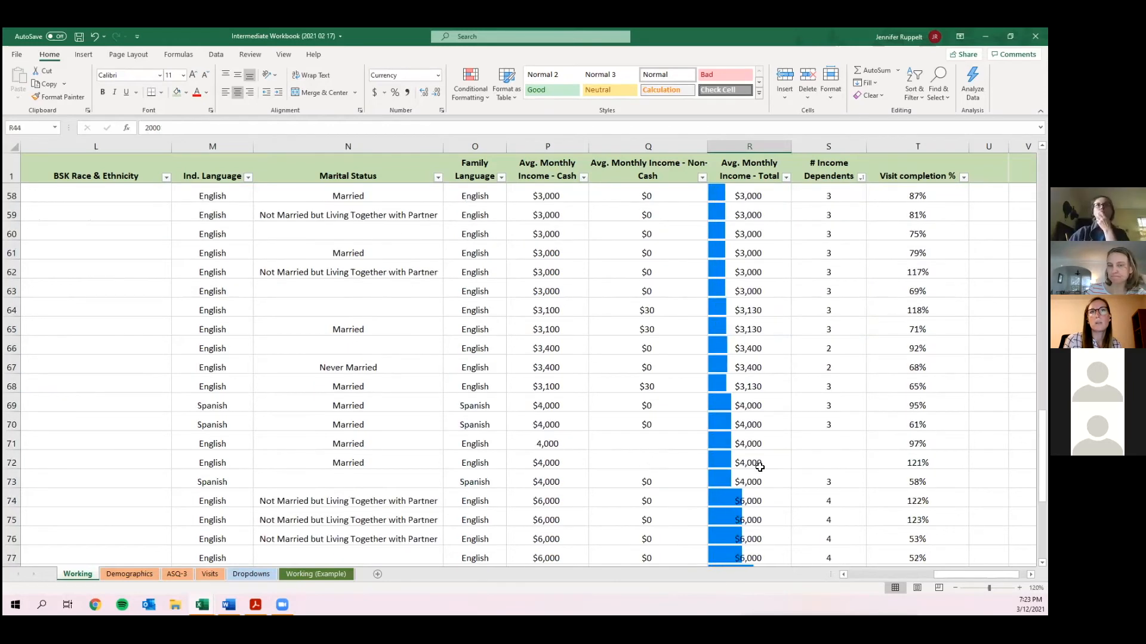
# Sort the sheet by Avg. Monthly Income - Total from smallest to largest.
pyautogui.scroll(20, 757, 453)
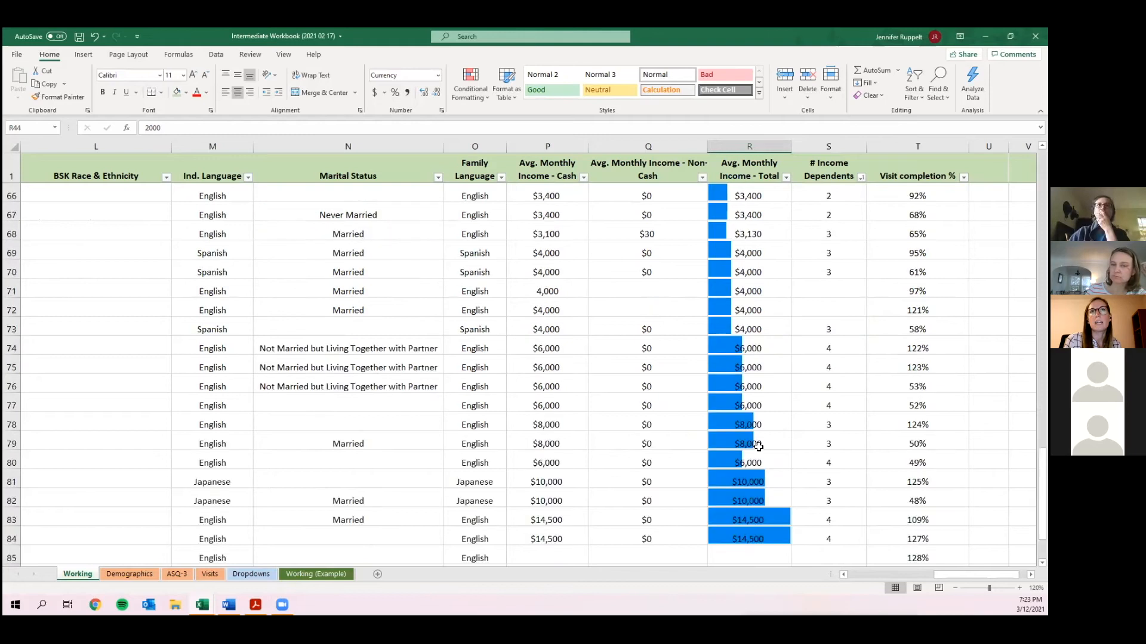
pyautogui.click(785, 178)
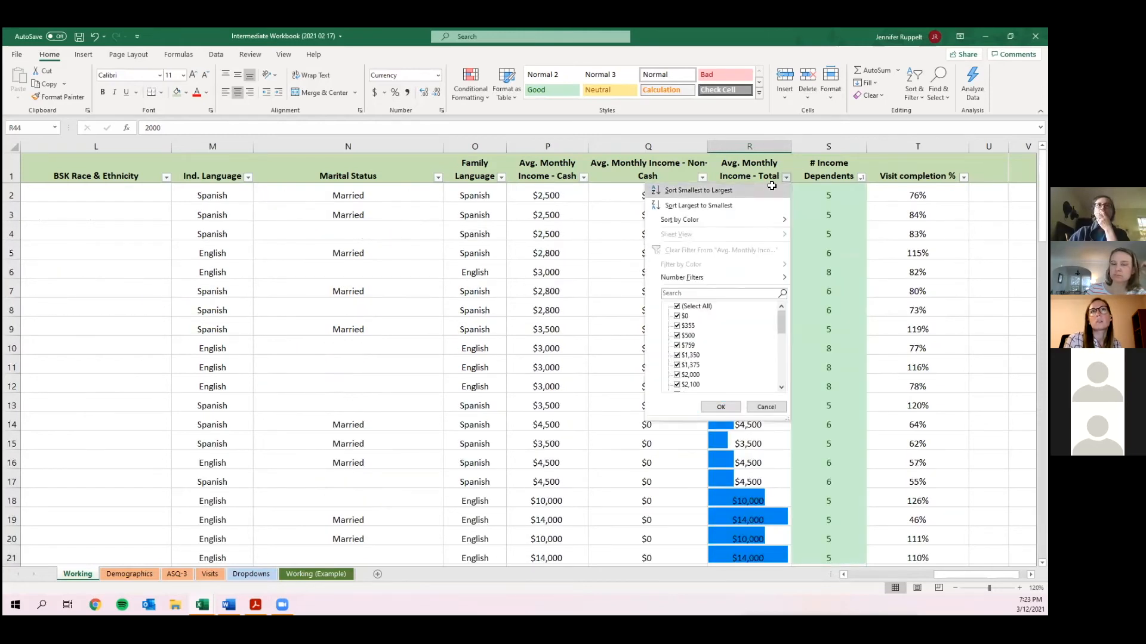
pyautogui.click(771, 189)
pyautogui.click(763, 237)
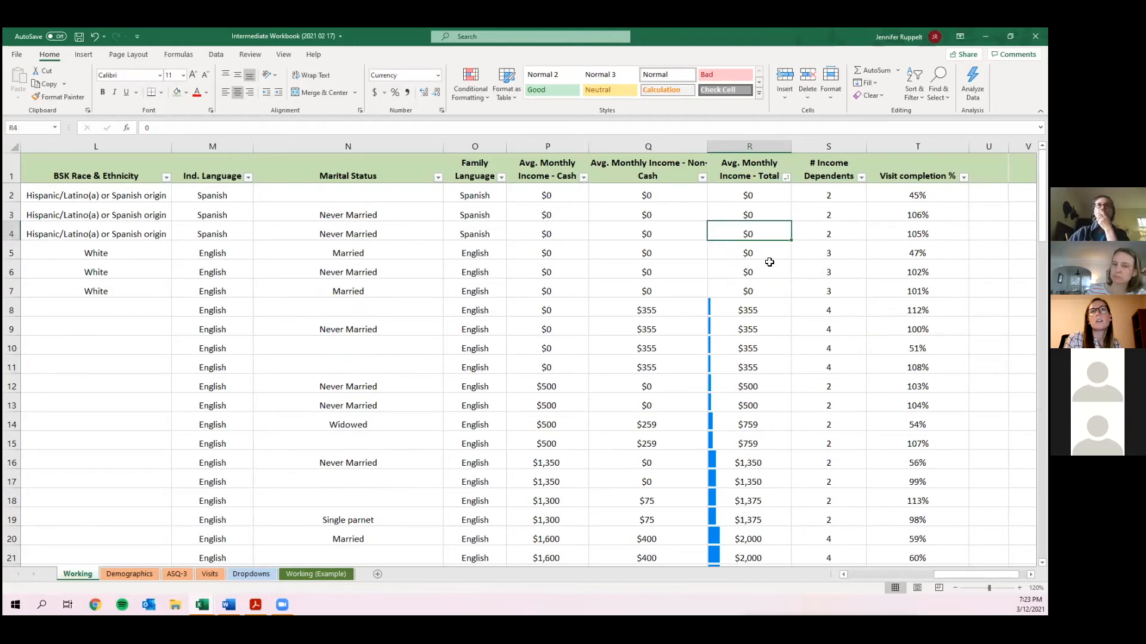
# Examine how the data bars grow down the sorted Avg. Monthly Income - Total column, comparing low, middle and highest incomes.
pyautogui.scroll(-5, 762, 408)
pyautogui.click(762, 408)
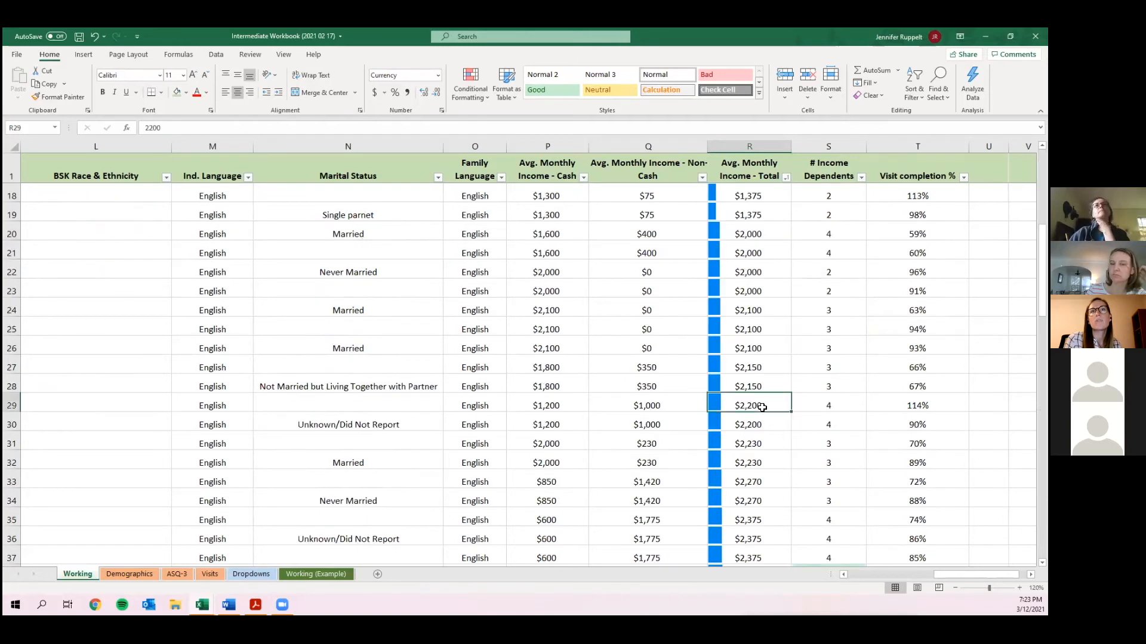
pyautogui.scroll(-9, 752, 413)
pyautogui.scroll(-8, 753, 413)
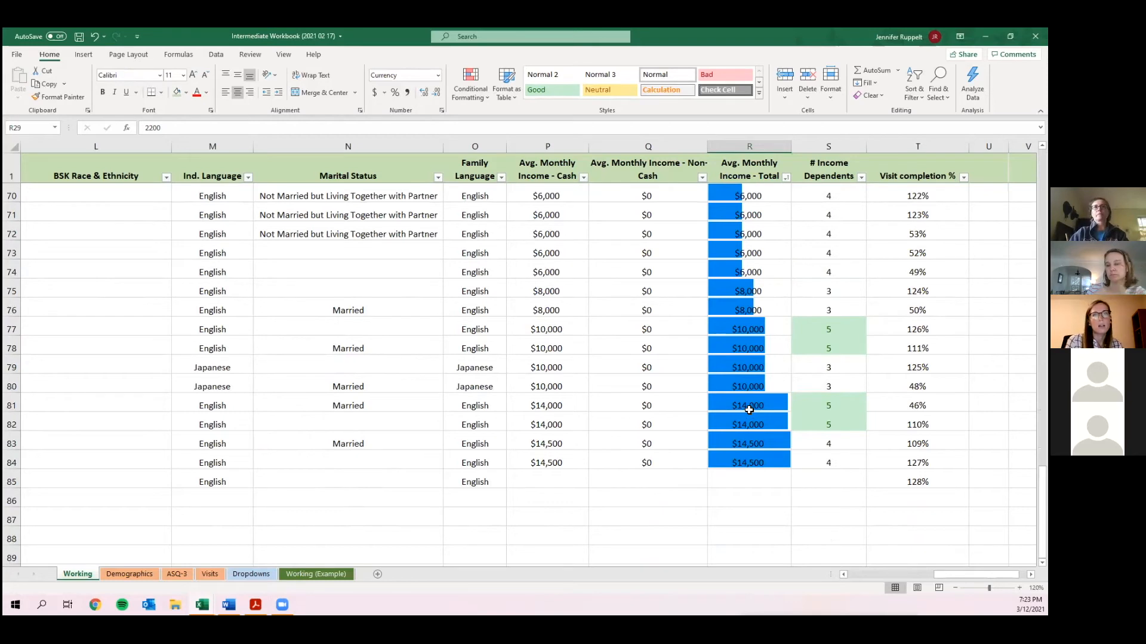
pyautogui.scroll(4, 746, 418)
pyautogui.scroll(-2, 743, 358)
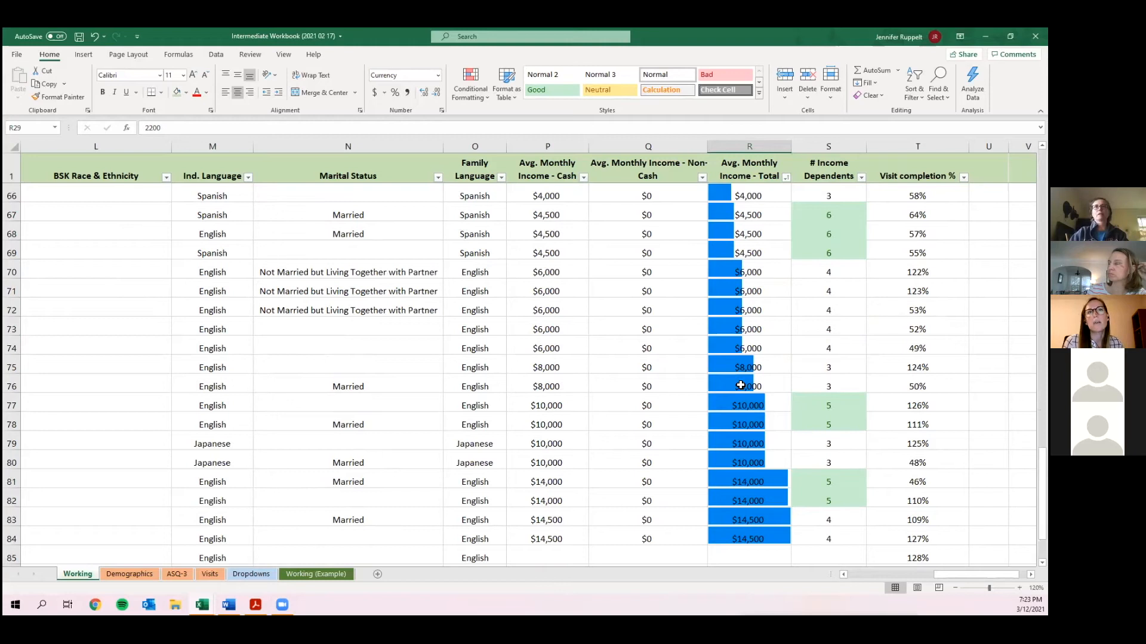
pyautogui.click(743, 483)
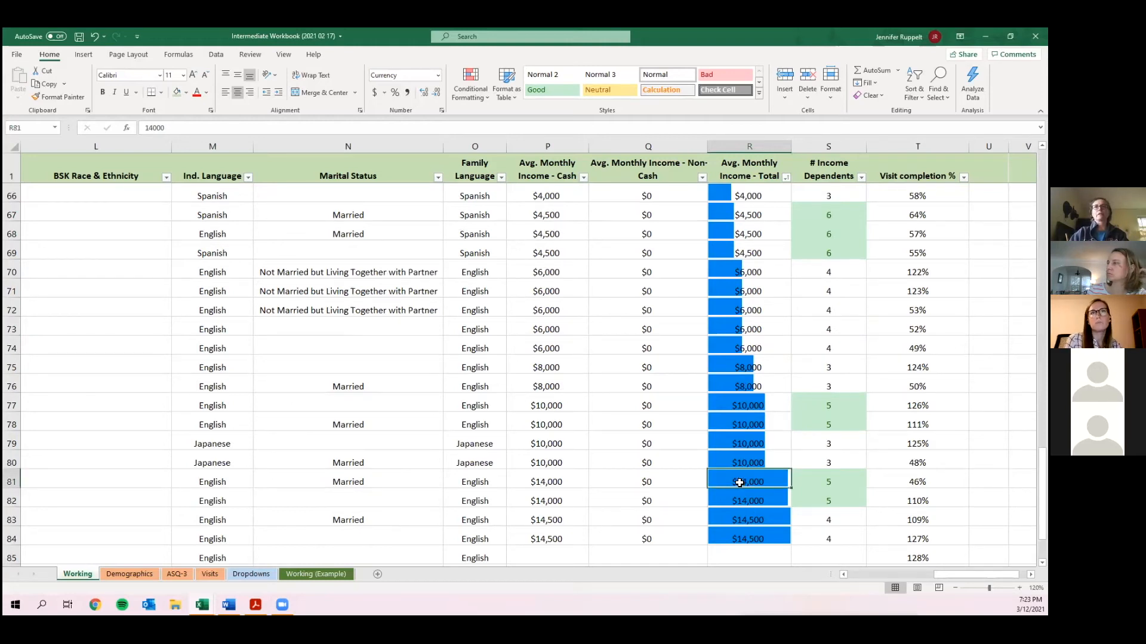
pyautogui.scroll(3, 740, 477)
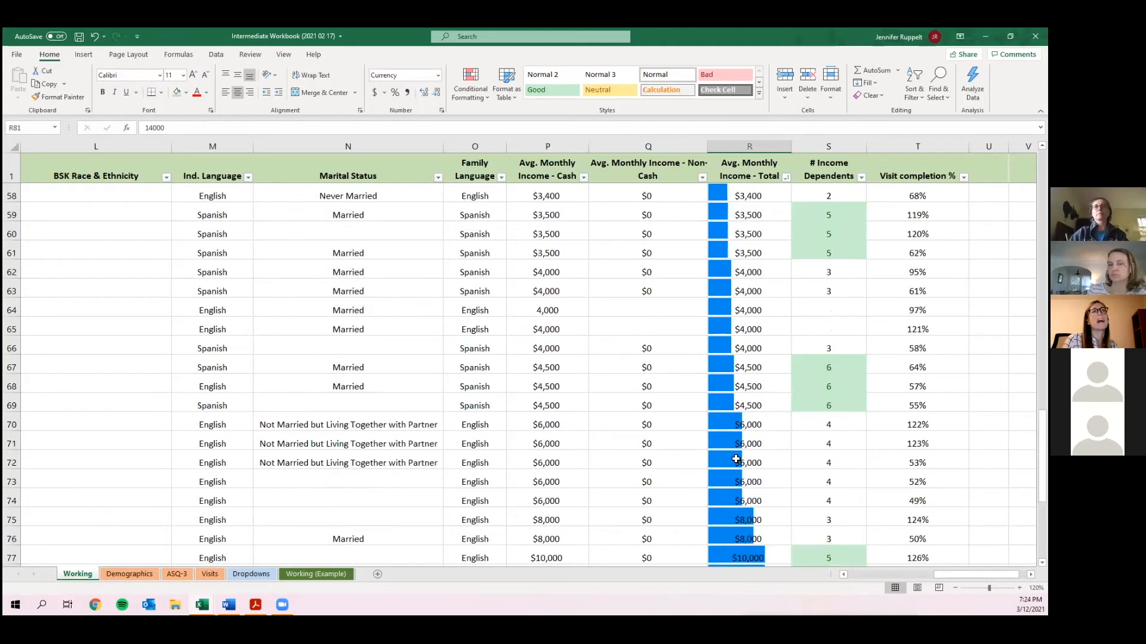
pyautogui.scroll(4, 734, 465)
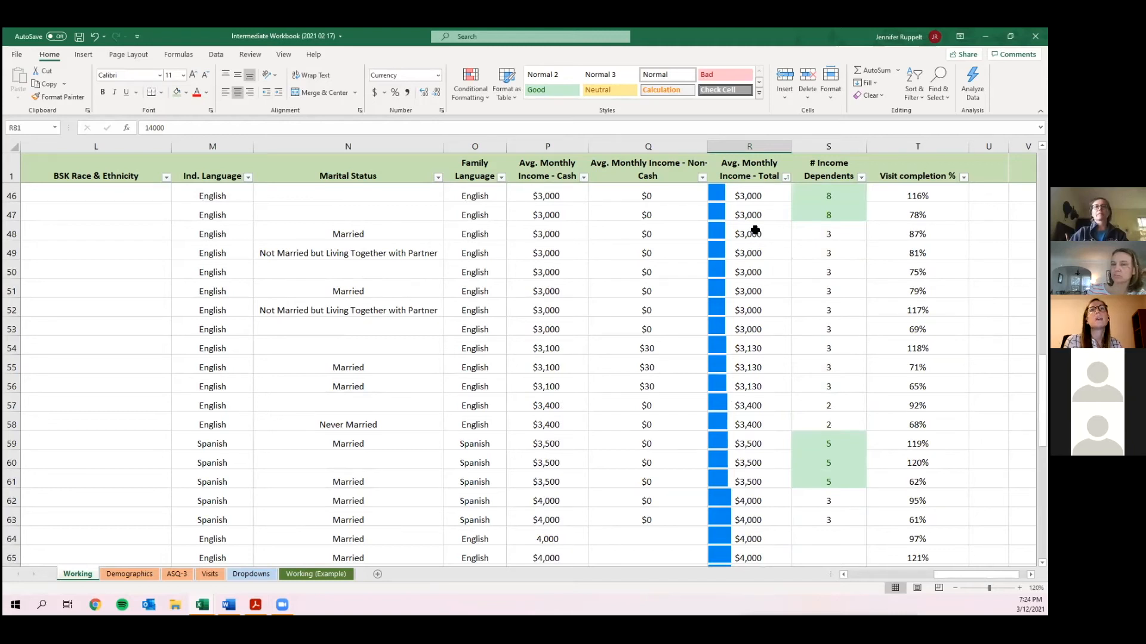
pyautogui.scroll(1, 753, 191)
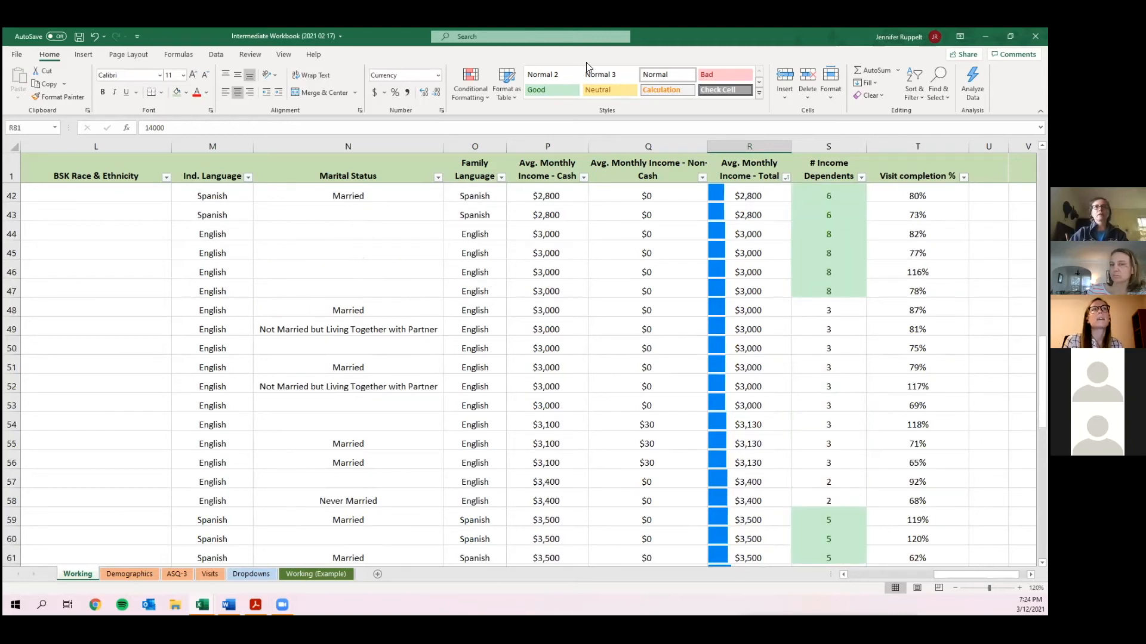
# Open the conditional formatting rules manager and list the rules for This Worksheet.
pyautogui.click(464, 93)
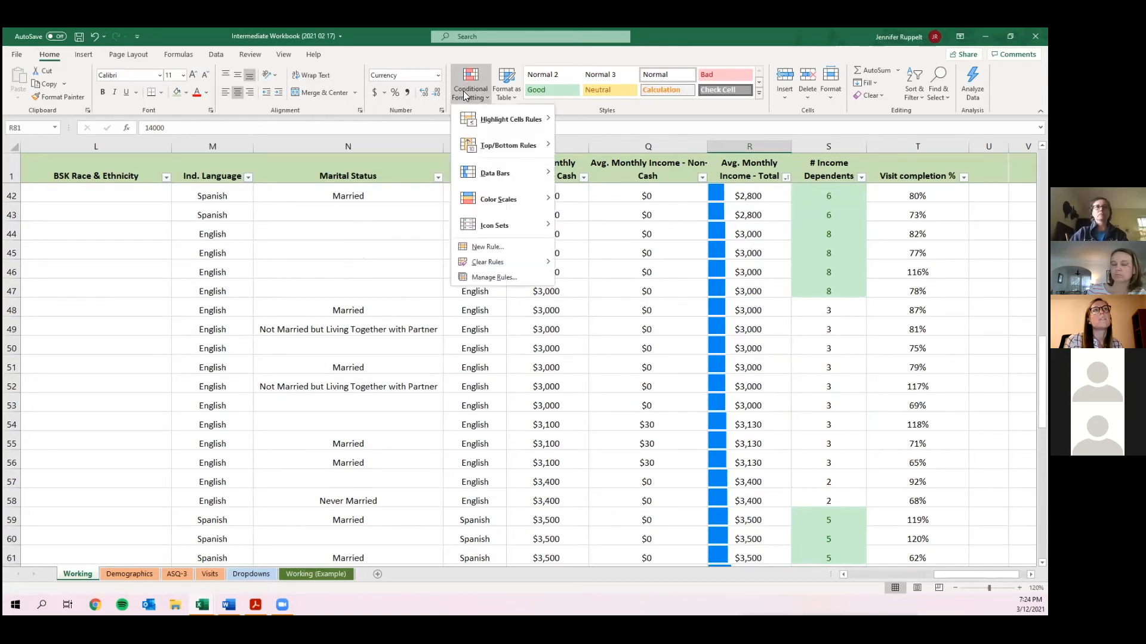
pyautogui.click(474, 279)
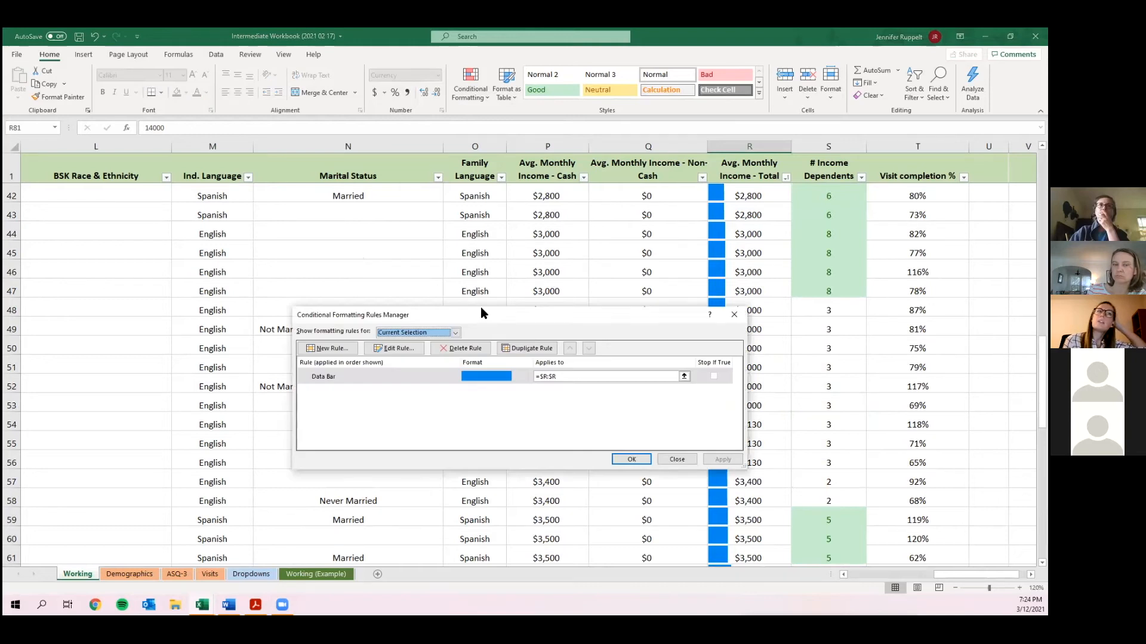
pyautogui.moveTo(479, 314); pyautogui.dragTo(484, 307)
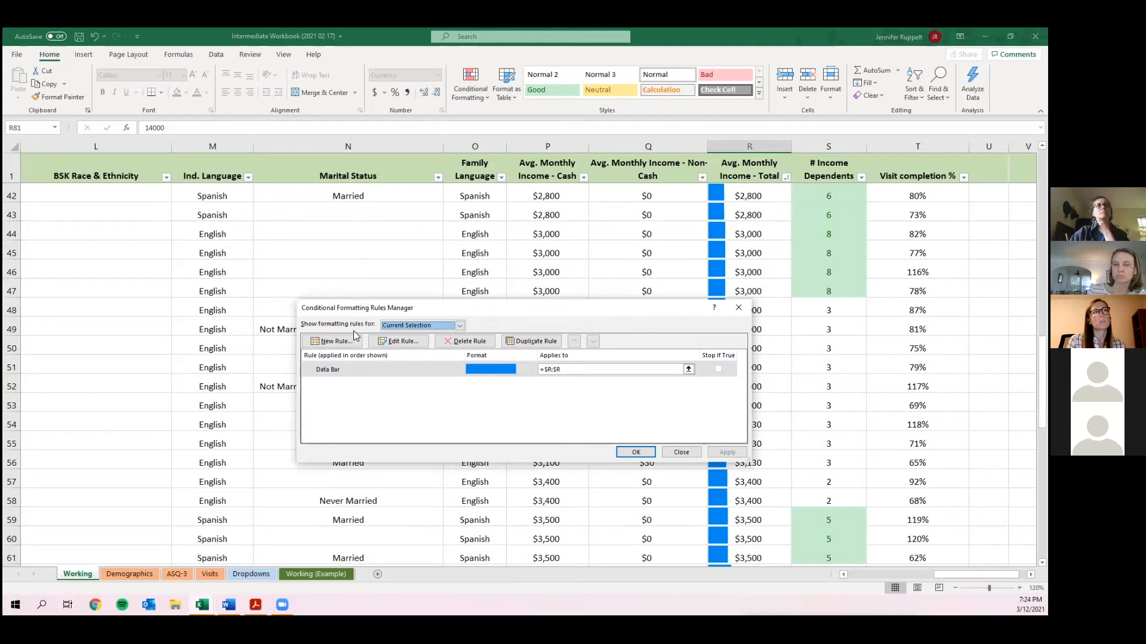
pyautogui.click(416, 328)
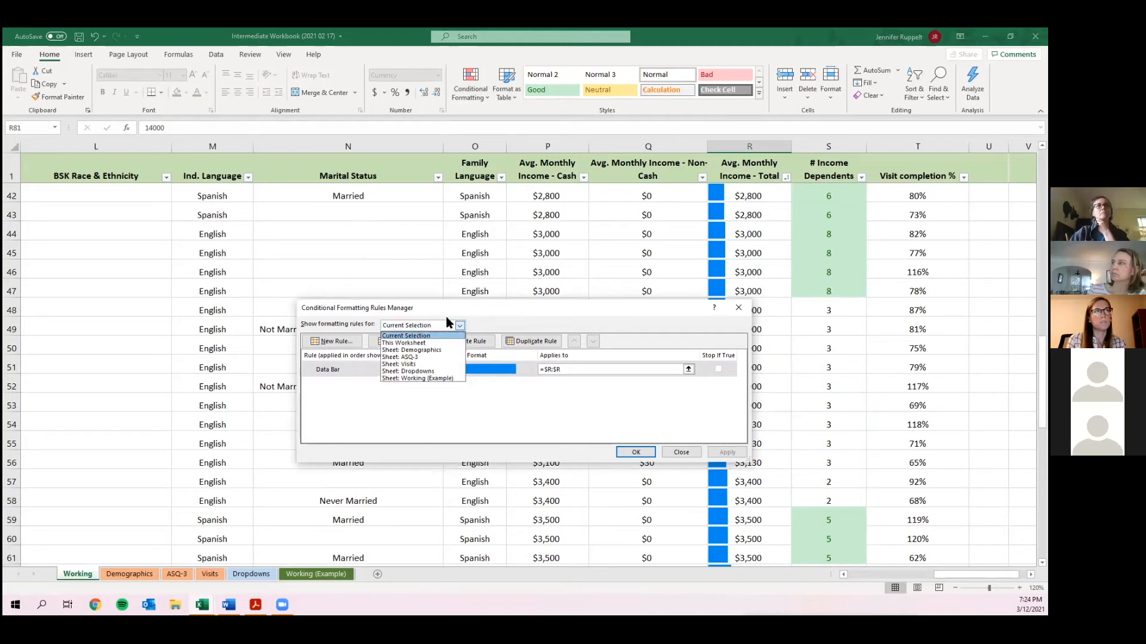
pyautogui.click(460, 326)
pyautogui.click(461, 326)
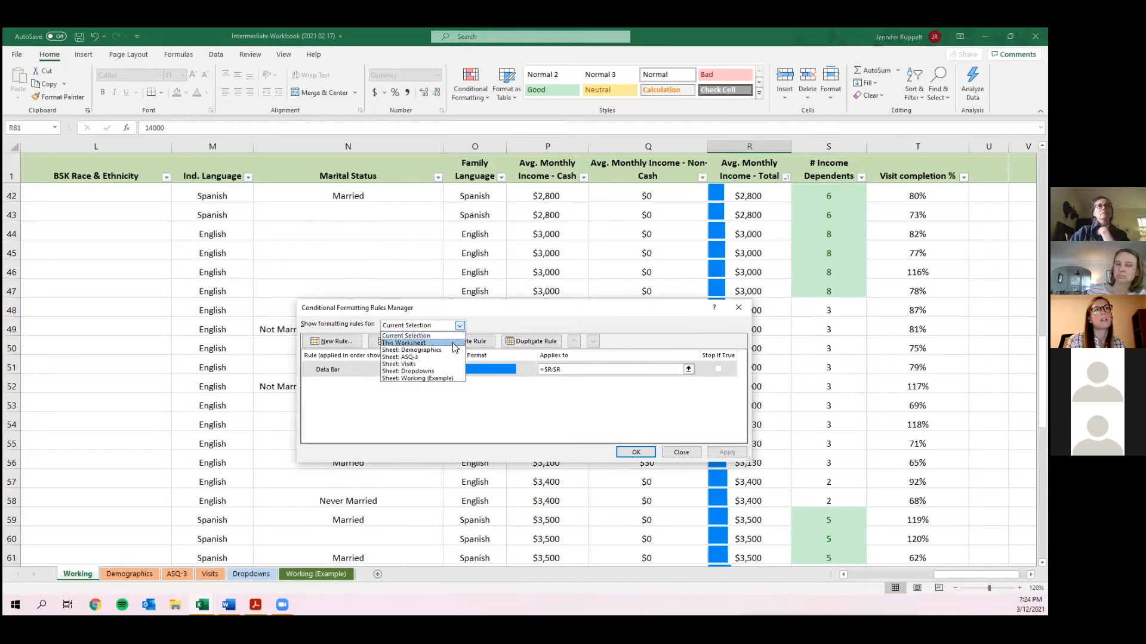
pyautogui.click(453, 344)
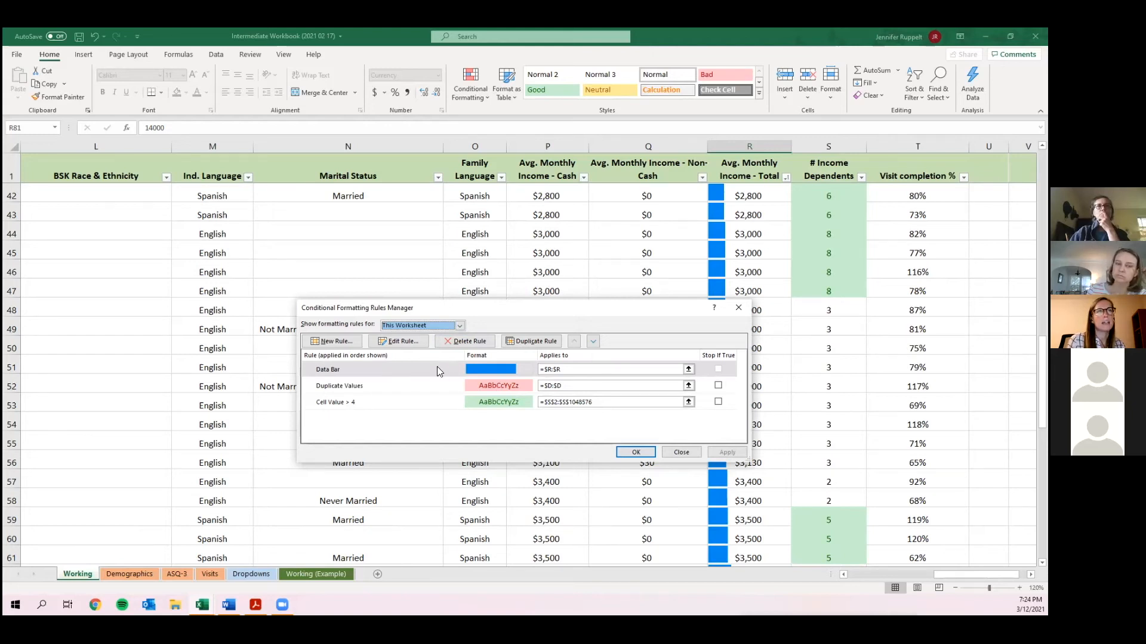
# Change the Data Bar rule's solid fill to the pale blue recent color, apply it and close the rules manager.
pyautogui.click(420, 370)
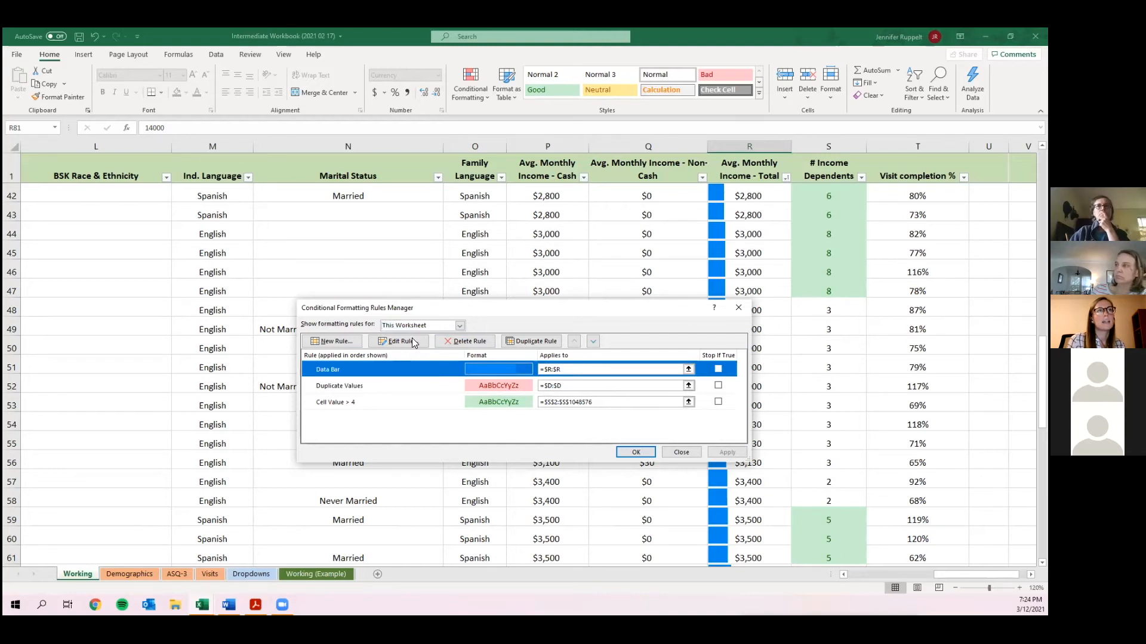
pyautogui.click(415, 345)
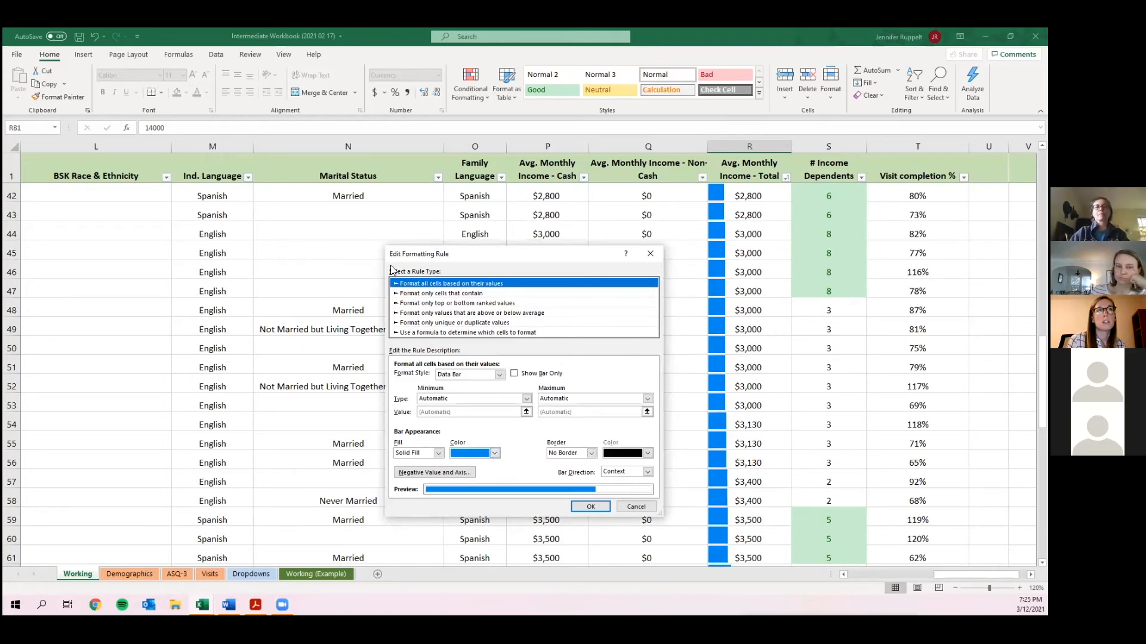
pyautogui.click(490, 452)
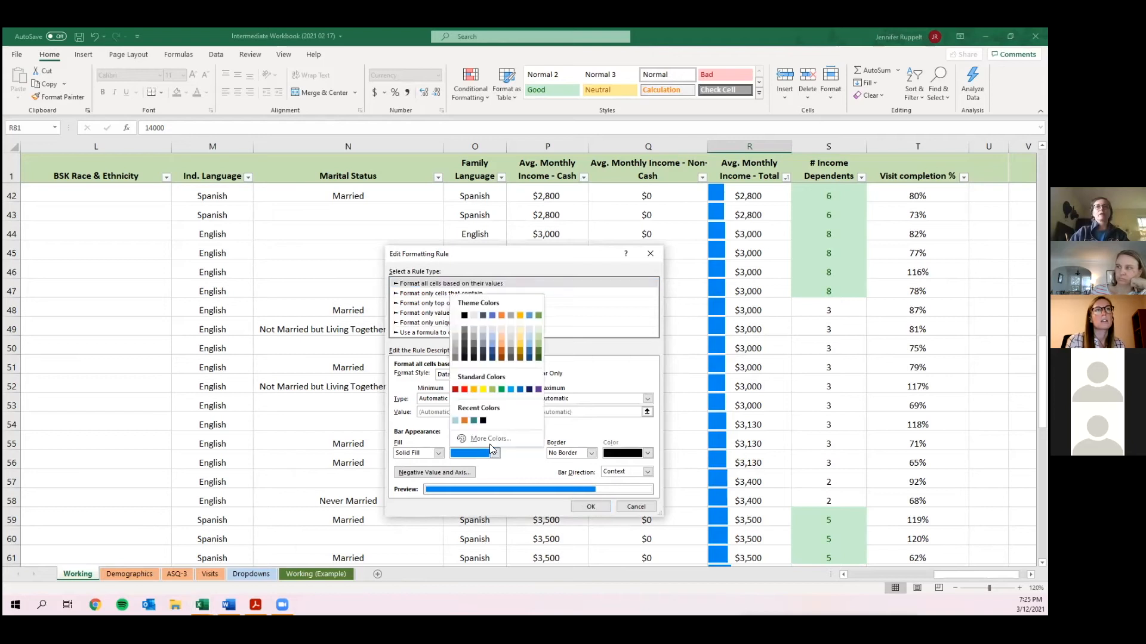
pyautogui.click(457, 420)
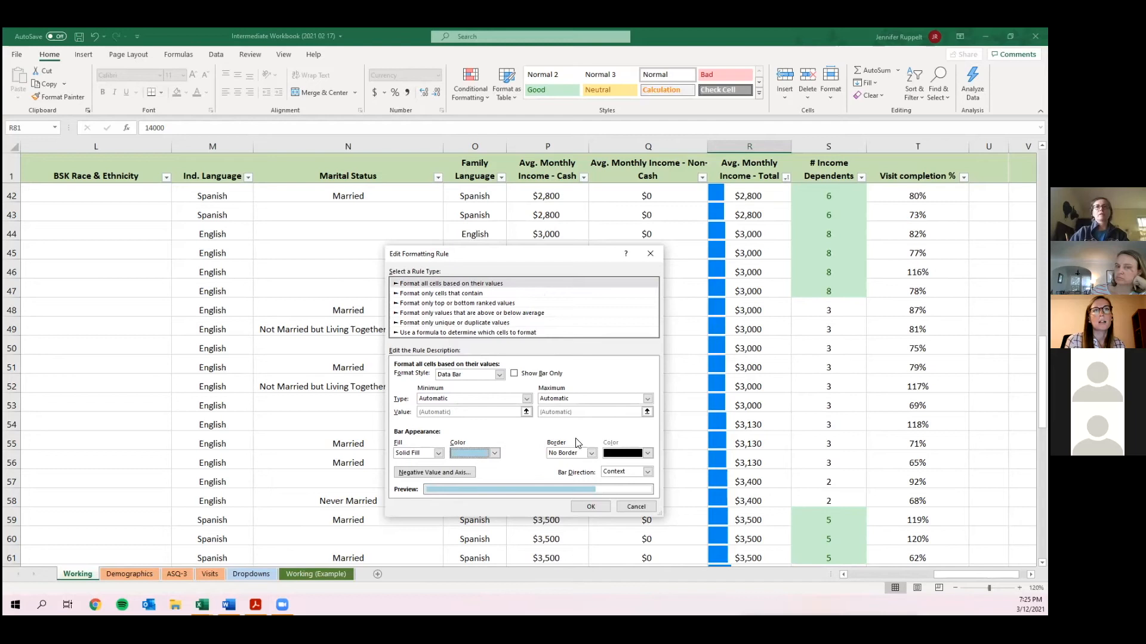
pyautogui.click(590, 507)
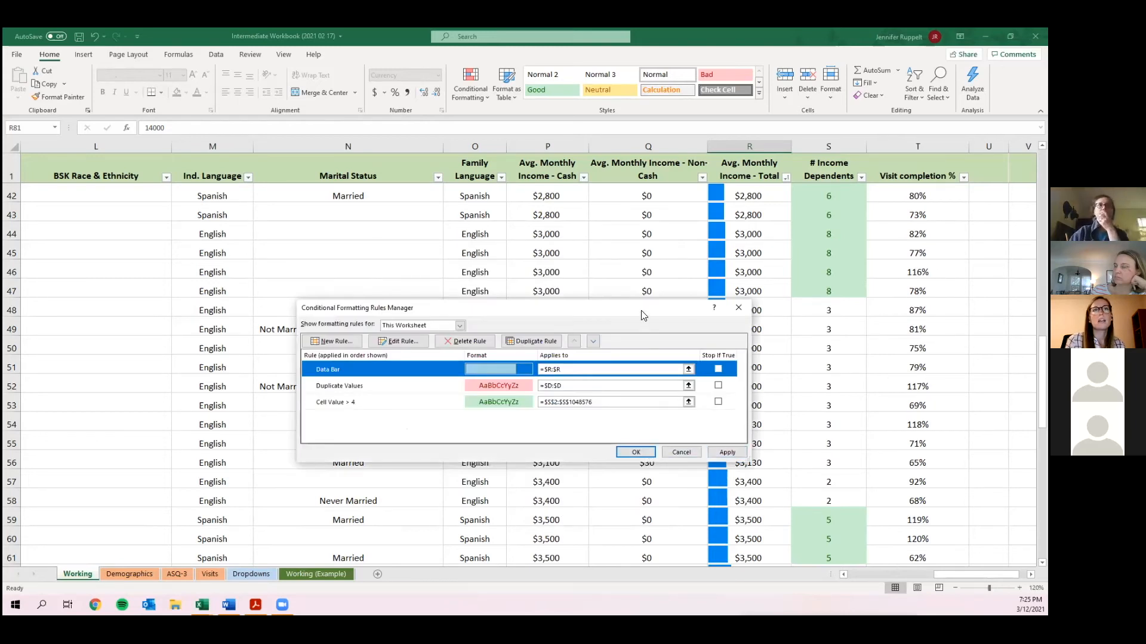
pyautogui.moveTo(599, 304); pyautogui.dragTo(505, 254)
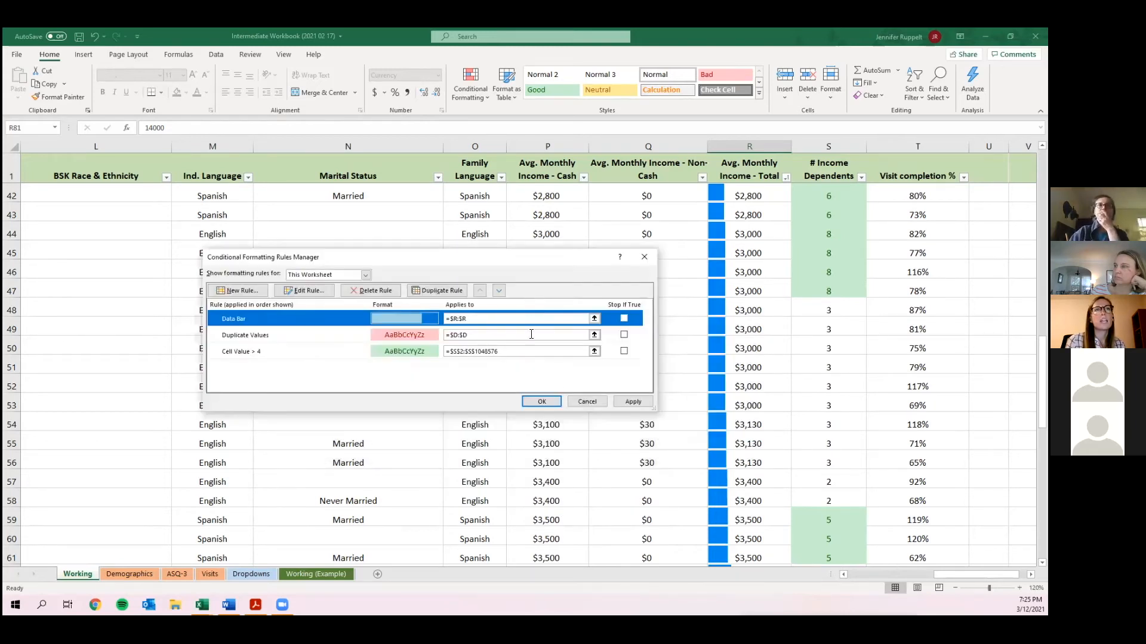
pyautogui.click(621, 402)
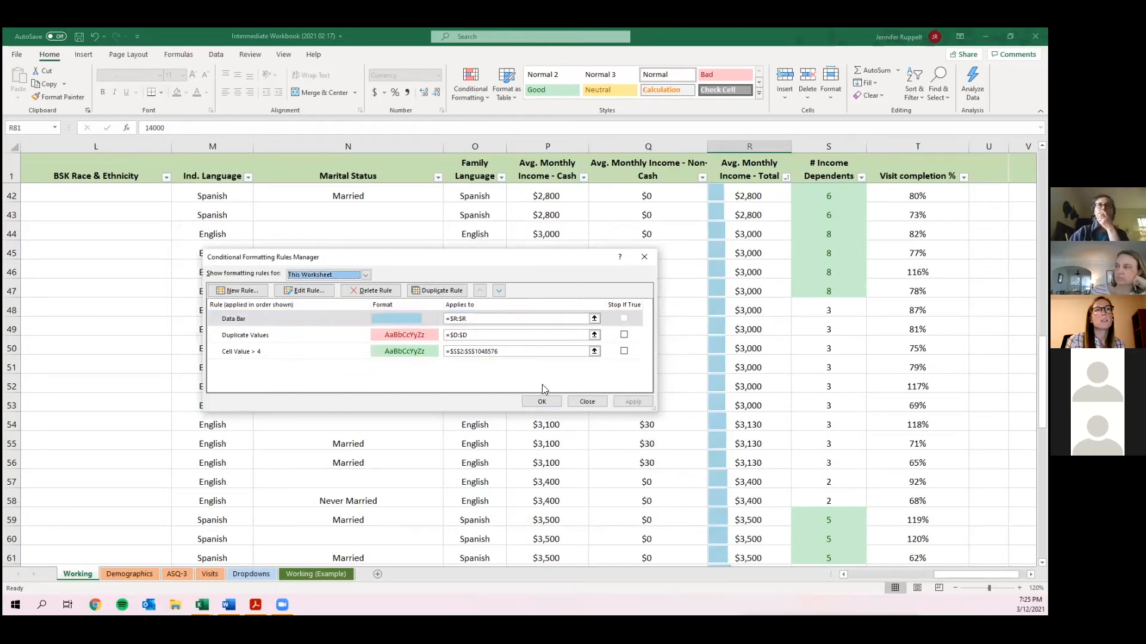
pyautogui.scroll(-2, 741, 401)
pyautogui.scroll(2, 523, 340)
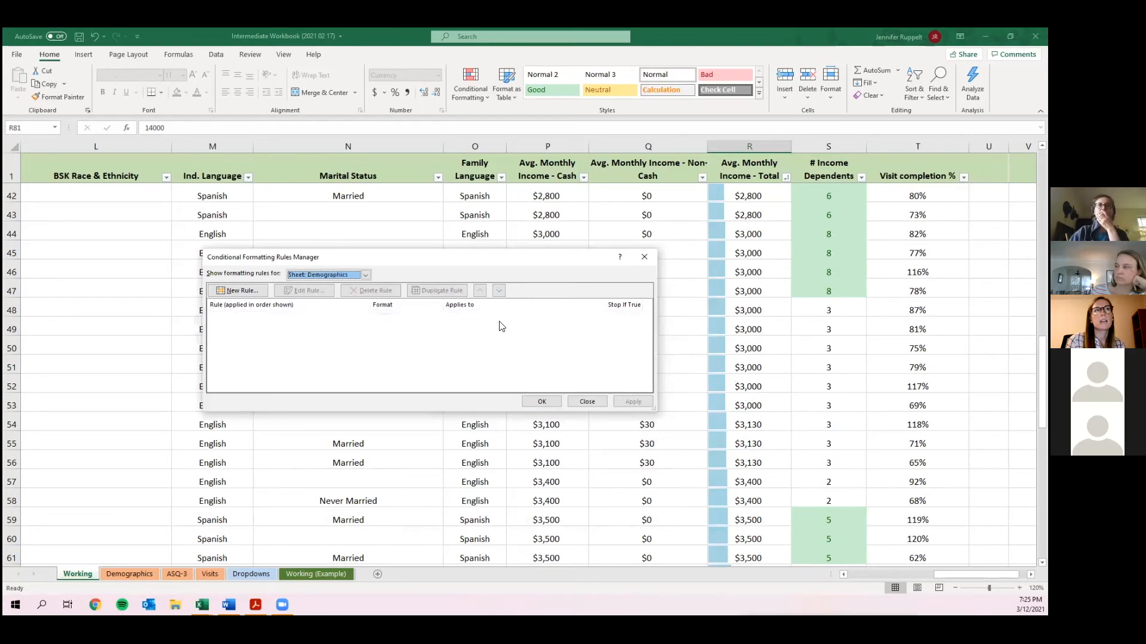
pyautogui.click(543, 401)
# Check the readability of the recolored data bars against the income values, from the highest totals back to the mid-range rows.
pyautogui.click(763, 375)
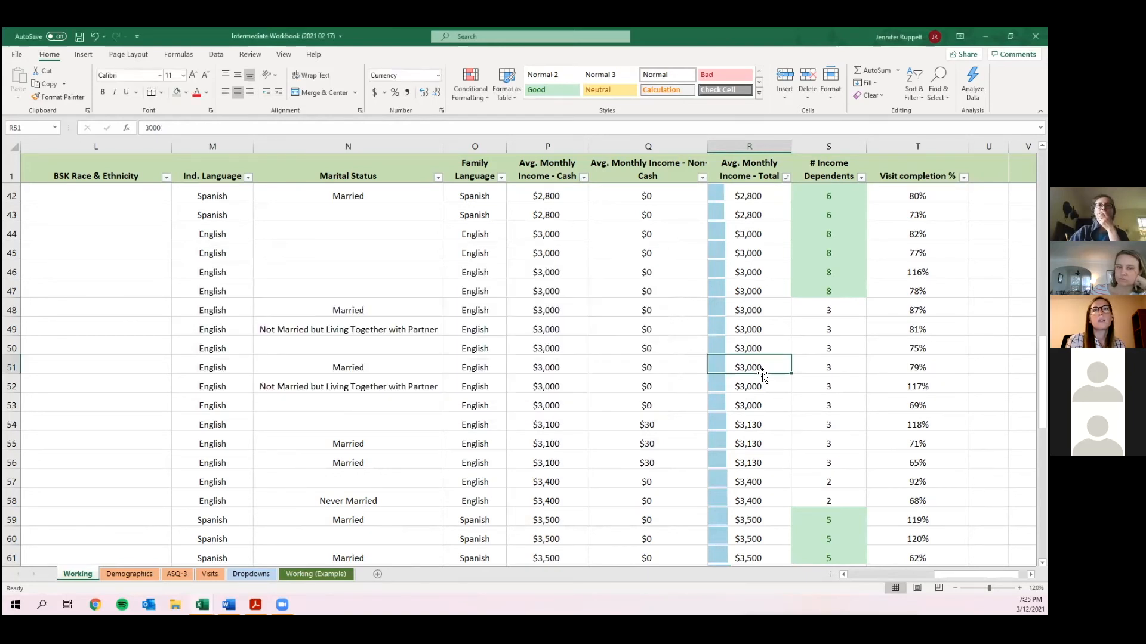
pyautogui.scroll(-11, 763, 374)
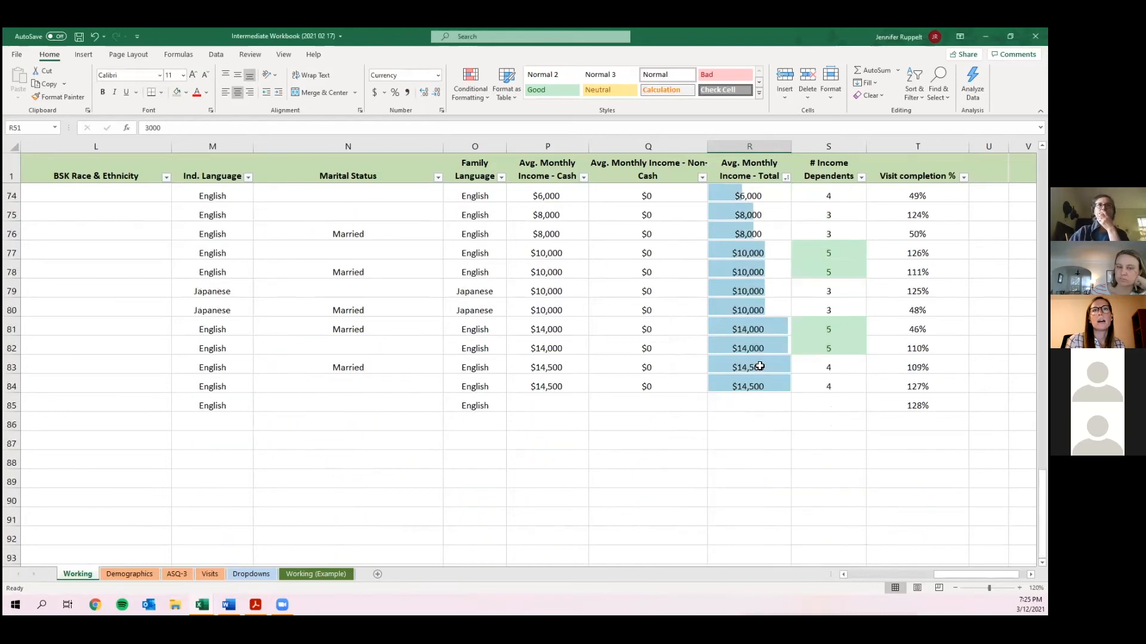
pyautogui.click(756, 327)
pyautogui.click(761, 255)
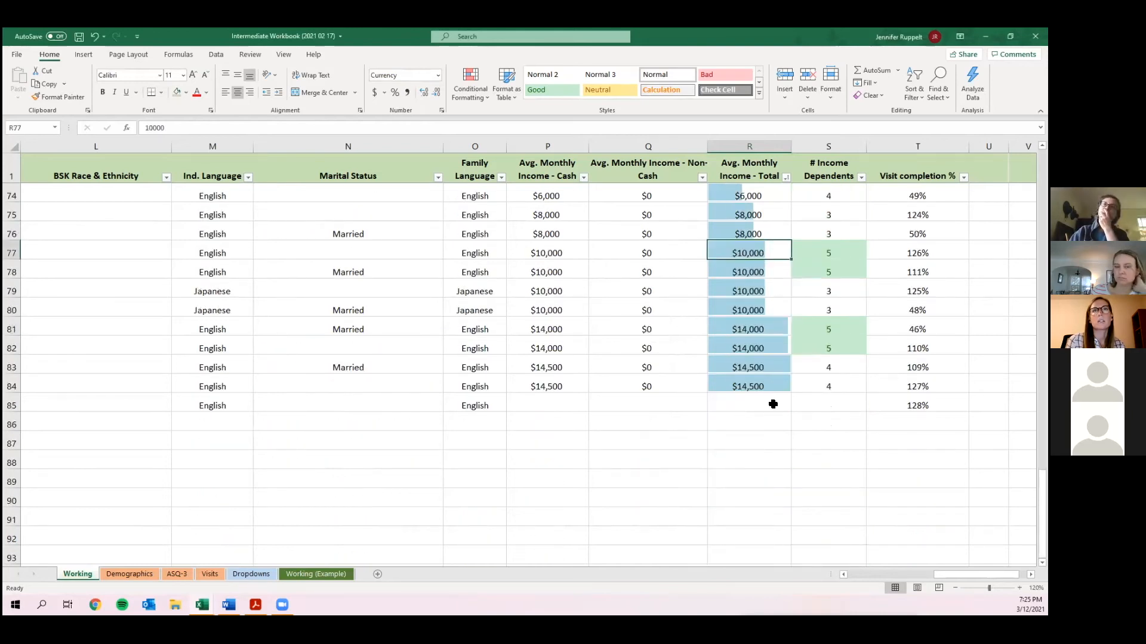
pyautogui.click(761, 387)
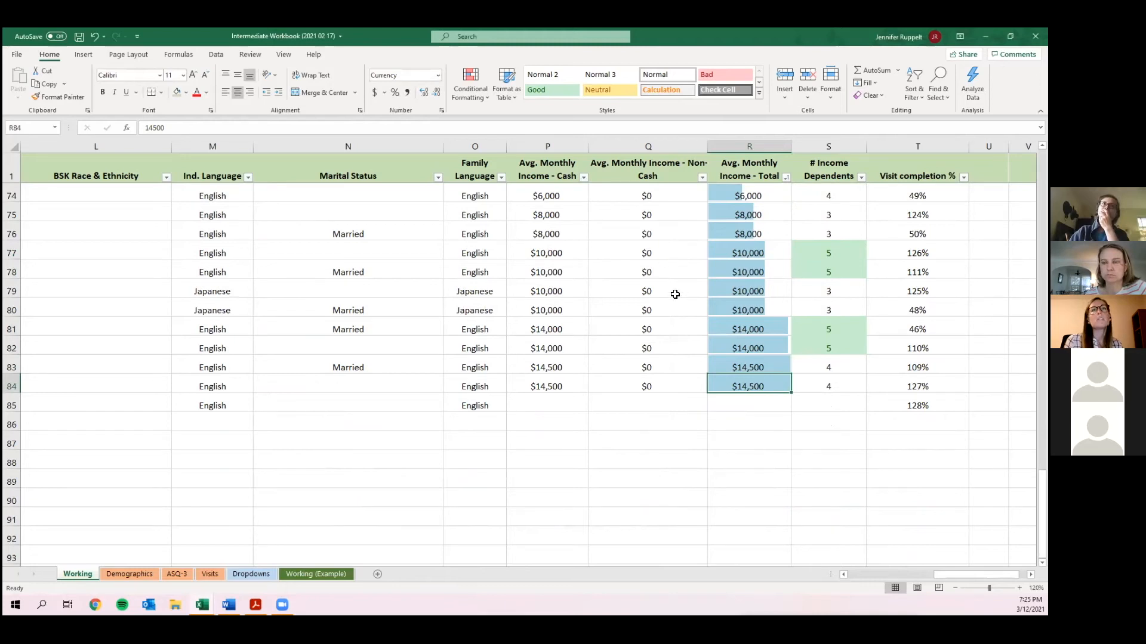
pyautogui.scroll(4, 741, 308)
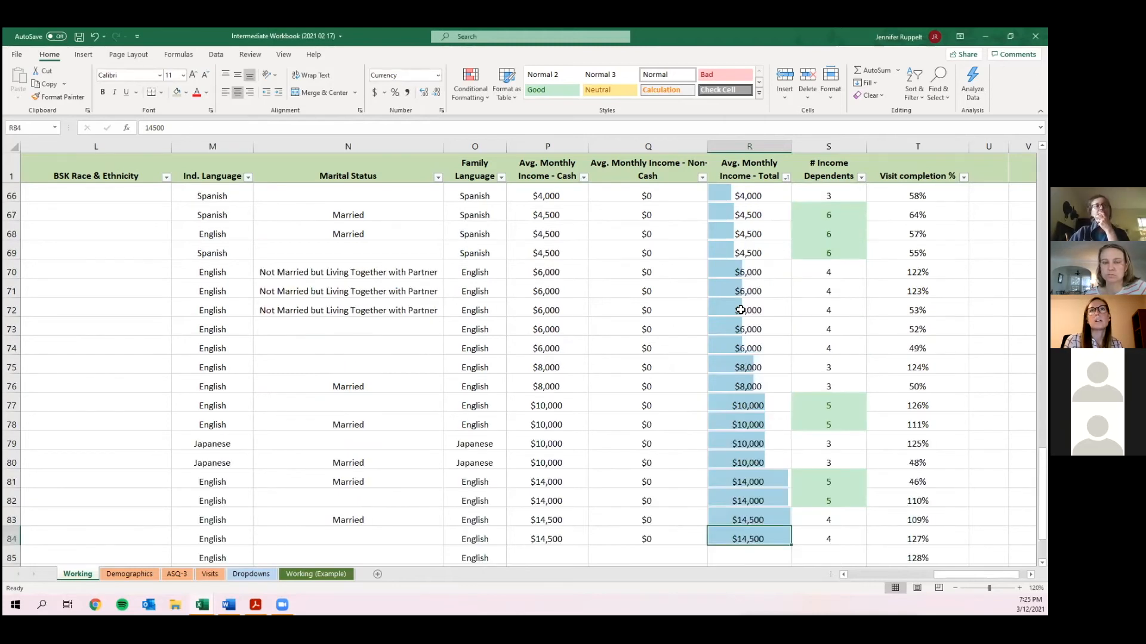
pyautogui.scroll(4, 739, 314)
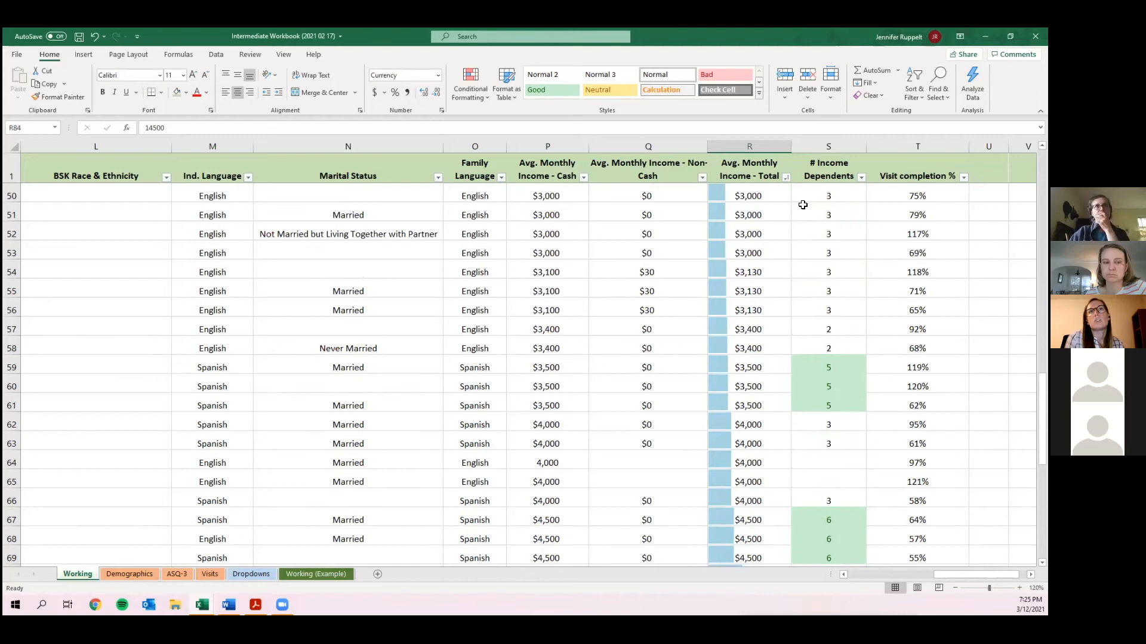
# Apply green solid-fill data bars to the whole Visit completion % column.
pyautogui.click(827, 189)
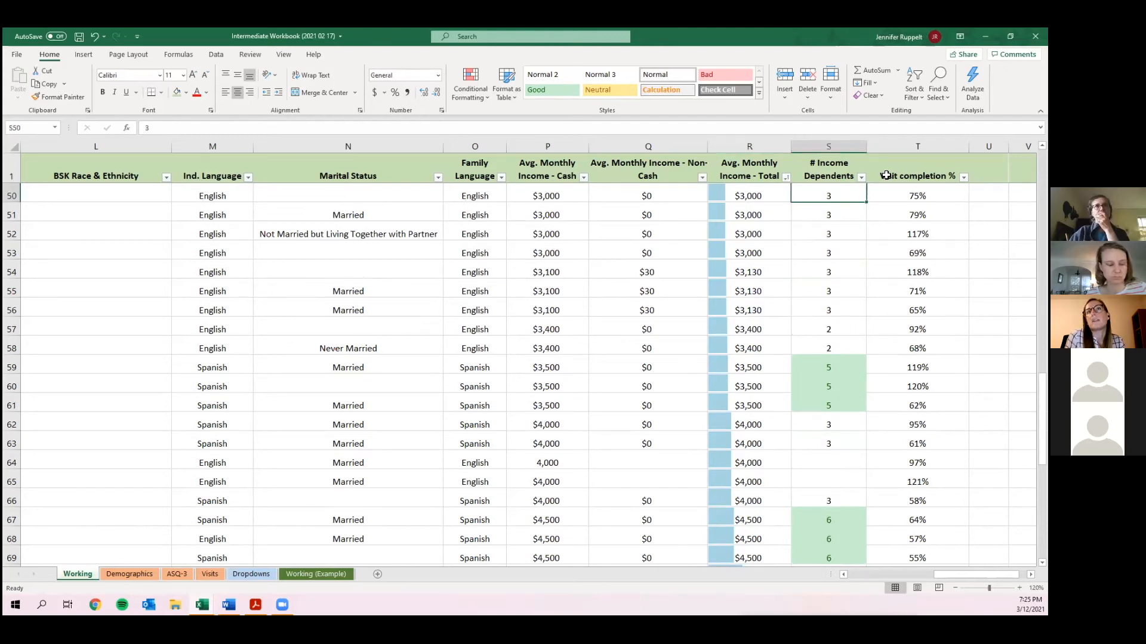
pyautogui.click(901, 198)
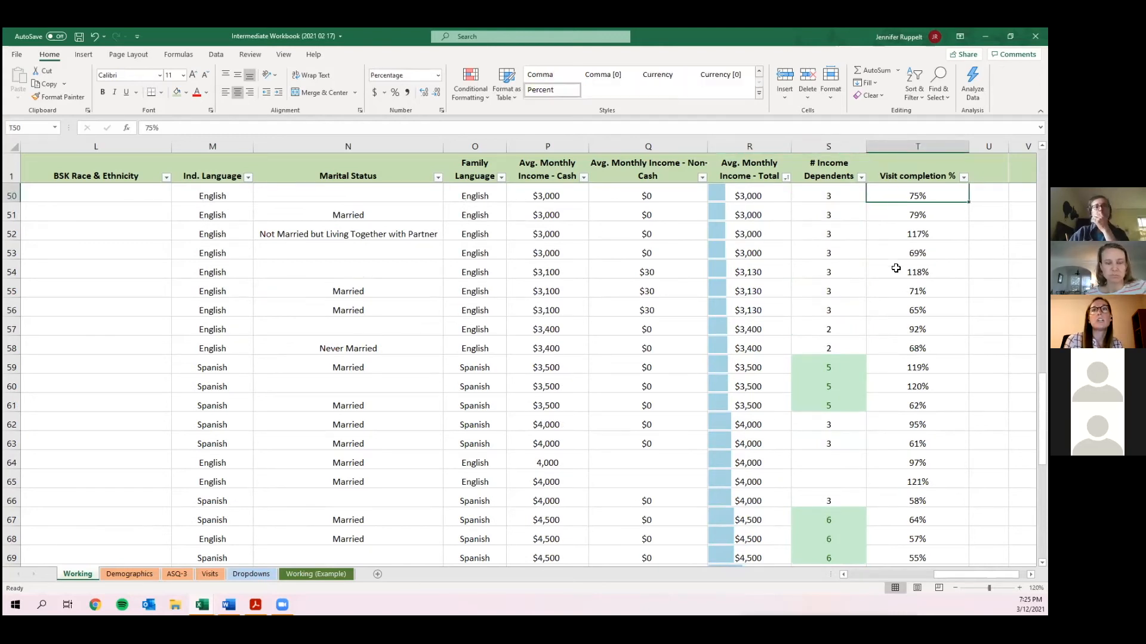
pyautogui.scroll(8, 917, 191)
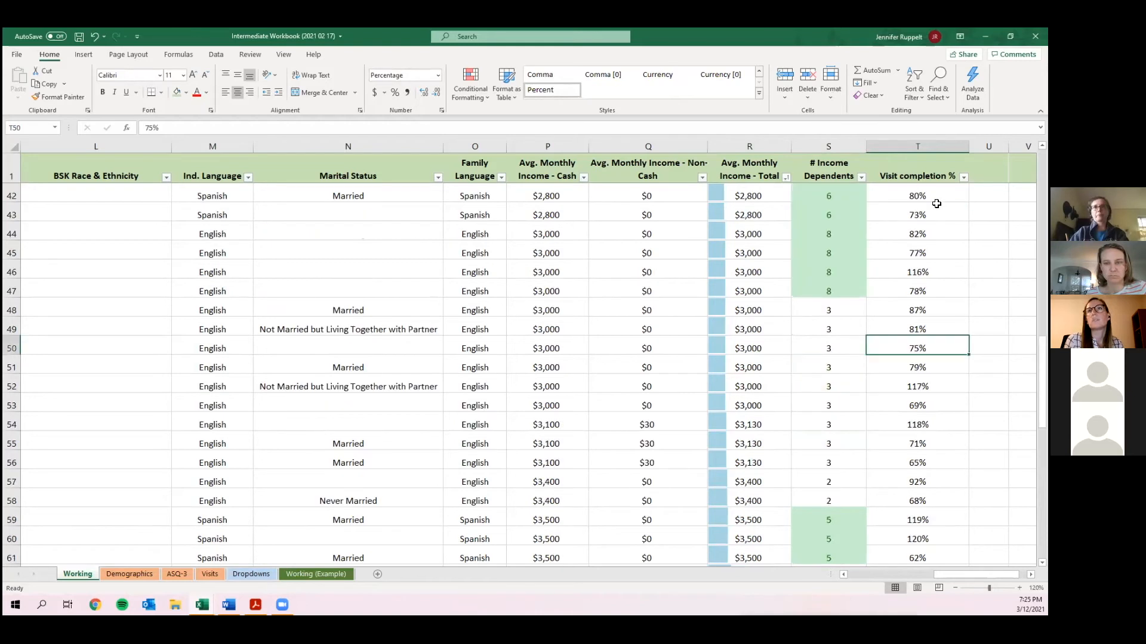
pyautogui.click(935, 145)
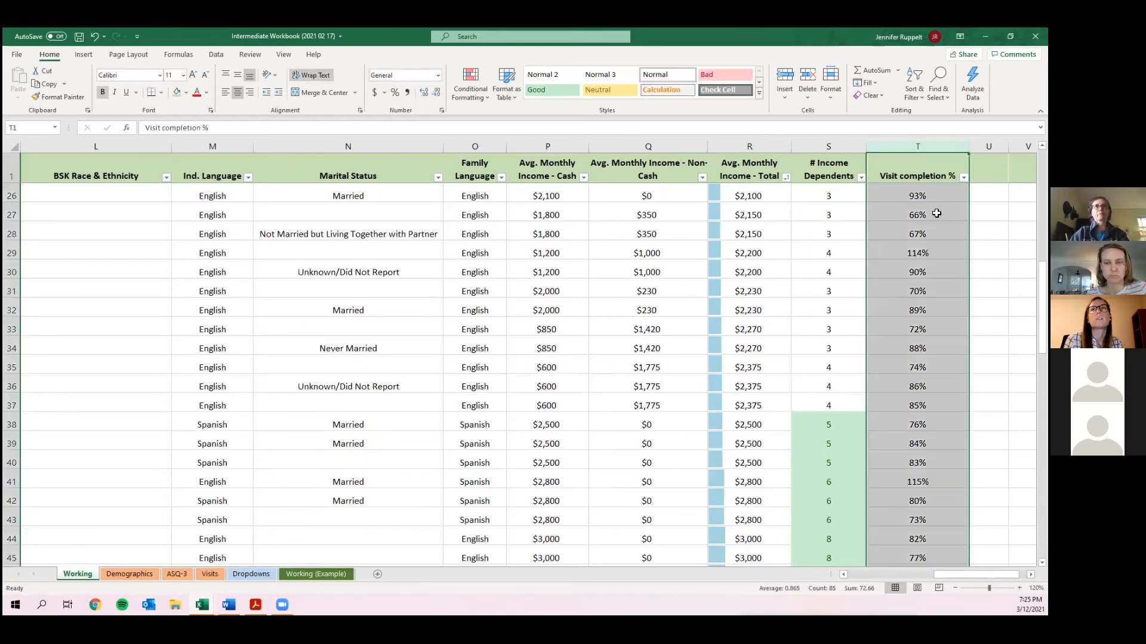
pyautogui.click(471, 95)
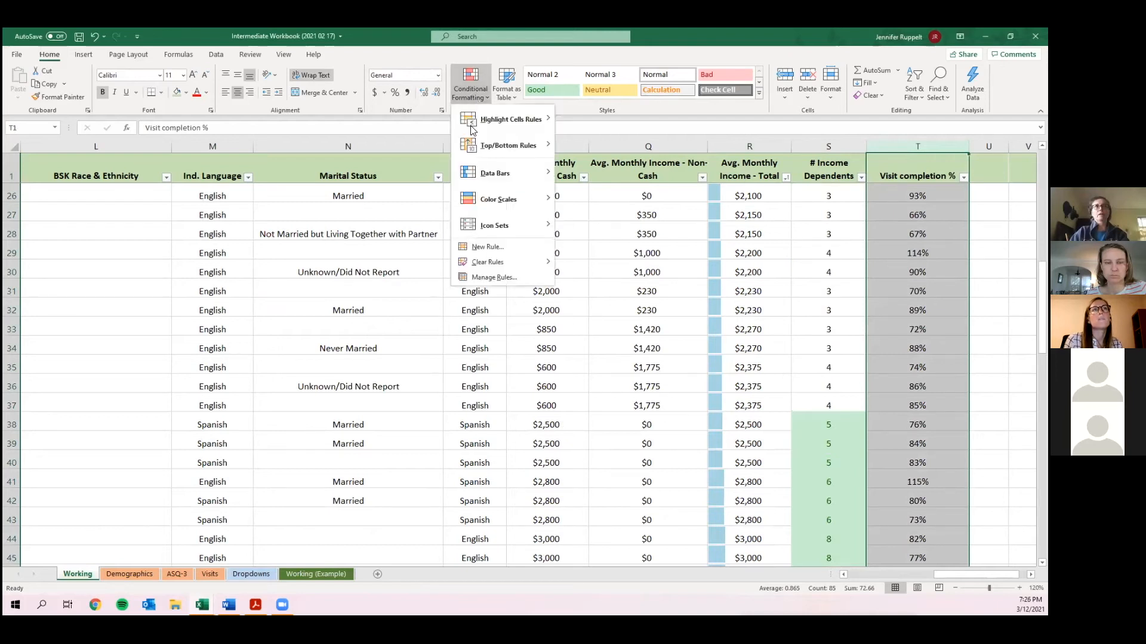
pyautogui.moveTo(482, 177)
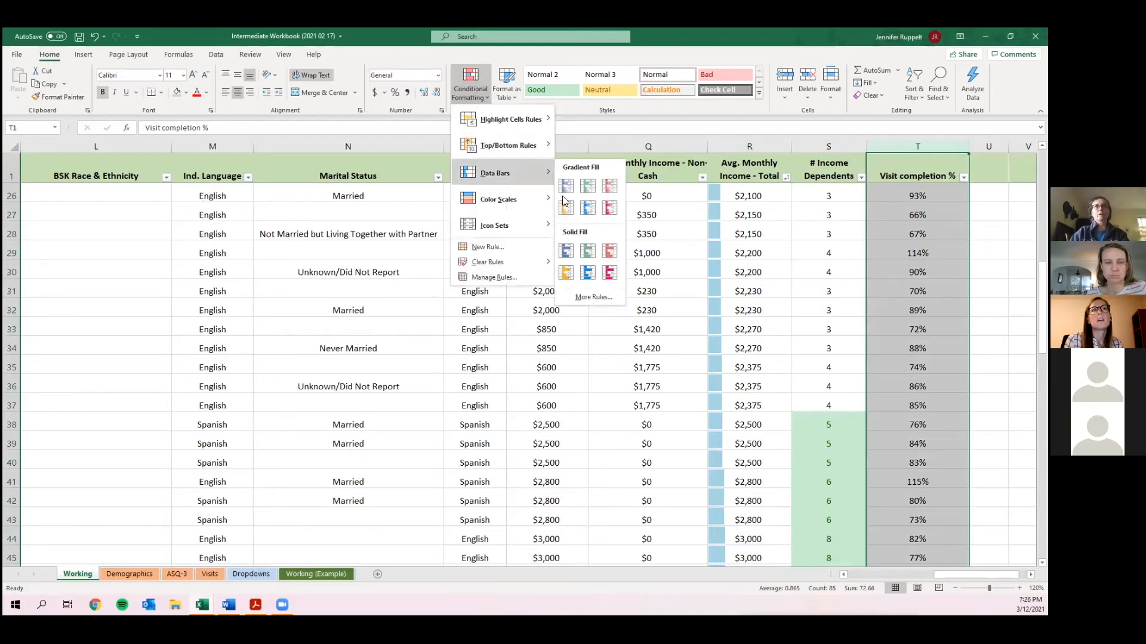
pyautogui.click(586, 256)
pyautogui.click(928, 216)
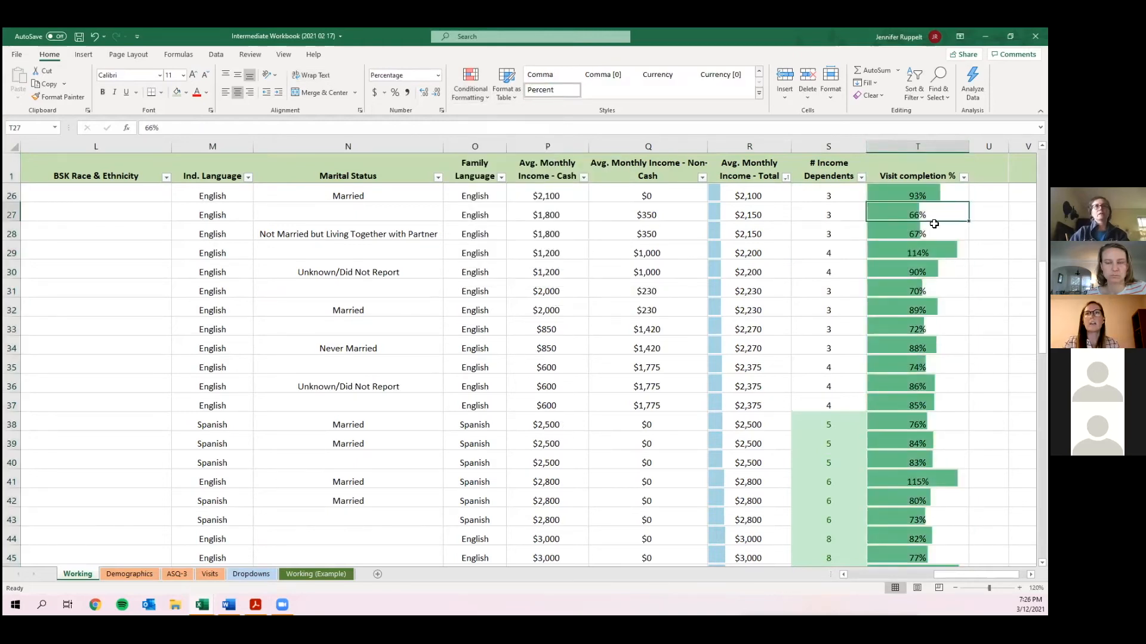
# Examine the green data bars down the Visit completion % column, comparing low and high percentages through to the last rows.
pyautogui.click(933, 246)
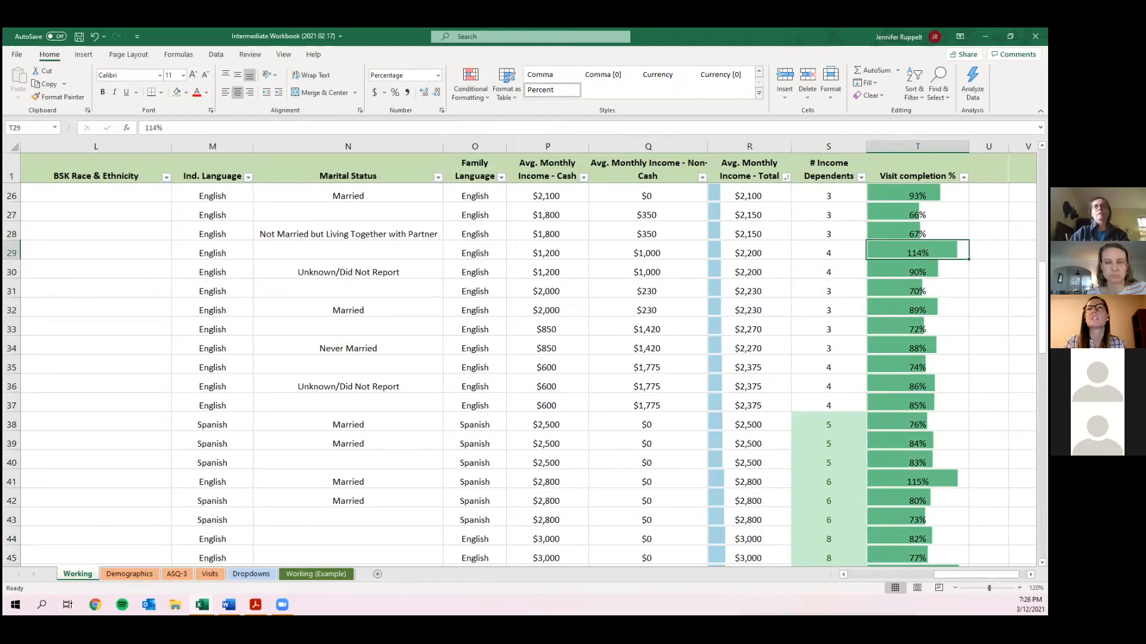
pyautogui.scroll(-3, 923, 315)
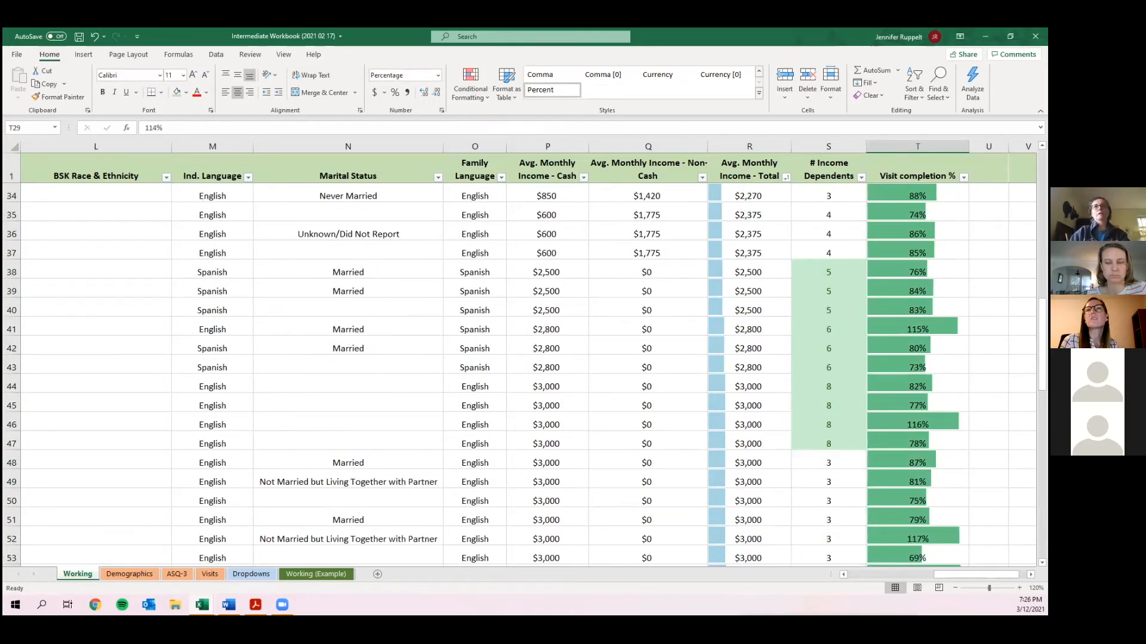
pyautogui.scroll(-3, 923, 315)
pyautogui.click(918, 232)
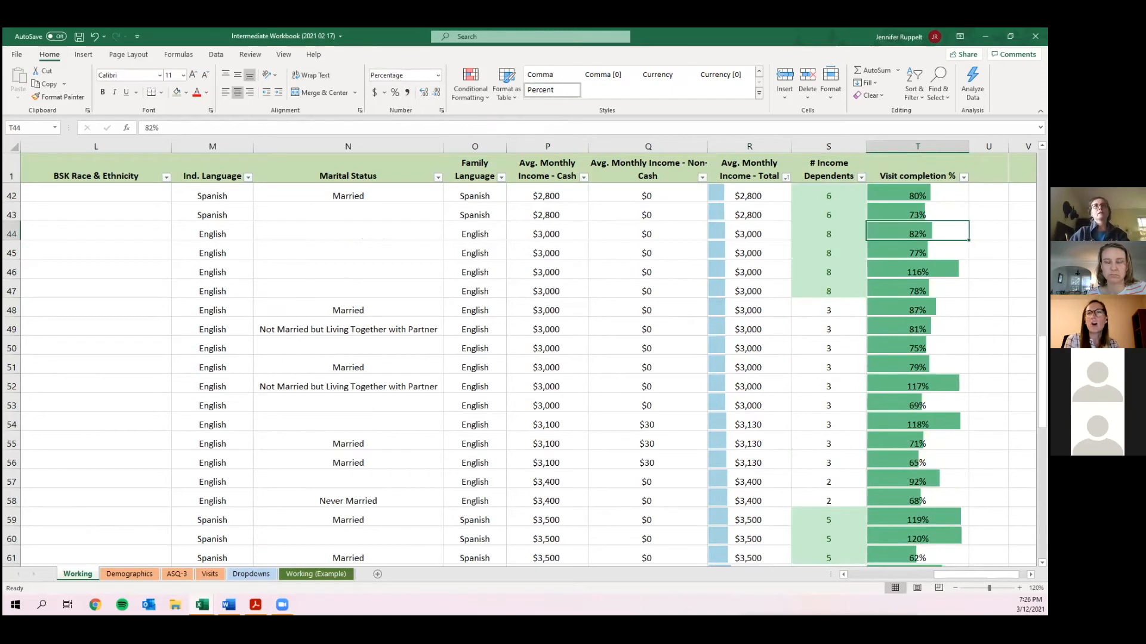
pyautogui.scroll(-2, 525, 370)
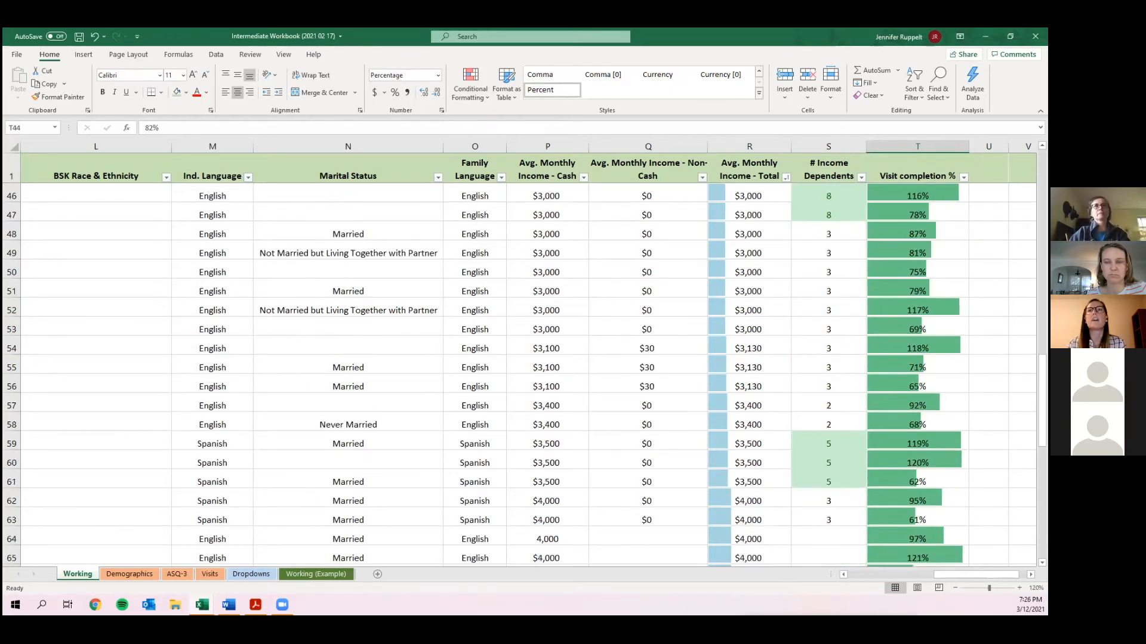
pyautogui.scroll(-2, 525, 370)
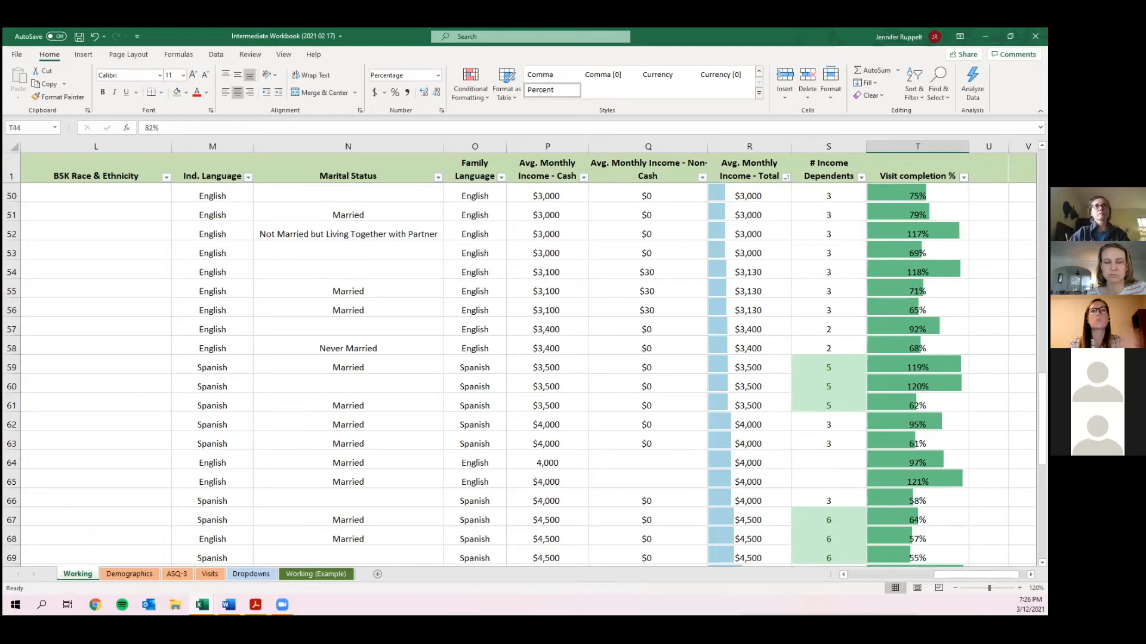
pyautogui.click(922, 404)
pyautogui.scroll(-3, 930, 497)
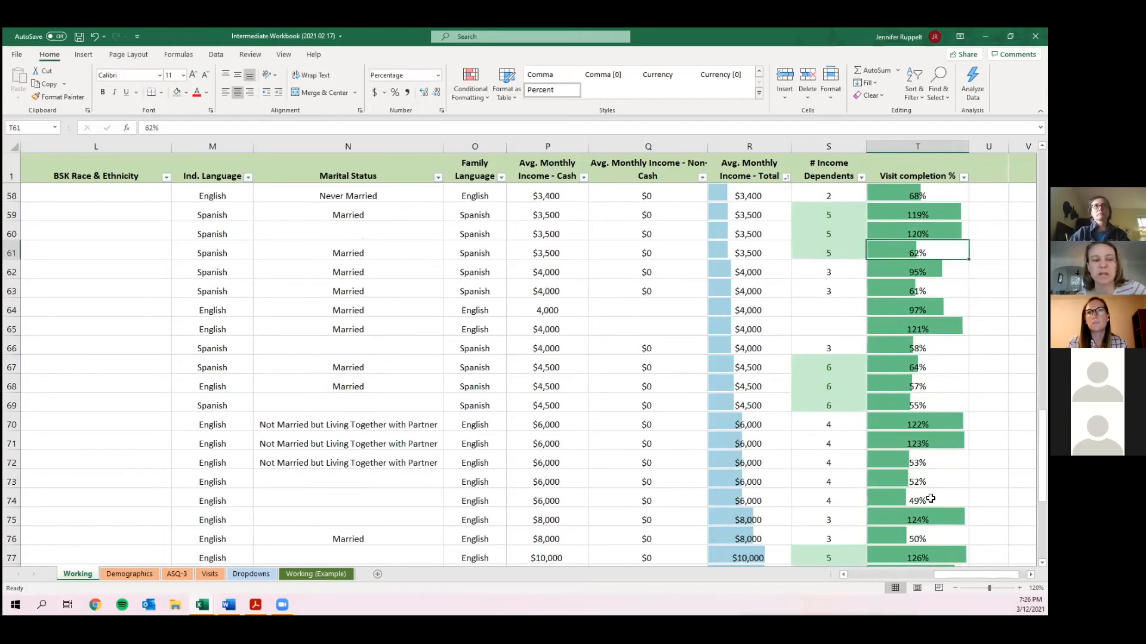
pyautogui.scroll(-3, 930, 497)
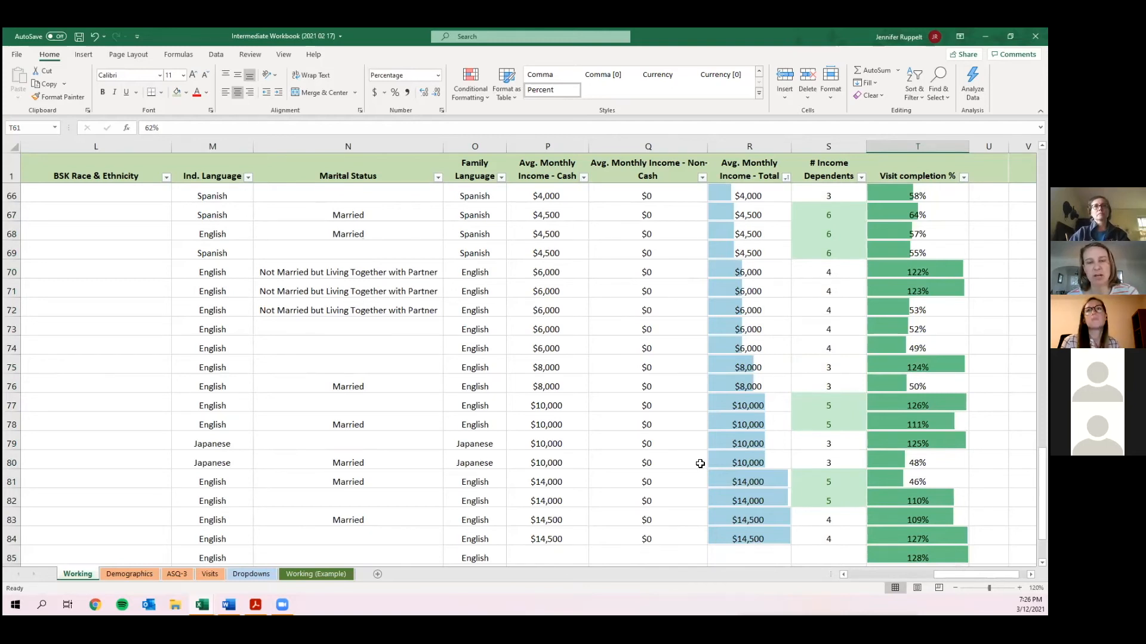
pyautogui.click(923, 274)
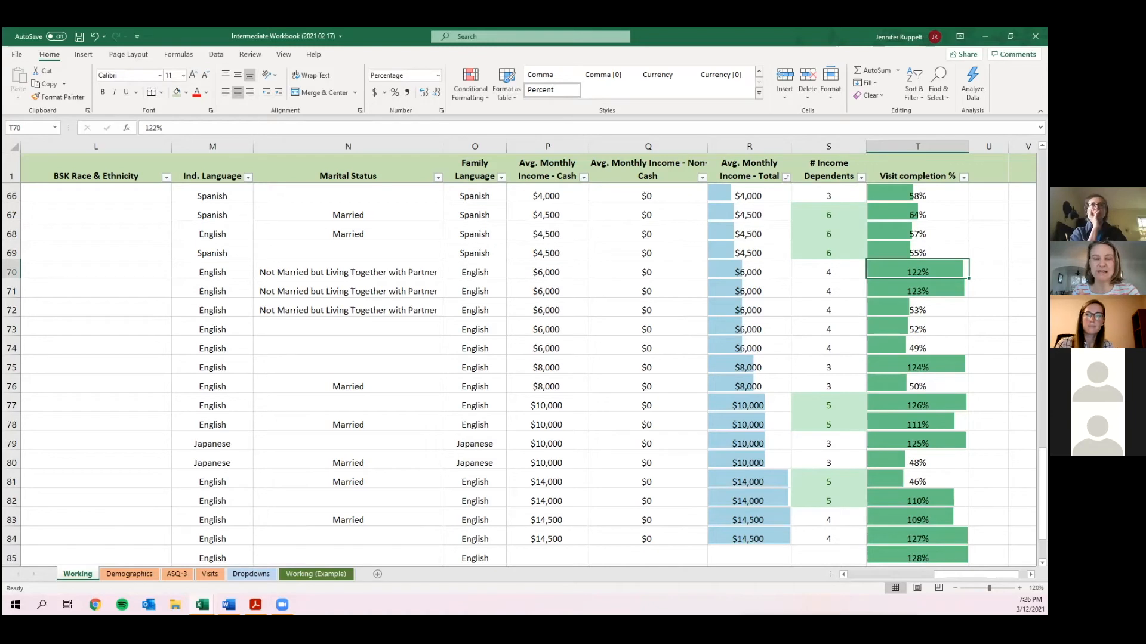
# Compare the Visit completion % bars with the income bars, from the highest-income rows back to the mid-range rows.
pyautogui.hotkey('alt', 'Tab')
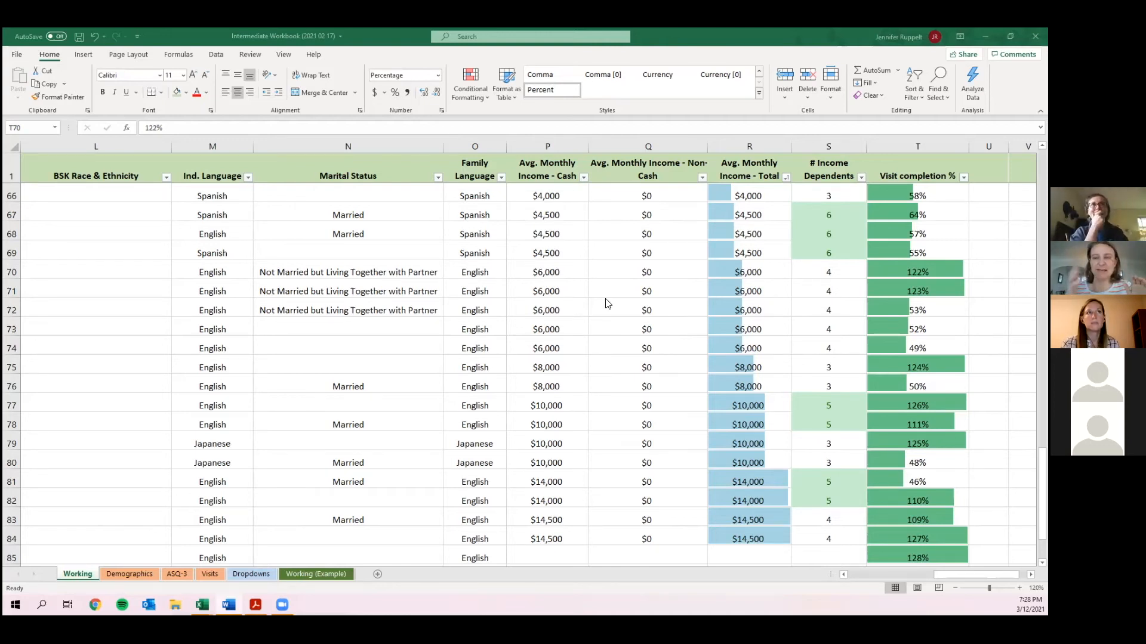
pyautogui.click(878, 291)
pyautogui.click(894, 321)
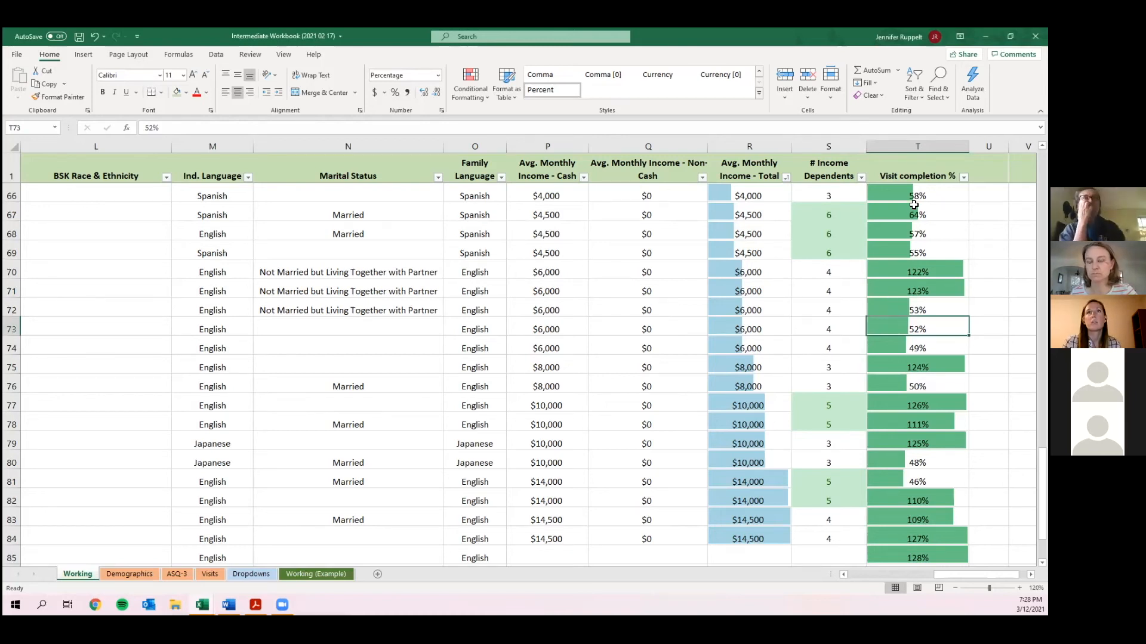
pyautogui.click(922, 284)
pyautogui.scroll(3, 931, 366)
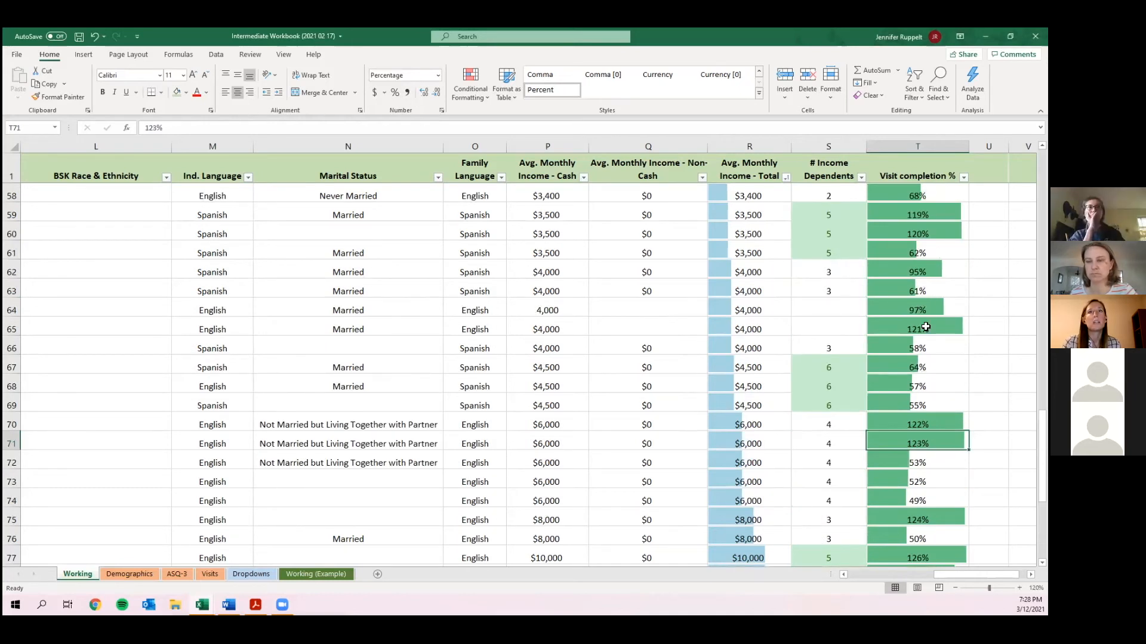
pyautogui.click(914, 379)
pyautogui.scroll(4, 914, 380)
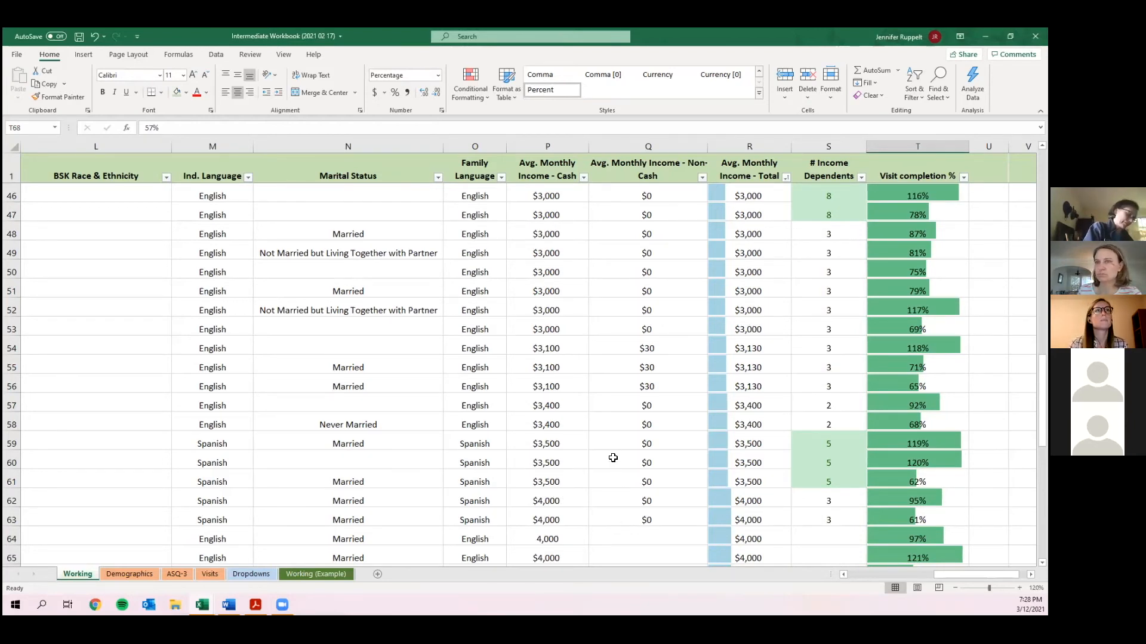
pyautogui.click(467, 98)
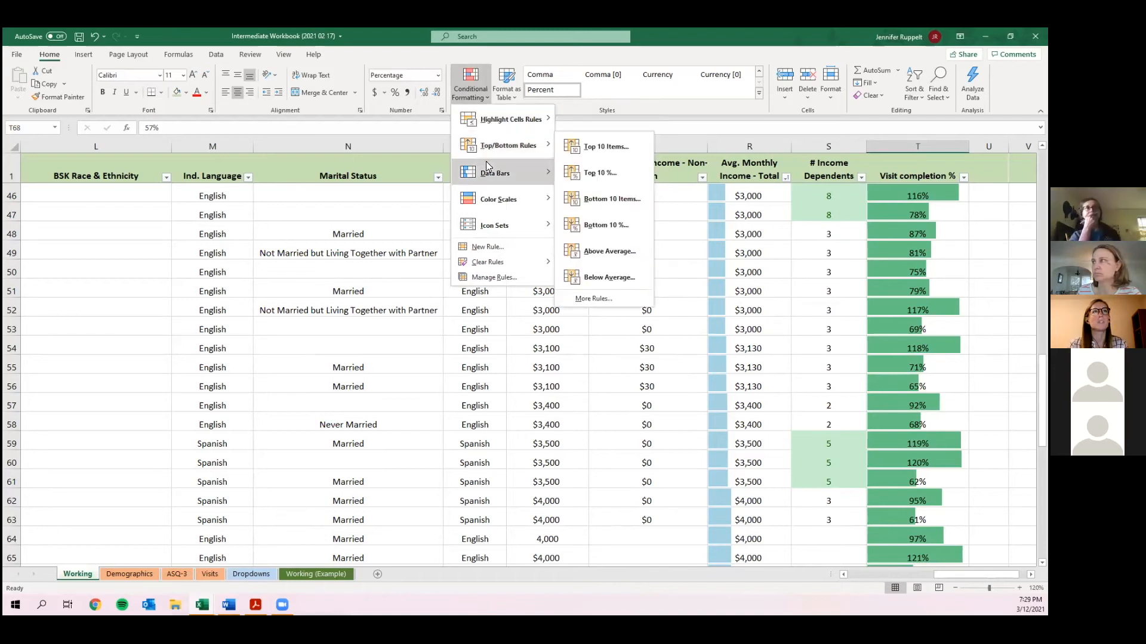
pyautogui.moveTo(500, 200)
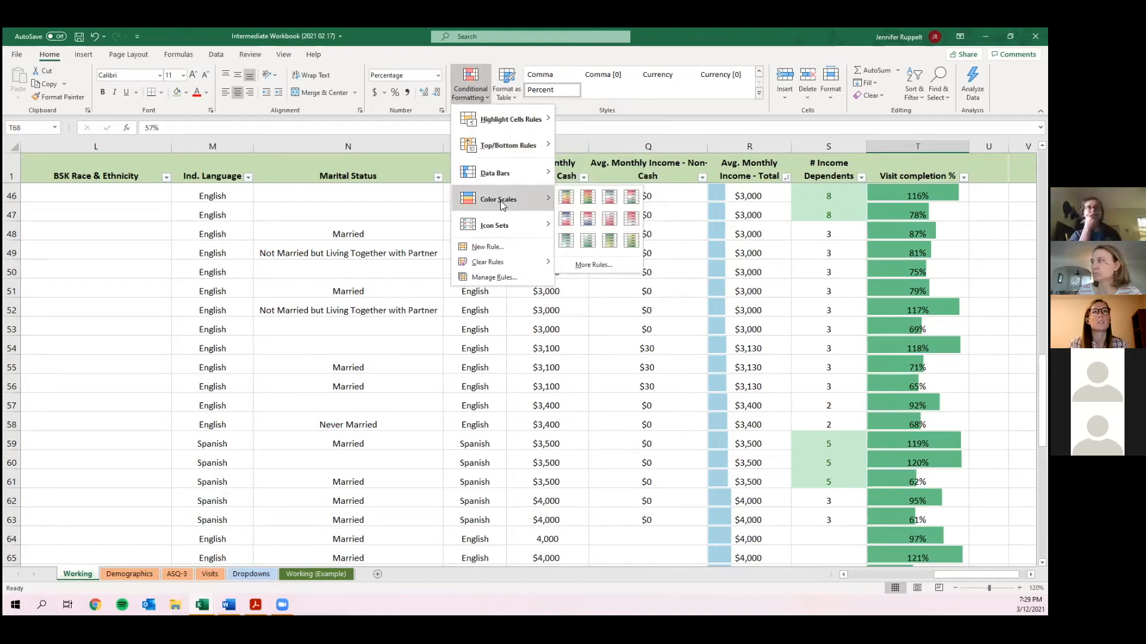
pyautogui.click(912, 284)
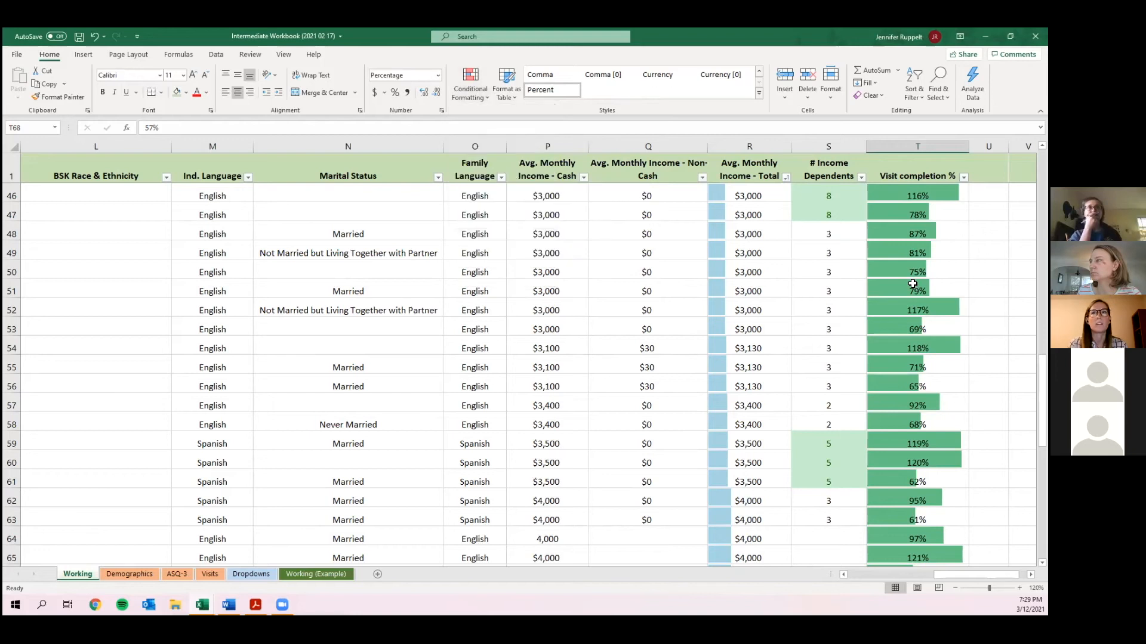
pyautogui.click(913, 284)
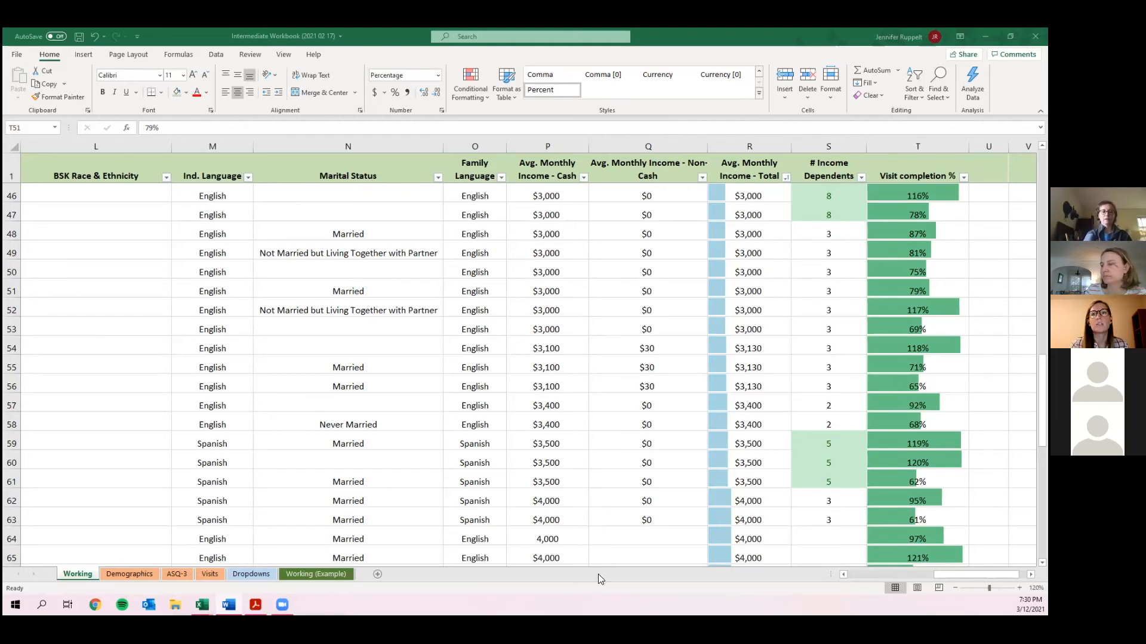
# Start an AVERAGE formula in the empty cell W50 beside the table, browsing the suggested functions that begin with A.
pyautogui.click(1030, 574)
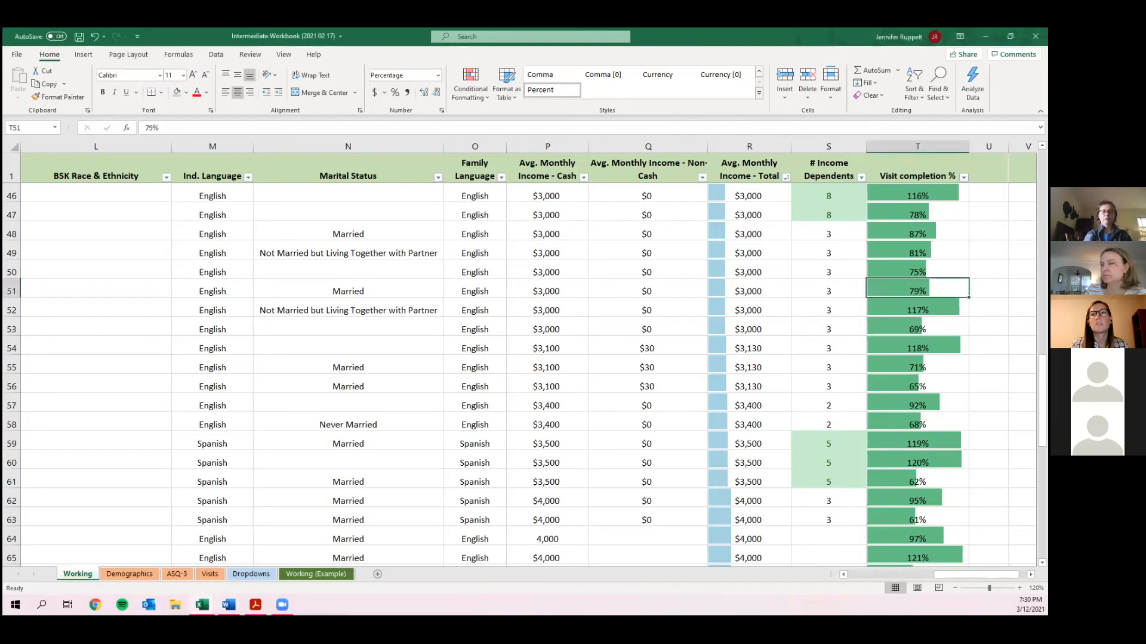
pyautogui.hscroll(1, 839, 269)
pyautogui.click(835, 268)
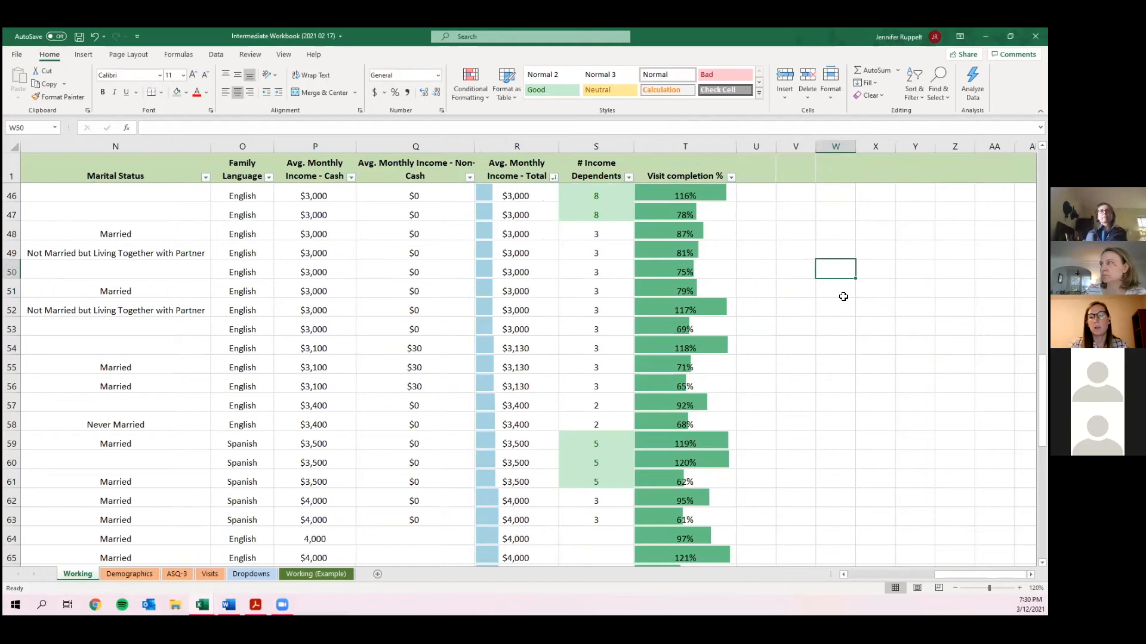
pyautogui.write('=')
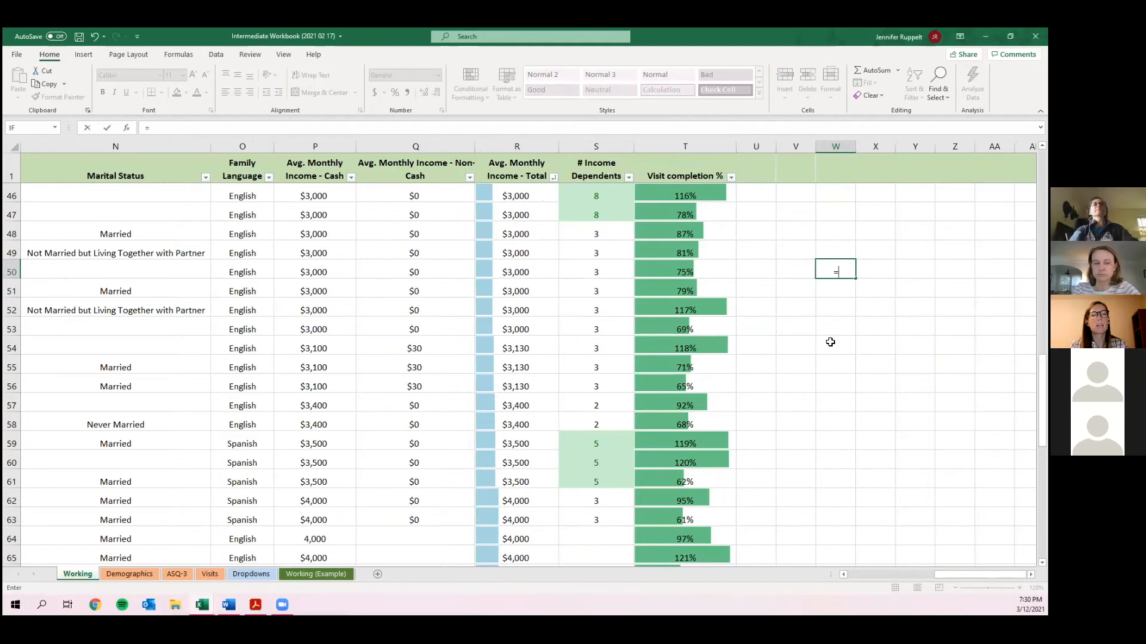
pyautogui.write('a')
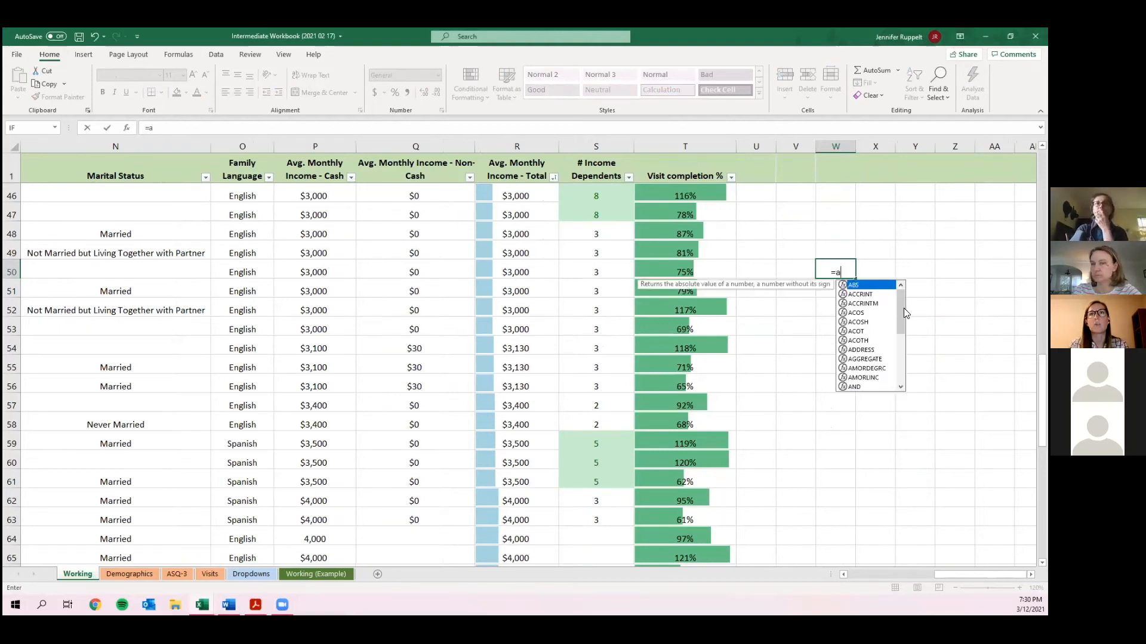
pyautogui.click(899, 357)
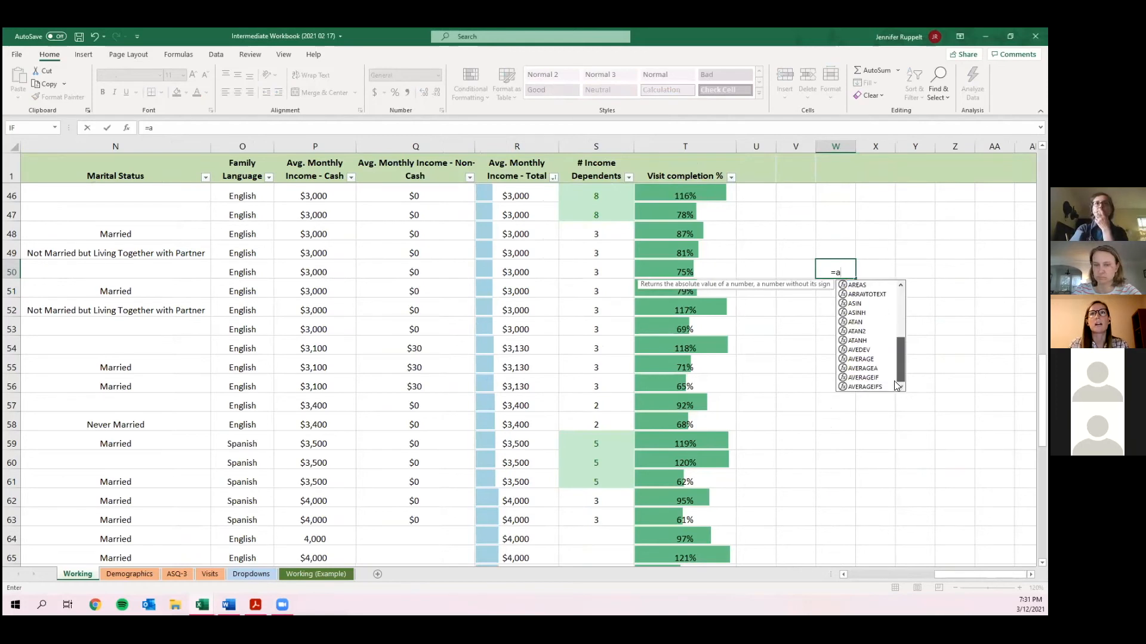
pyautogui.write('v')
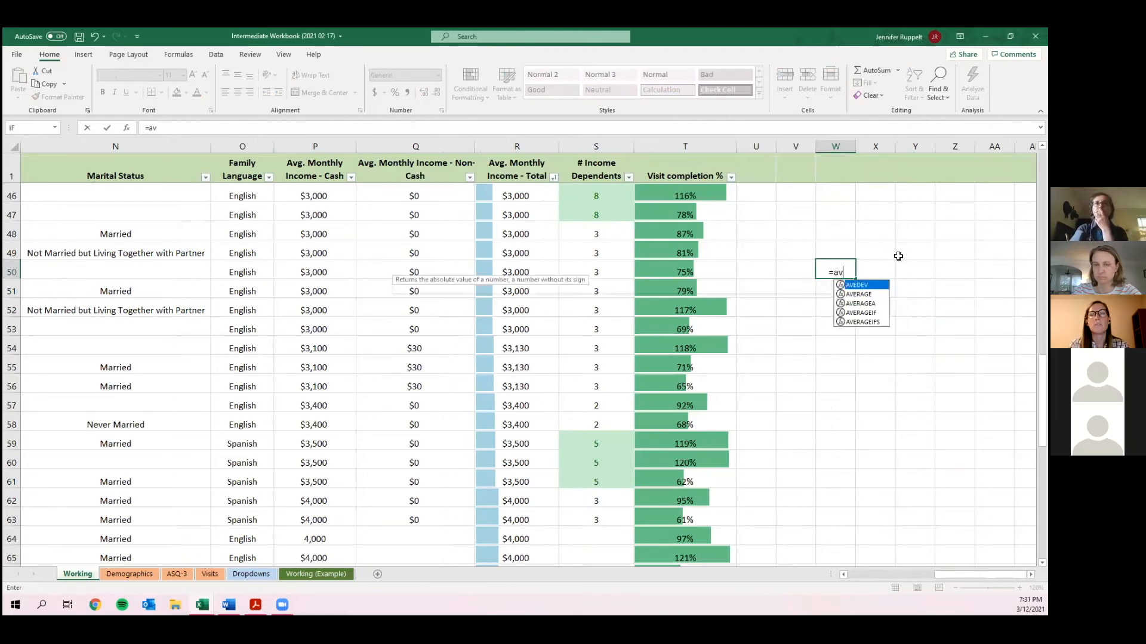
pyautogui.write('er')
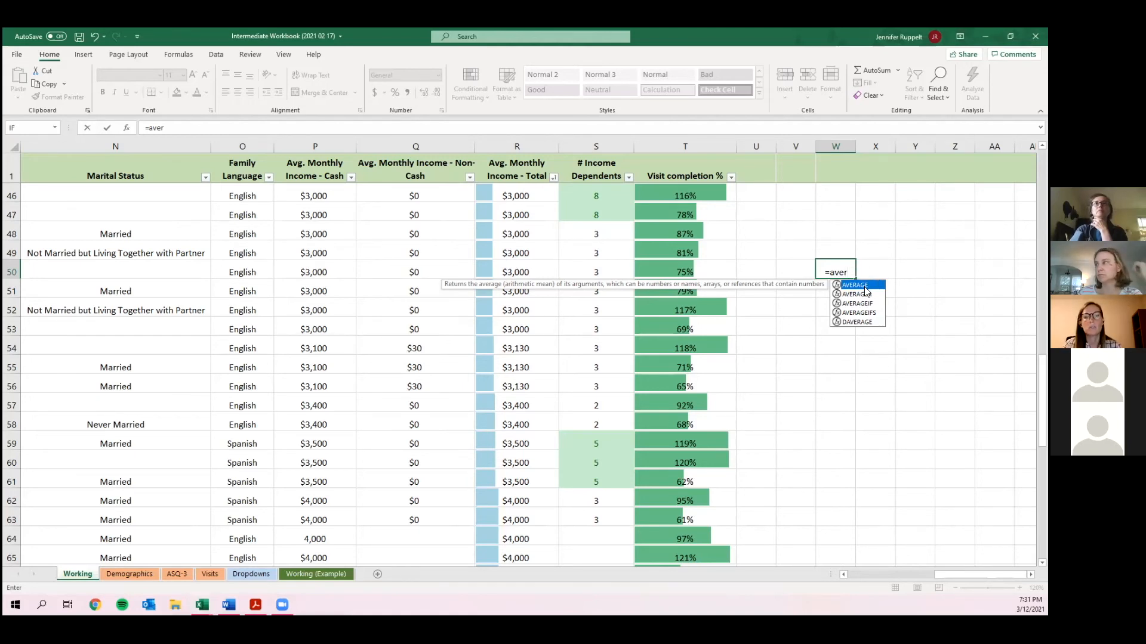
pyautogui.write('age')
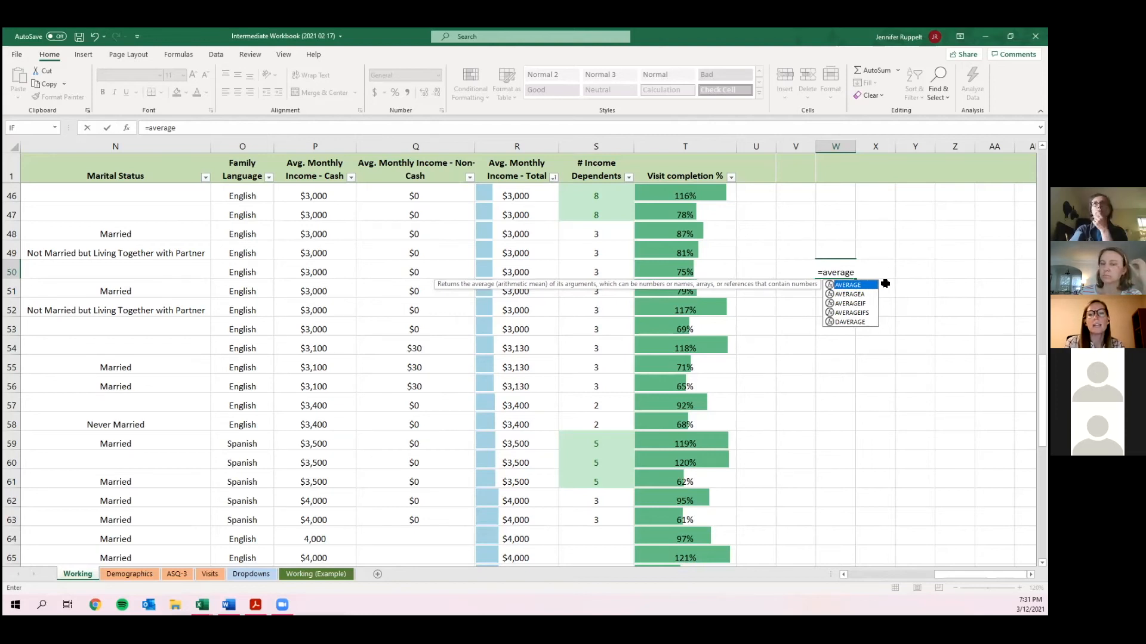
pyautogui.write('(')
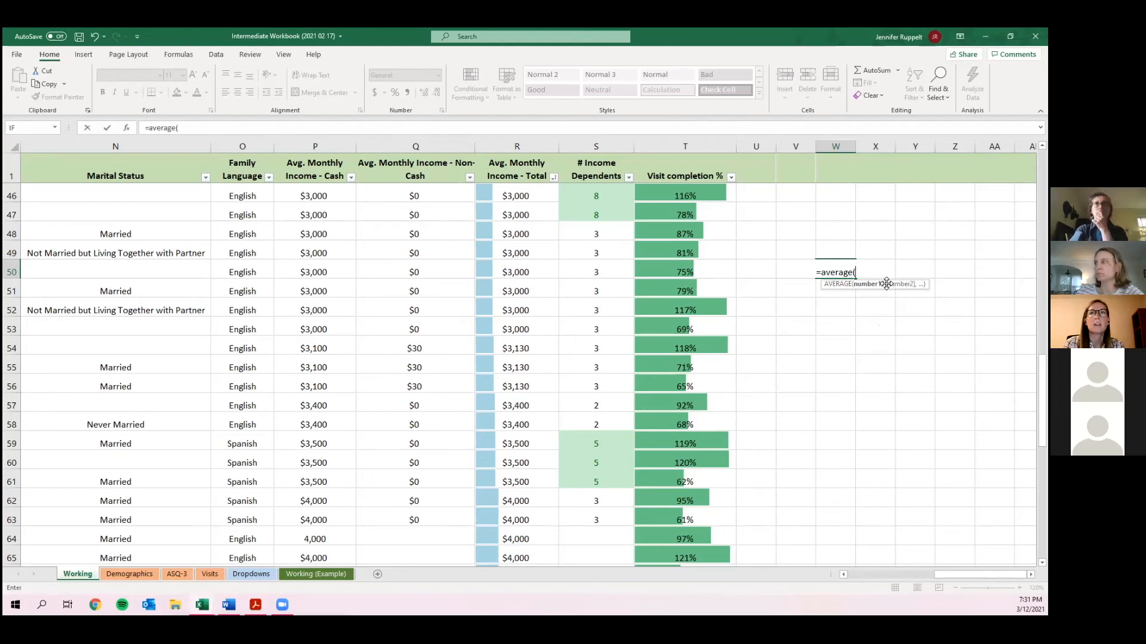
# Discard the unfinished AVERAGE formula in cell W50.
pyautogui.press('BackSpace')
pyautogui.press('BackSpace')
pyautogui.press('BackSpace')
pyautogui.press('BackSpace')
pyautogui.press('BackSpace')
pyautogui.press('BackSpace')
pyautogui.press('BackSpace')
pyautogui.press('BackSpace')
pyautogui.press('BackSpace')
pyautogui.press('Escape')
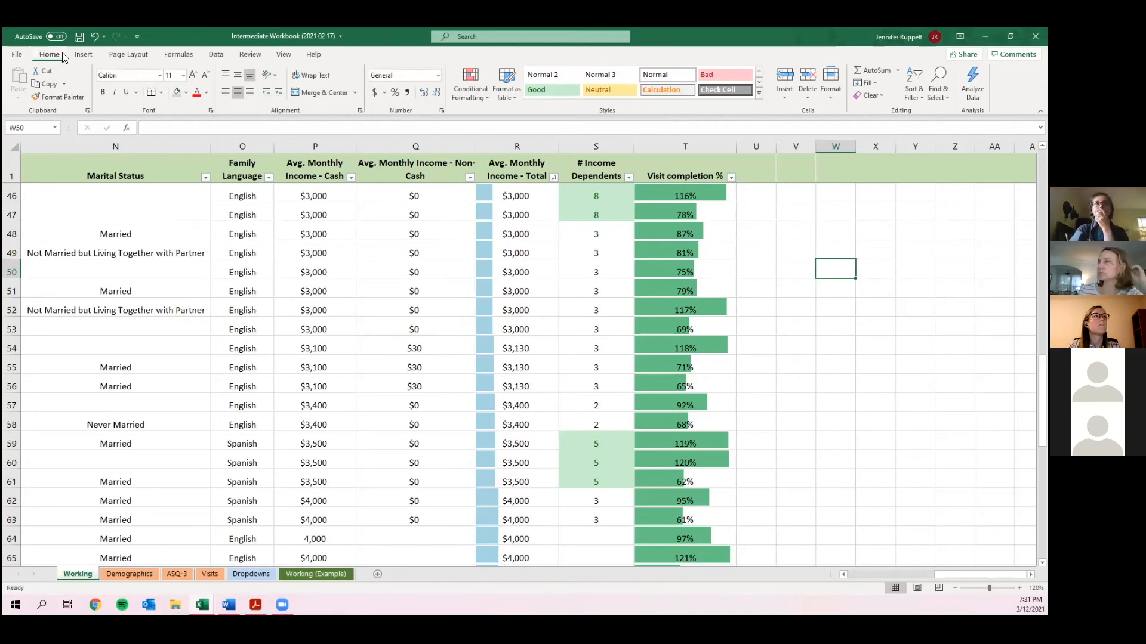
# Browse the function library's categories, including recently used, date and time, math and AutoSum functions, and inspect the Insert Function dialog.
pyautogui.click(217, 54)
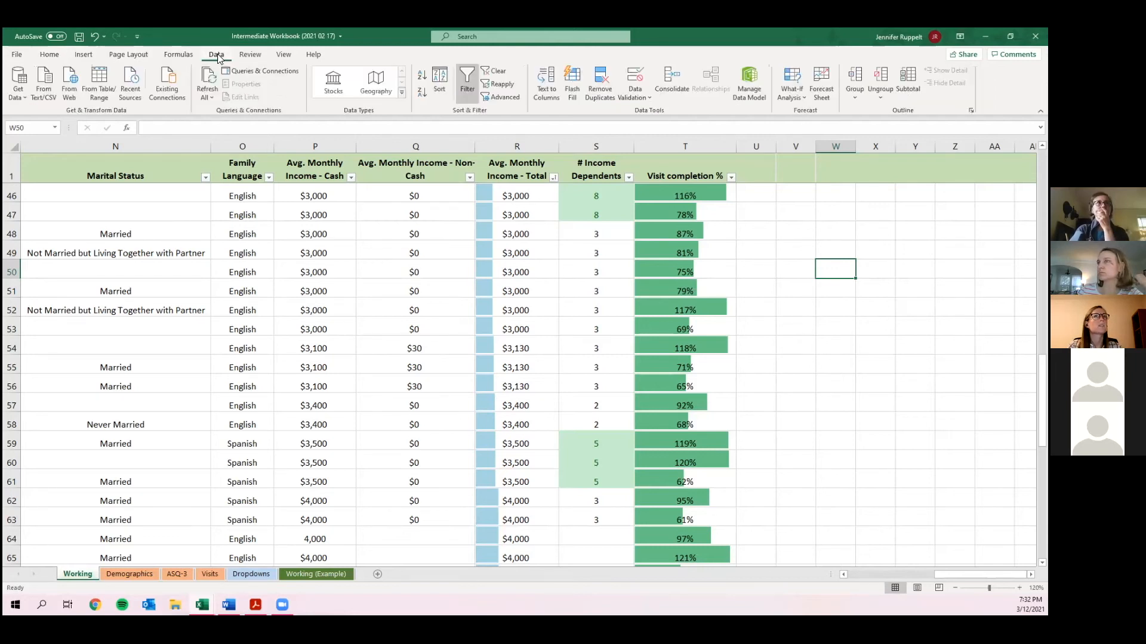
pyautogui.click(187, 55)
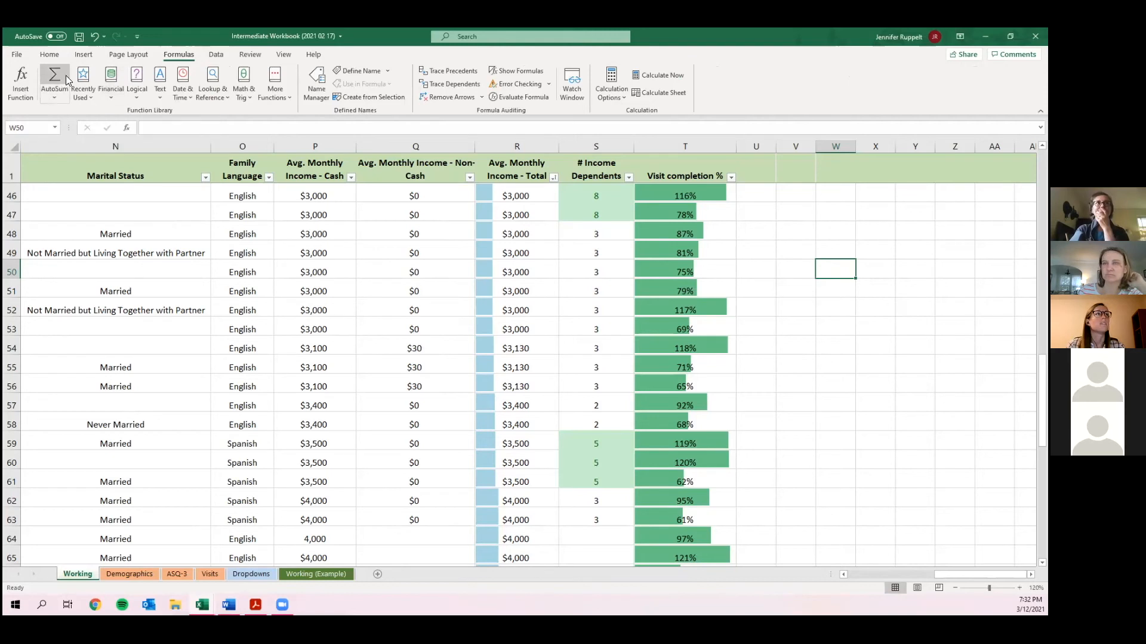
pyautogui.click(89, 96)
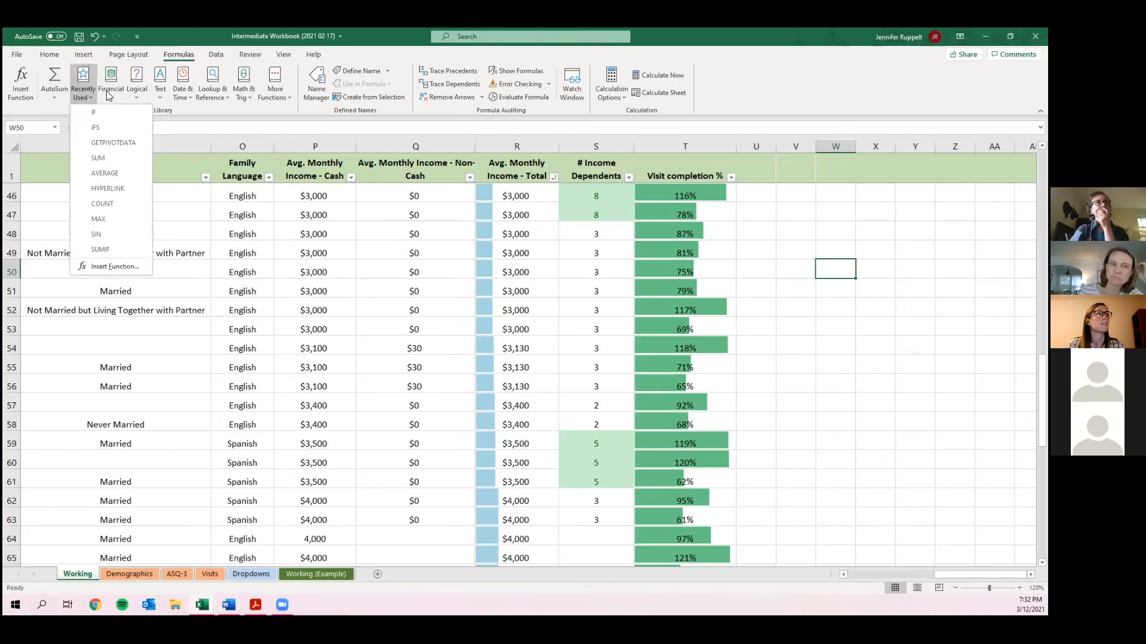
pyautogui.click(139, 93)
pyautogui.click(158, 94)
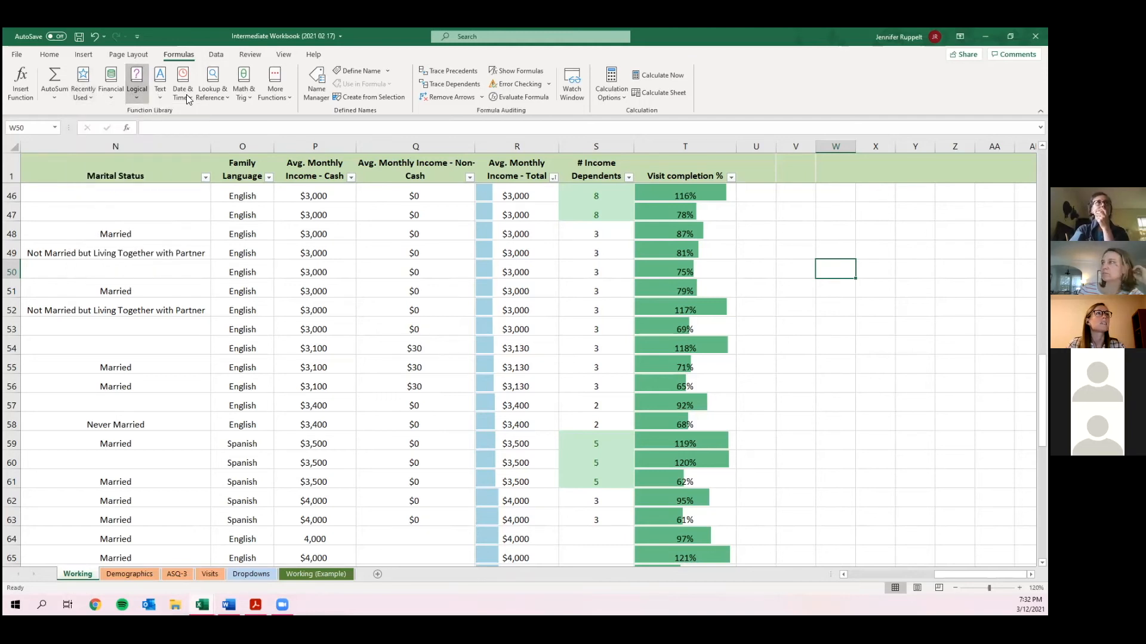
pyautogui.click(186, 94)
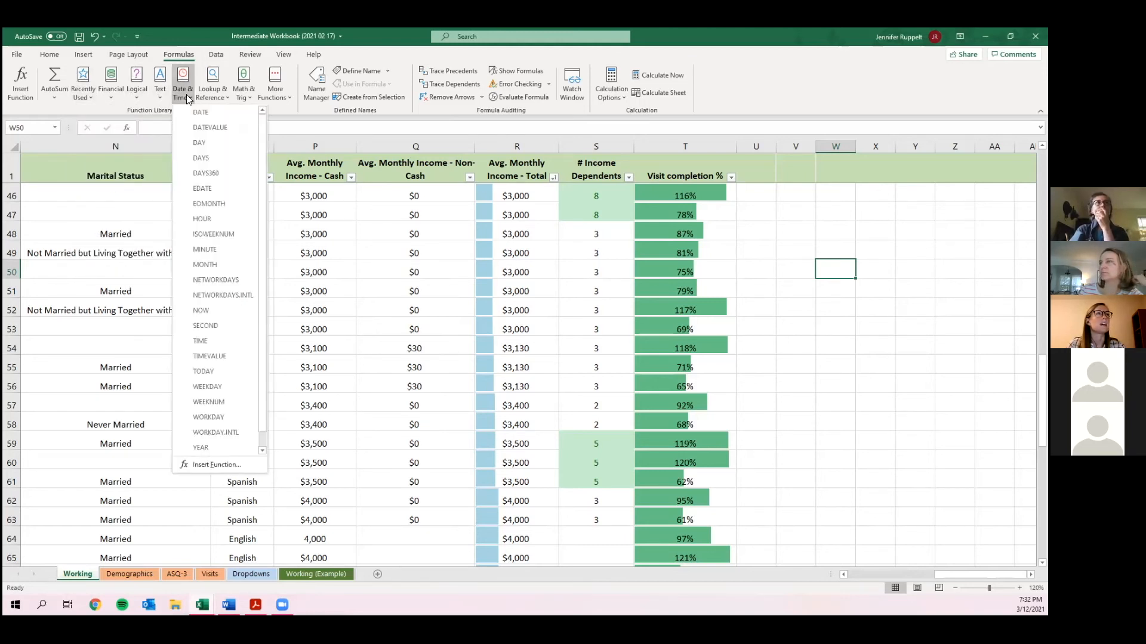
pyautogui.click(236, 94)
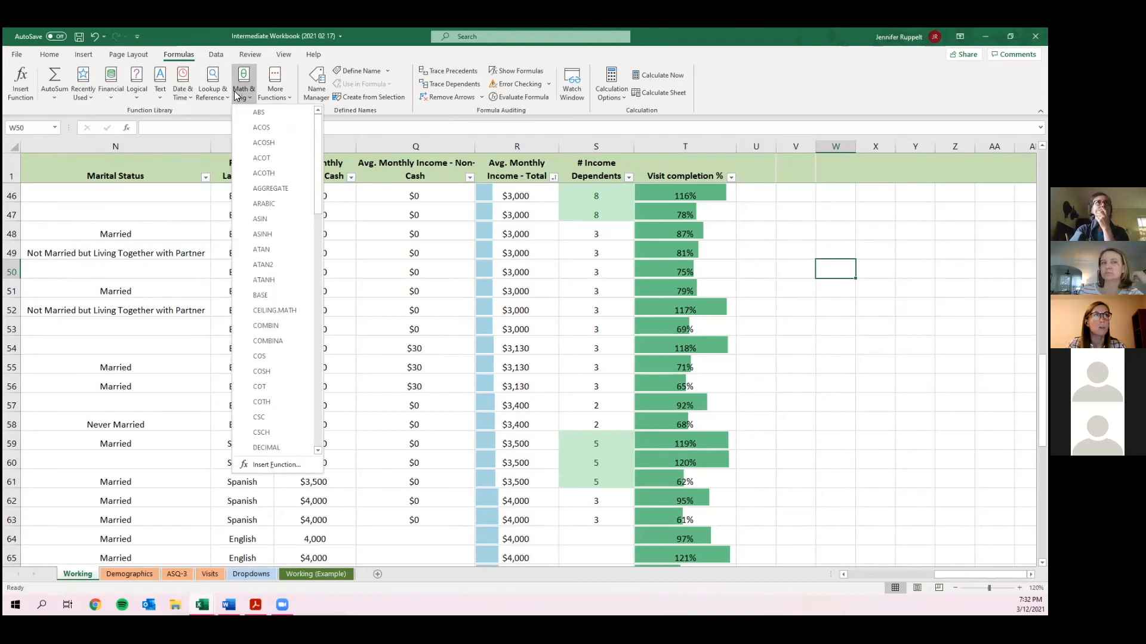
pyautogui.click(53, 92)
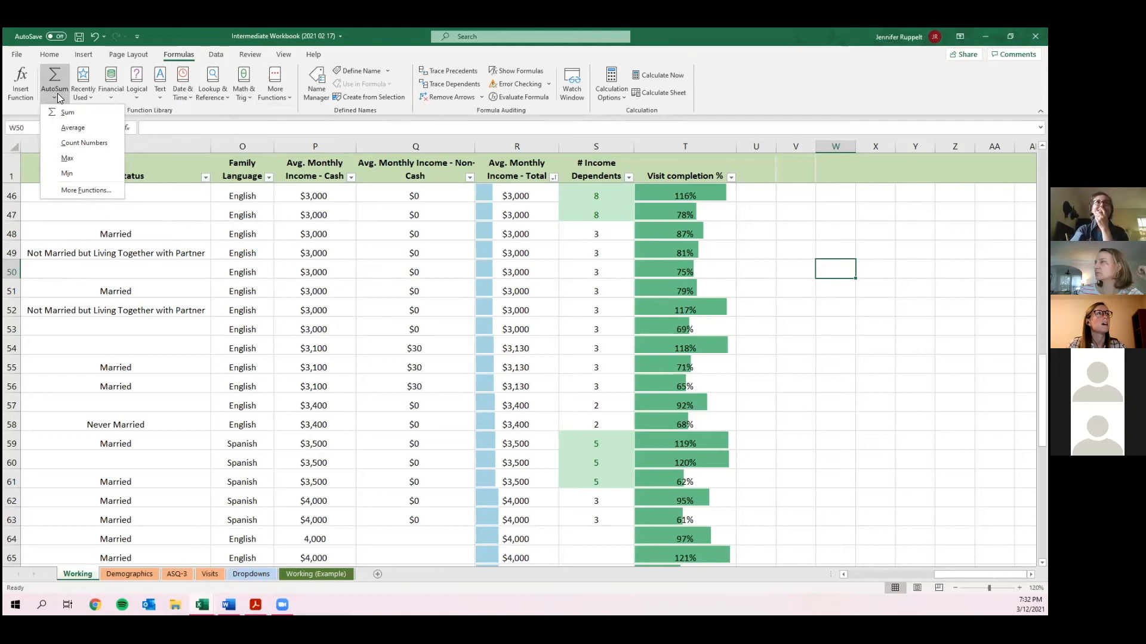
pyautogui.click(16, 102)
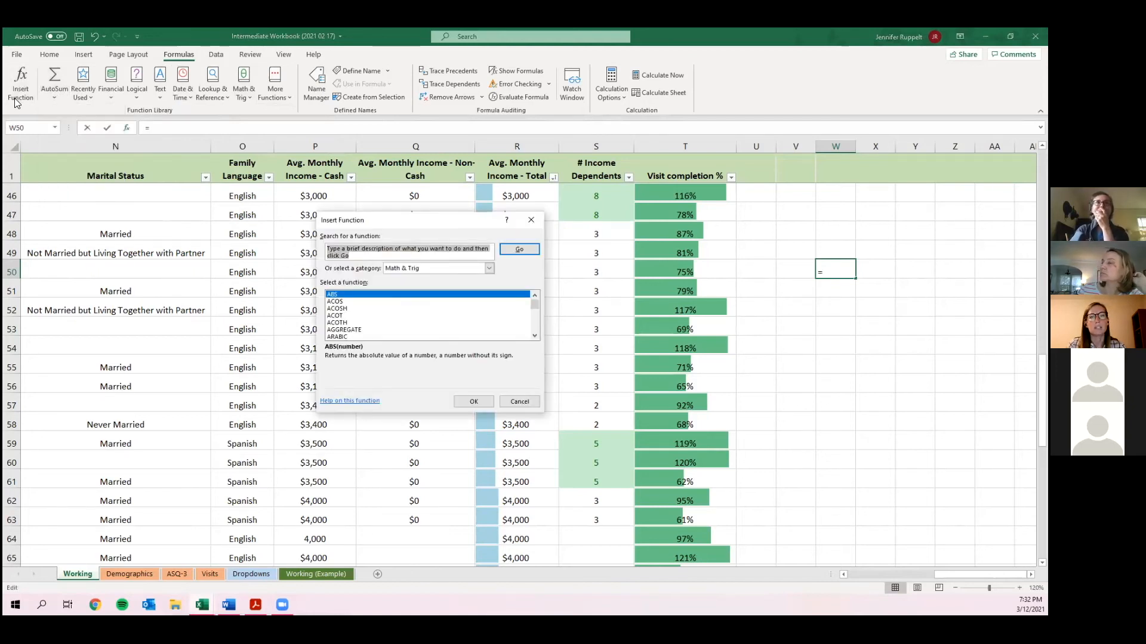
pyautogui.click(519, 403)
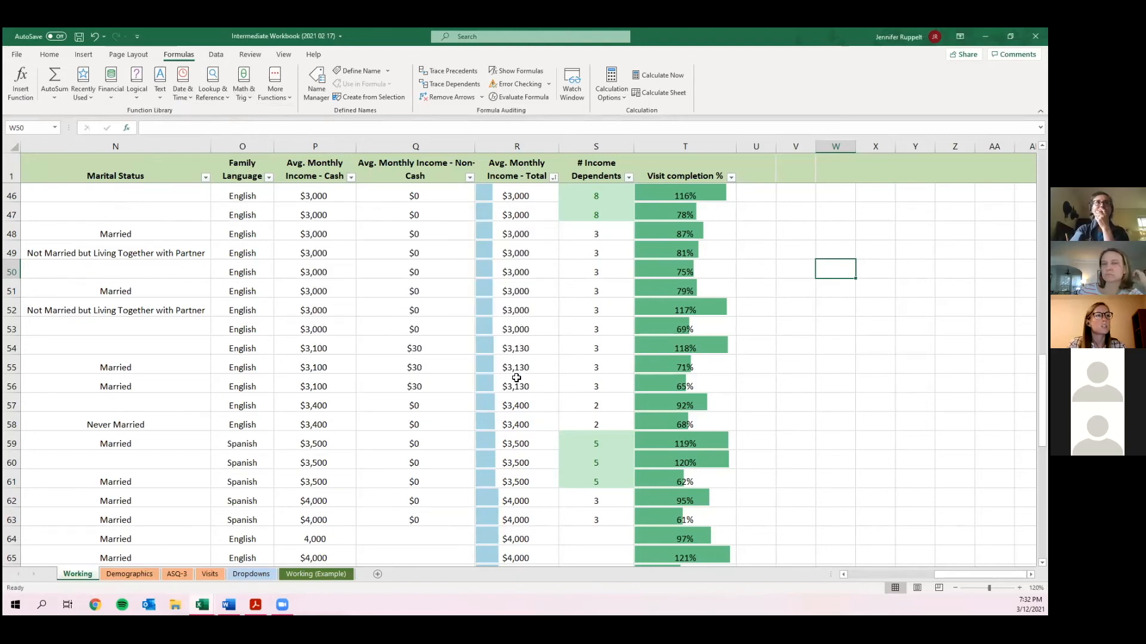
# Switch to the Excel Workbook PDF in Acrobat Reader, read through the Top 15 Excel Formulas table, and return to the Working sheet in Excel.
pyautogui.click(256, 604)
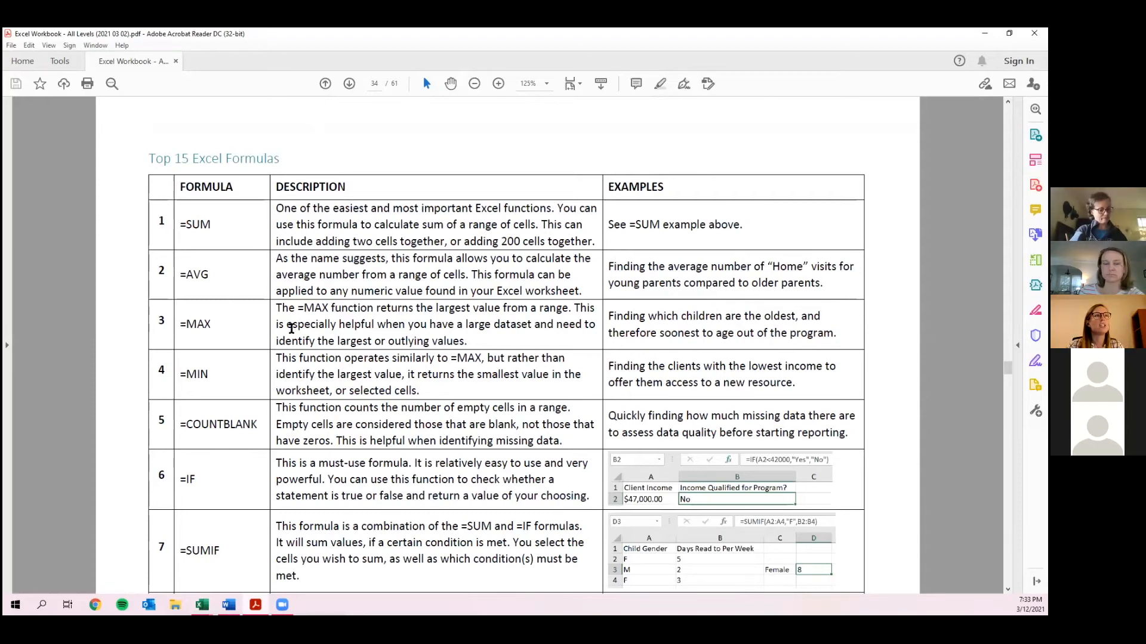
pyautogui.scroll(-2, 292, 329)
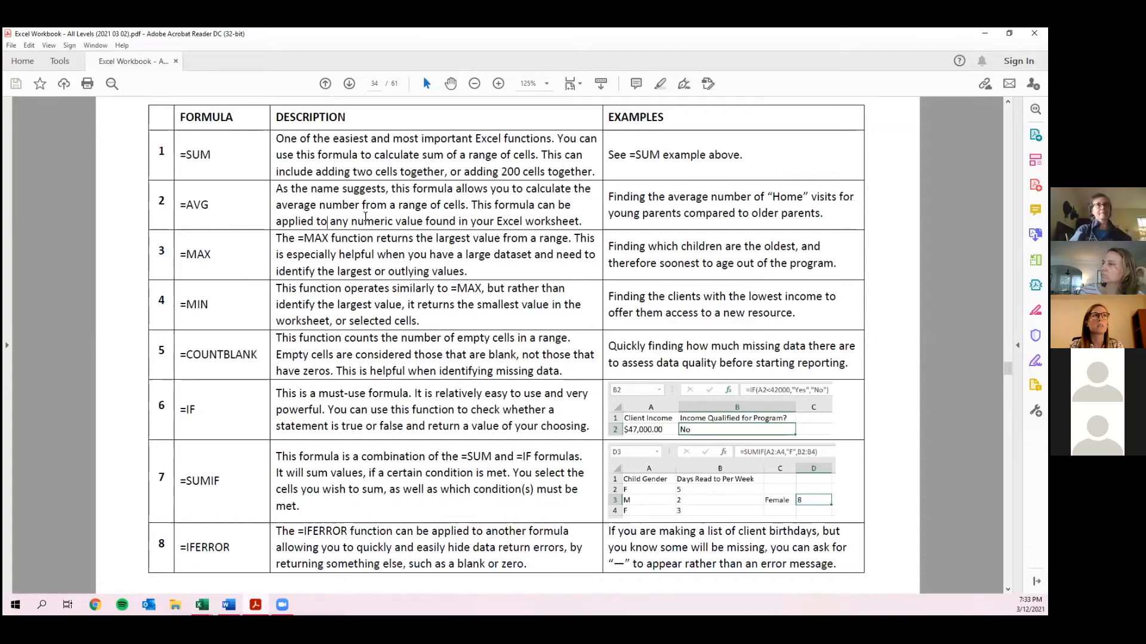
pyautogui.scroll(1, 691, 182)
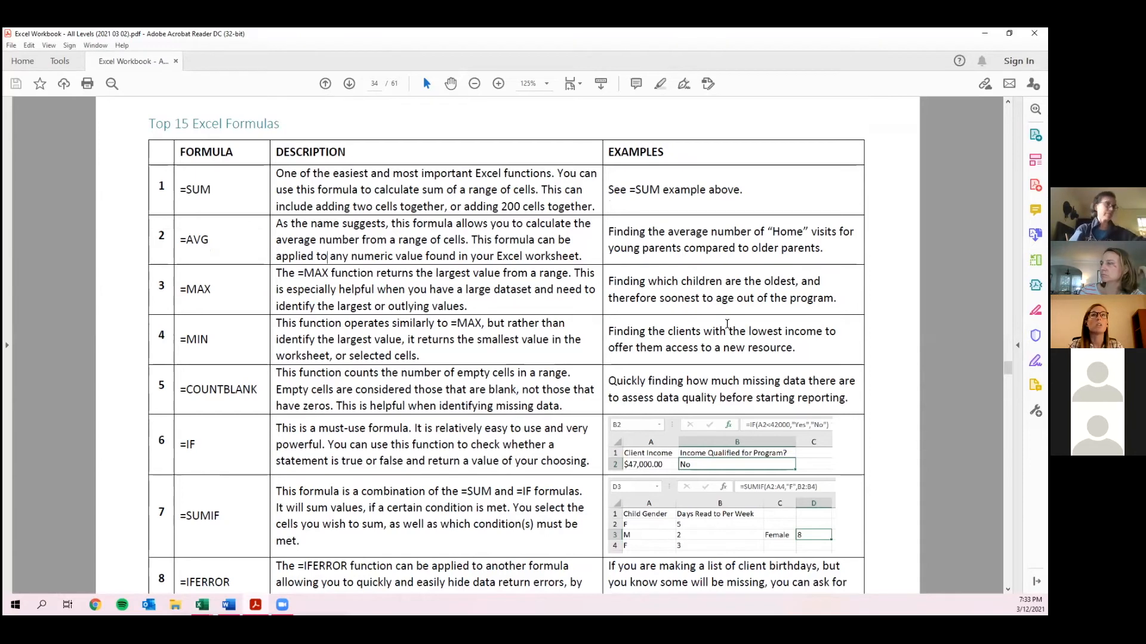
pyautogui.scroll(-1, 728, 326)
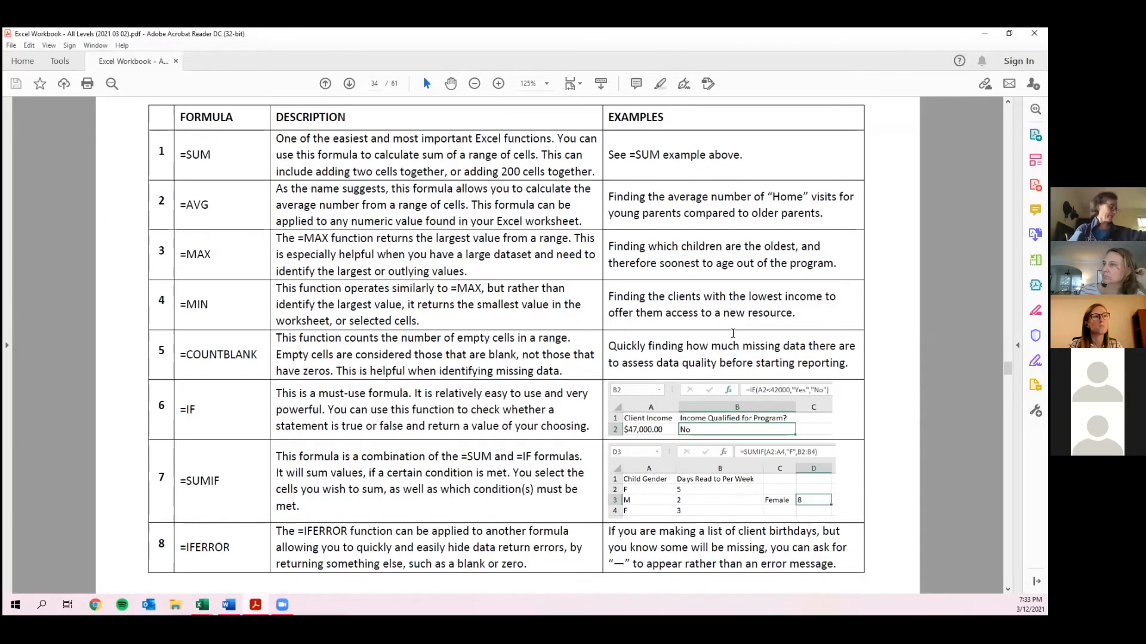
pyautogui.scroll(-3, 733, 333)
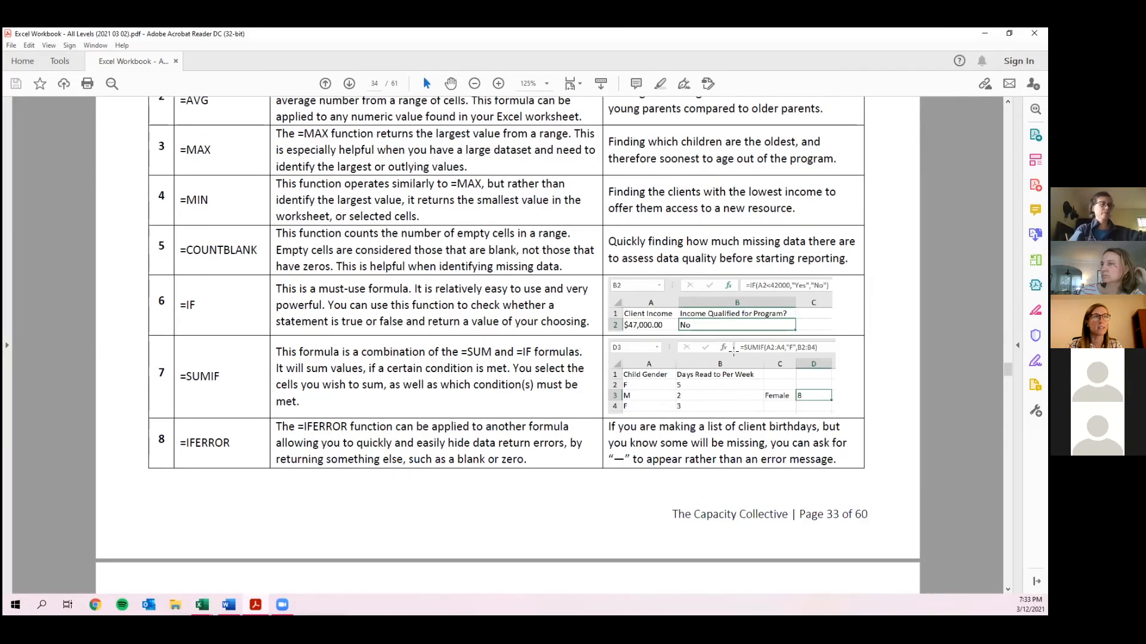
pyautogui.scroll(-4, 734, 352)
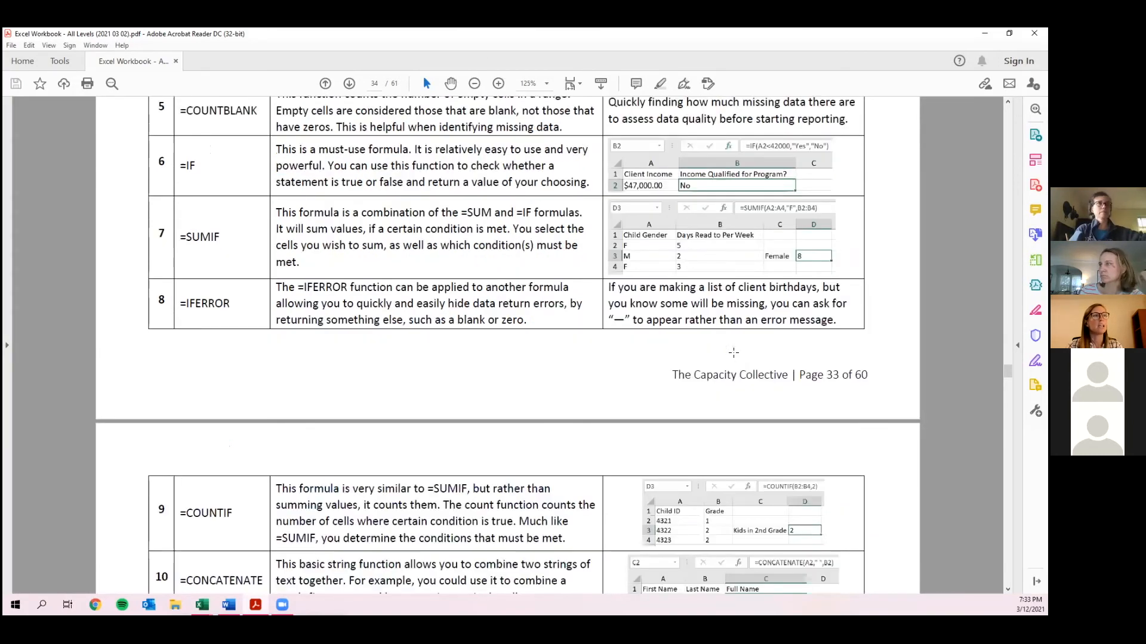
pyautogui.scroll(-11, 734, 352)
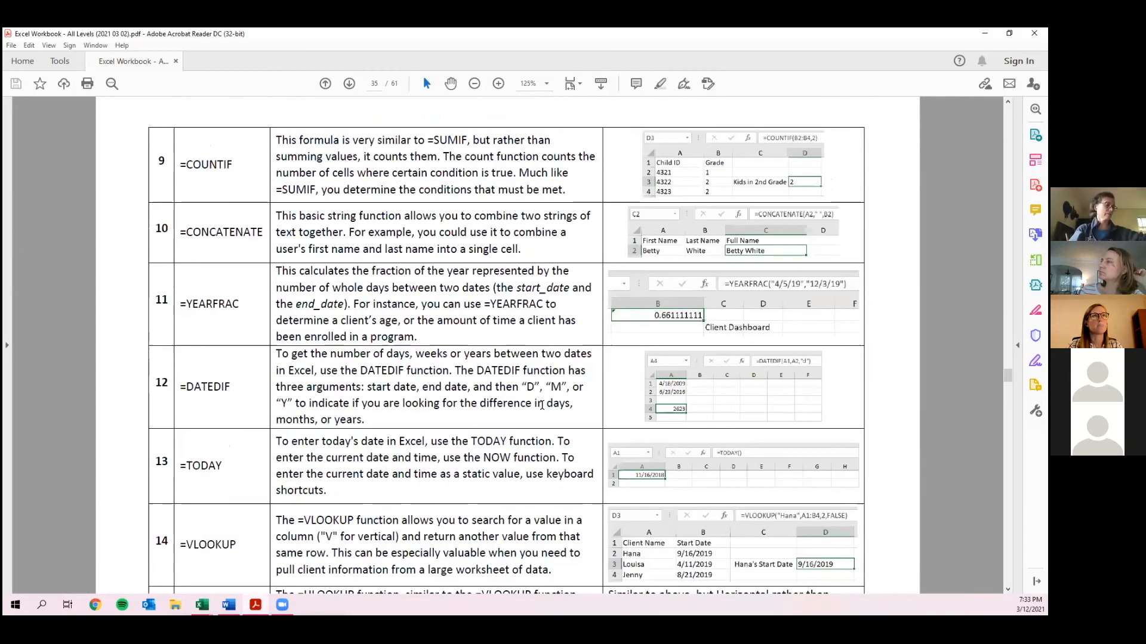
pyautogui.scroll(3, 541, 405)
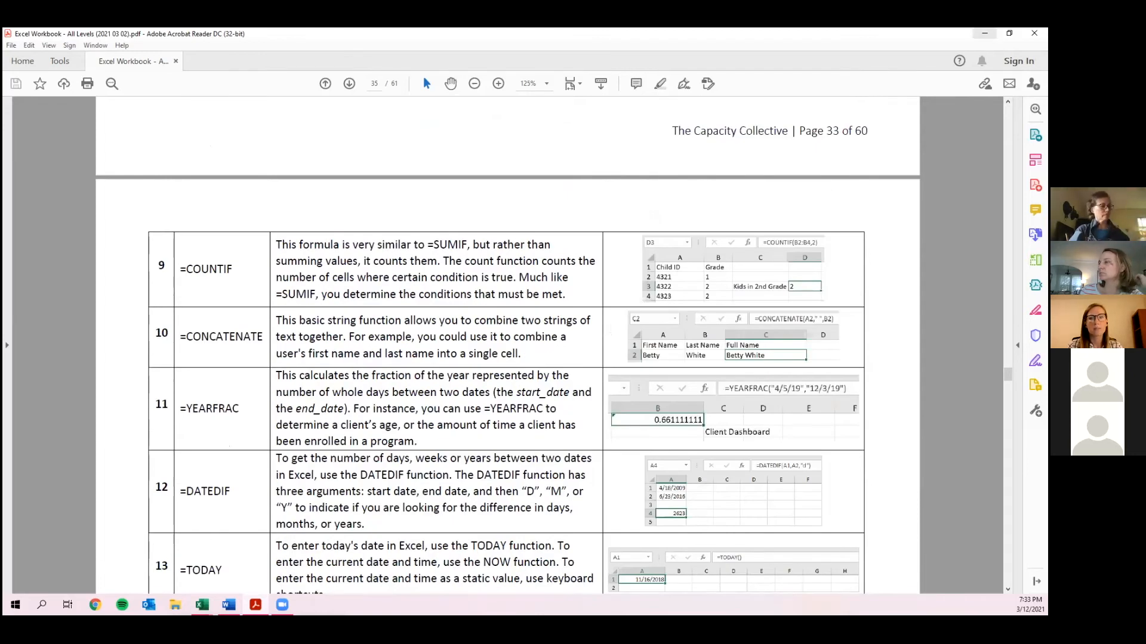
pyautogui.click(984, 33)
pyautogui.click(835, 269)
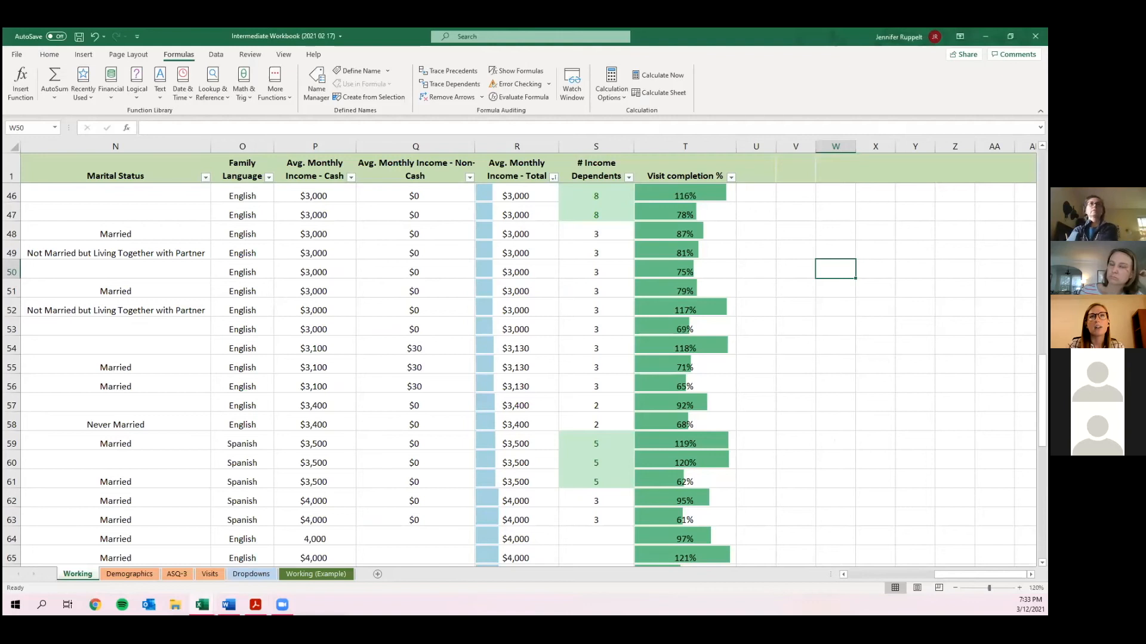
pyautogui.hotkey('alt', 'Tab')
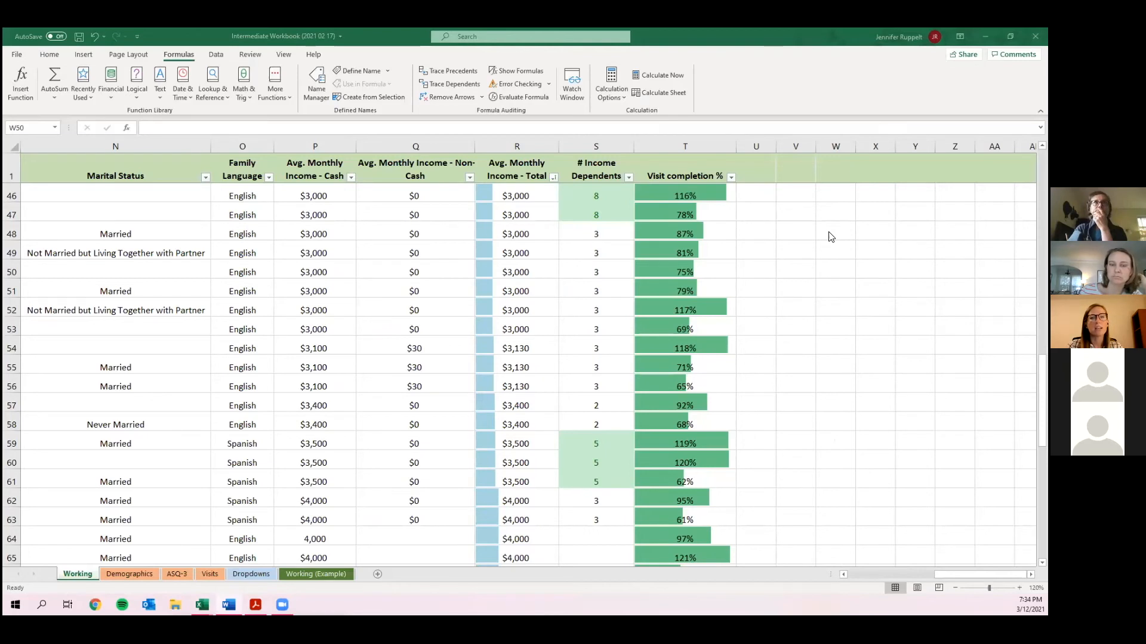
pyautogui.click(790, 272)
pyautogui.click(821, 245)
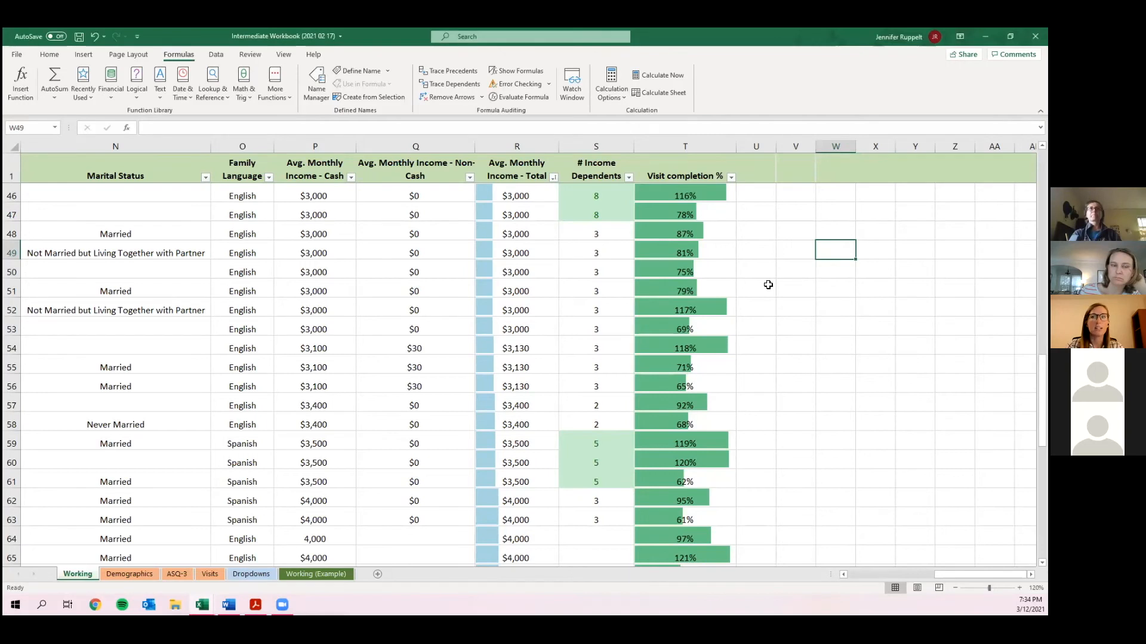
pyautogui.hotkey('alt', 'Tab')
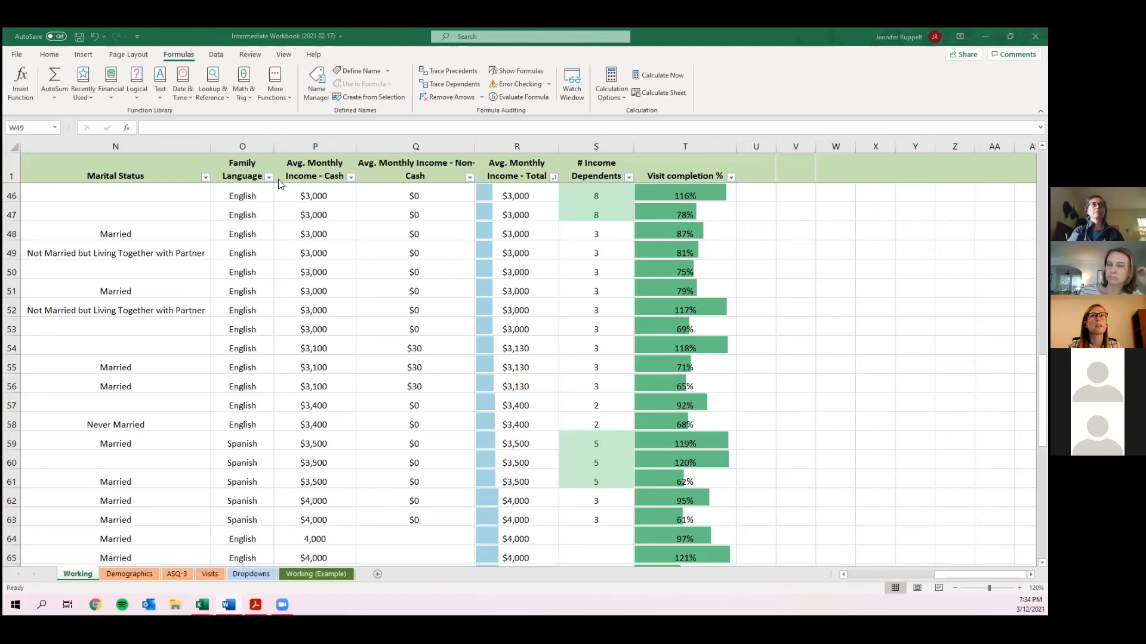
pyautogui.click(834, 252)
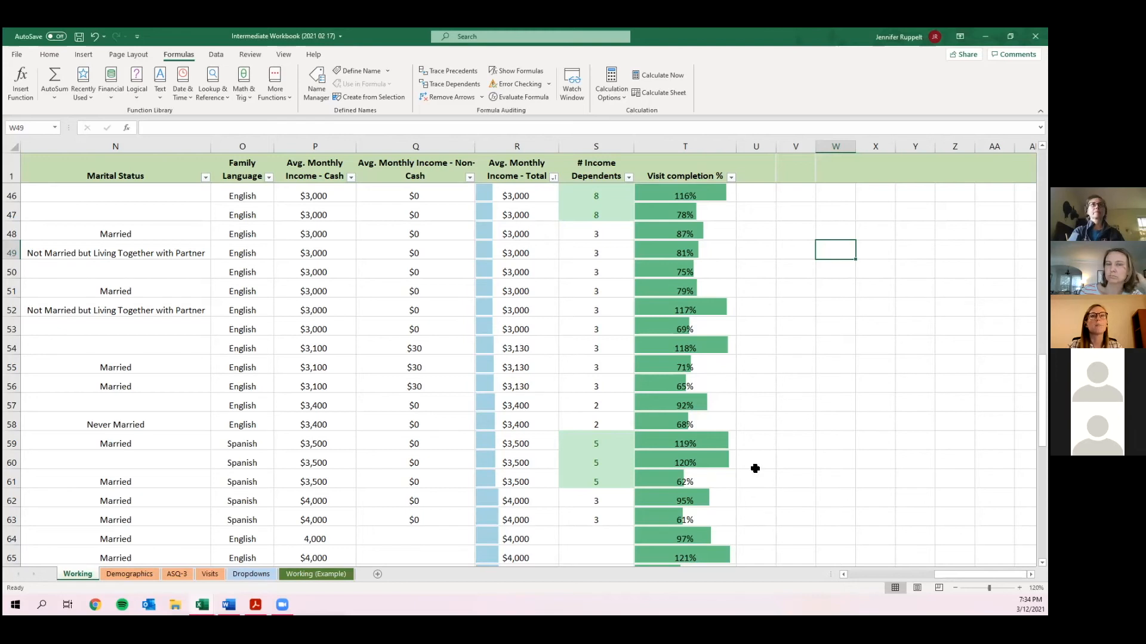
# Insert a blank column between the Ind. Language and Marital Status columns of the Working sheet.
pyautogui.click(844, 576)
pyautogui.click(844, 575)
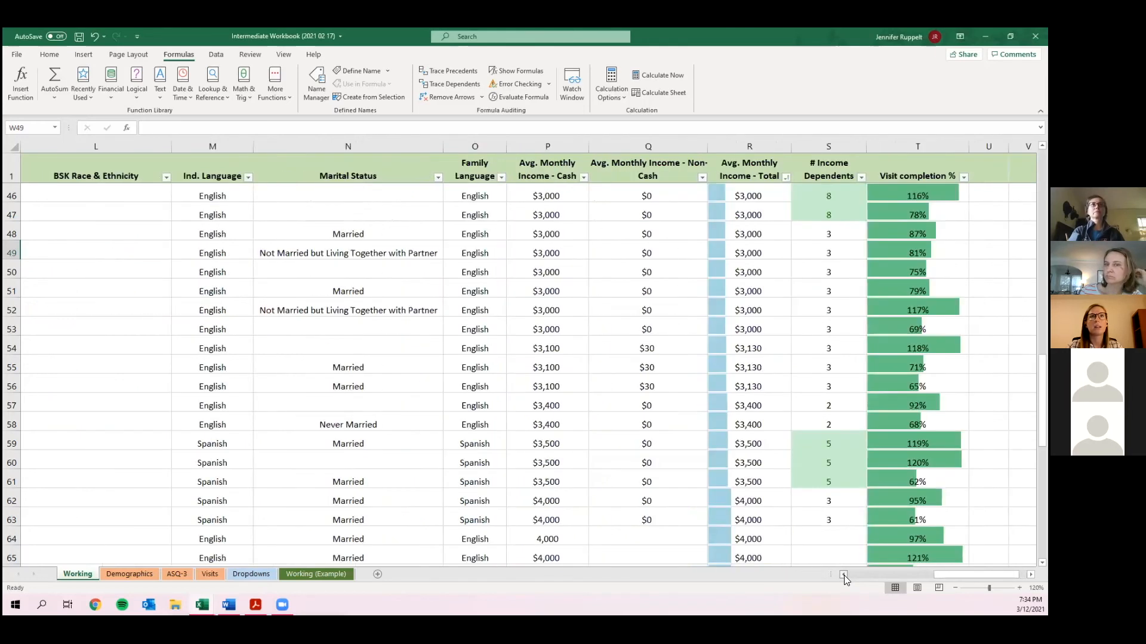
pyautogui.click(844, 575)
pyautogui.click(844, 575)
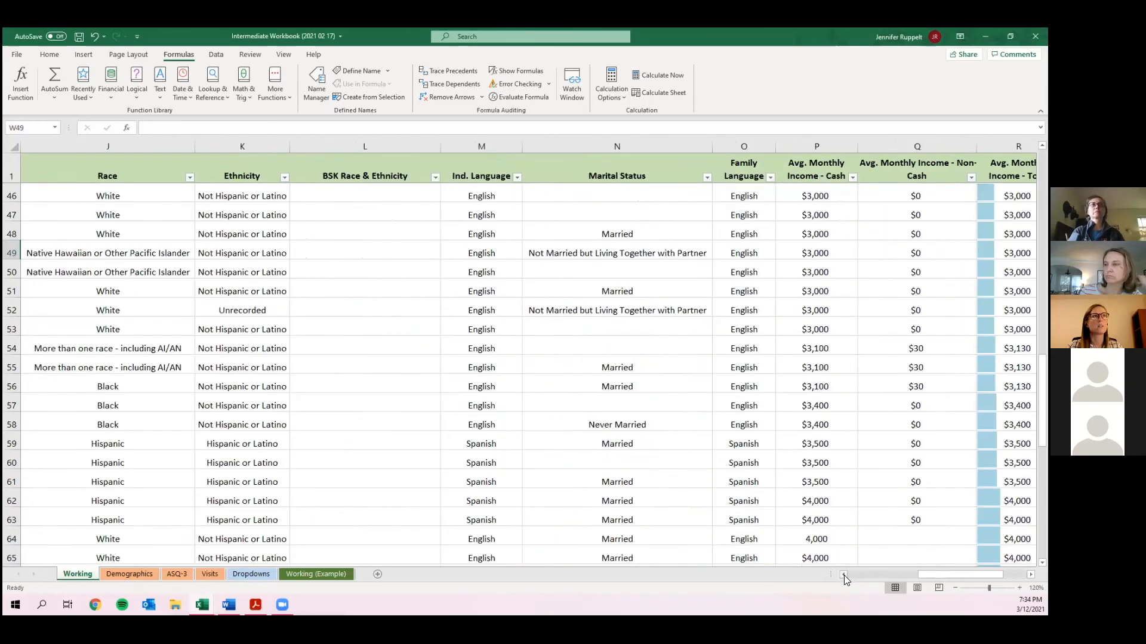
pyautogui.click(843, 575)
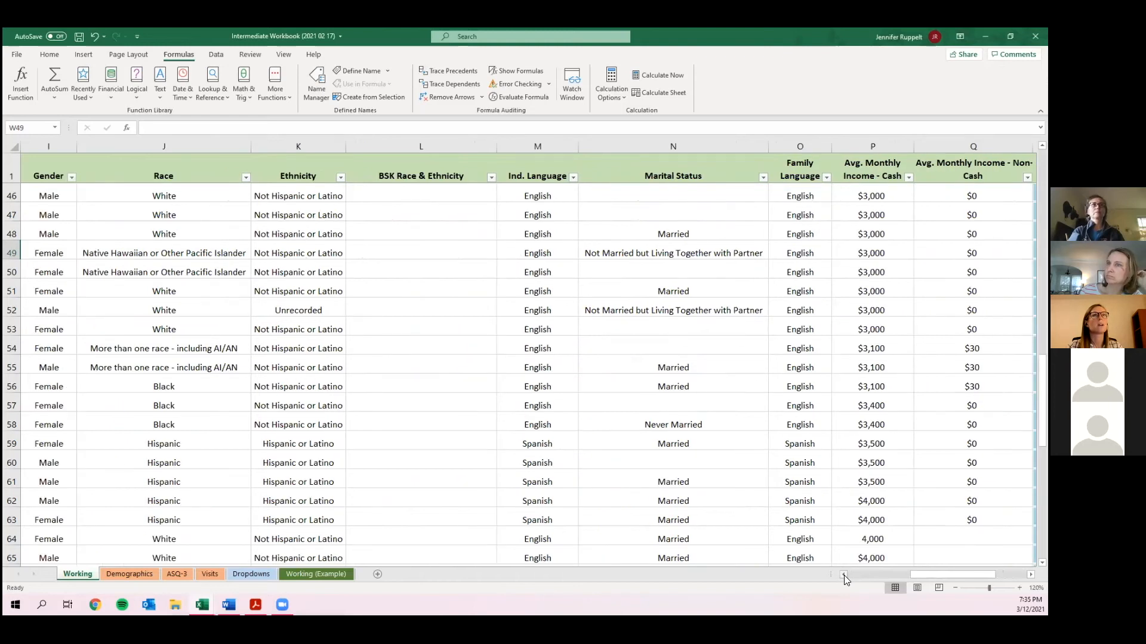
pyautogui.click(843, 575)
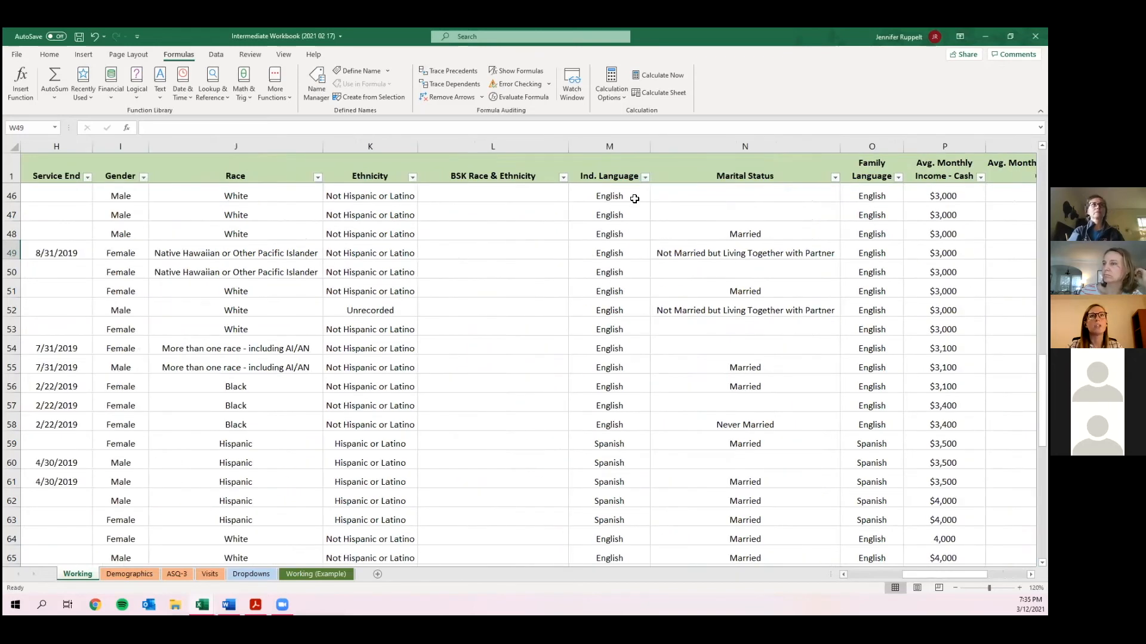
pyautogui.click(634, 196)
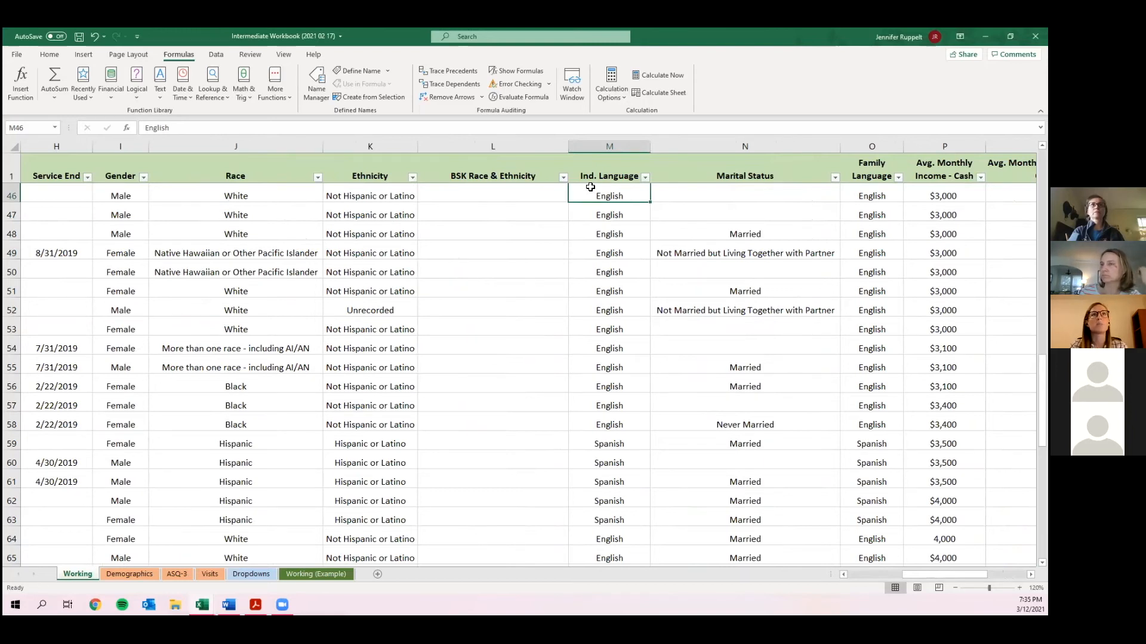
pyautogui.click(669, 146)
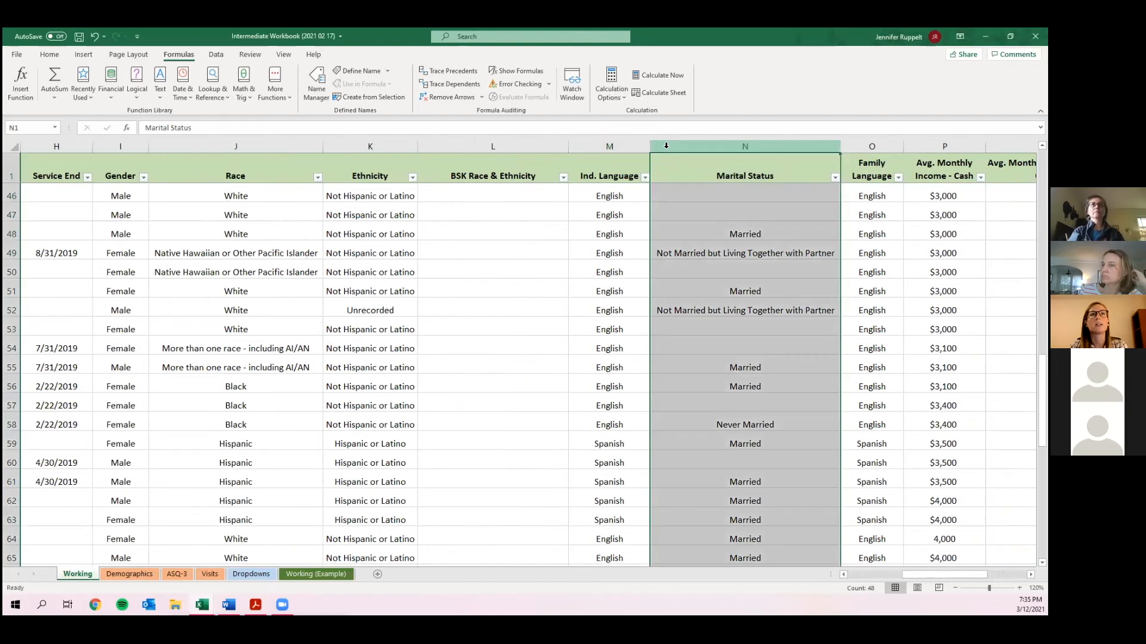
pyautogui.rightClick(667, 147)
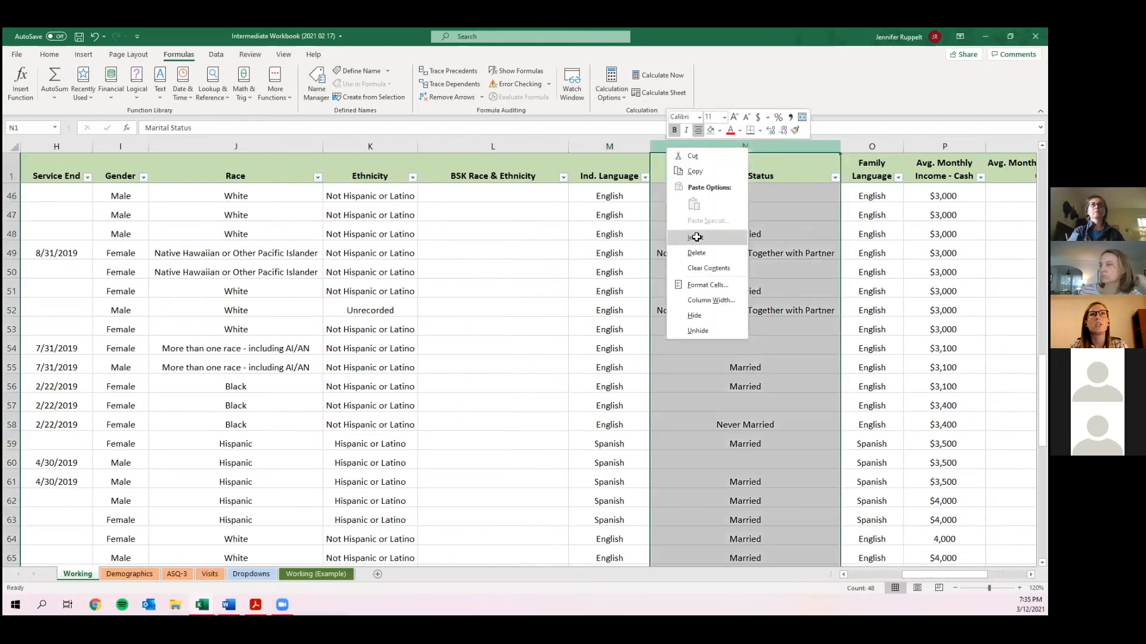
pyautogui.click(692, 233)
# Enter the heading "Interpreter Needed?" in cell N1 of the blank column beside Ind. Language.
pyautogui.click(662, 188)
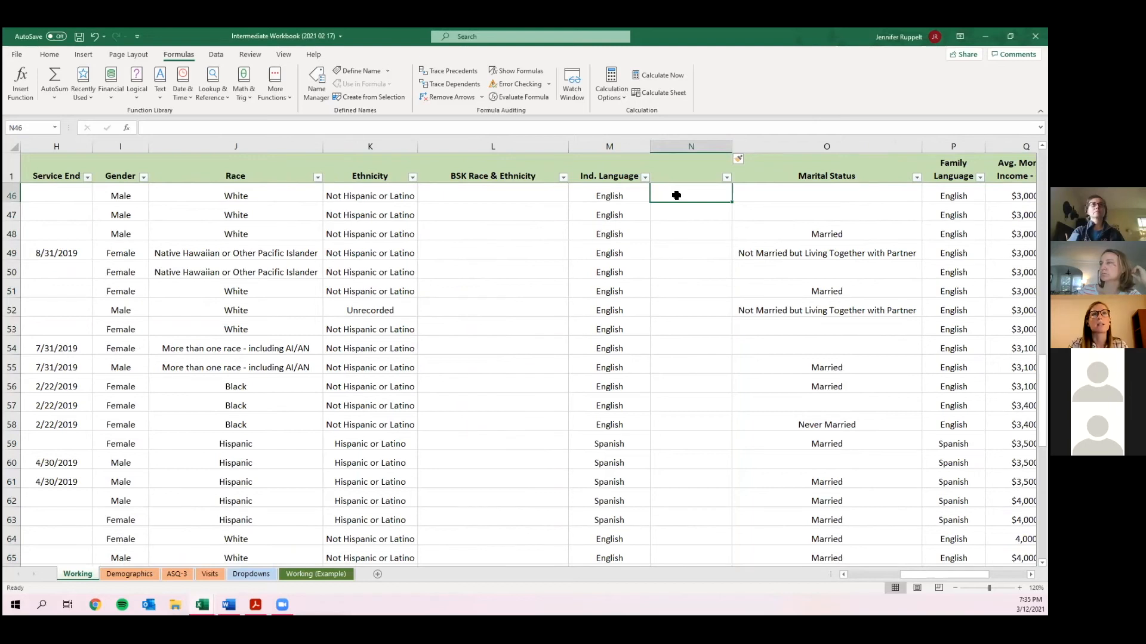
pyautogui.click(676, 174)
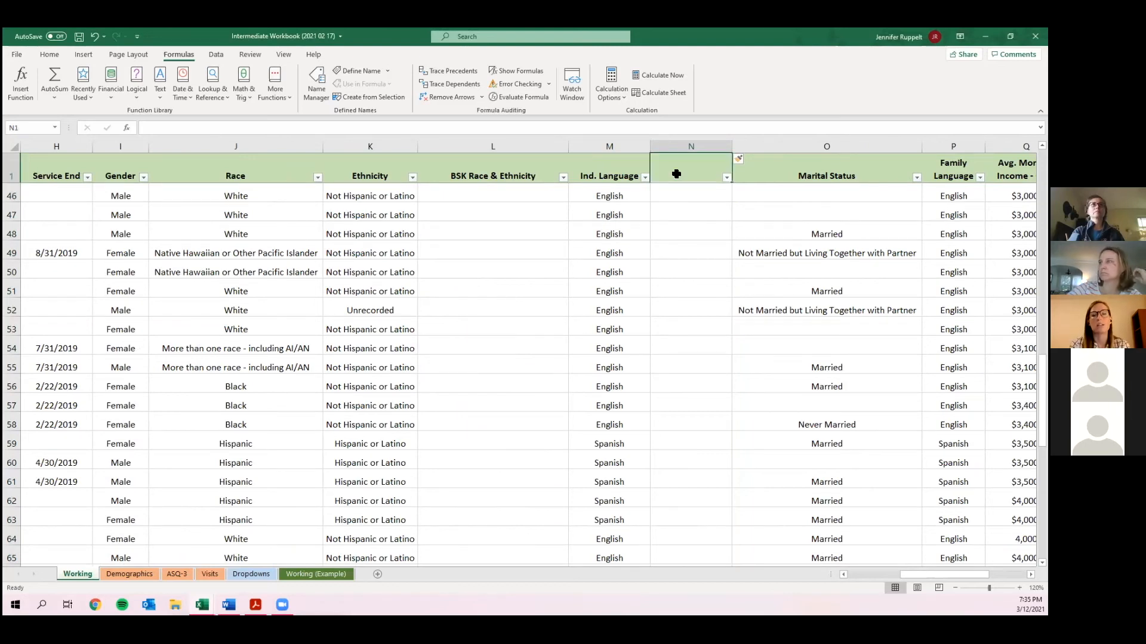
pyautogui.write('Inter')
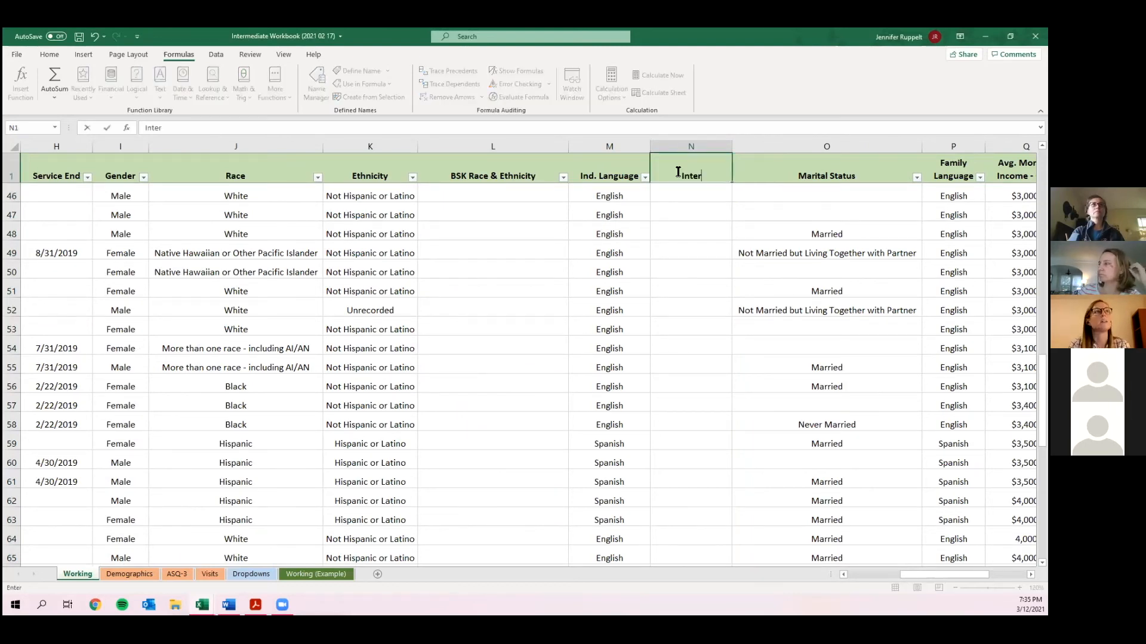
pyautogui.write('preter Need')
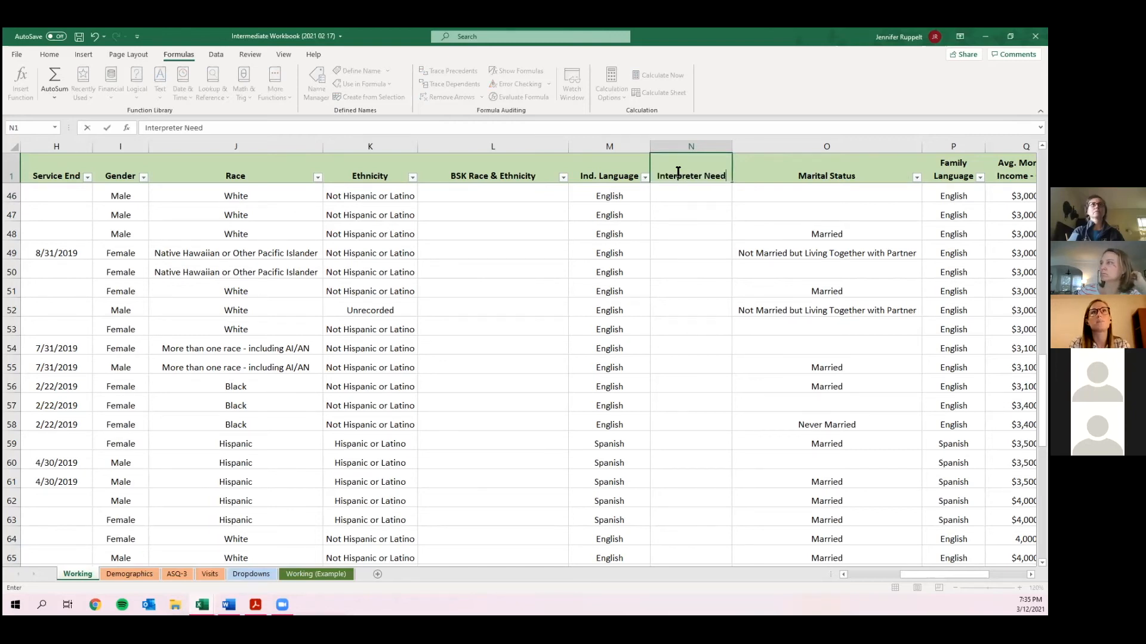
pyautogui.write('ed?')
pyautogui.press('Return')
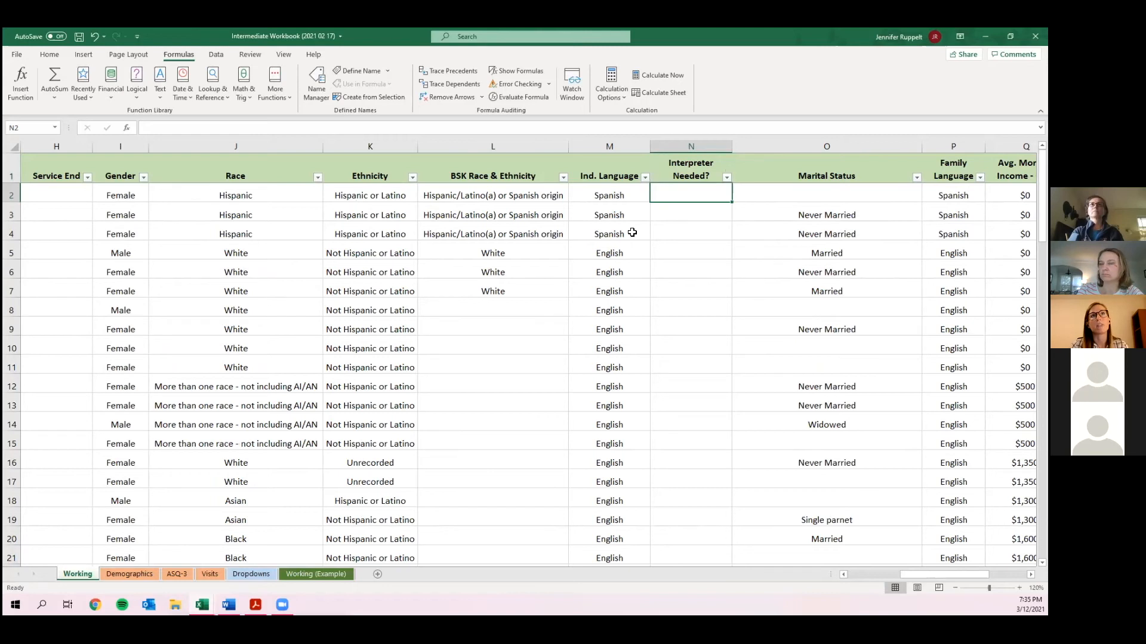
pyautogui.click(619, 253)
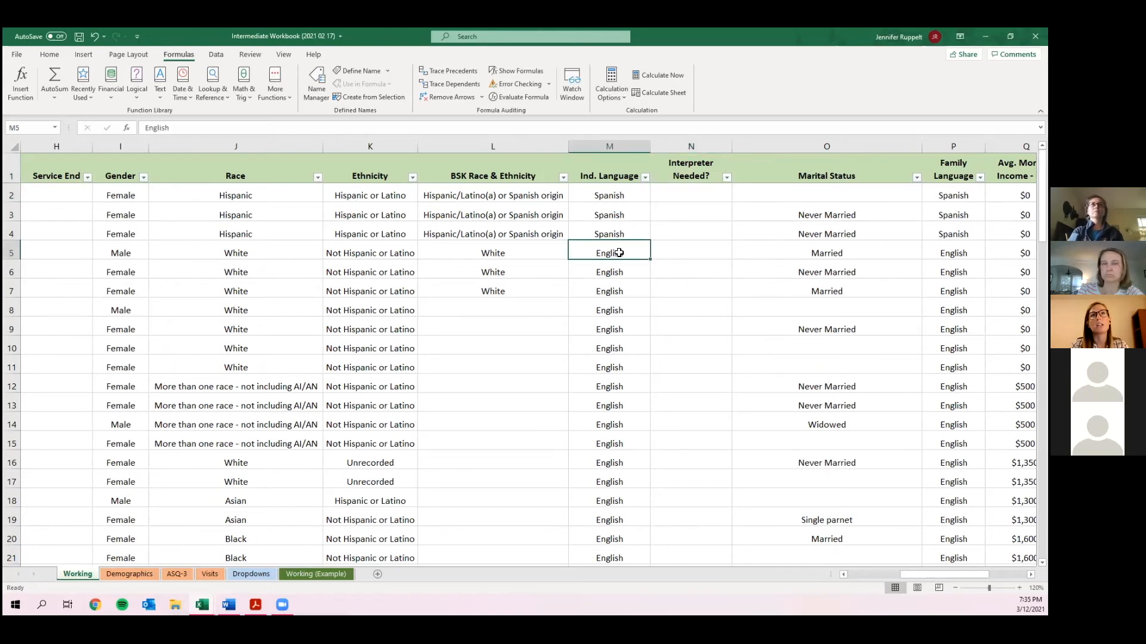
pyautogui.click(689, 253)
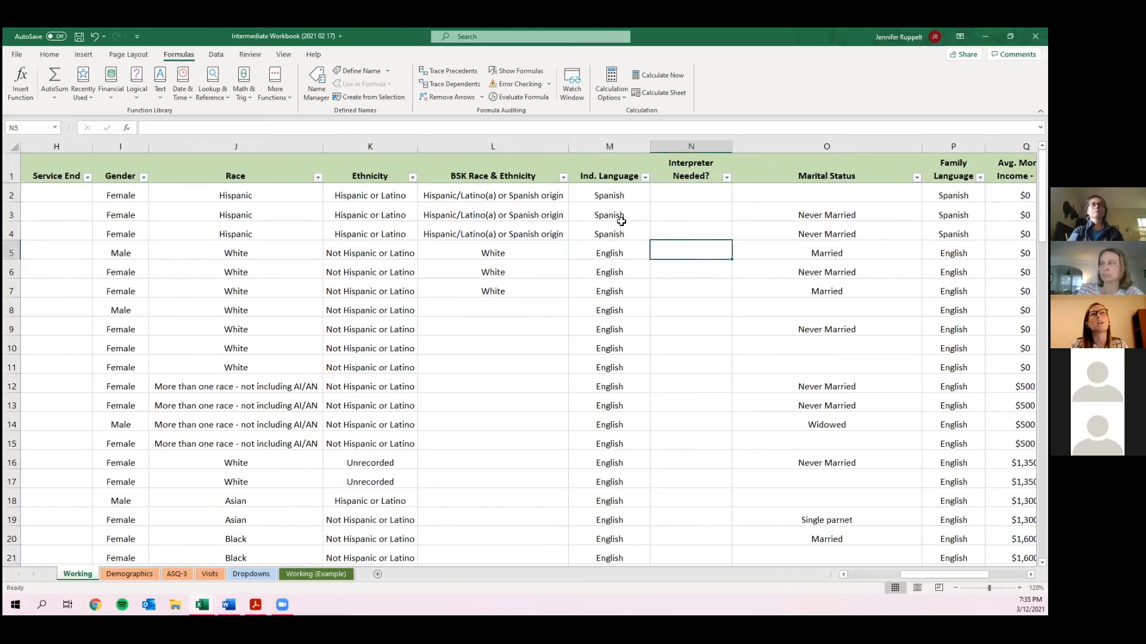
pyautogui.click(645, 231)
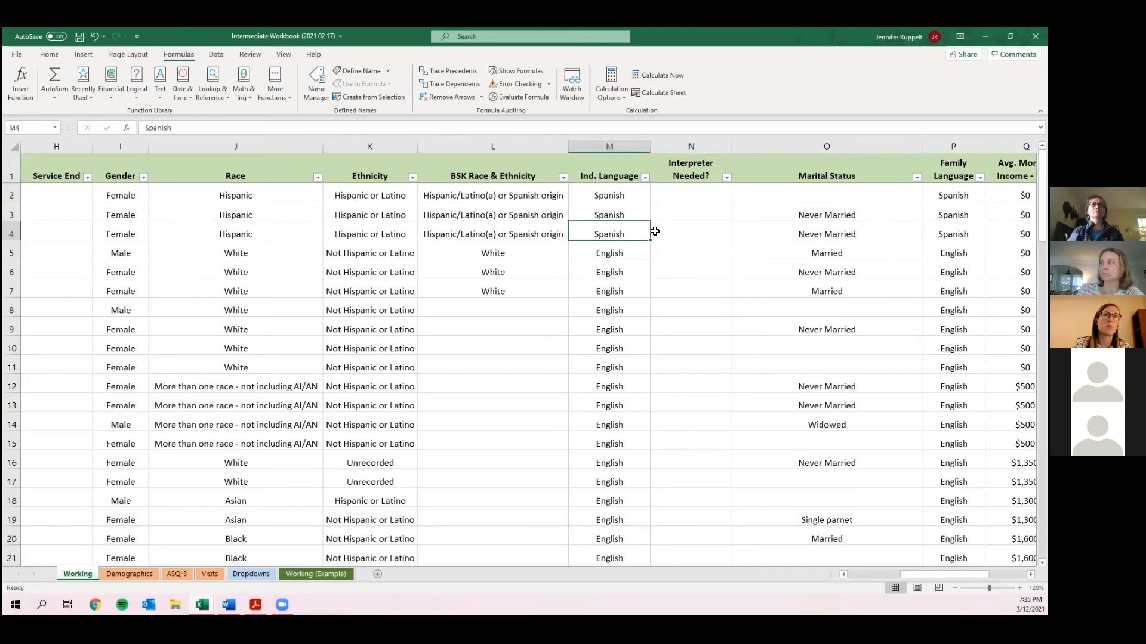
pyautogui.click(655, 231)
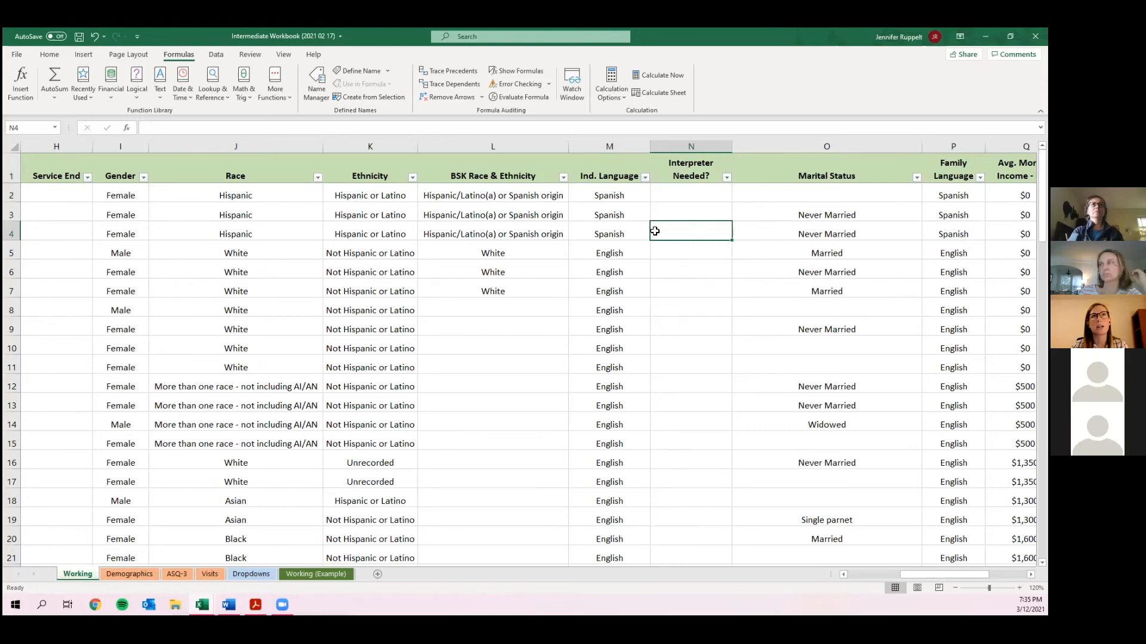
# Search the function list for "if" and insert the IF function in cell N2 under Interpreter Needed?
pyautogui.click(673, 194)
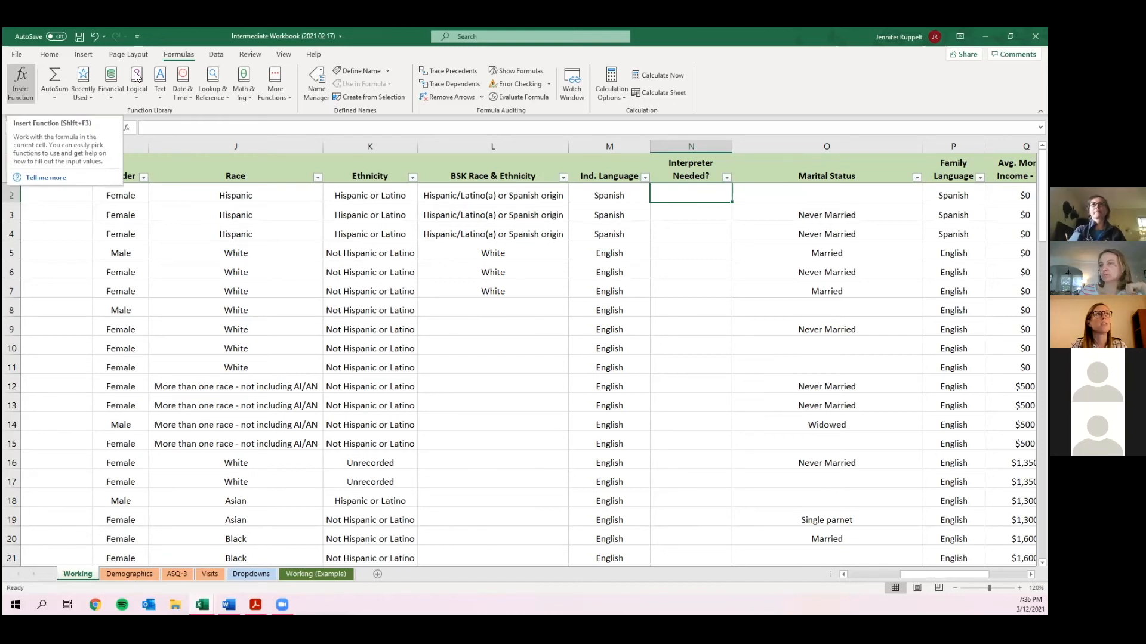
pyautogui.click(18, 83)
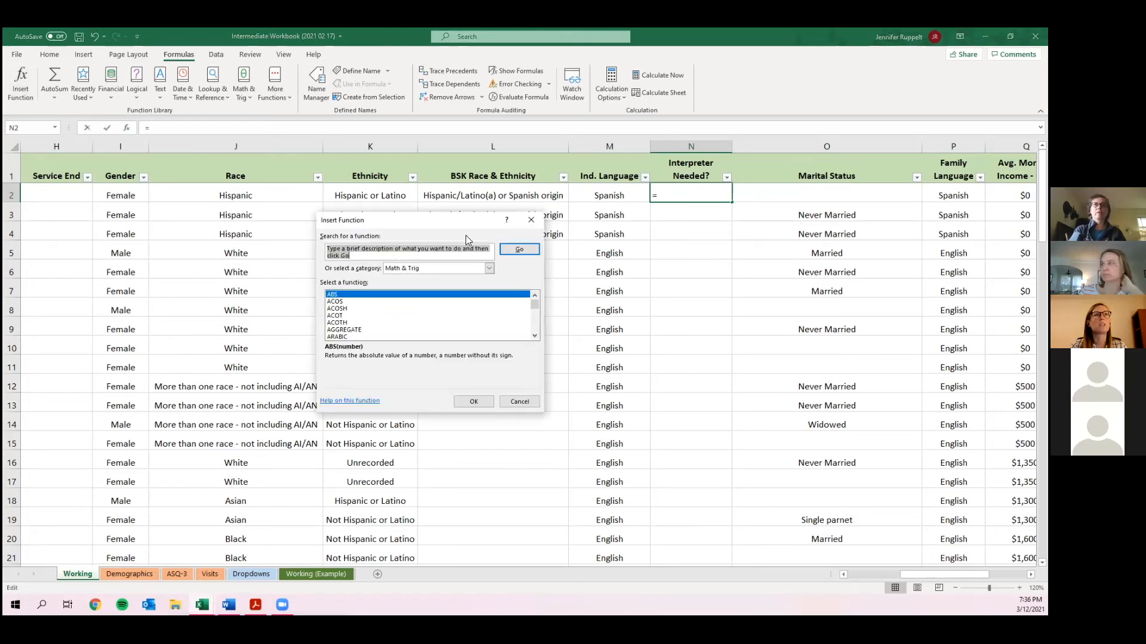
pyautogui.moveTo(378, 220); pyautogui.dragTo(427, 251)
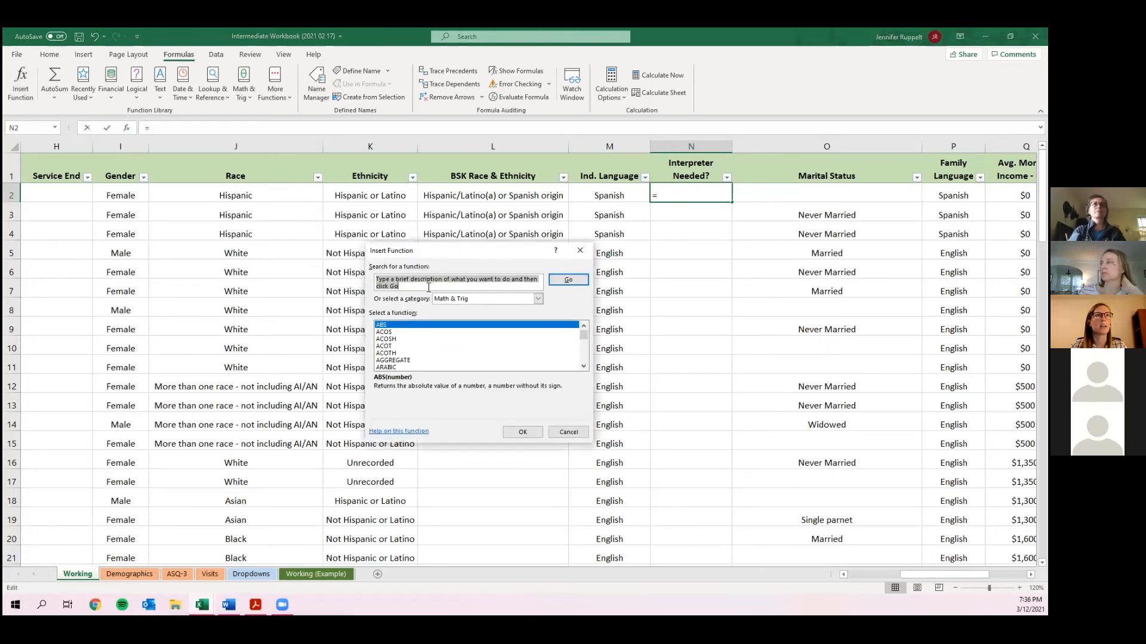
pyautogui.click(407, 287)
pyautogui.tripleClick(405, 289)
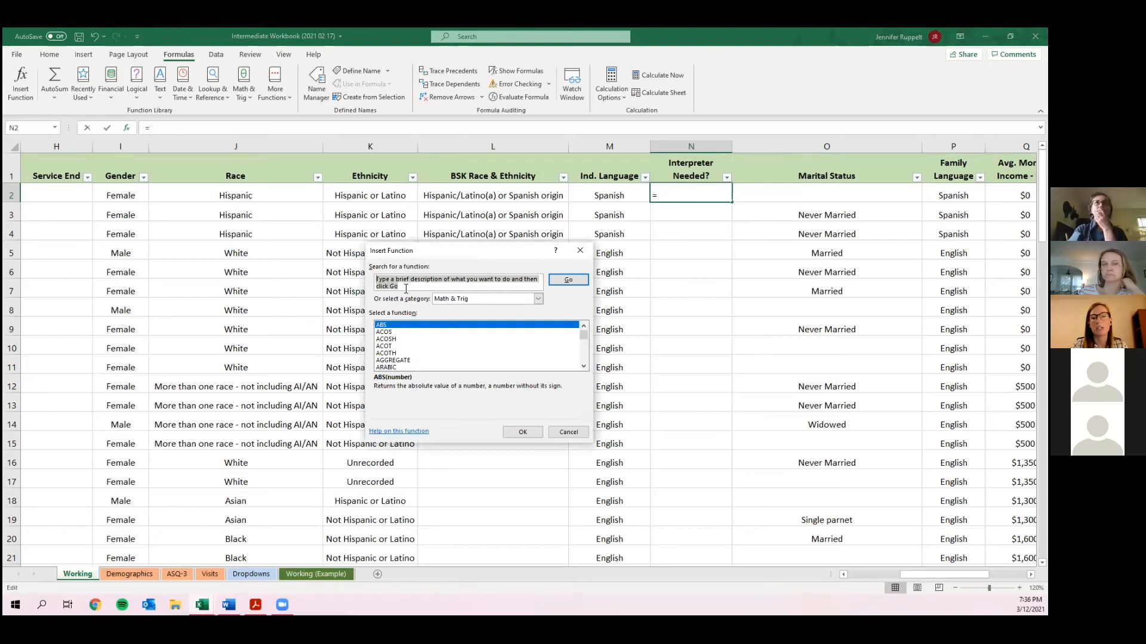
pyautogui.write('if')
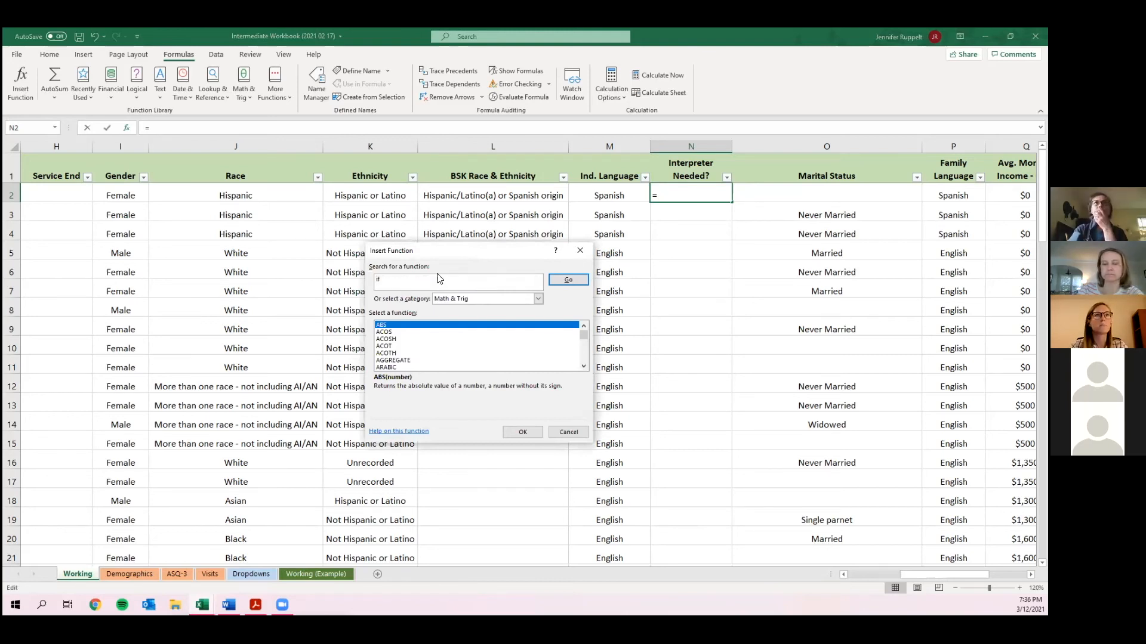
pyautogui.click(552, 277)
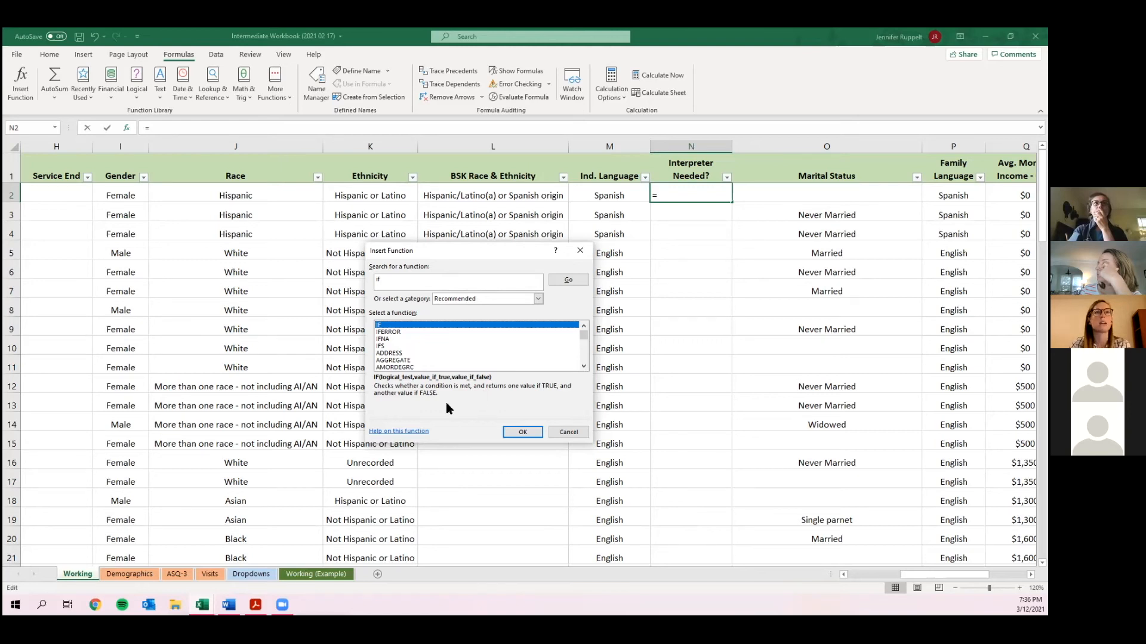
pyautogui.click(524, 431)
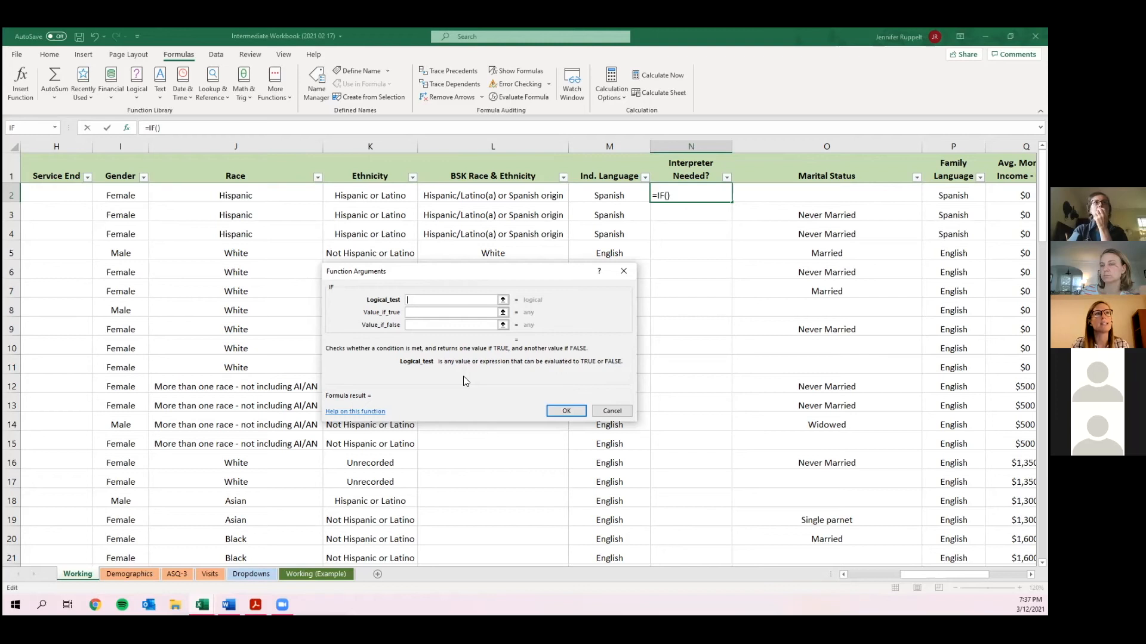
# Review the IF function's three arguments and set its logical test to M2="English".
pyautogui.click(448, 312)
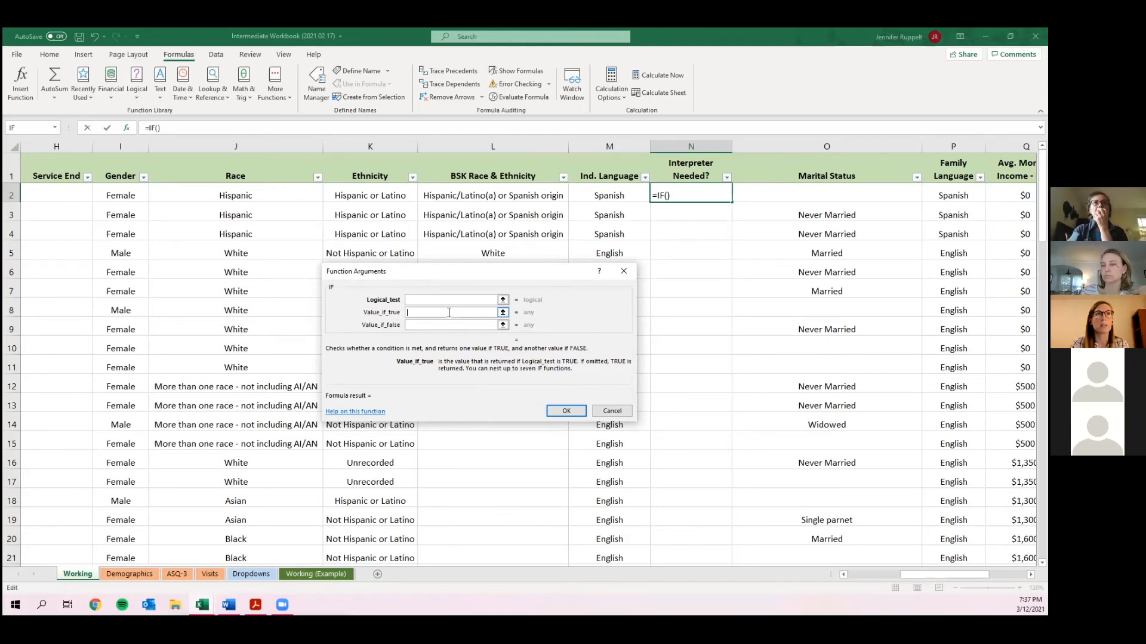
pyautogui.click(443, 326)
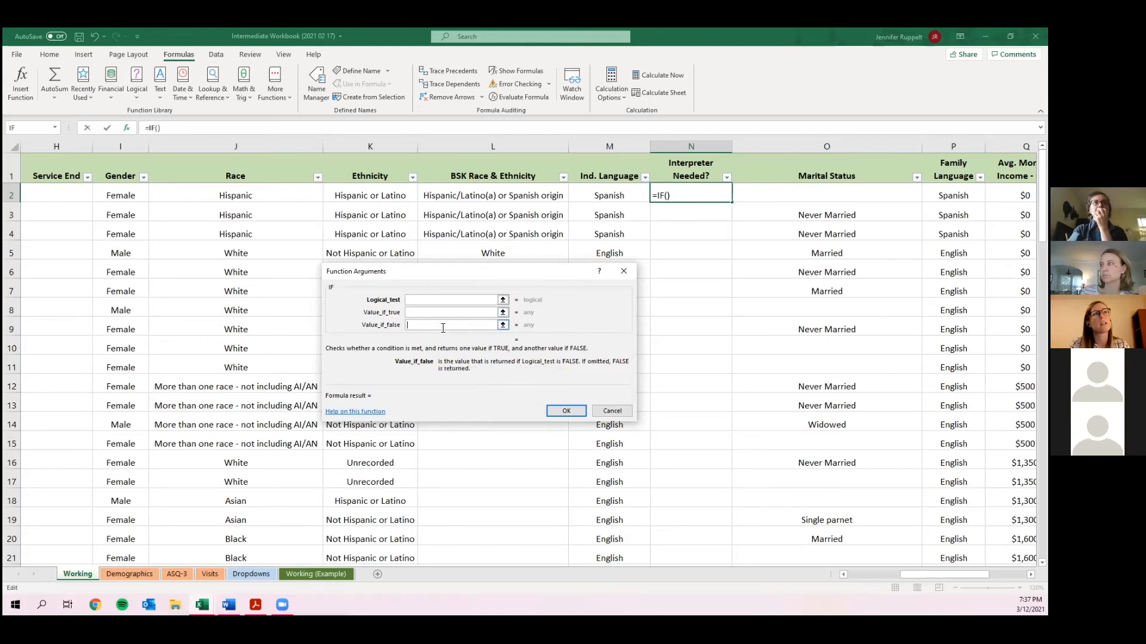
pyautogui.click(448, 299)
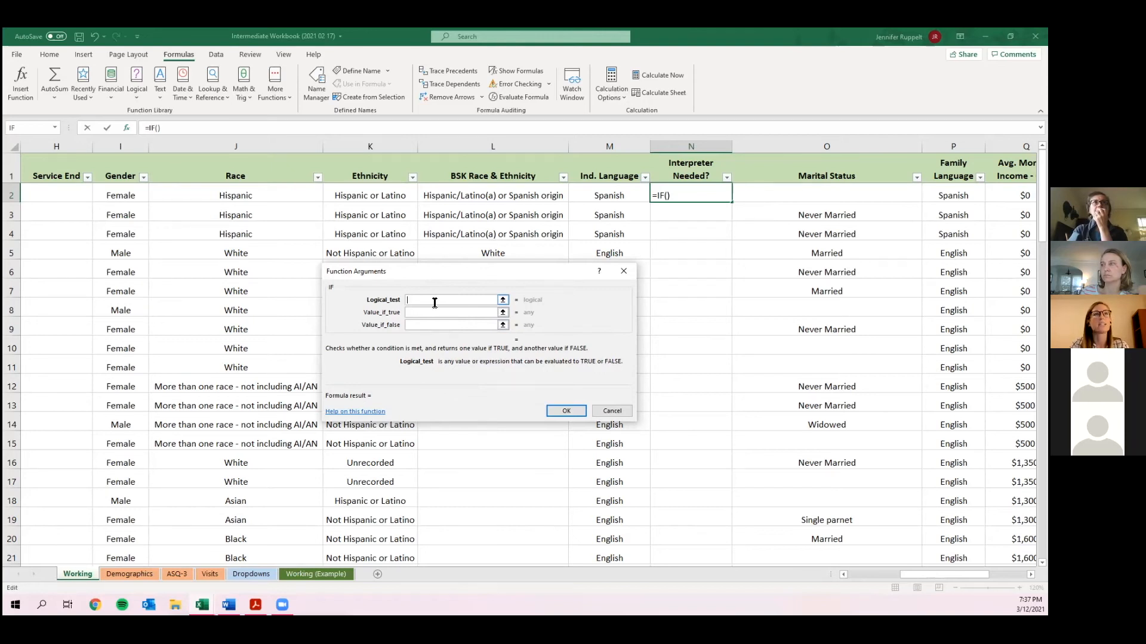
pyautogui.click(610, 196)
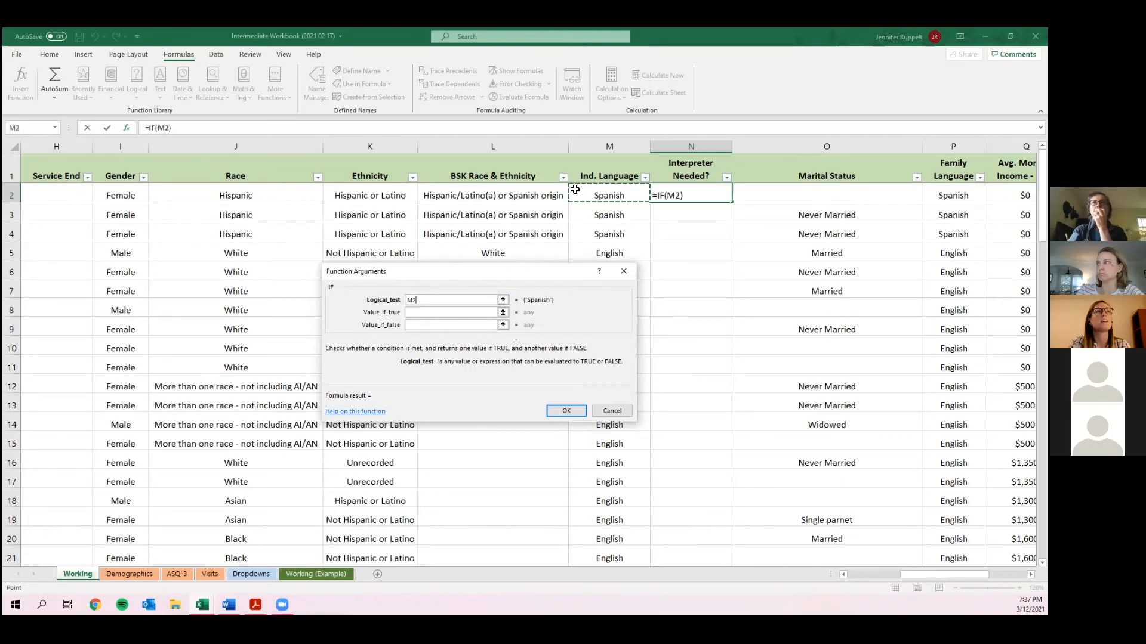
pyautogui.click(436, 301)
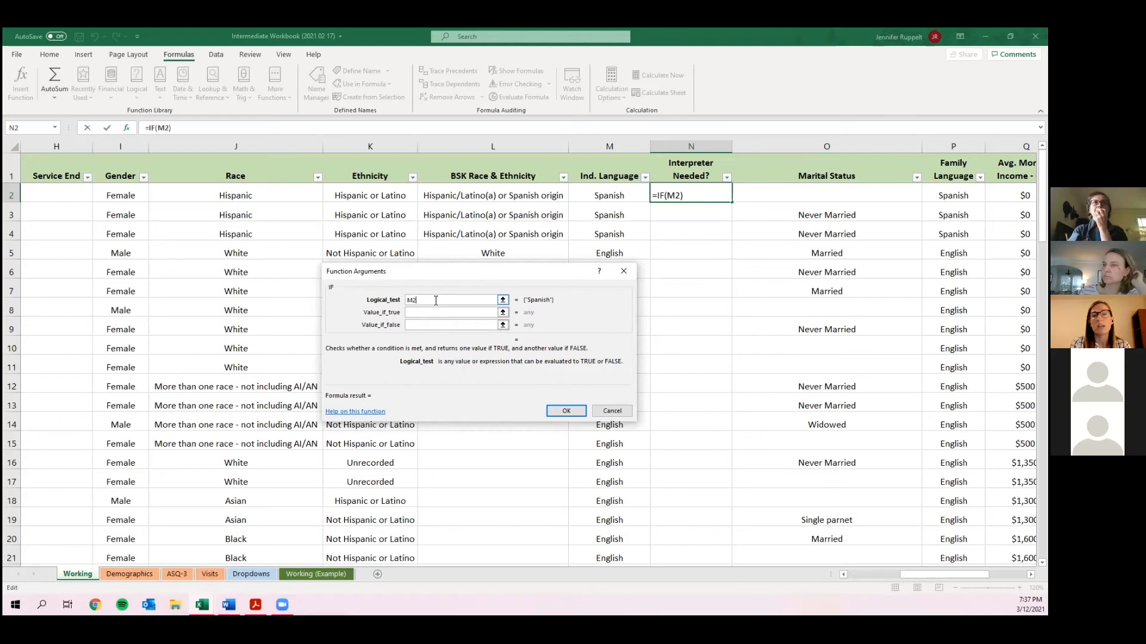
pyautogui.write('=')
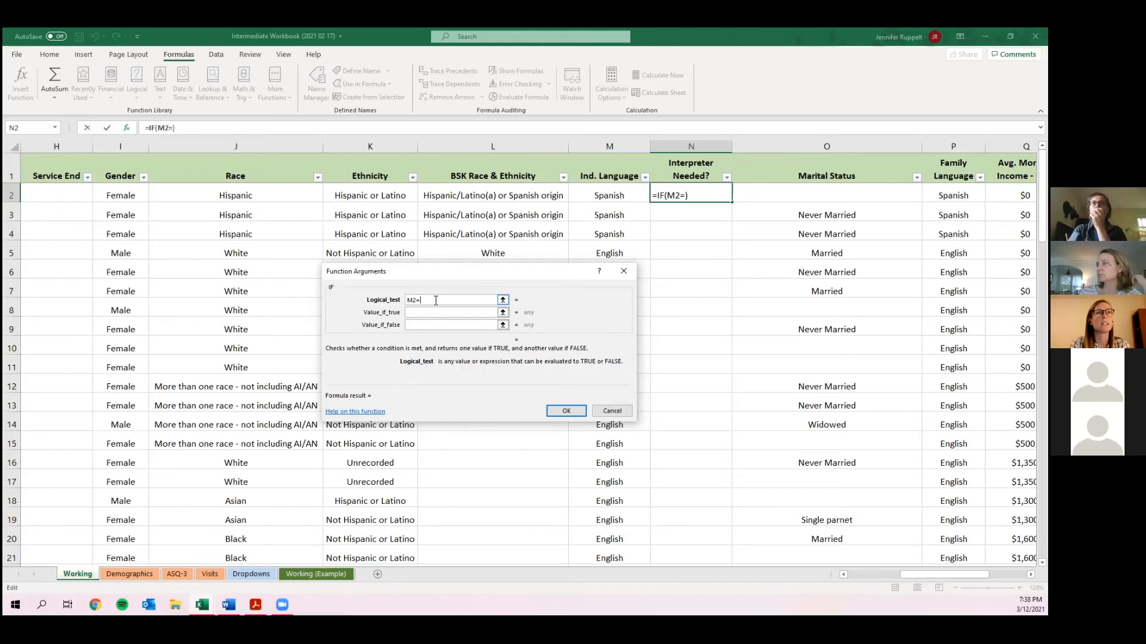
pyautogui.write('"')
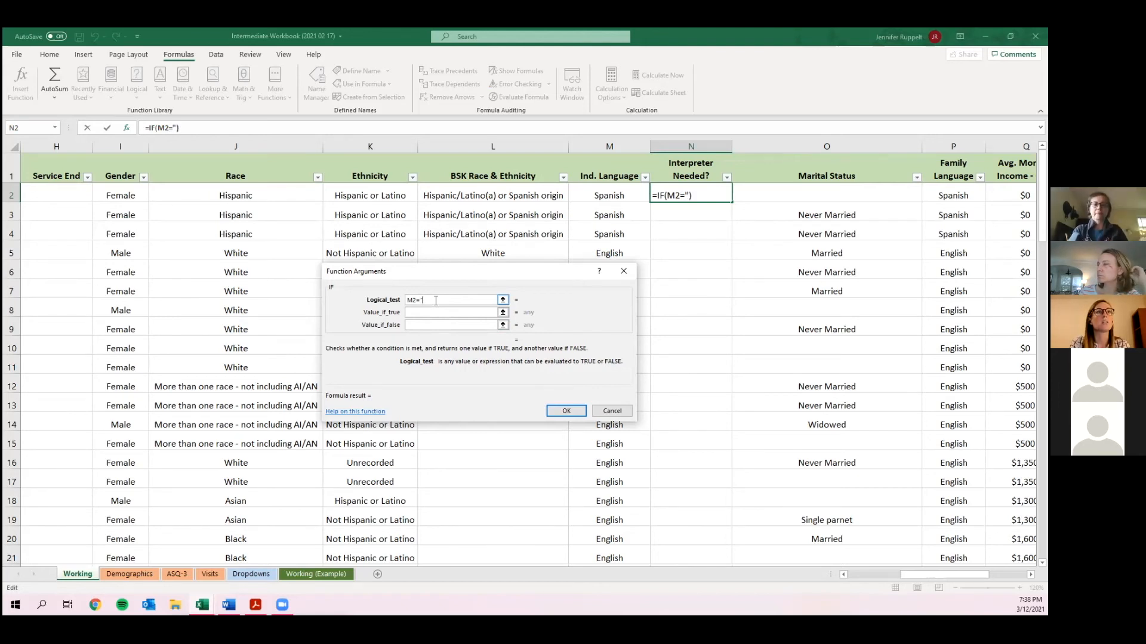
pyautogui.write('Engli')
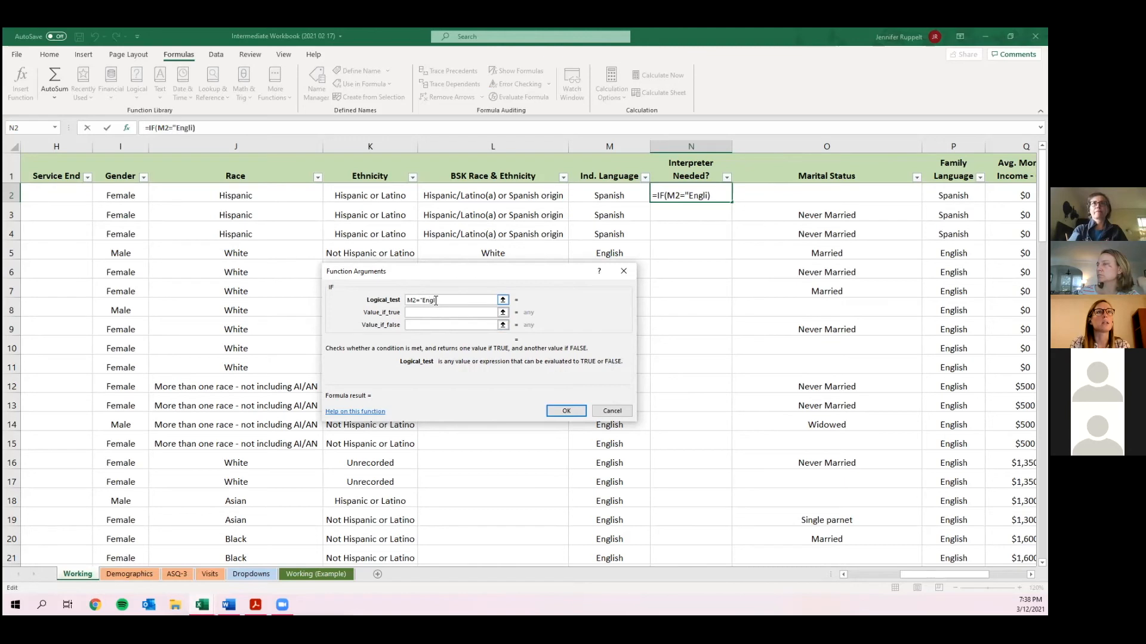
pyautogui.write('sh"')
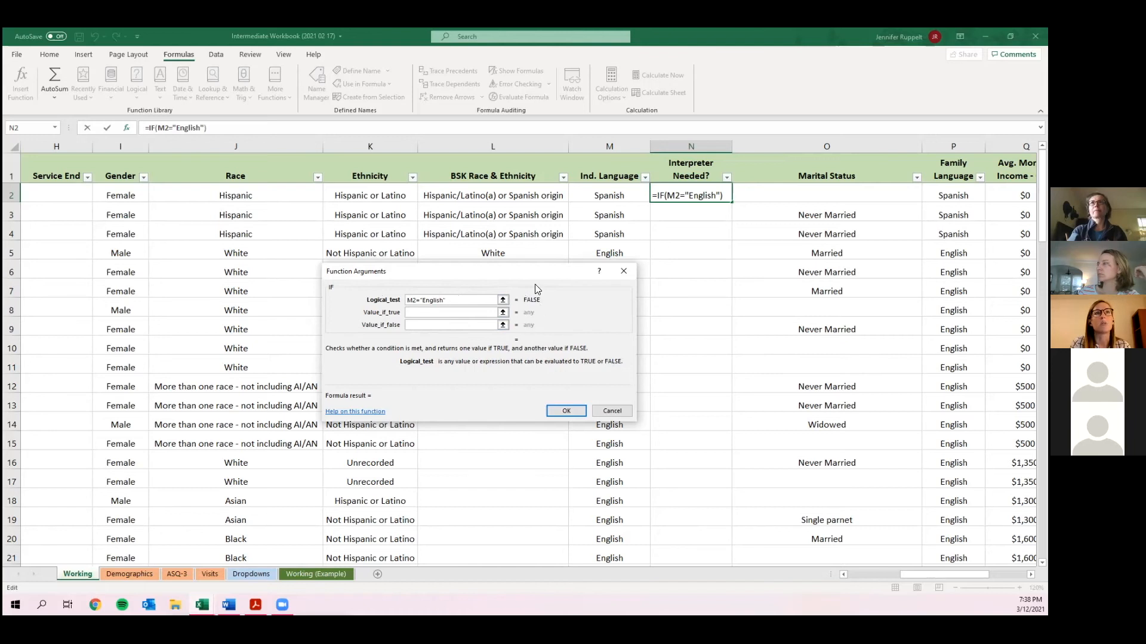
# Set the IF function's value if true to a quoted dash, "-".
pyautogui.click(456, 313)
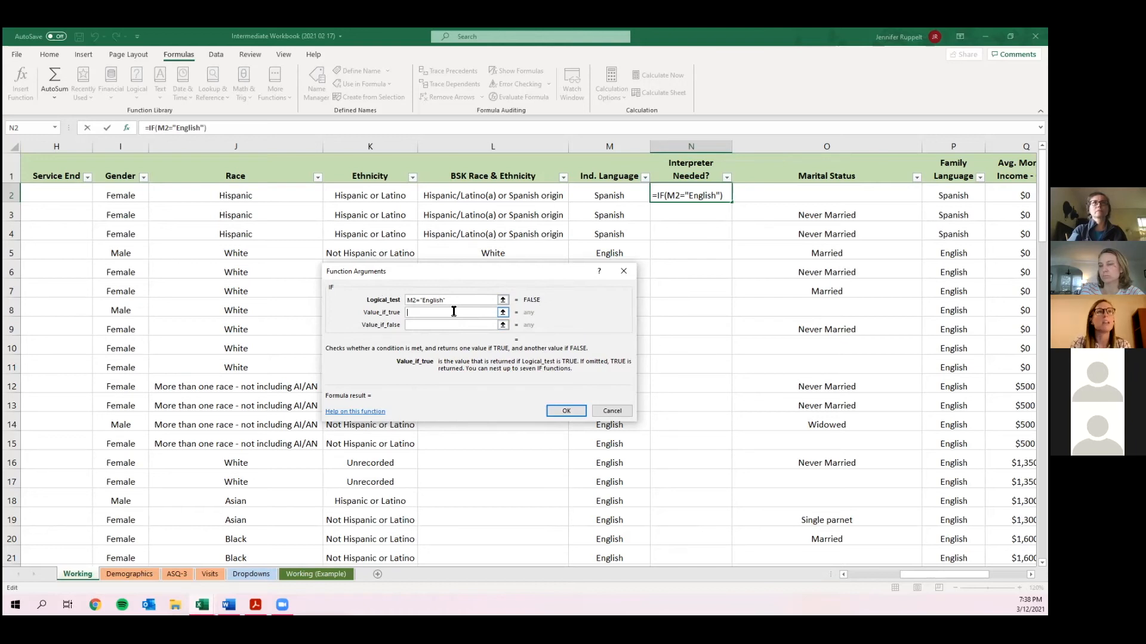
pyautogui.write('"')
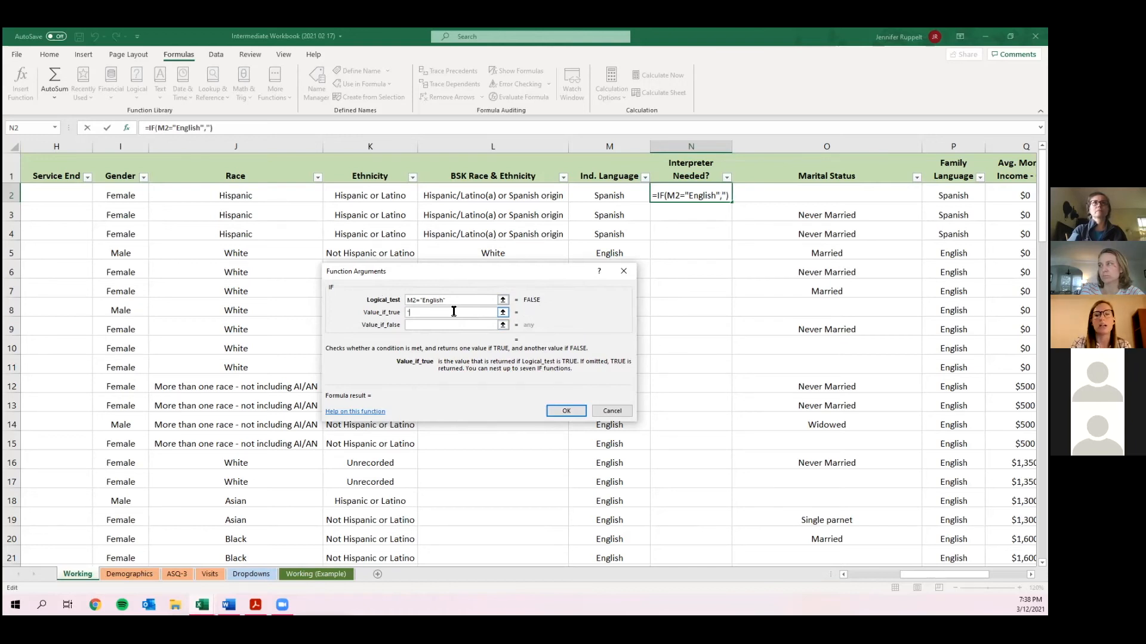
pyautogui.write('-')
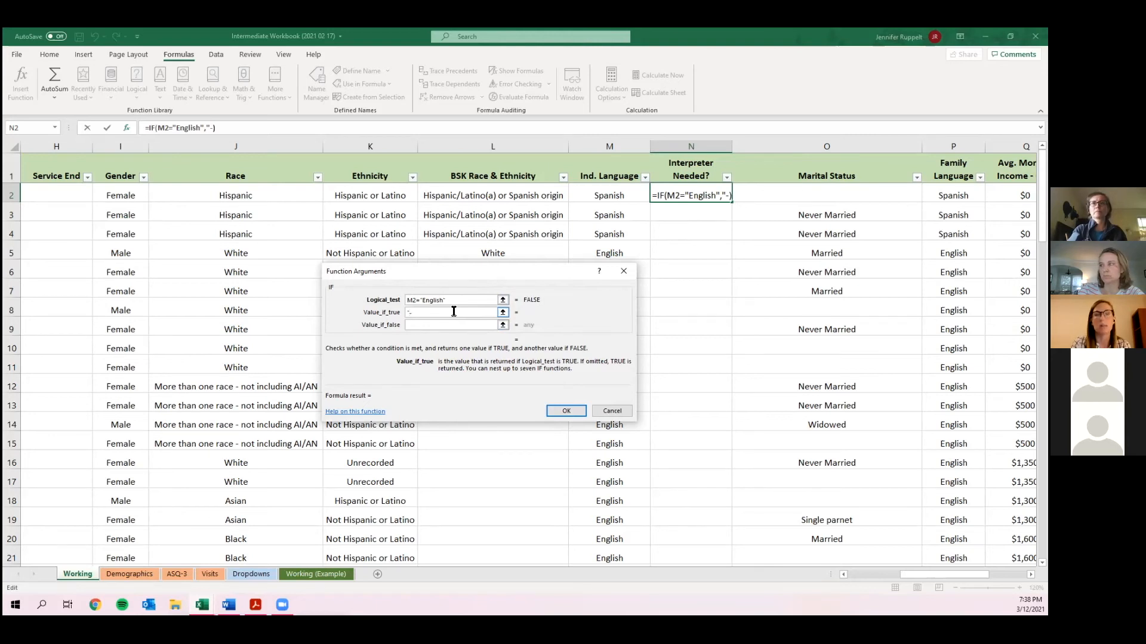
pyautogui.write('"')
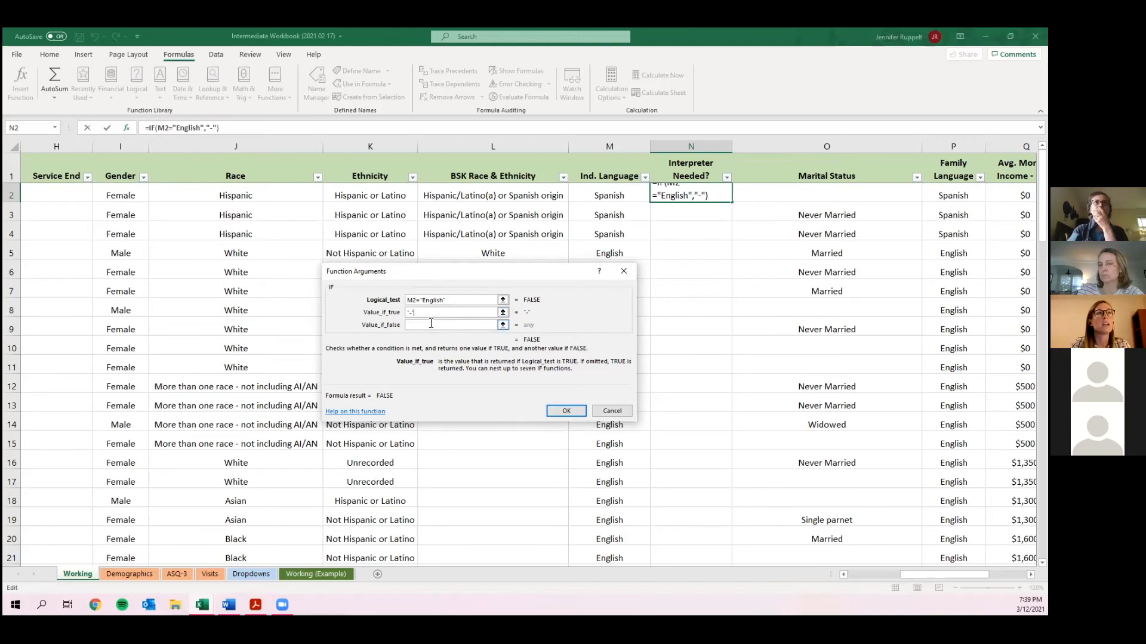
# Set the IF function's value if false to "Yes, interpreter needed" and complete the formula in N2.
pyautogui.click(431, 323)
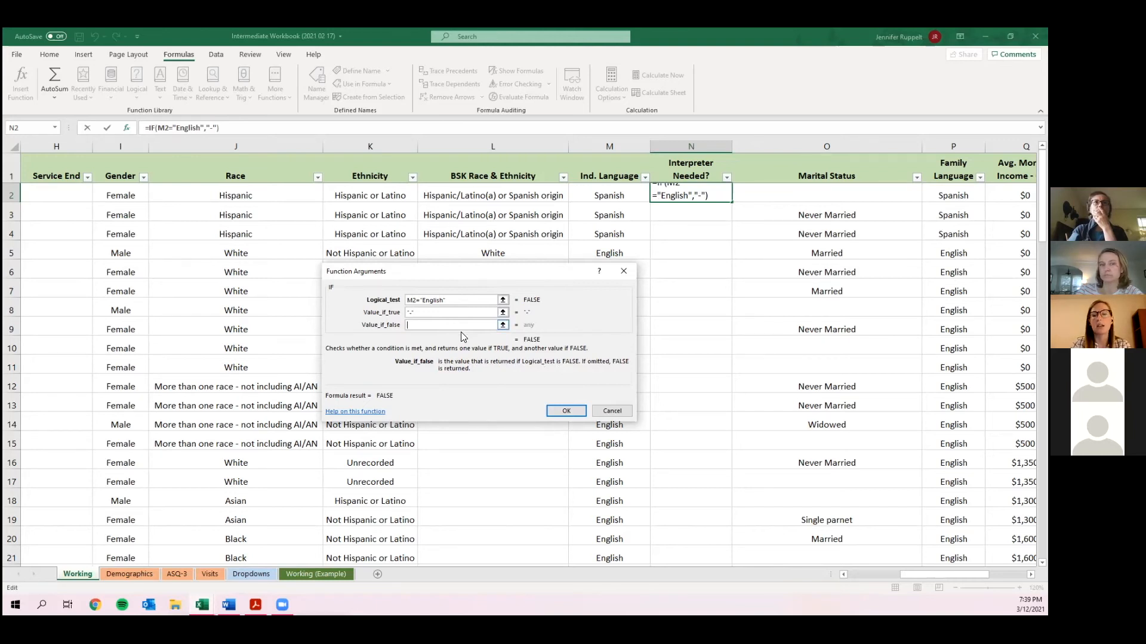
pyautogui.write('"')
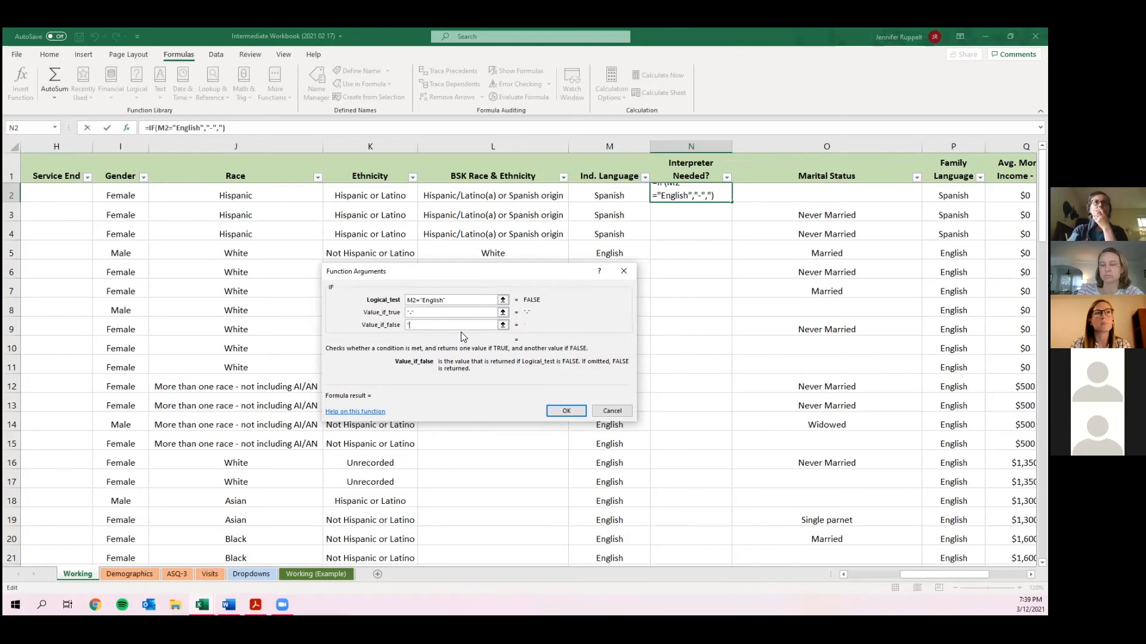
pyautogui.write('Y')
pyautogui.press('BackSpace')
pyautogui.write('Yes, interpreter needed"')
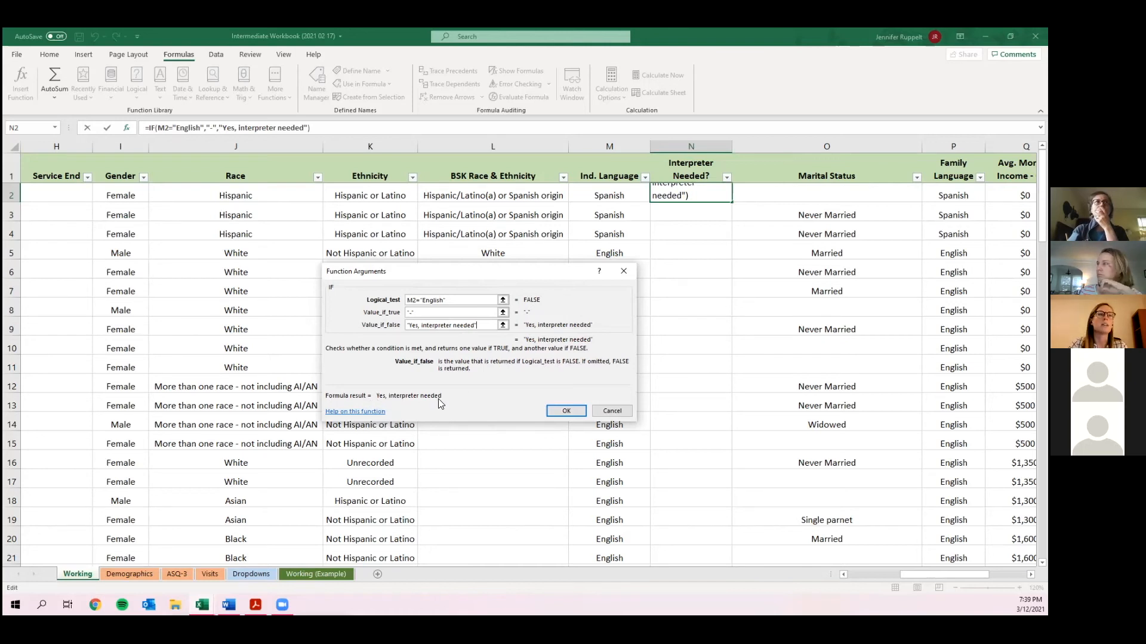
pyautogui.click(567, 411)
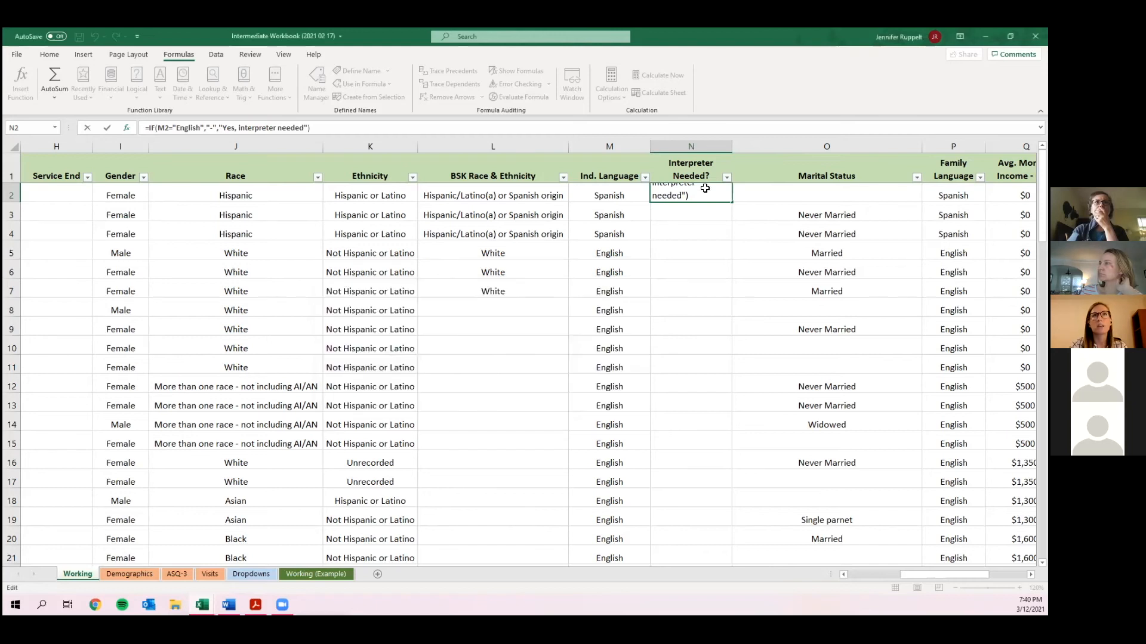
# Widen the Interpreter Needed? column so the text in N2 fits on one line, and reselect N2.
pyautogui.moveTo(745, 142); pyautogui.dragTo(748, 143)
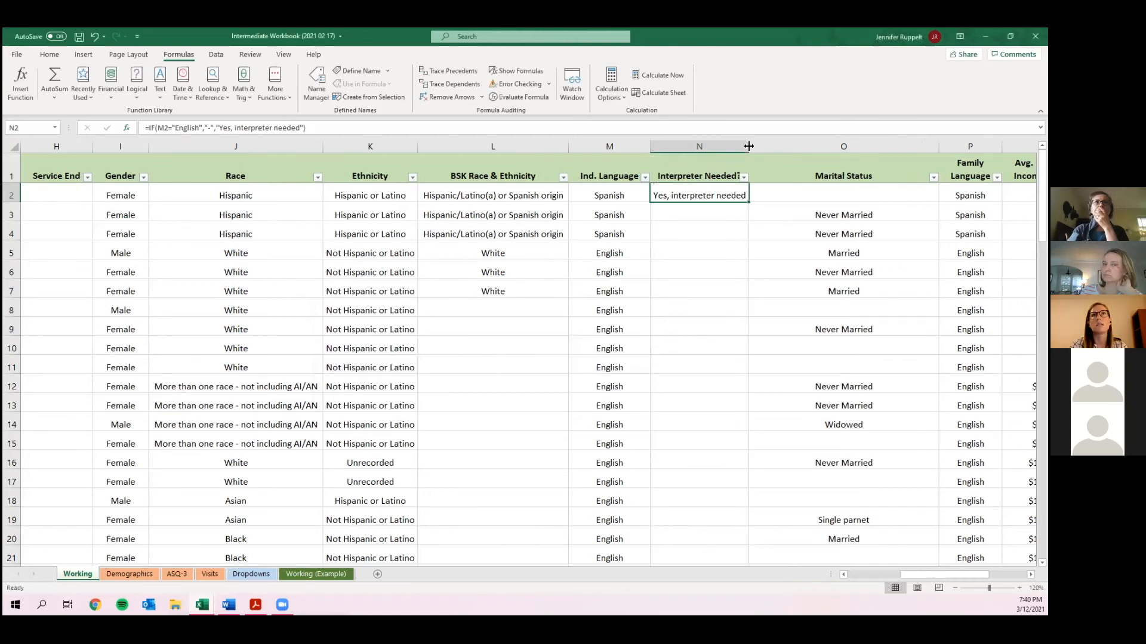
pyautogui.click(728, 215)
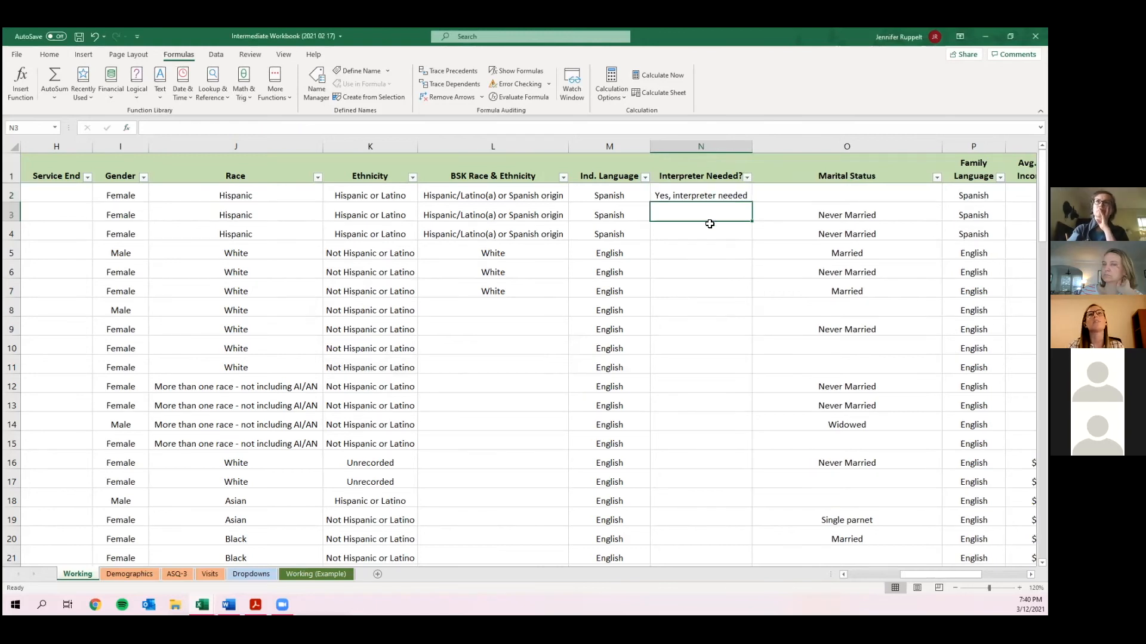
pyautogui.press('Up')
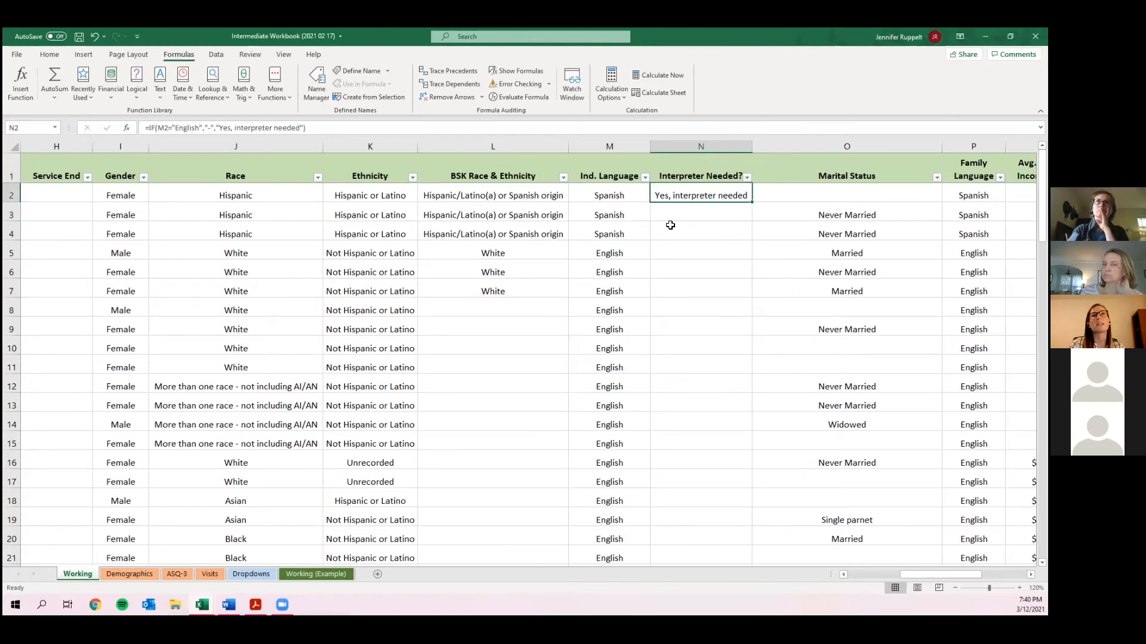
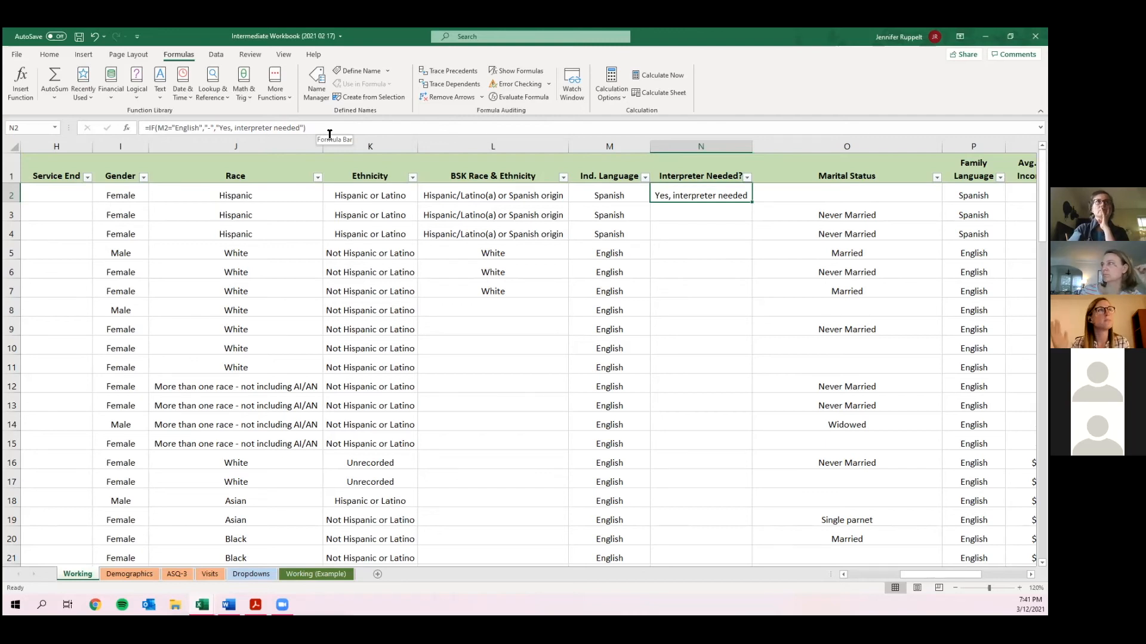
# Fill the N2 formula down through N7 and select N3 to check its copied formula.
pyautogui.press('Return')
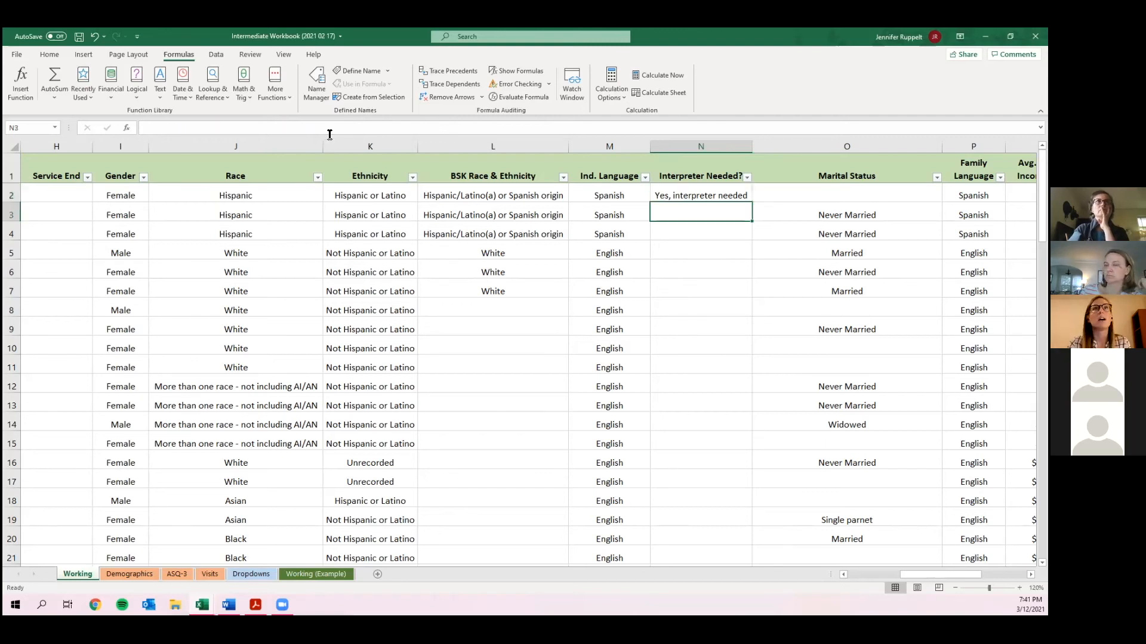
pyautogui.press('Up')
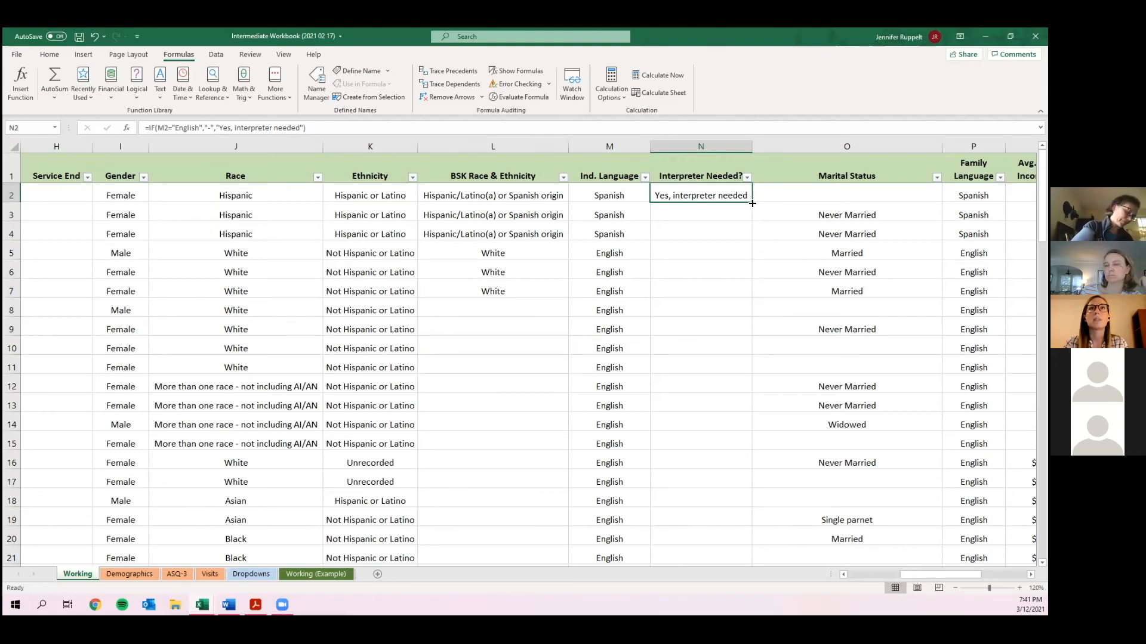
pyautogui.moveTo(753, 202); pyautogui.dragTo(755, 297)
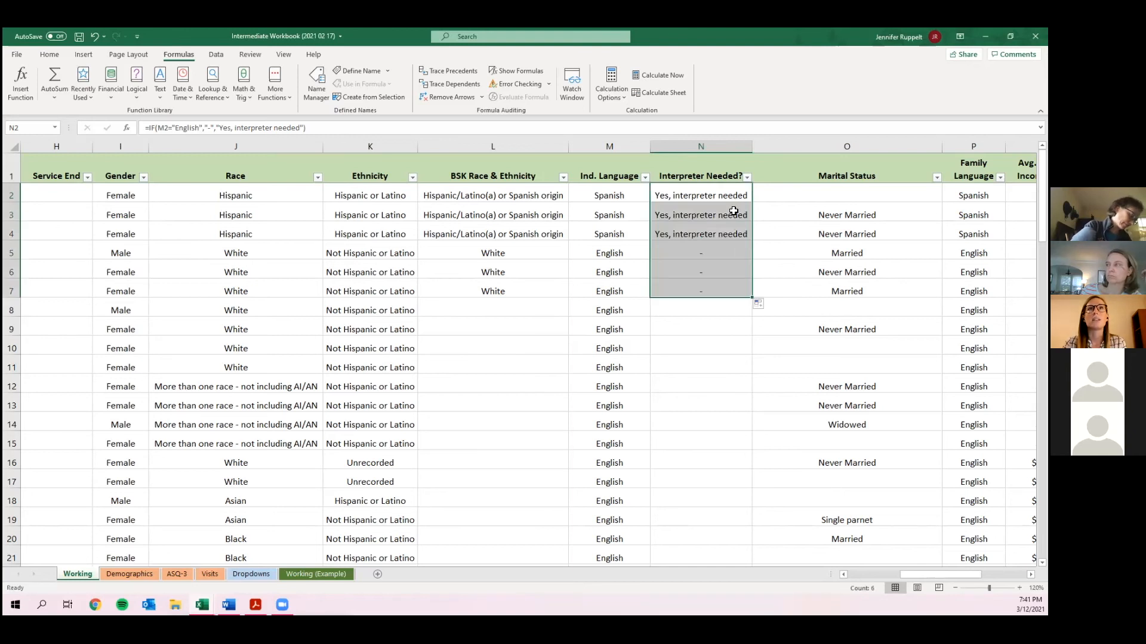
pyautogui.click(716, 210)
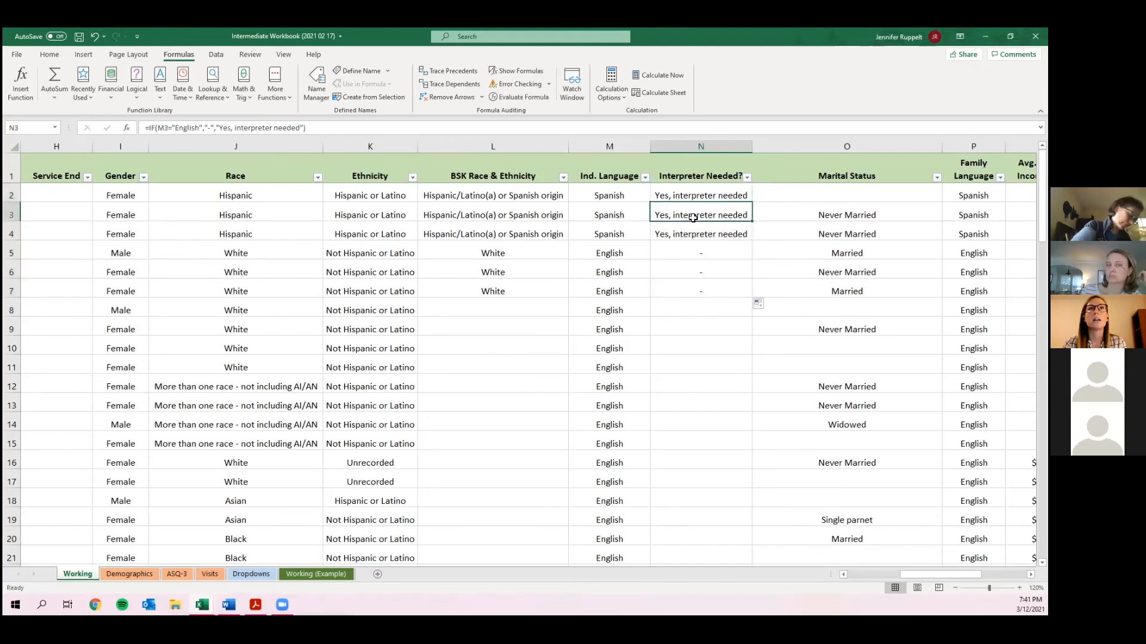
# Check the Interpreter Needed? results in N4 and N5 against the individual languages in M3 and M5.
pyautogui.click(639, 213)
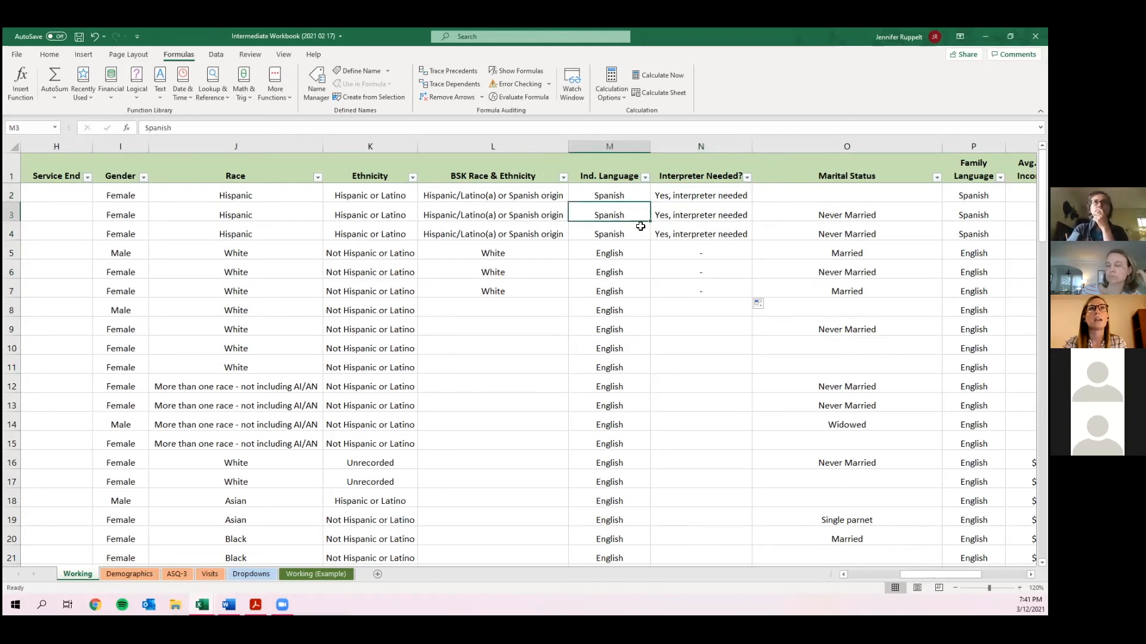
pyautogui.click(677, 236)
pyautogui.click(677, 250)
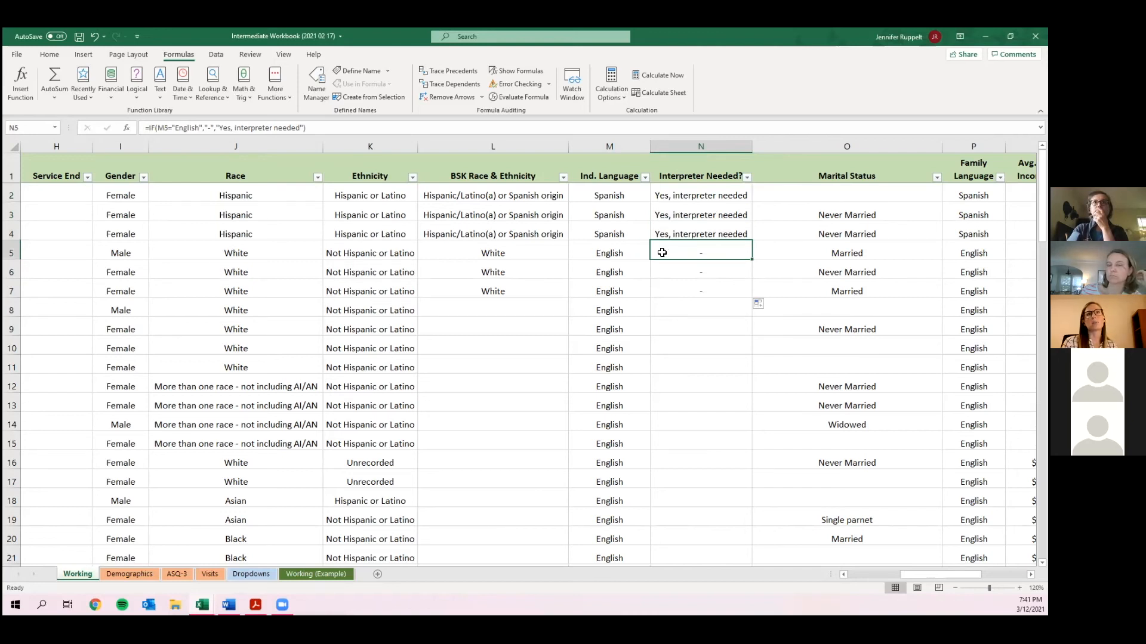
pyautogui.click(630, 249)
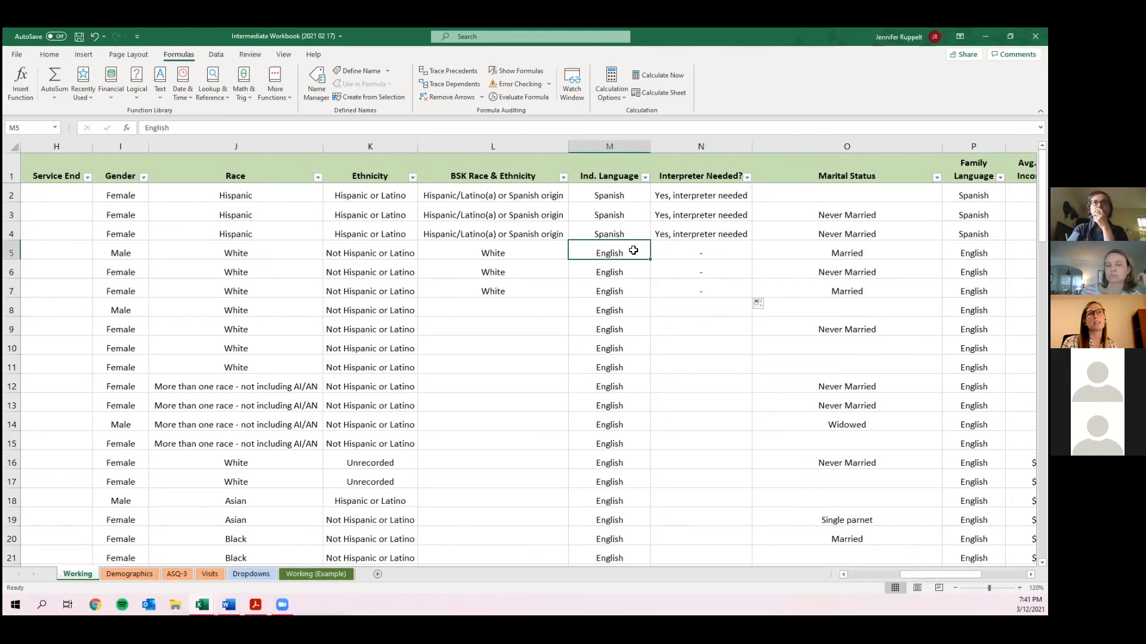
pyautogui.click(691, 255)
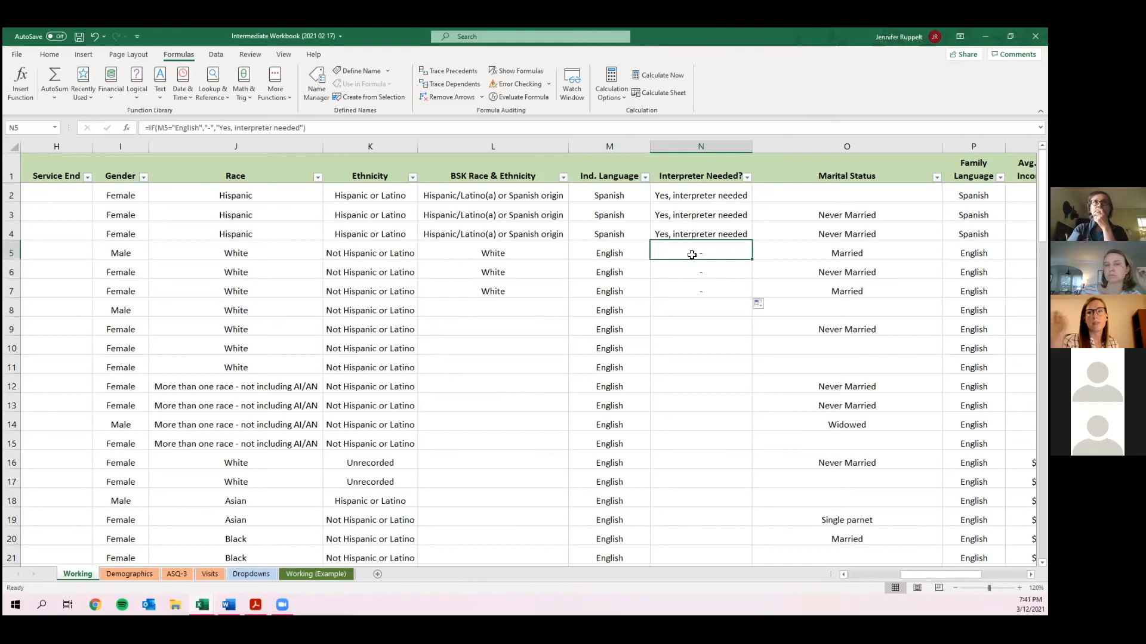
# Fill the IF formula from N7 down to the last data row, N85, and select N8 to check its copy.
pyautogui.click(691, 289)
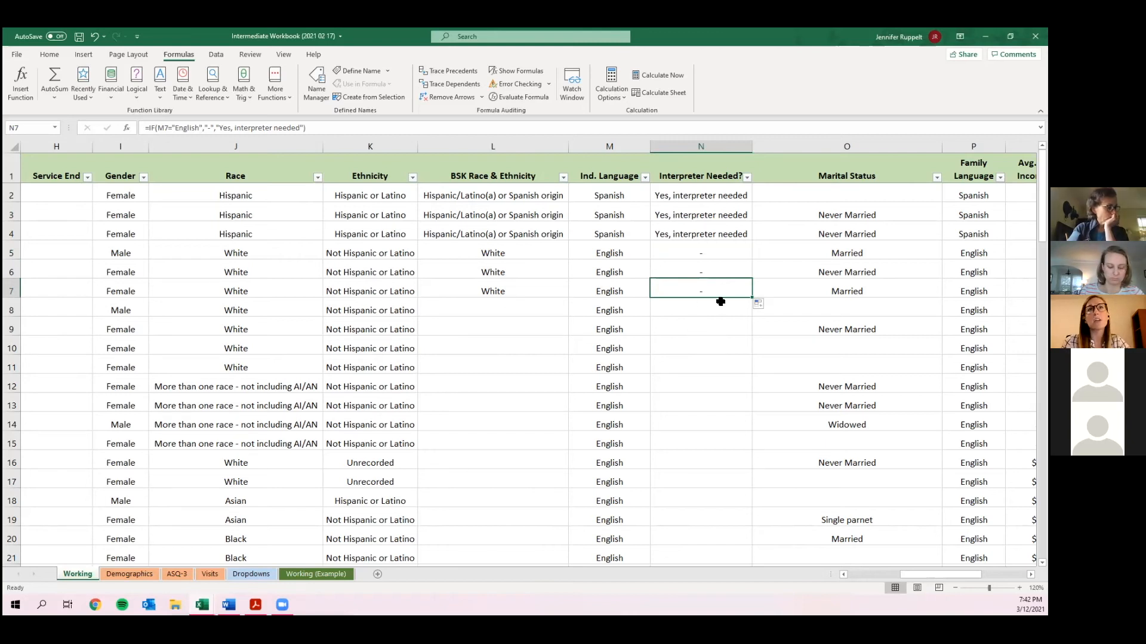
pyautogui.doubleClick(752, 297)
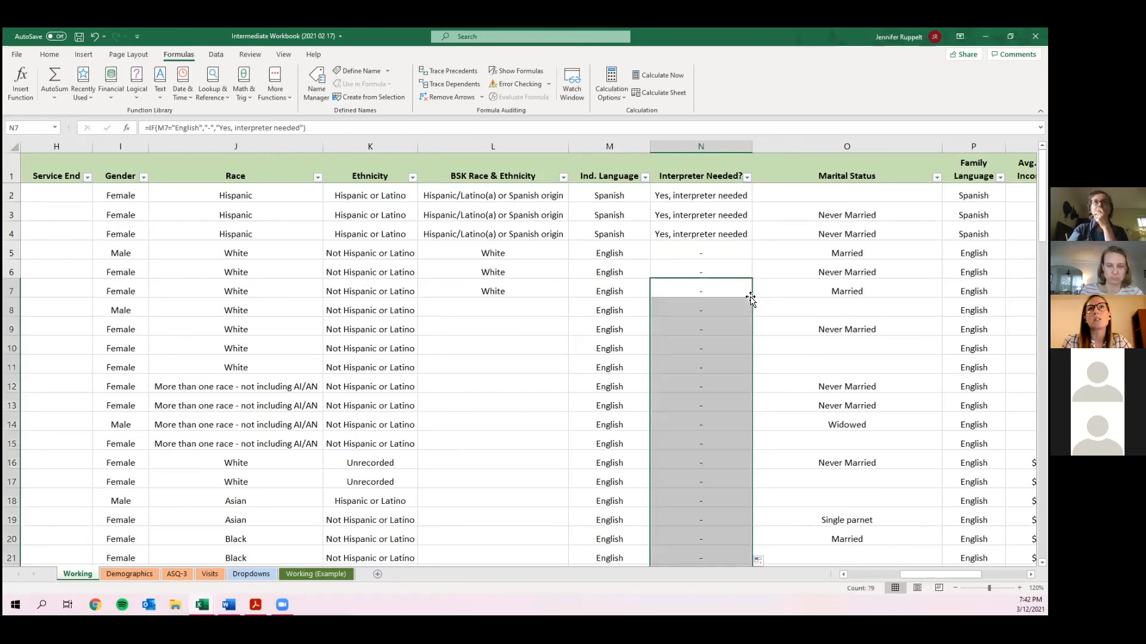
pyautogui.click(736, 307)
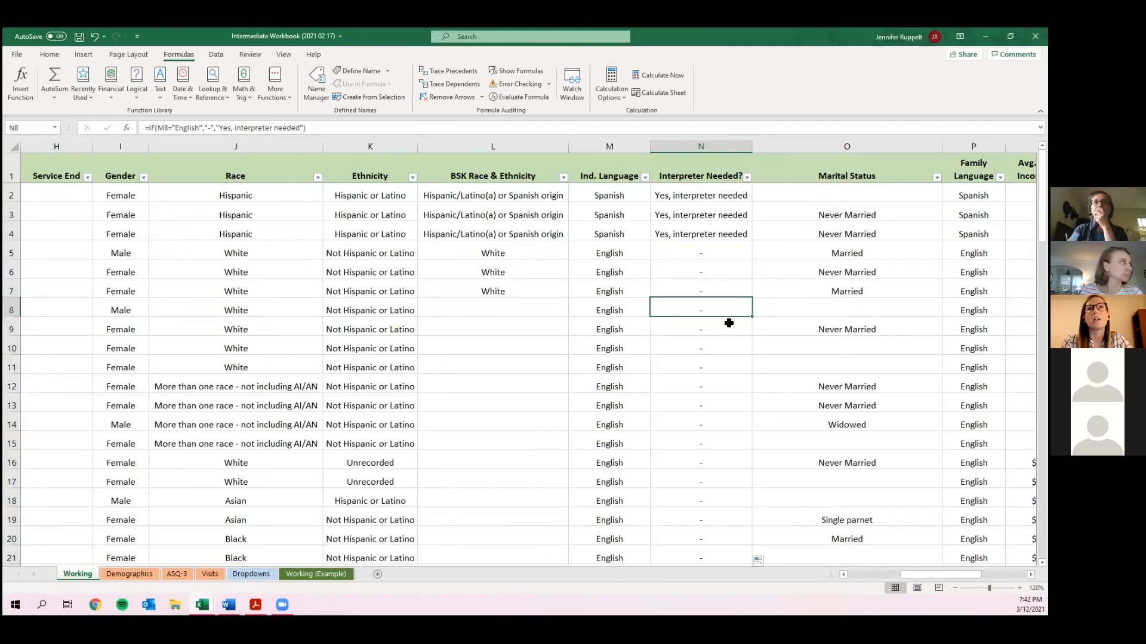
# Examine the filled Interpreter Needed? column down to its last formulas in N84 and N85, and return to the first rows.
pyautogui.scroll(-3, 729, 322)
pyautogui.scroll(-7, 729, 322)
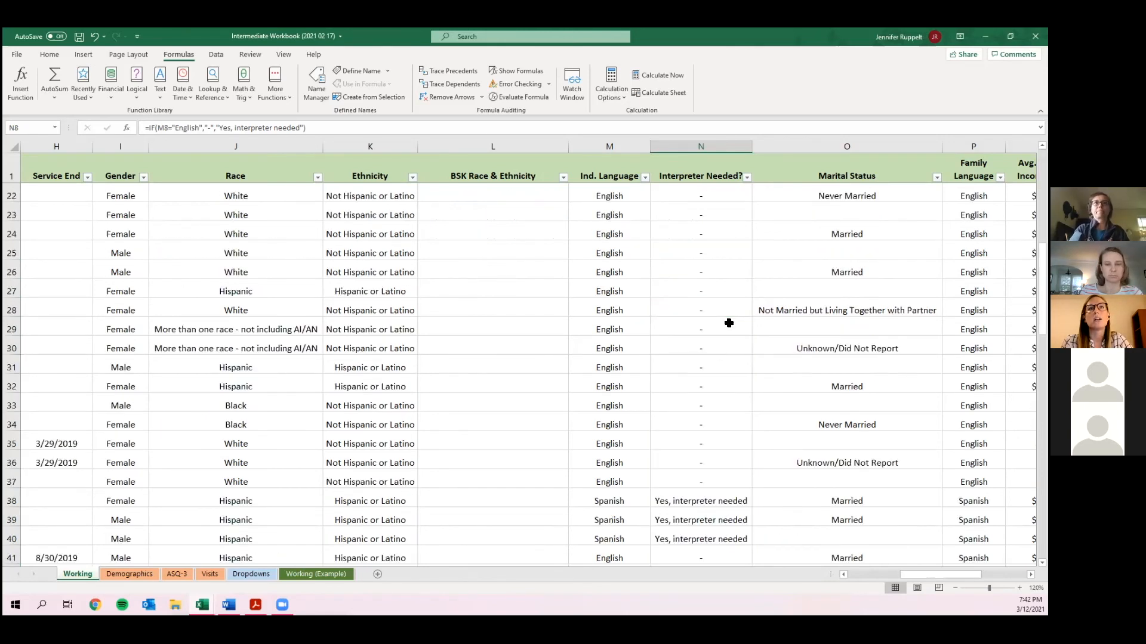
pyautogui.scroll(-4, 730, 323)
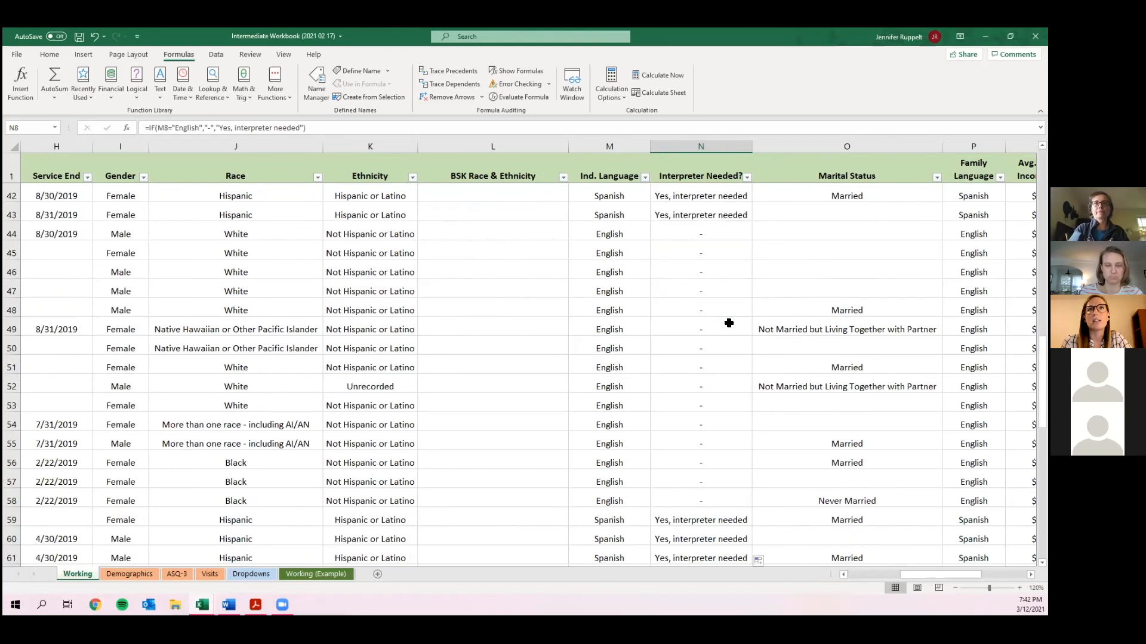
pyautogui.scroll(-1, 729, 323)
pyautogui.scroll(-9, 729, 323)
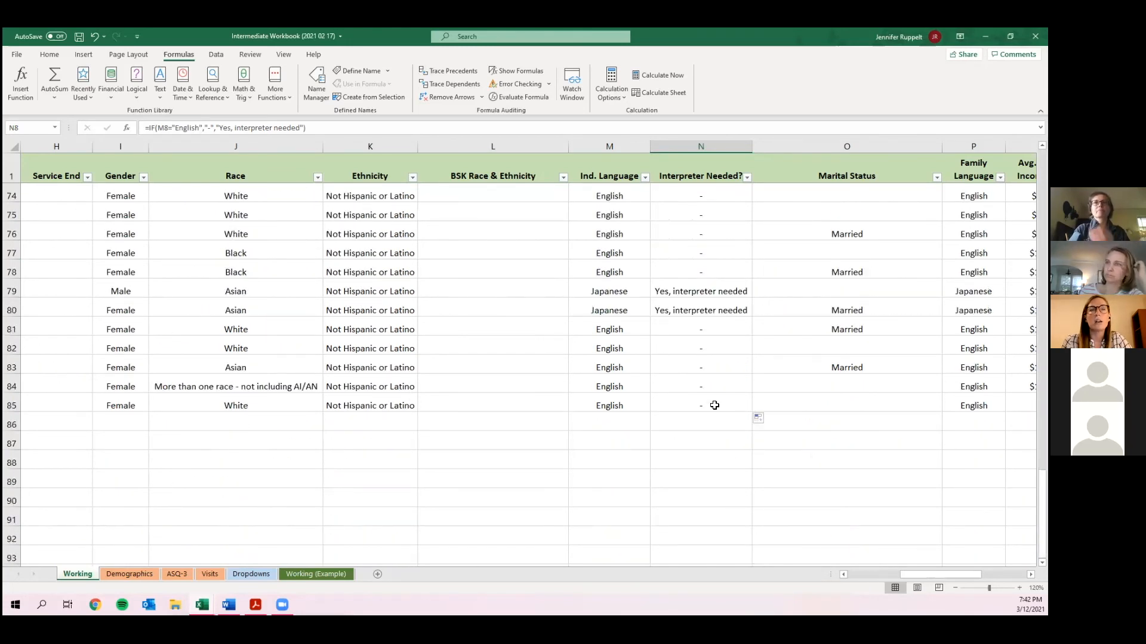
pyautogui.click(728, 389)
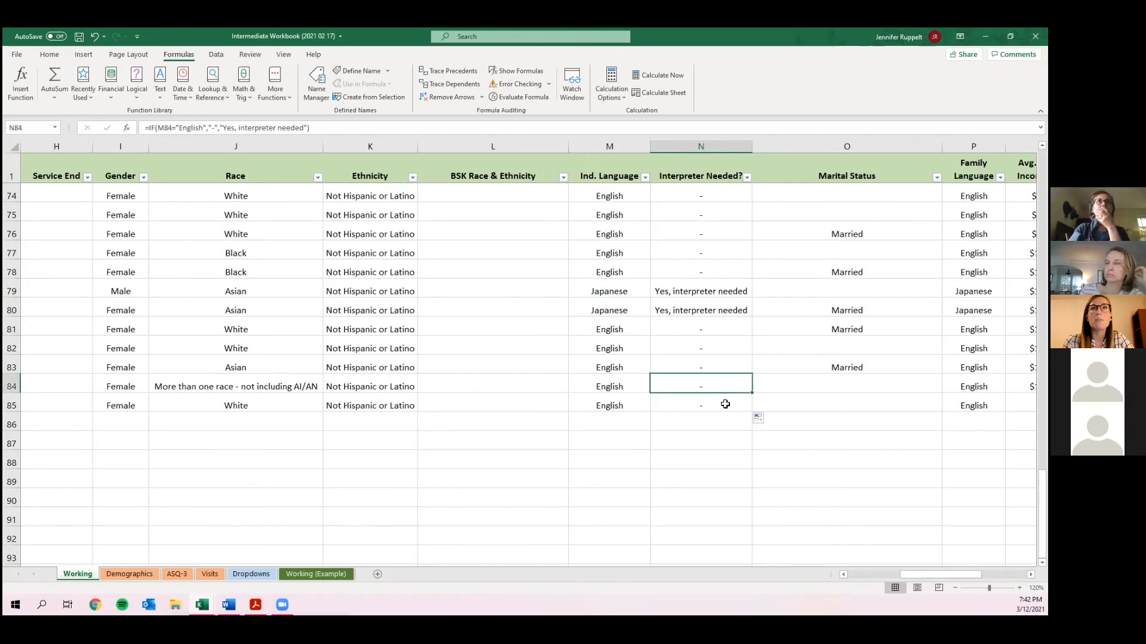
pyautogui.click(667, 406)
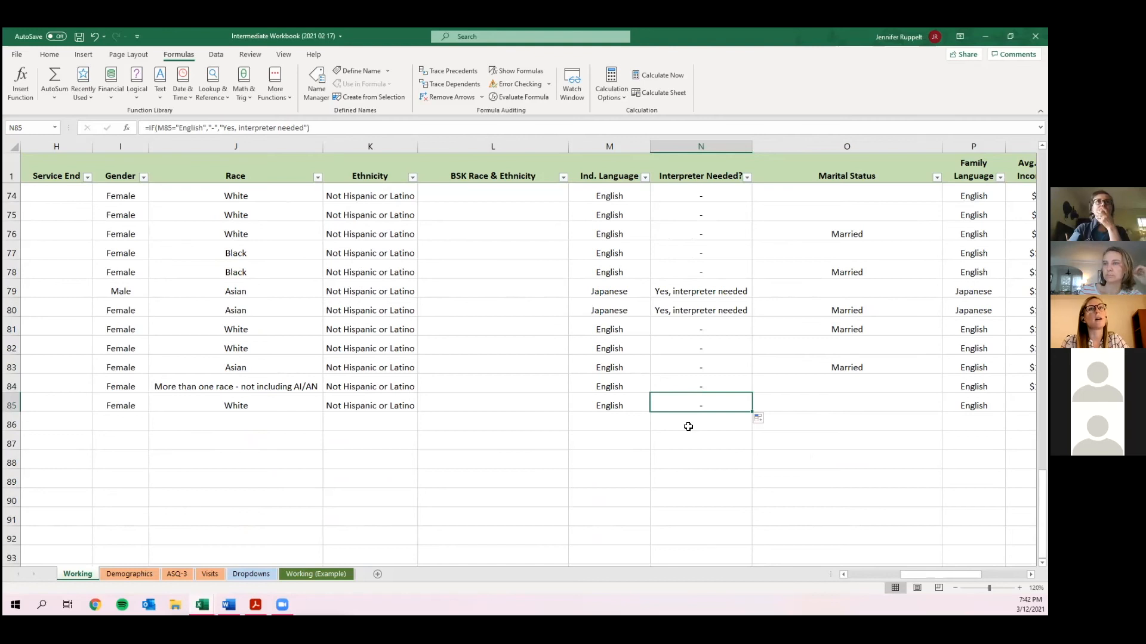
pyautogui.press('Down')
pyautogui.press('Up')
pyautogui.press('Down')
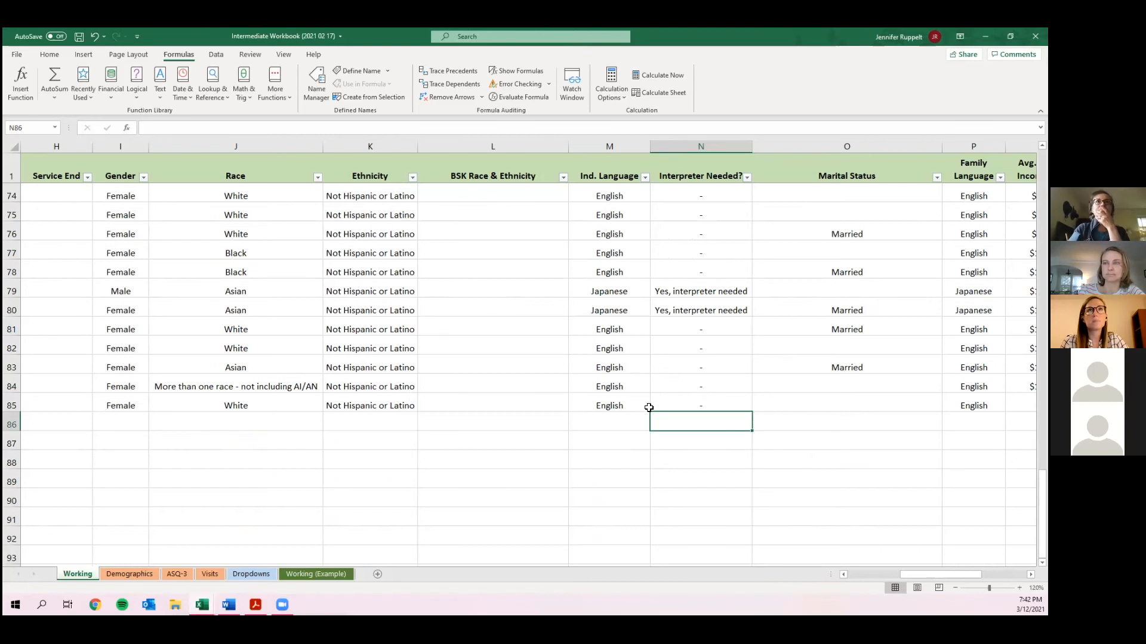
pyautogui.scroll(20, 656, 394)
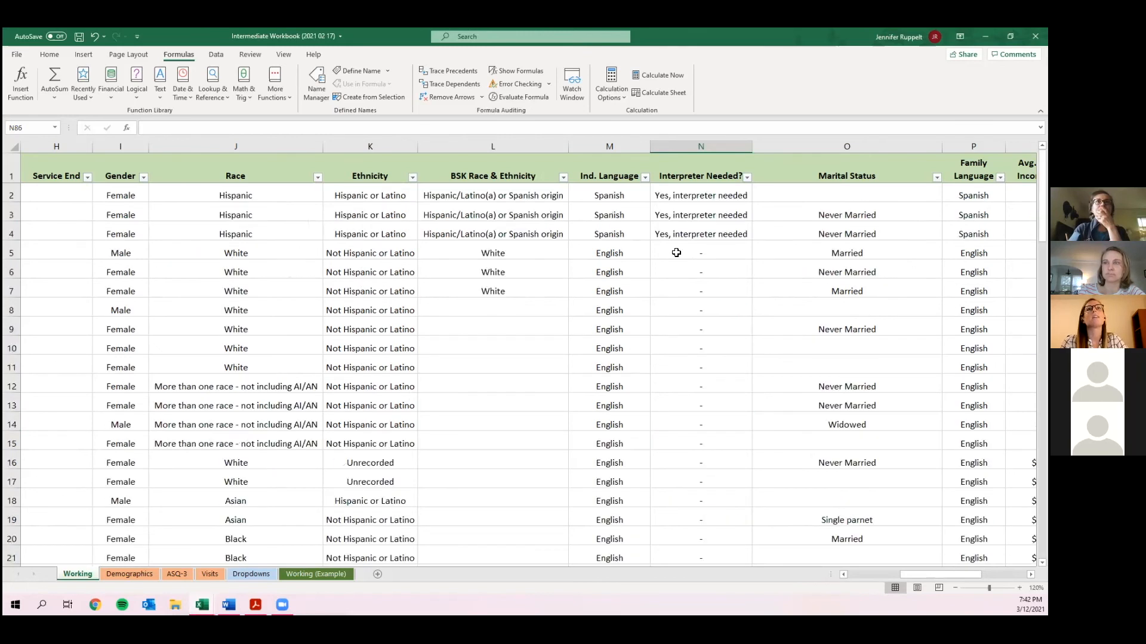
pyautogui.click(676, 253)
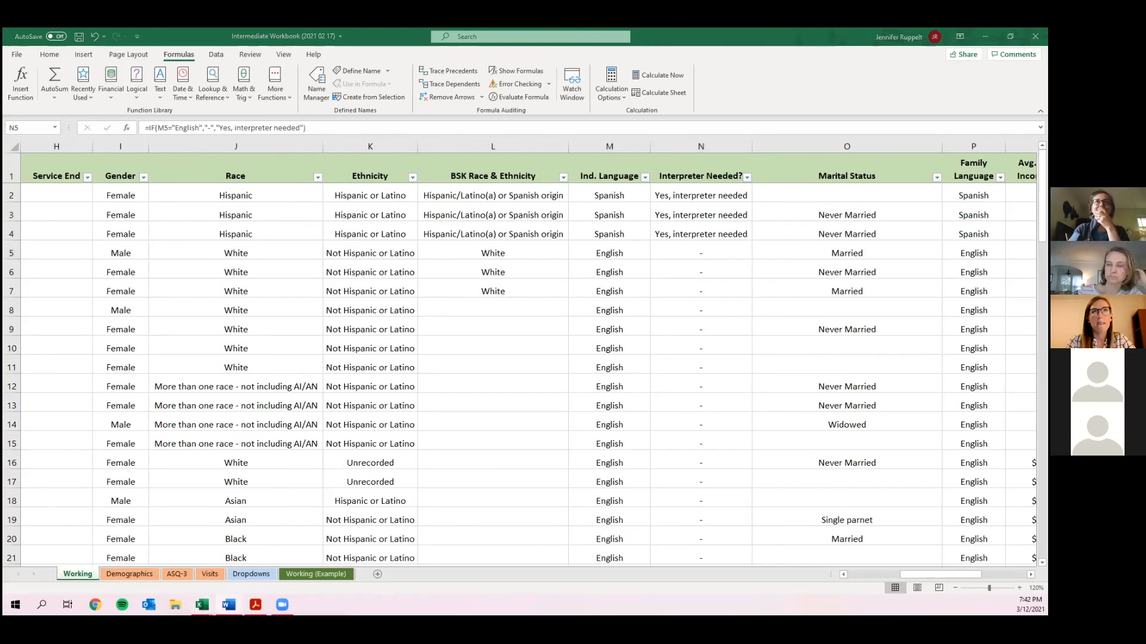
pyautogui.click(688, 250)
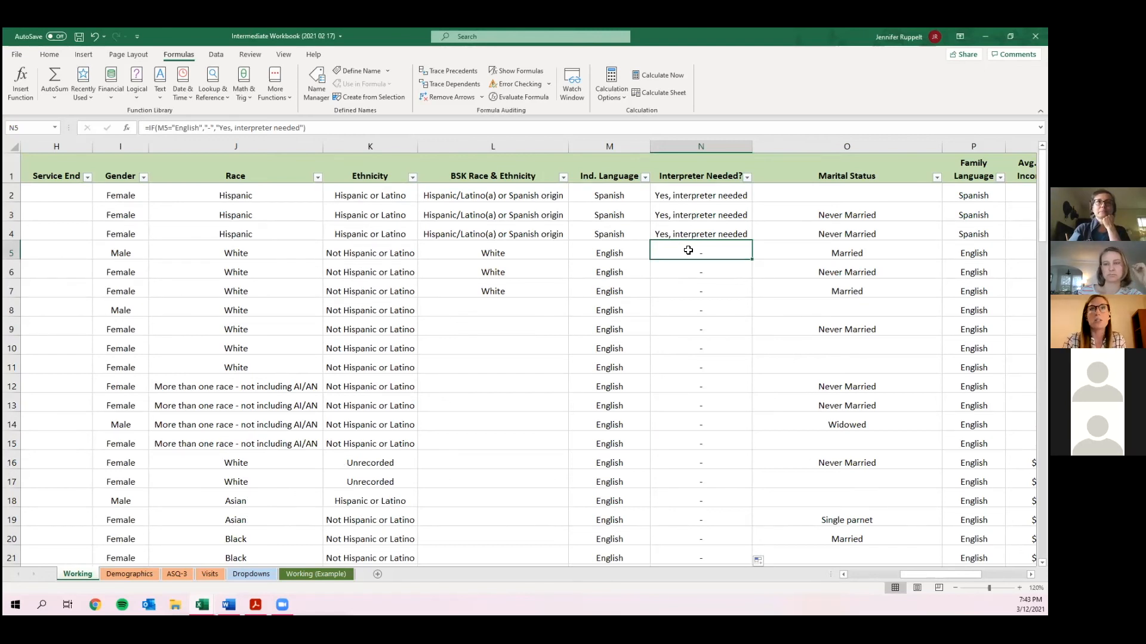
pyautogui.press('Delete')
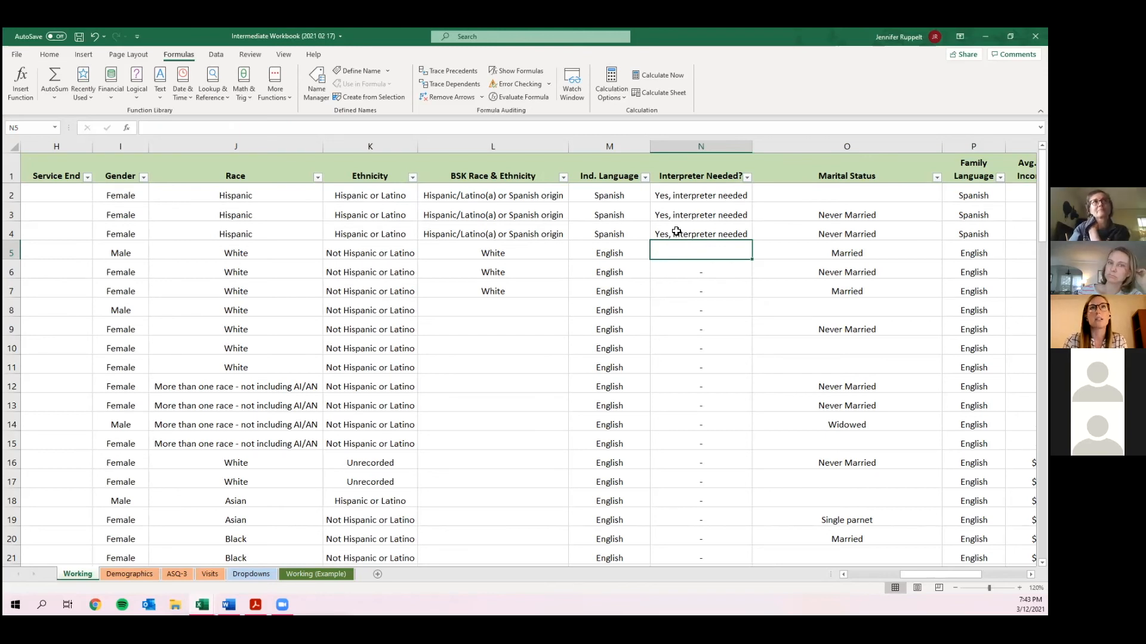
pyautogui.hotkey('ctrl', 'z')
# Clear N4 and start retyping its IF formula directly in the cell with the logical test M4="English".
pyautogui.press('Up')
pyautogui.press('Delete')
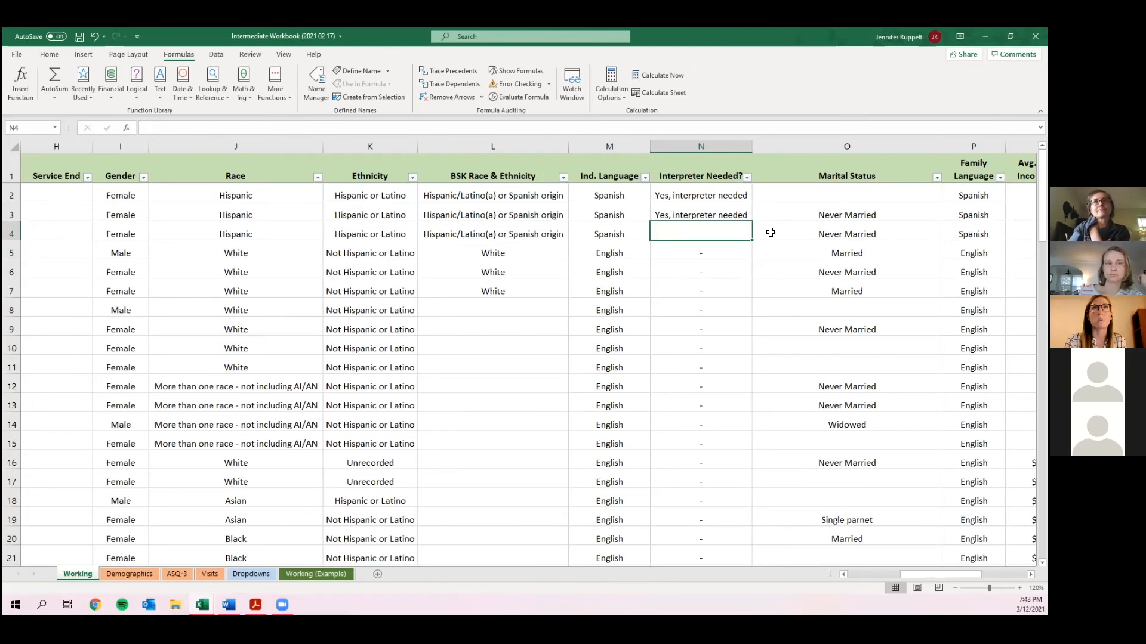
pyautogui.write('=')
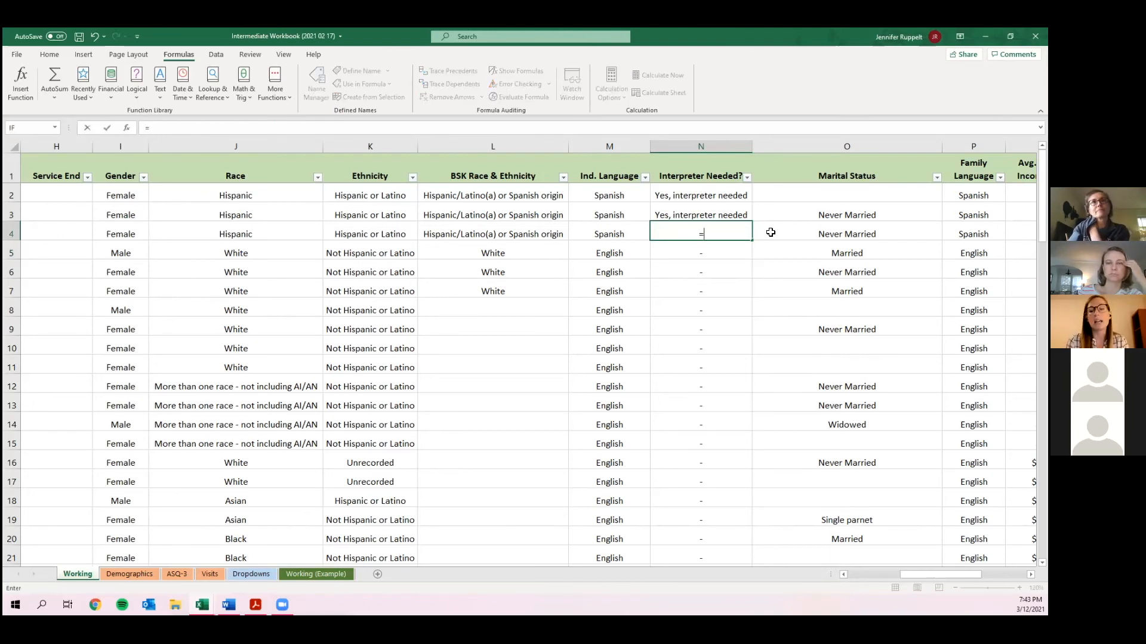
pyautogui.write('IF')
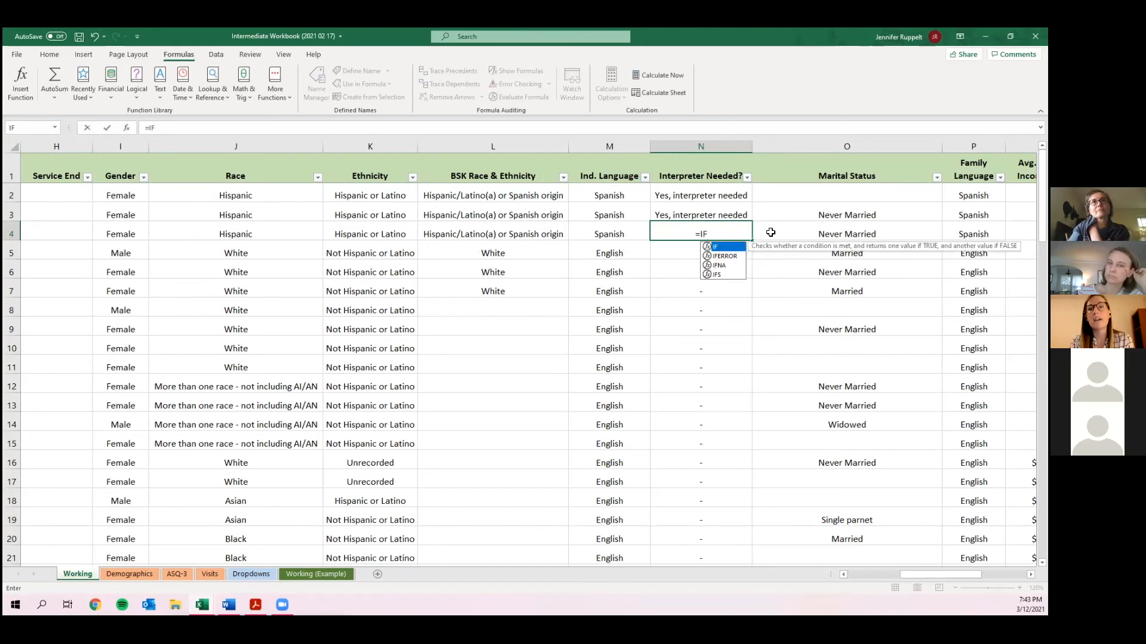
pyautogui.write('(')
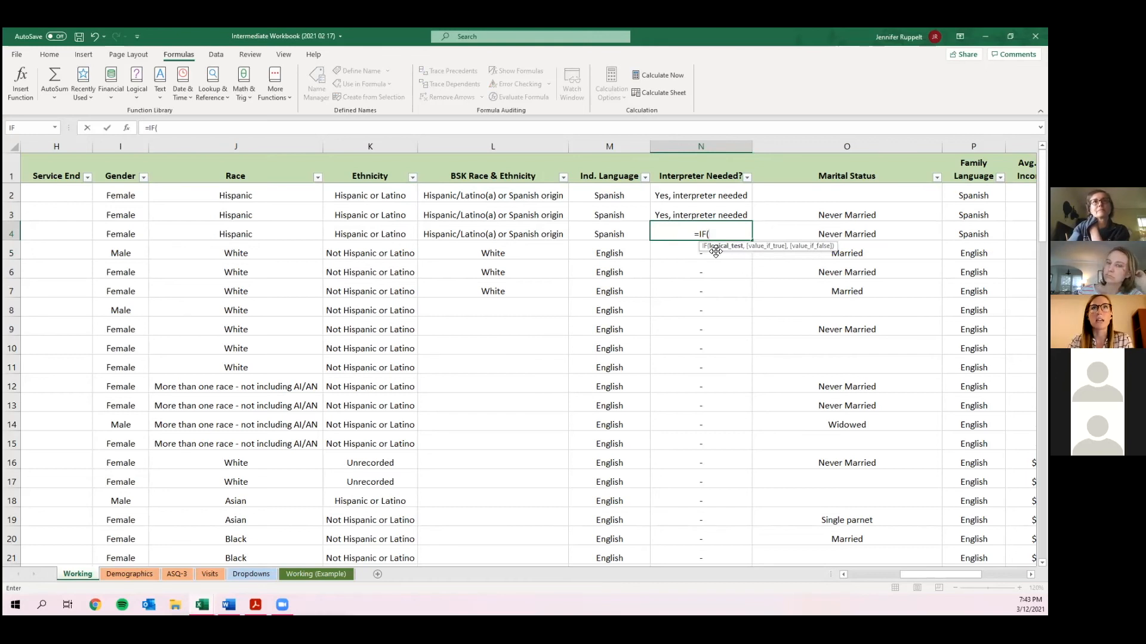
pyautogui.click(607, 229)
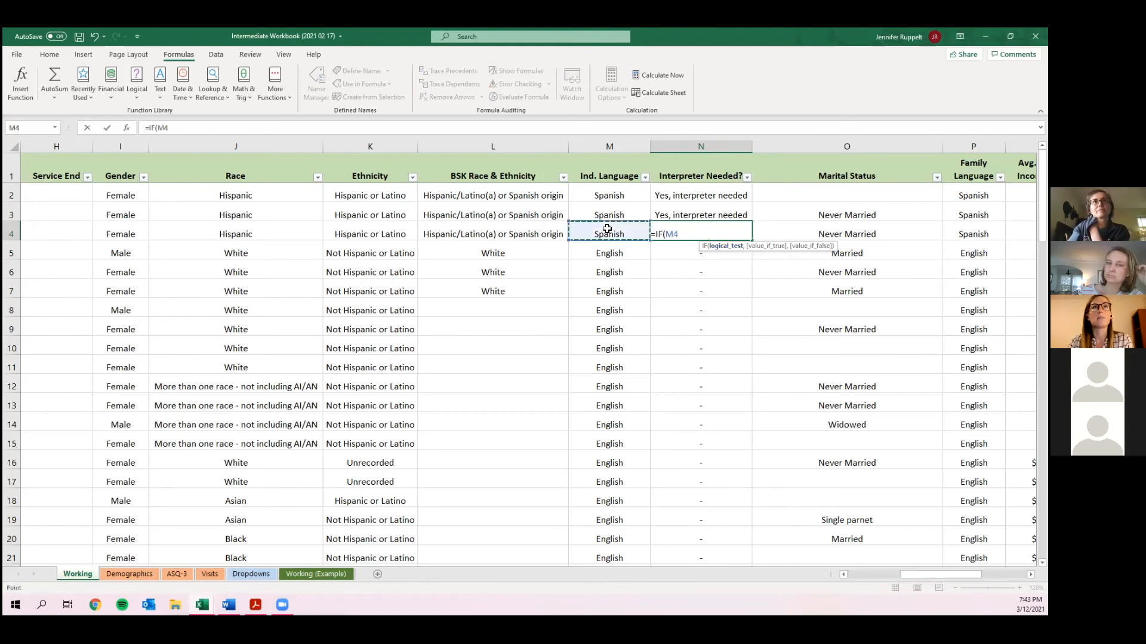
pyautogui.write('=')
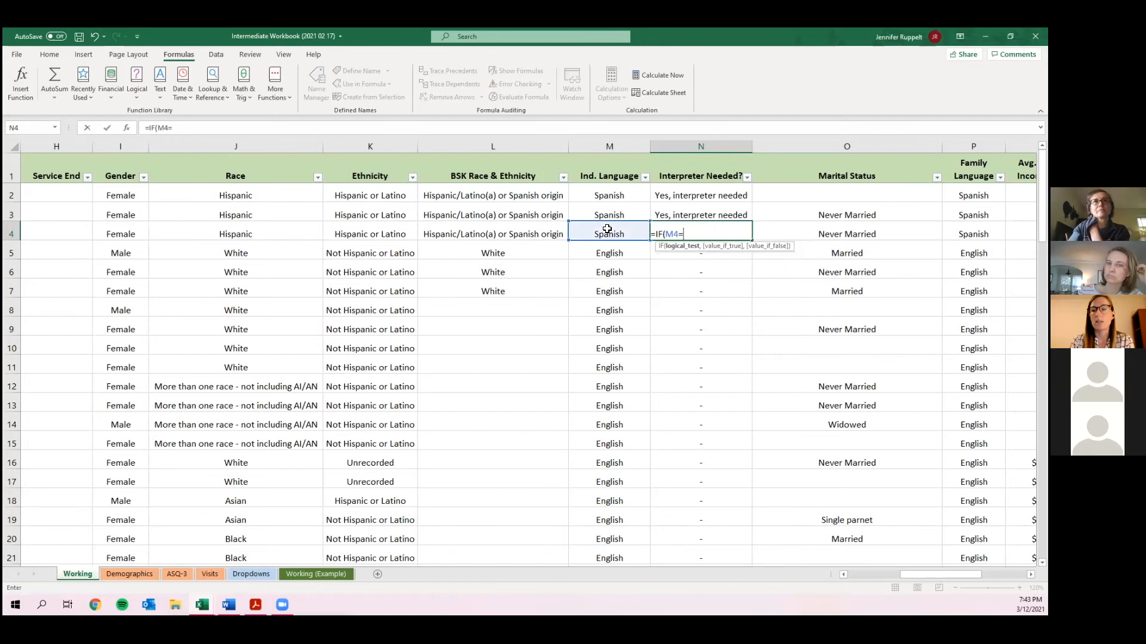
pyautogui.write('"English')
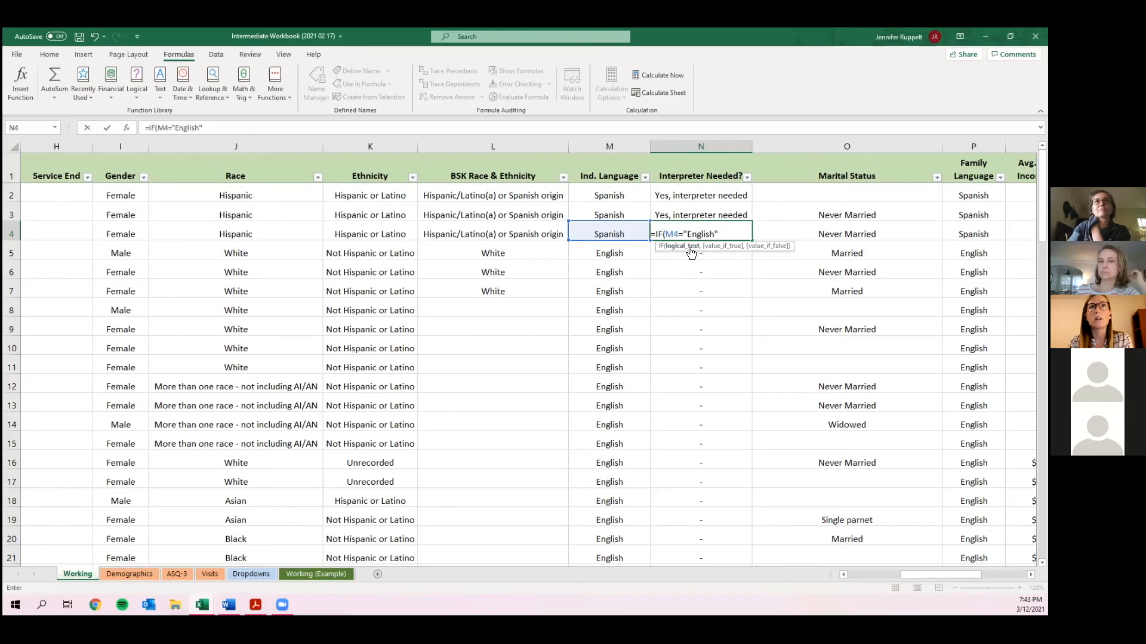
# Complete the N4 formula with "-" as the value if true and "Yes, interpreter needed" as the value if false.
pyautogui.write(',"-')
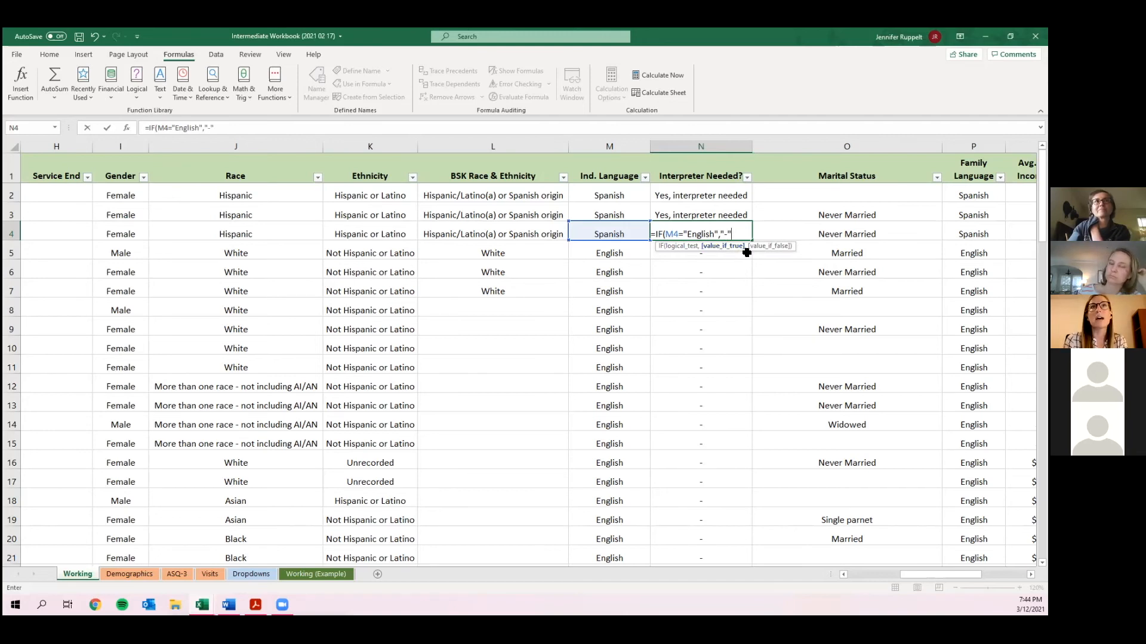
pyautogui.write(',')
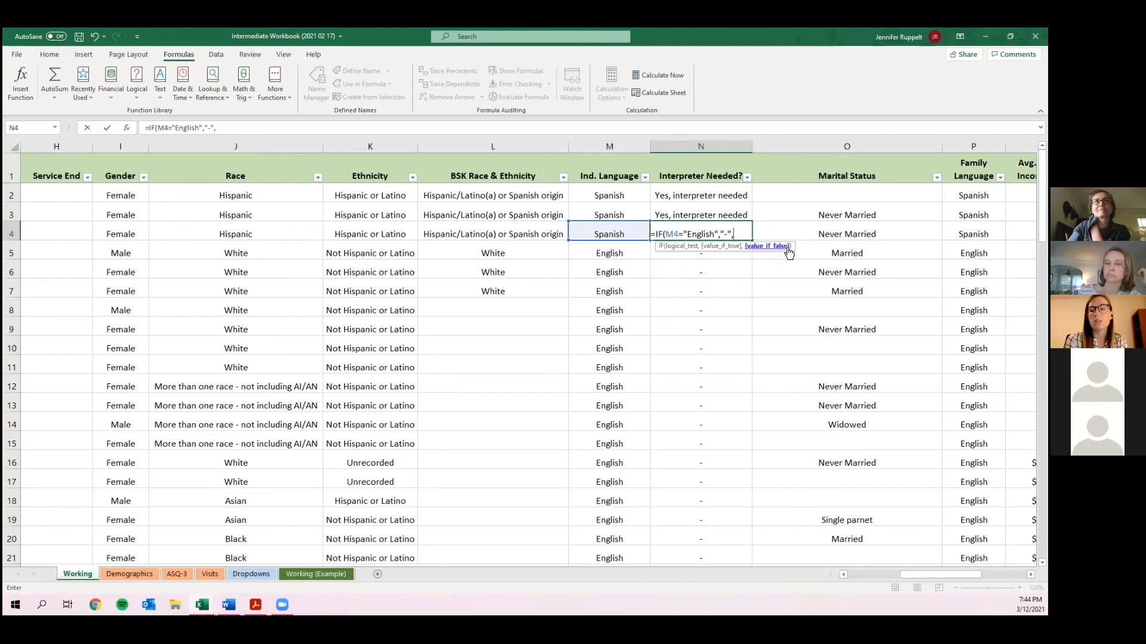
pyautogui.write('"')
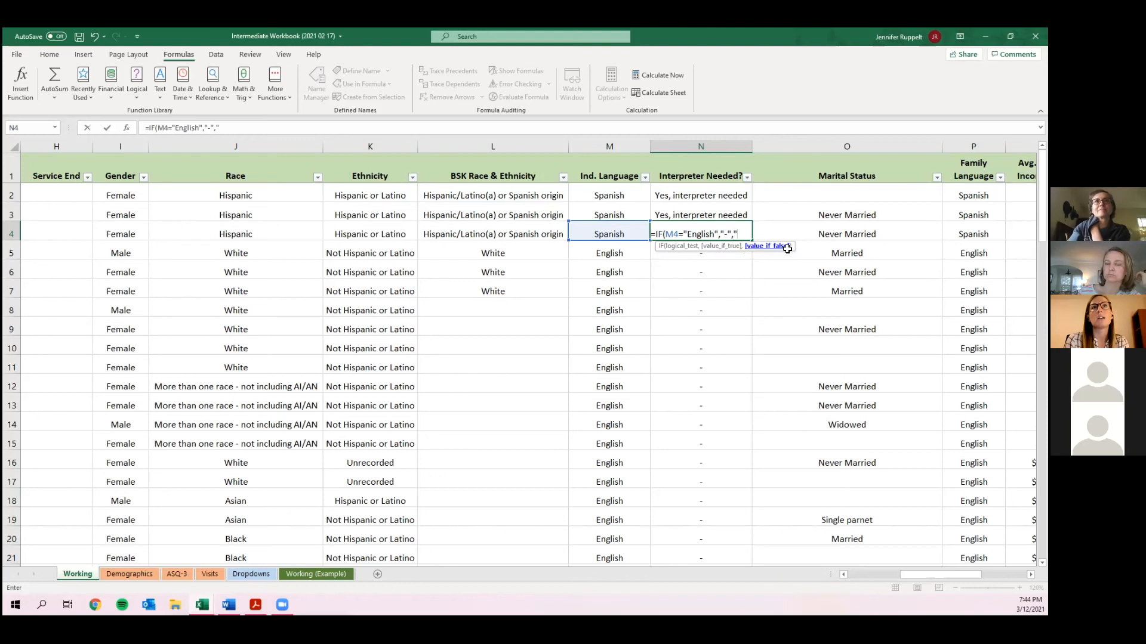
pyautogui.write('Yes, interpreter needed')
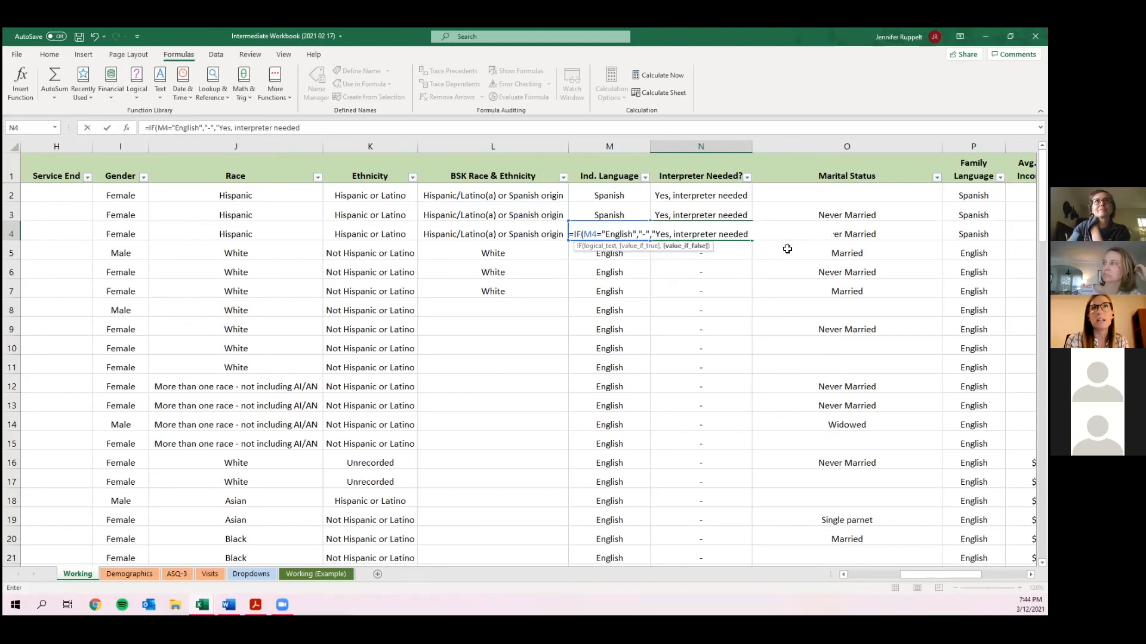
pyautogui.write('"')
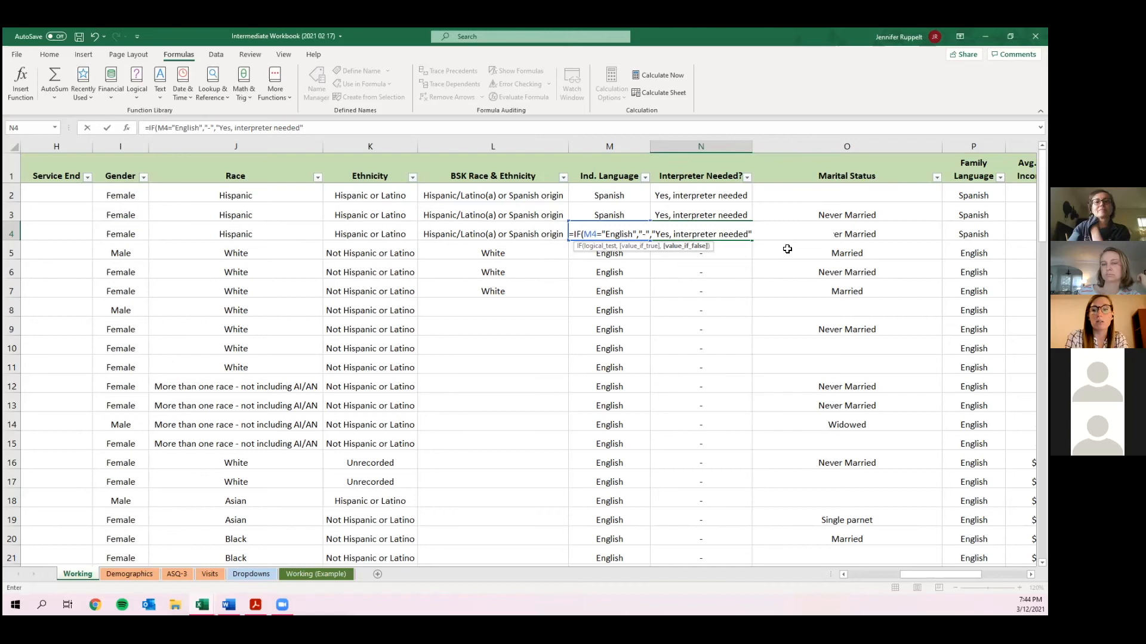
pyautogui.write(')')
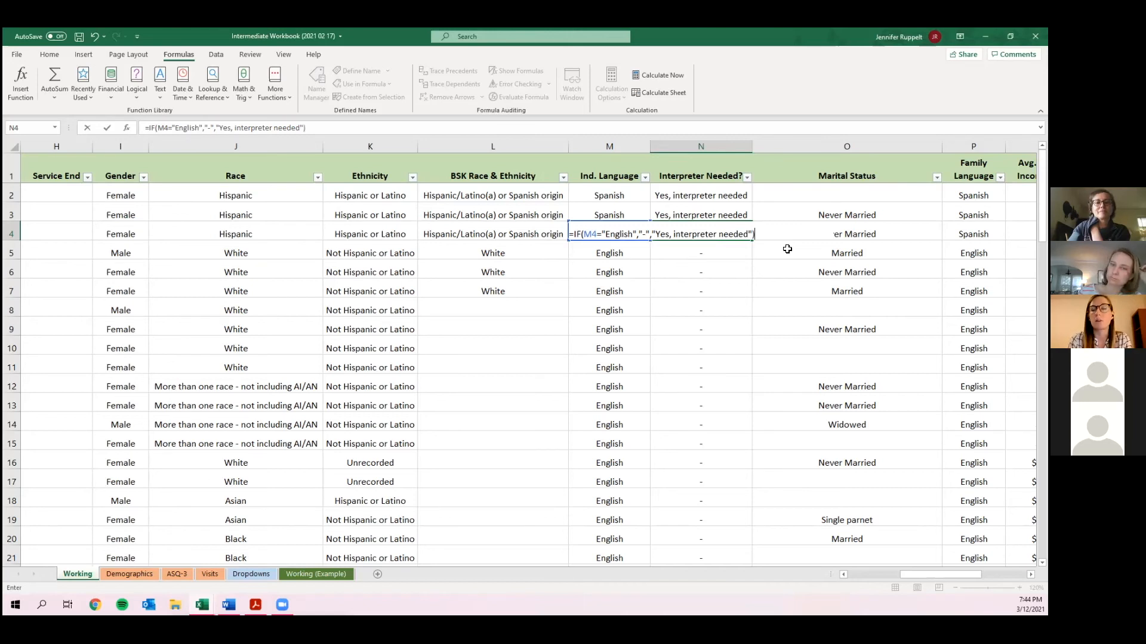
pyautogui.hotkey('ctrl', 'Return')
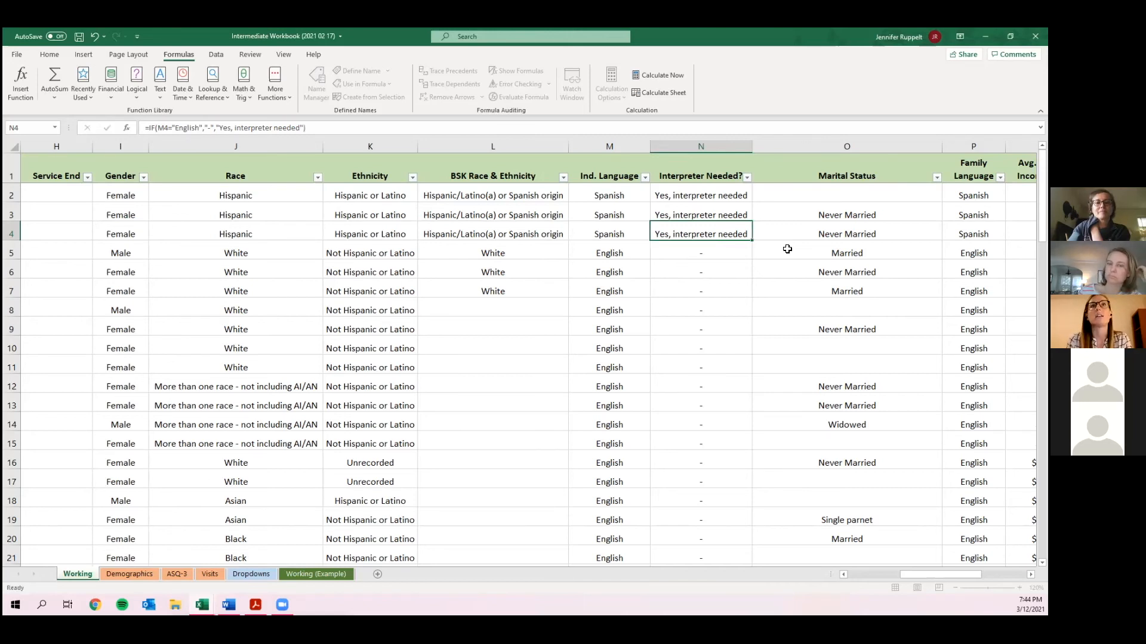
# Review the N4 IF formula's logical test and values in the Function Arguments dialog, and close it without changes.
pyautogui.press('Down')
pyautogui.press('Up')
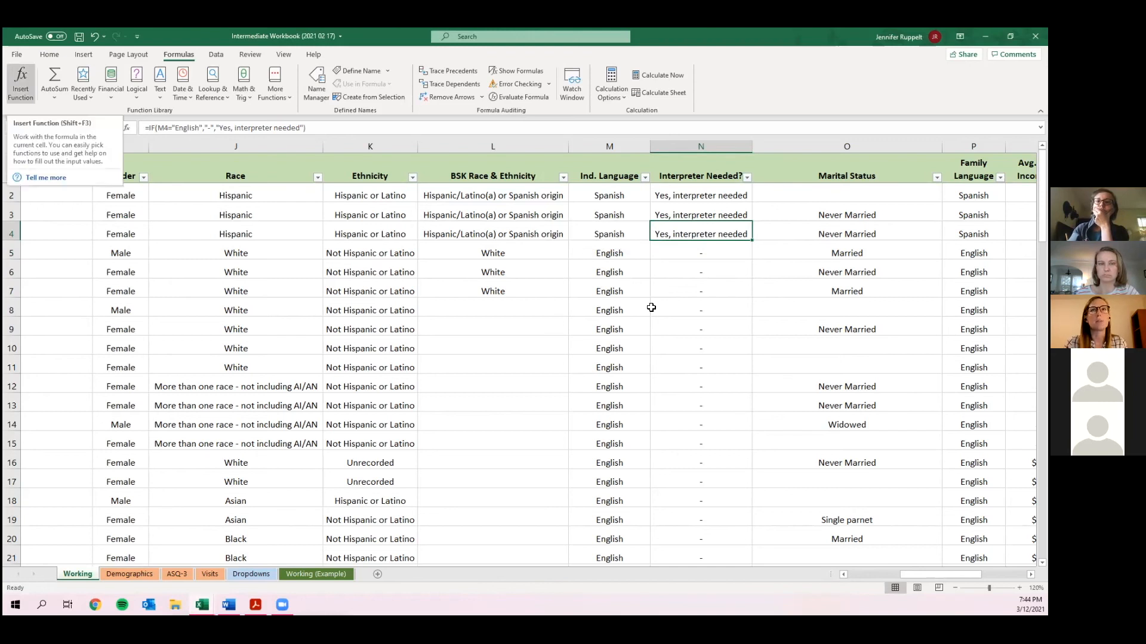
pyautogui.click(125, 128)
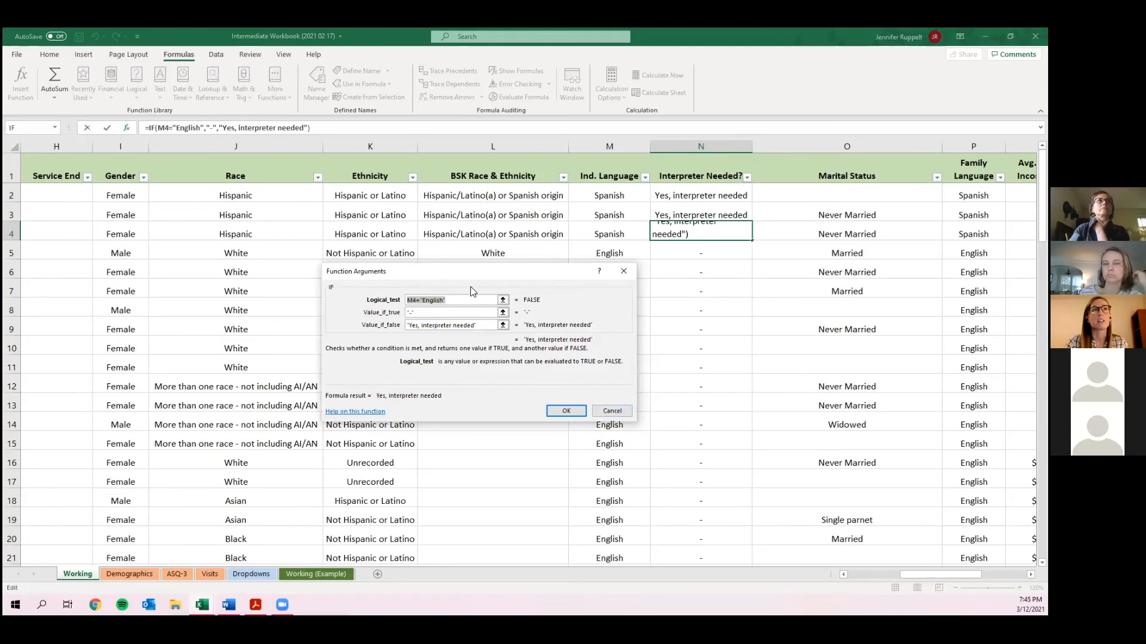
pyautogui.click(612, 412)
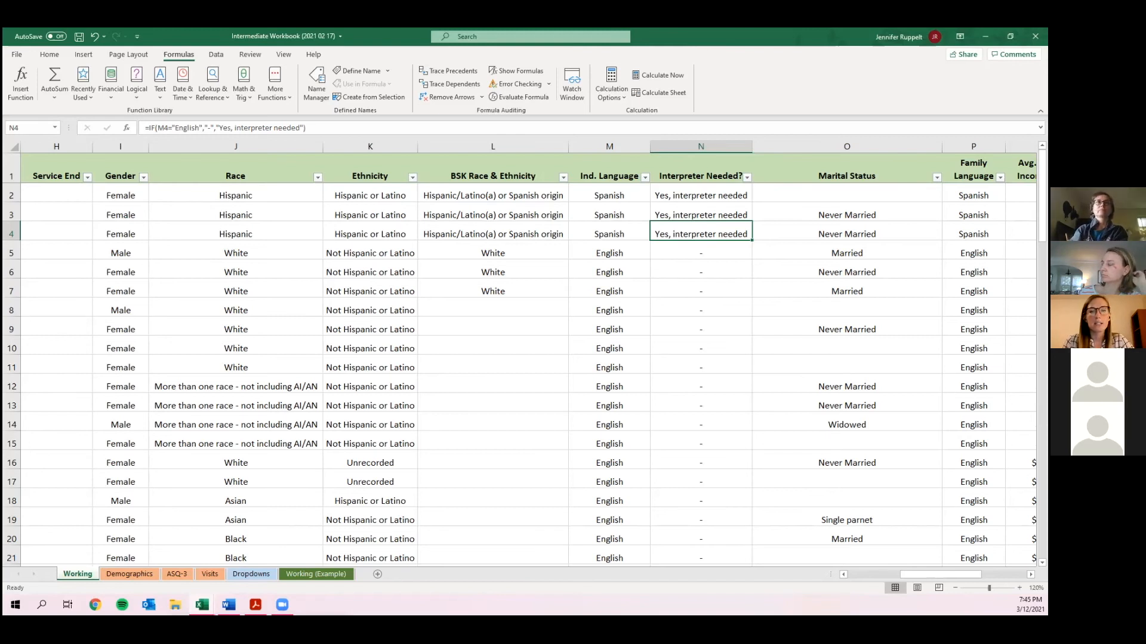
pyautogui.hotkey('alt', 'Tab')
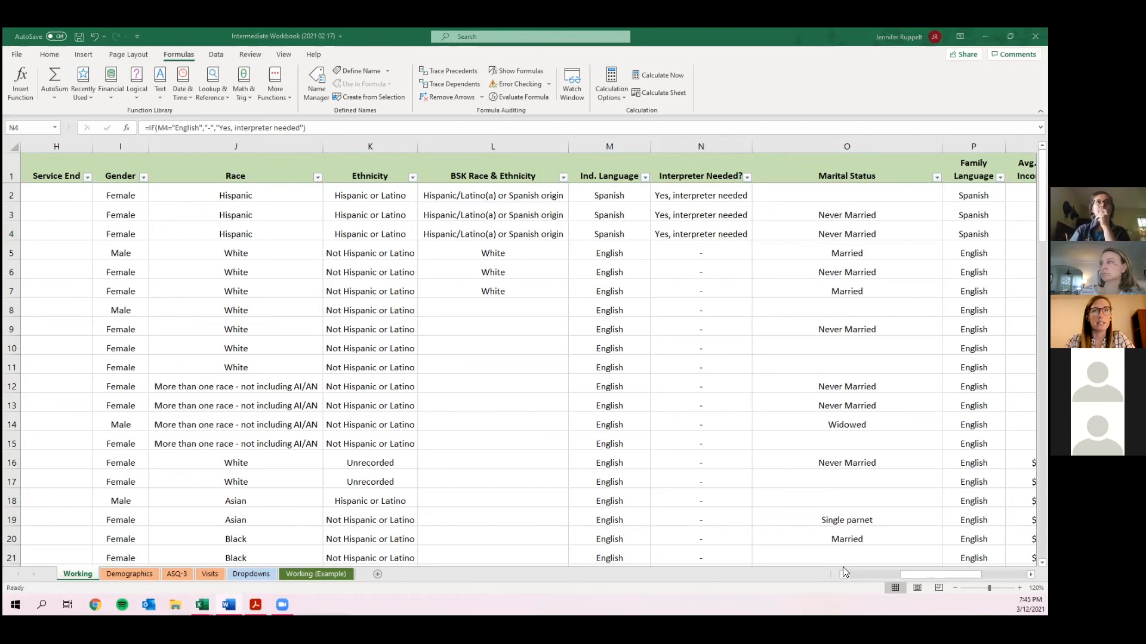
# Insert a new column between Birthdate and Service Start on the Working sheet and give it the header Age.
pyautogui.click(899, 574)
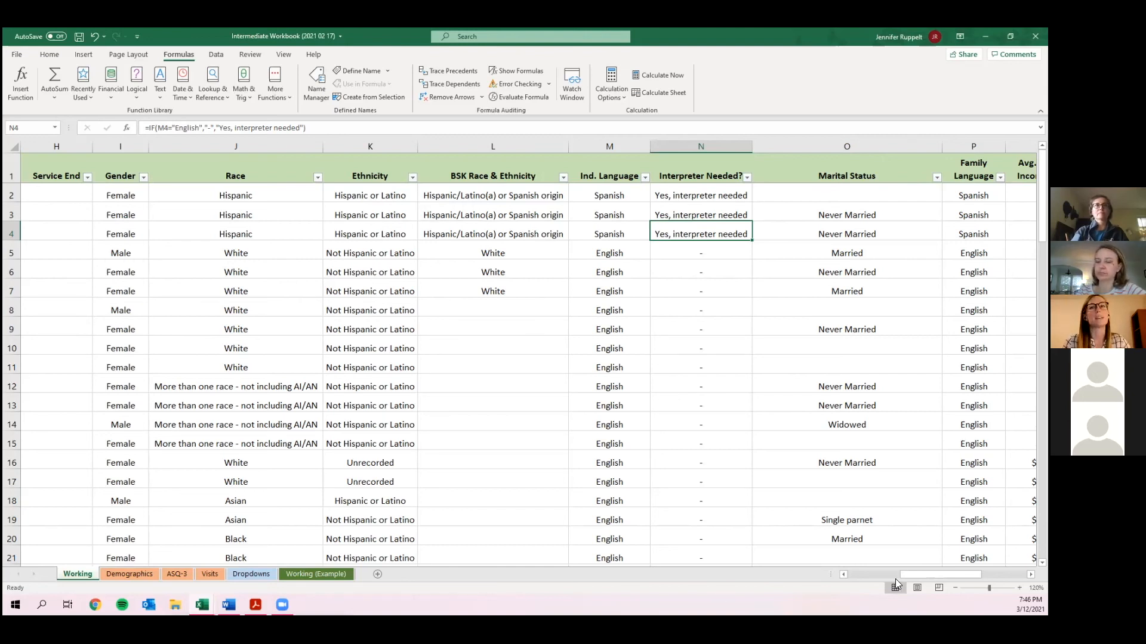
pyautogui.click(865, 574)
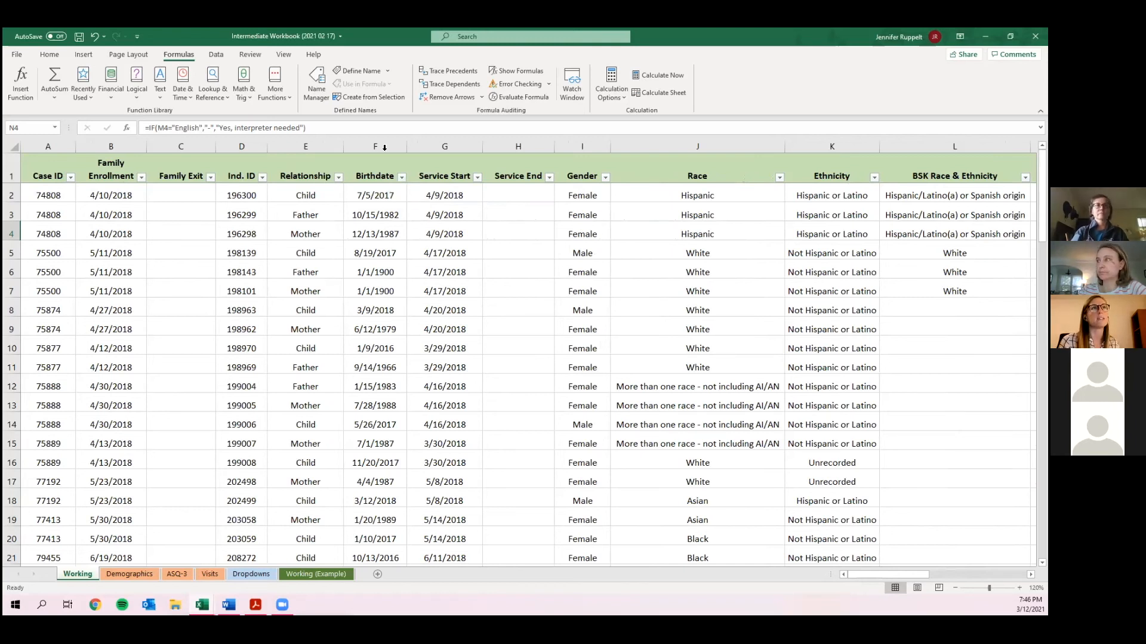
pyautogui.click(419, 145)
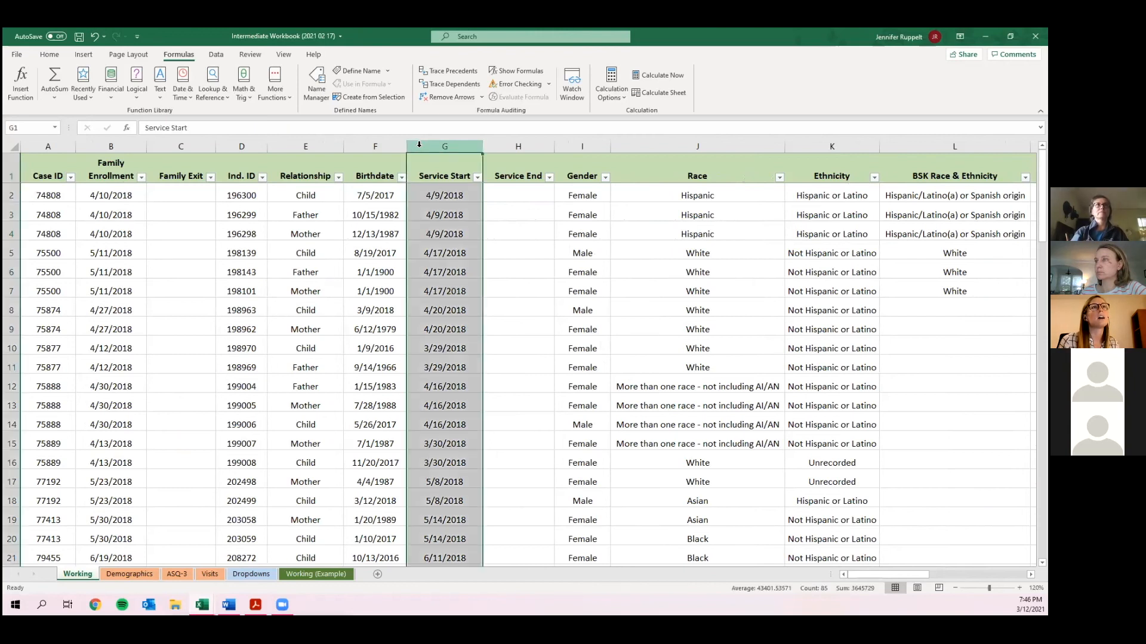
pyautogui.rightClick(419, 146)
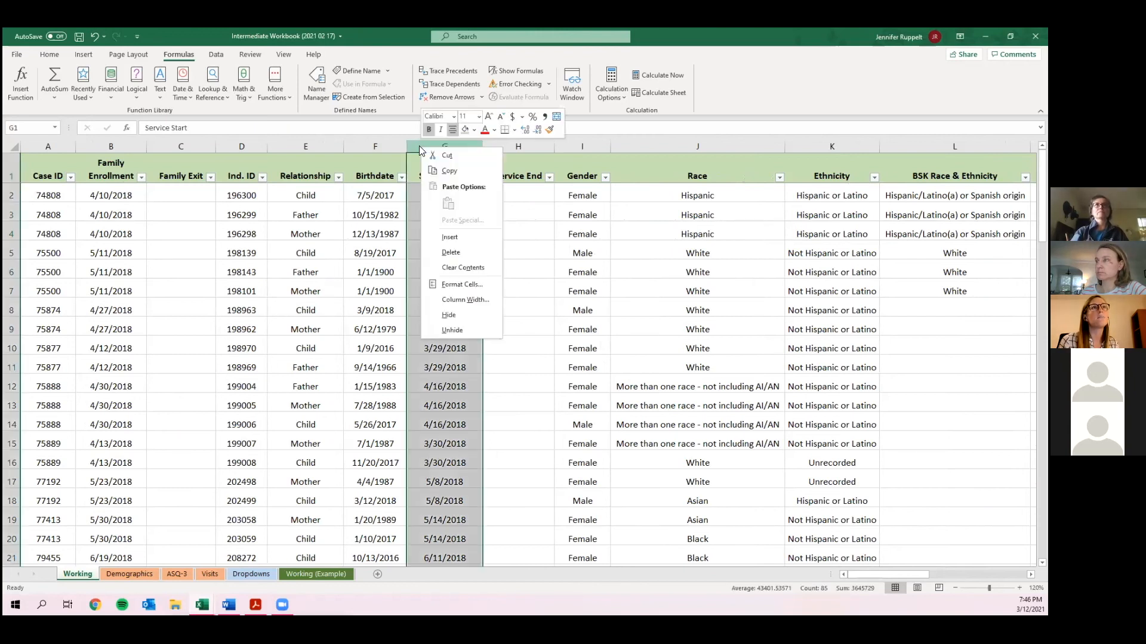
pyautogui.click(428, 238)
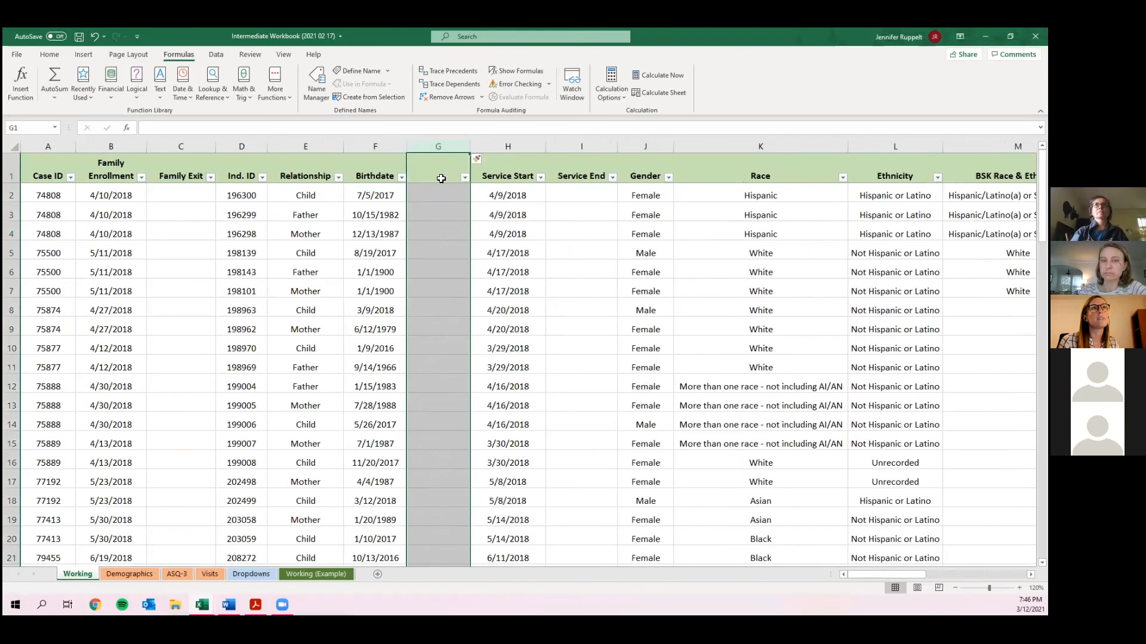
pyautogui.write('Age')
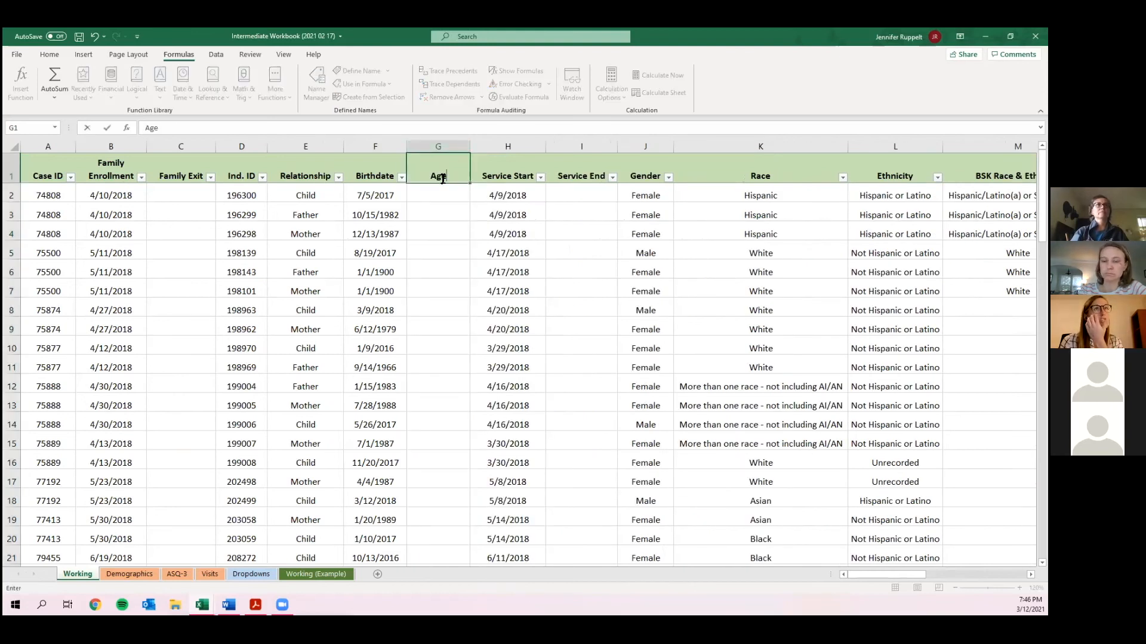
pyautogui.press('Return')
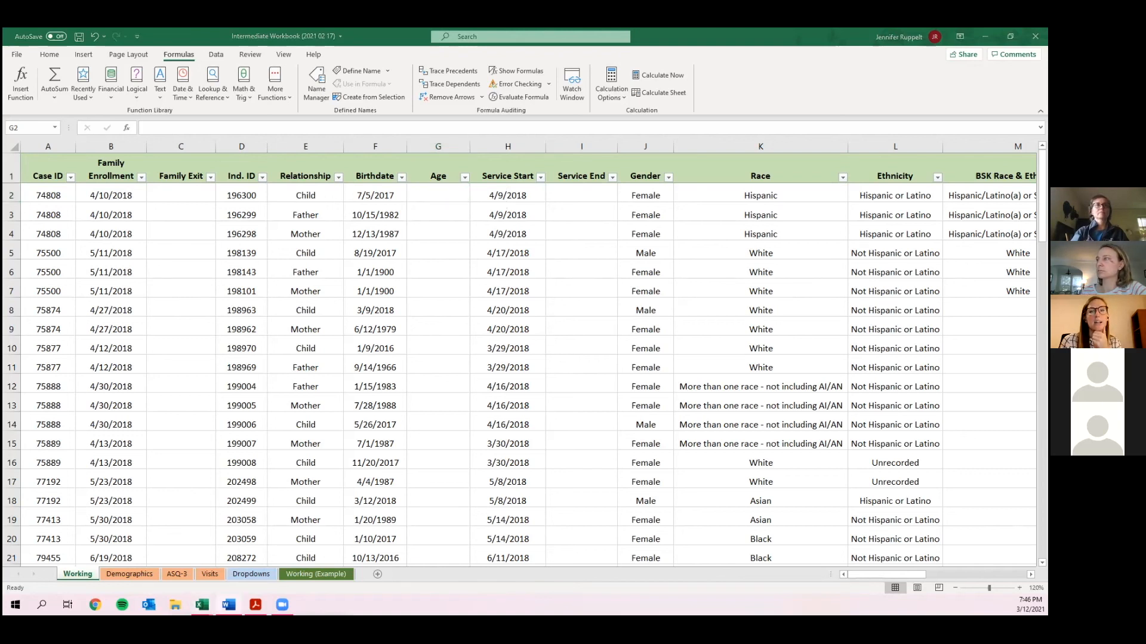
# Examine the first row's Birthdate and the BSK Reporting End Date on the Dropdowns sheet, and return to the empty Age cell G2.
pyautogui.click(427, 196)
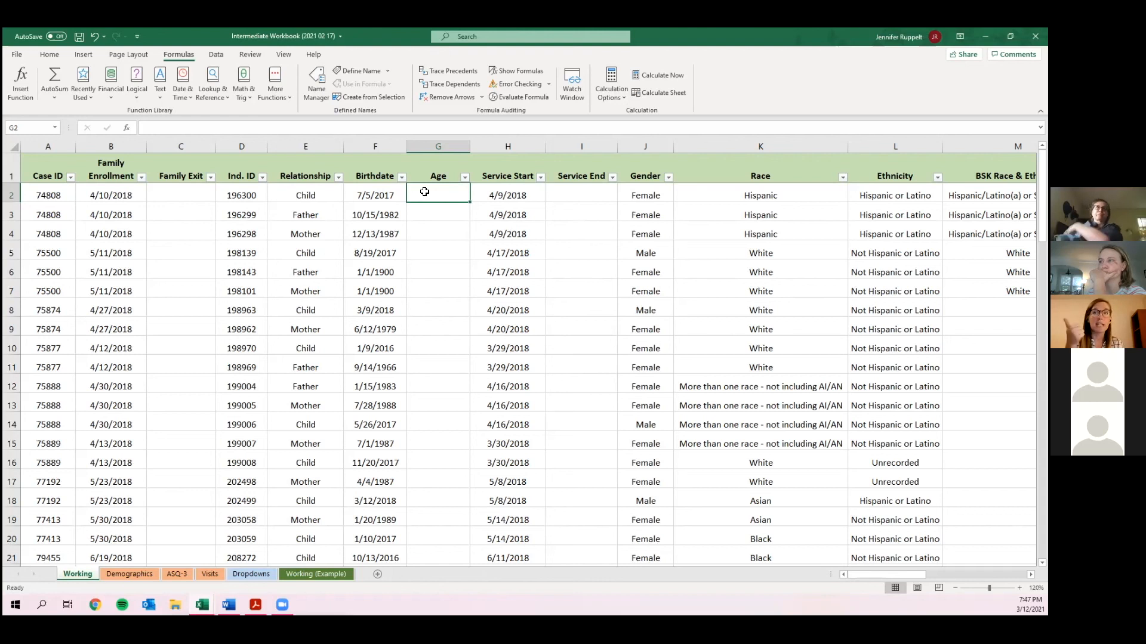
pyautogui.click(376, 194)
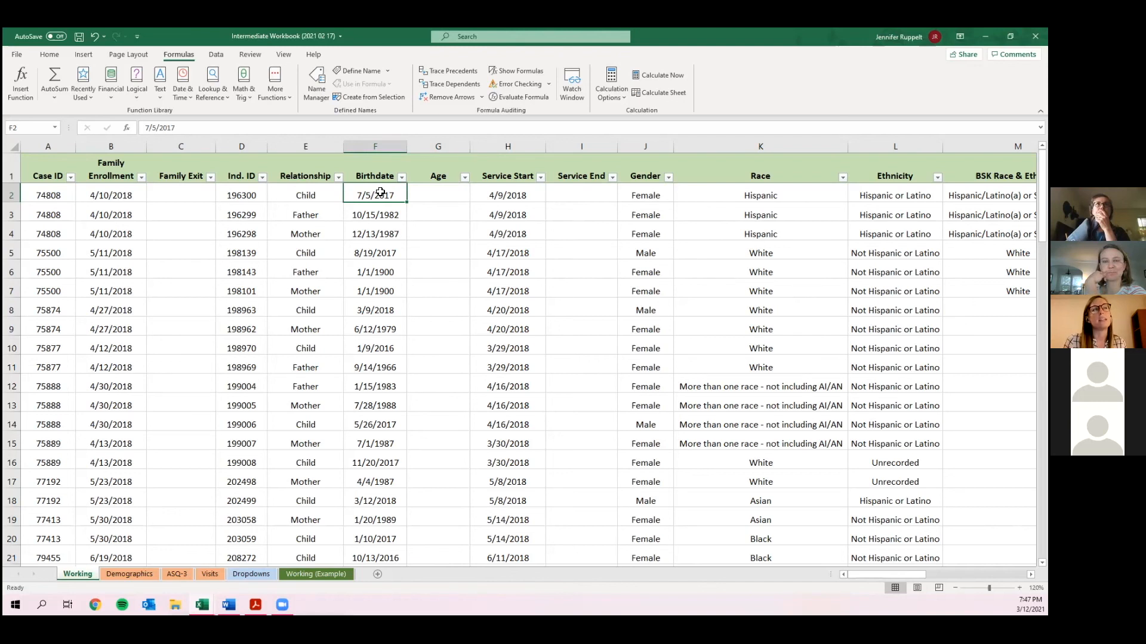
pyautogui.click(435, 196)
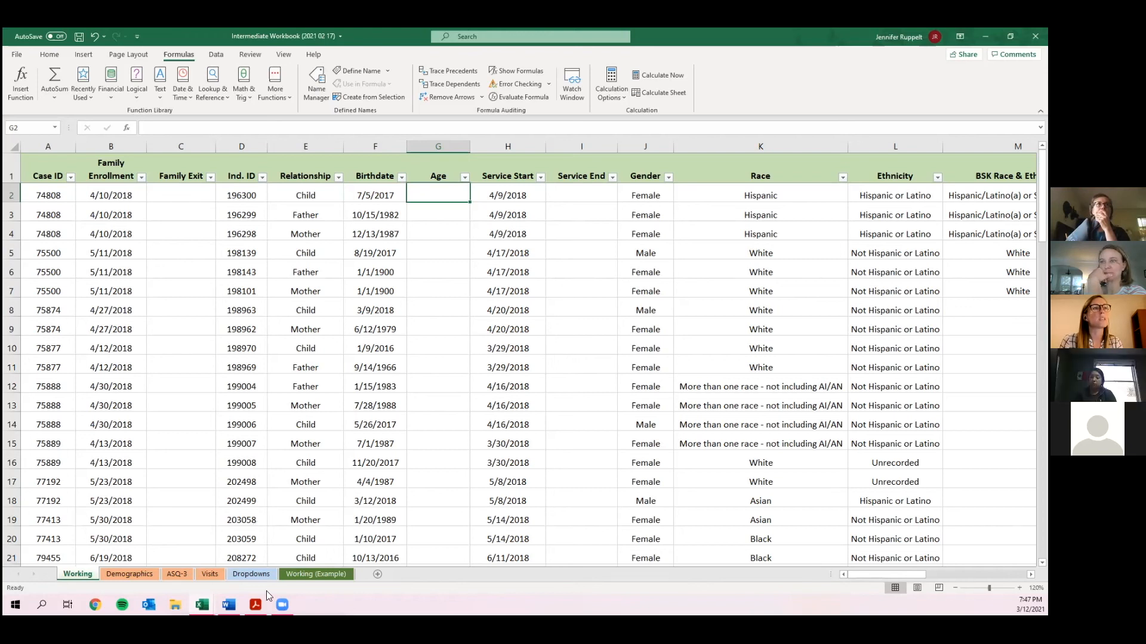
pyautogui.click(266, 575)
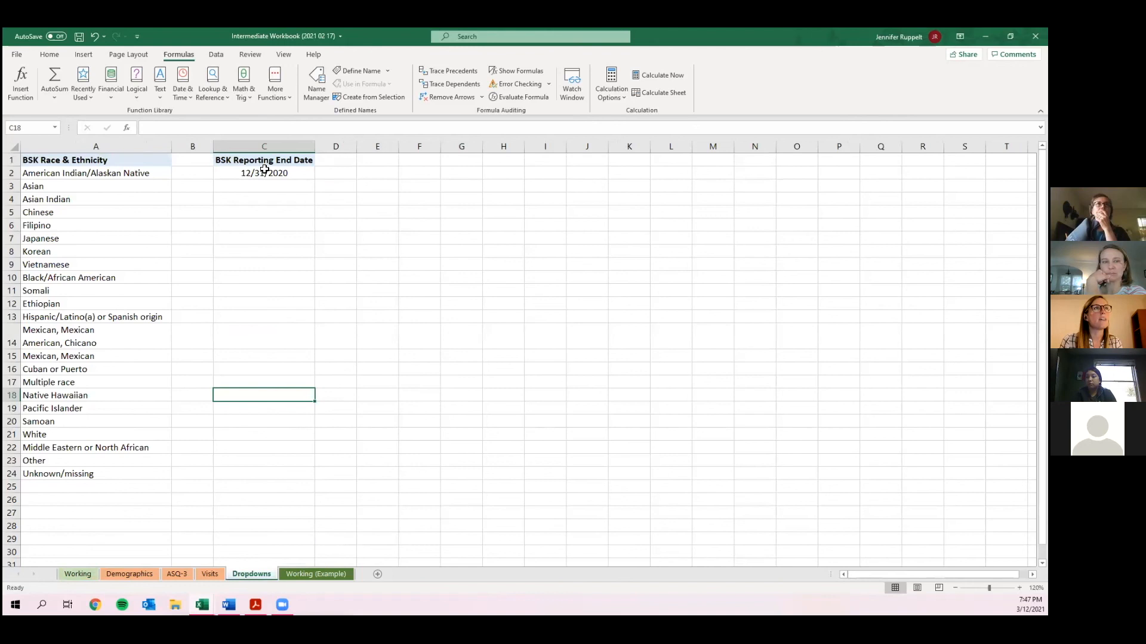
pyautogui.click(275, 176)
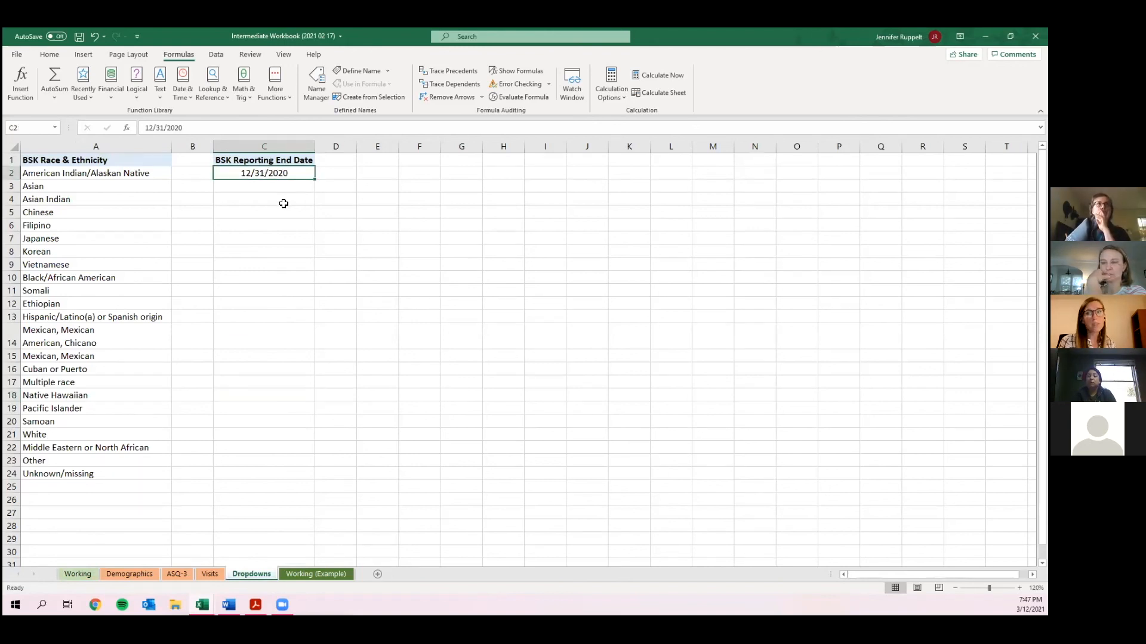
pyautogui.press('Up')
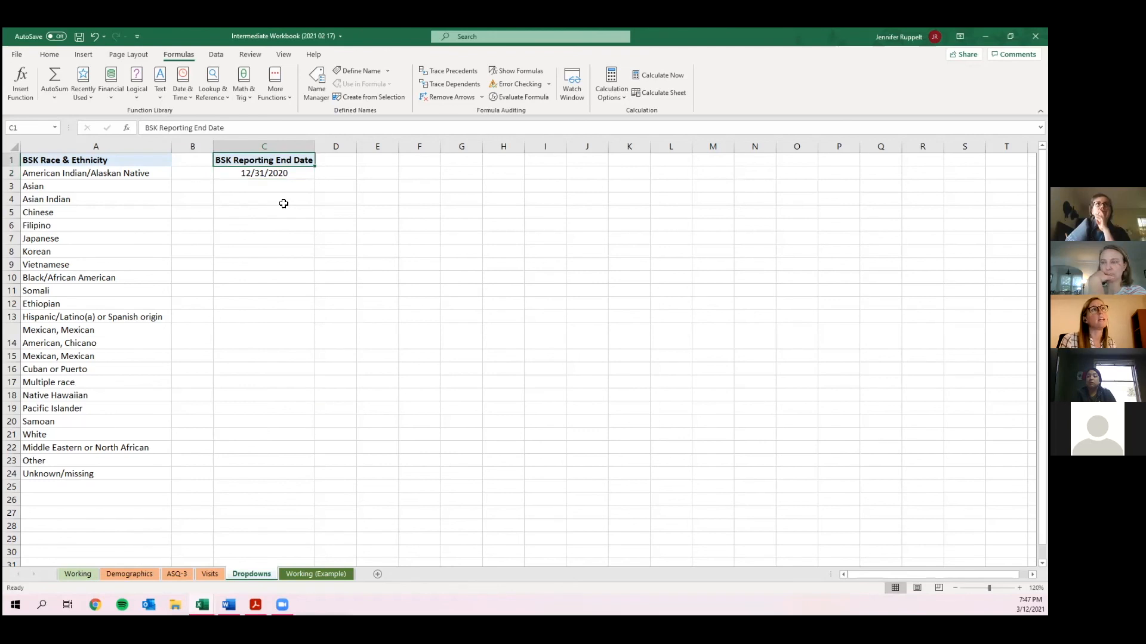
pyautogui.press('Down')
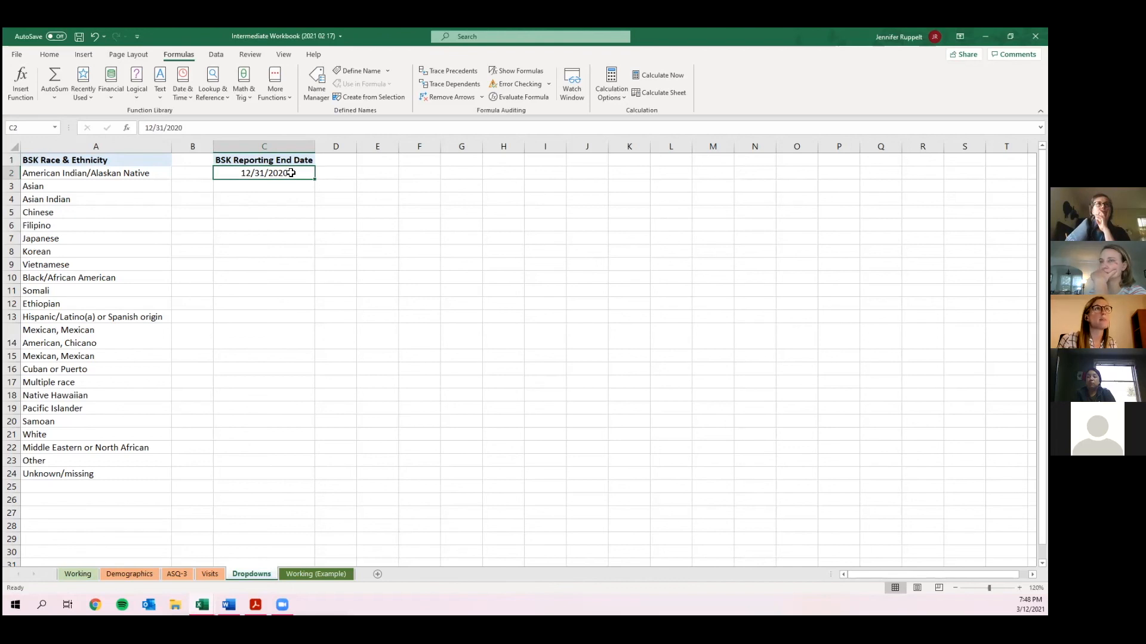
pyautogui.click(84, 574)
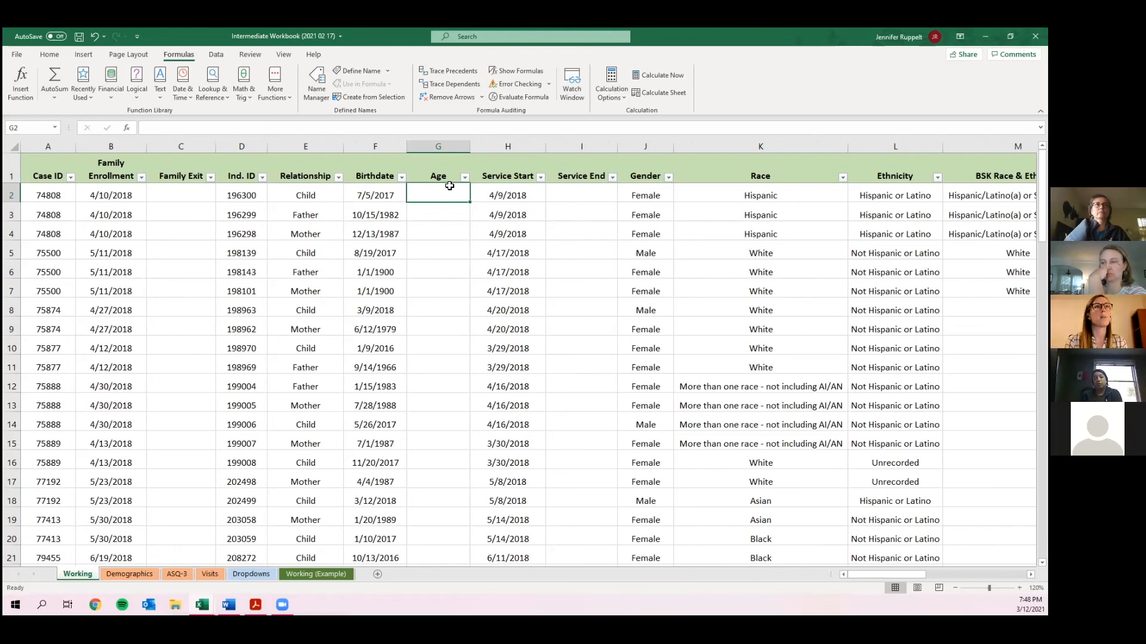
# Start a DATEDIF formula in G2 with the Birthdate cell F2 as the start date.
pyautogui.write('=')
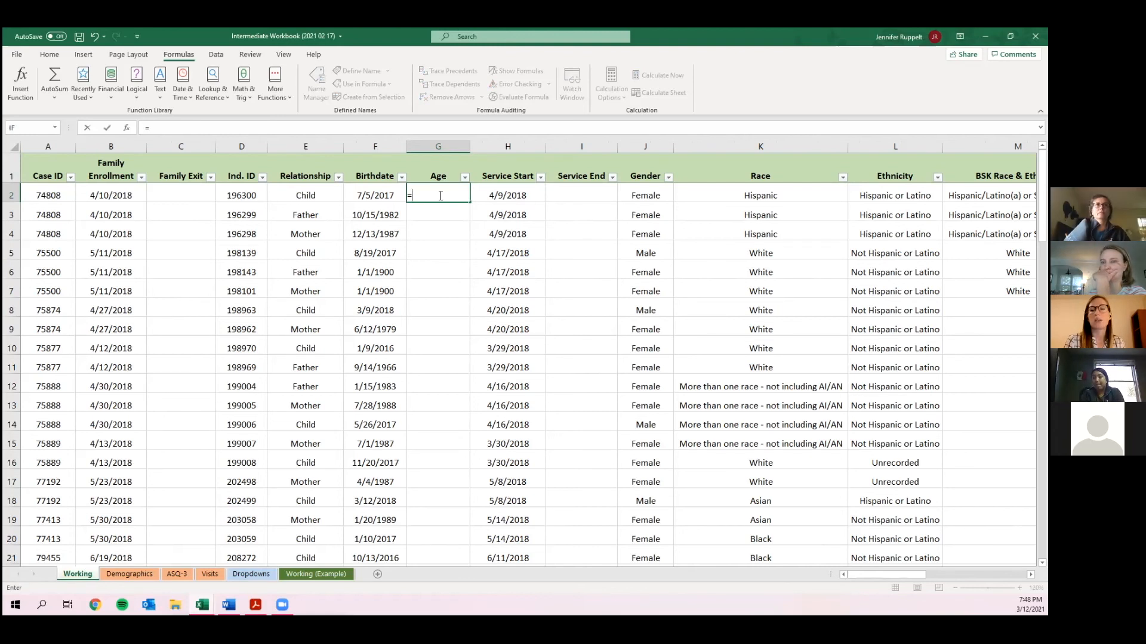
pyautogui.write('D')
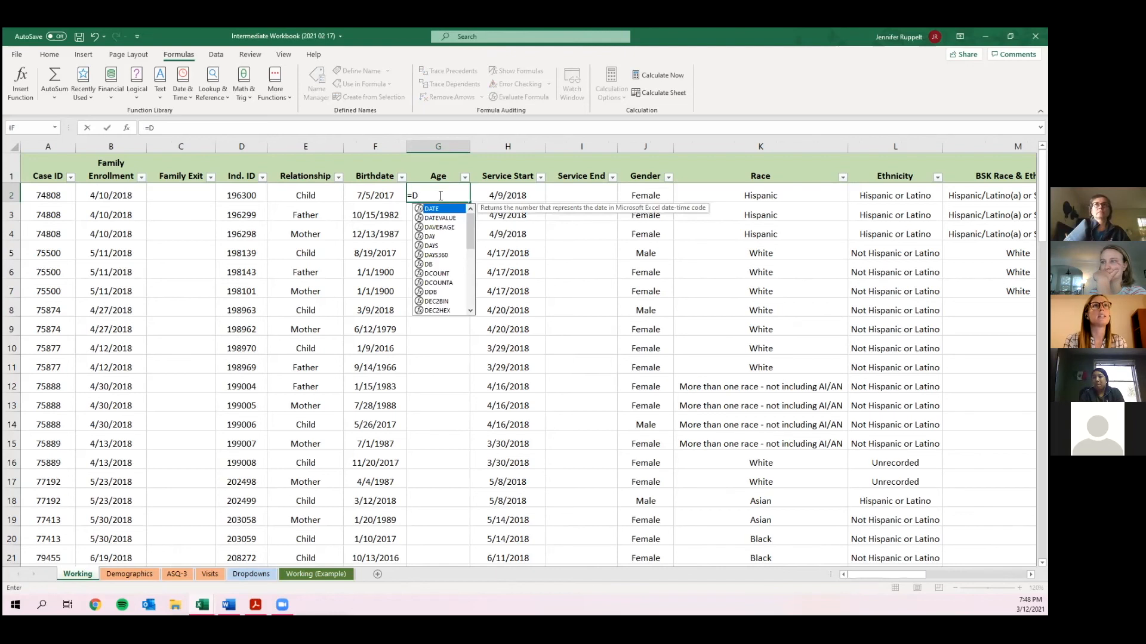
pyautogui.write('ATE')
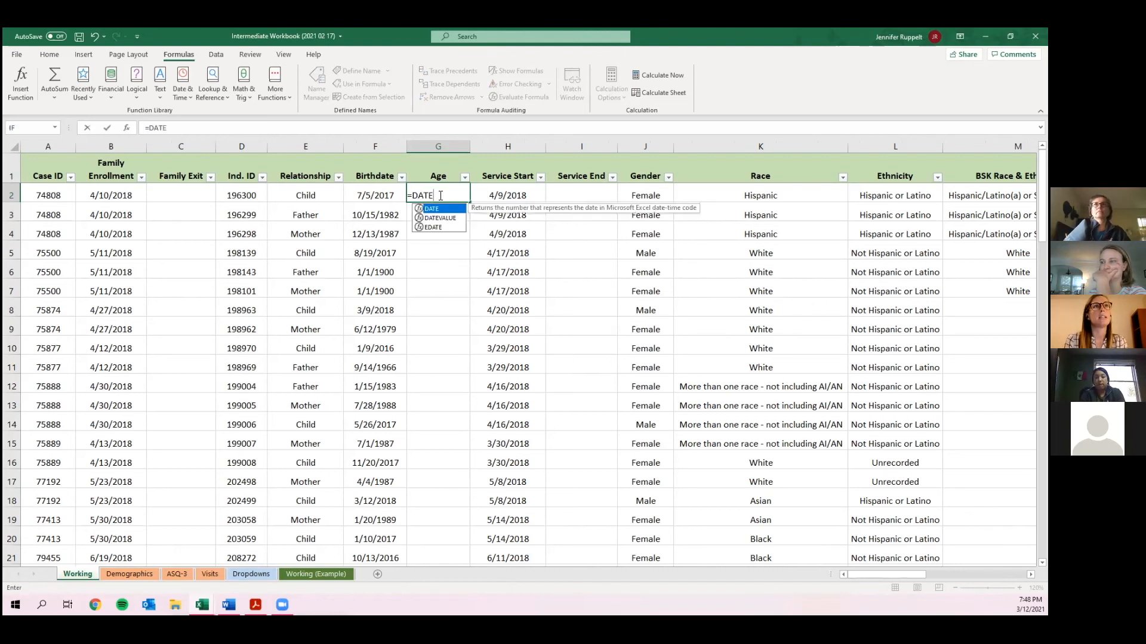
pyautogui.write('DIF')
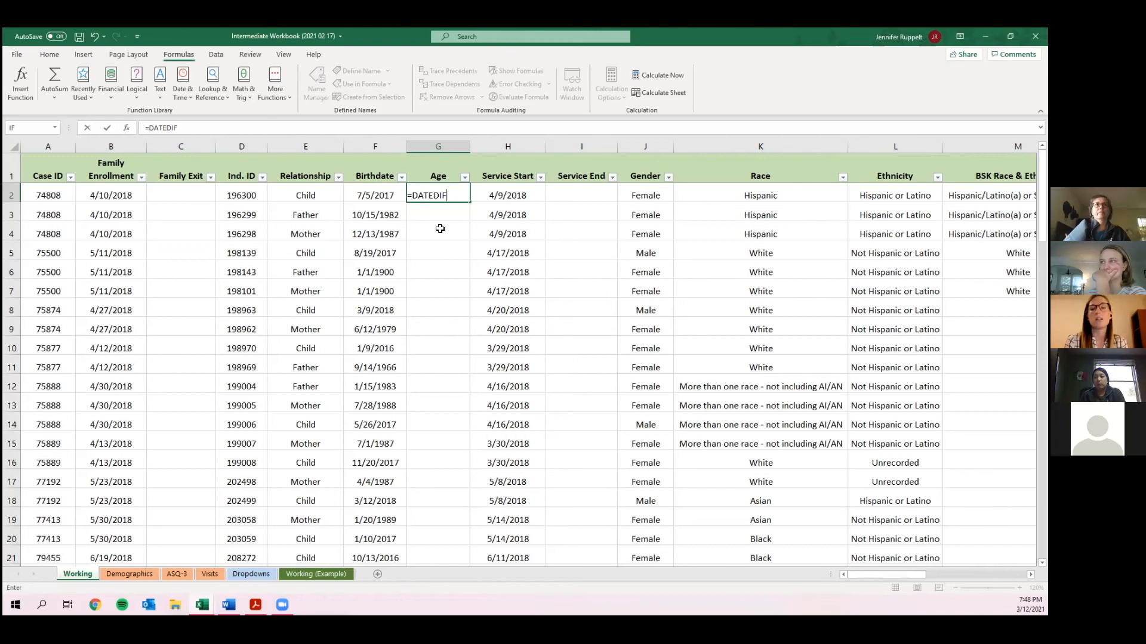
pyautogui.write('(')
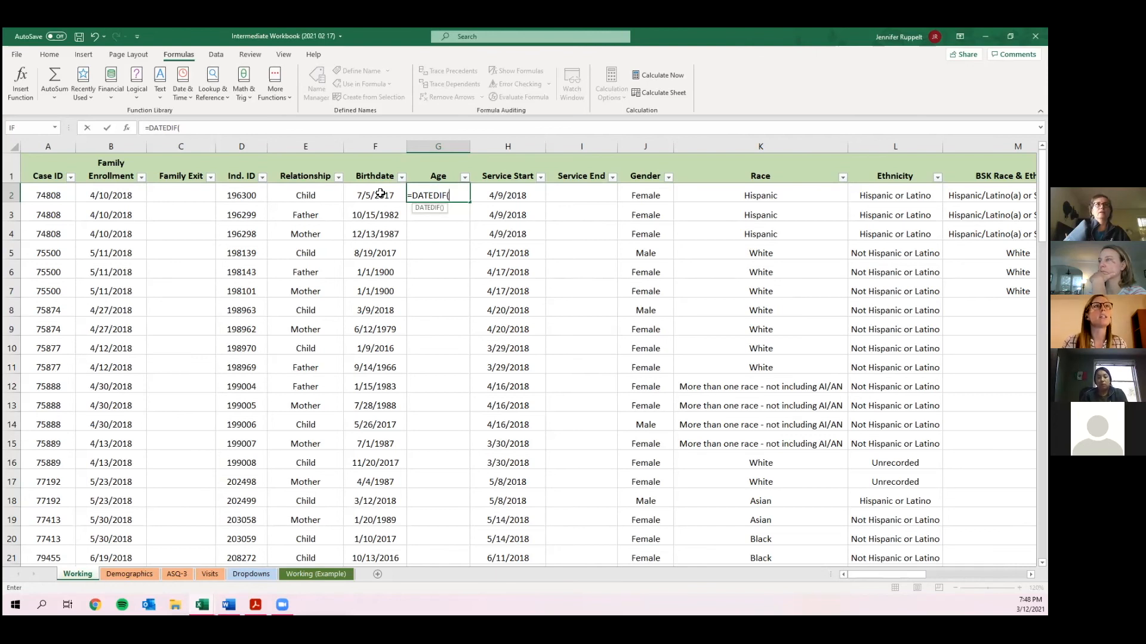
pyautogui.click(380, 193)
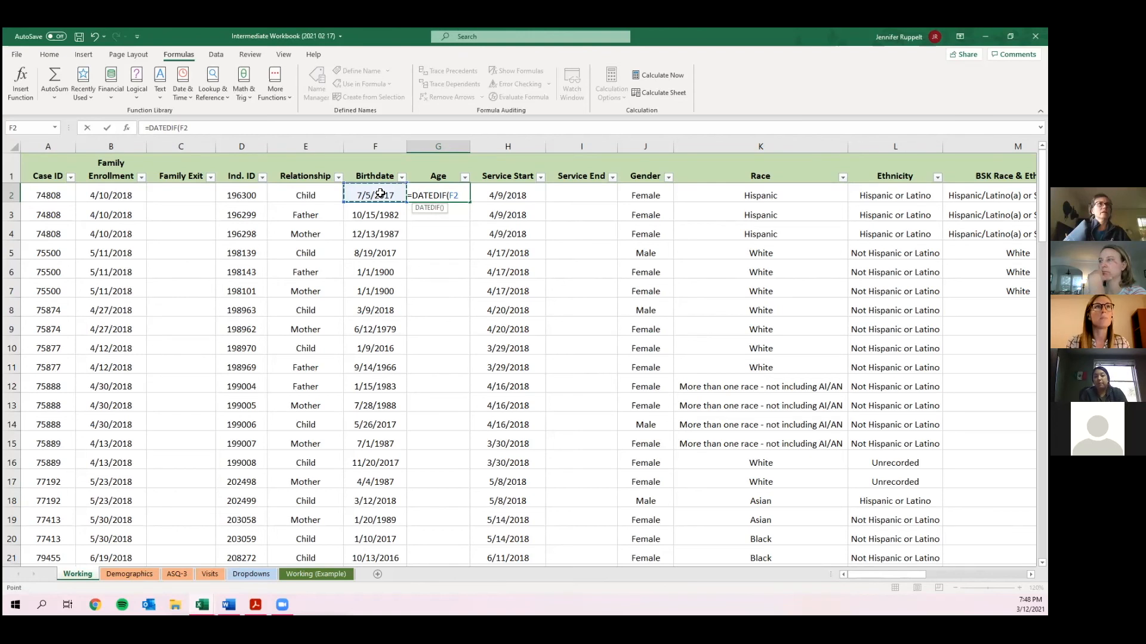
pyautogui.write(',')
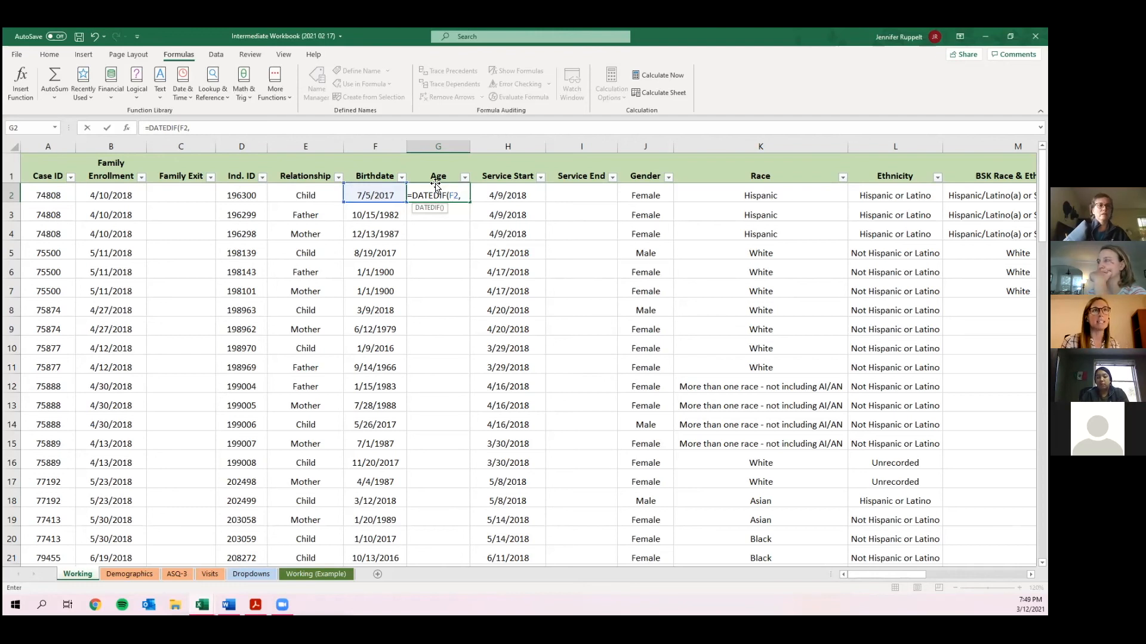
# Complete the G2 DATEDIF formula with the reporting end date Dropdowns!C2 as the end date and "Y" as the unit.
pyautogui.click(261, 578)
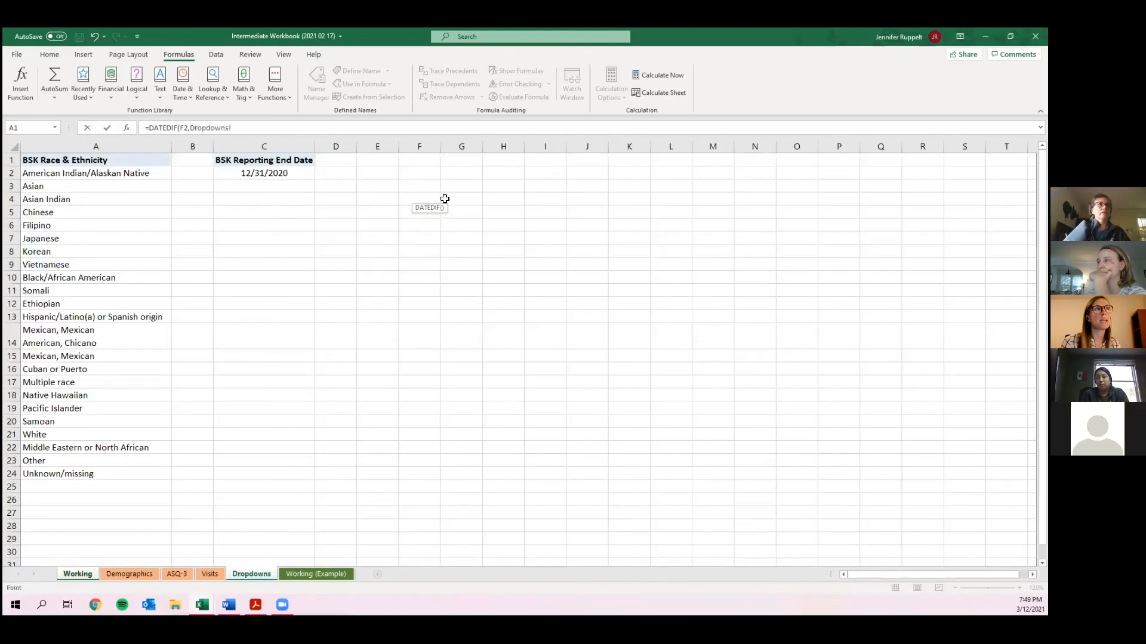
pyautogui.click(294, 173)
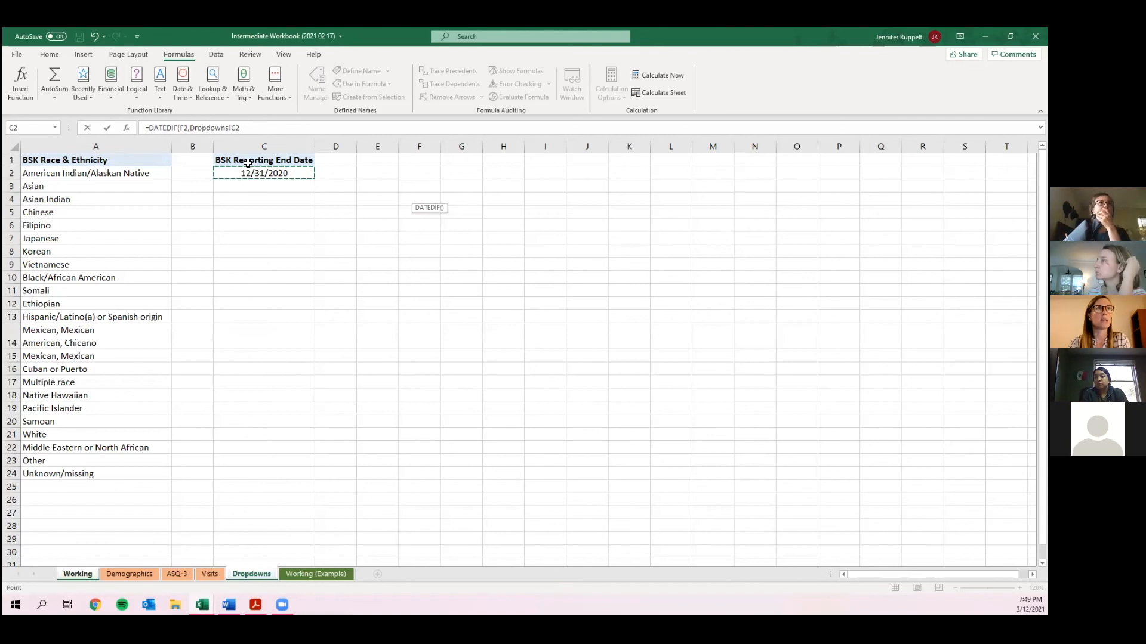
pyautogui.click(247, 131)
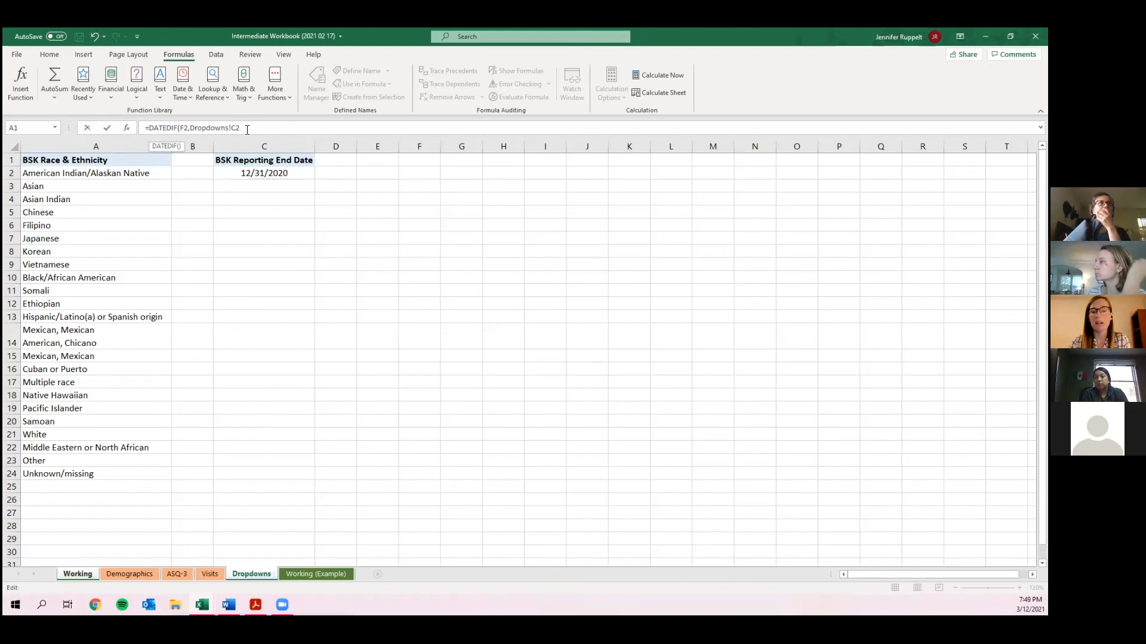
pyautogui.write(',')
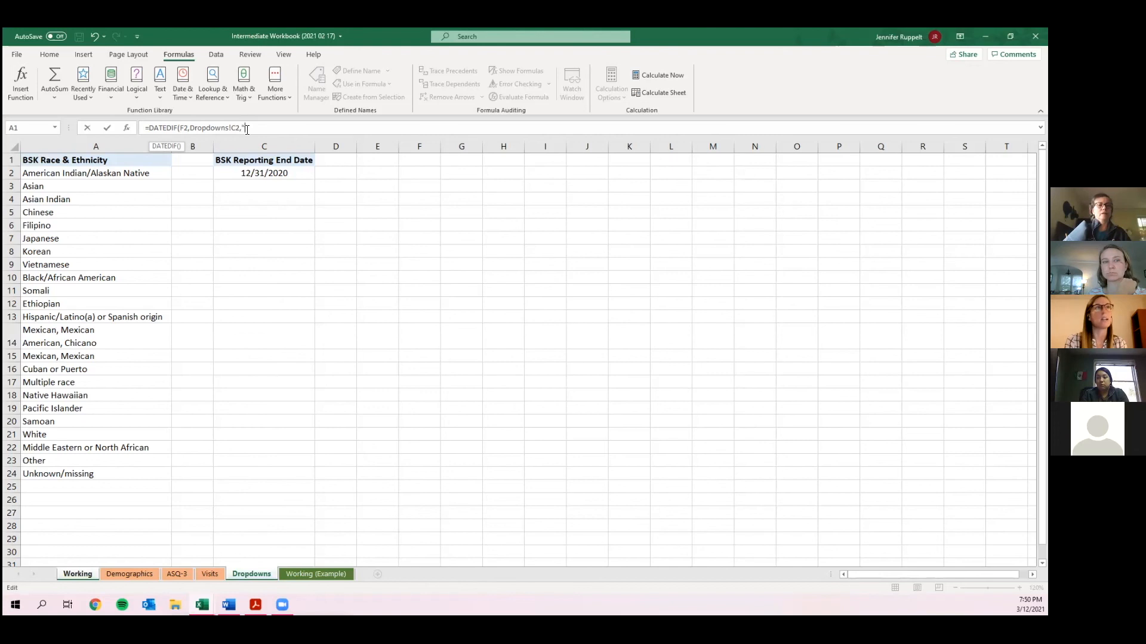
pyautogui.write('y')
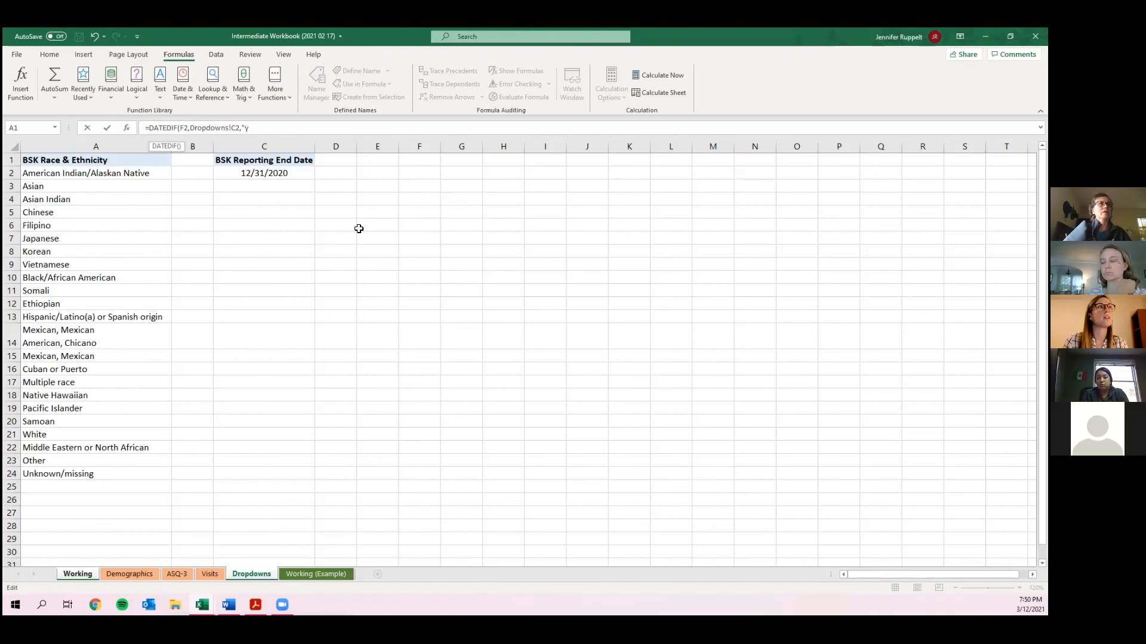
pyautogui.press('BackSpace')
pyautogui.write('Y"')
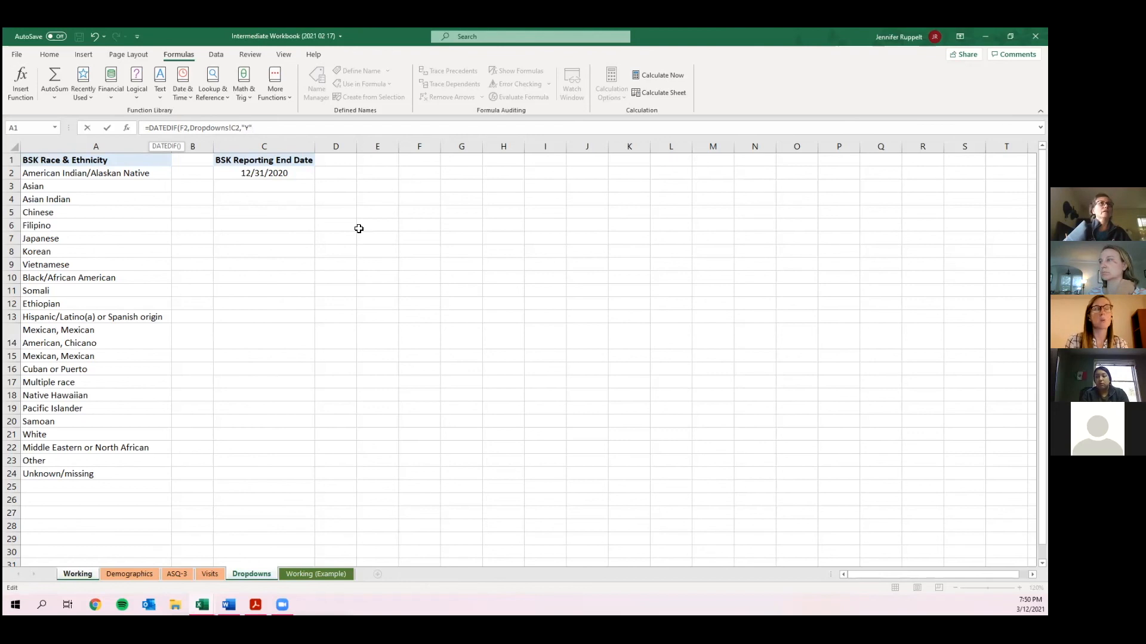
pyautogui.write(')')
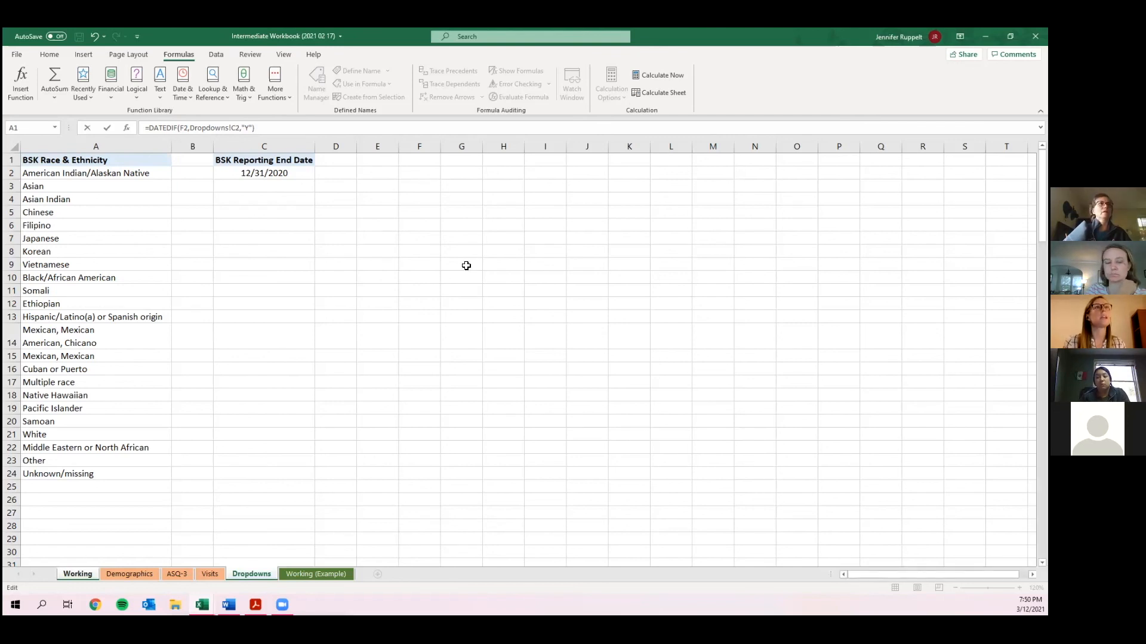
pyautogui.press('Return')
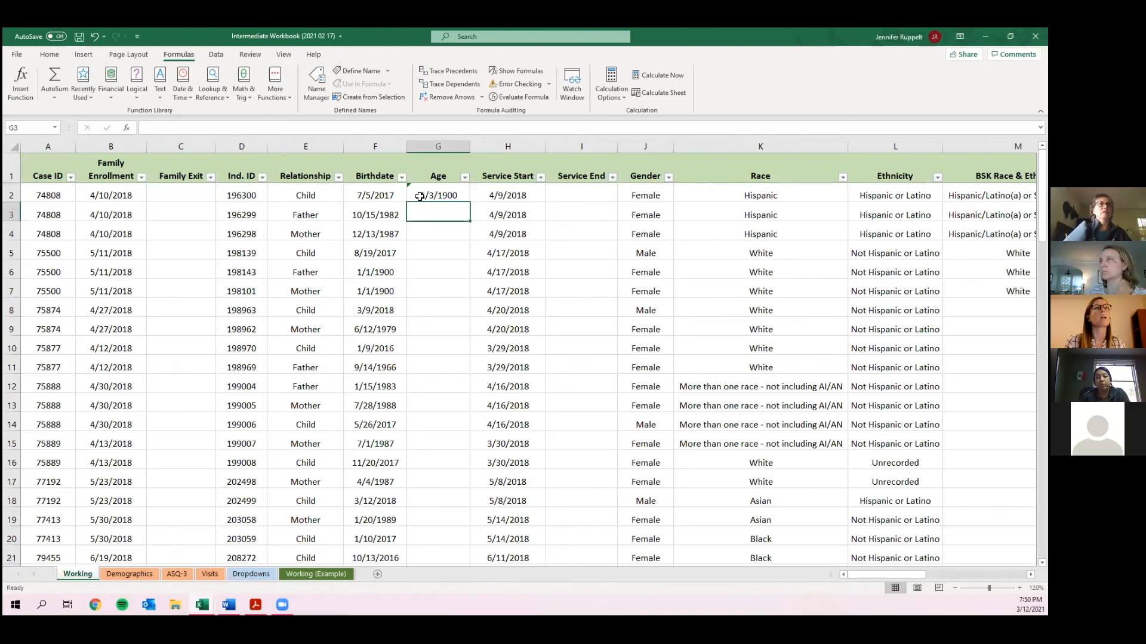
# Format the Age result in G2 as Number with no decimal places.
pyautogui.click(420, 196)
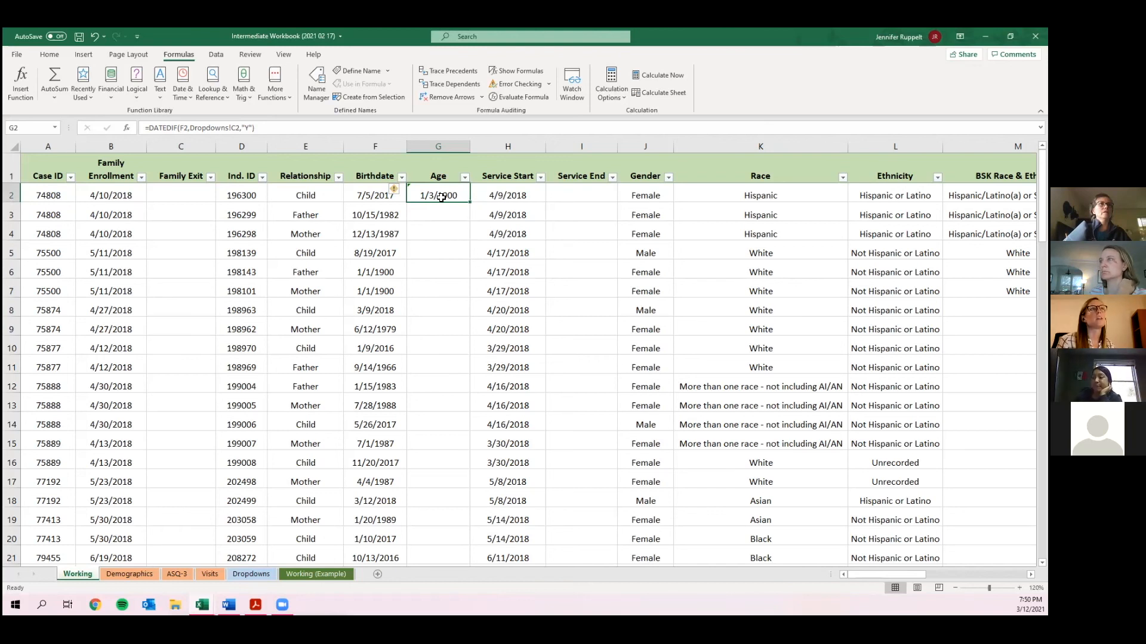
pyautogui.click(50, 54)
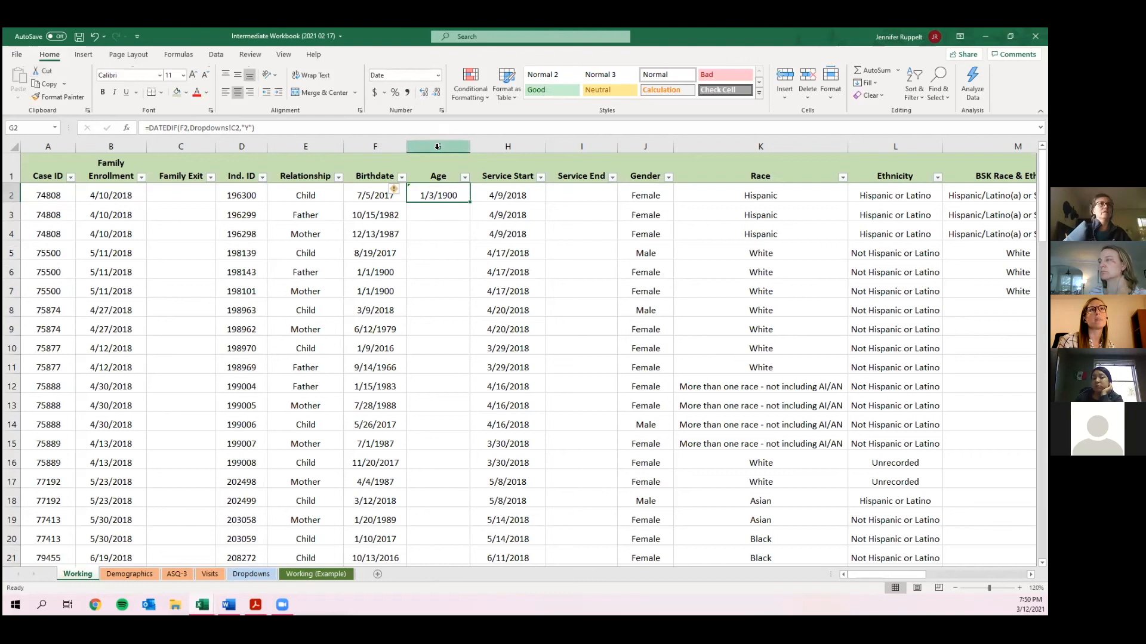
pyautogui.click(438, 77)
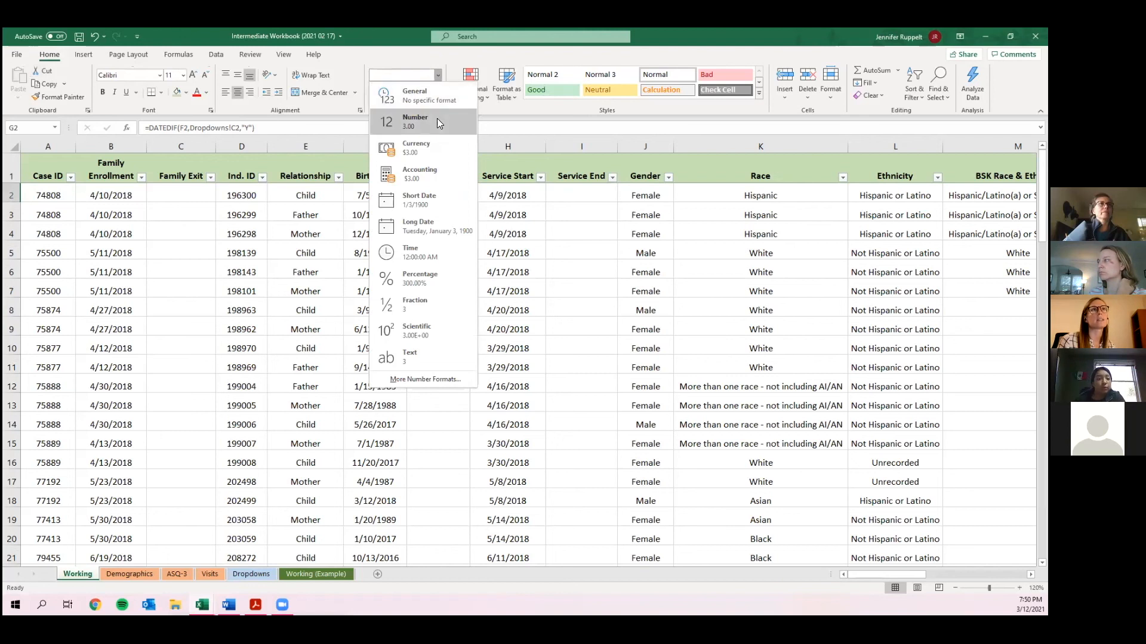
pyautogui.click(444, 197)
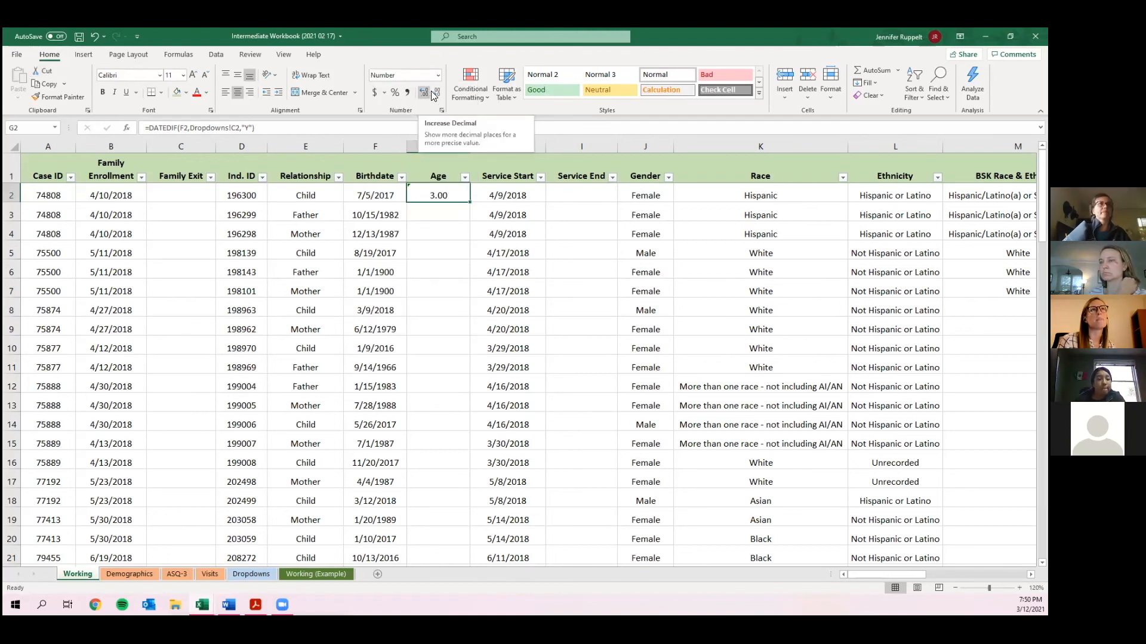
pyautogui.click(438, 93)
pyautogui.click(437, 93)
pyautogui.press('Return')
pyautogui.press('Up')
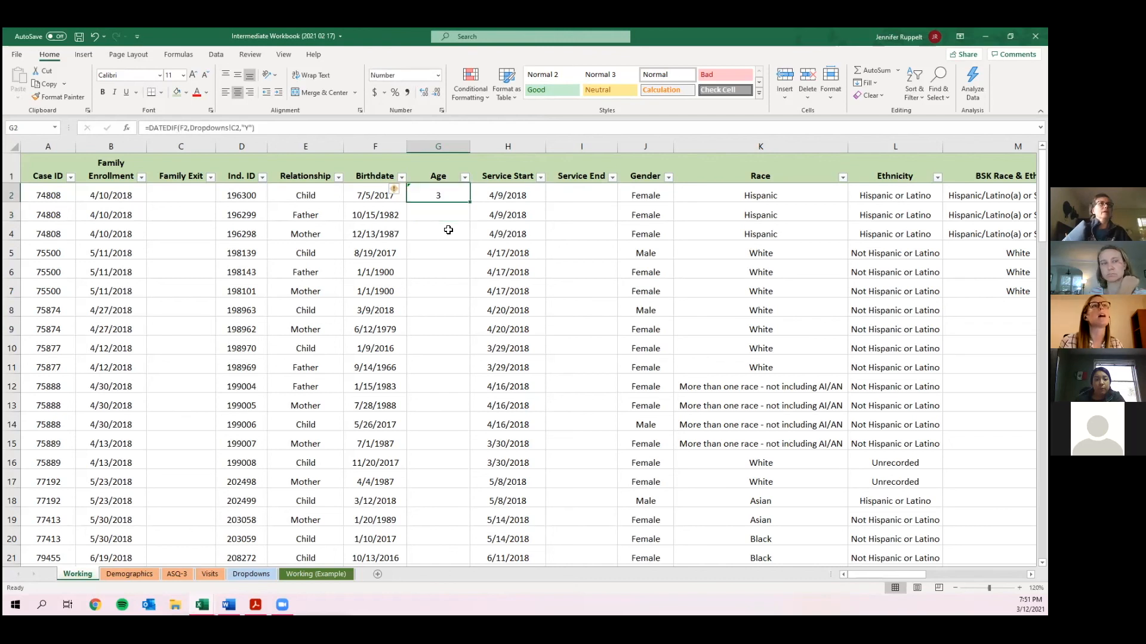
# Fill the DATEDIF formula from the first Age cell G2 down through G4.
pyautogui.click(350, 202)
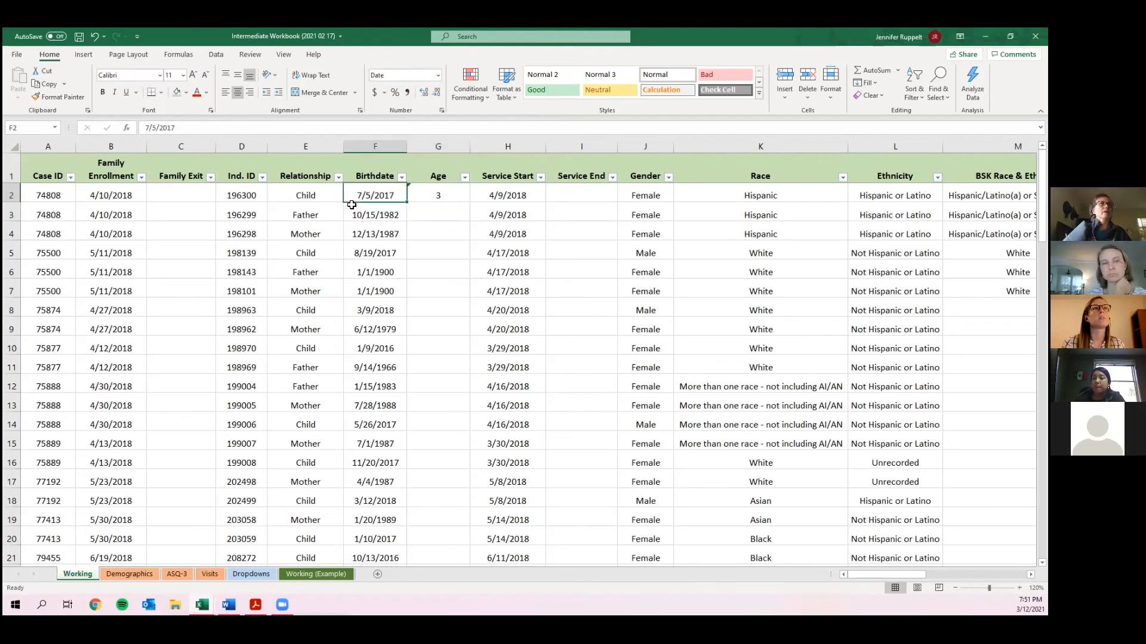
pyautogui.click(447, 196)
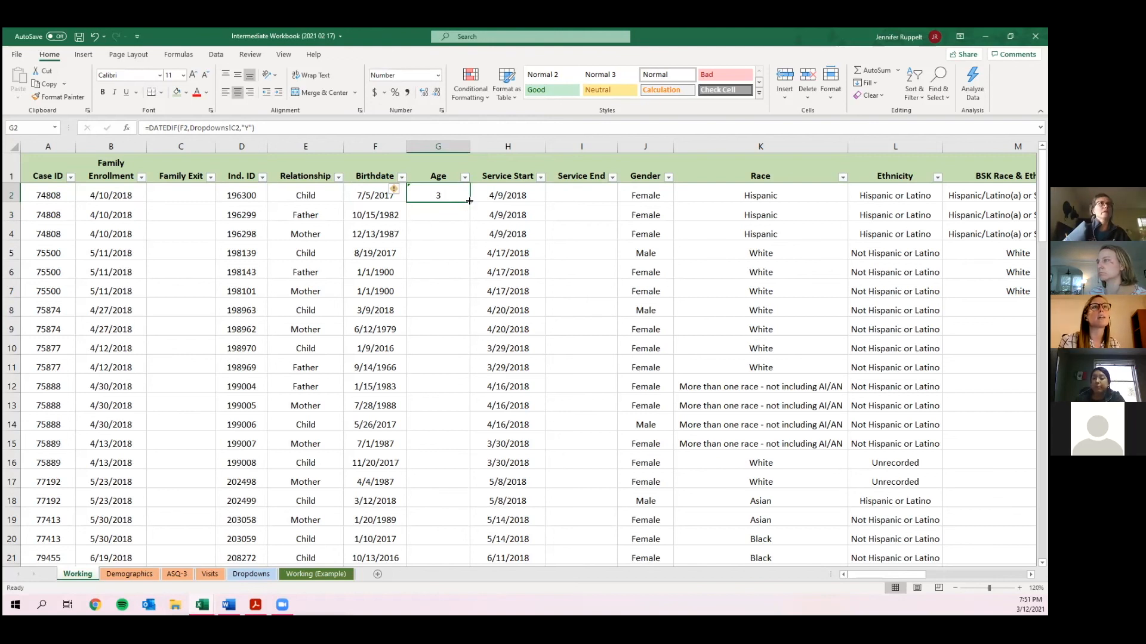
pyautogui.moveTo(469, 201); pyautogui.dragTo(462, 249)
pyautogui.click(461, 249)
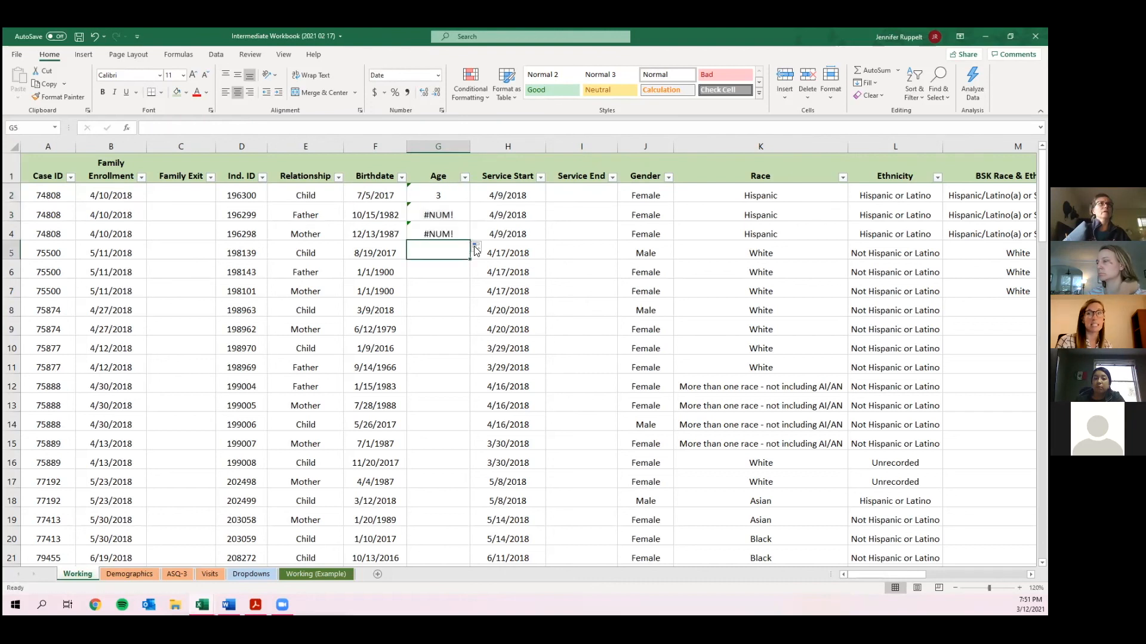
# Examine the end date reference in the copied Age formula in G3.
pyautogui.click(435, 218)
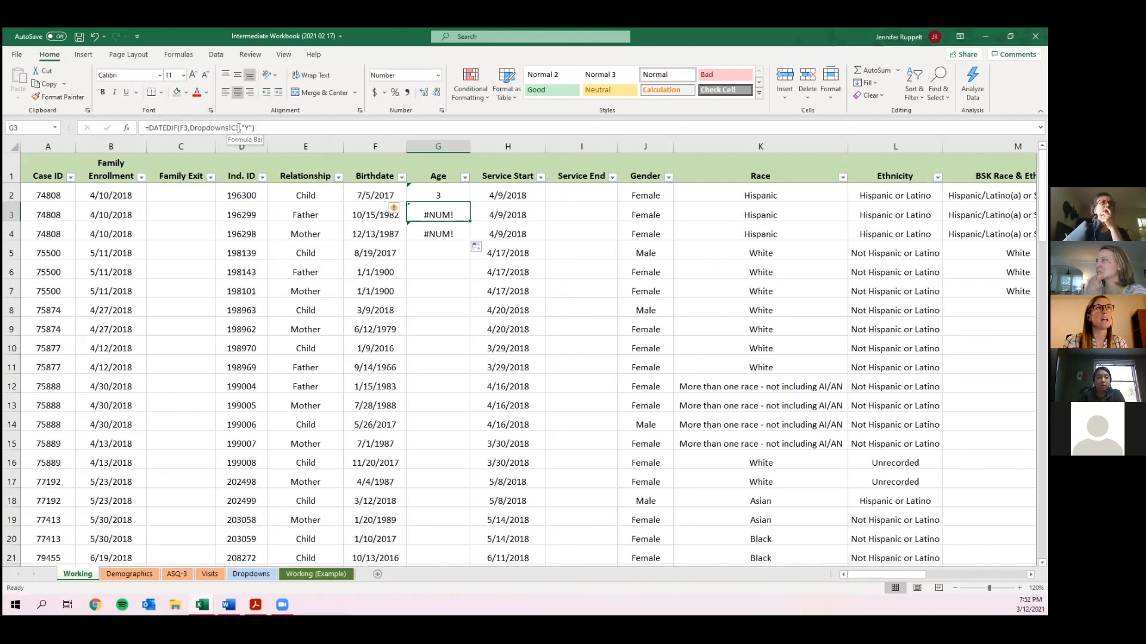
pyautogui.click(238, 128)
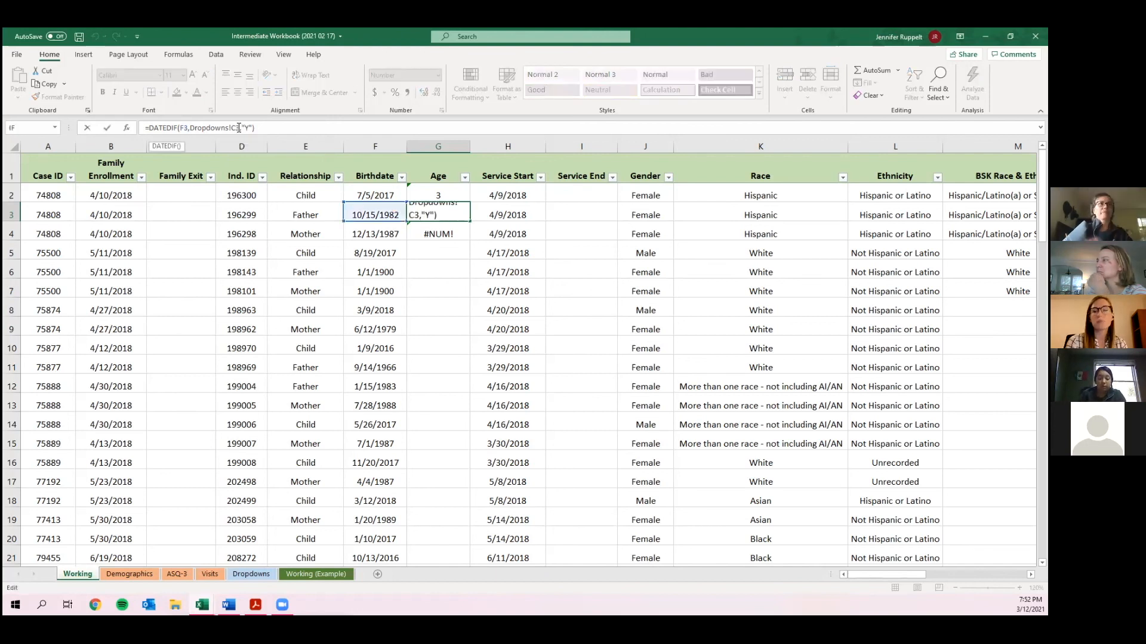
pyautogui.press('Return')
# Make the end date reference in the G2 Age formula absolute as Dropdowns!$C$2.
pyautogui.click(453, 190)
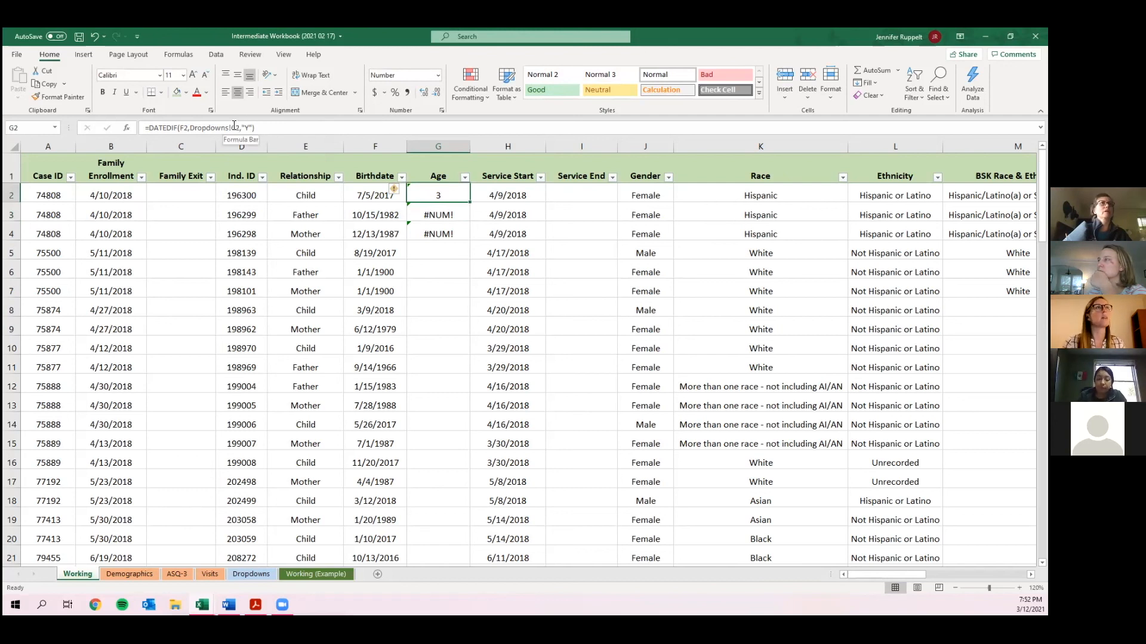
pyautogui.click(232, 128)
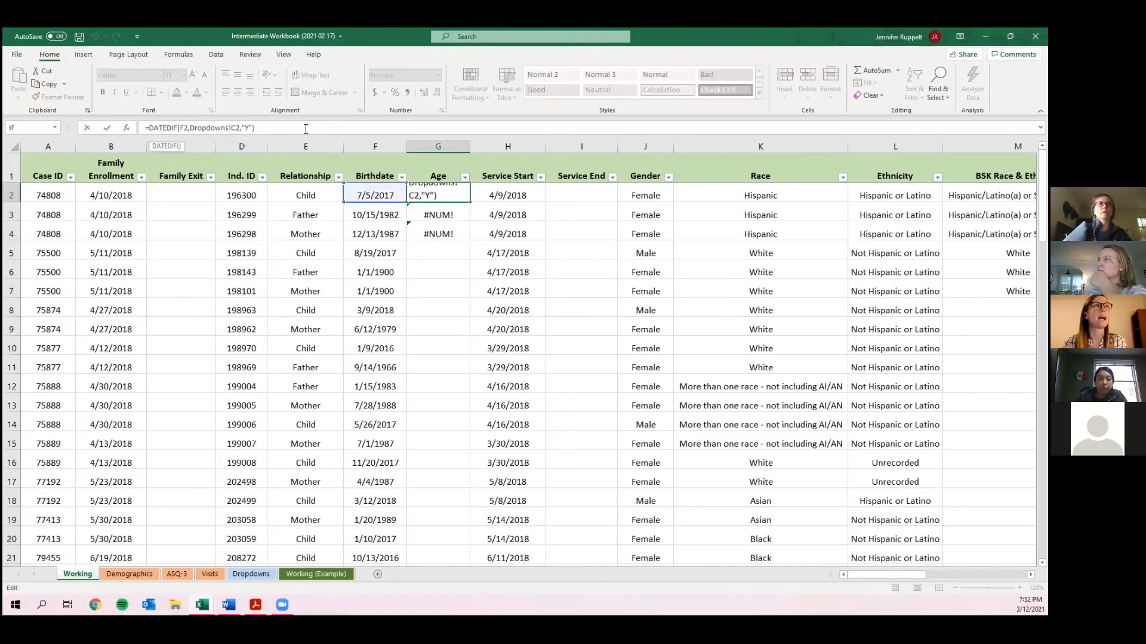
pyautogui.write('$')
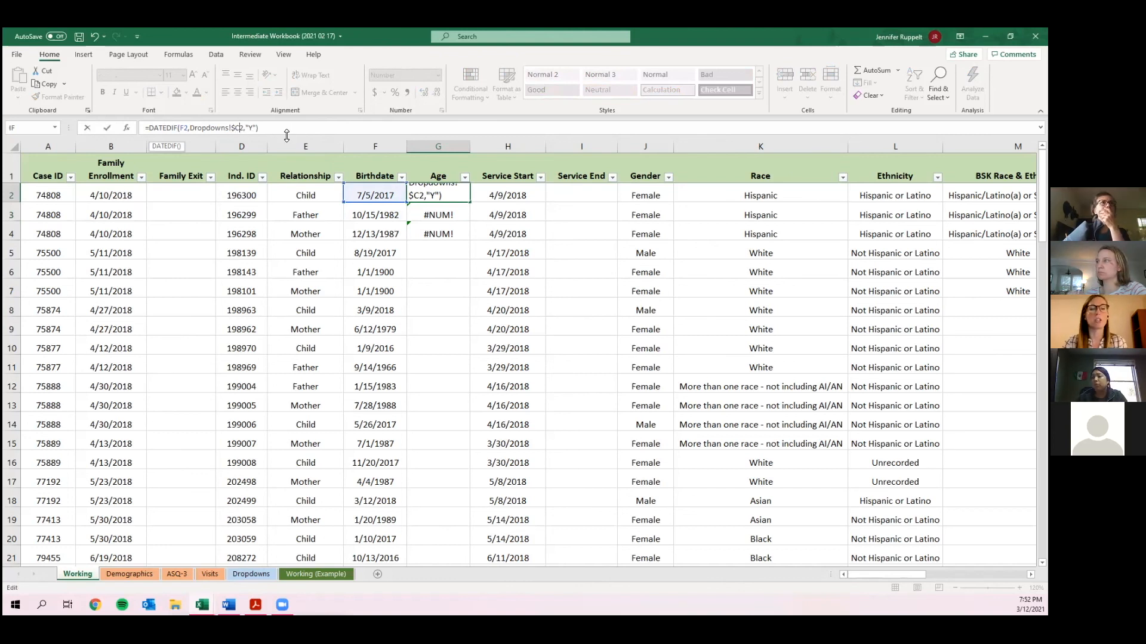
pyautogui.write('$')
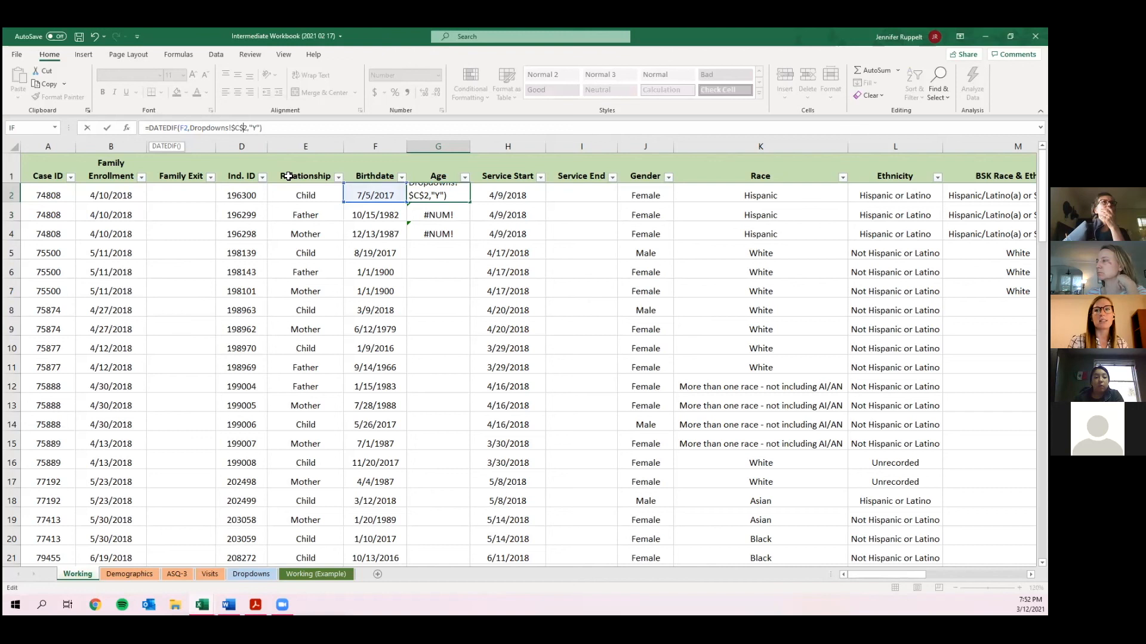
pyautogui.hotkey('ctrl', 'Return')
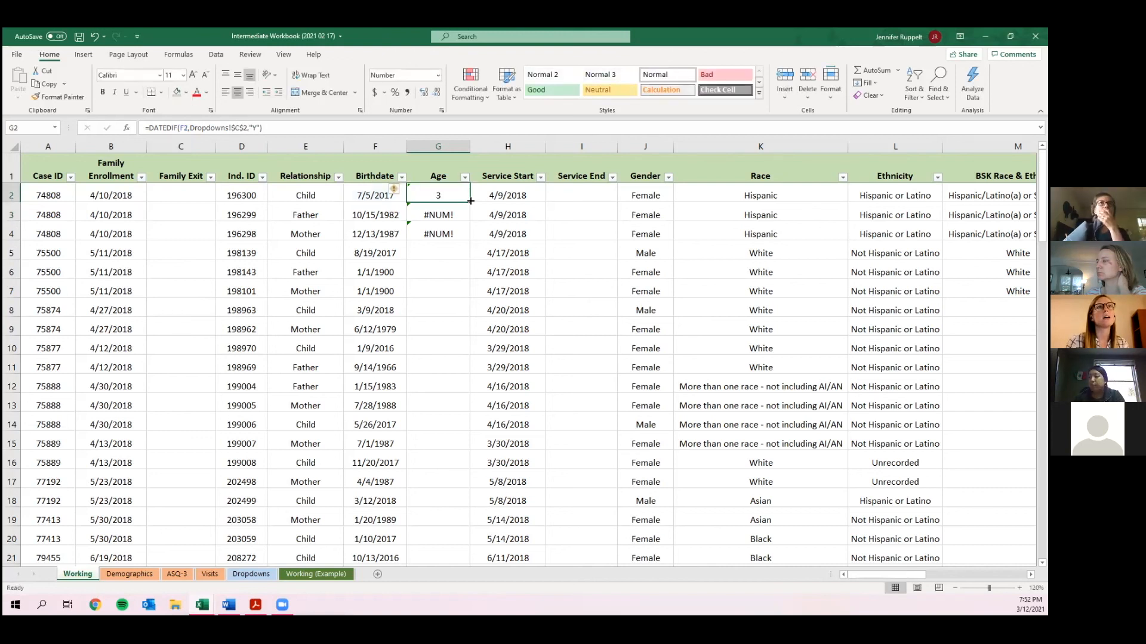
# Fill the corrected Age formula from G2 through G5 and on down the rest of the column.
pyautogui.moveTo(470, 226); pyautogui.dragTo(470, 258)
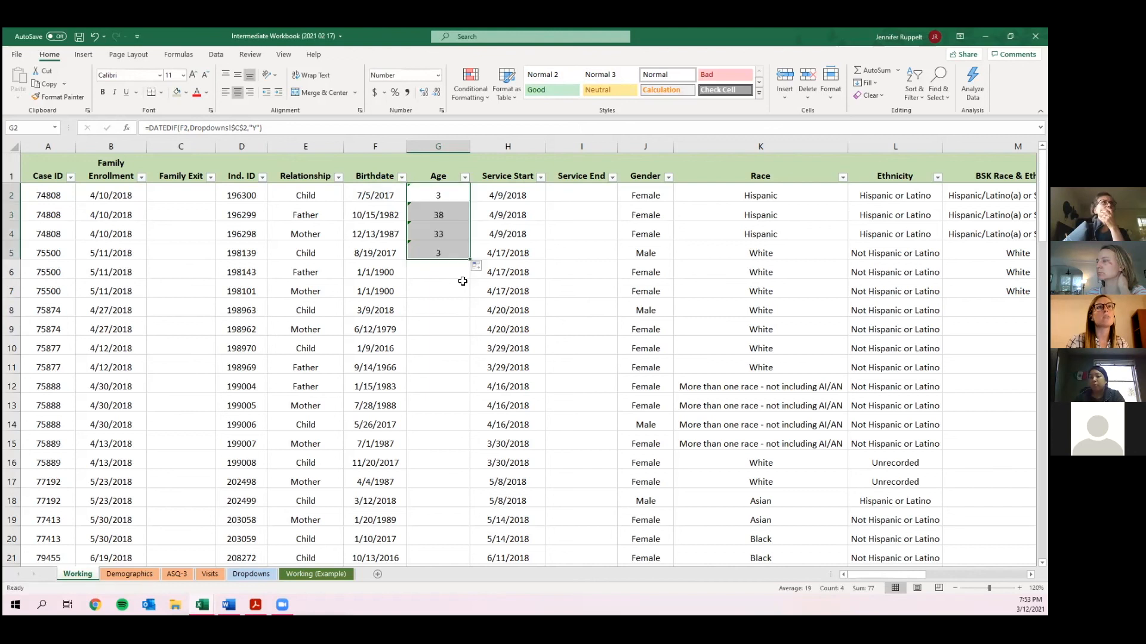
pyautogui.click(457, 213)
pyautogui.click(455, 239)
pyautogui.click(444, 253)
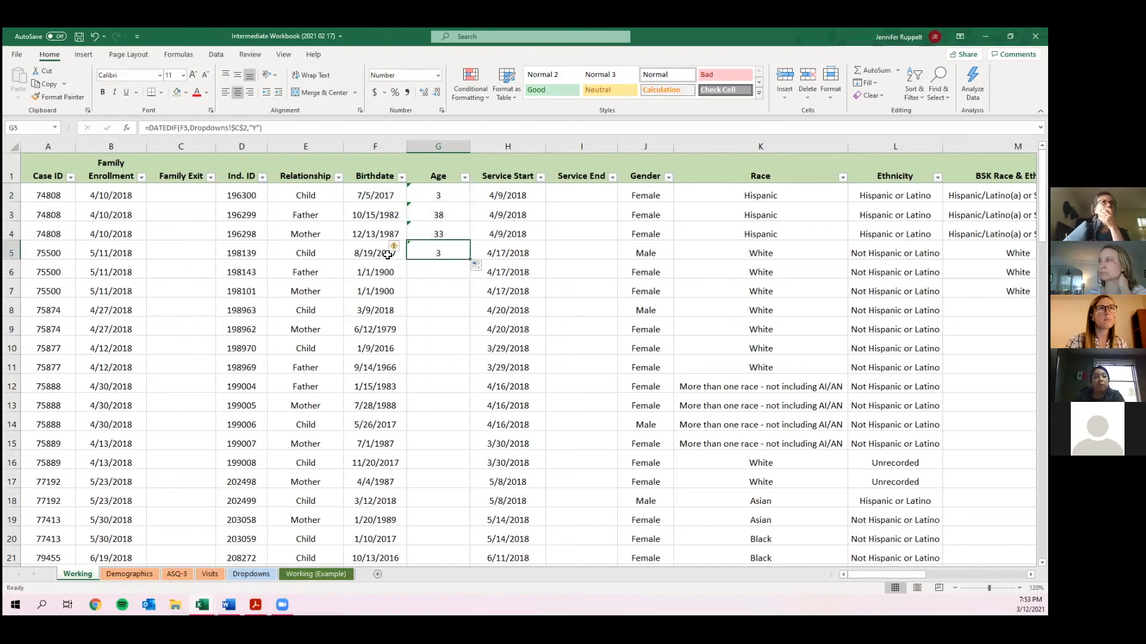
pyautogui.doubleClick(469, 260)
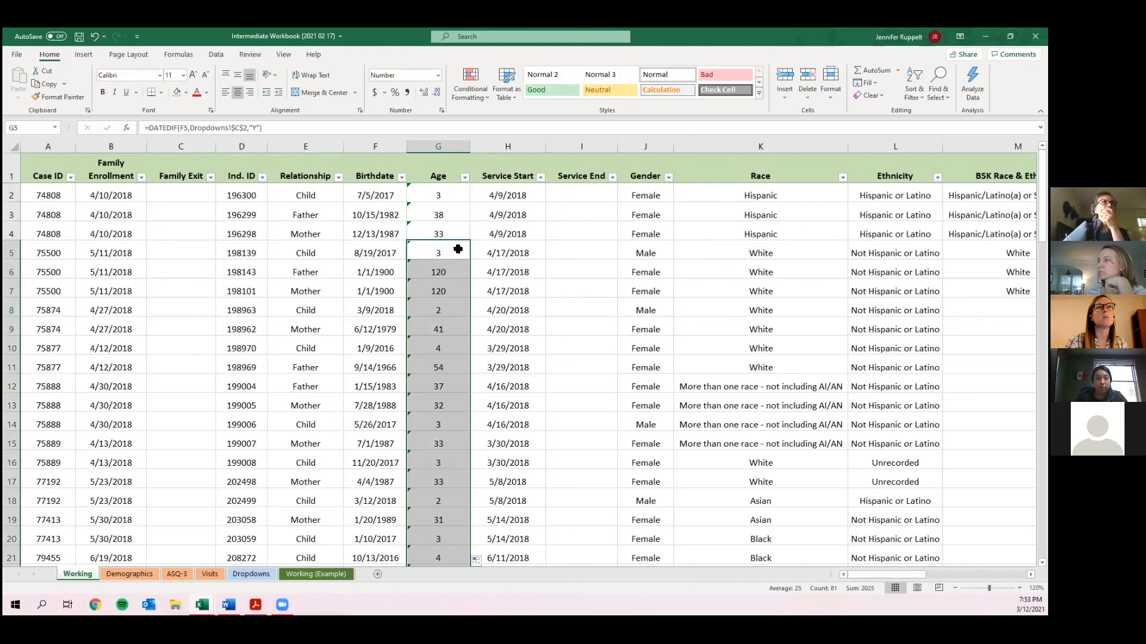
pyautogui.click(457, 248)
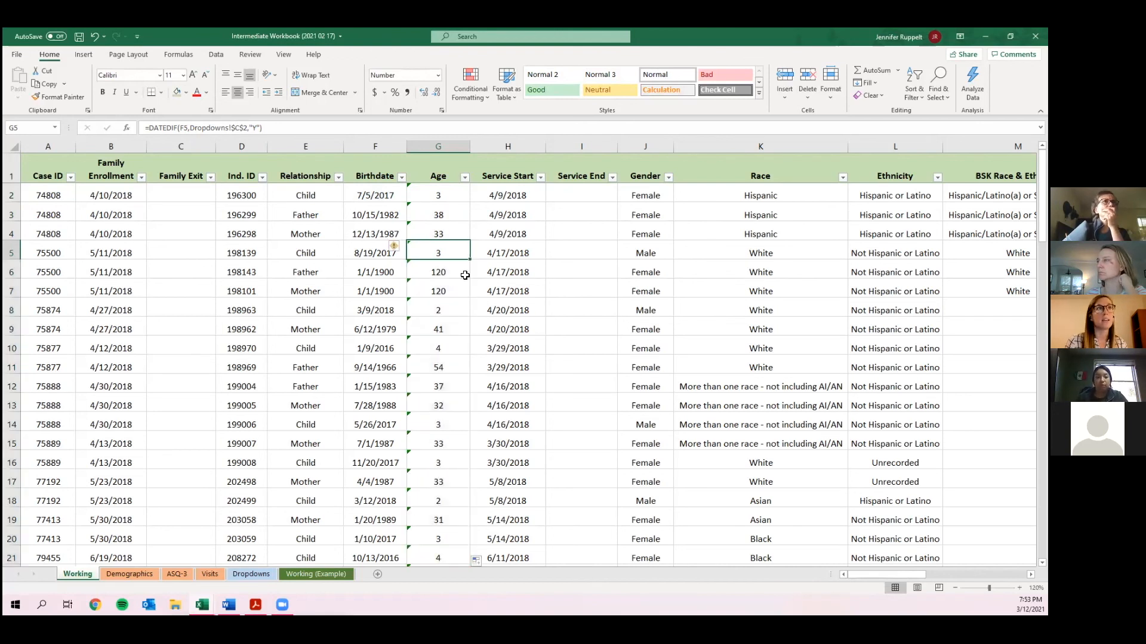
# Compare the birthdates and calculated ages in rows 6 and 7.
pyautogui.click(396, 272)
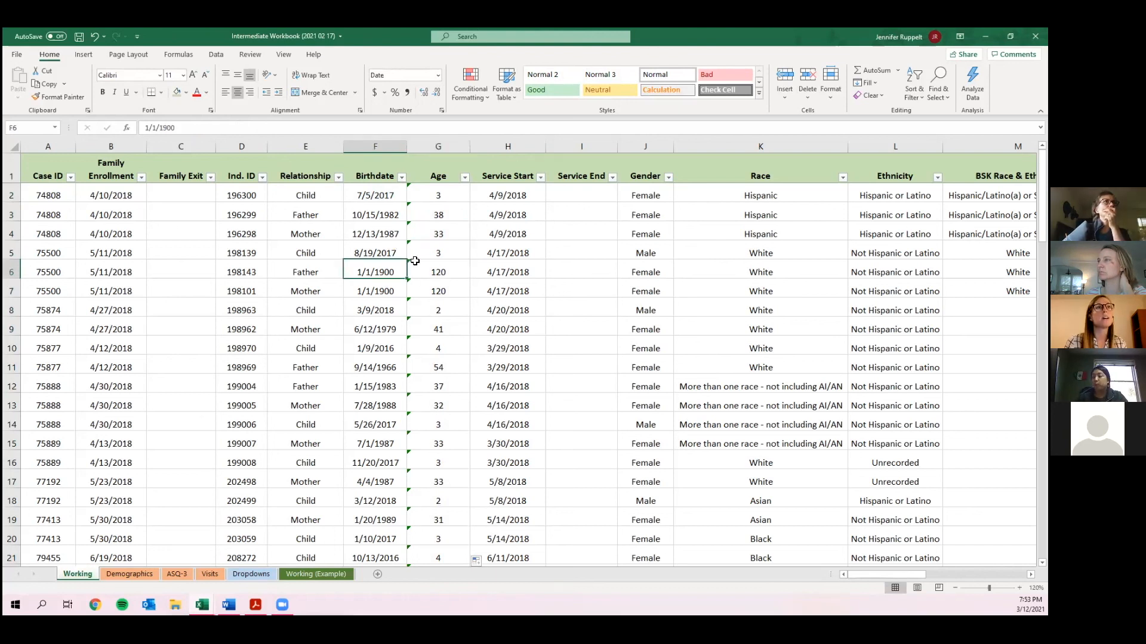
pyautogui.click(459, 265)
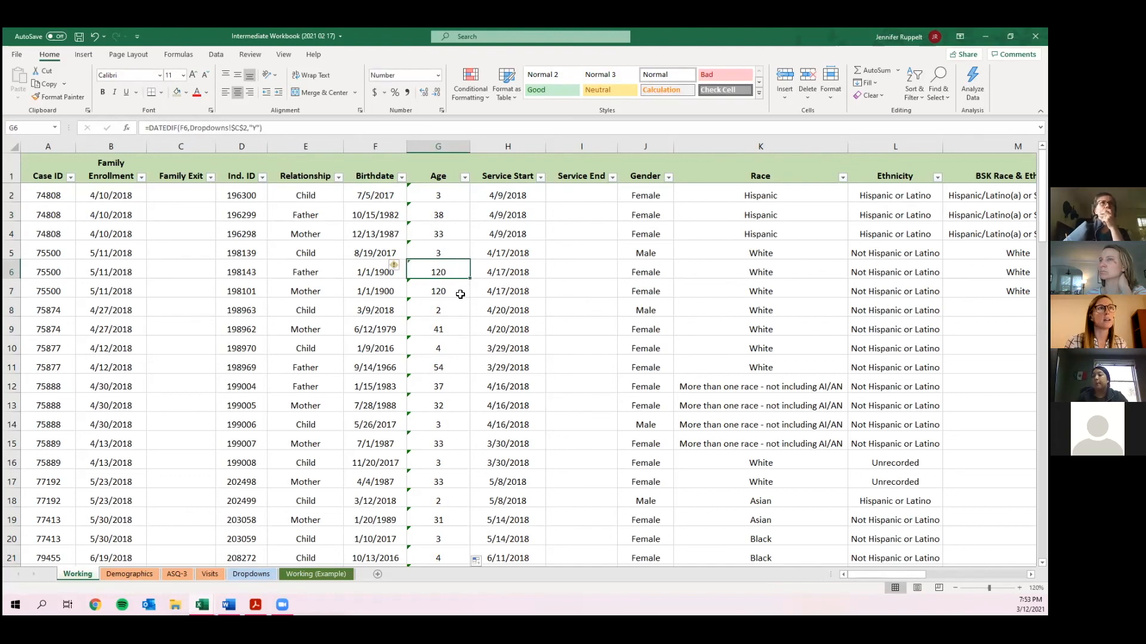
pyautogui.click(457, 291)
pyautogui.click(466, 273)
pyautogui.click(466, 287)
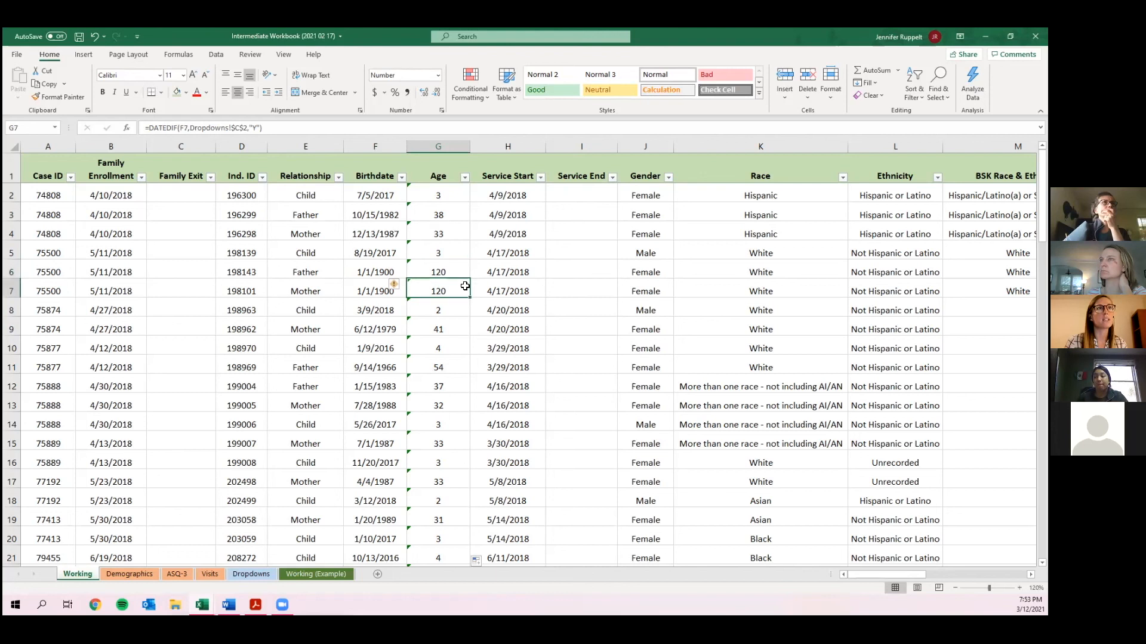
pyautogui.click(354, 274)
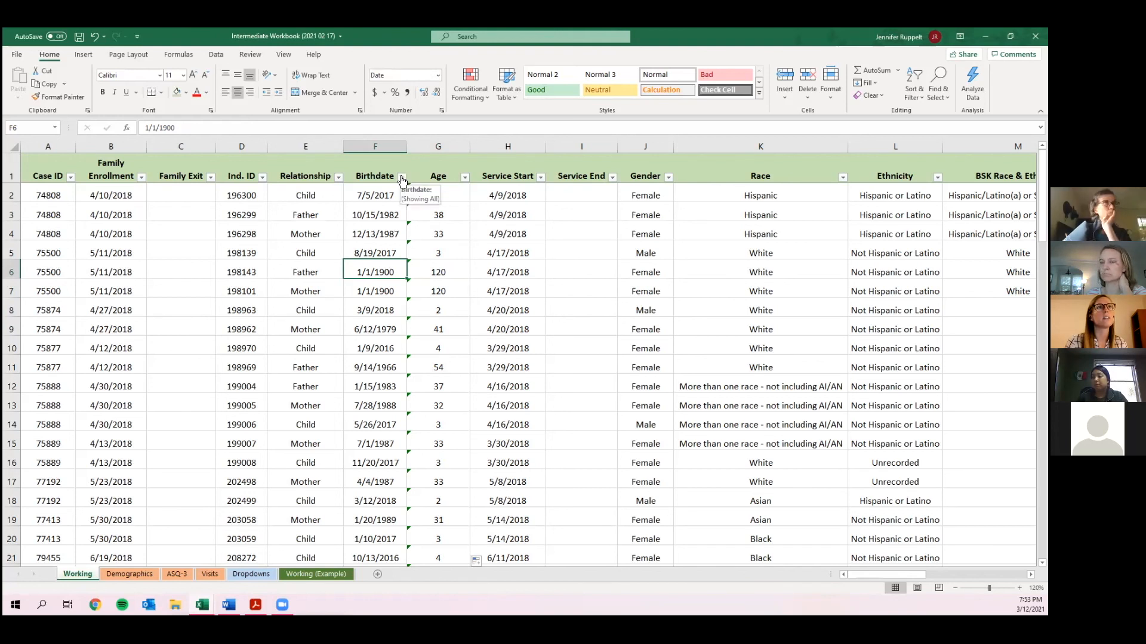
# Filter the Age column to show only rows with the value 120.
pyautogui.click(463, 177)
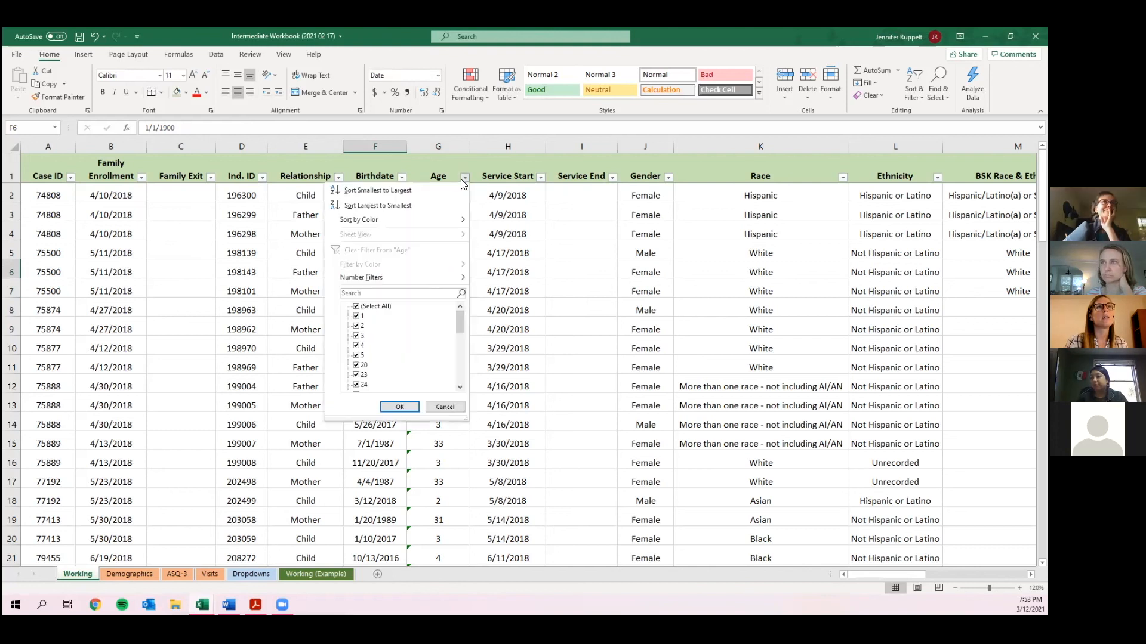
pyautogui.click(356, 306)
pyautogui.moveTo(460, 321); pyautogui.dragTo(455, 388)
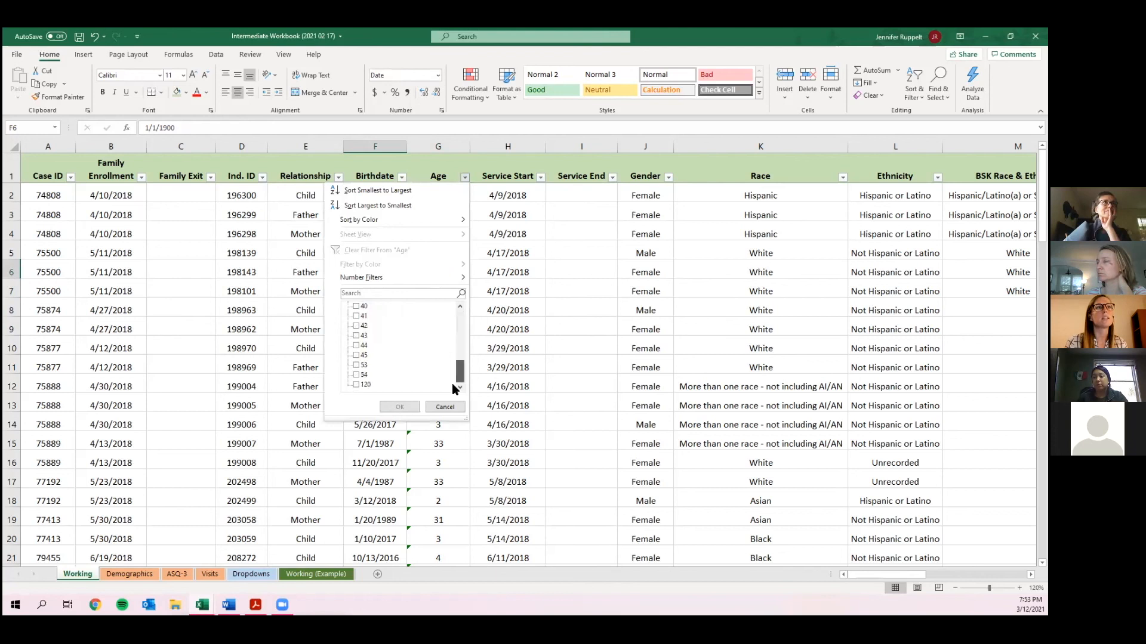
pyautogui.click(360, 385)
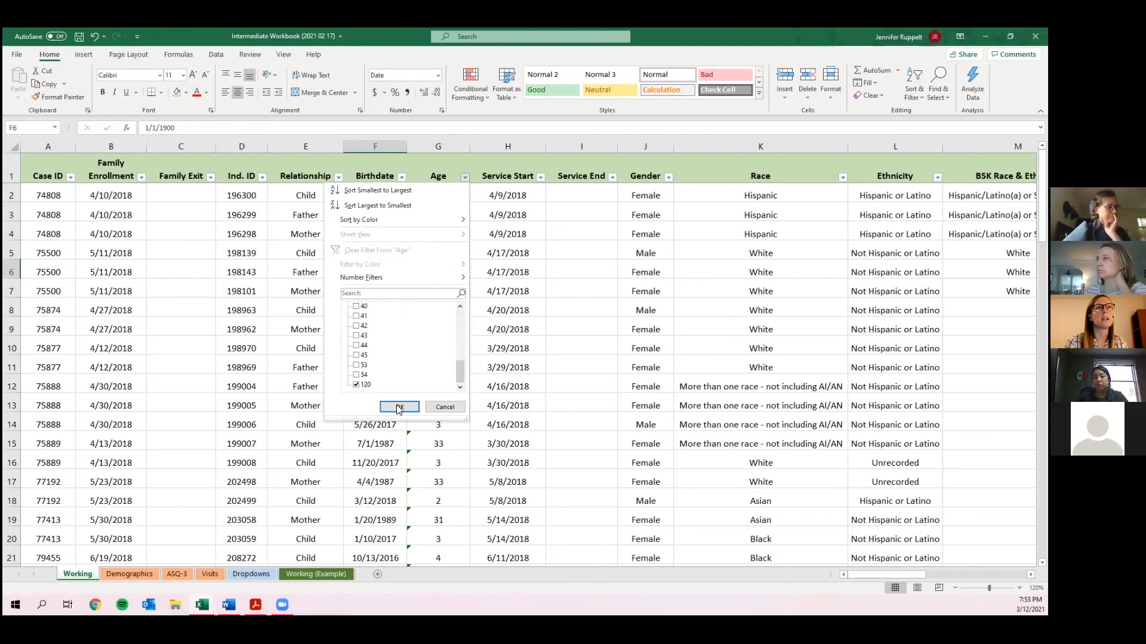
pyautogui.click(398, 407)
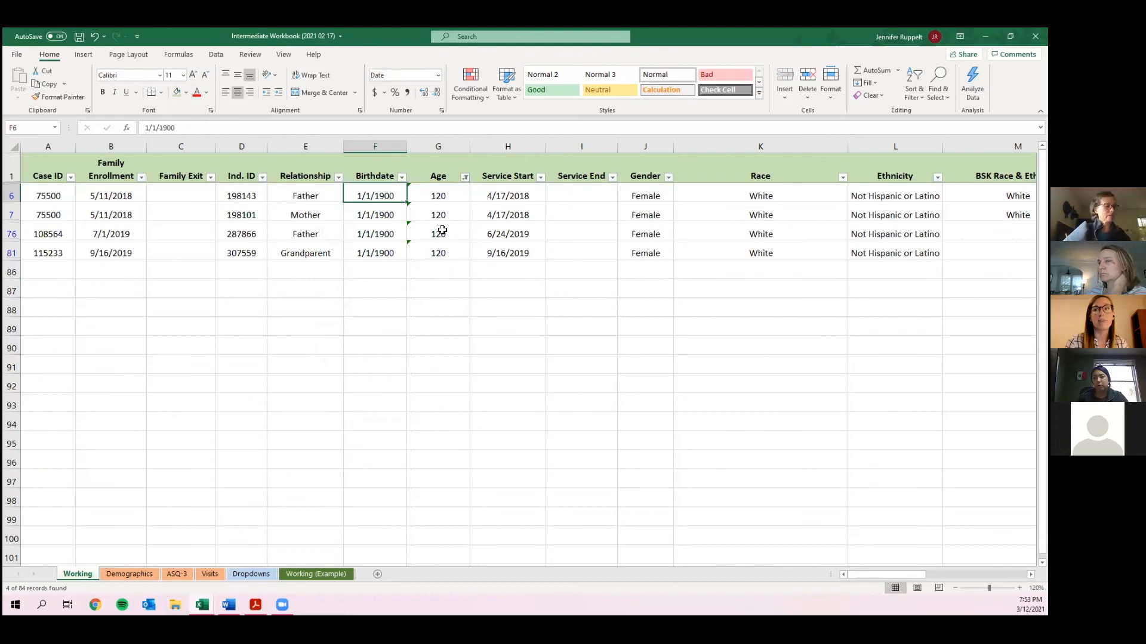
# Highlight the Birthdate and Age cells of the filtered rows with a light gold fill.
pyautogui.click(442, 231)
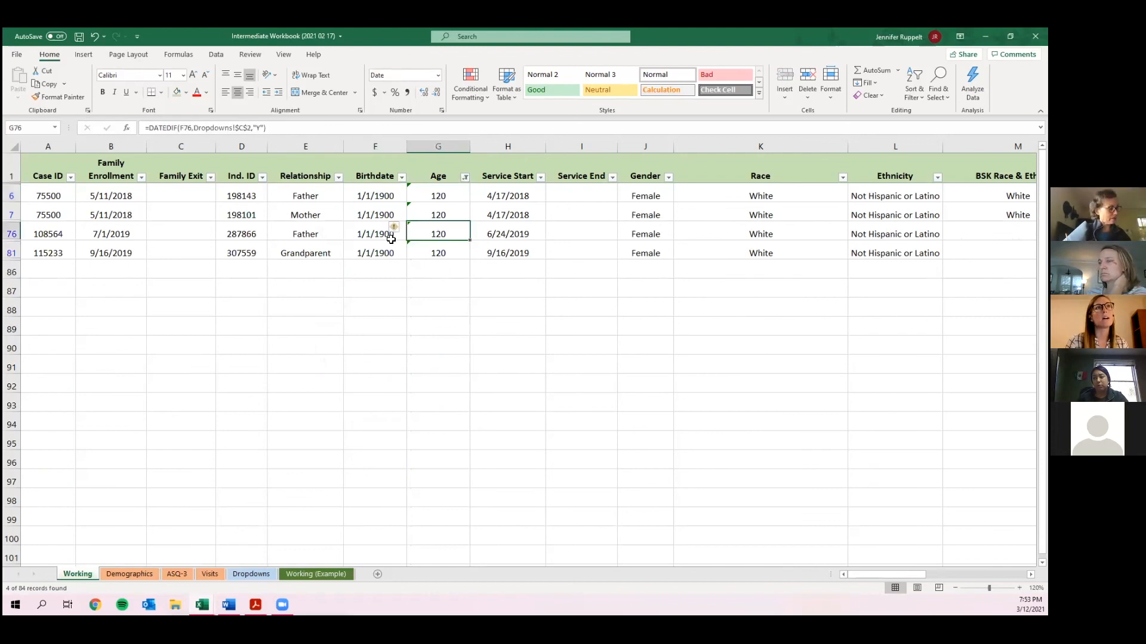
pyautogui.moveTo(375, 196); pyautogui.dragTo(438, 253)
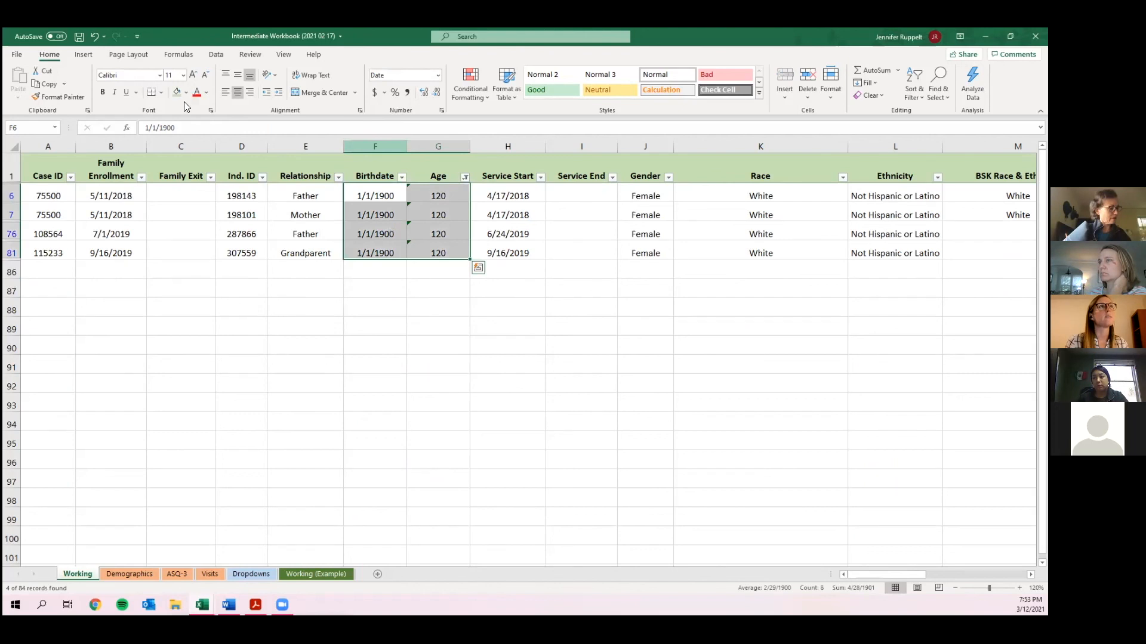
pyautogui.click(238, 137)
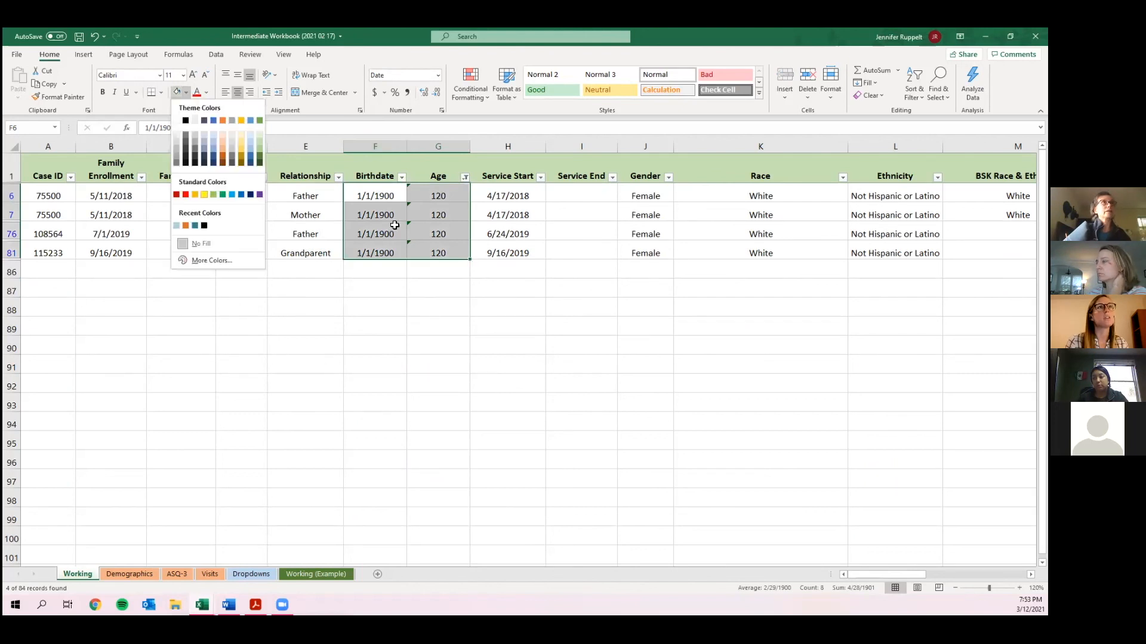
pyautogui.click(431, 251)
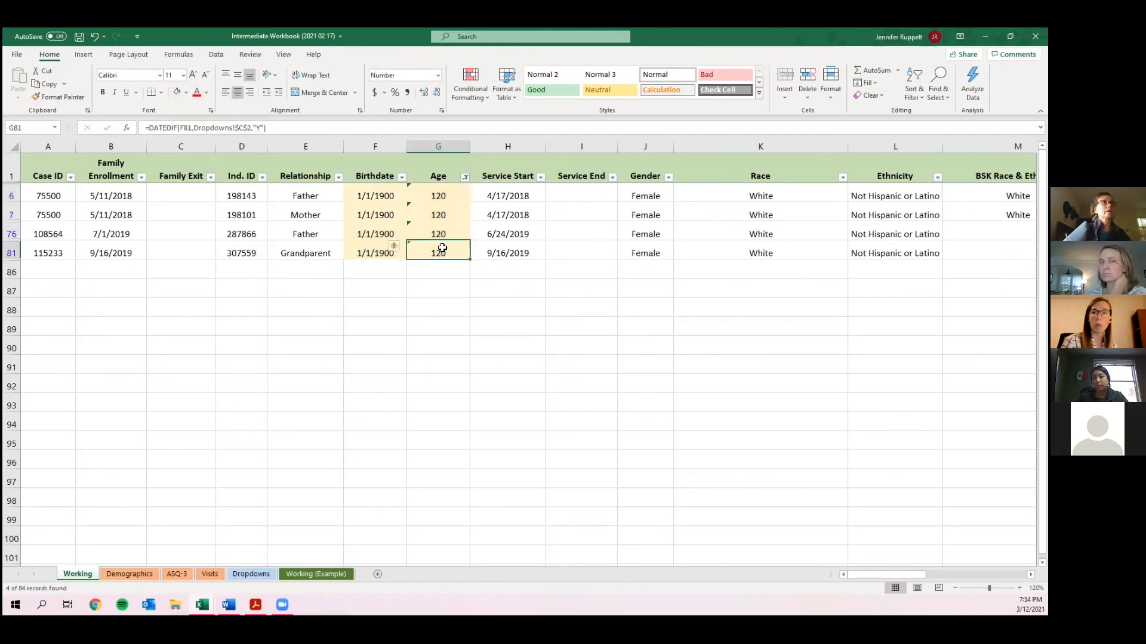
pyautogui.click(391, 197)
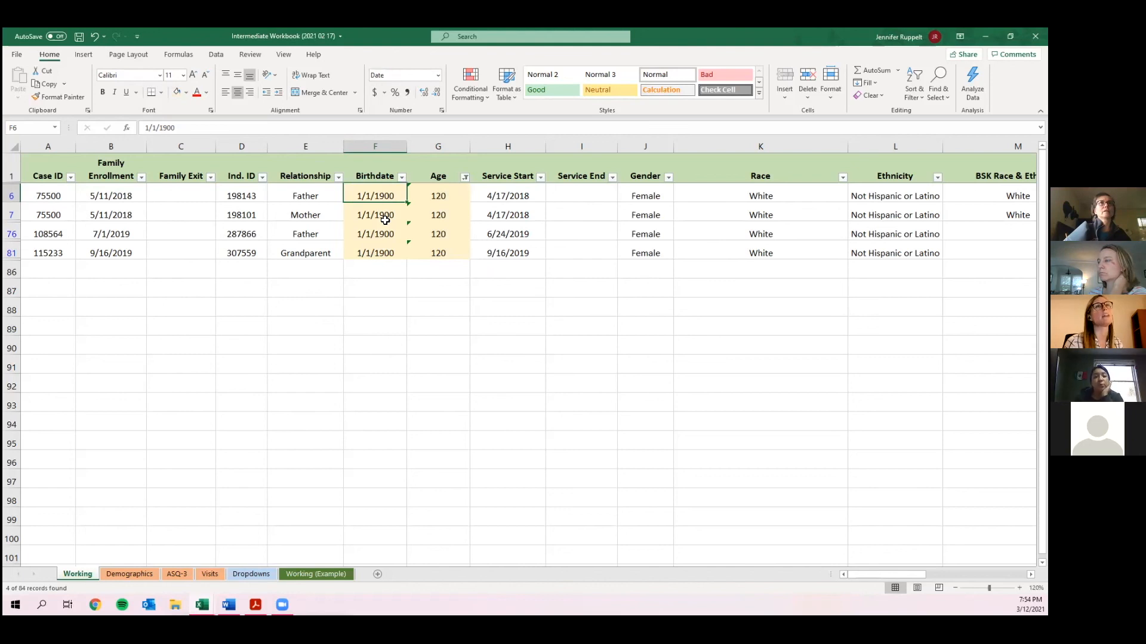
pyautogui.click(465, 178)
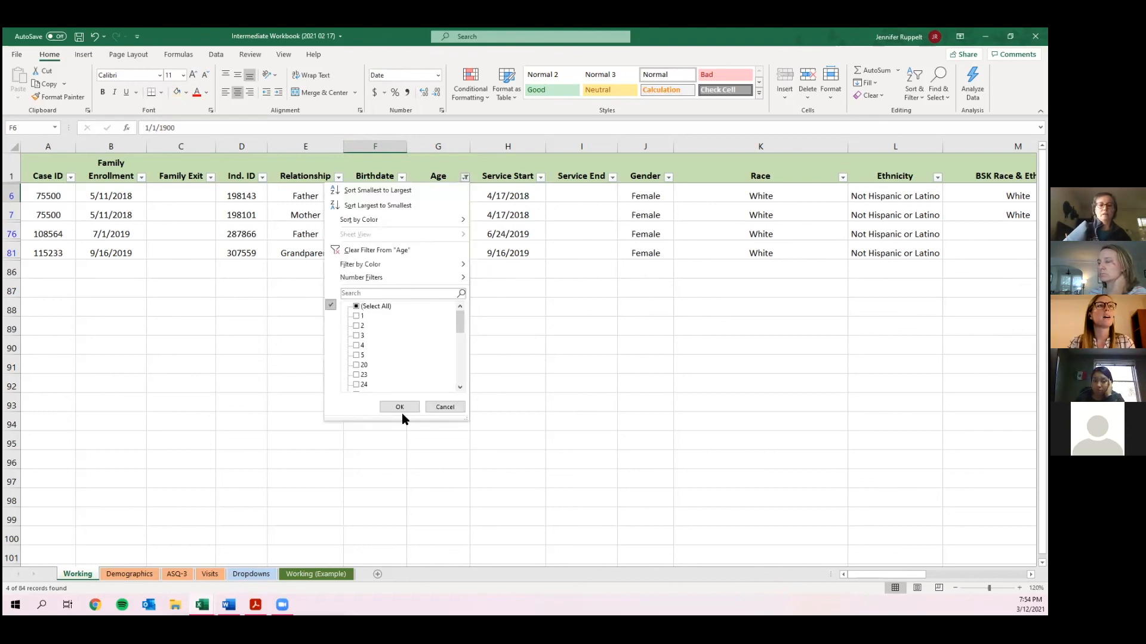
pyautogui.click(323, 530)
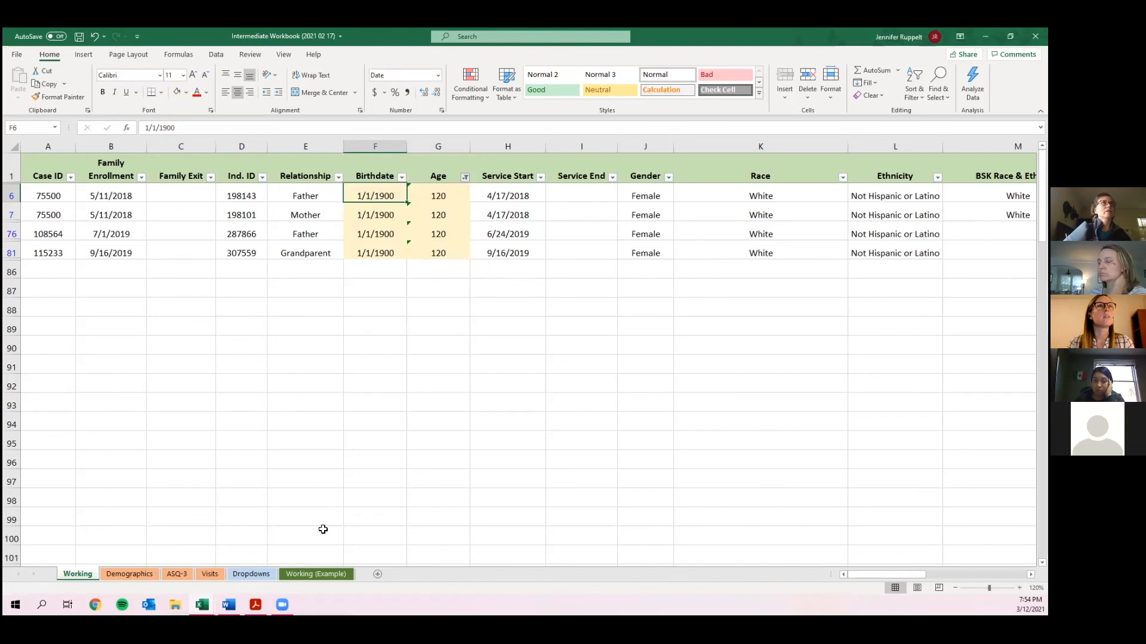
# Set the BSK Reporting End Date in C2 on the Dropdowns sheet to 6/30/2021.
pyautogui.click(260, 574)
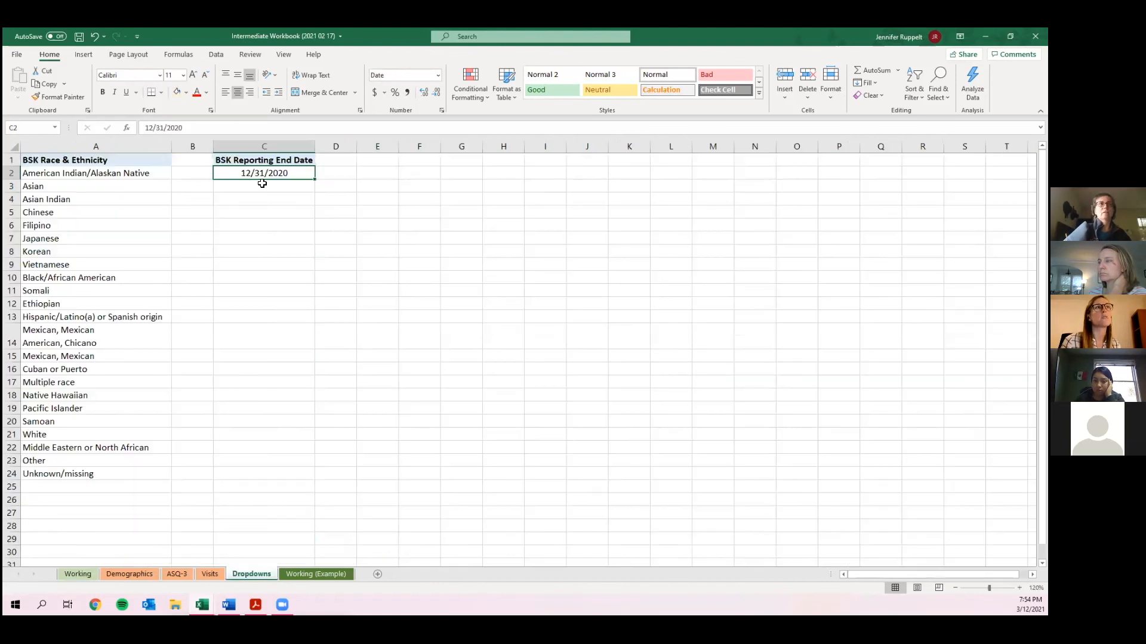
pyautogui.click(261, 184)
pyautogui.click(249, 177)
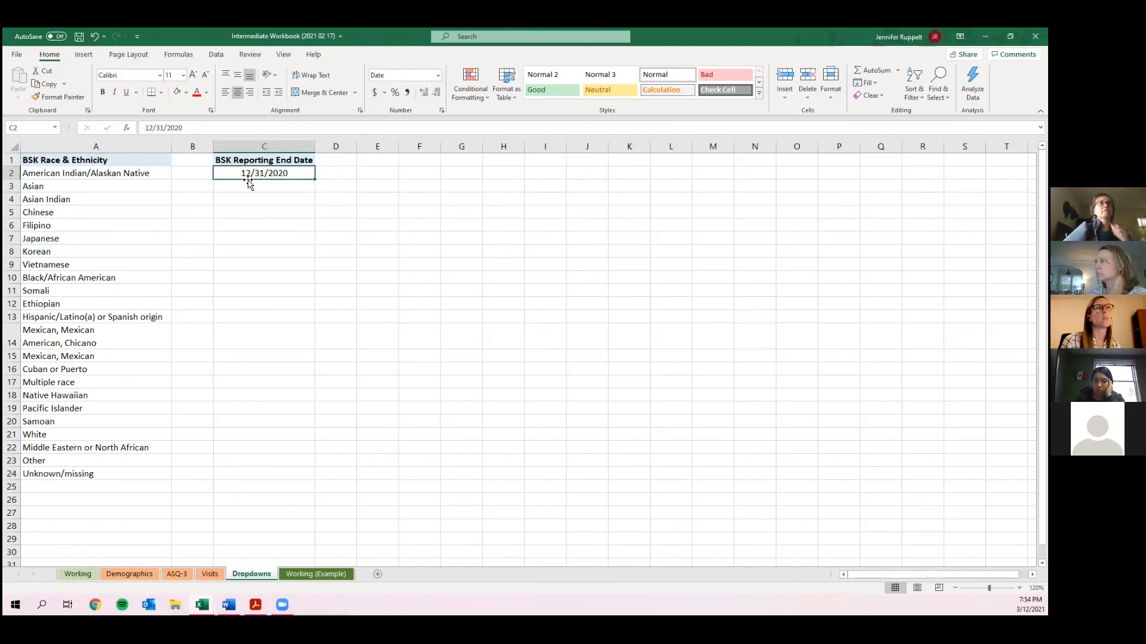
pyautogui.click(145, 128)
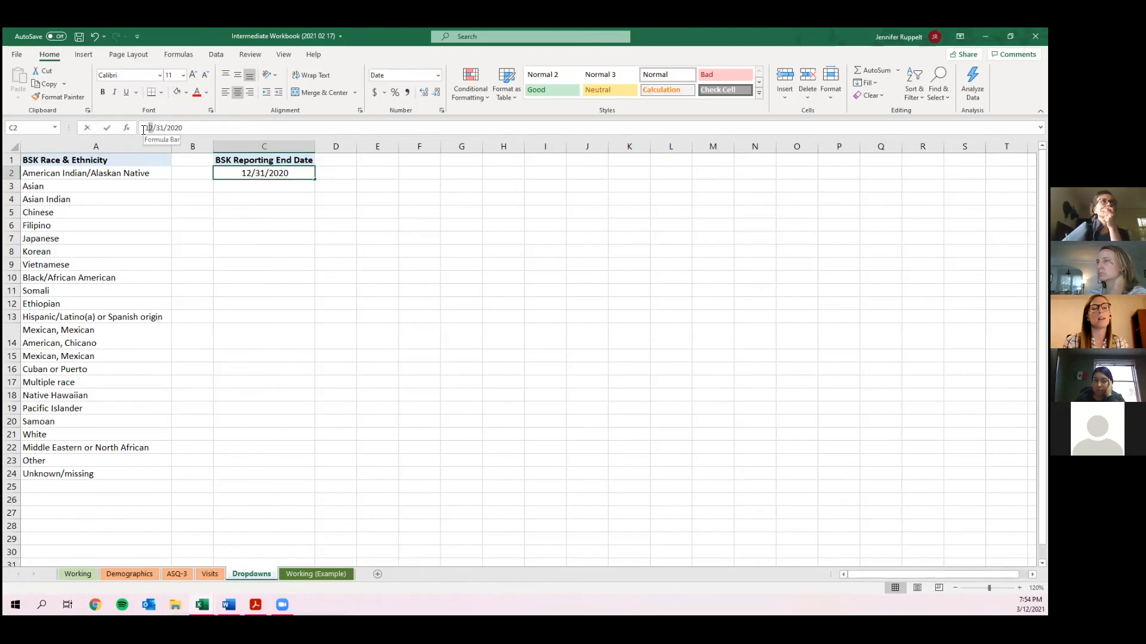
pyautogui.doubleClick(144, 129)
pyautogui.write('7')
pyautogui.press('BackSpace')
pyautogui.write('6')
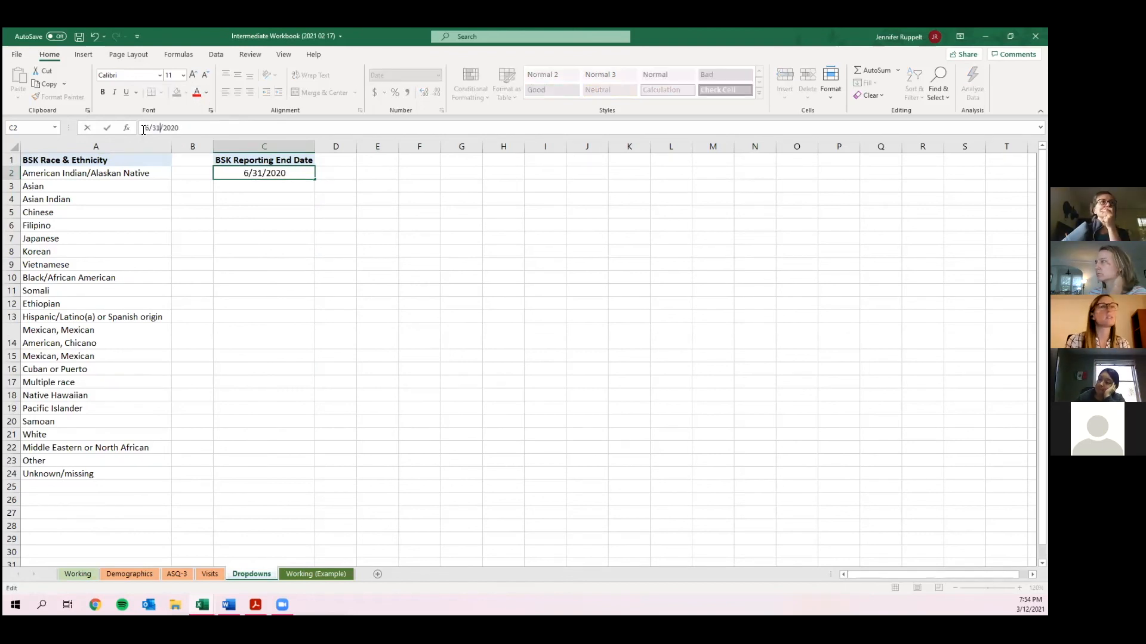
pyautogui.press('BackSpace')
pyautogui.write('0')
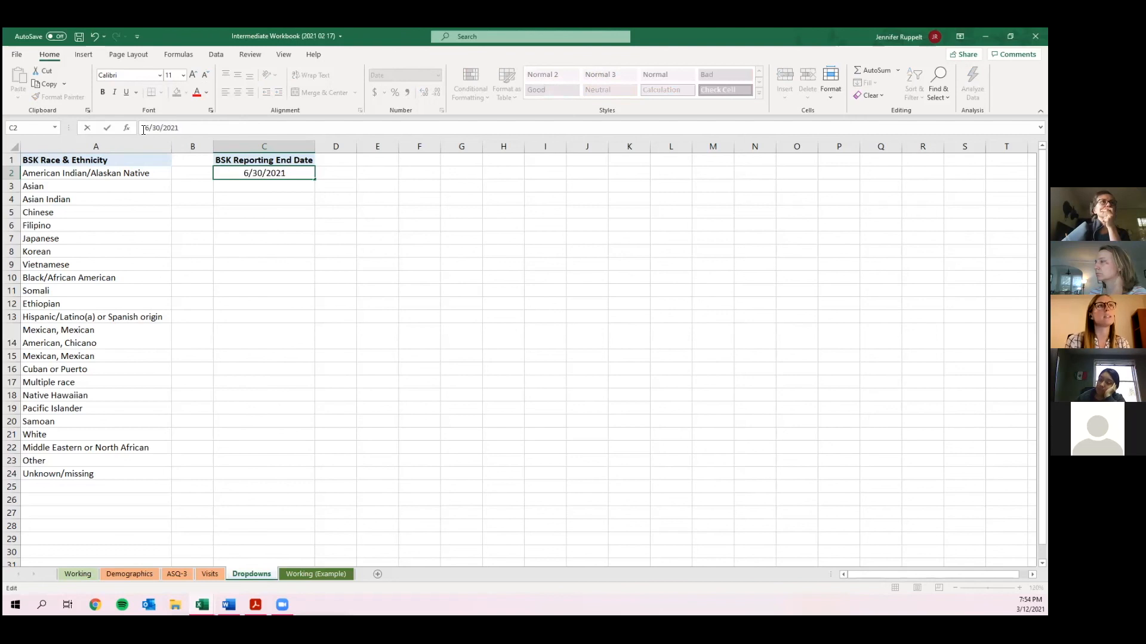
pyautogui.press('Return')
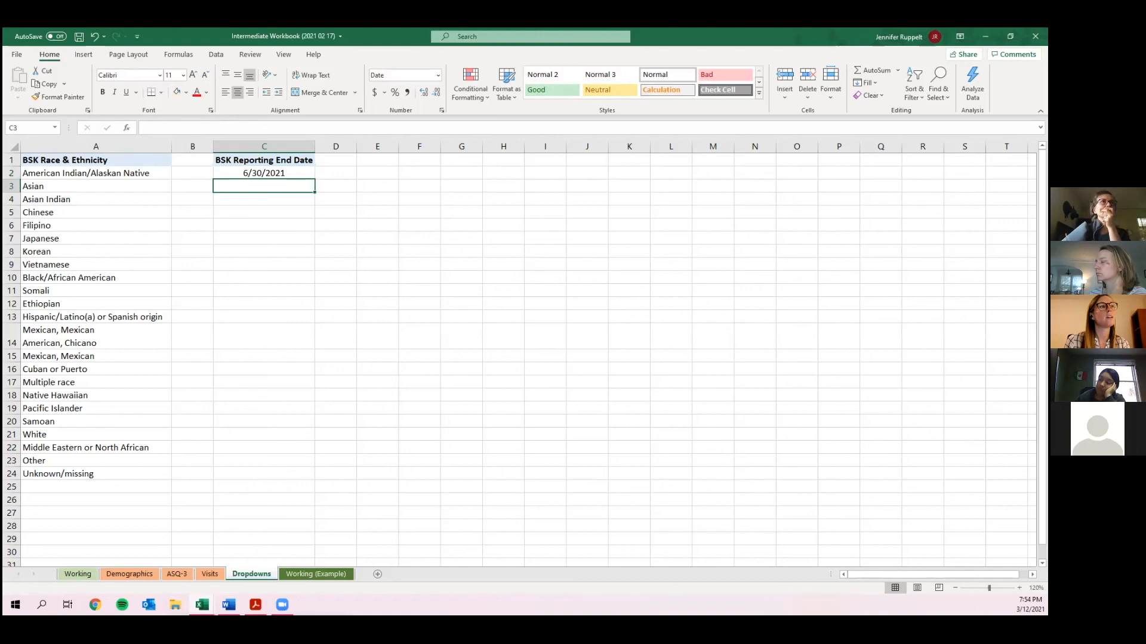
# Review the recalculated ages in the Age column on the Working sheet, including the highlighted rows 6 and 7.
pyautogui.click(77, 577)
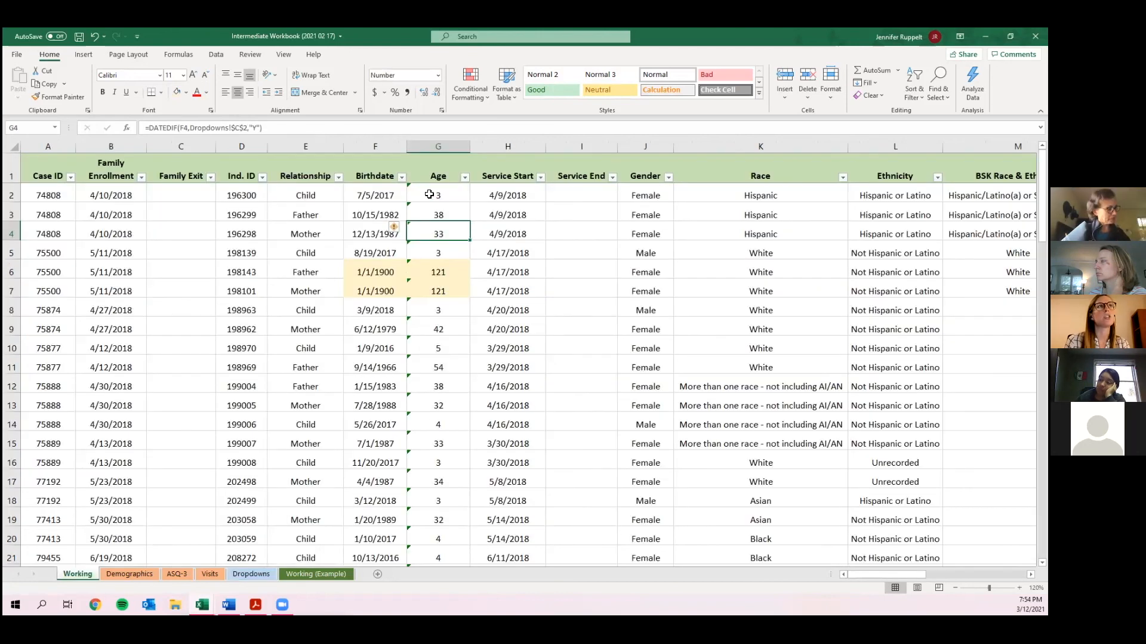
pyautogui.click(434, 212)
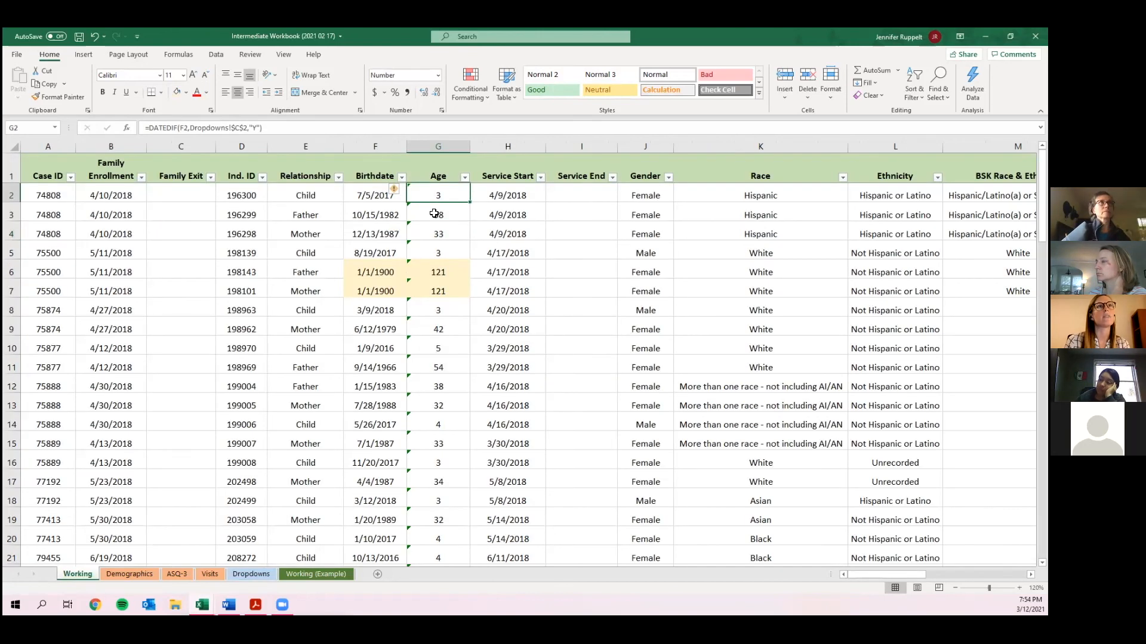
pyautogui.click(460, 273)
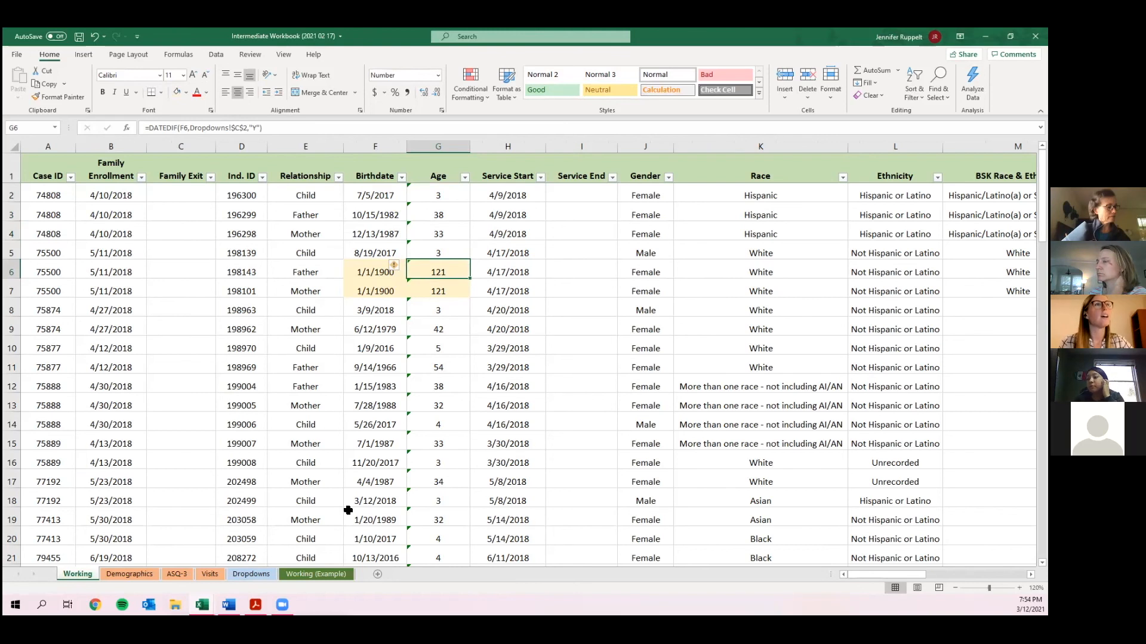
pyautogui.click(435, 306)
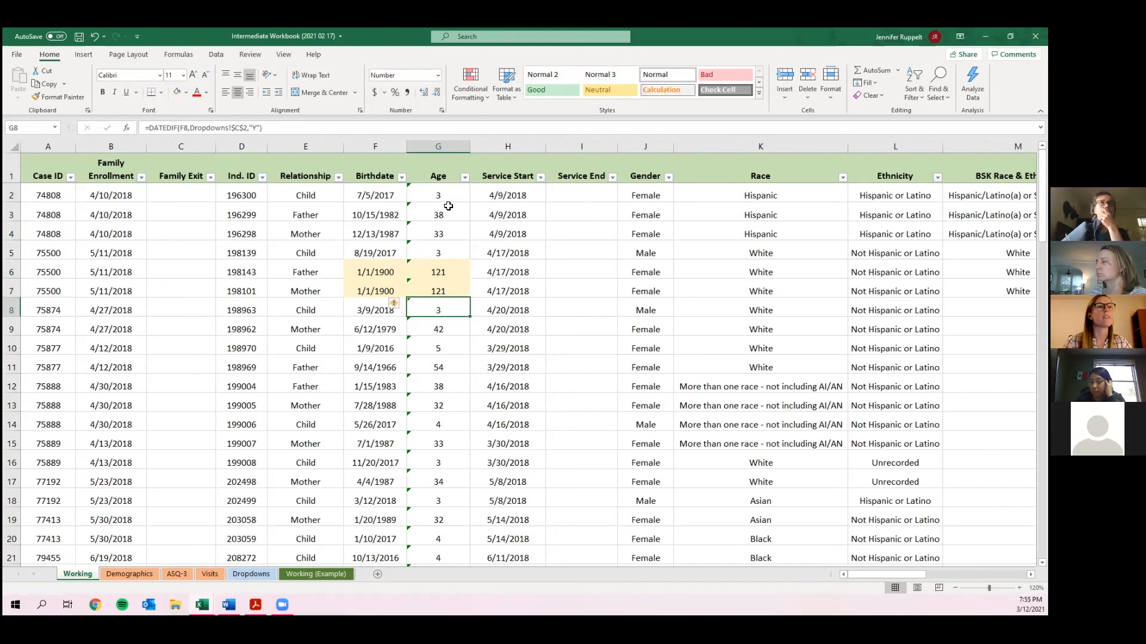
# Replace the end date in C2 on the Dropdowns sheet with =TODAY() and check the Age column on the Working sheet.
pyautogui.click(252, 574)
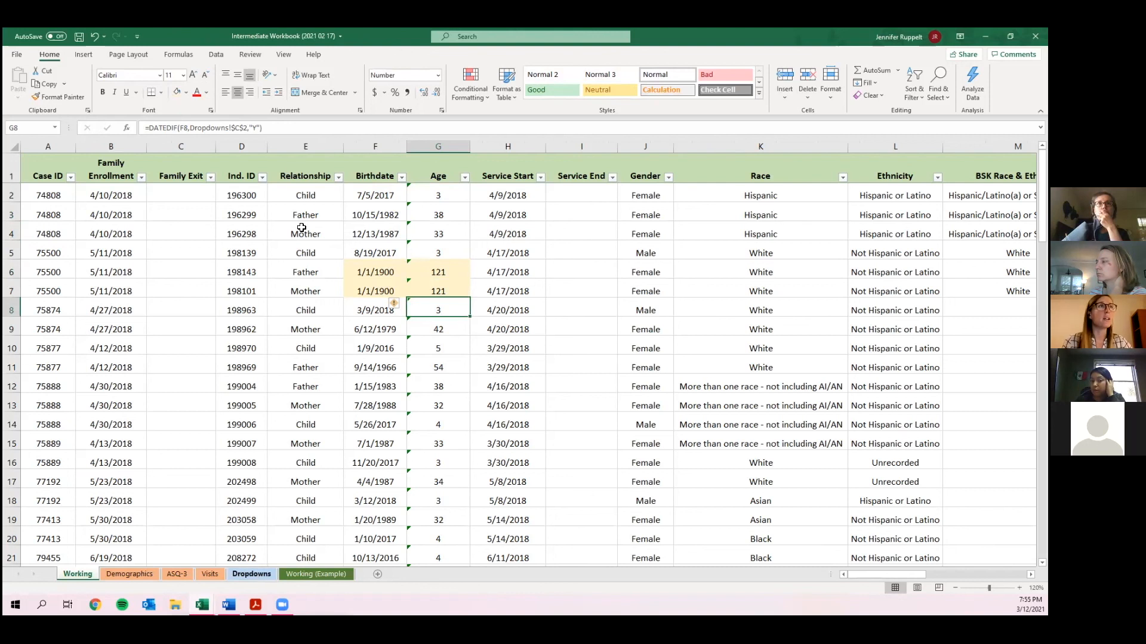
pyautogui.click(292, 172)
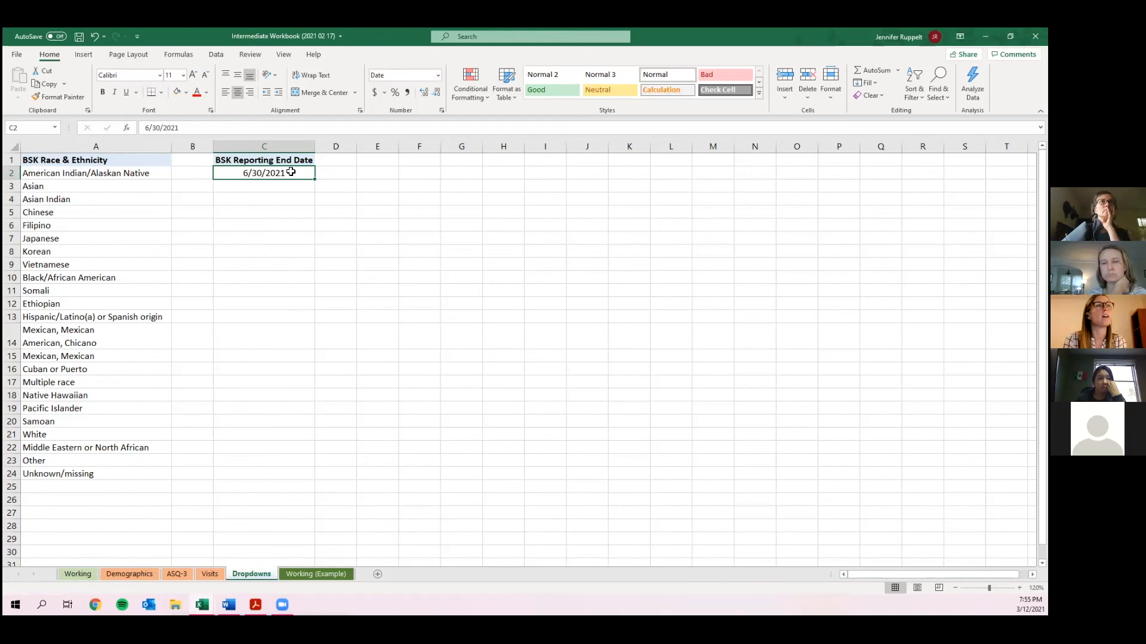
pyautogui.write('=')
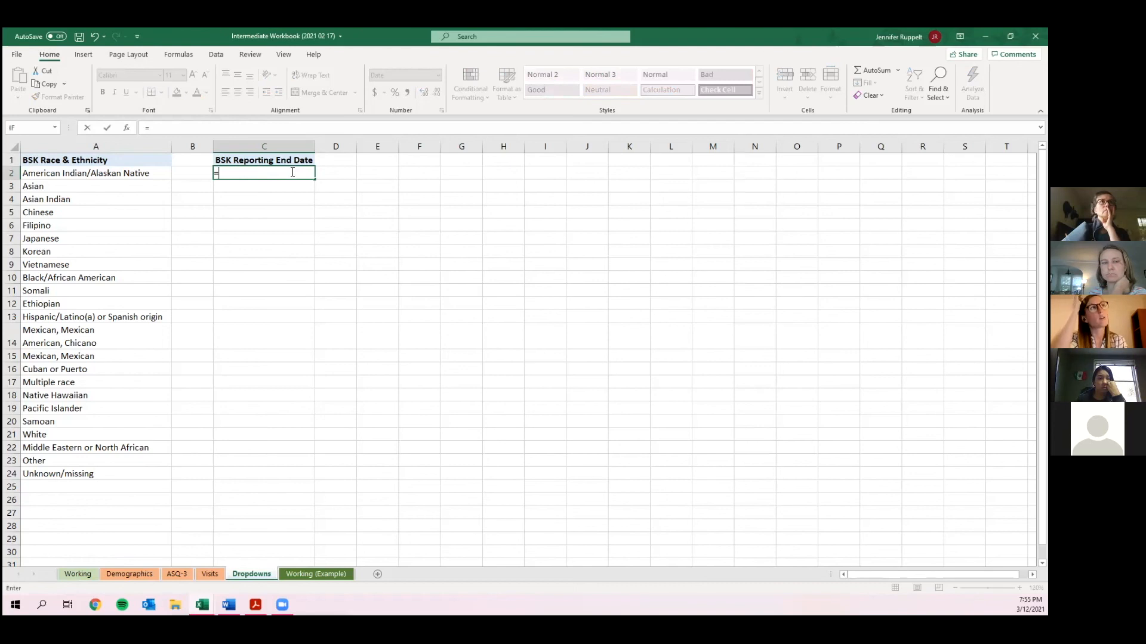
pyautogui.write('T')
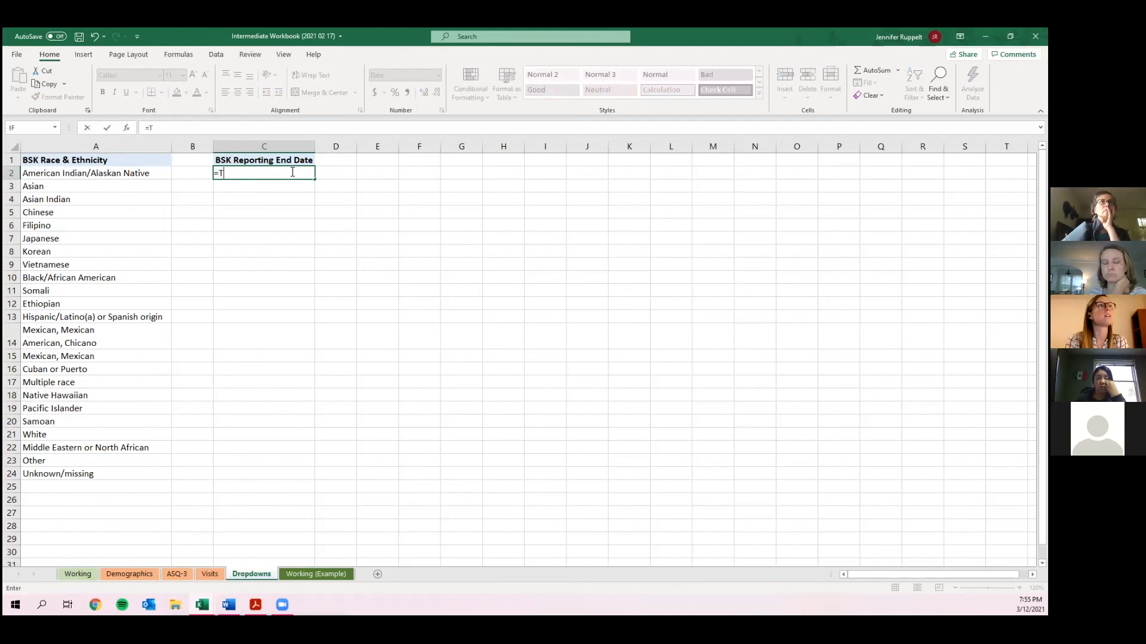
pyautogui.write('ODAY')
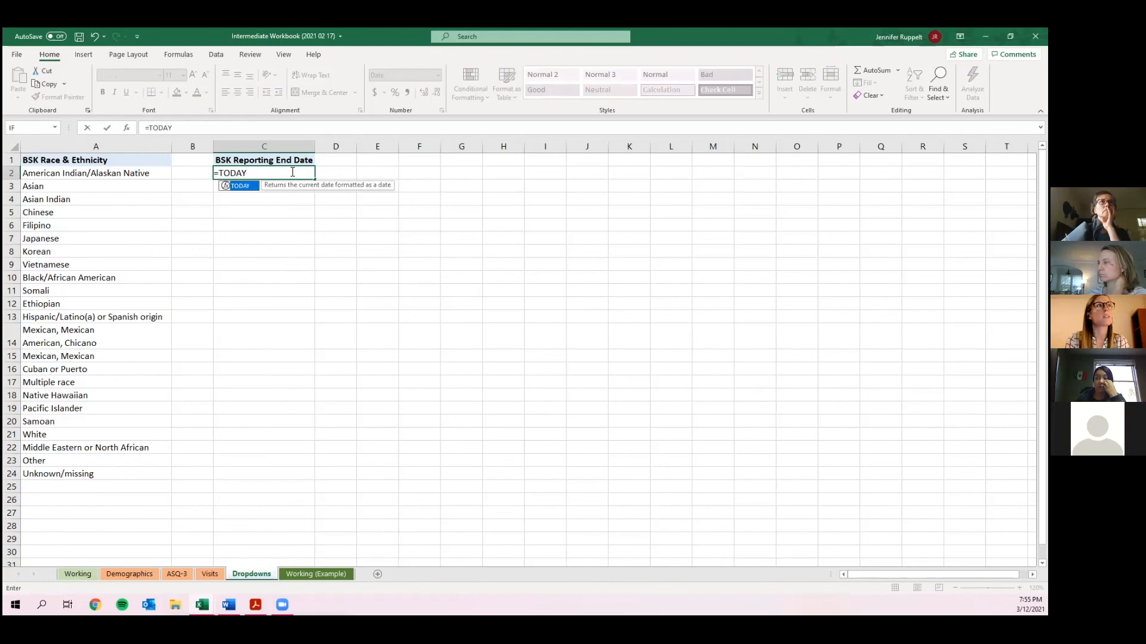
pyautogui.write('()')
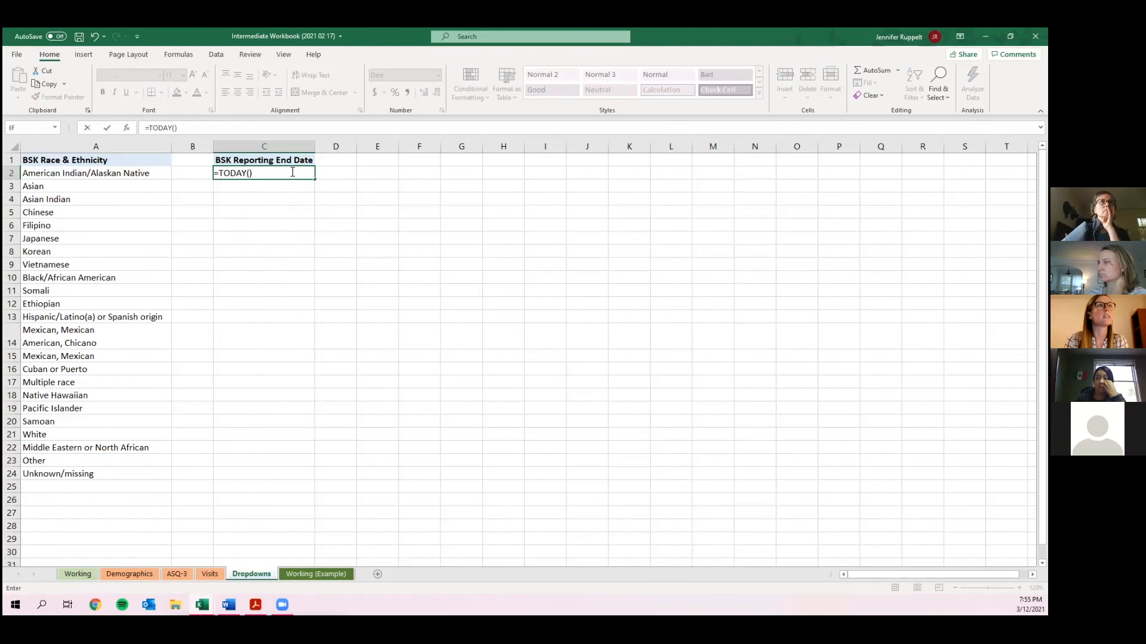
pyautogui.hotkey('ctrl', 'Return')
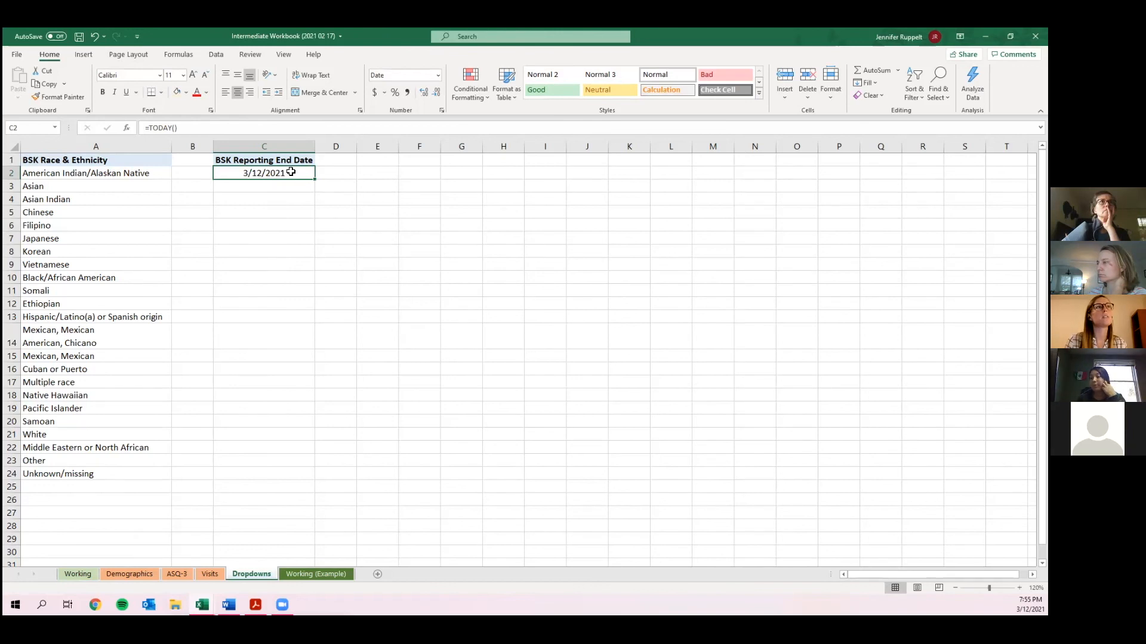
pyautogui.keyDown('ctrl'); pyautogui.click(88, 574); pyautogui.keyUp('ctrl')
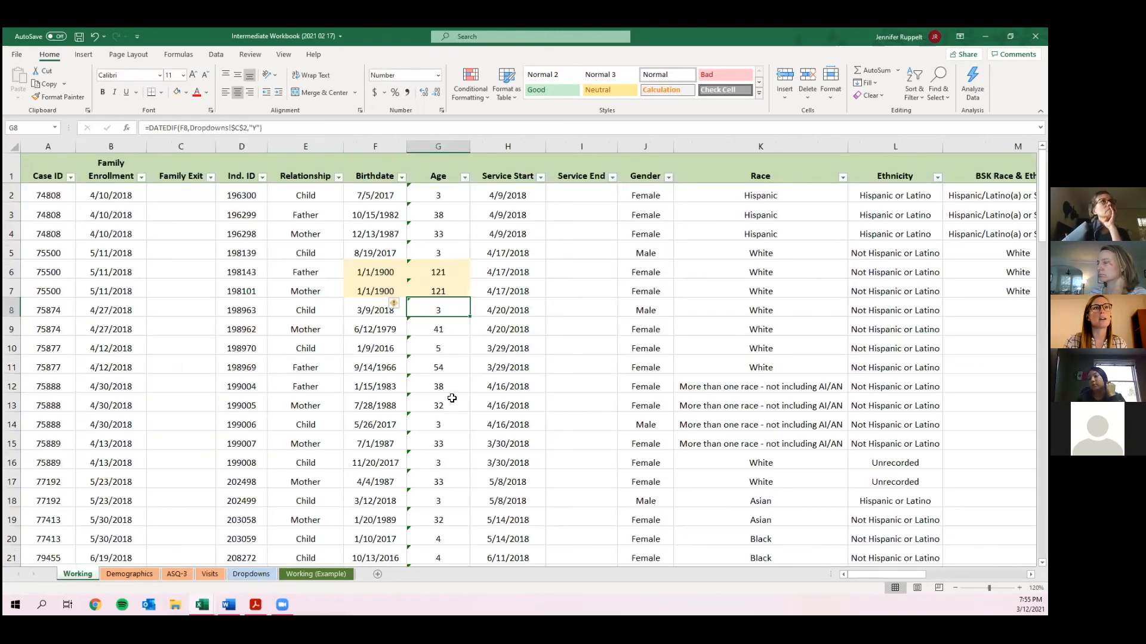
pyautogui.click(452, 441)
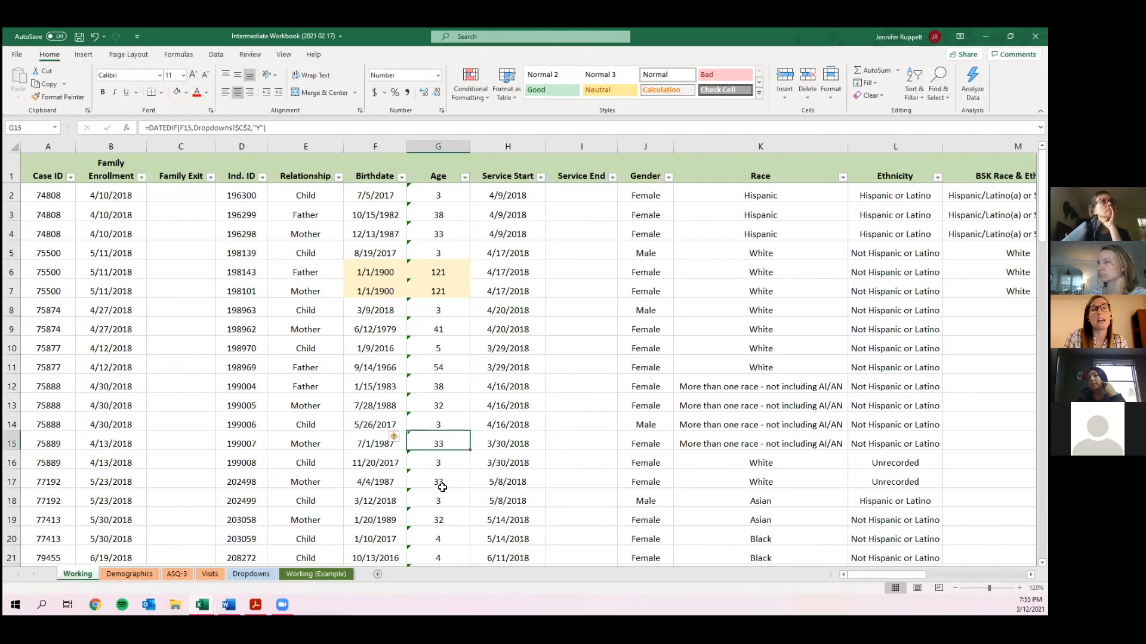
# Change the header in C1 on the Dropdowns sheet to TODAY and center it.
pyautogui.keyDown('ctrl'); pyautogui.click(261, 575); pyautogui.keyUp('ctrl')
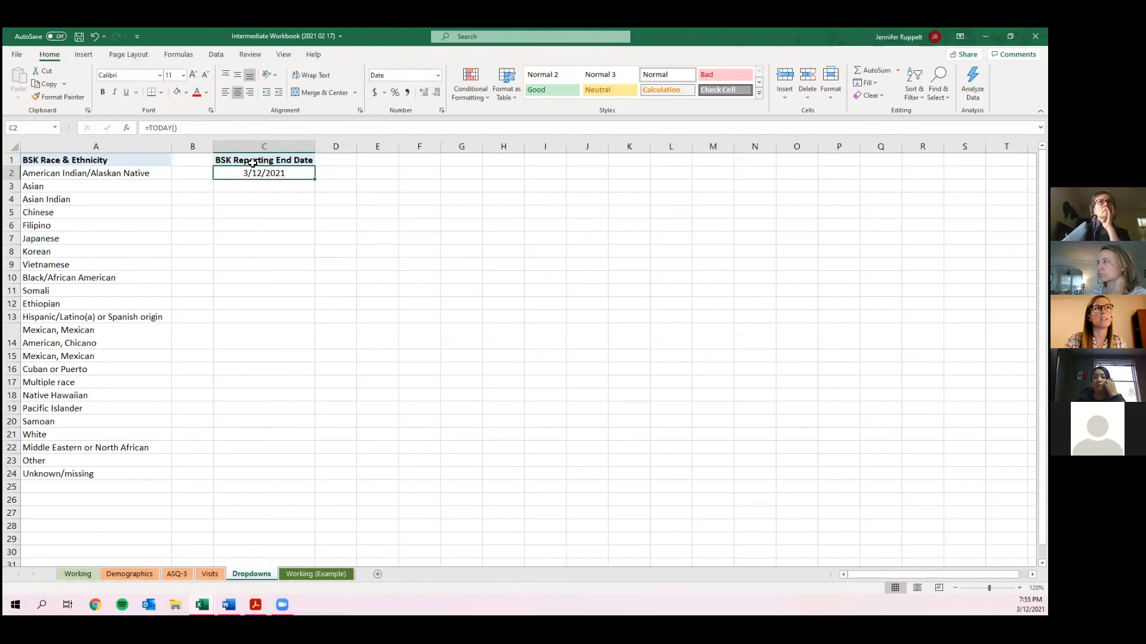
pyautogui.click(264, 162)
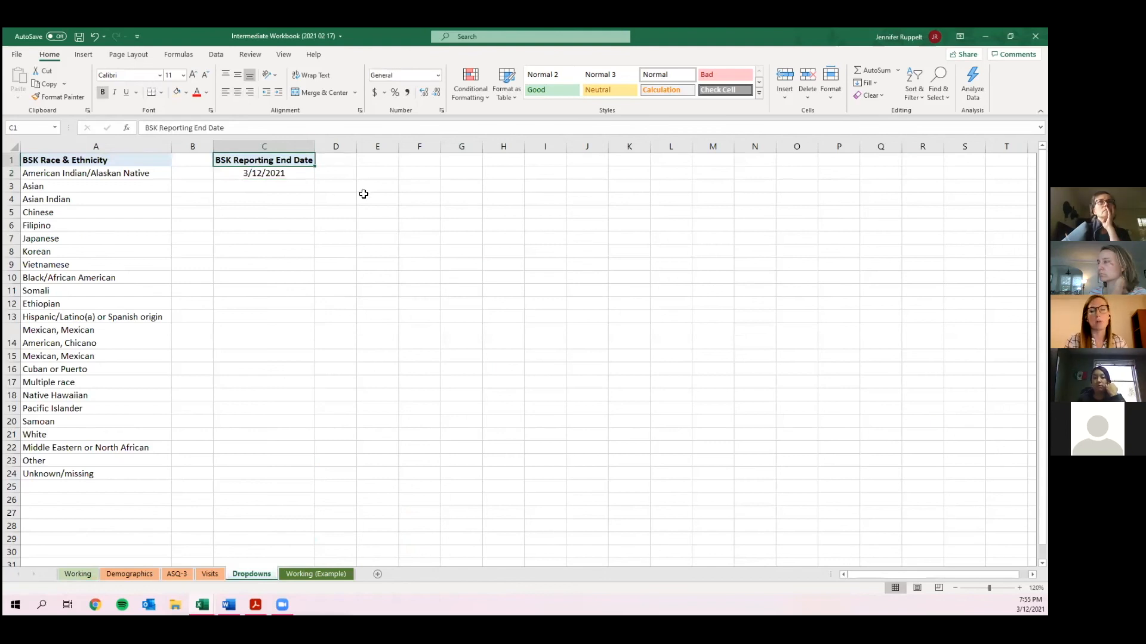
pyautogui.write('T')
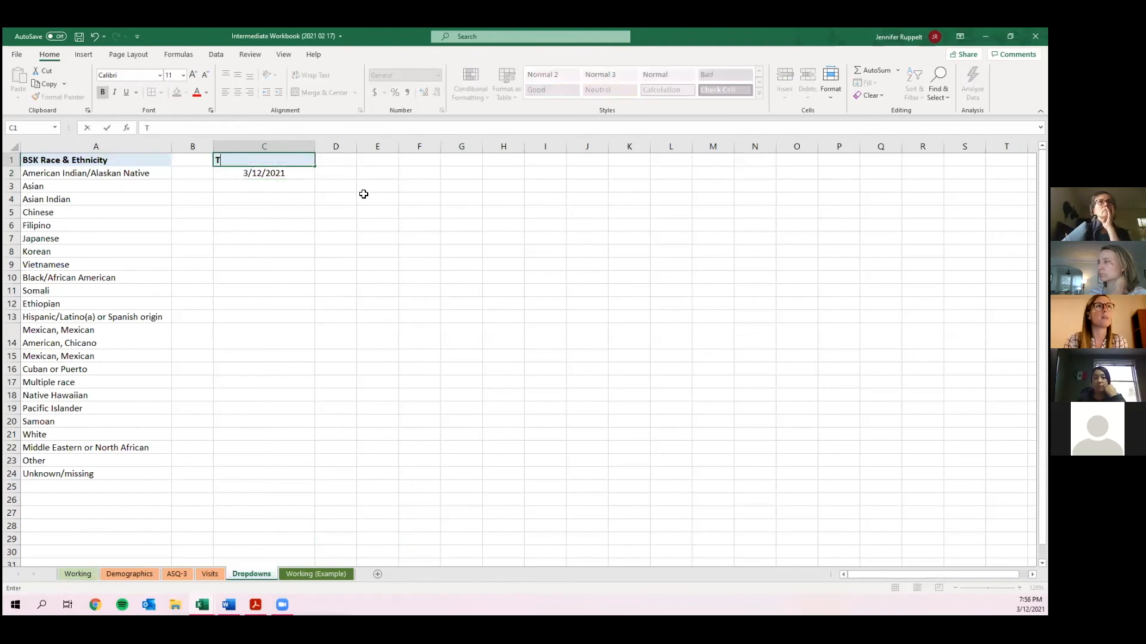
pyautogui.write('ODAY')
pyautogui.press('Return')
pyautogui.press('Up')
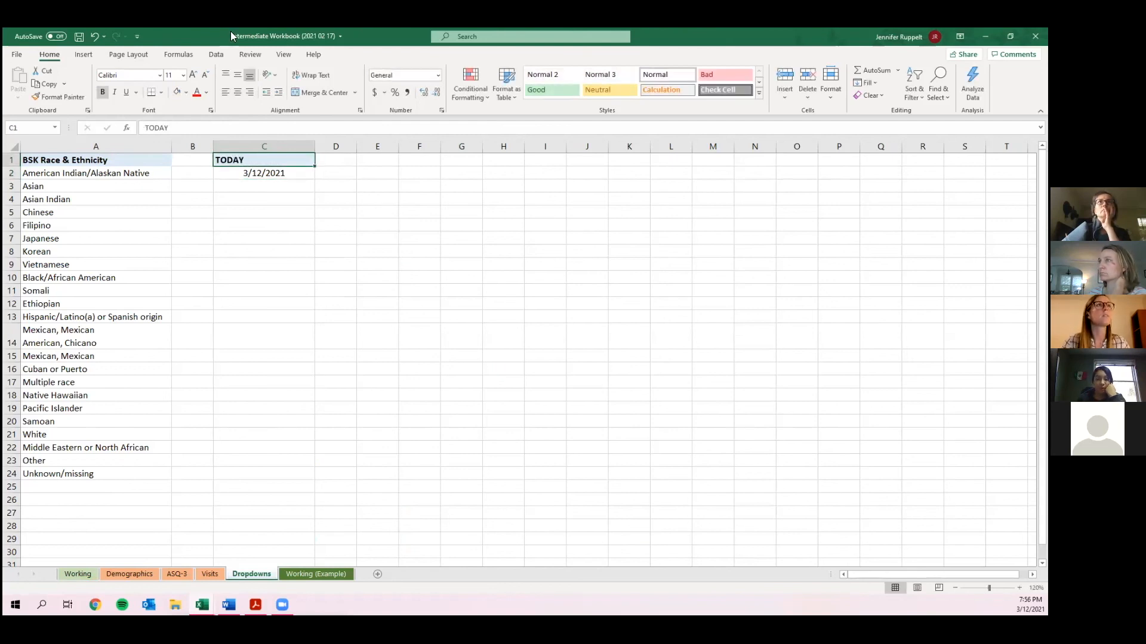
pyautogui.click(237, 92)
pyautogui.press('Down')
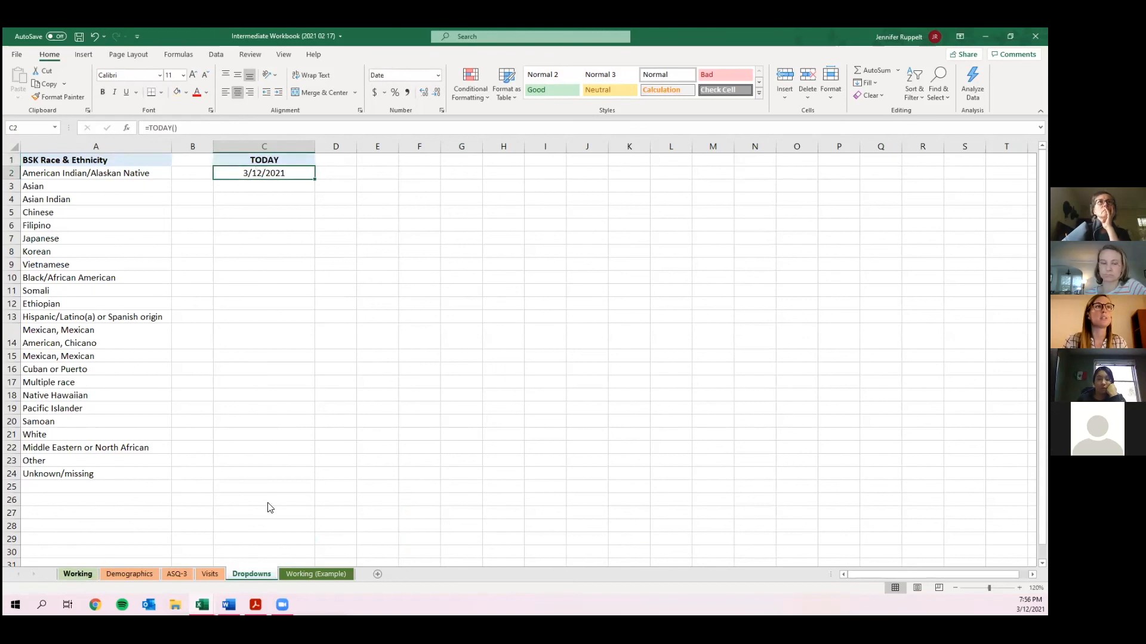
# Replace the Dropdowns!$C$2 reference in the Working sheet's G2 formula so it reads =DATEDIF(F2,TODAY(),"Y").
pyautogui.click(439, 197)
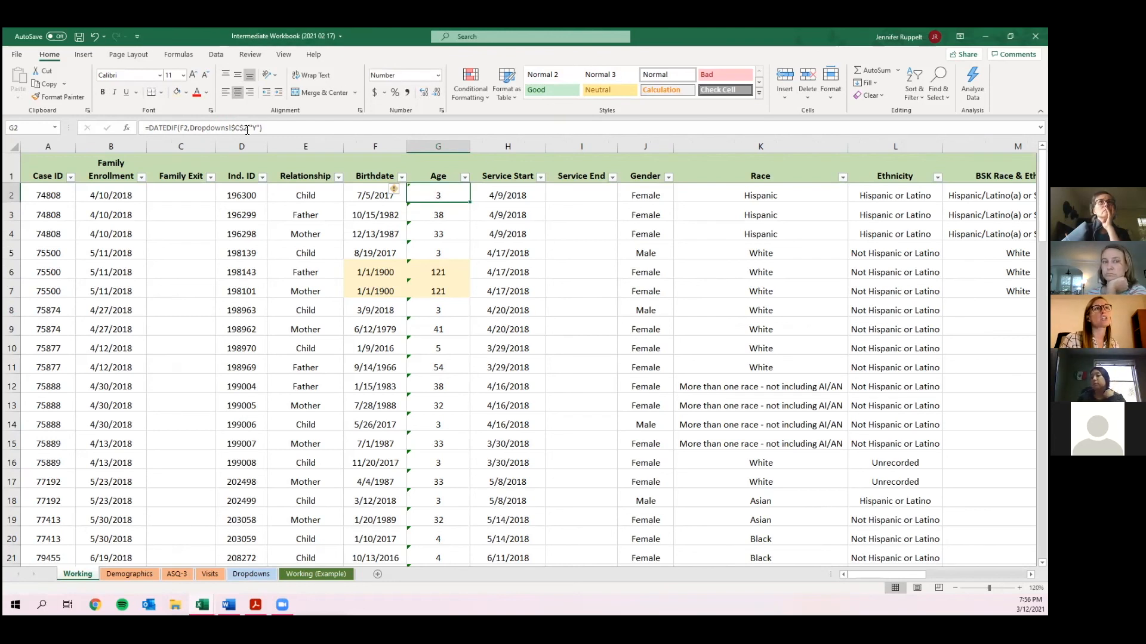
pyautogui.moveTo(247, 129); pyautogui.dragTo(188, 129)
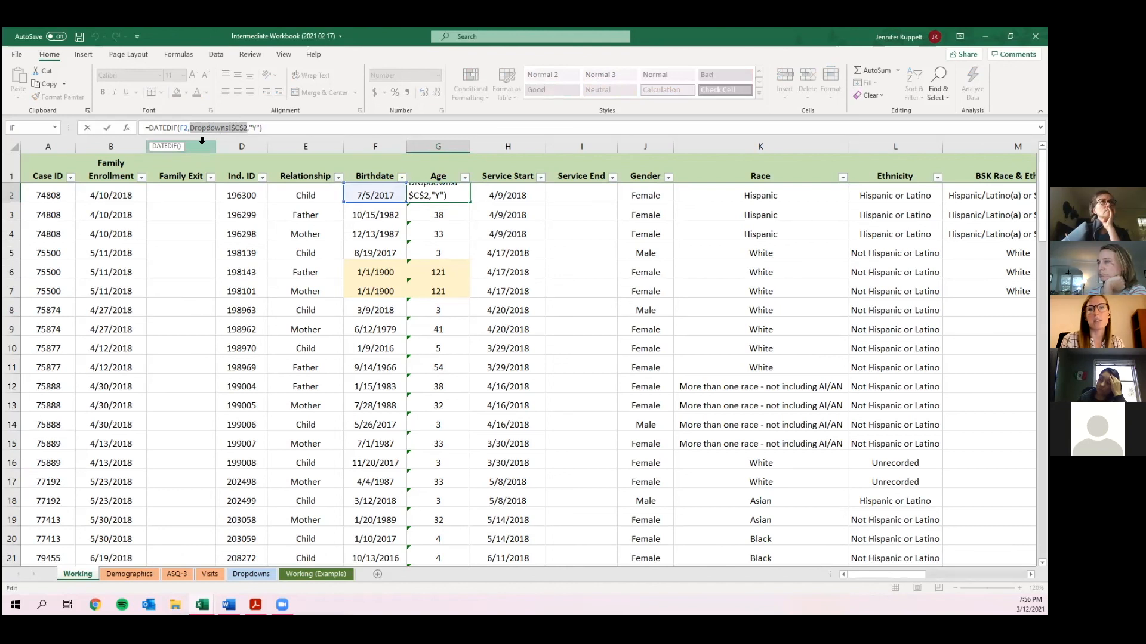
pyautogui.write('t')
pyautogui.press('Tab')
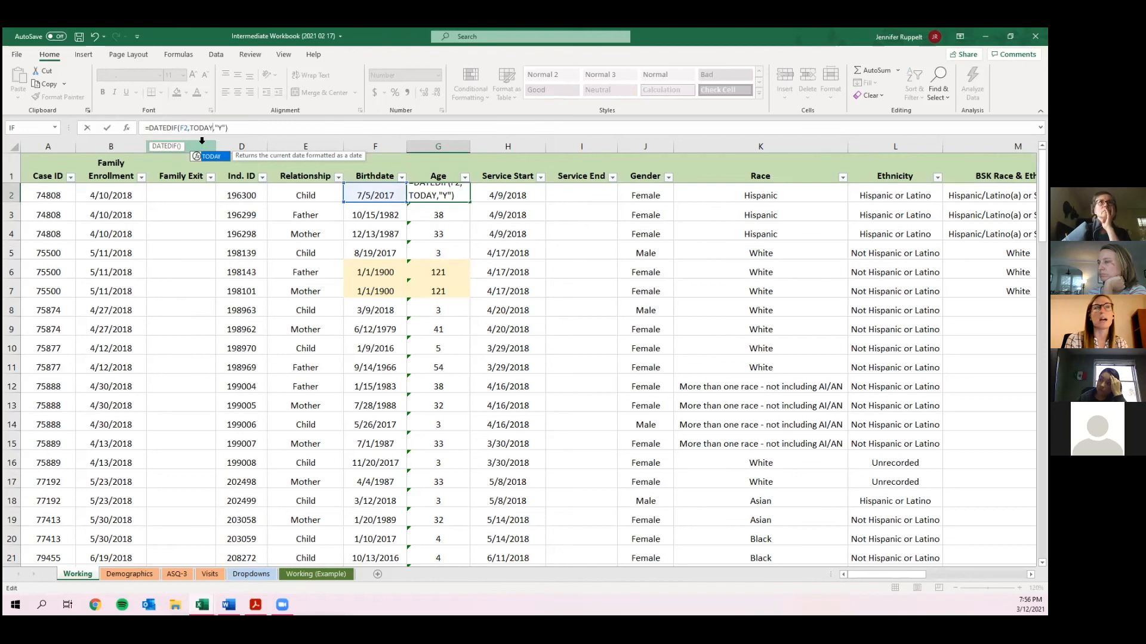
pyautogui.write('),"Y")')
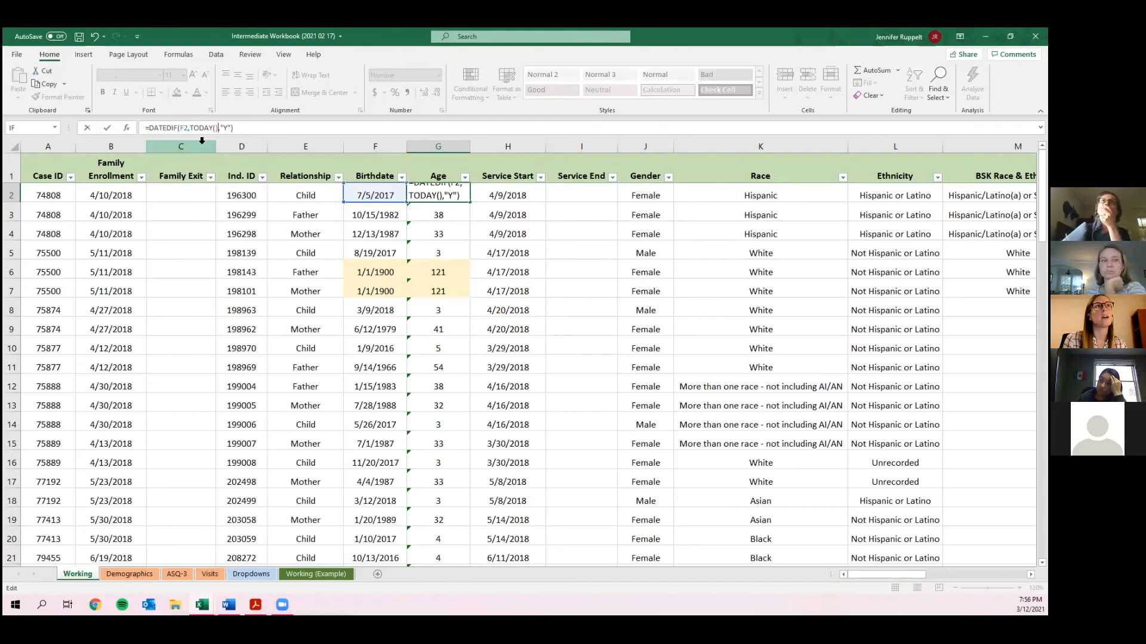
pyautogui.press('Return')
pyautogui.press('Up')
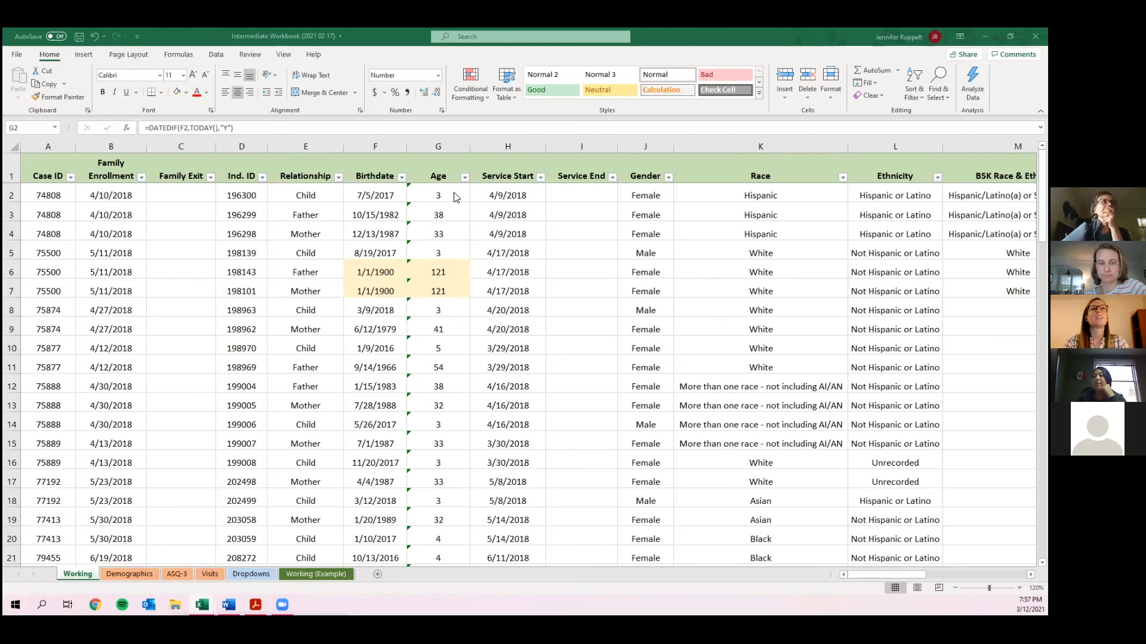
# Format the age in G2 as Percentage and return it to the Number format with no decimal places.
pyautogui.click(455, 216)
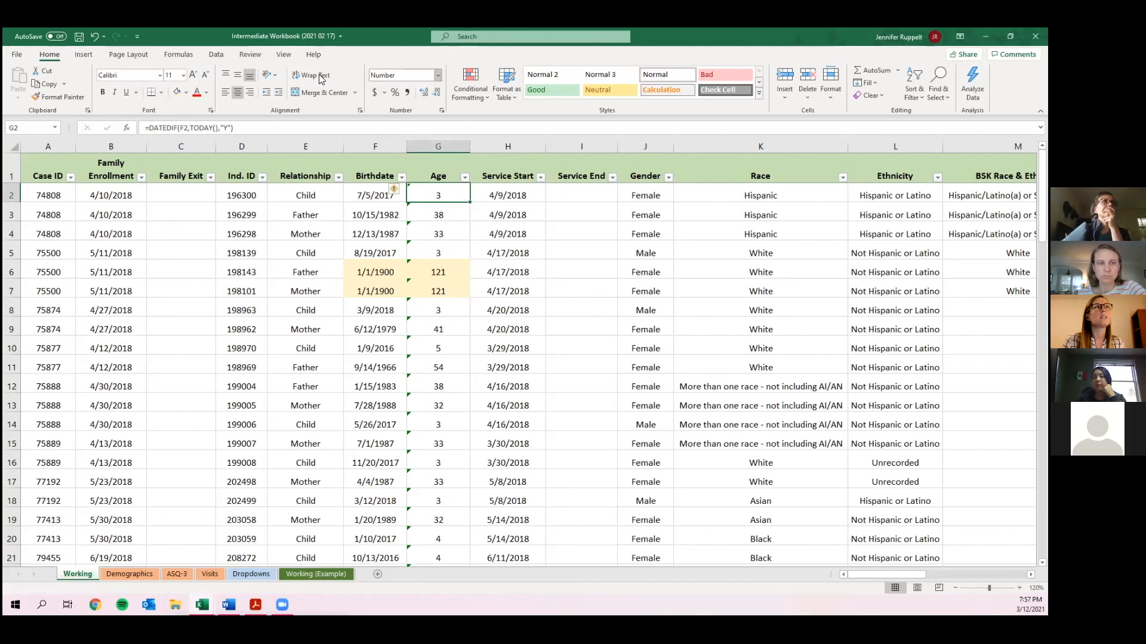
pyautogui.click(439, 76)
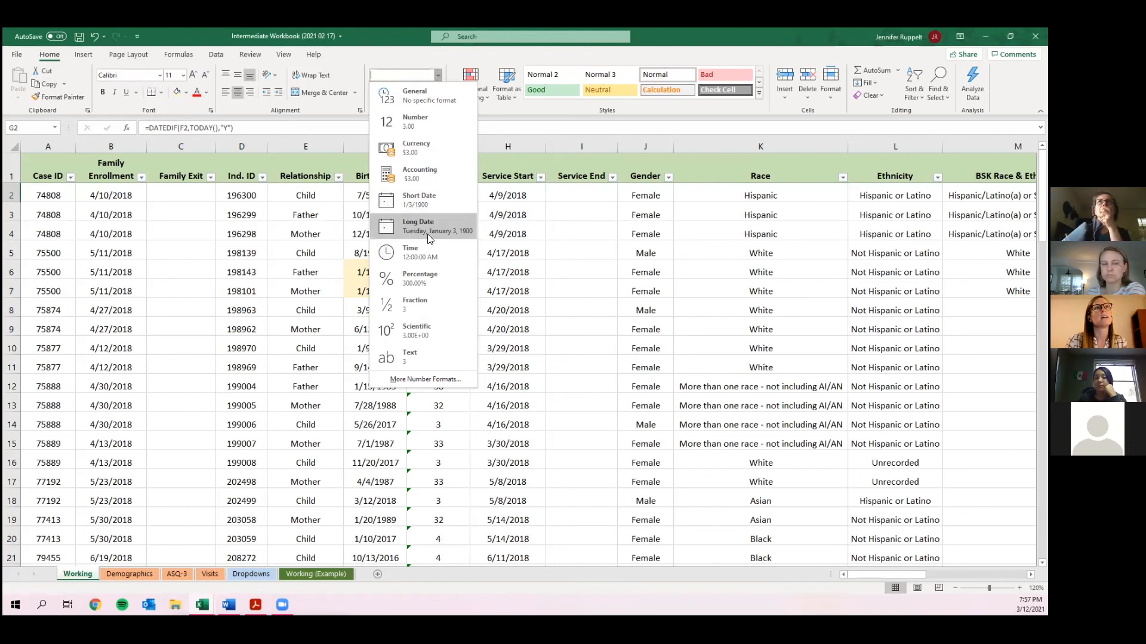
pyautogui.click(428, 276)
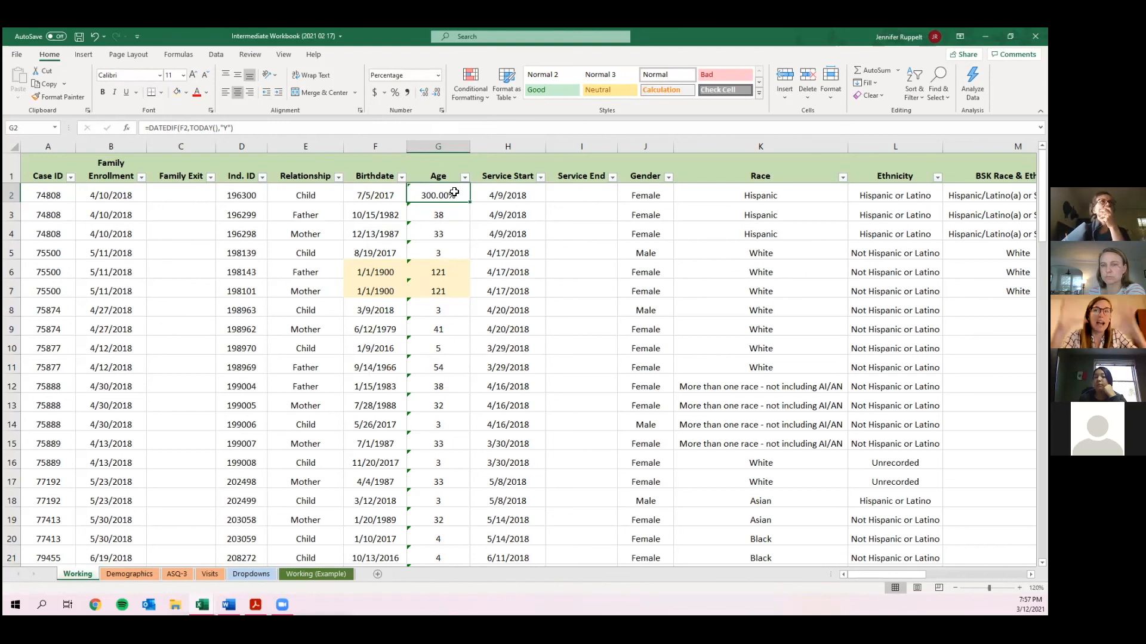
pyautogui.click(438, 75)
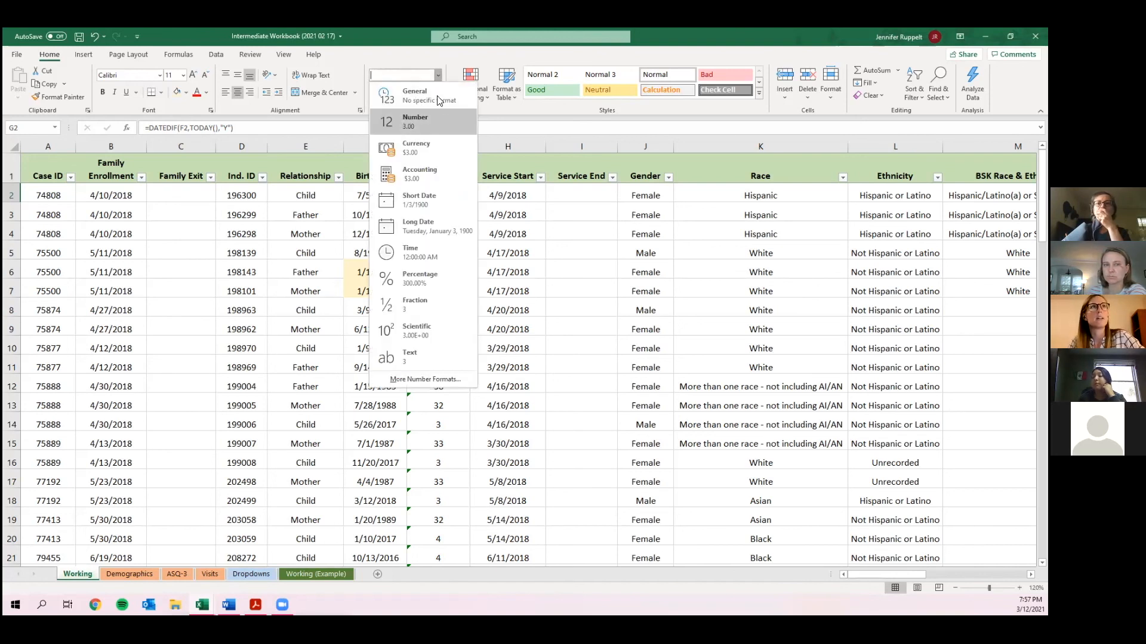
pyautogui.click(438, 121)
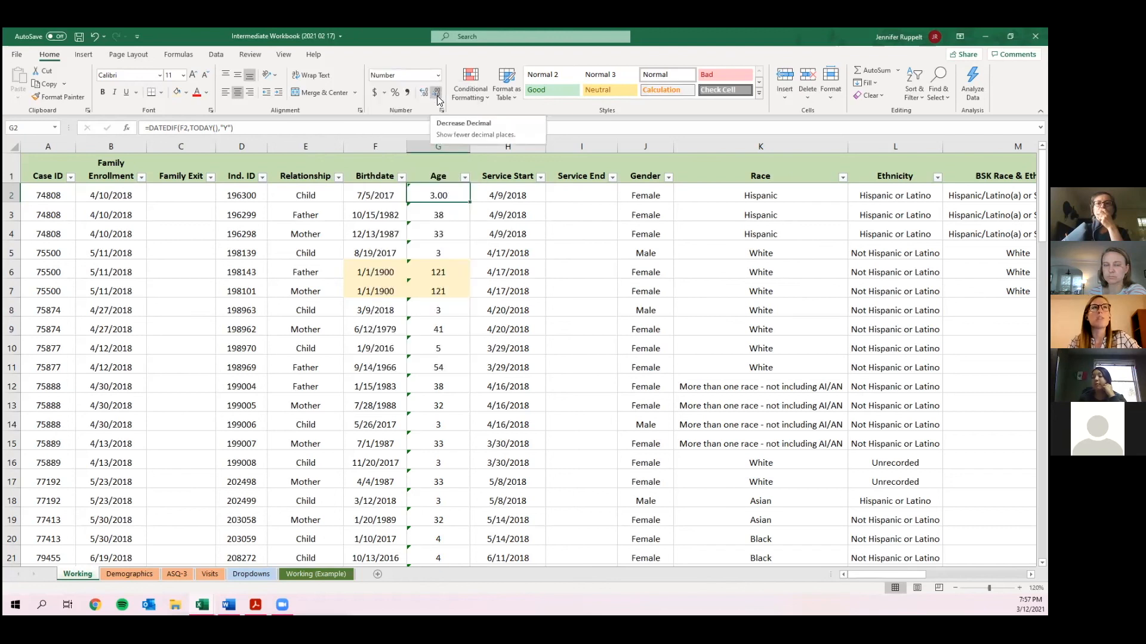
pyautogui.click(437, 94)
pyautogui.click(437, 93)
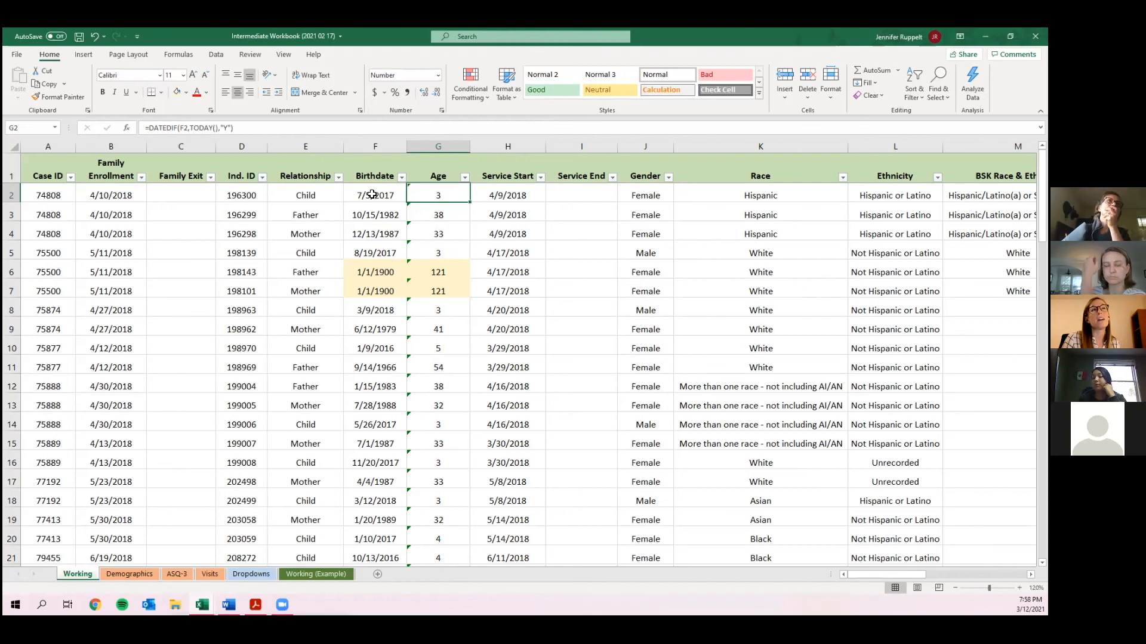
# Format the birthdate in F2 as a Number without decimals and return it to Short Date.
pyautogui.click(385, 197)
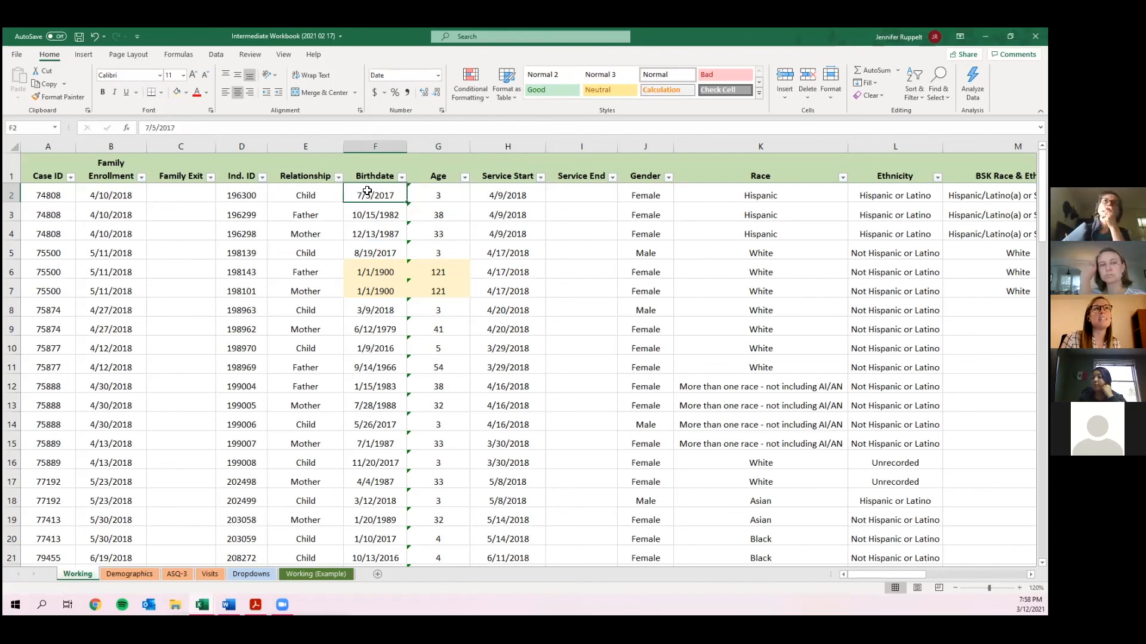
pyautogui.click(438, 75)
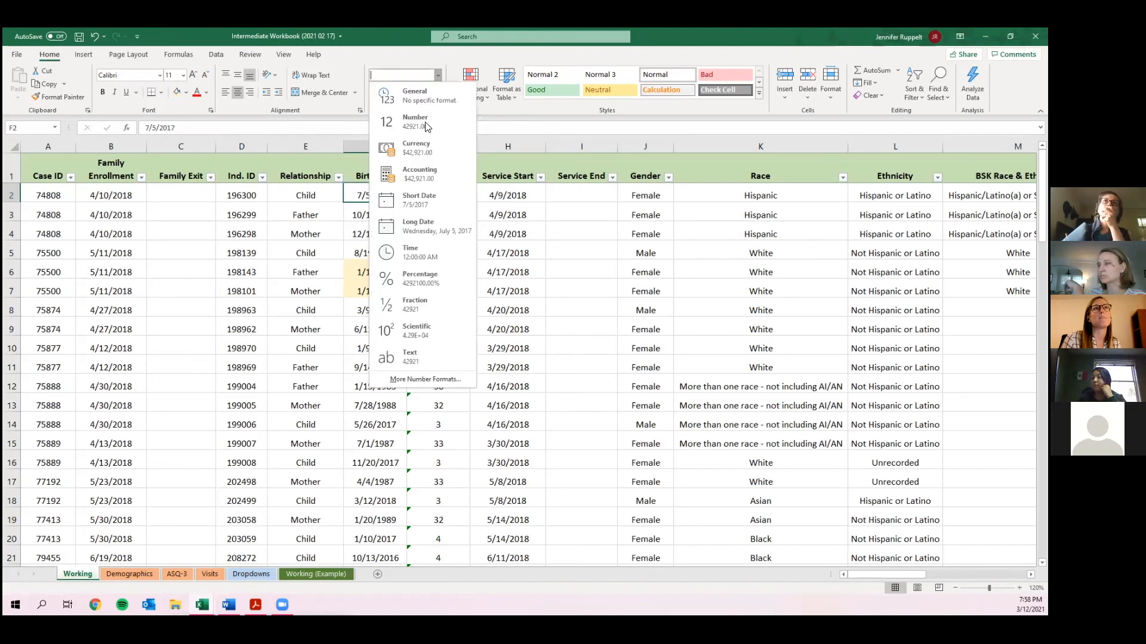
pyautogui.click(417, 122)
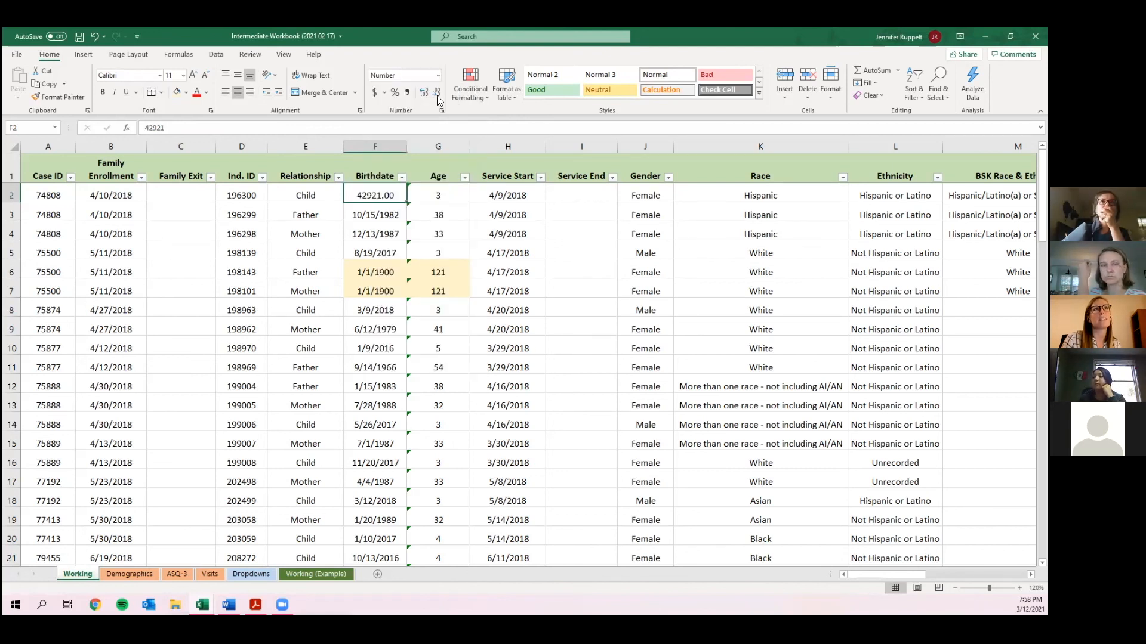
pyautogui.click(437, 94)
pyautogui.click(437, 94)
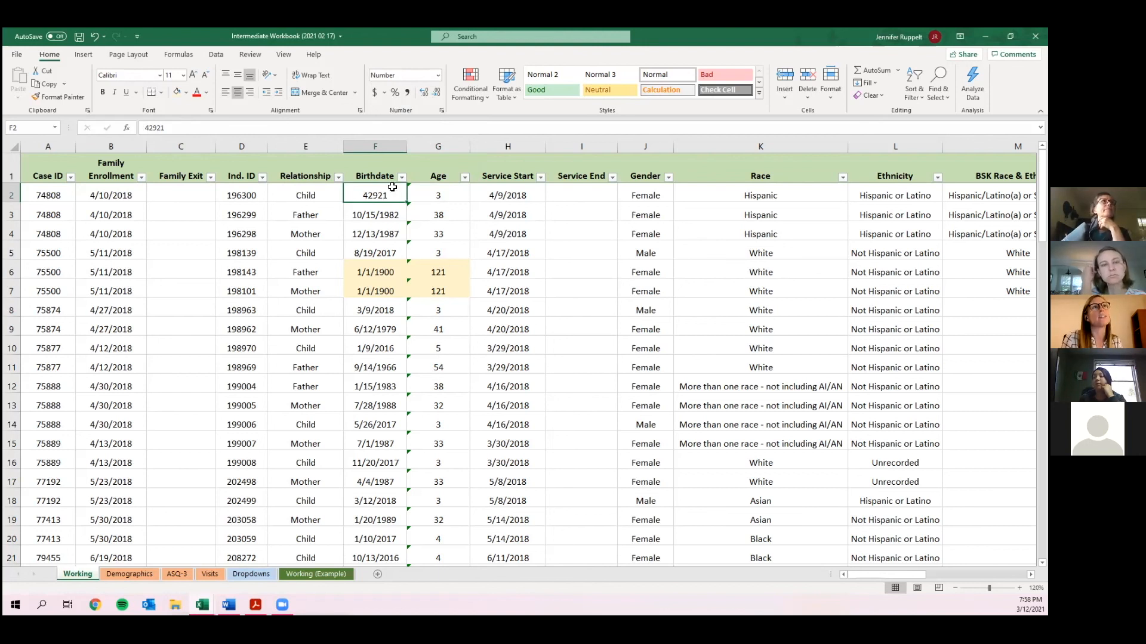
pyautogui.click(438, 76)
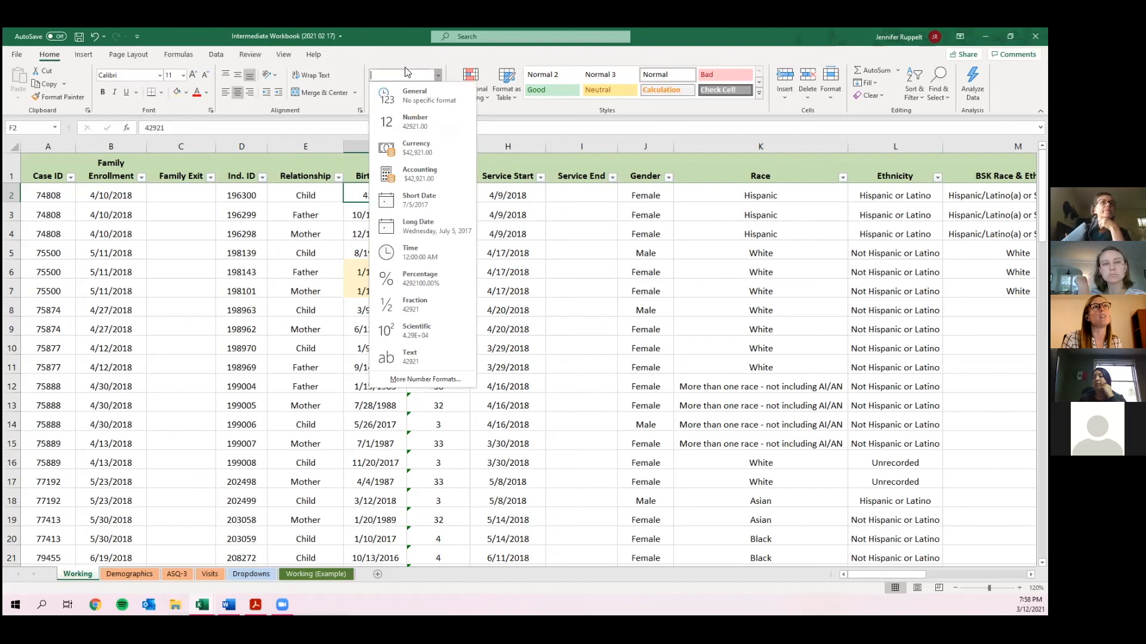
pyautogui.click(404, 205)
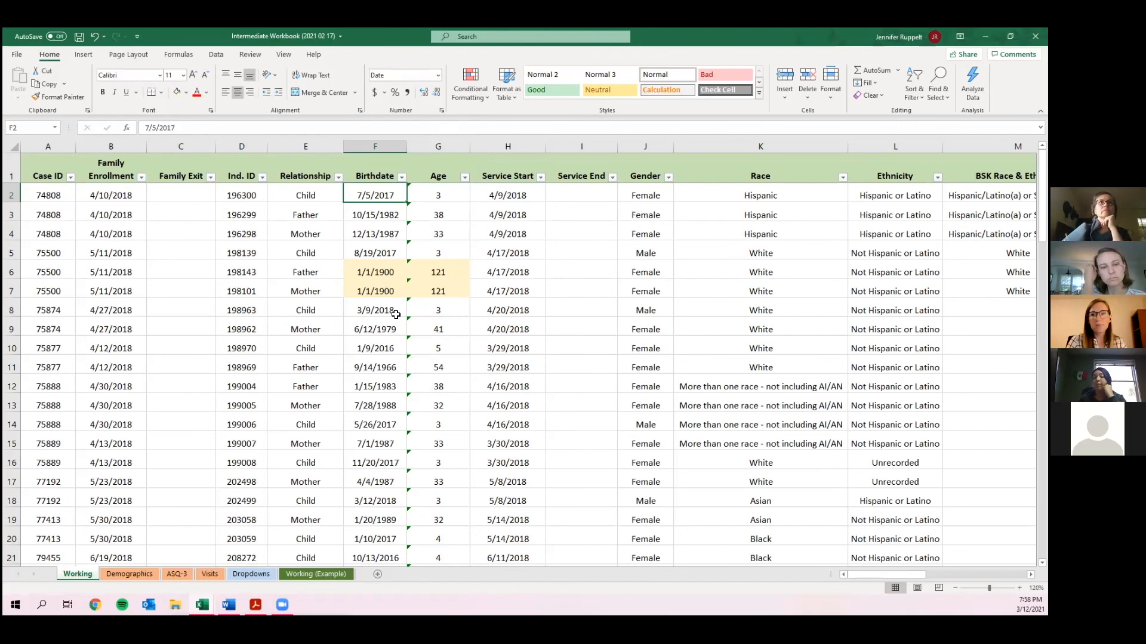